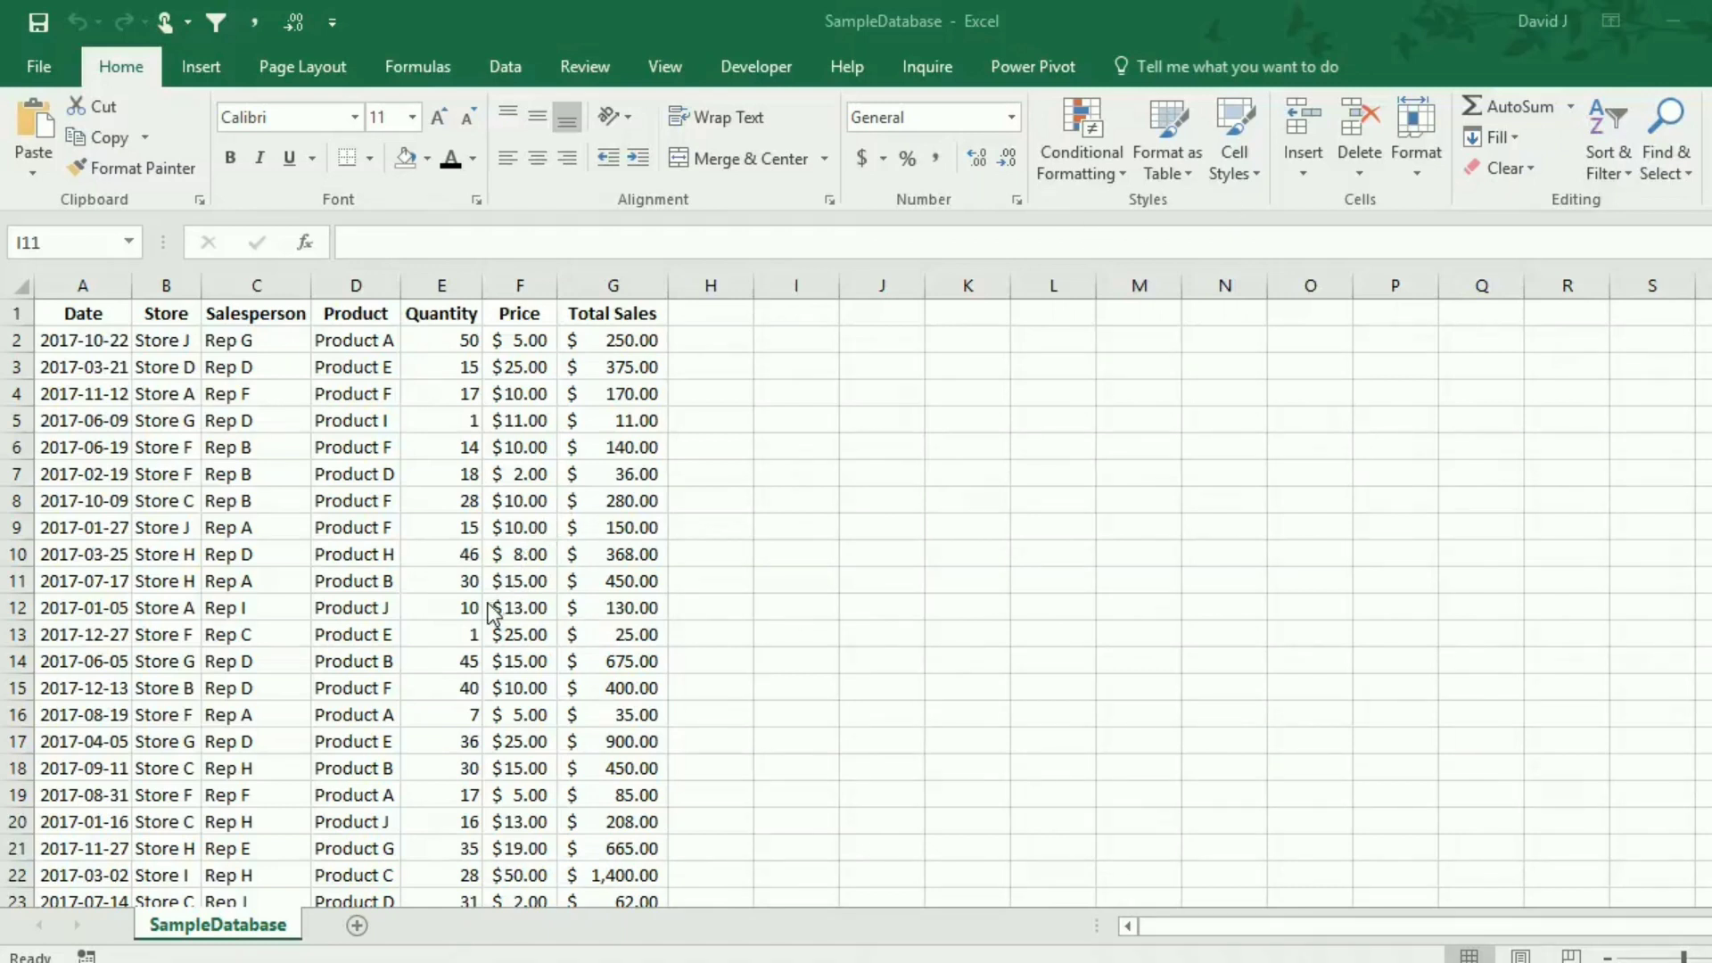
# Add two new worksheets and rename the first one Data.
pyautogui.click(356, 928)
pyautogui.click(358, 927)
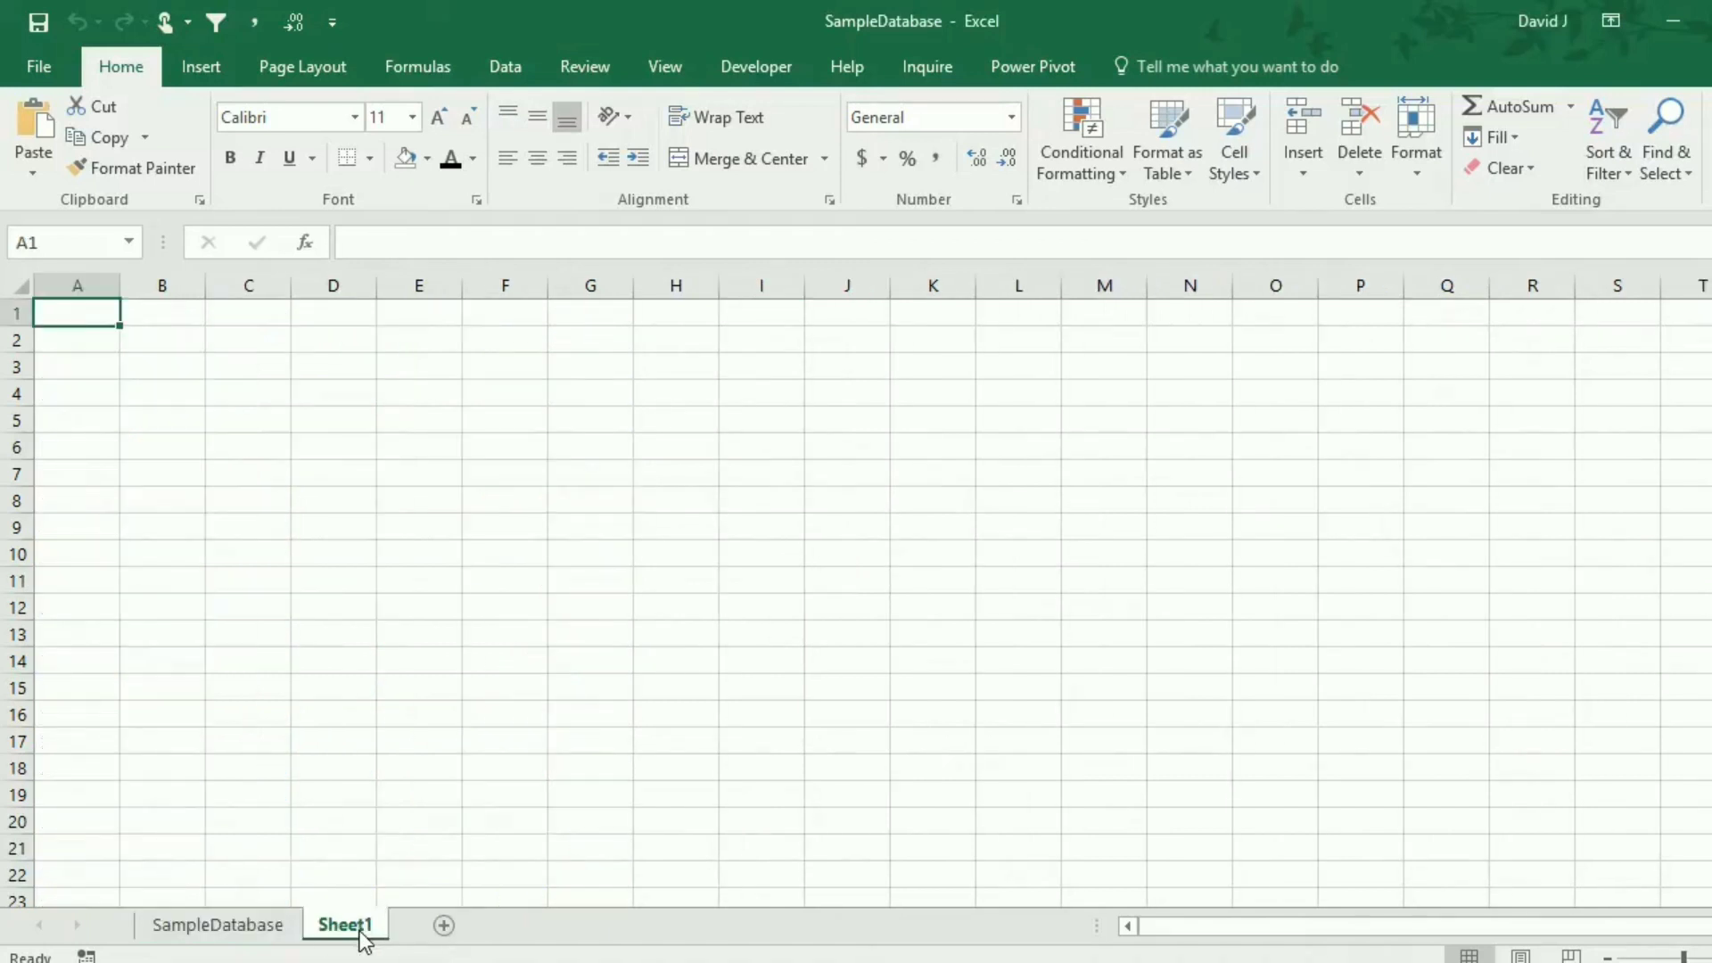
pyautogui.click(443, 925)
pyautogui.doubleClick(371, 924)
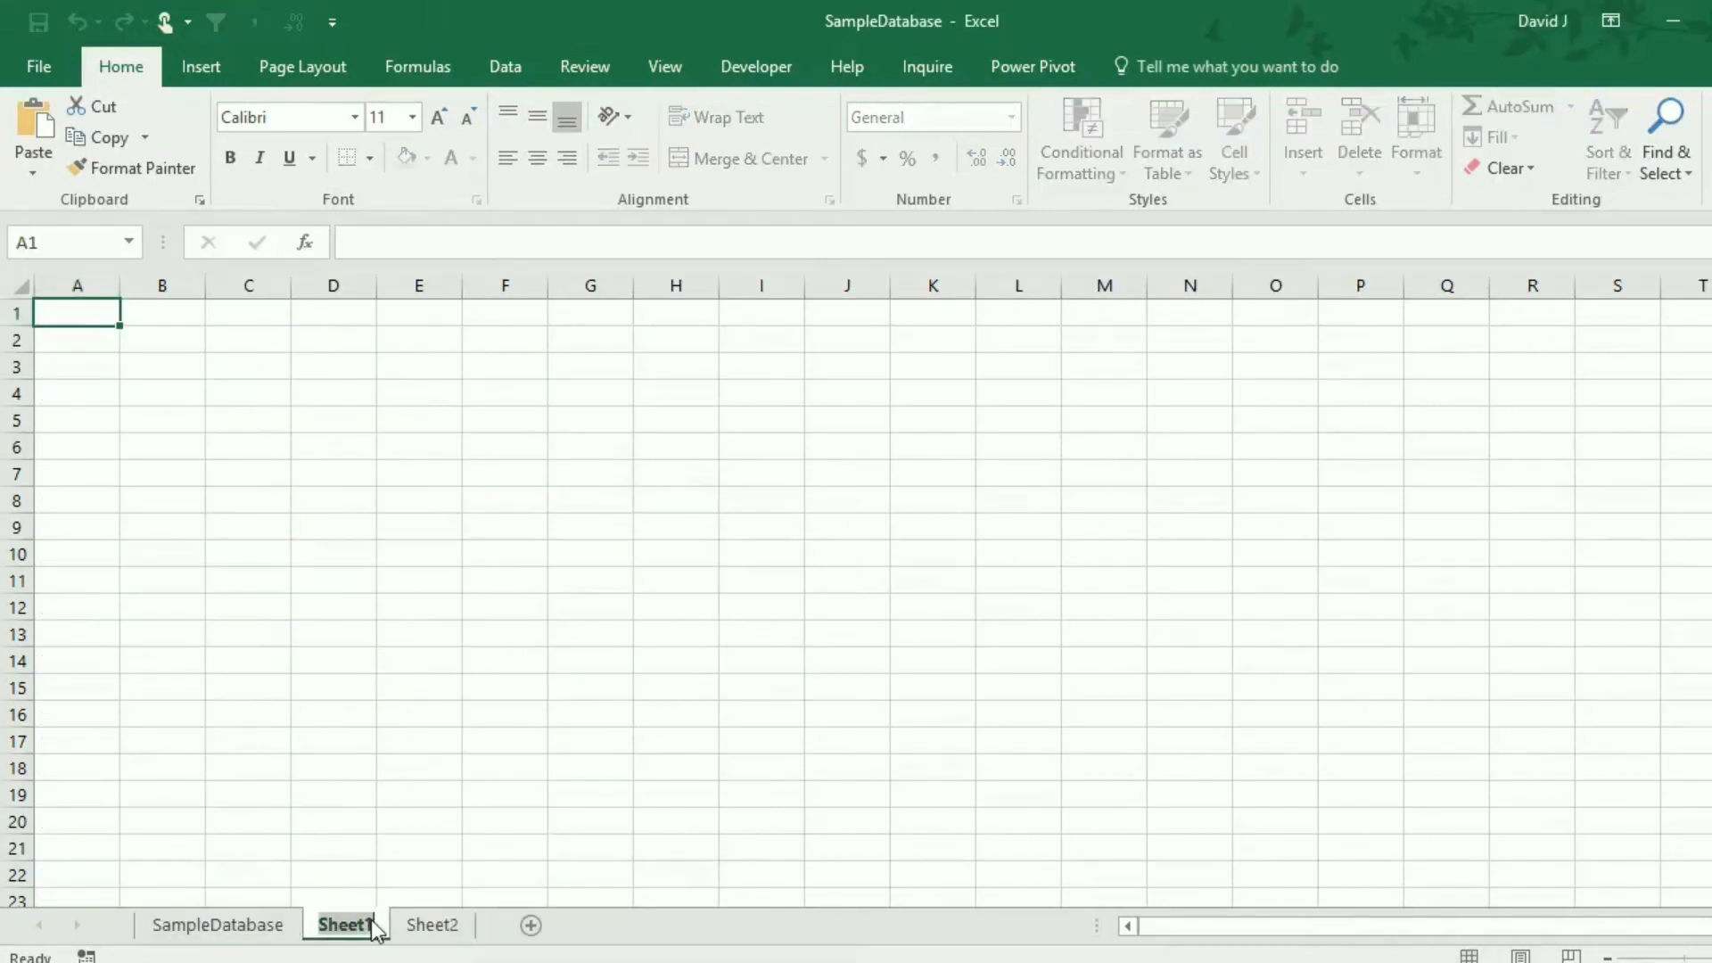
pyautogui.write('Data')
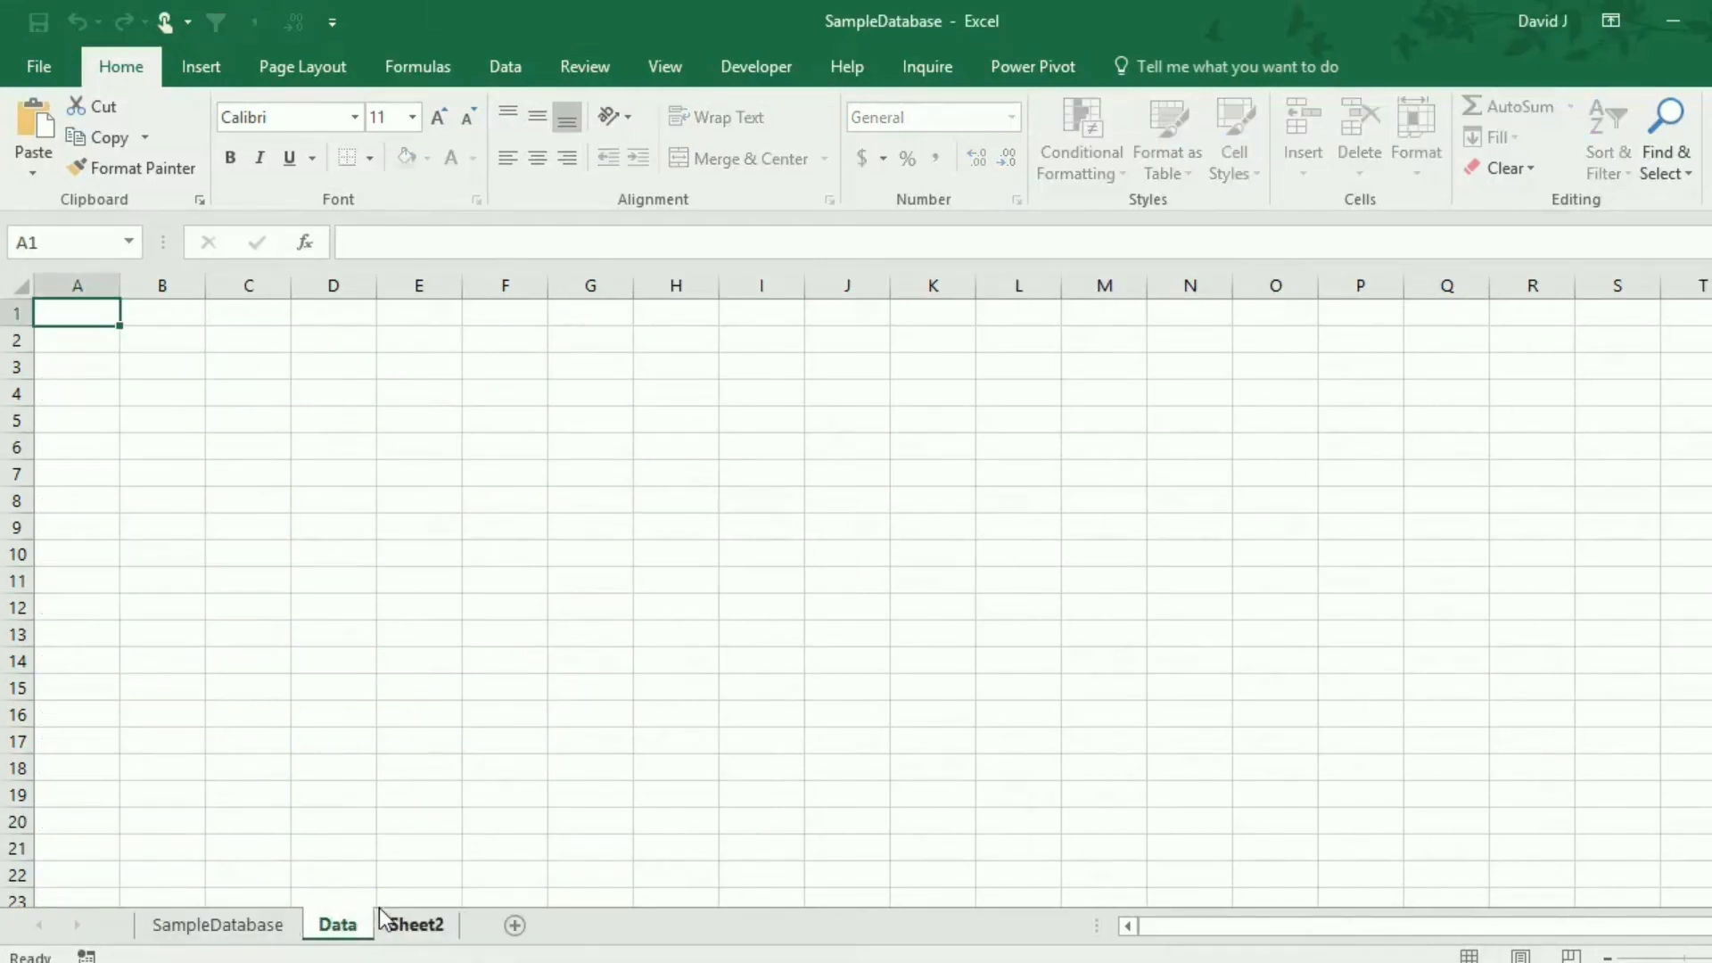
pyautogui.press('Return')
# Rename the second new worksheet, Sheet2, as Dashboard.
pyautogui.doubleClick(401, 924)
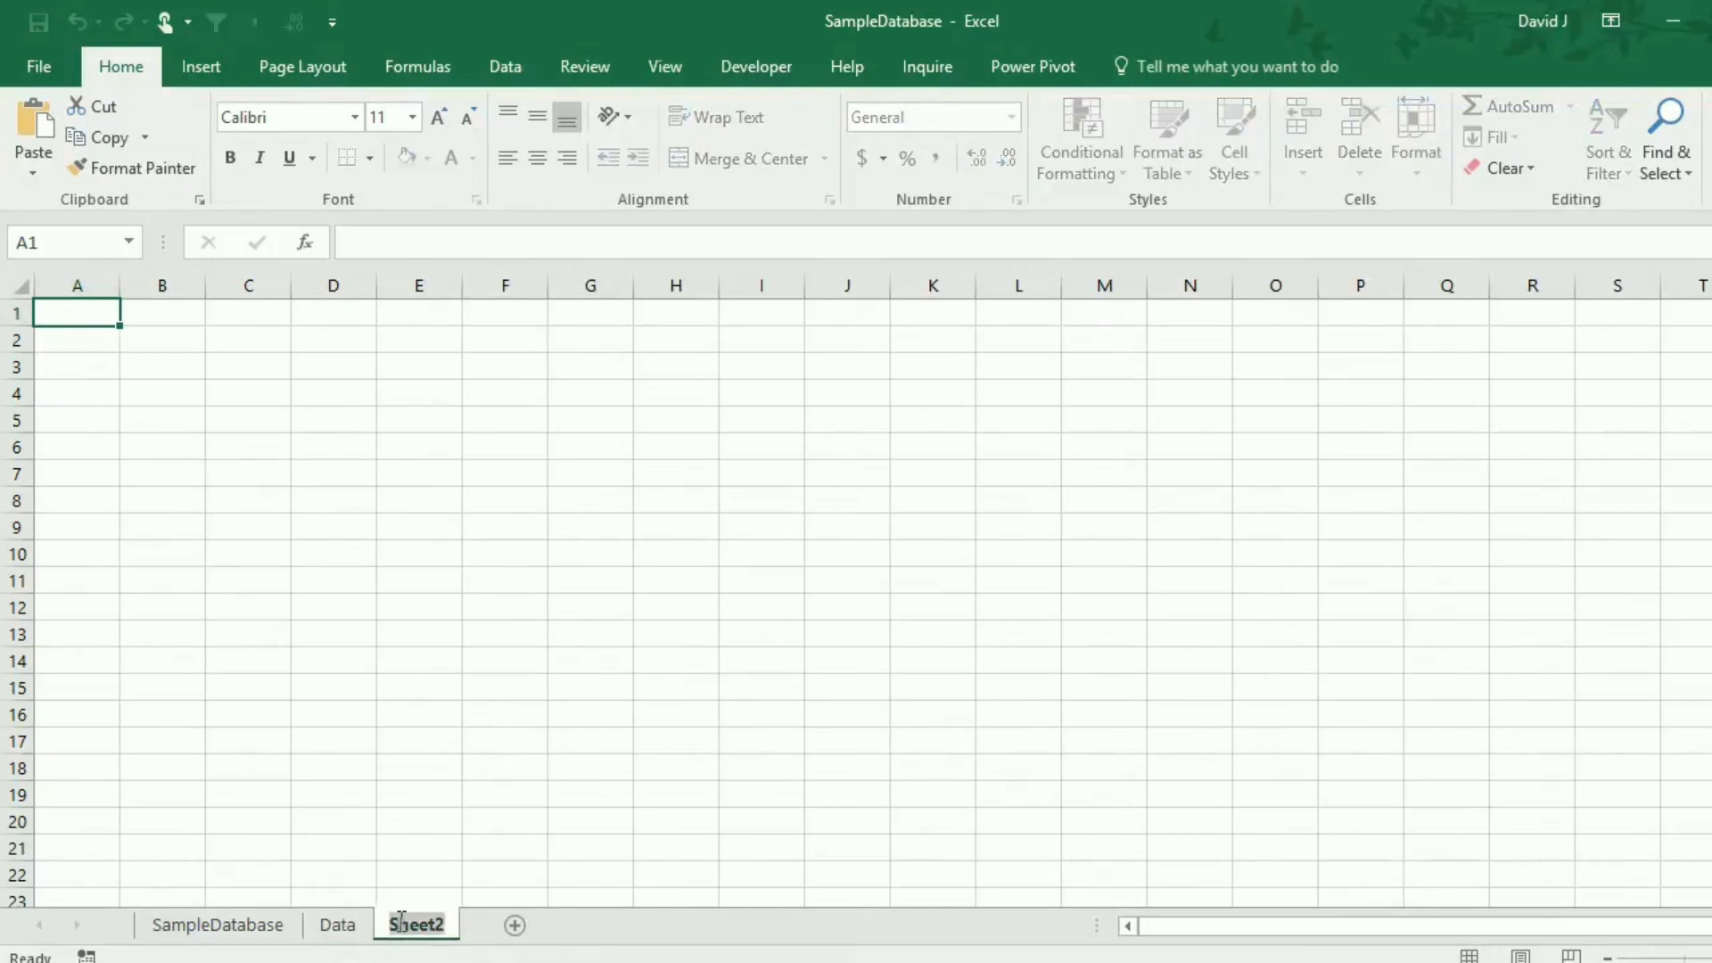
pyautogui.write('Dashb')
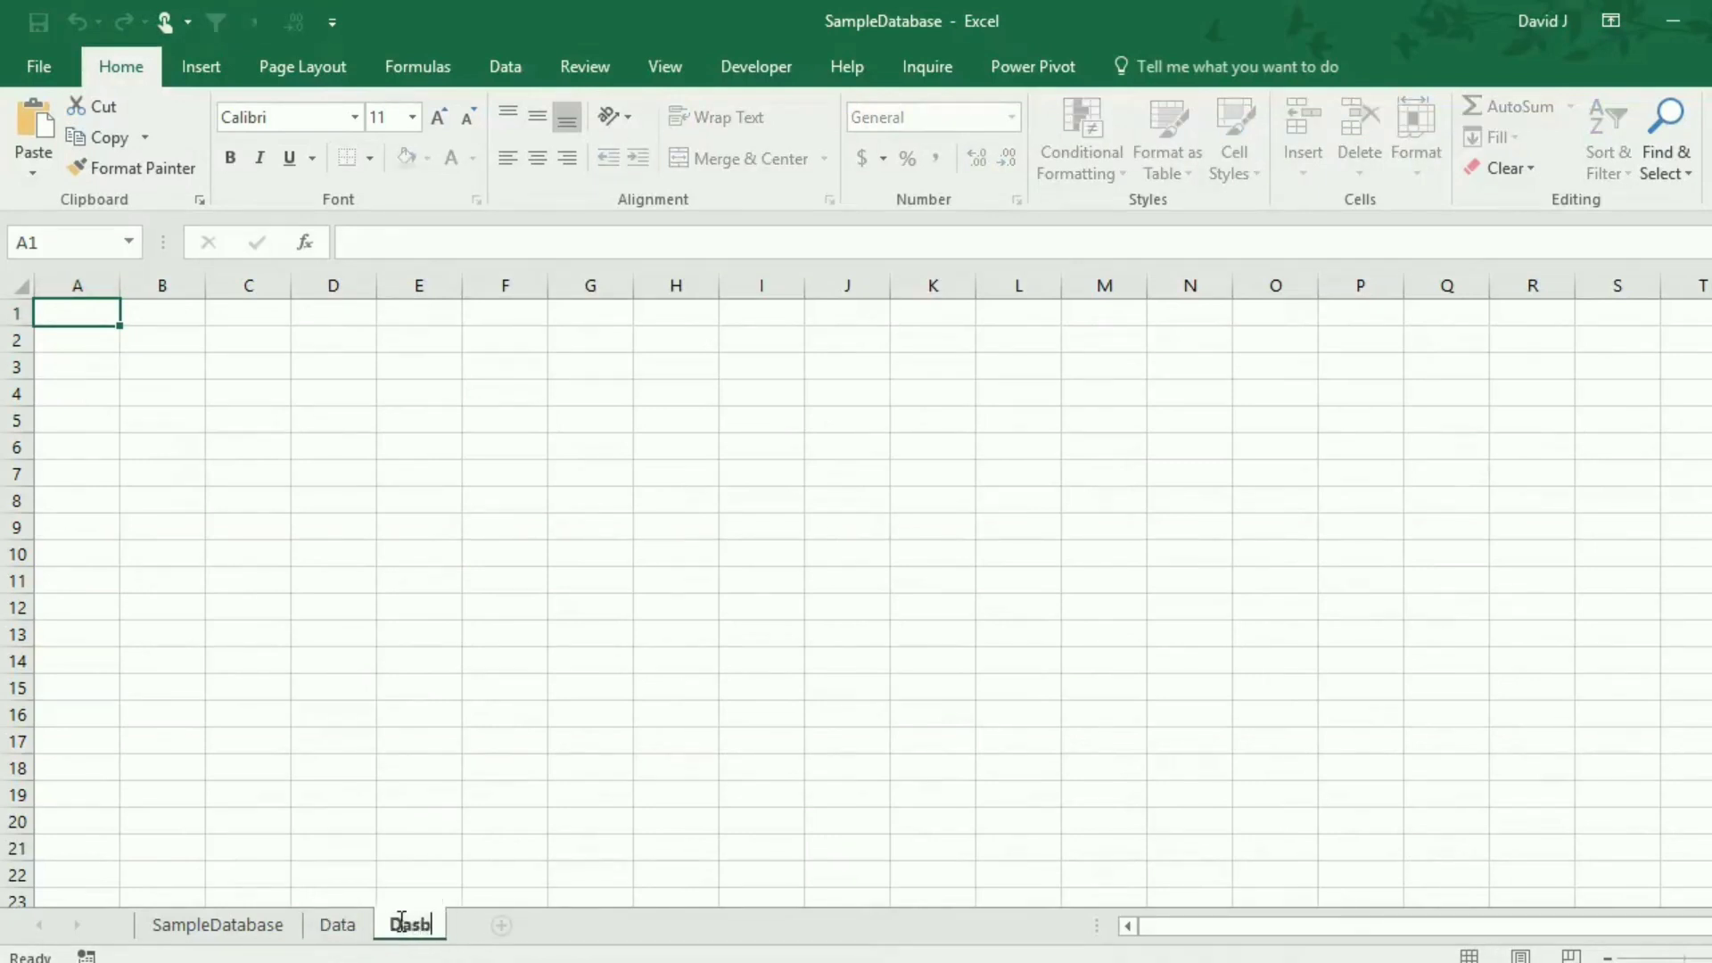
pyautogui.write('oard')
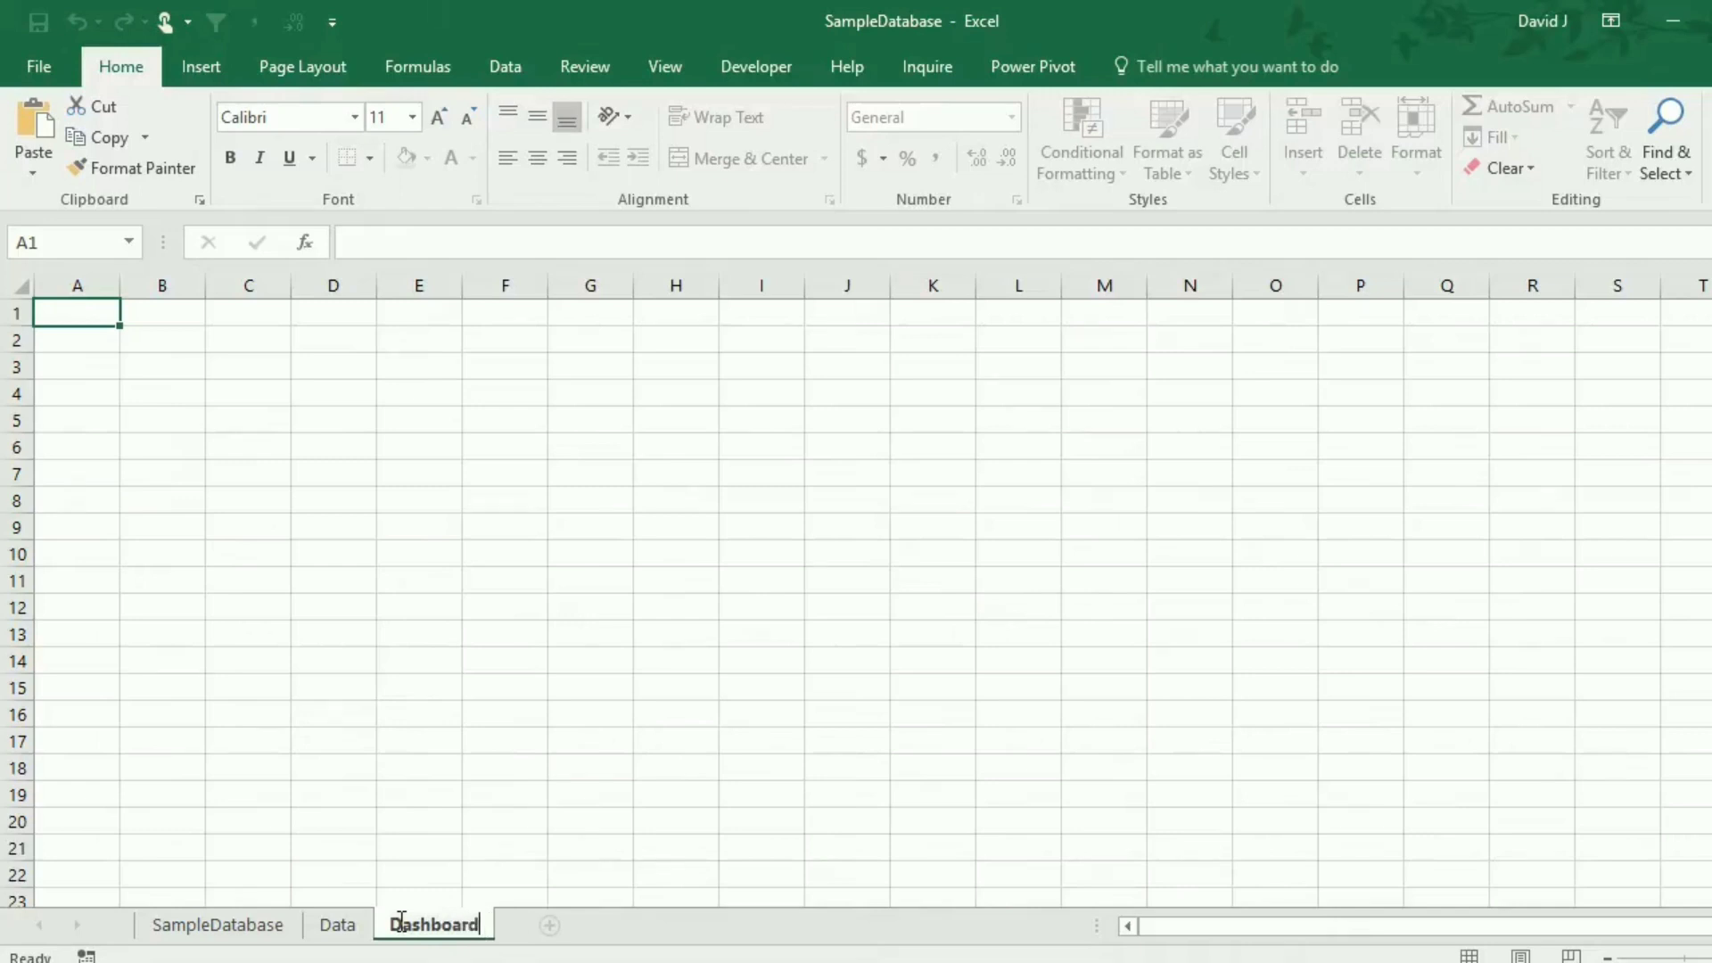
pyautogui.press('Return')
# Create a PivotTable from Dataset1 at cell A1 of the Data sheet, with Date in rows and Total Sales in values.
pyautogui.click(362, 927)
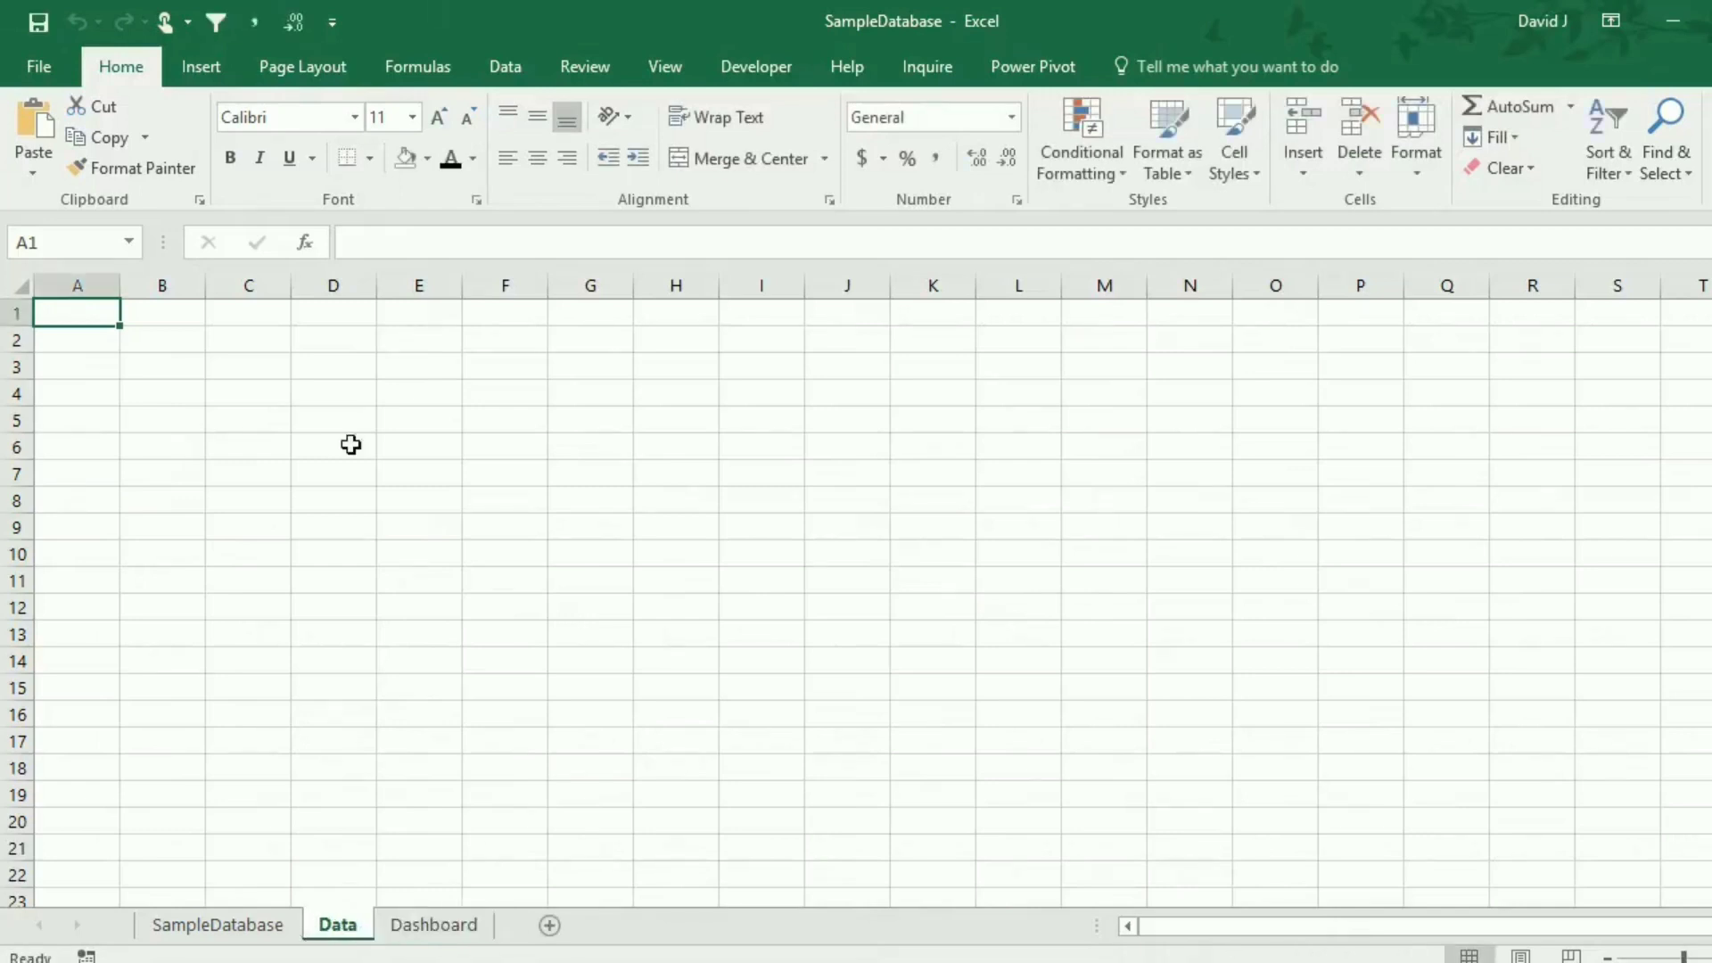
pyautogui.click(210, 73)
pyautogui.click(63, 103)
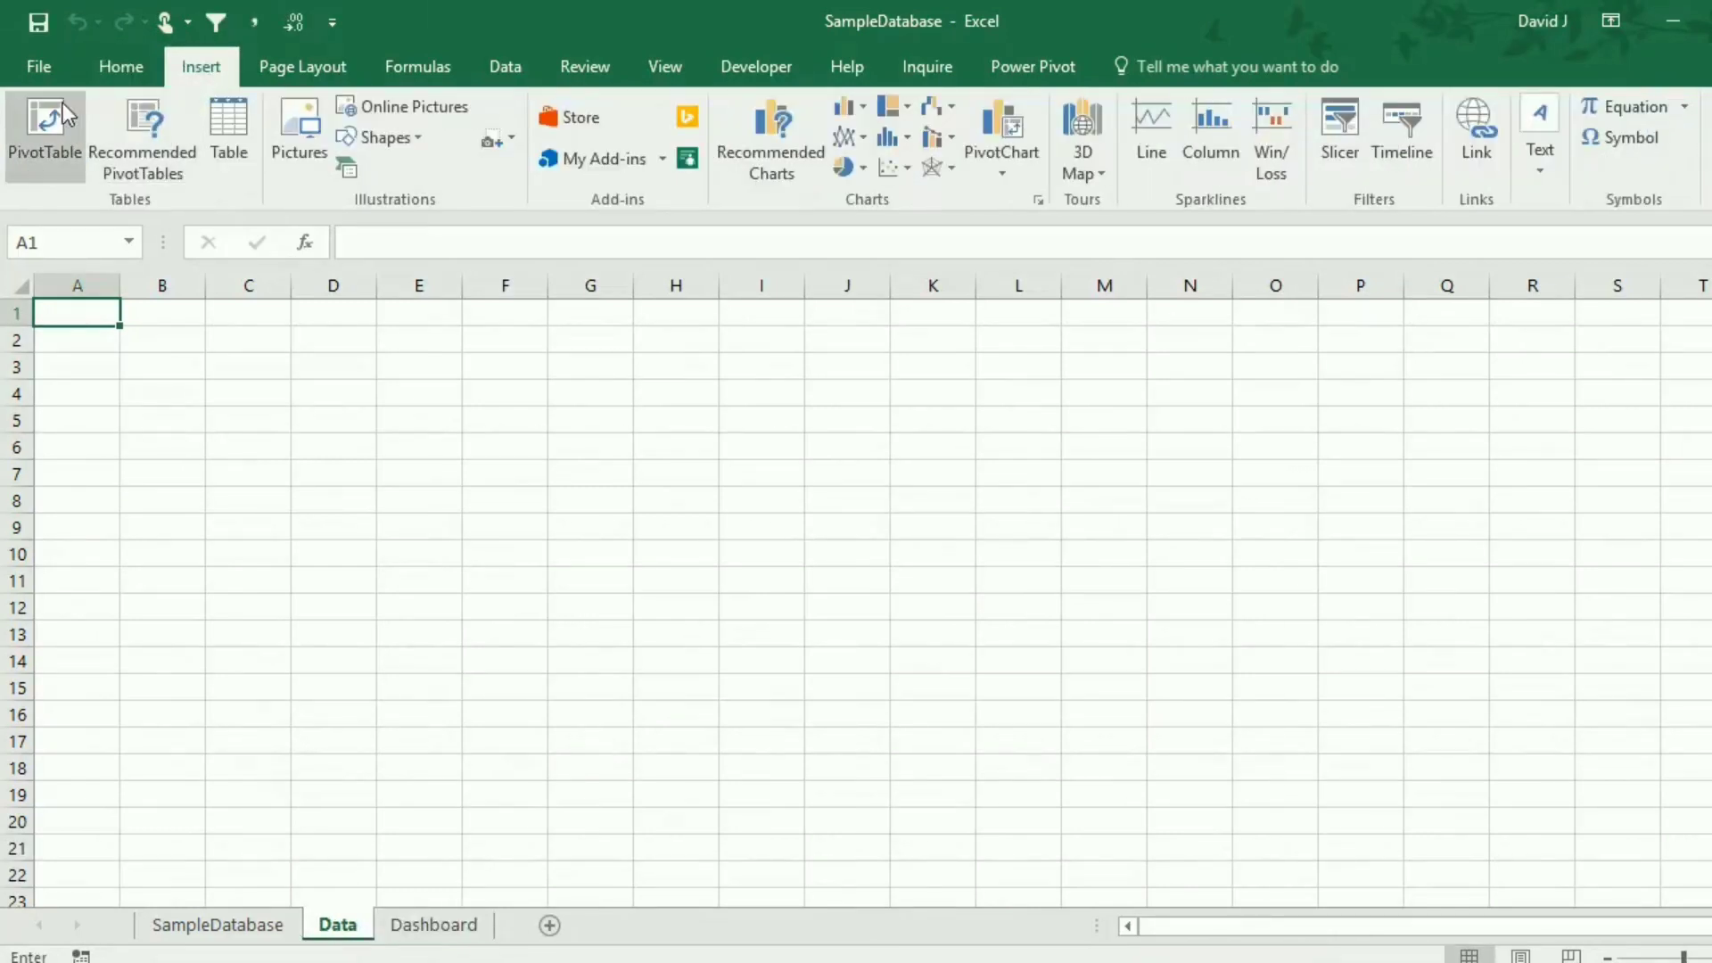
pyautogui.write('Dataset1')
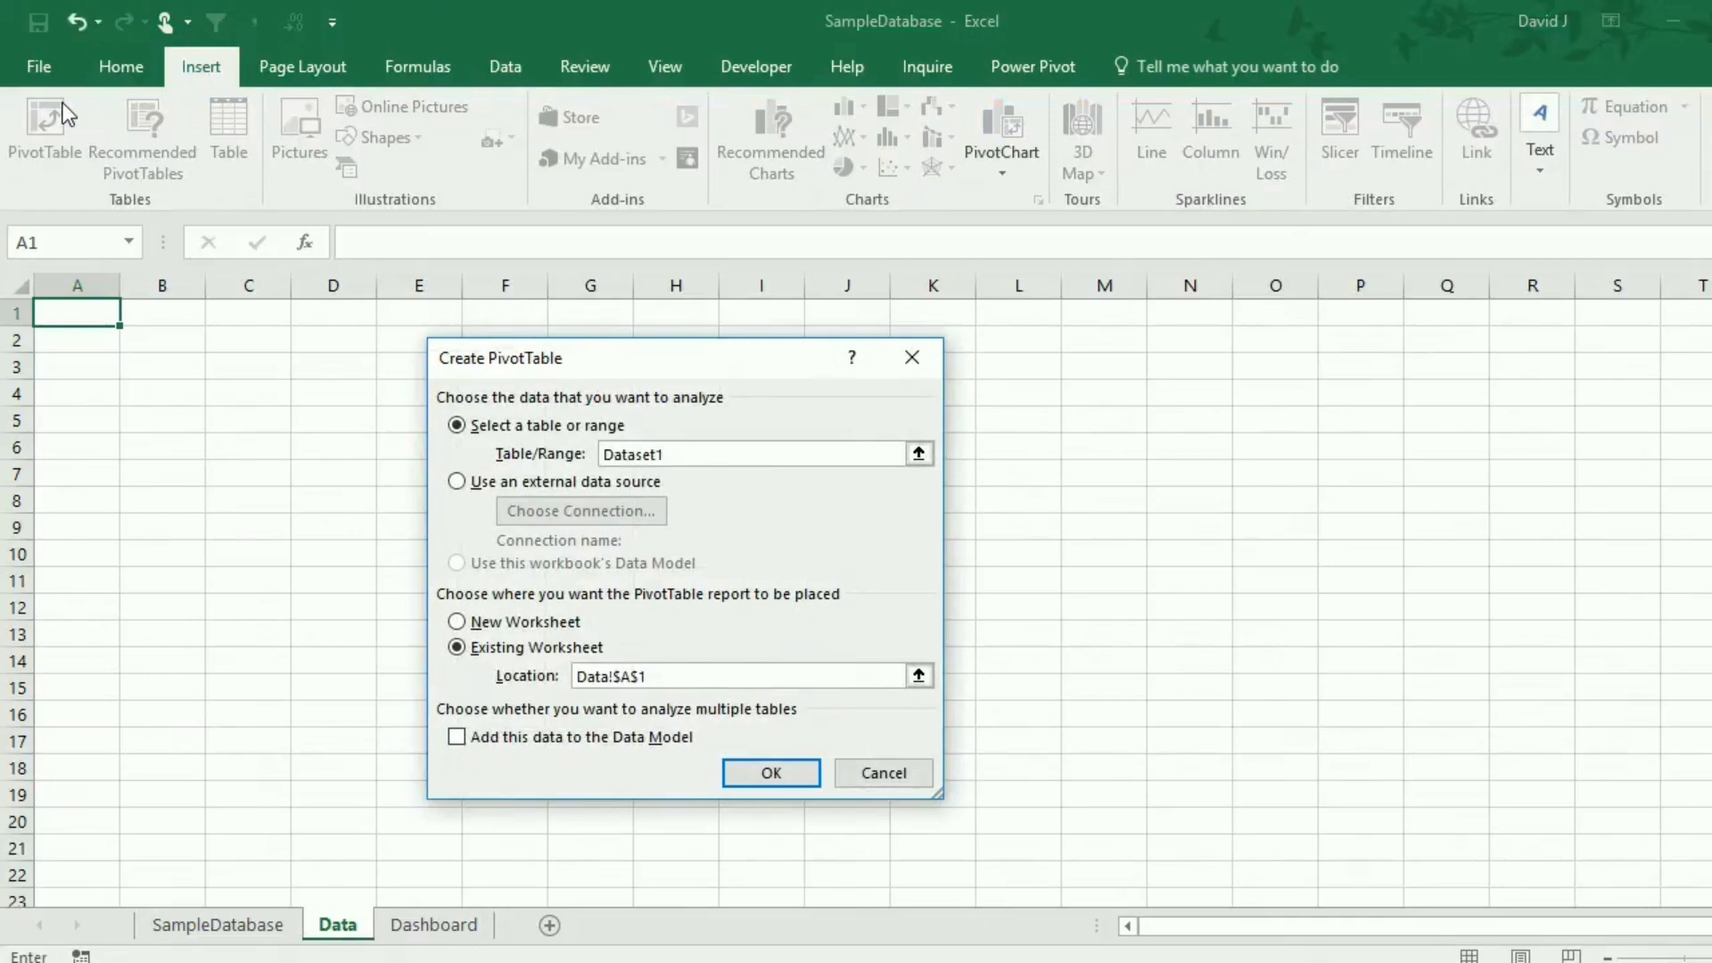
pyautogui.press('Return')
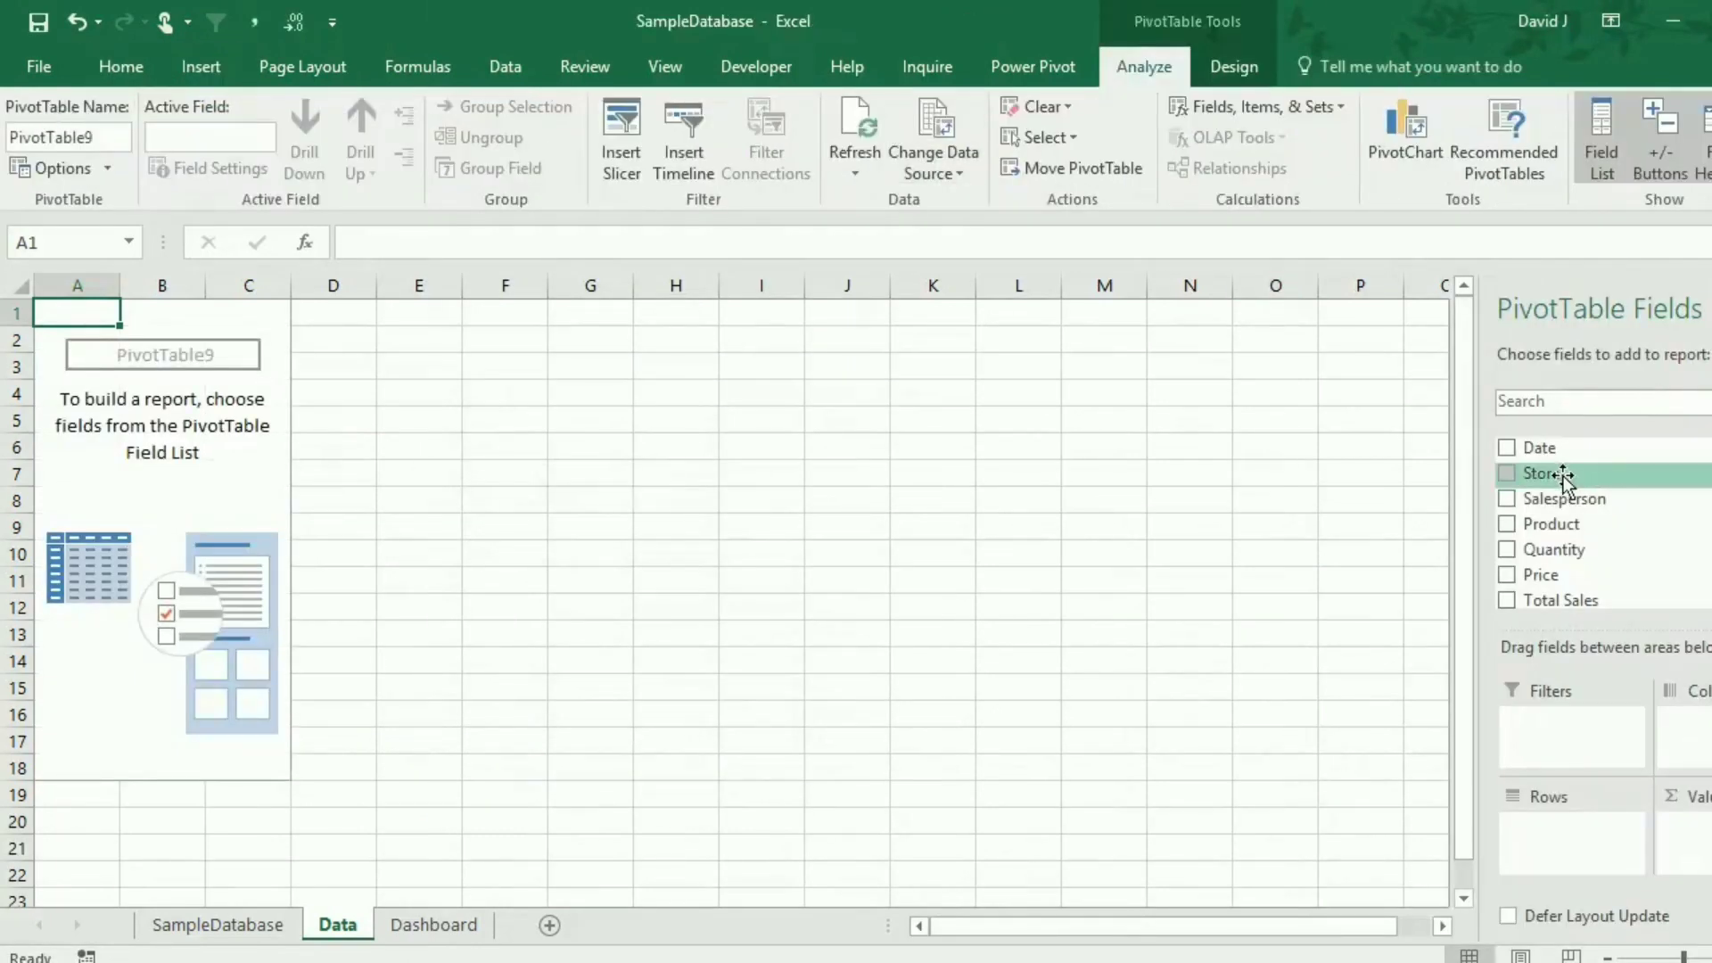
pyautogui.moveTo(1540, 448); pyautogui.dragTo(1565, 844)
pyautogui.moveTo(1563, 558); pyautogui.dragTo(1688, 834)
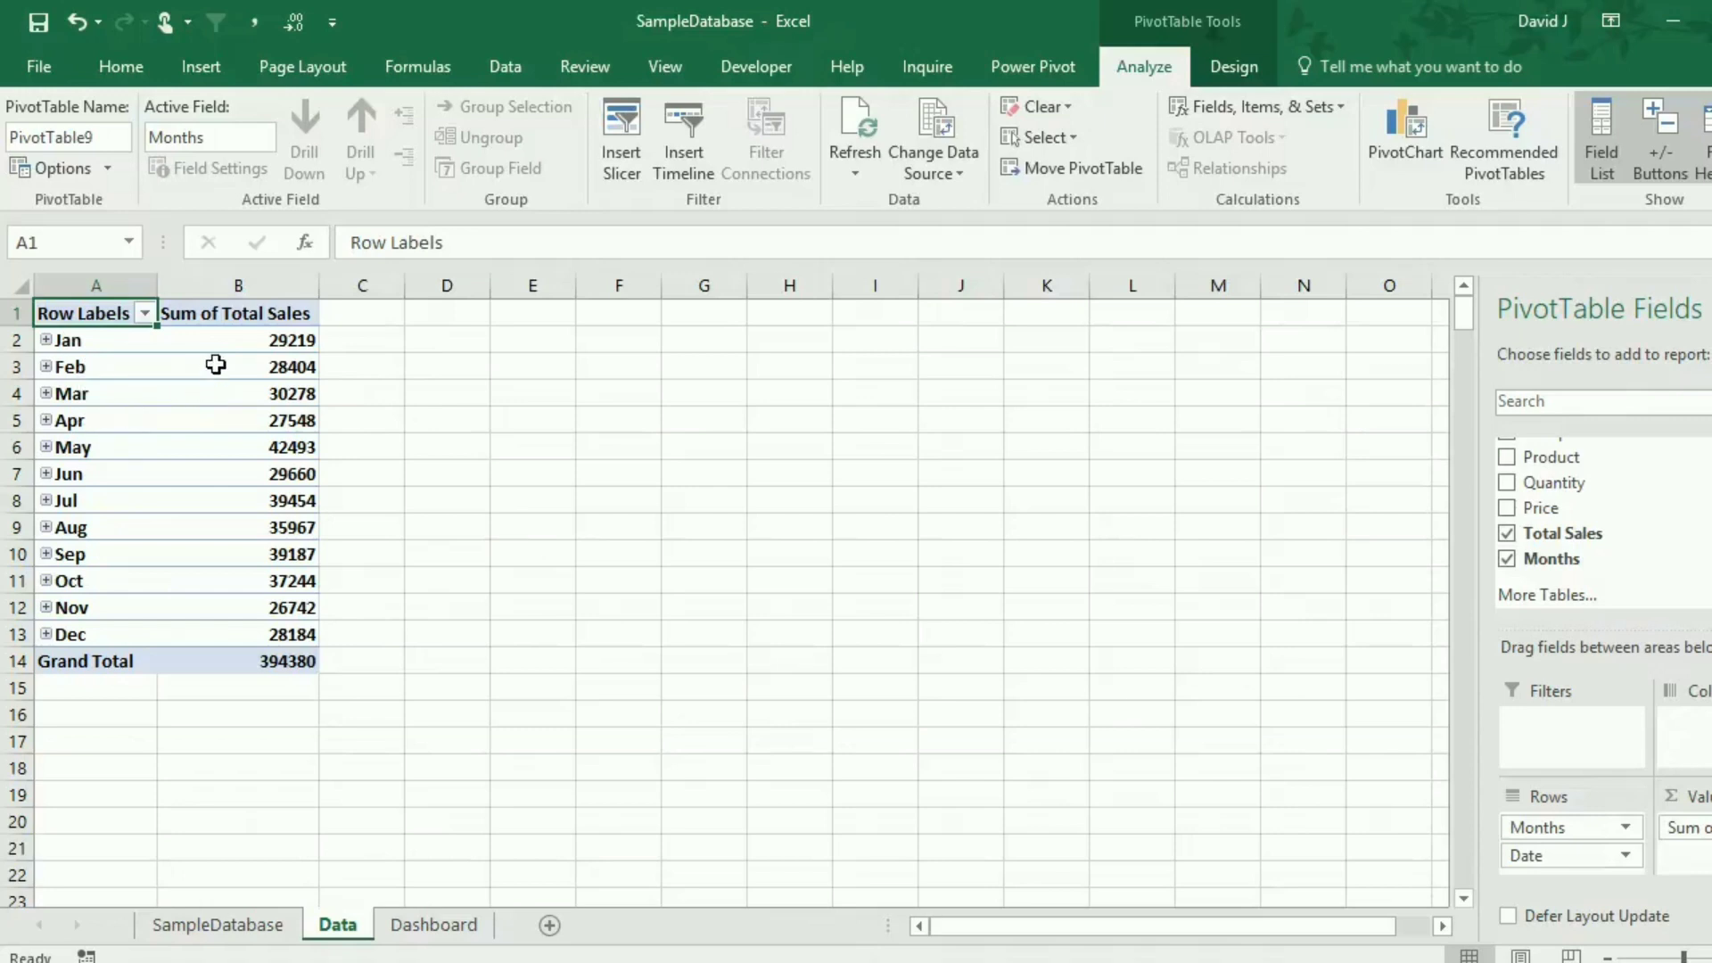
# Group the PivotTable's dates by Months only, without Days.
pyautogui.moveTo(248, 447)
pyautogui.rightClick(98, 453)
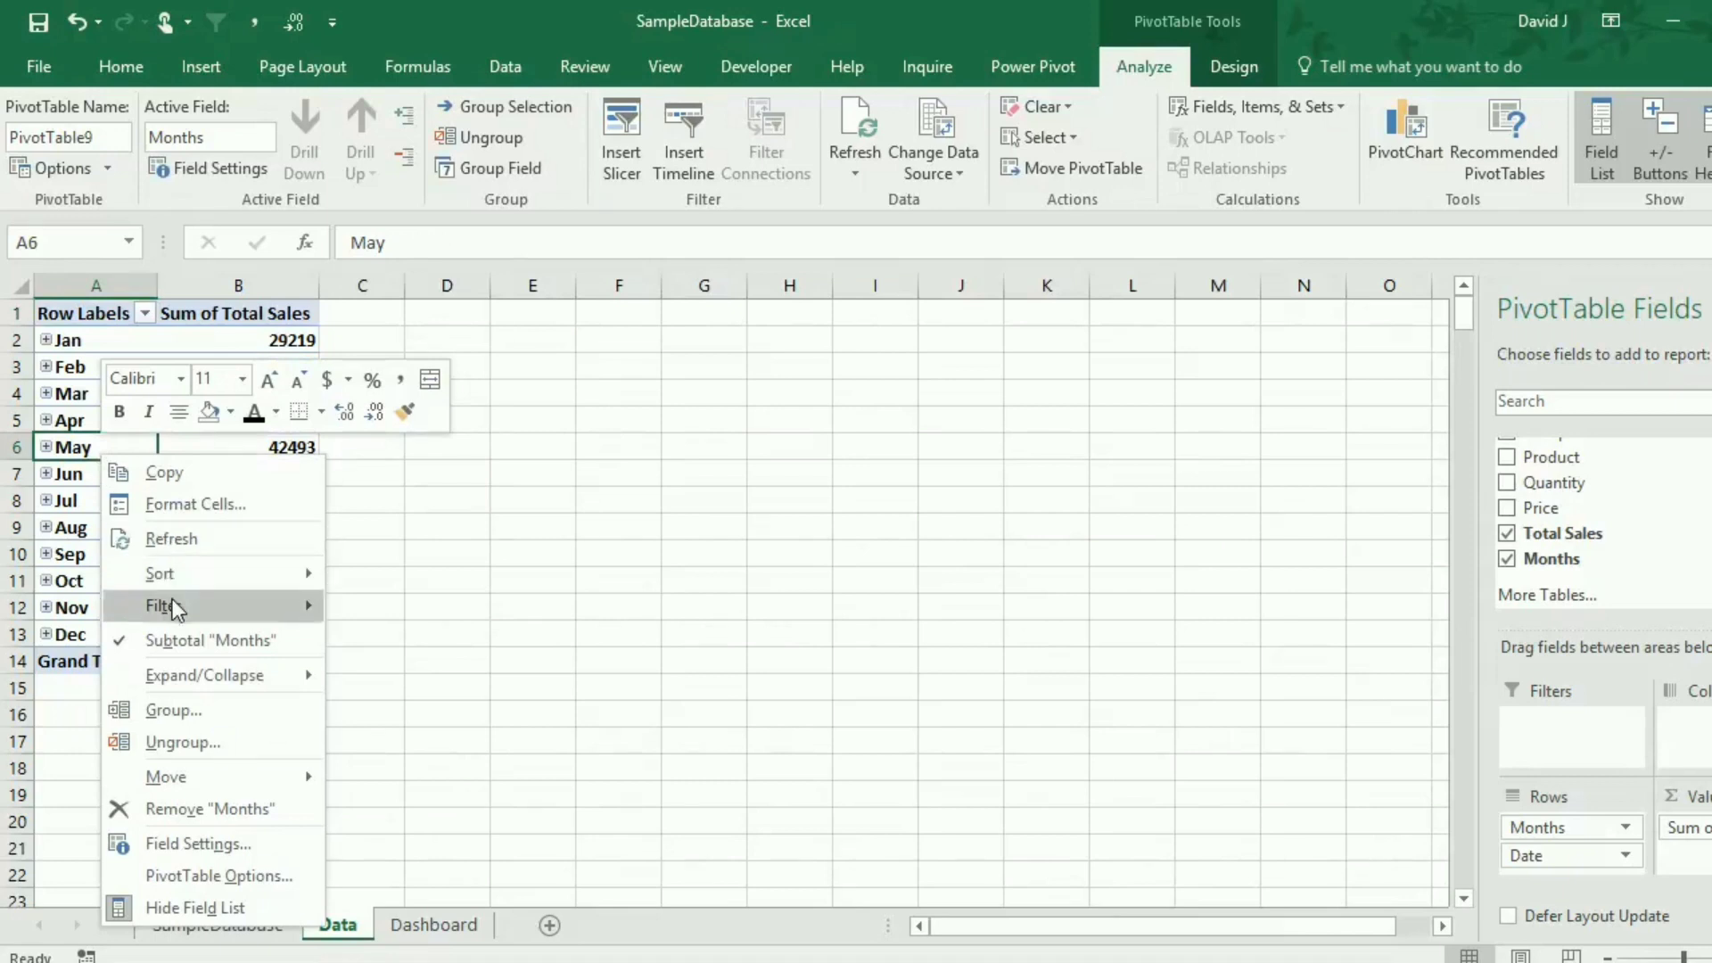
pyautogui.click(189, 710)
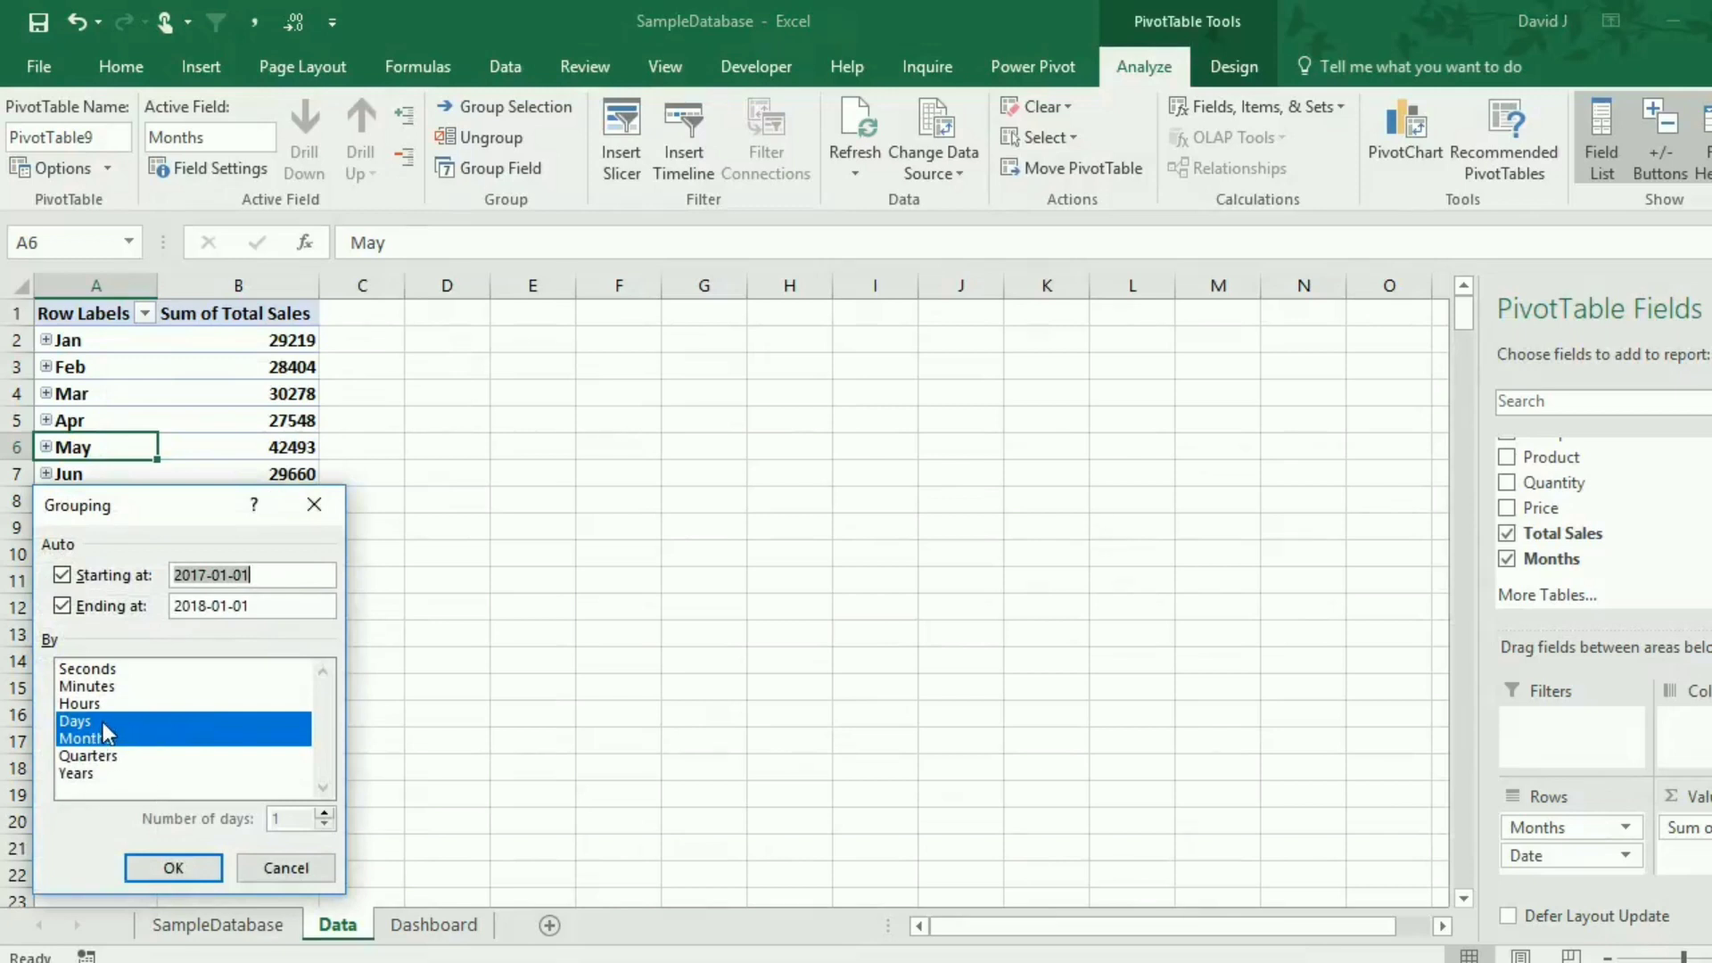
pyautogui.click(103, 721)
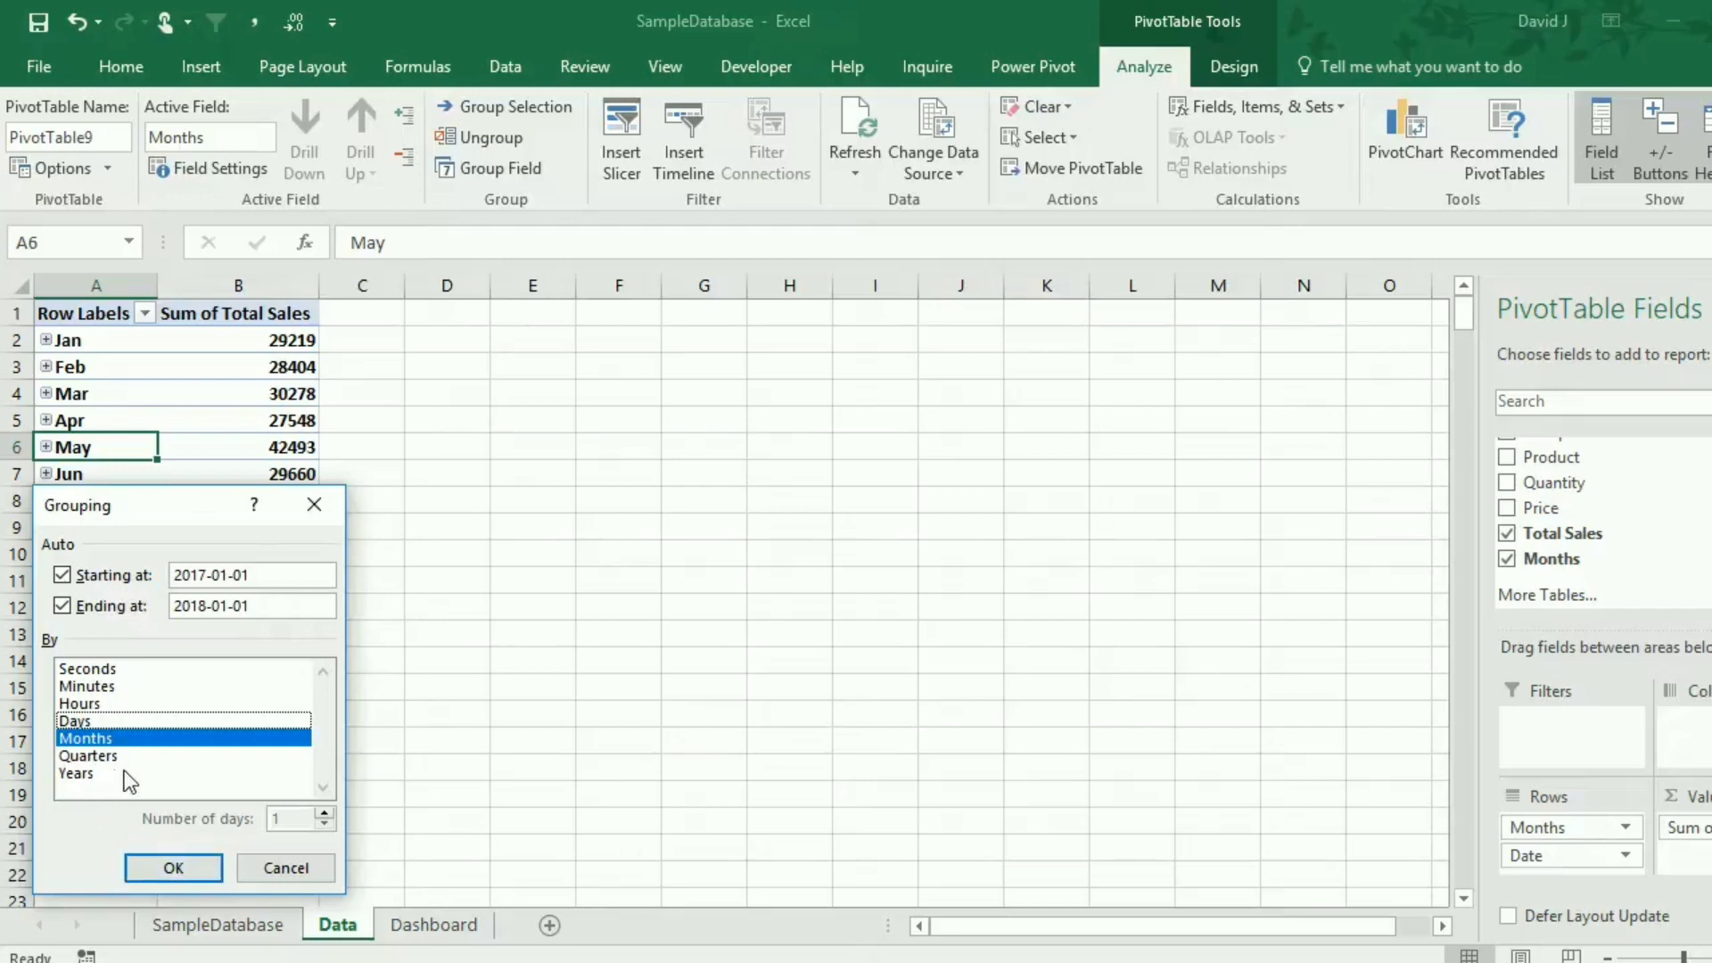
pyautogui.click(189, 870)
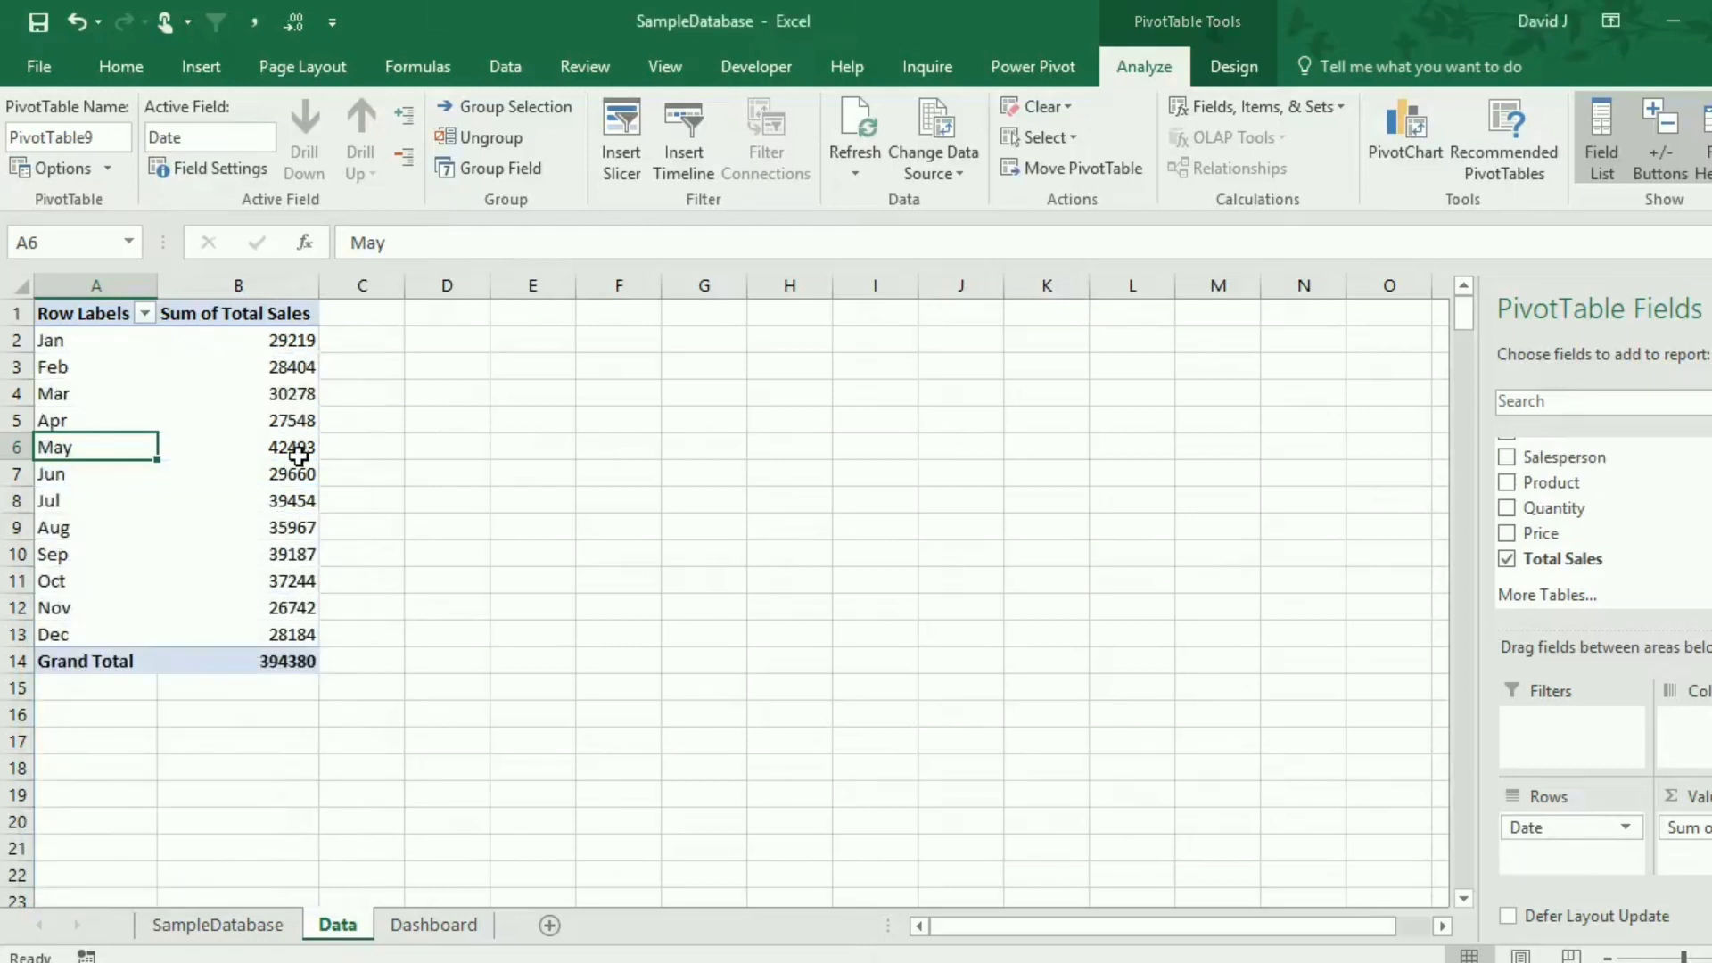
# Apply the Accounting number format to the Sum of Total Sales value field.
pyautogui.rightClick(296, 448)
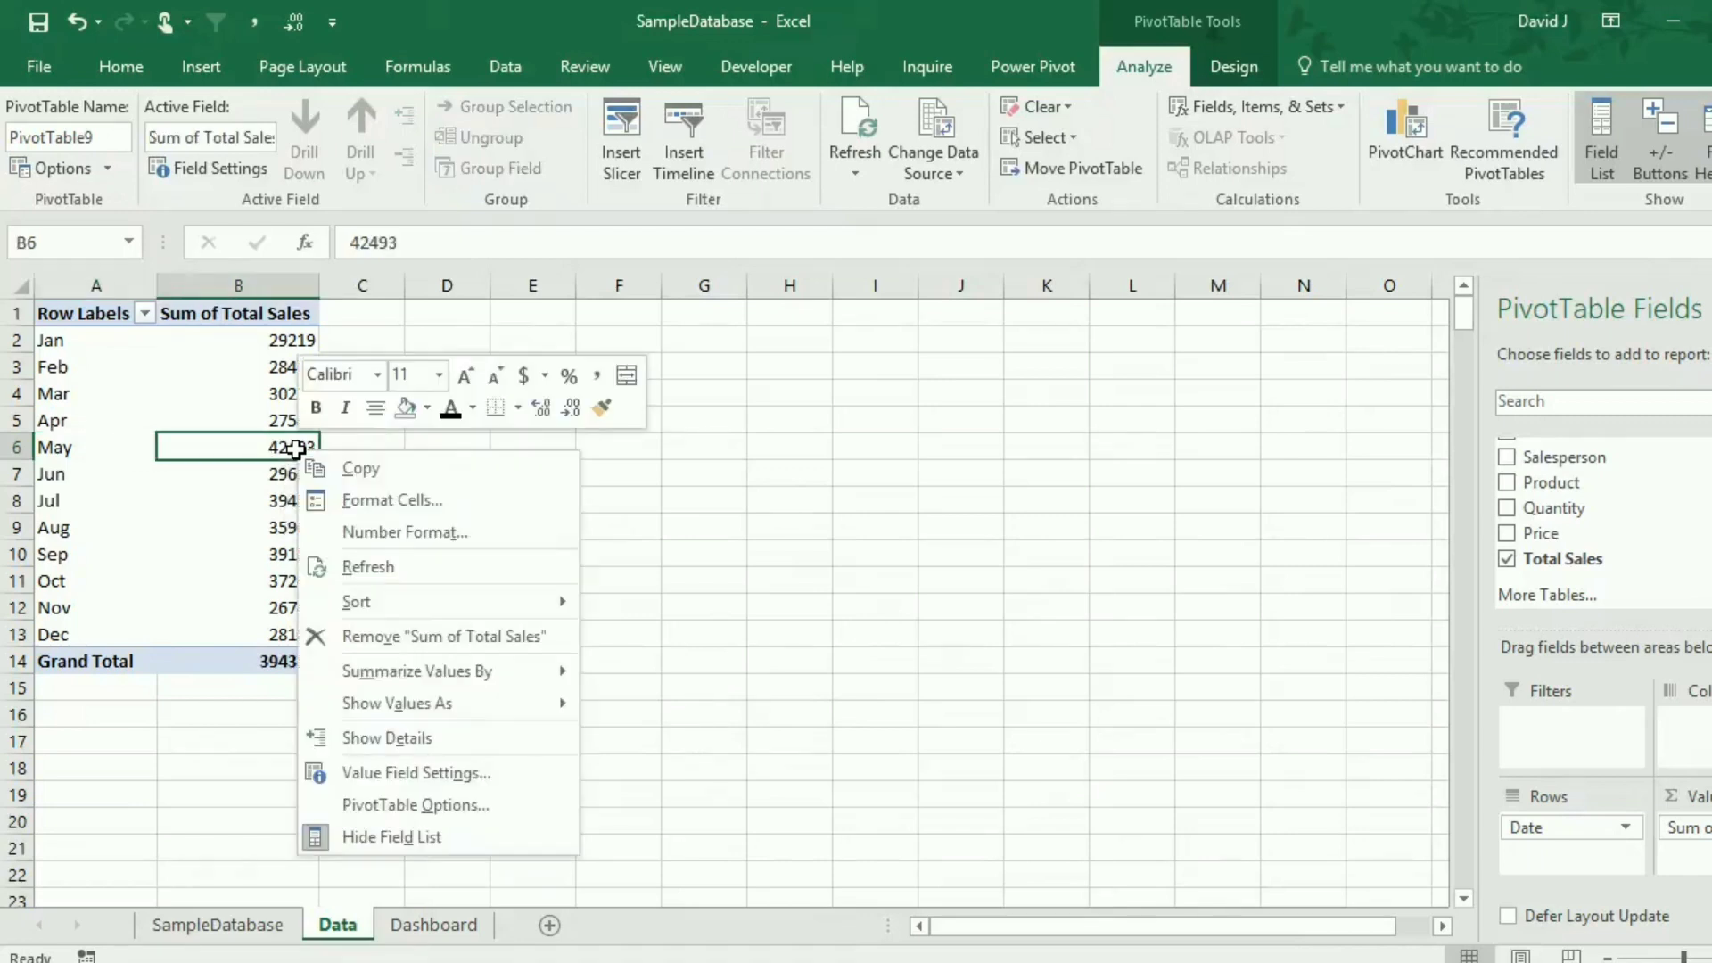
pyautogui.click(424, 772)
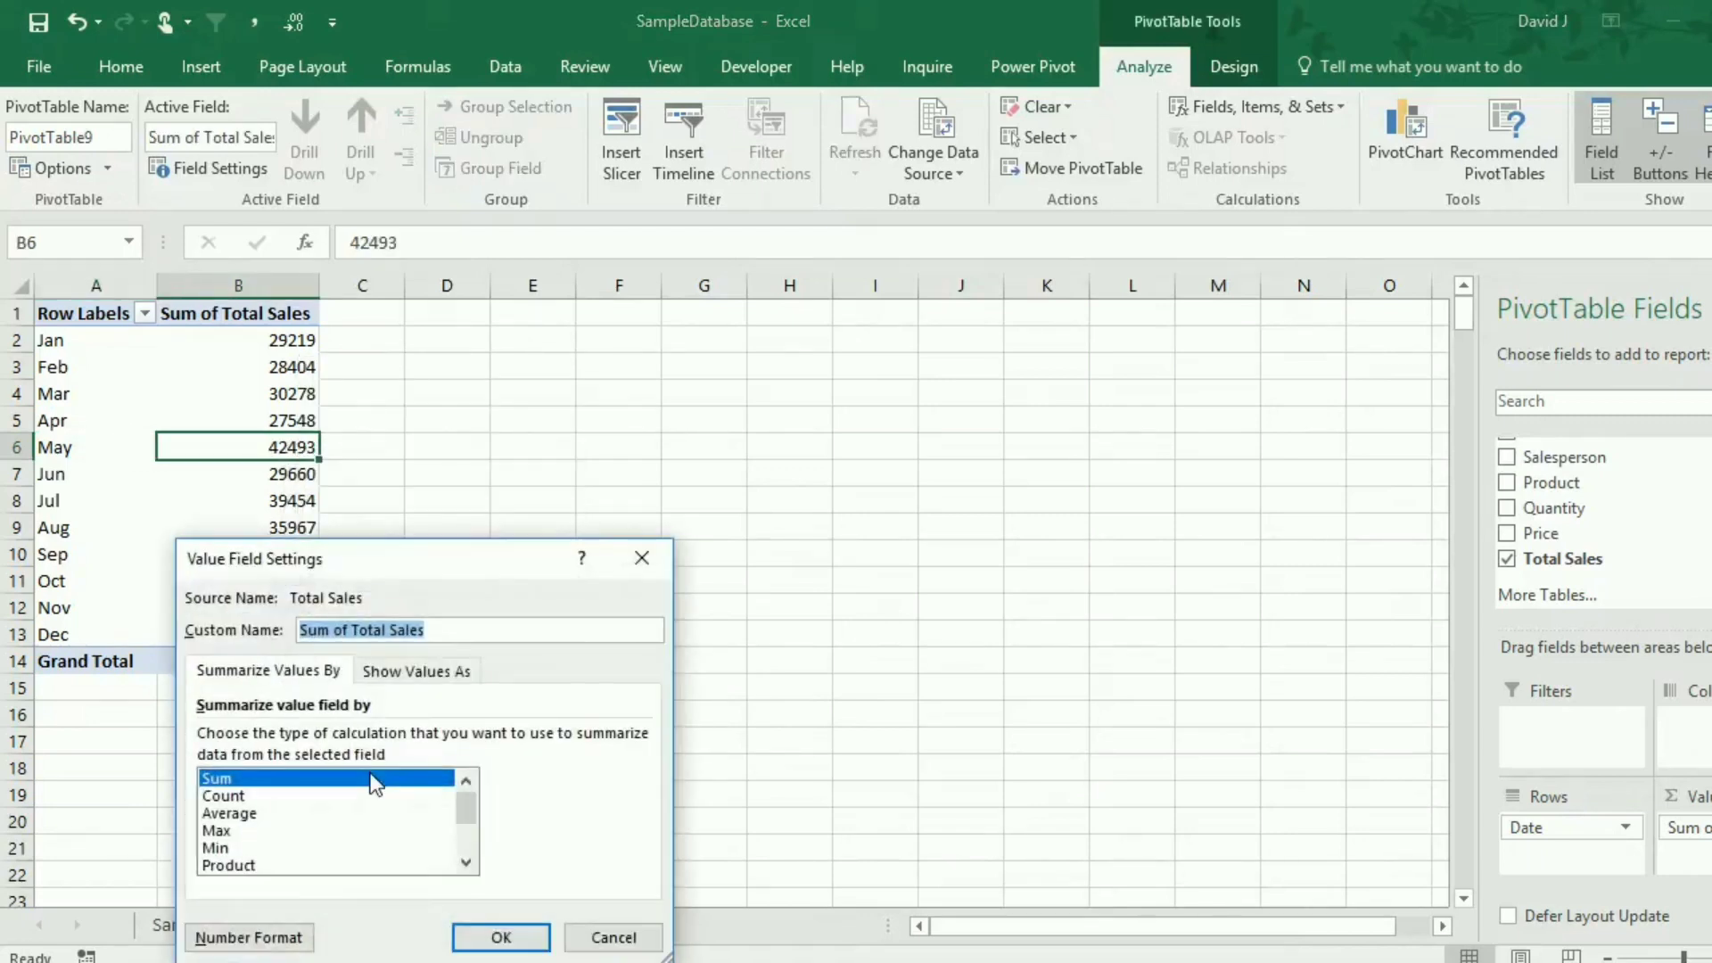
pyautogui.click(278, 944)
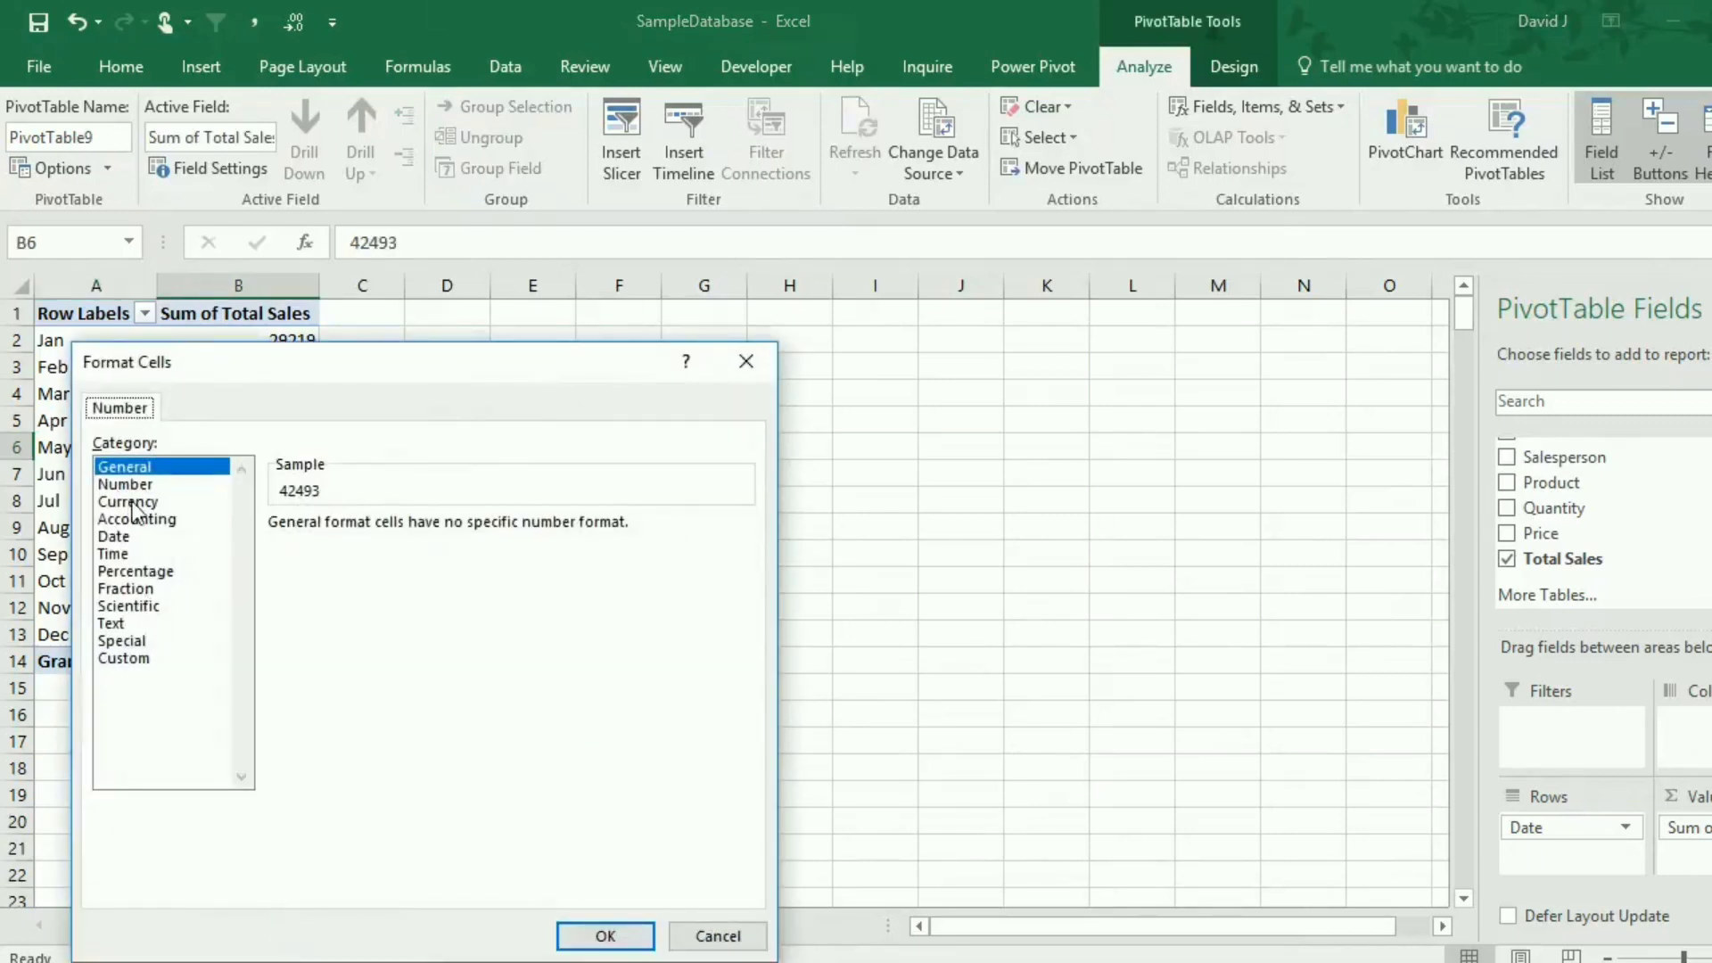
pyautogui.click(157, 525)
pyautogui.press('Return')
pyautogui.click(501, 937)
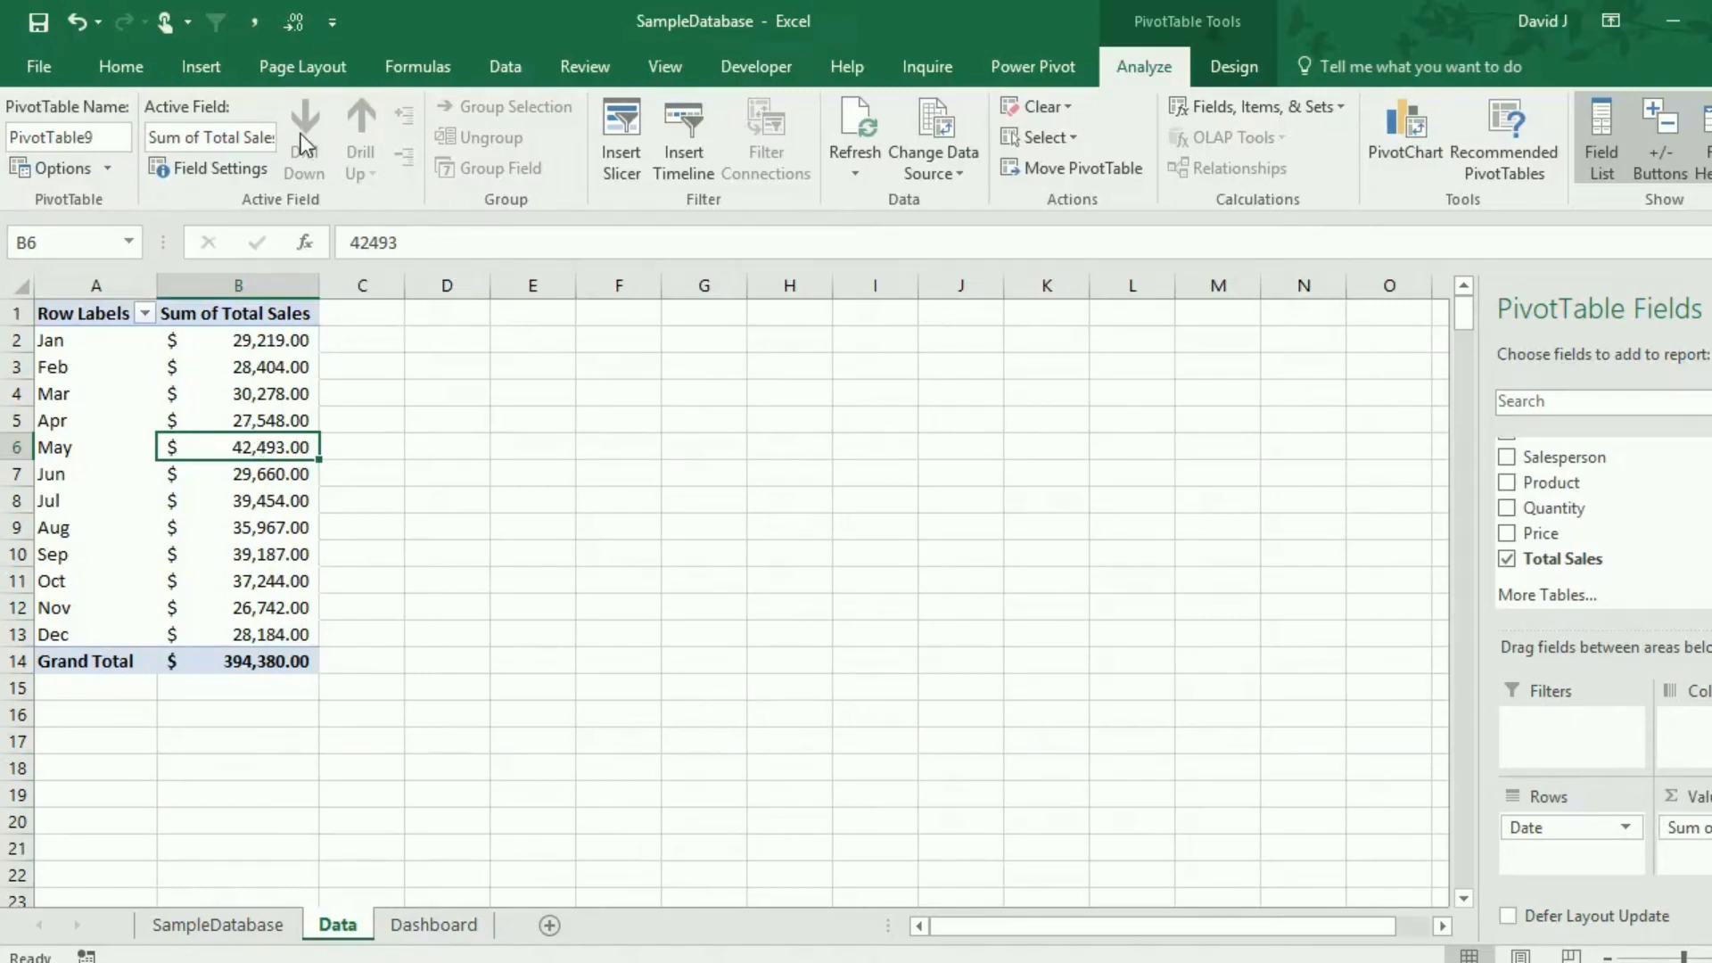
# Insert a Clustered Column PivotChart from the monthly sales PivotTable.
pyautogui.click(1415, 130)
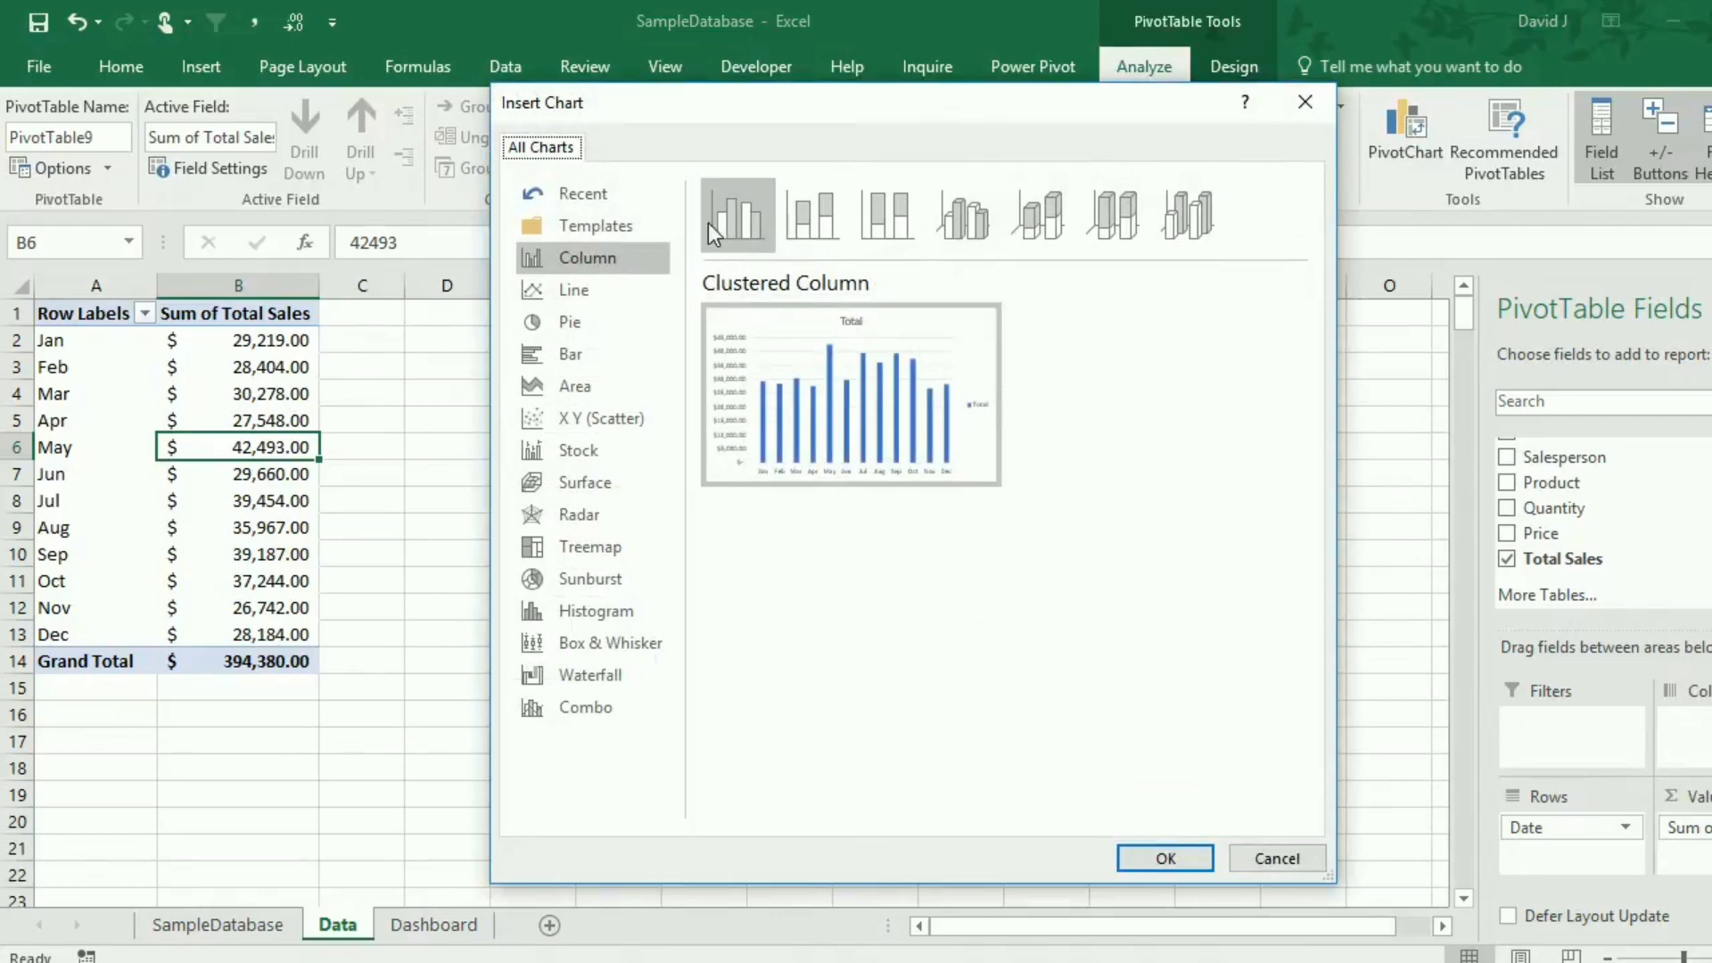
pyautogui.click(1160, 859)
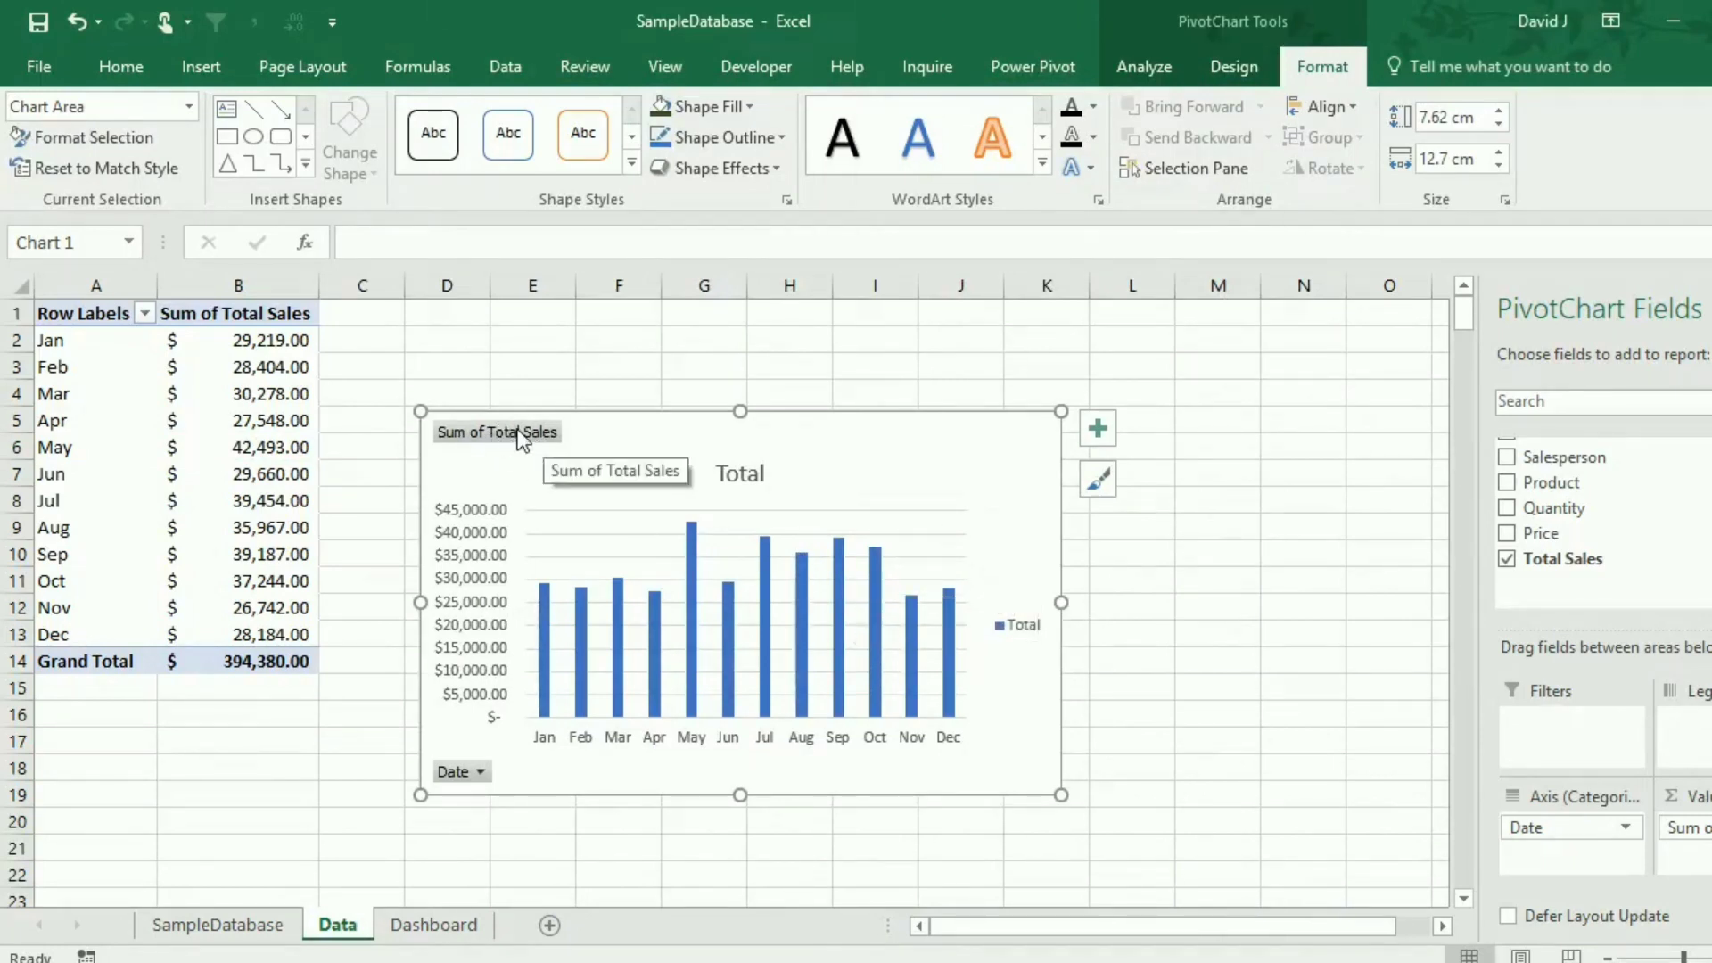
# Hide all field buttons on the PivotChart and delete its legend.
pyautogui.click(1151, 70)
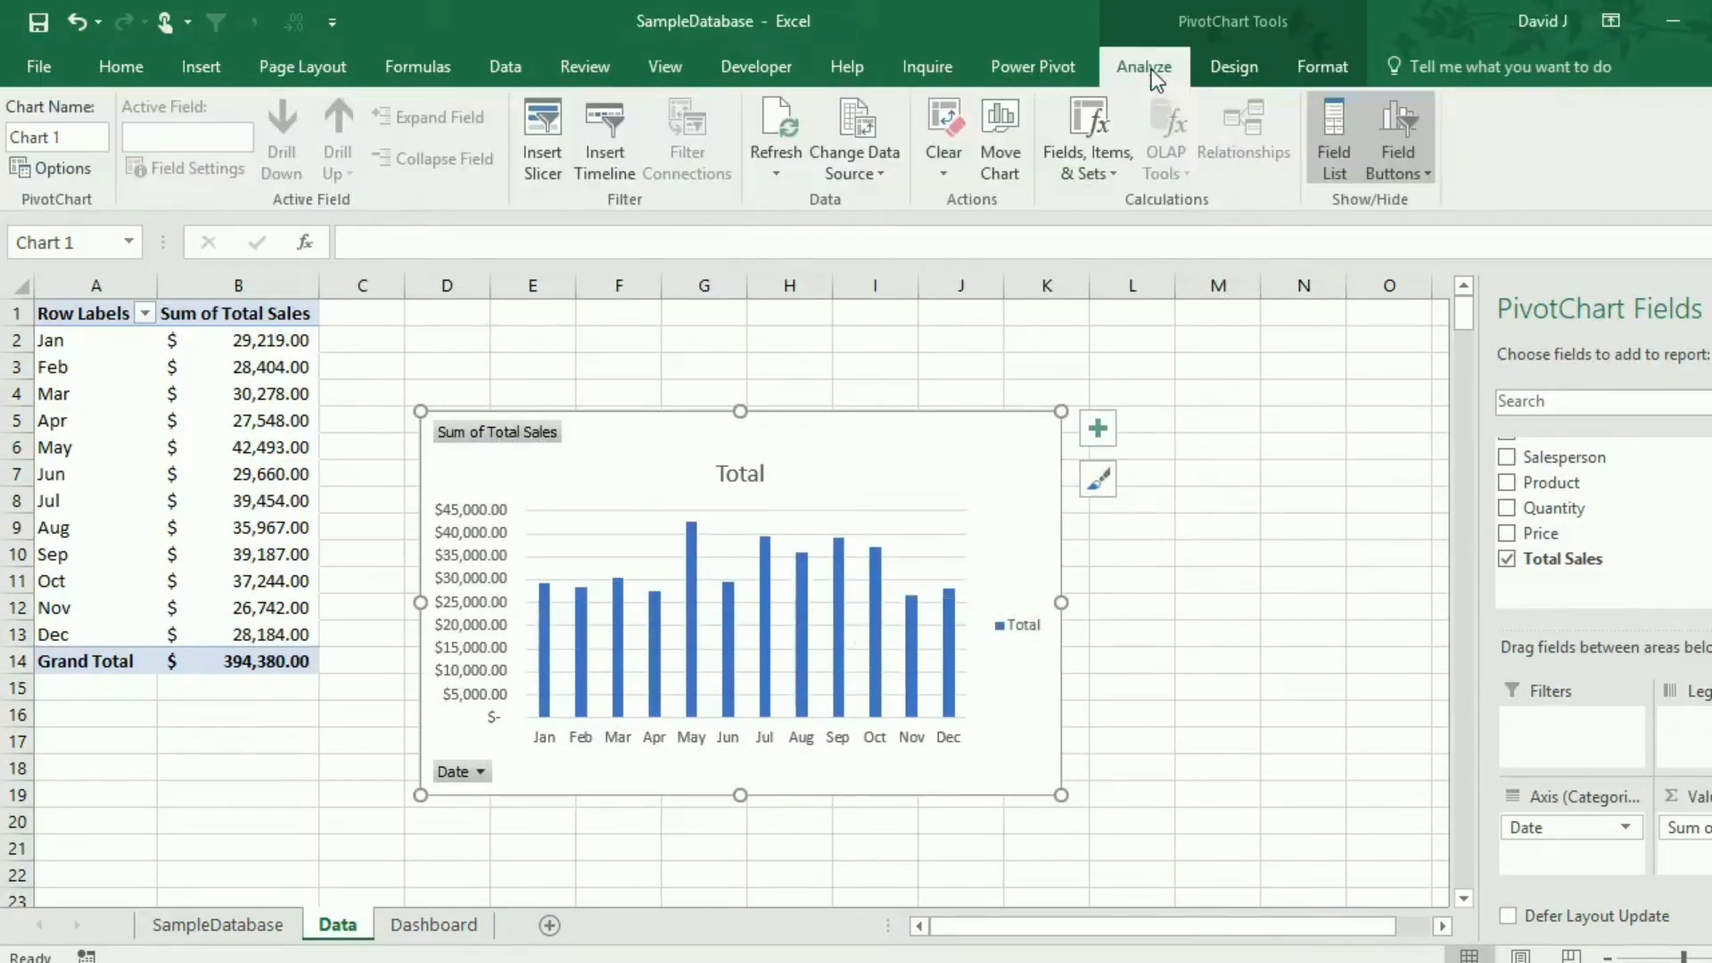
pyautogui.click(1409, 111)
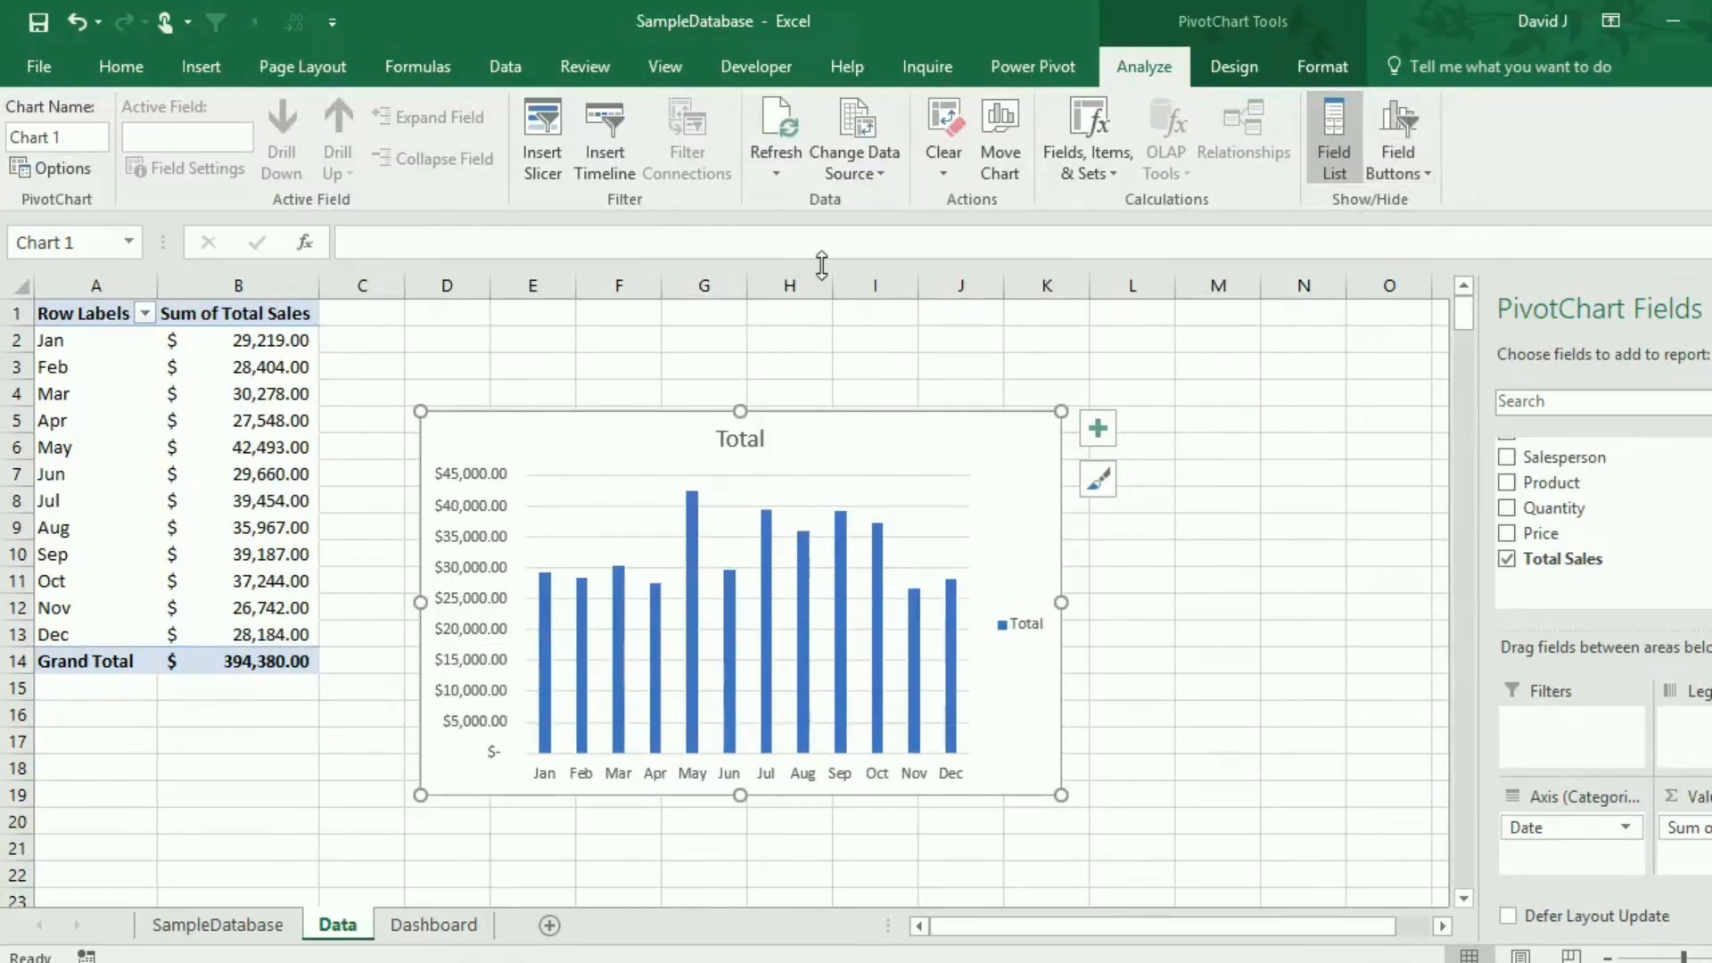
pyautogui.click(1027, 631)
pyautogui.press('Delete')
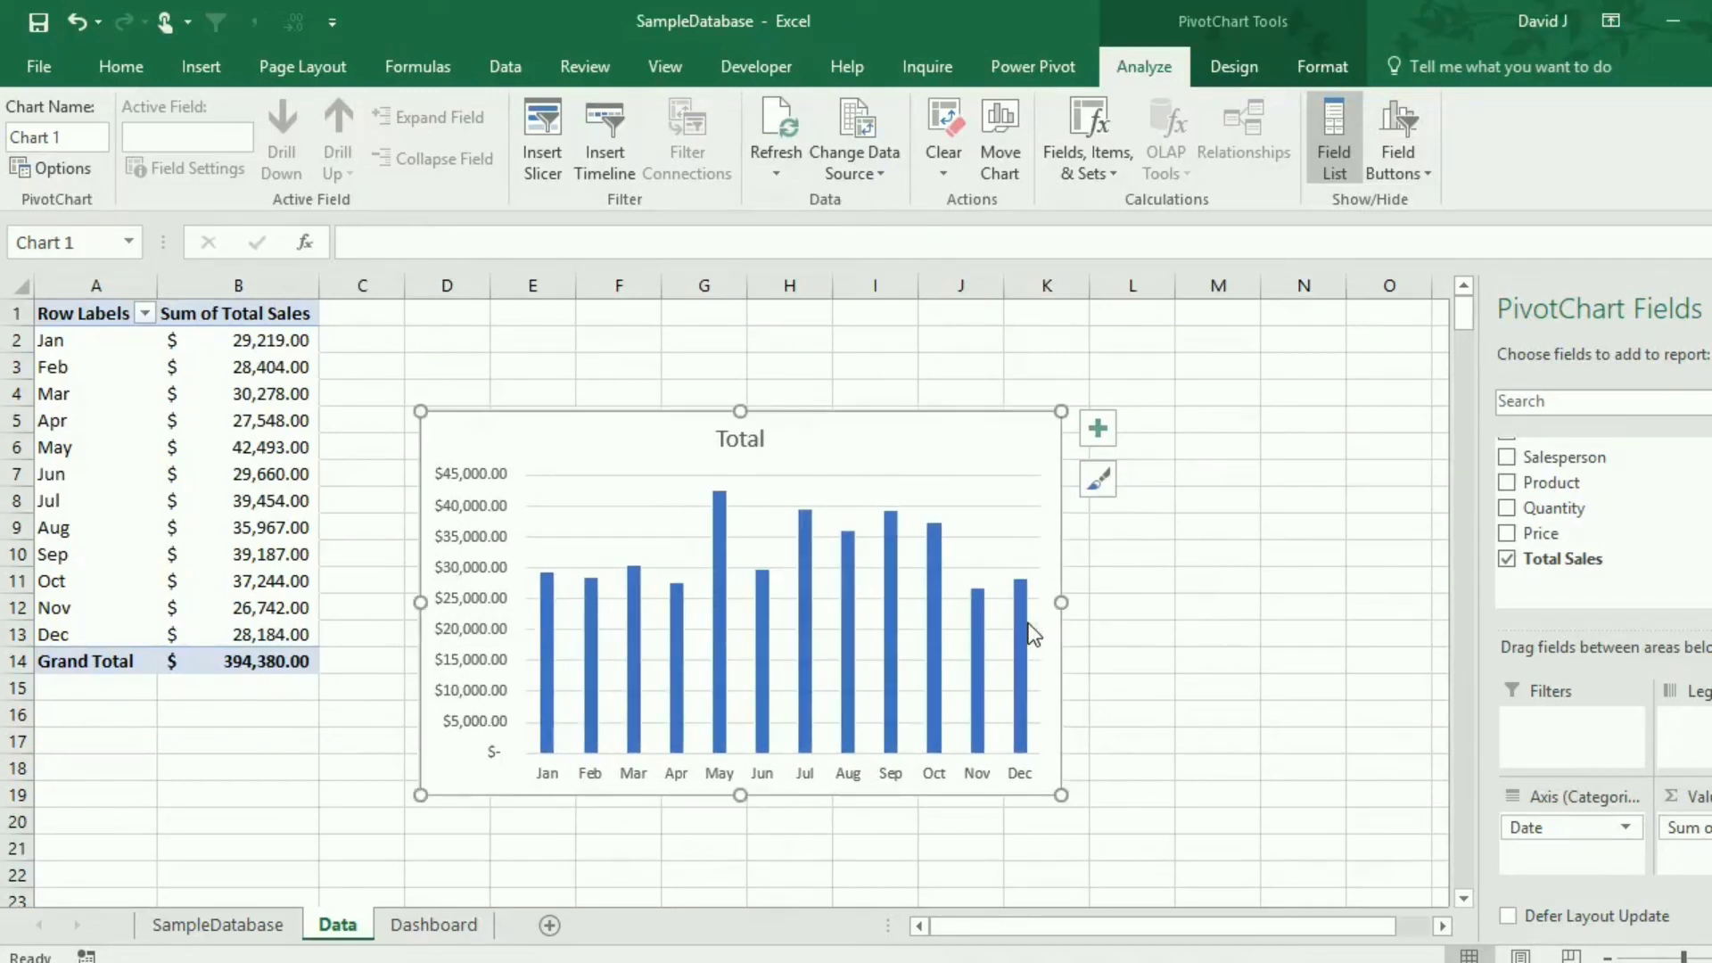
# Set the gap width of the chart's column series to 50%.
pyautogui.click(854, 776)
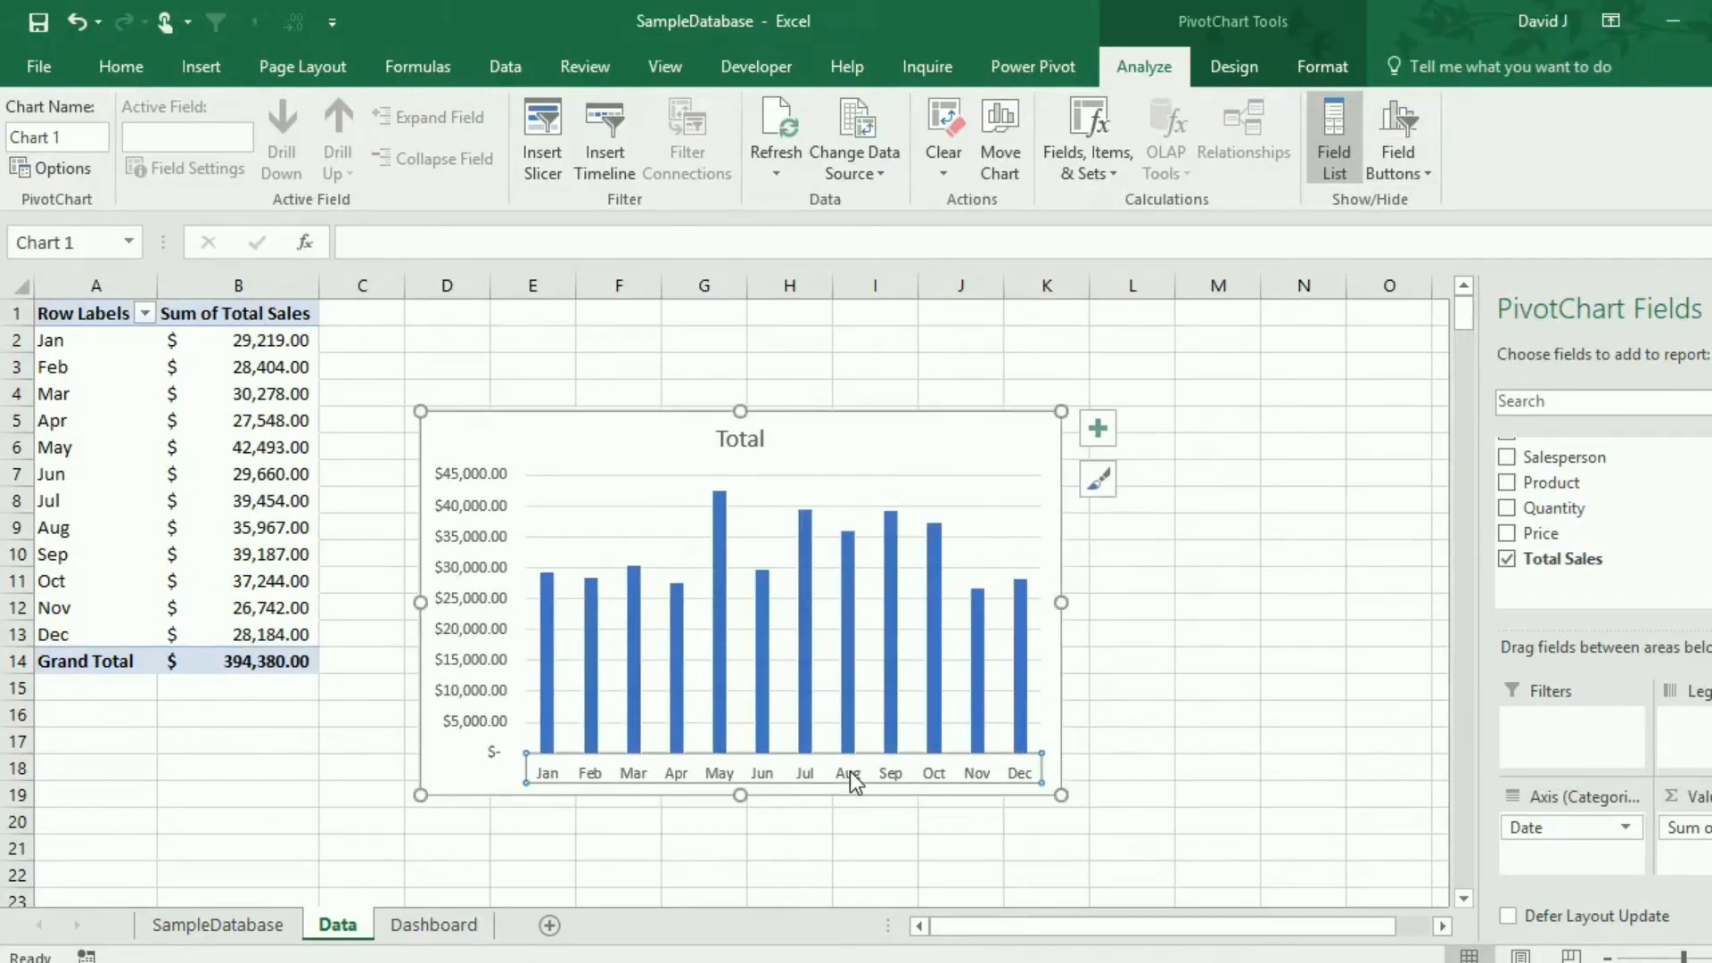
pyautogui.rightClick(854, 779)
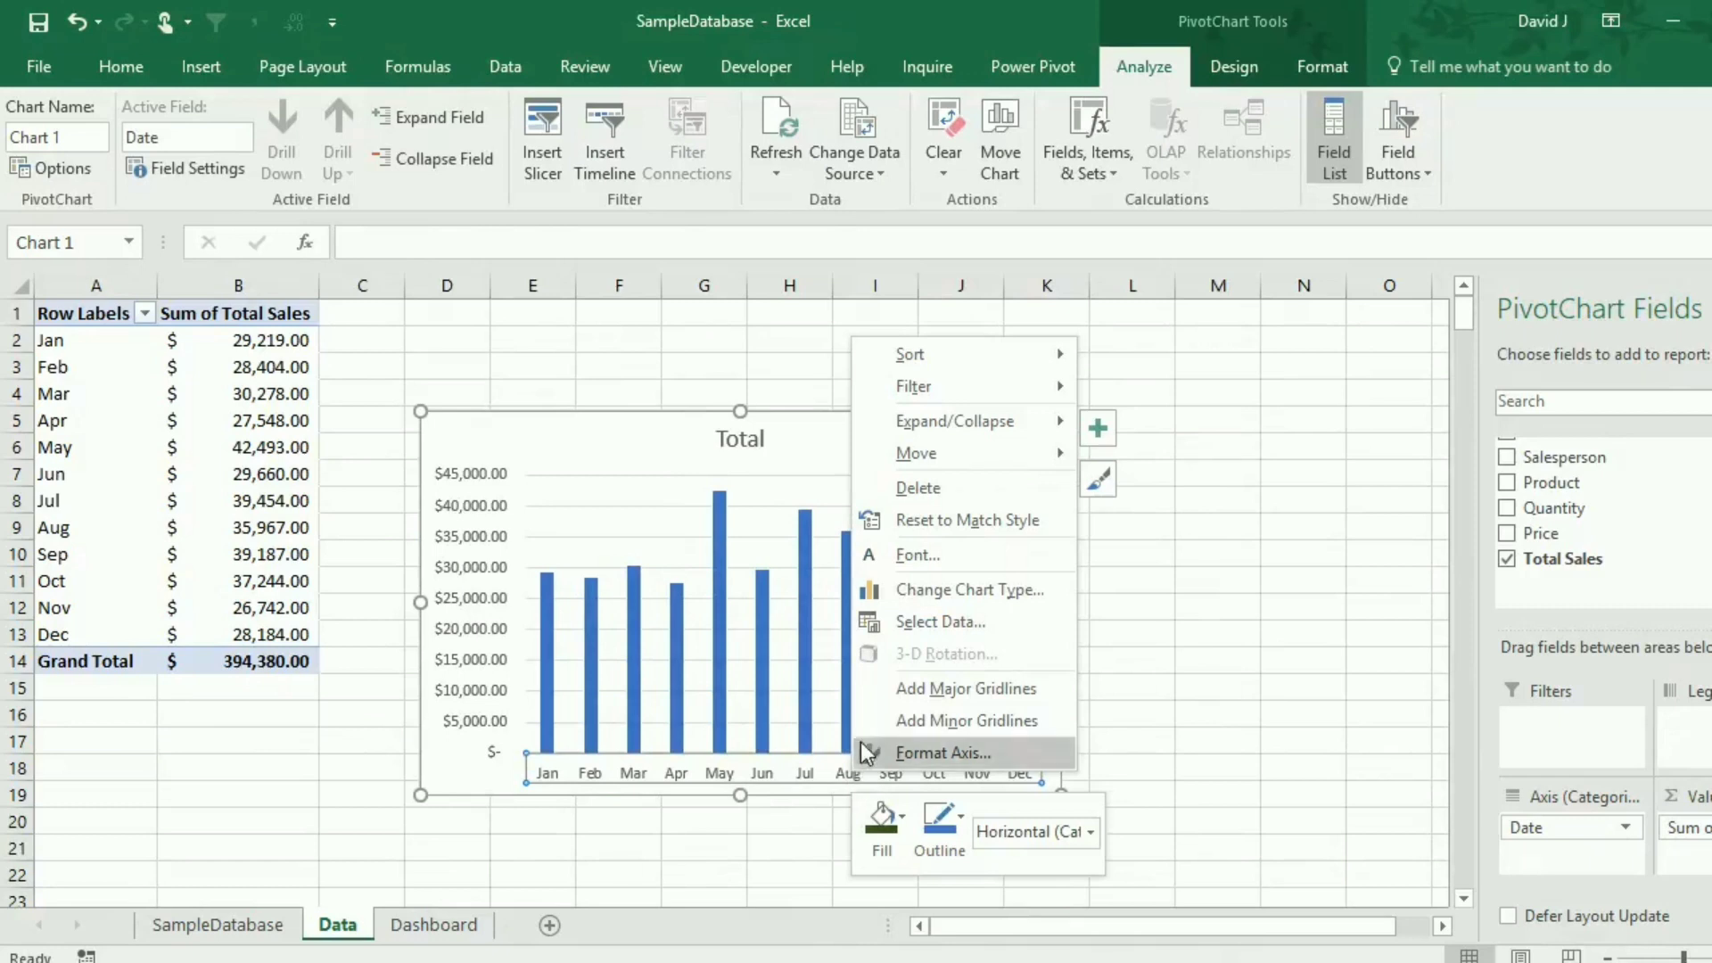
pyautogui.click(831, 692)
pyautogui.rightClick(830, 691)
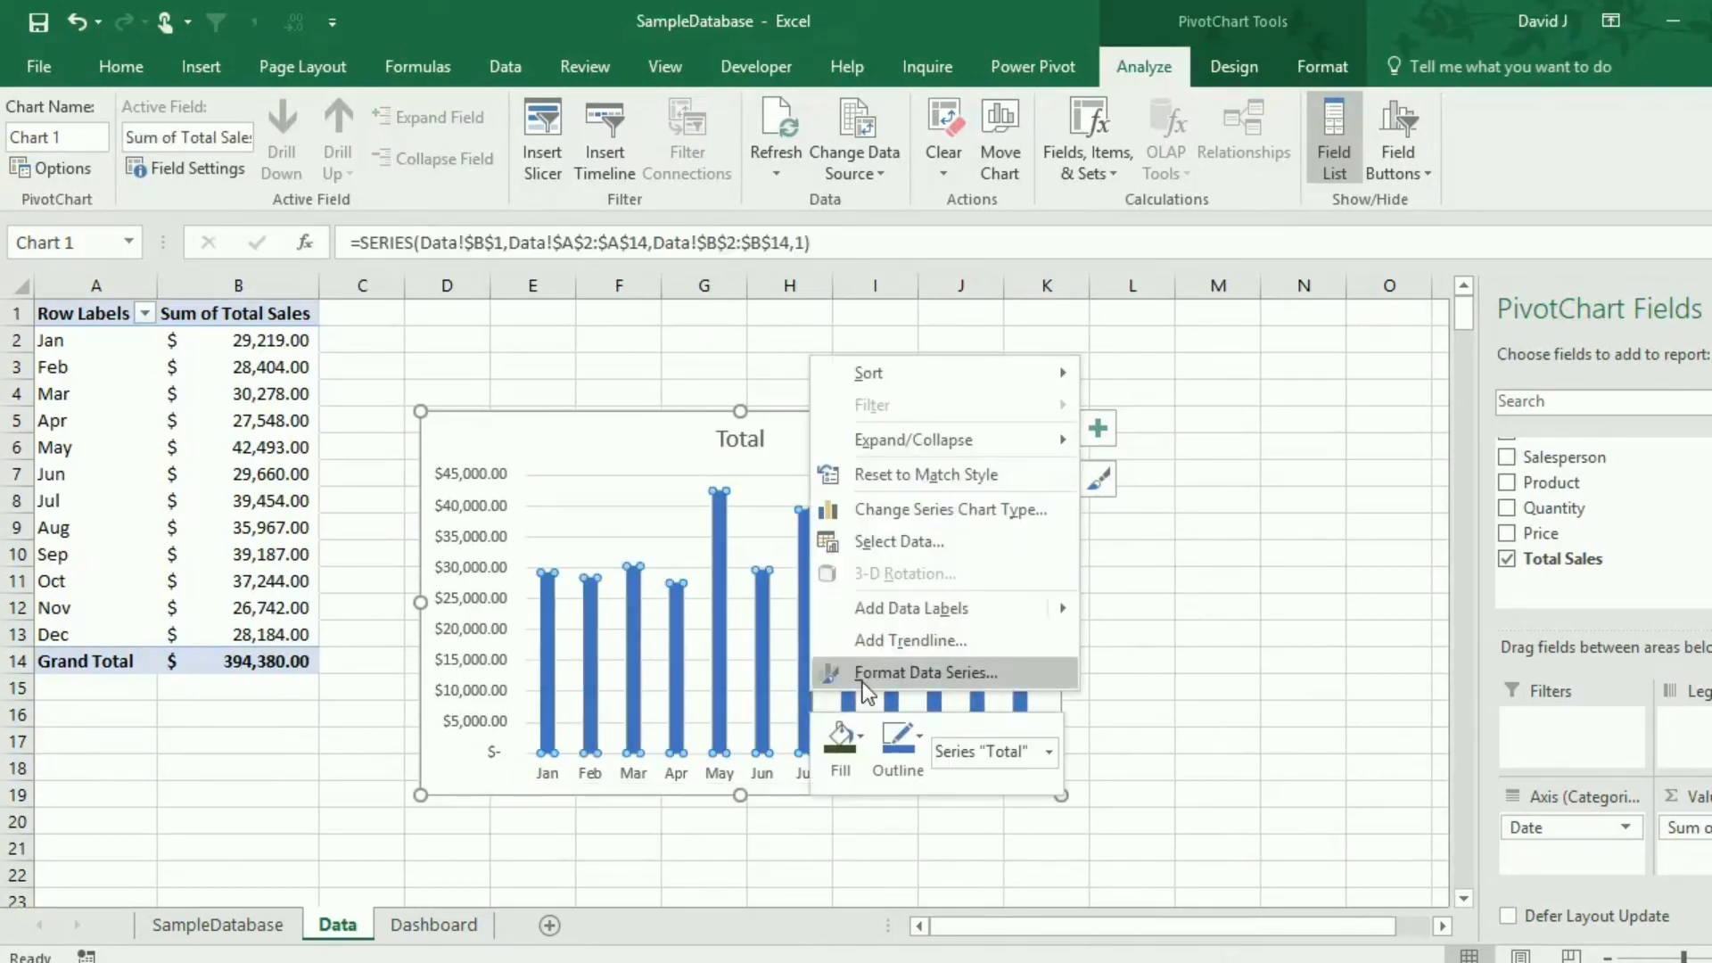
pyautogui.click(833, 671)
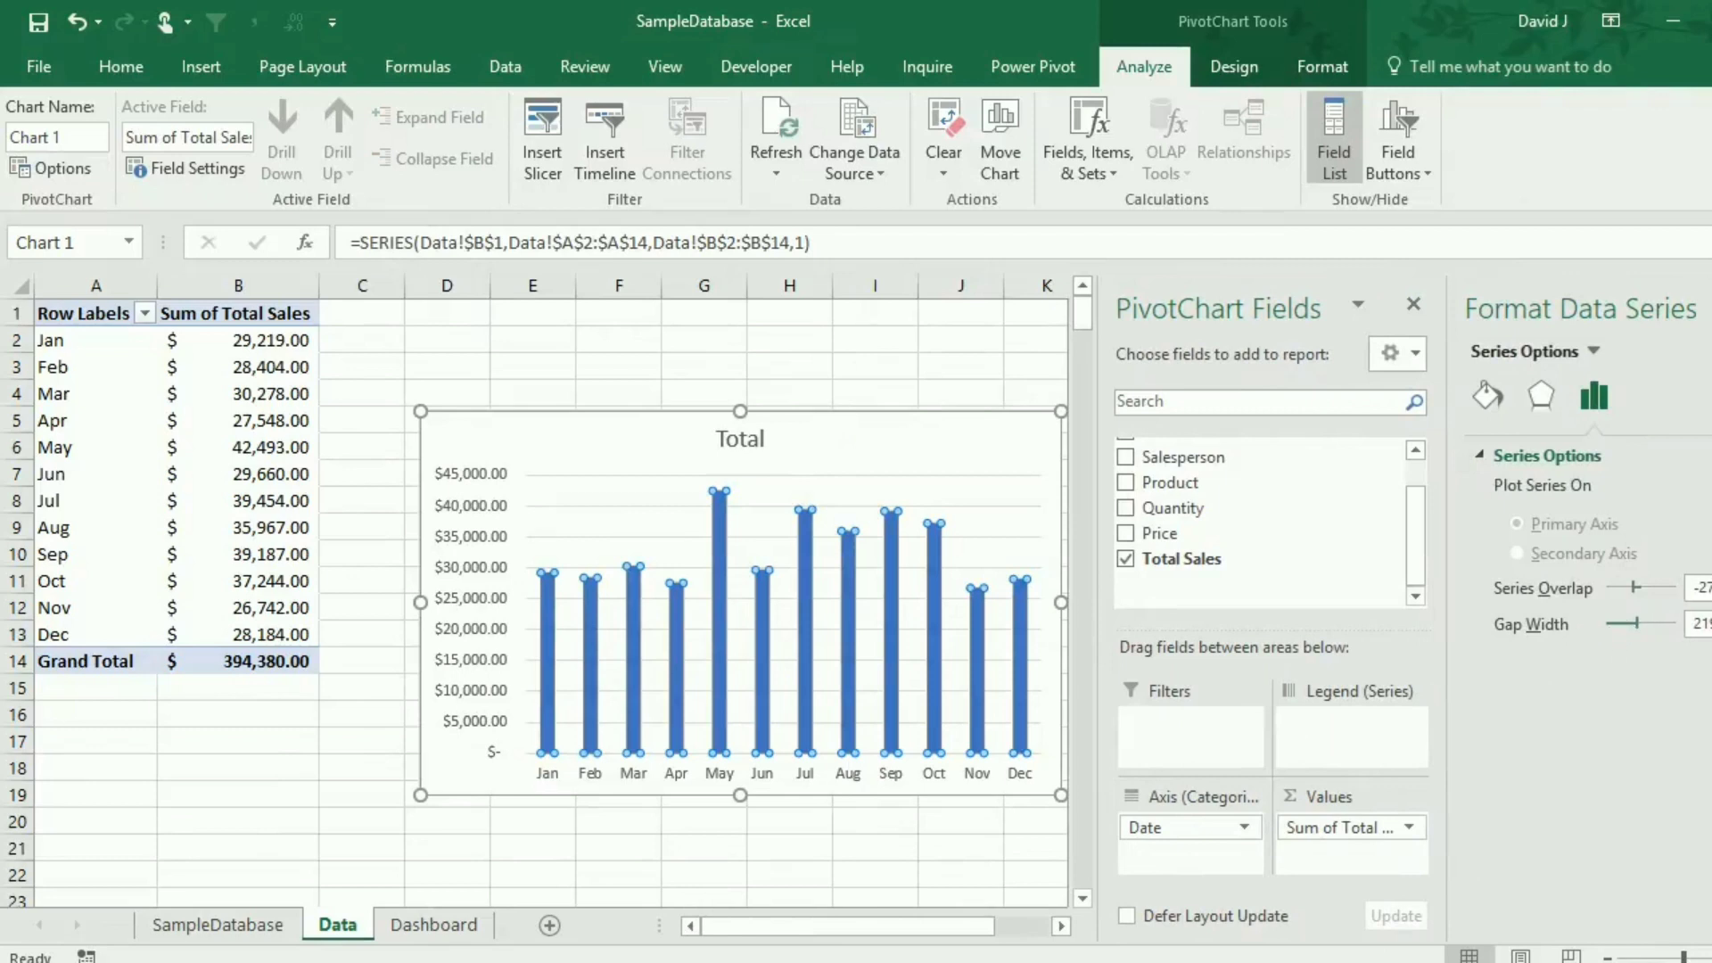
pyautogui.moveTo(1711, 625); pyautogui.dragTo(1609, 621)
pyautogui.write('50')
pyautogui.click(815, 825)
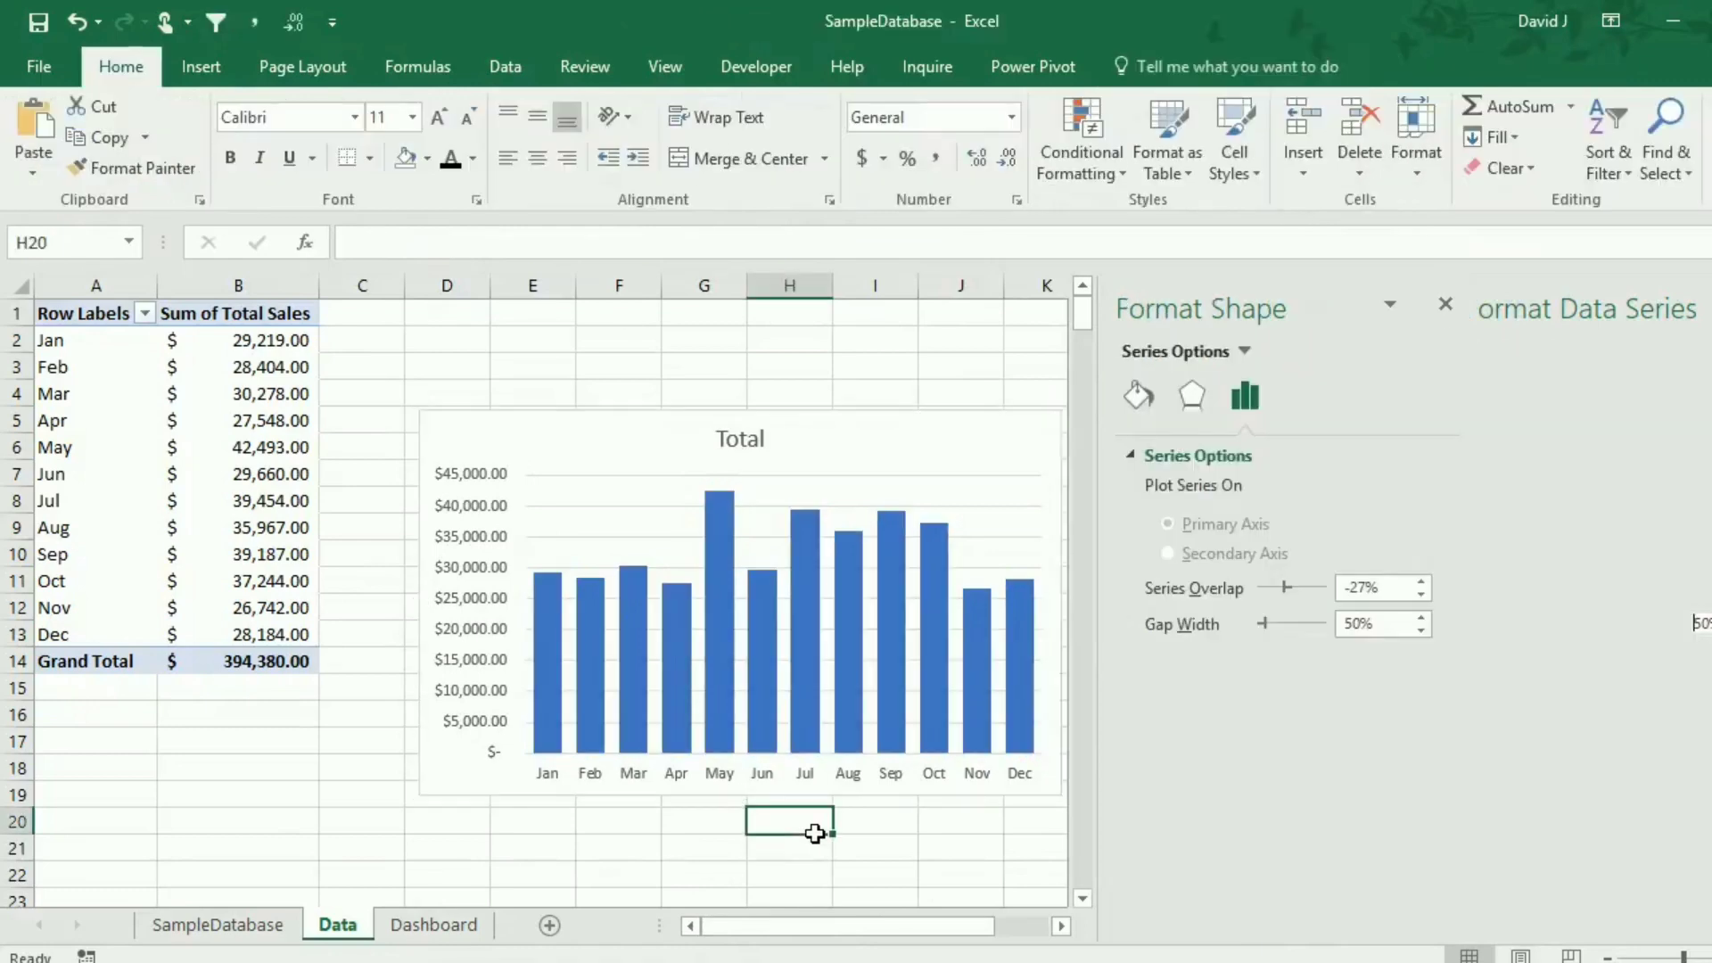
# Change the chart title to Total Sales and make it bold.
pyautogui.click(743, 437)
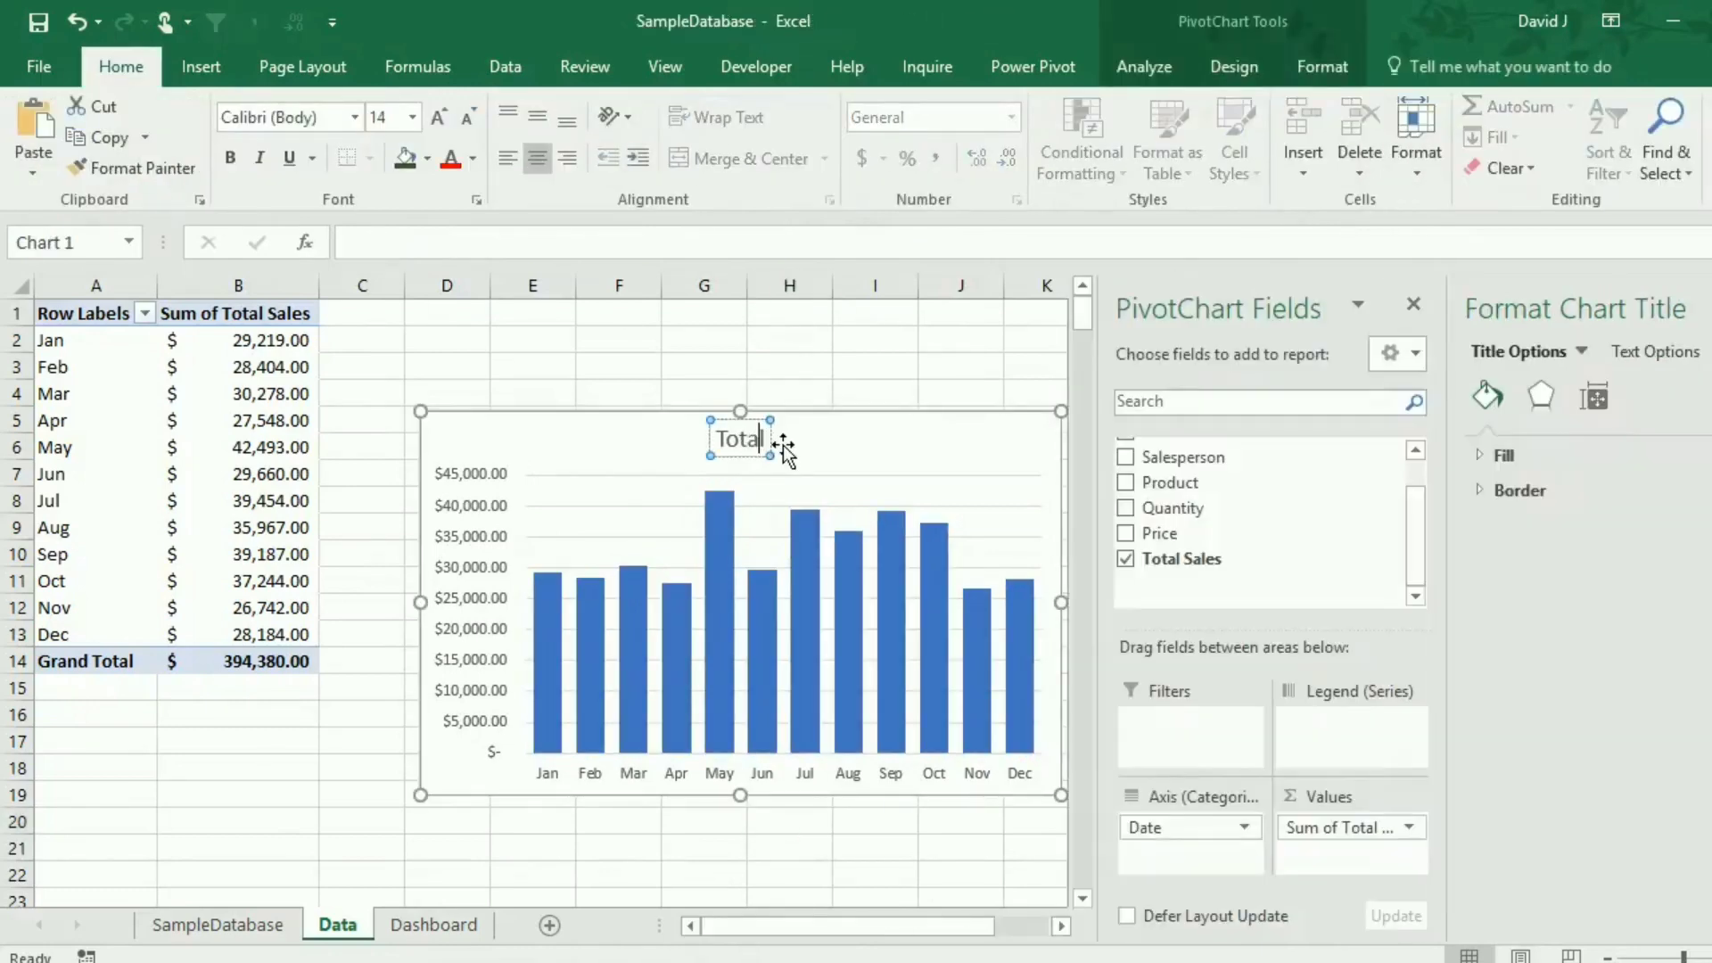
pyautogui.click(781, 442)
pyautogui.write('Sales')
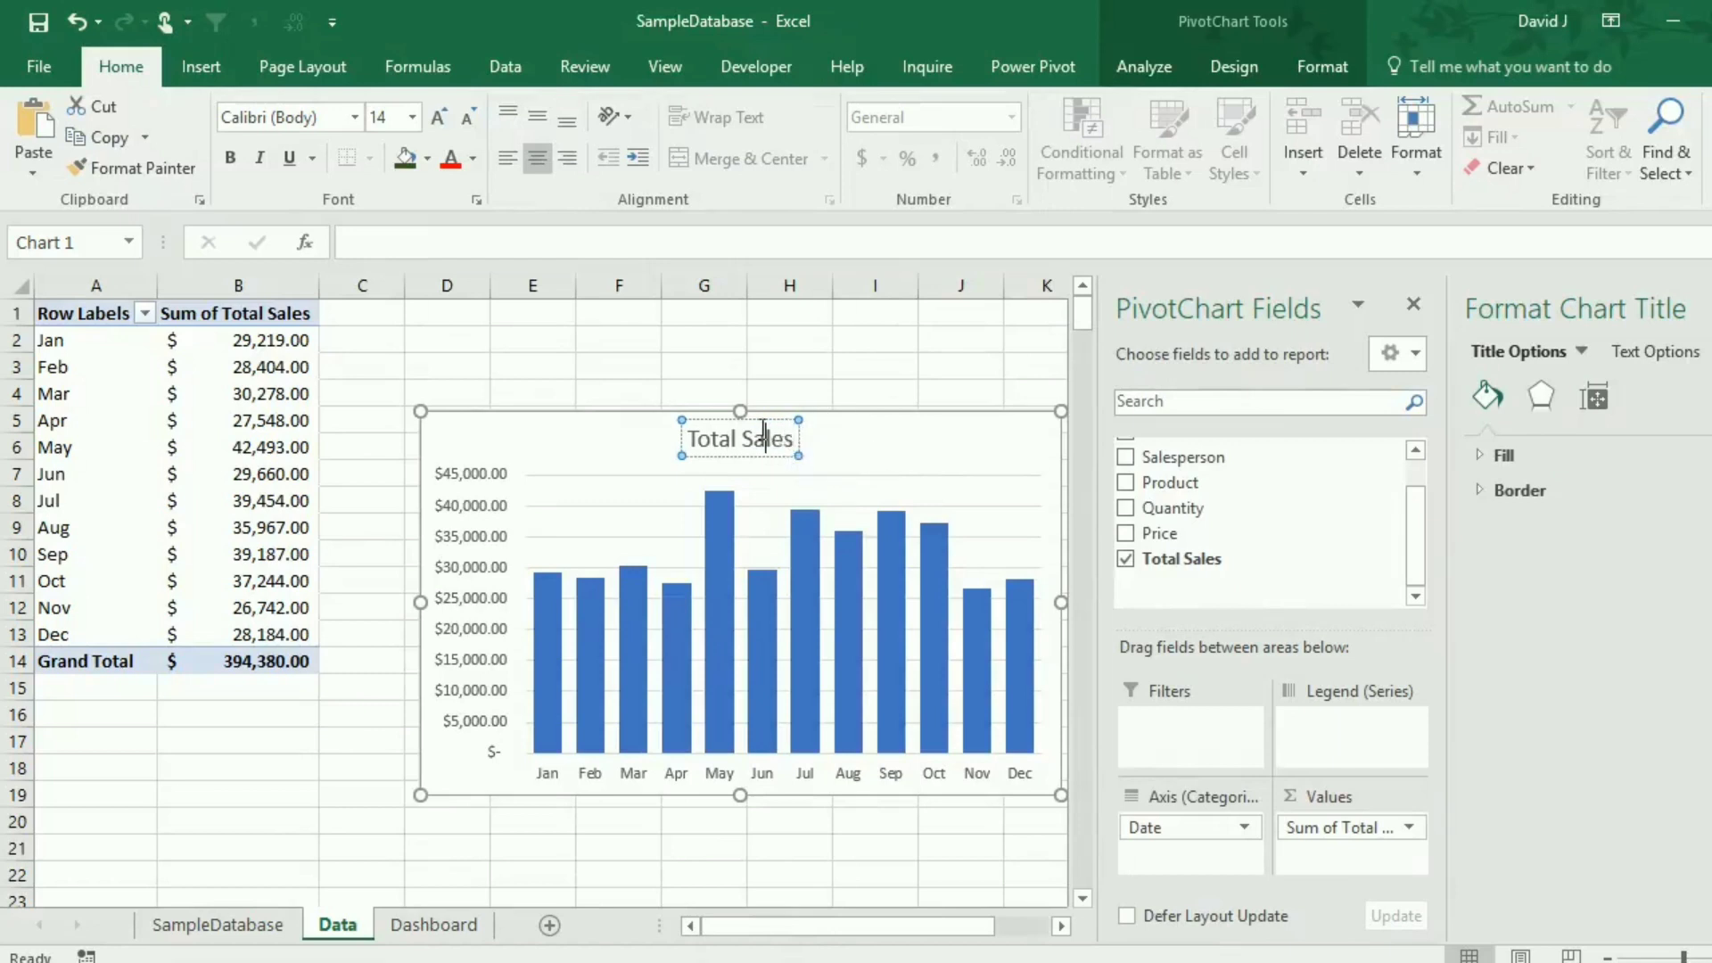
pyautogui.tripleClick(763, 430)
pyautogui.hotkey('ctrl', 'b')
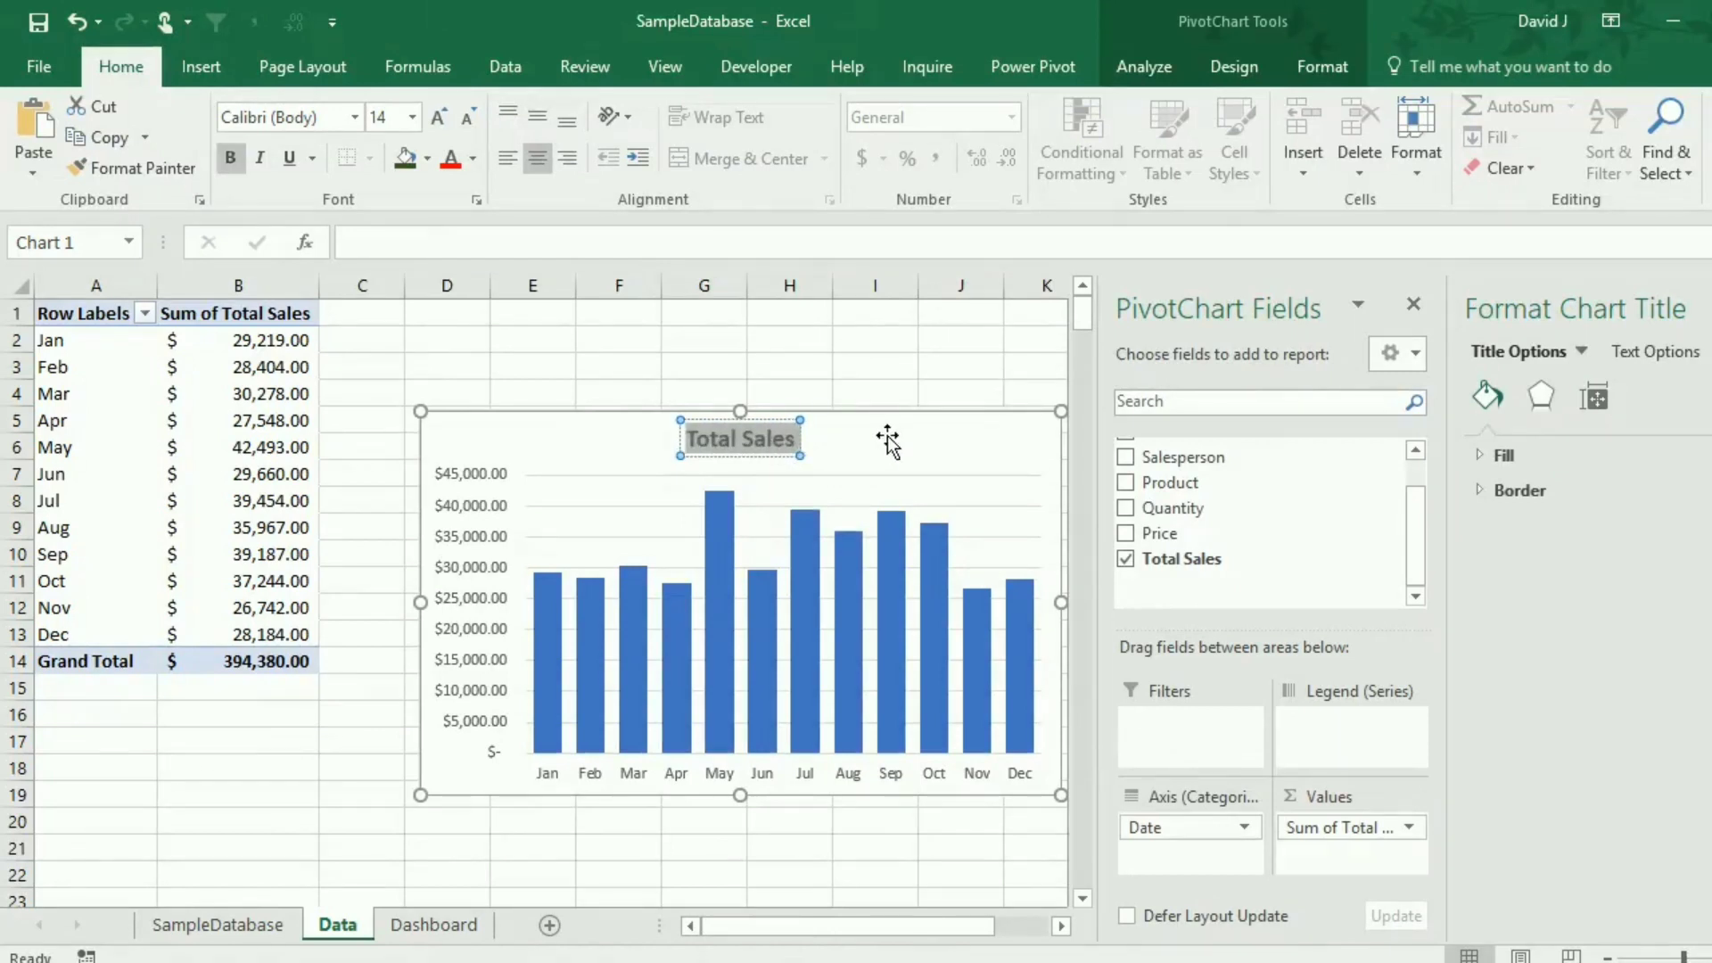
# Remove the border line around the Total Sales chart area.
pyautogui.click(899, 419)
pyautogui.click(1498, 492)
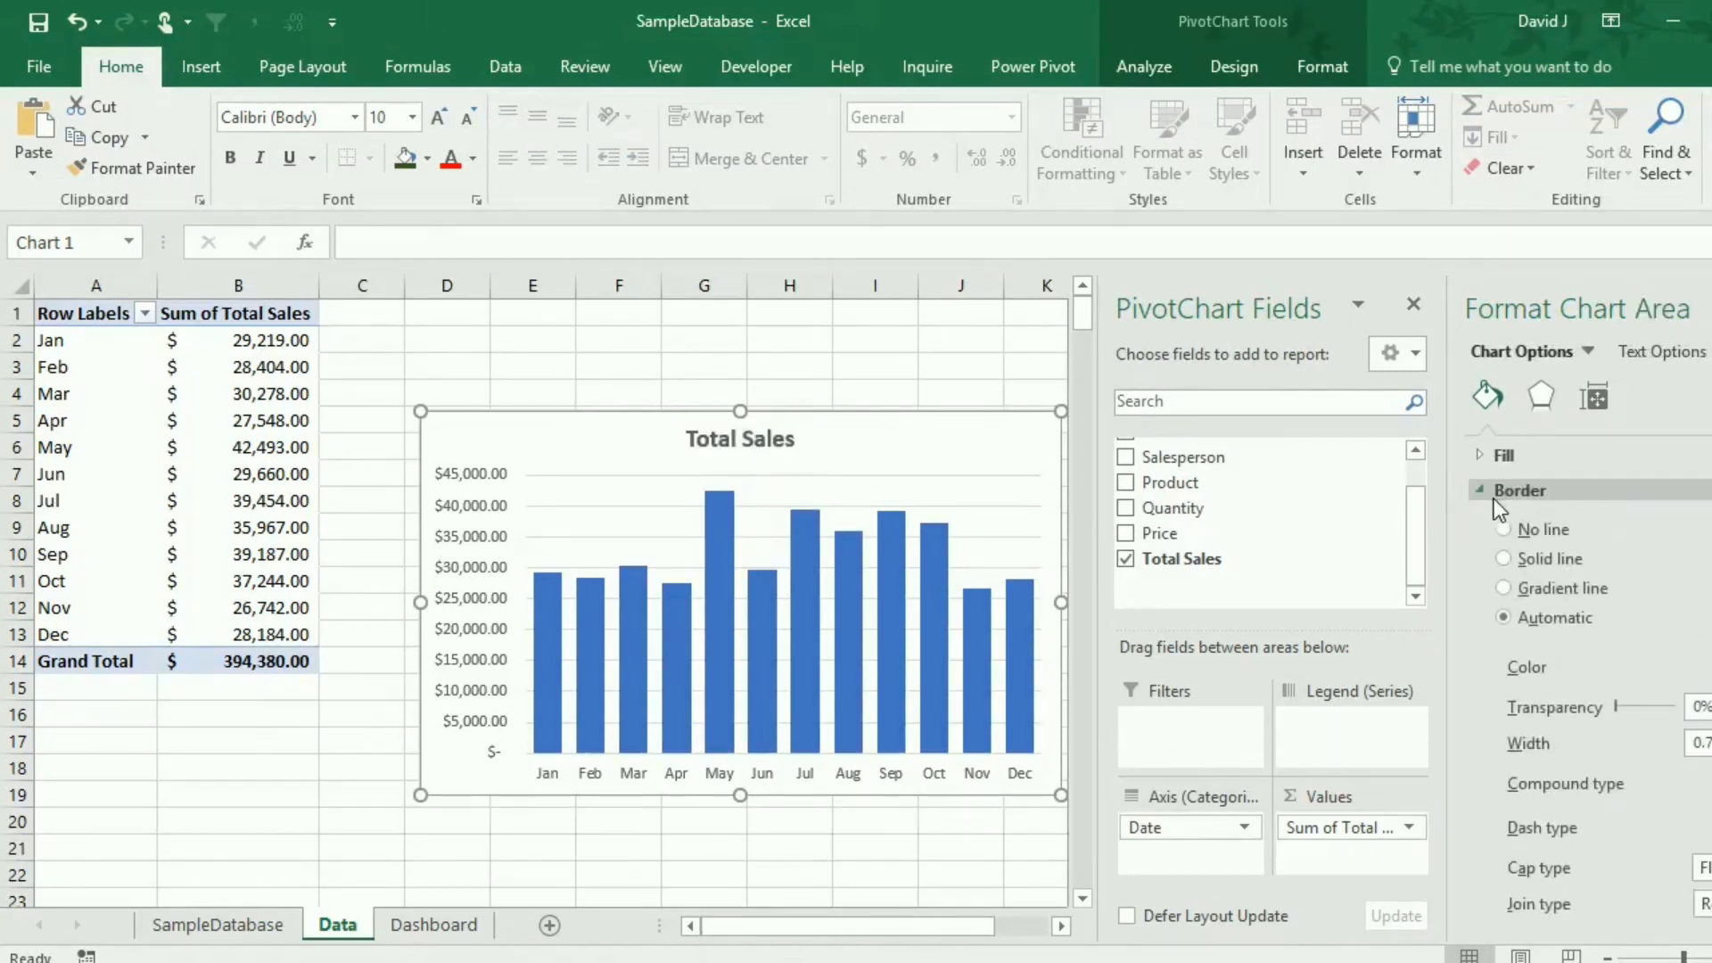
pyautogui.click(1517, 528)
pyautogui.click(875, 364)
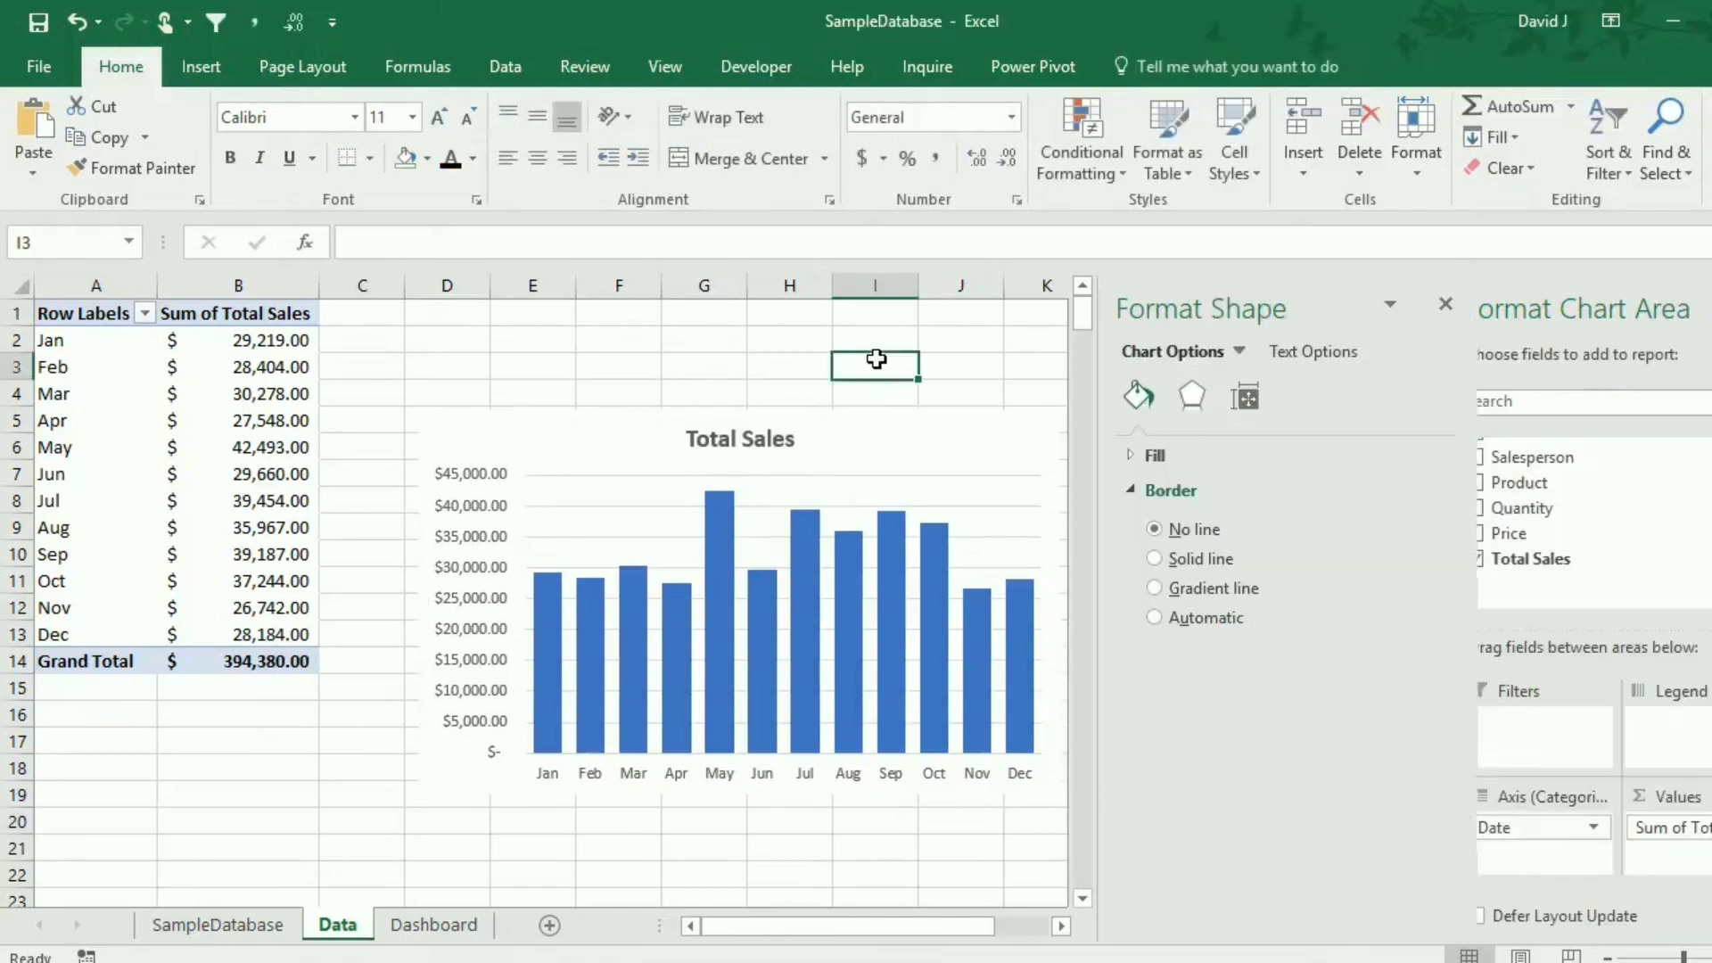
pyautogui.click(928, 426)
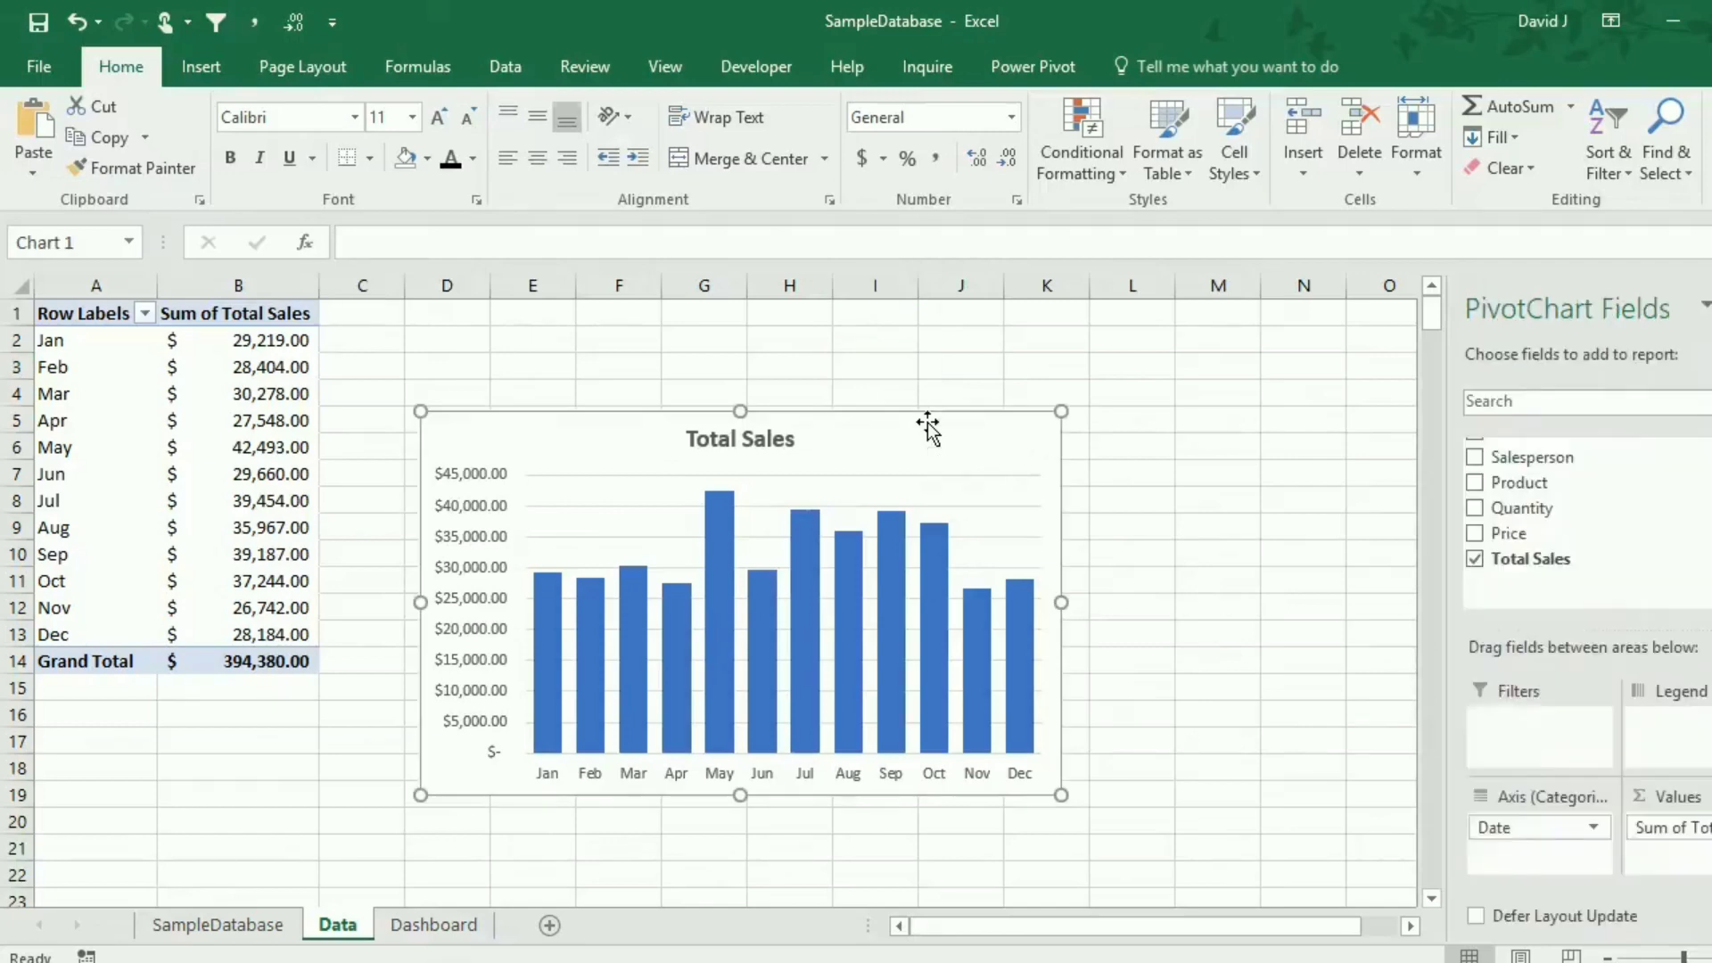
# Move the Total Sales chart from the Data sheet to the Dashboard sheet, with its upper-left corner around cell B2.
pyautogui.hotkey('ctrl', 'x')
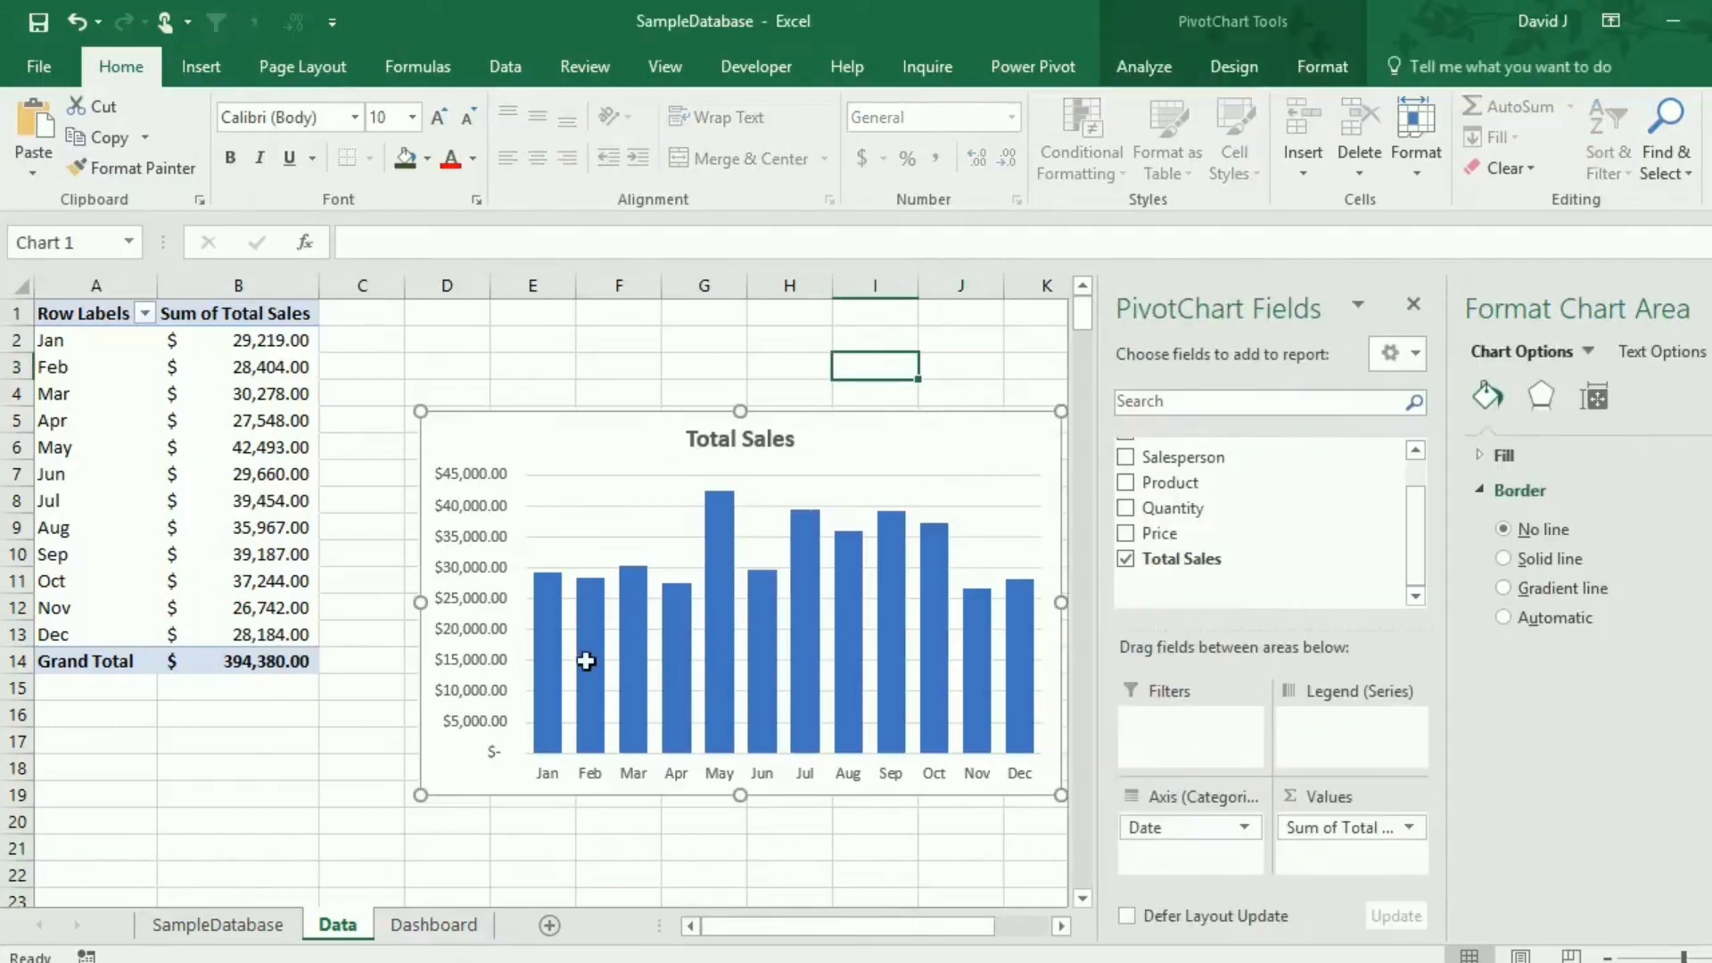
pyautogui.click(437, 925)
pyautogui.click(275, 570)
pyautogui.hotkey('ctrl', 'v')
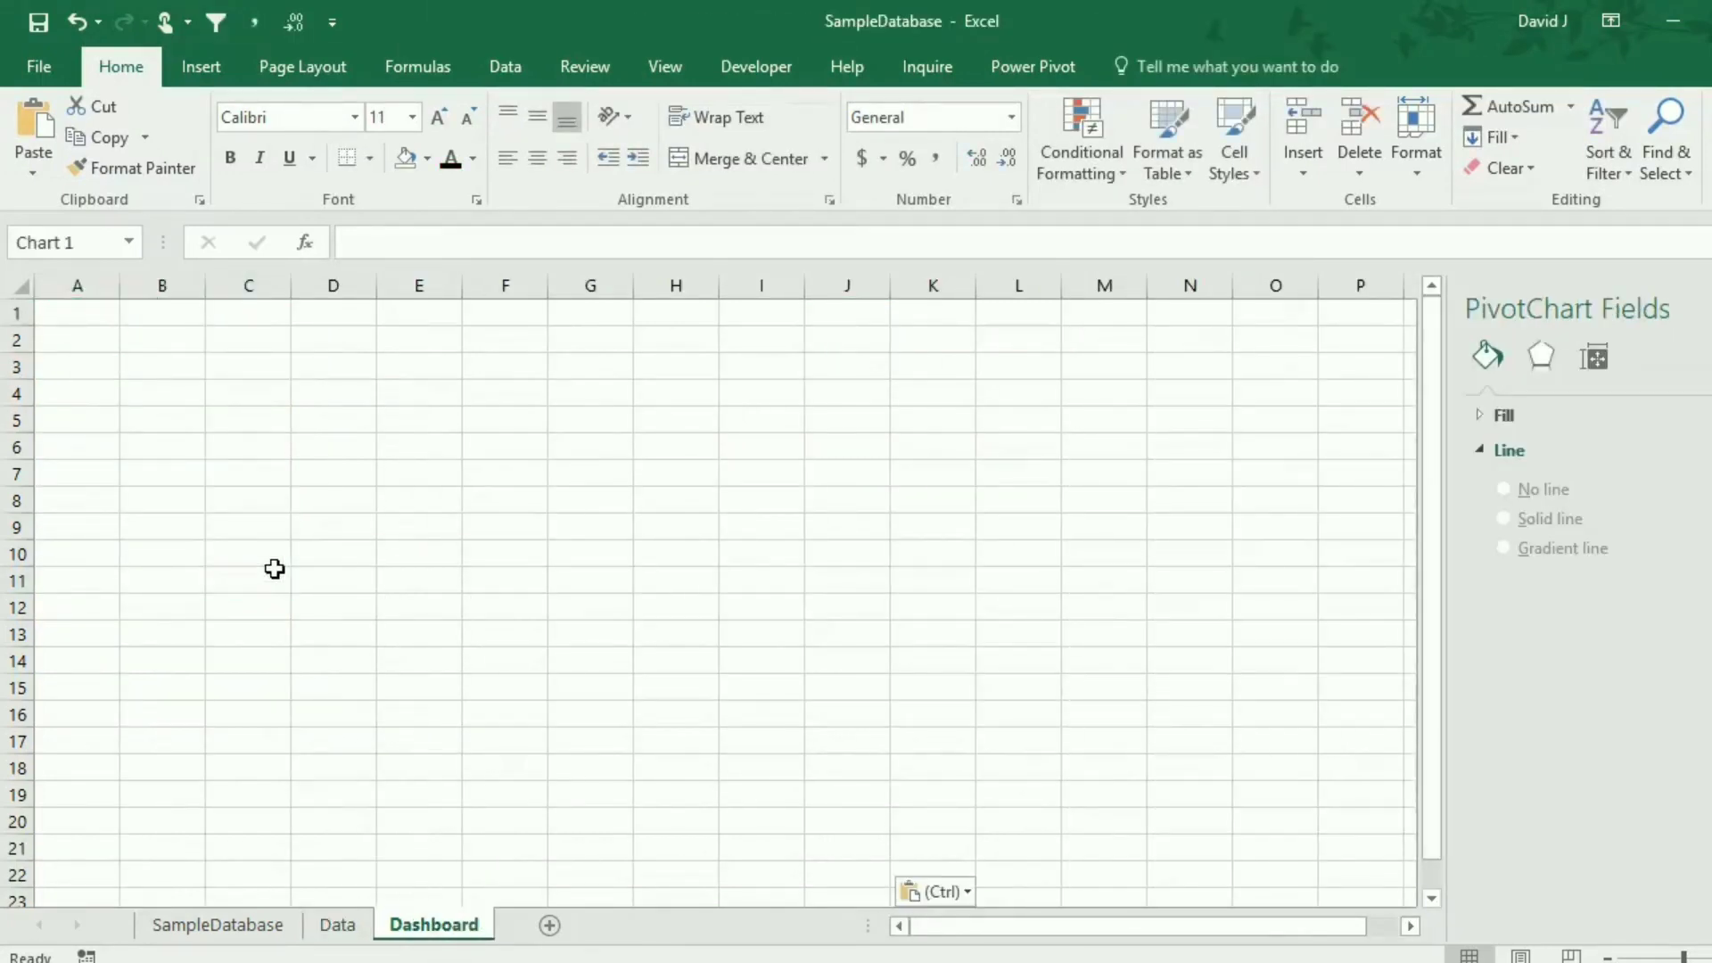
pyautogui.moveTo(416, 582); pyautogui.dragTo(304, 385)
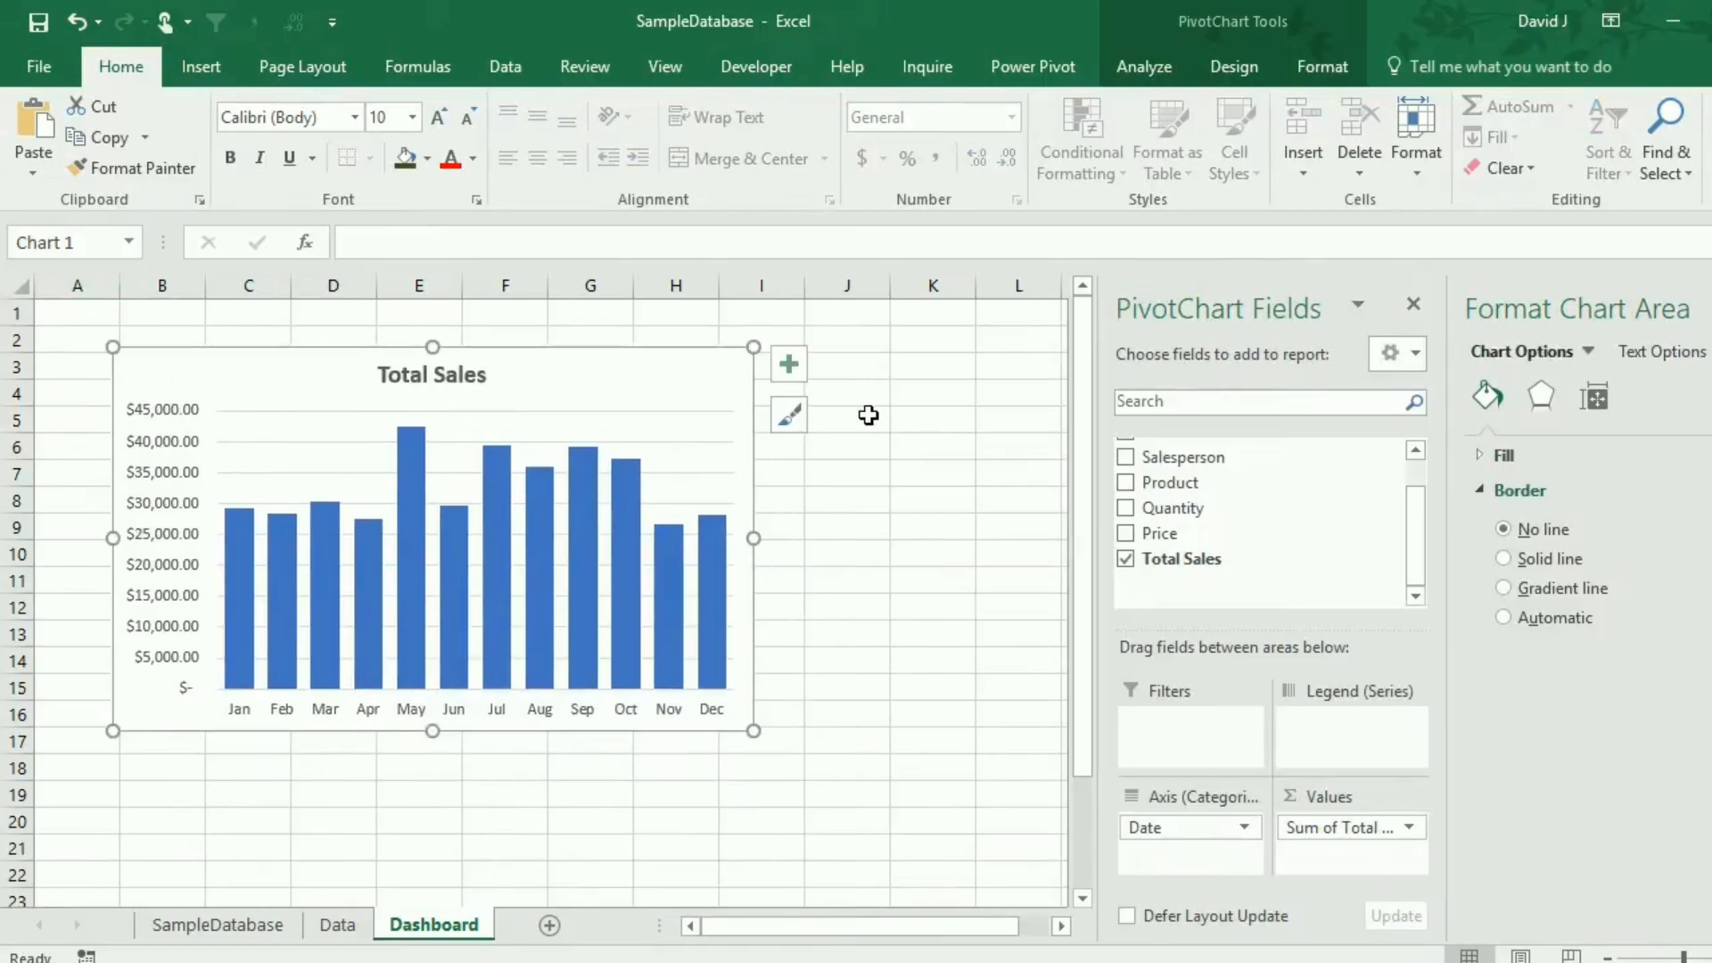
# Hide the gridlines on the Dashboard sheet.
pyautogui.click(870, 417)
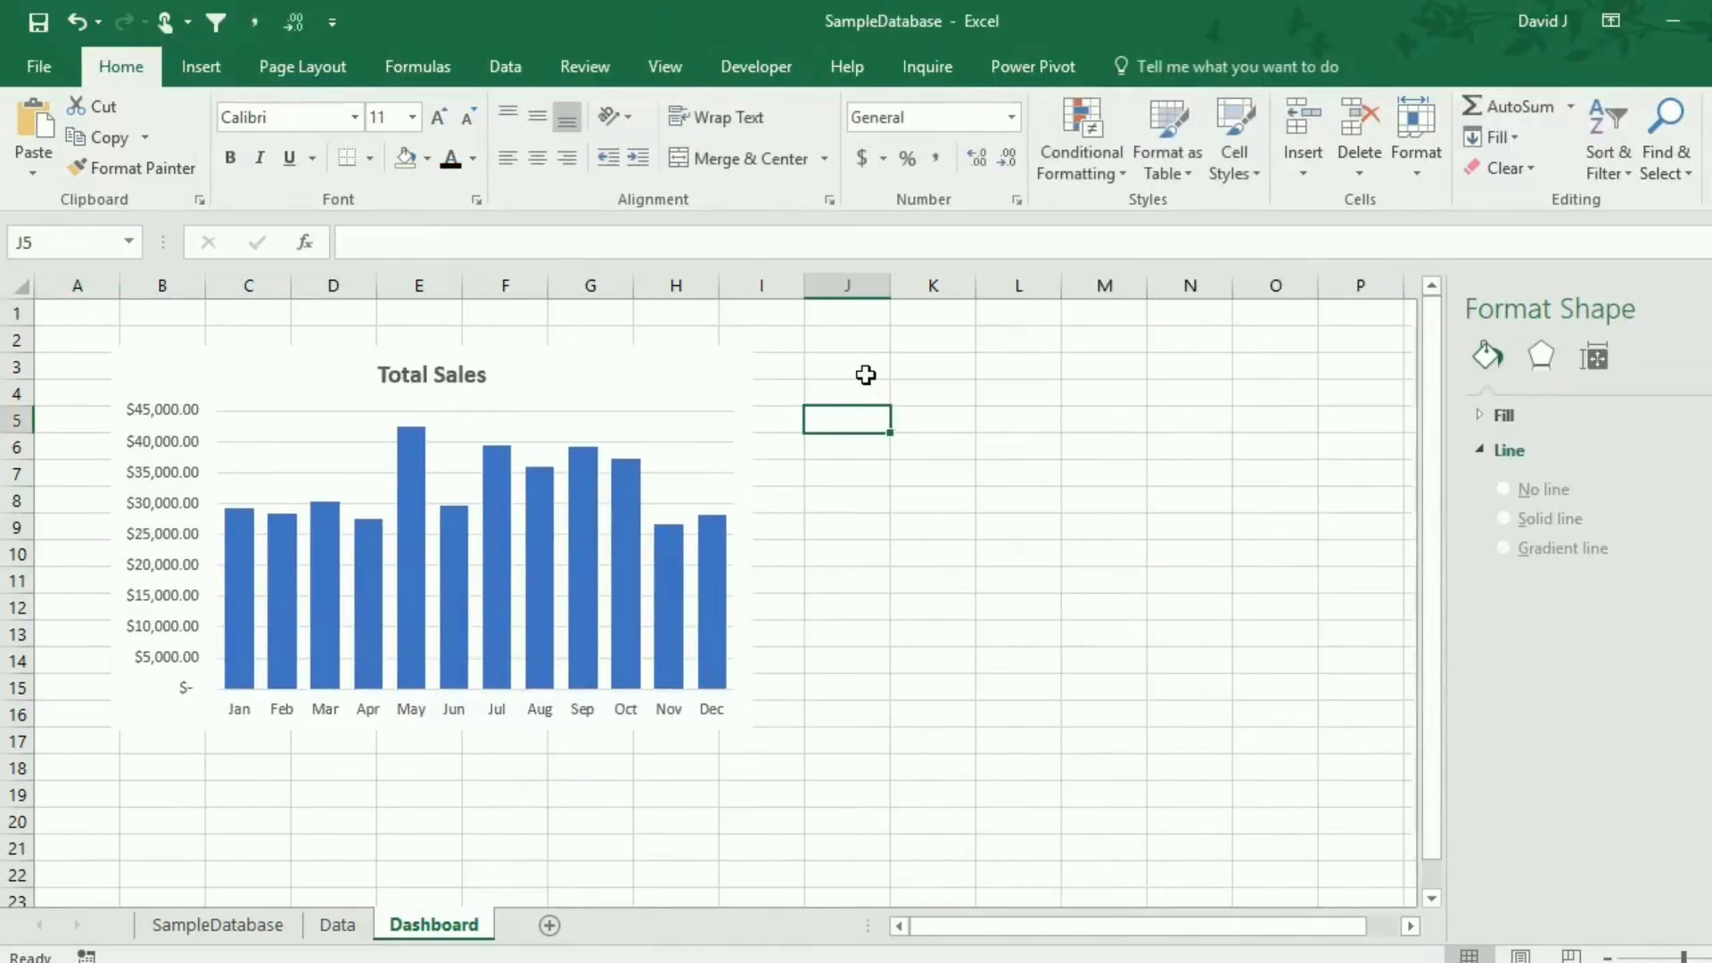
pyautogui.click(681, 75)
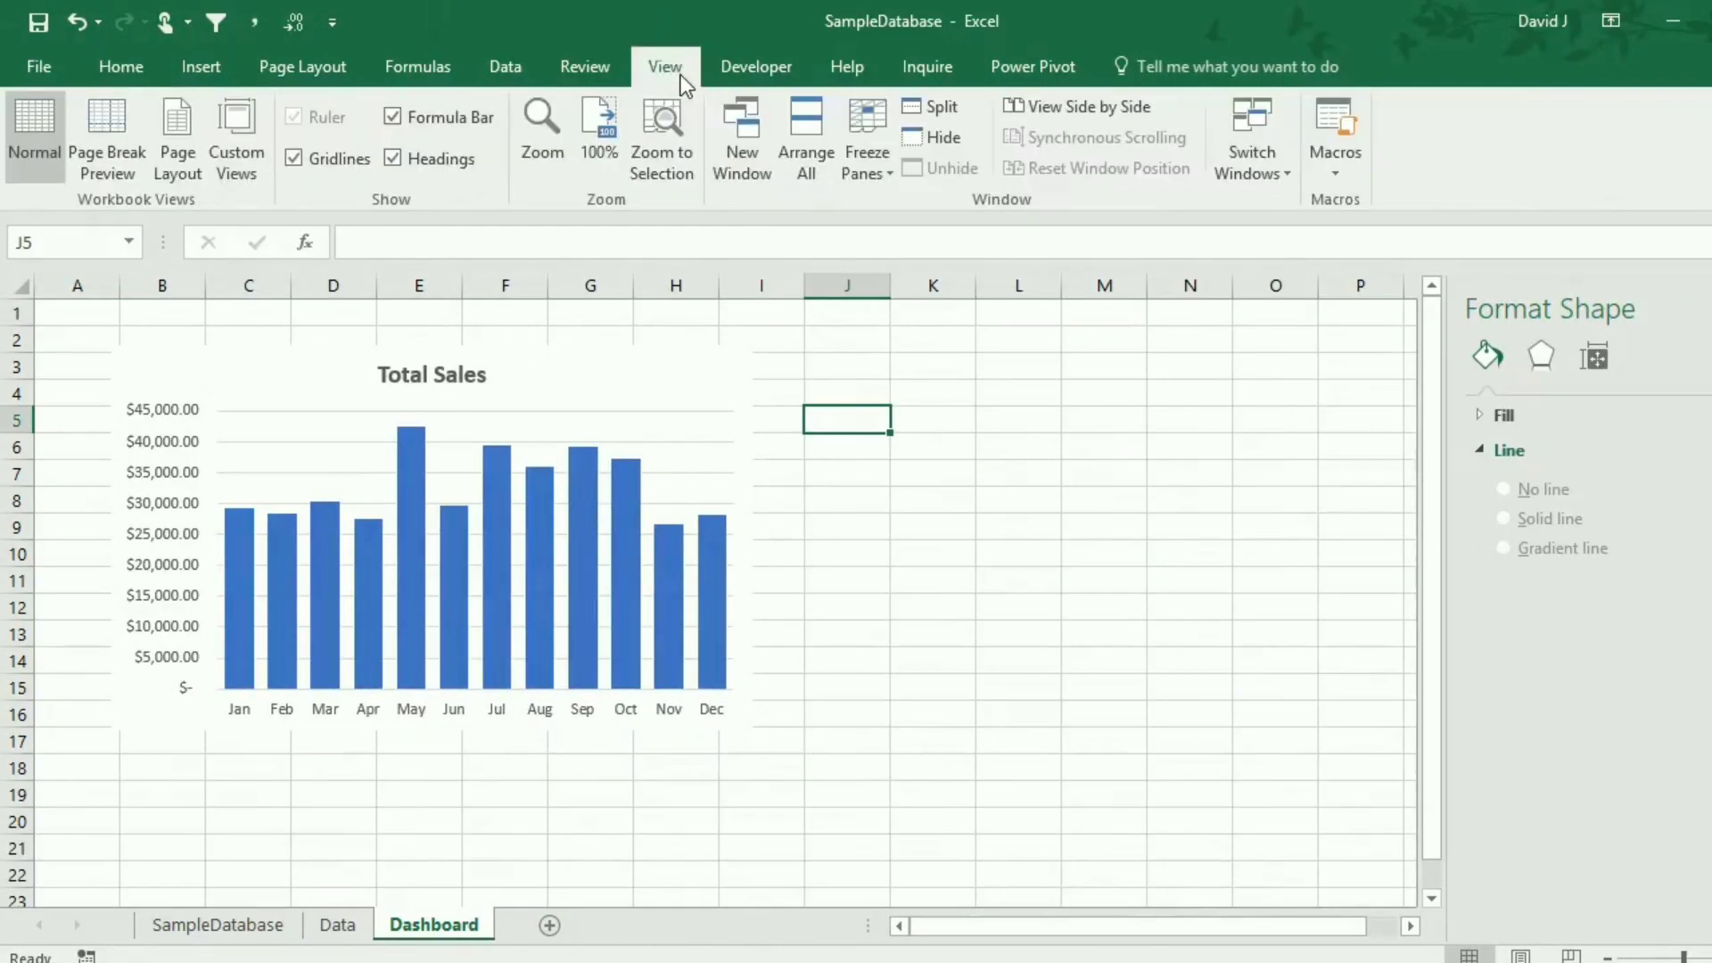
pyautogui.click(343, 160)
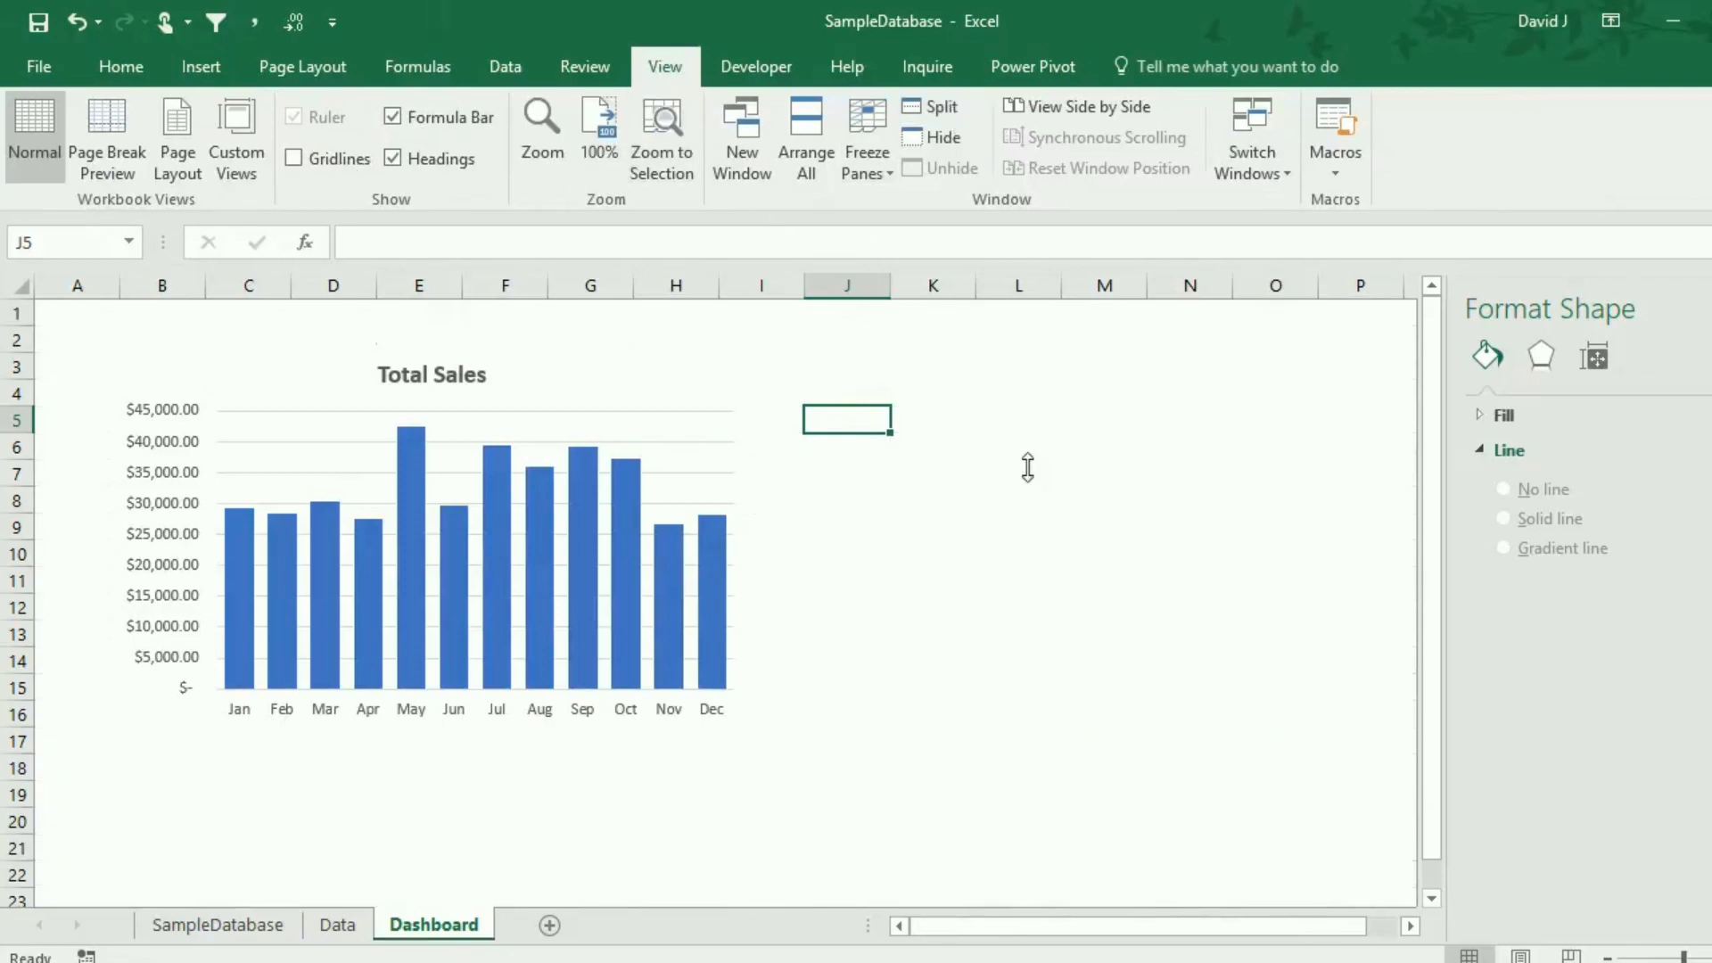
# Create a PivotTable from dataset1 at cell D1 of the Data sheet.
pyautogui.click(337, 928)
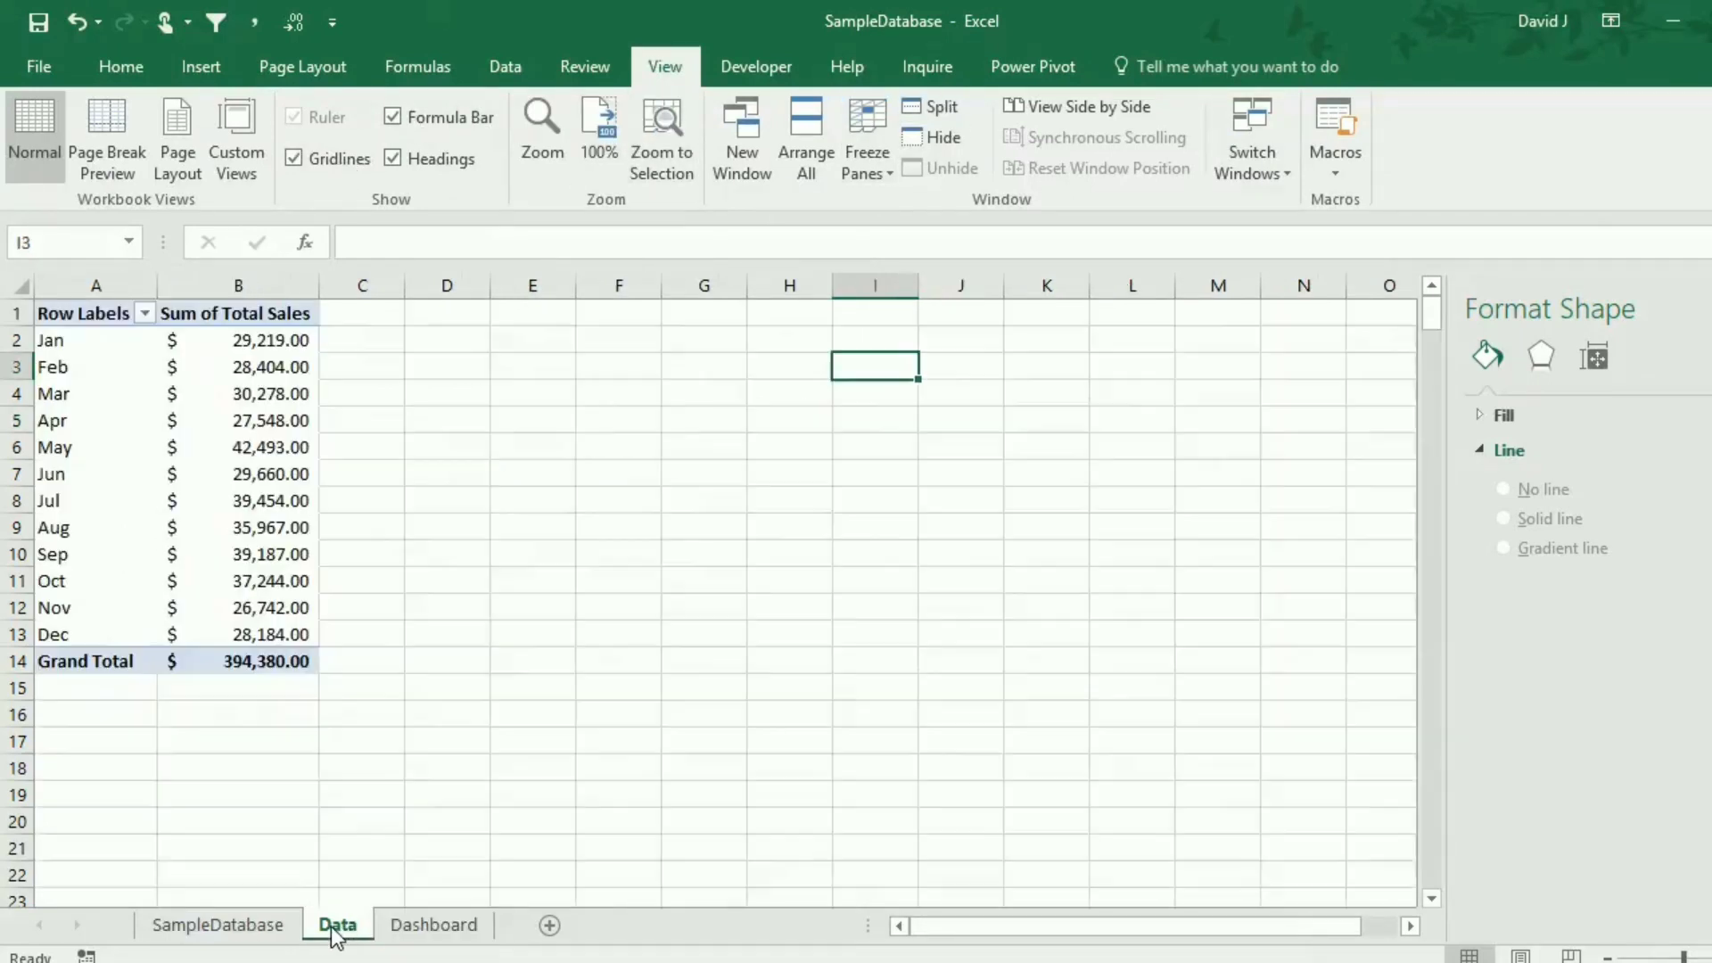
pyautogui.click(465, 315)
pyautogui.click(201, 68)
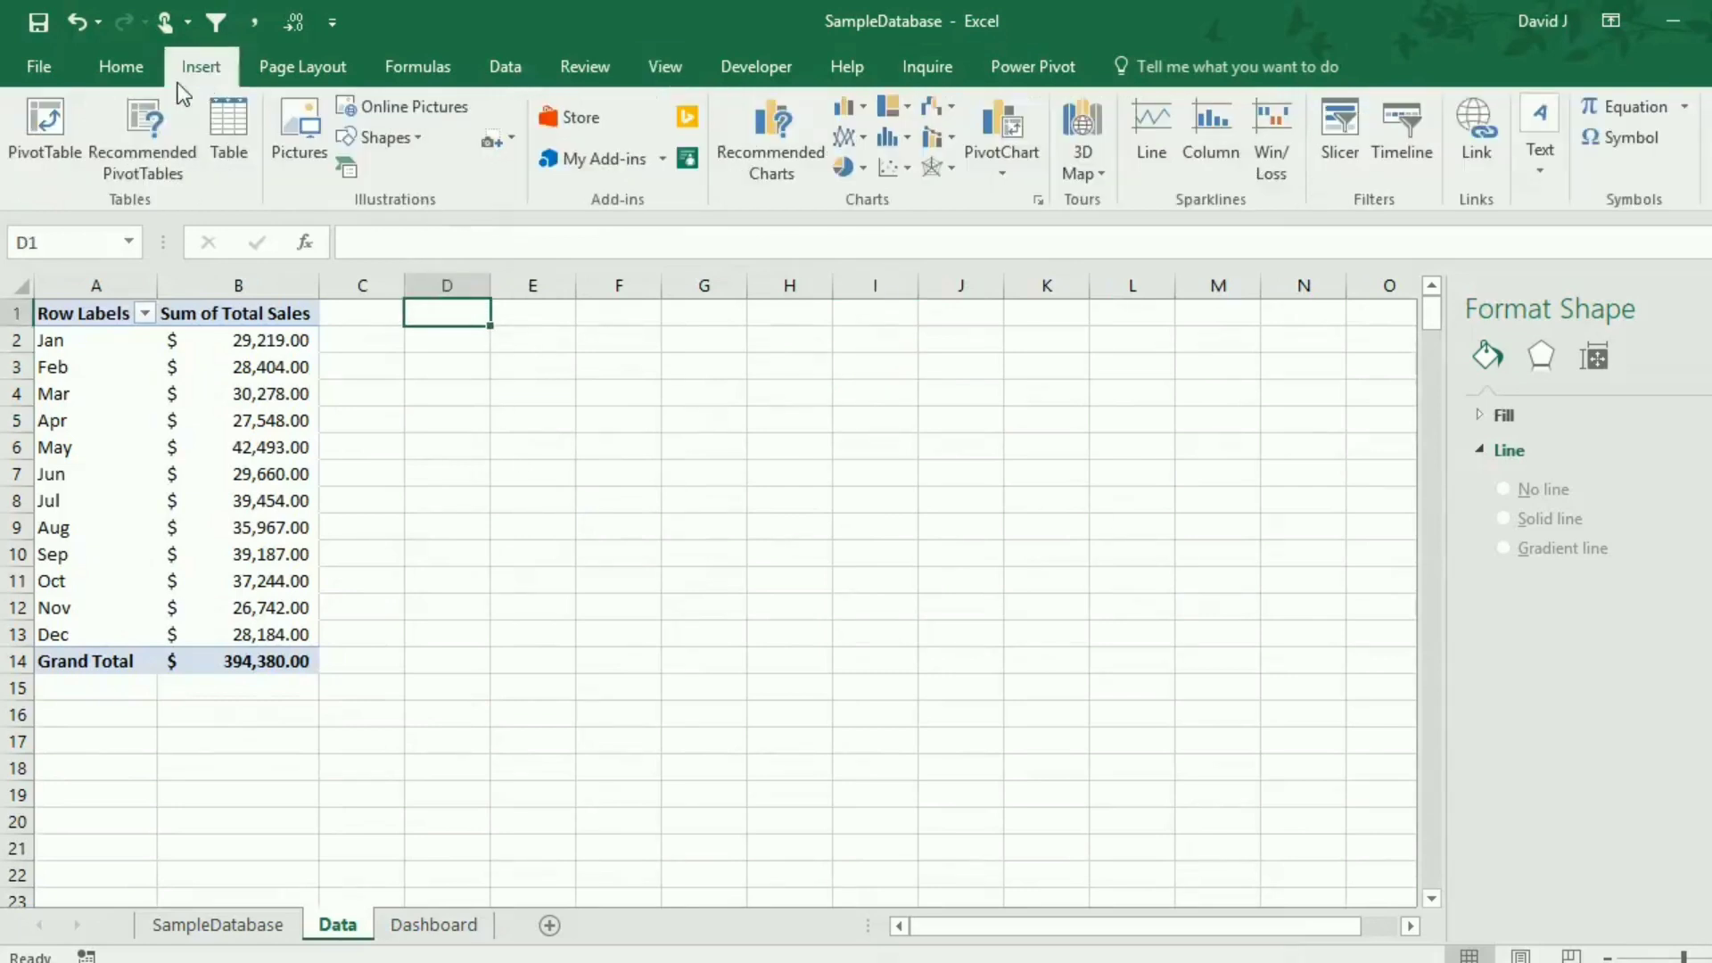
pyautogui.click(71, 125)
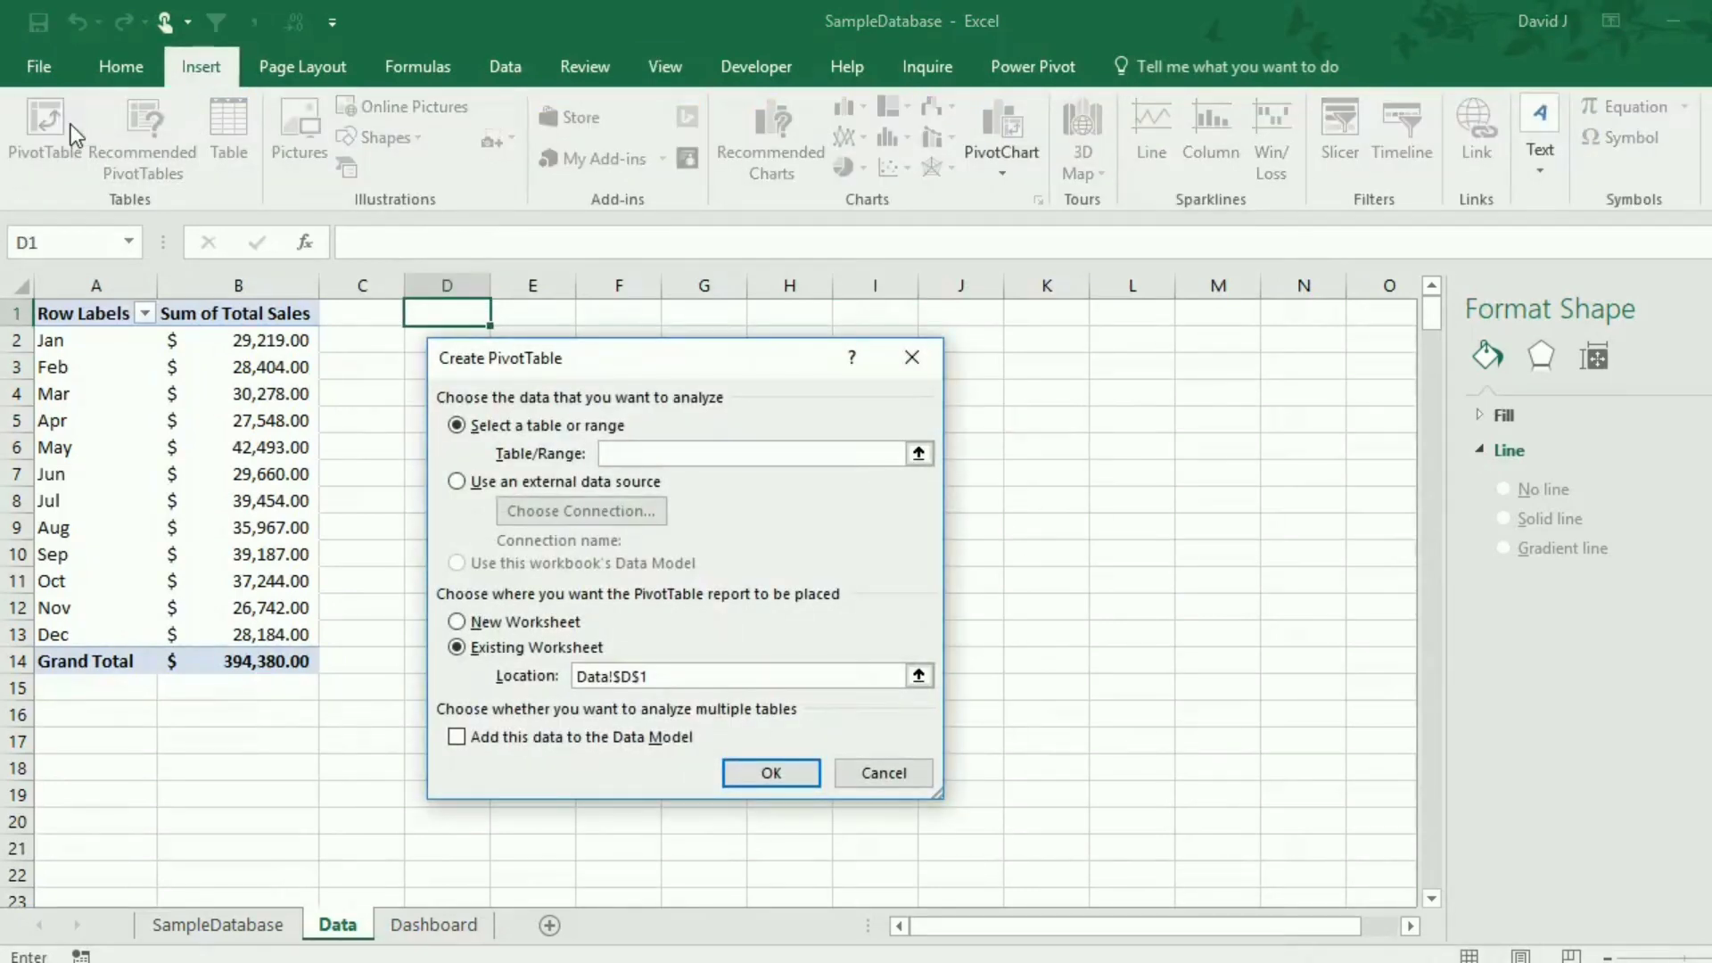
pyautogui.write('dataset1')
pyautogui.press('Return')
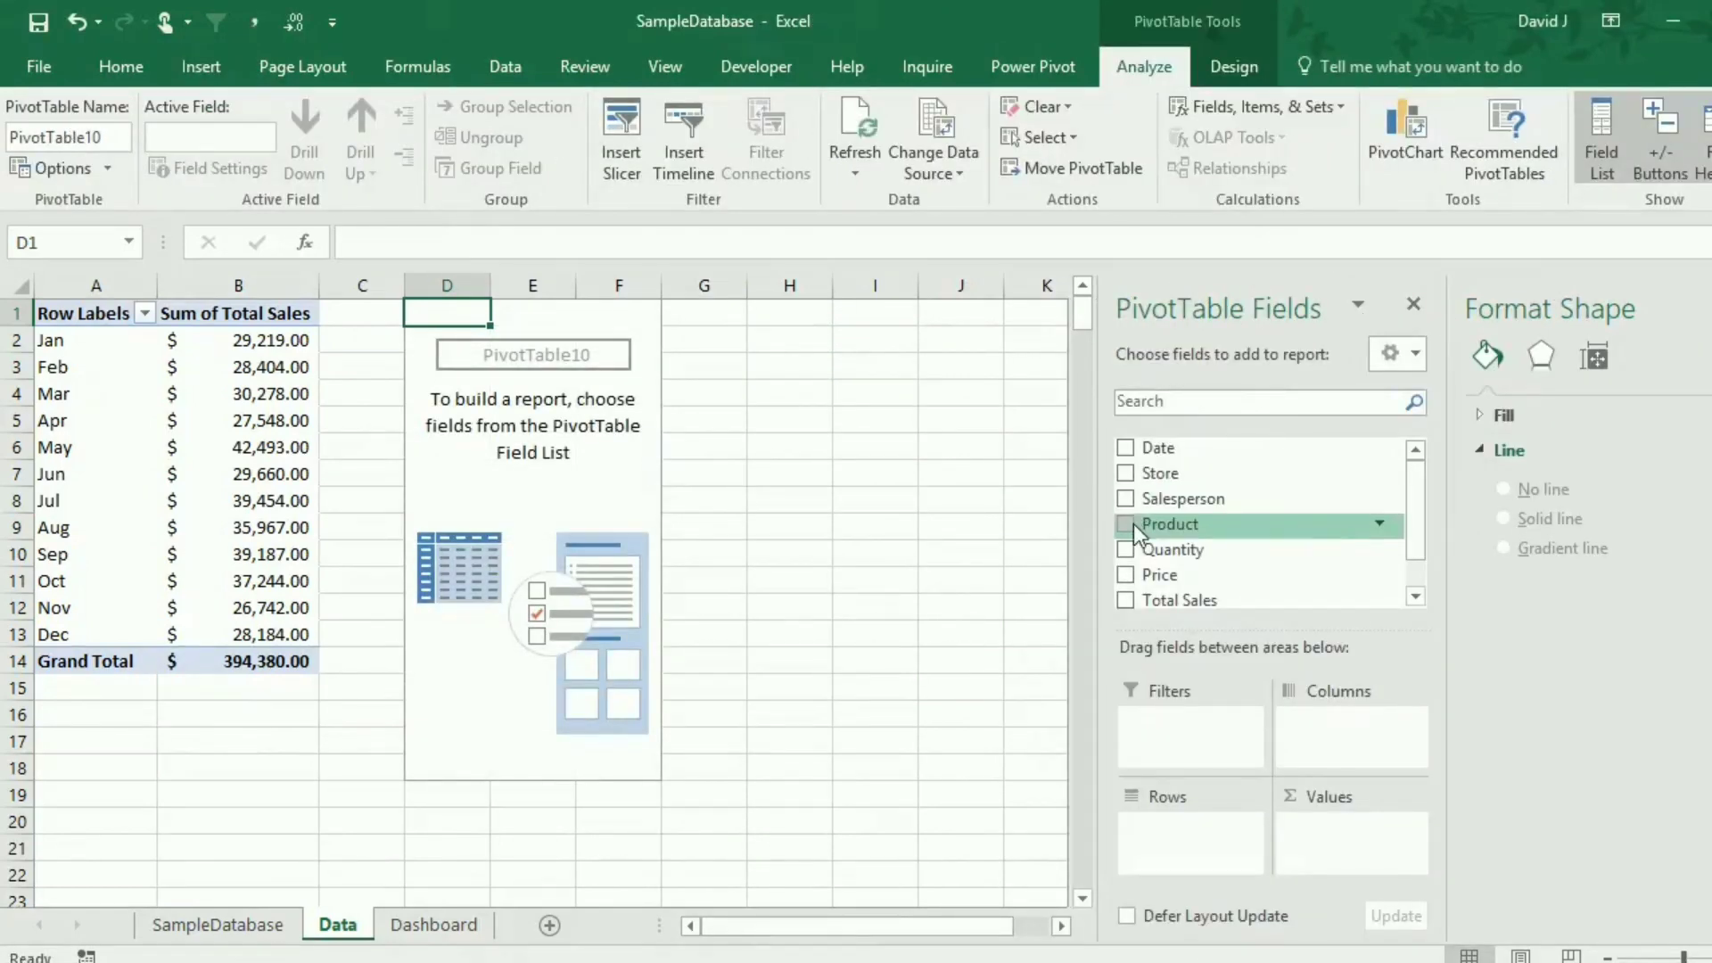
# Summarize Total Sales as the values of the new PivotTable, with Product as its rows.
pyautogui.scroll(-1, 1338, 580)
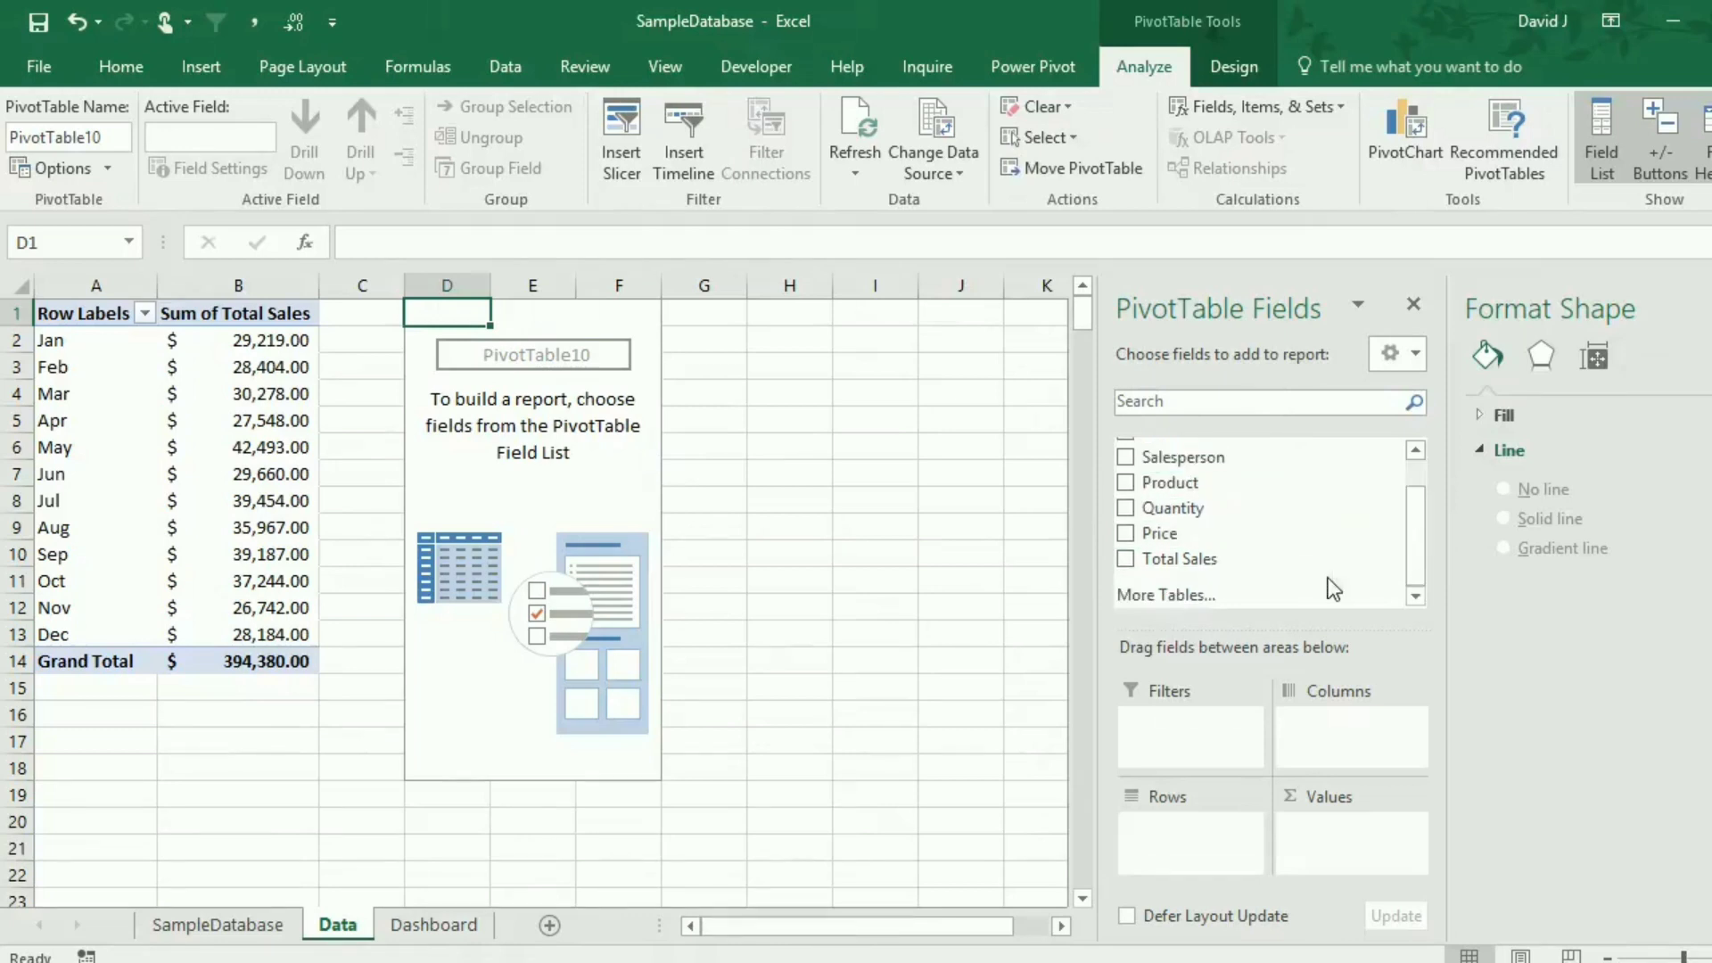
pyautogui.moveTo(1184, 575); pyautogui.dragTo(1334, 825)
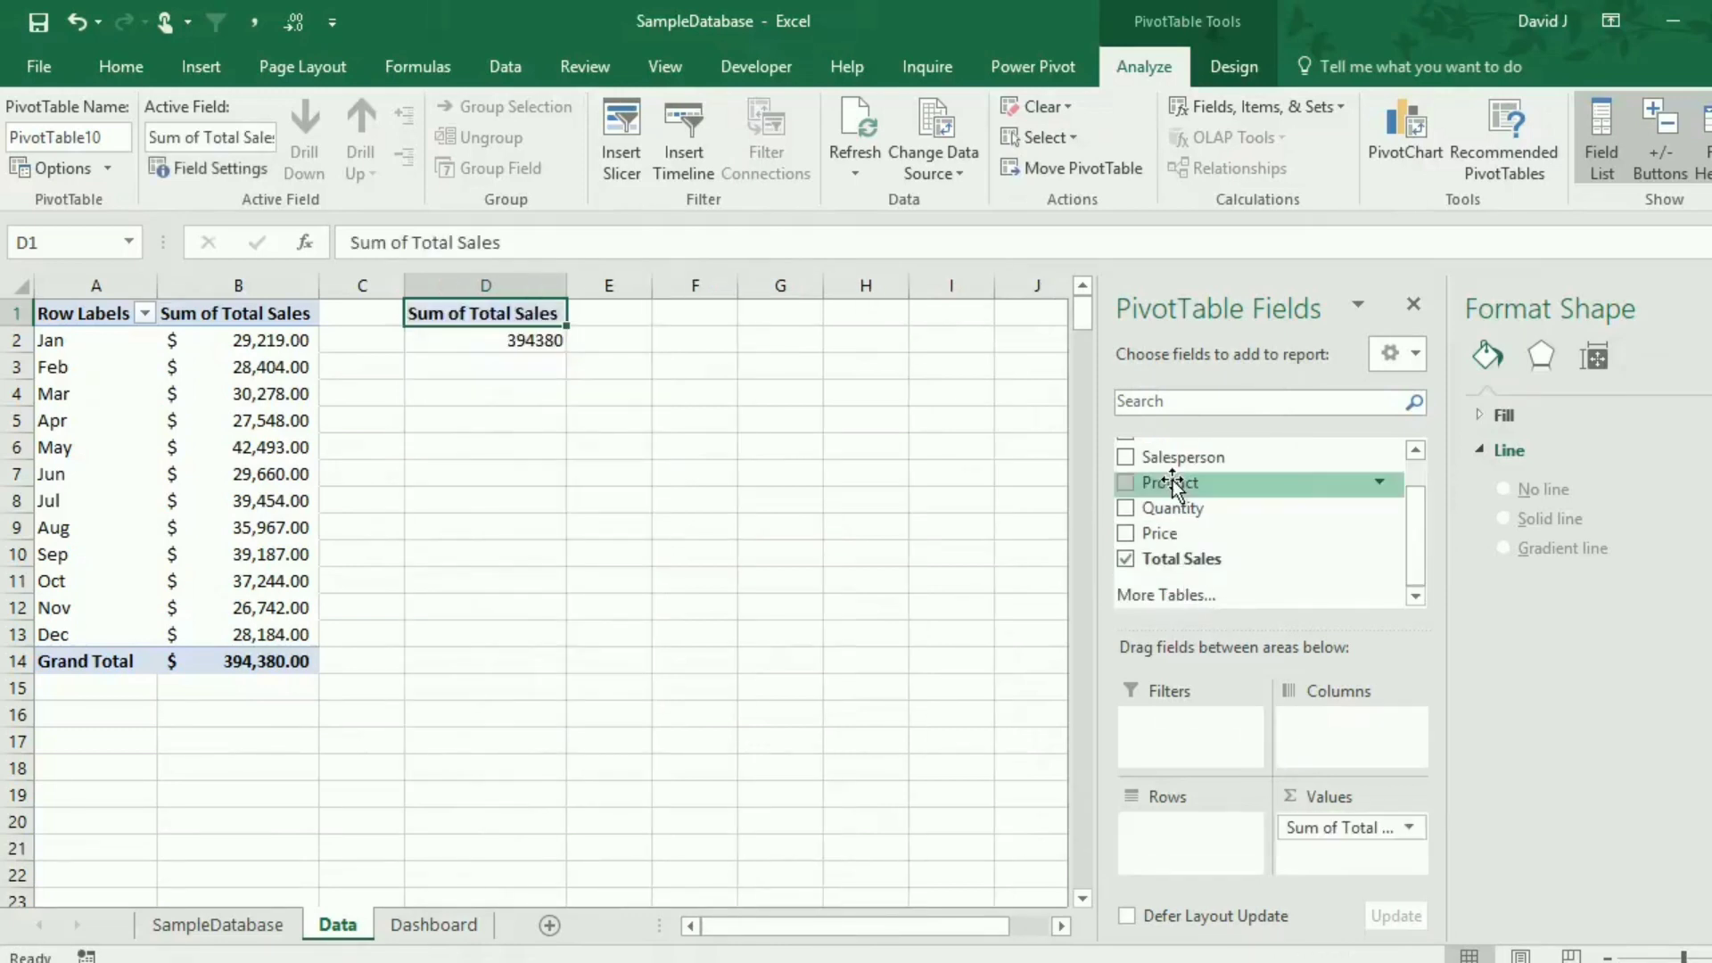
pyautogui.moveTo(1172, 486); pyautogui.dragTo(1185, 814)
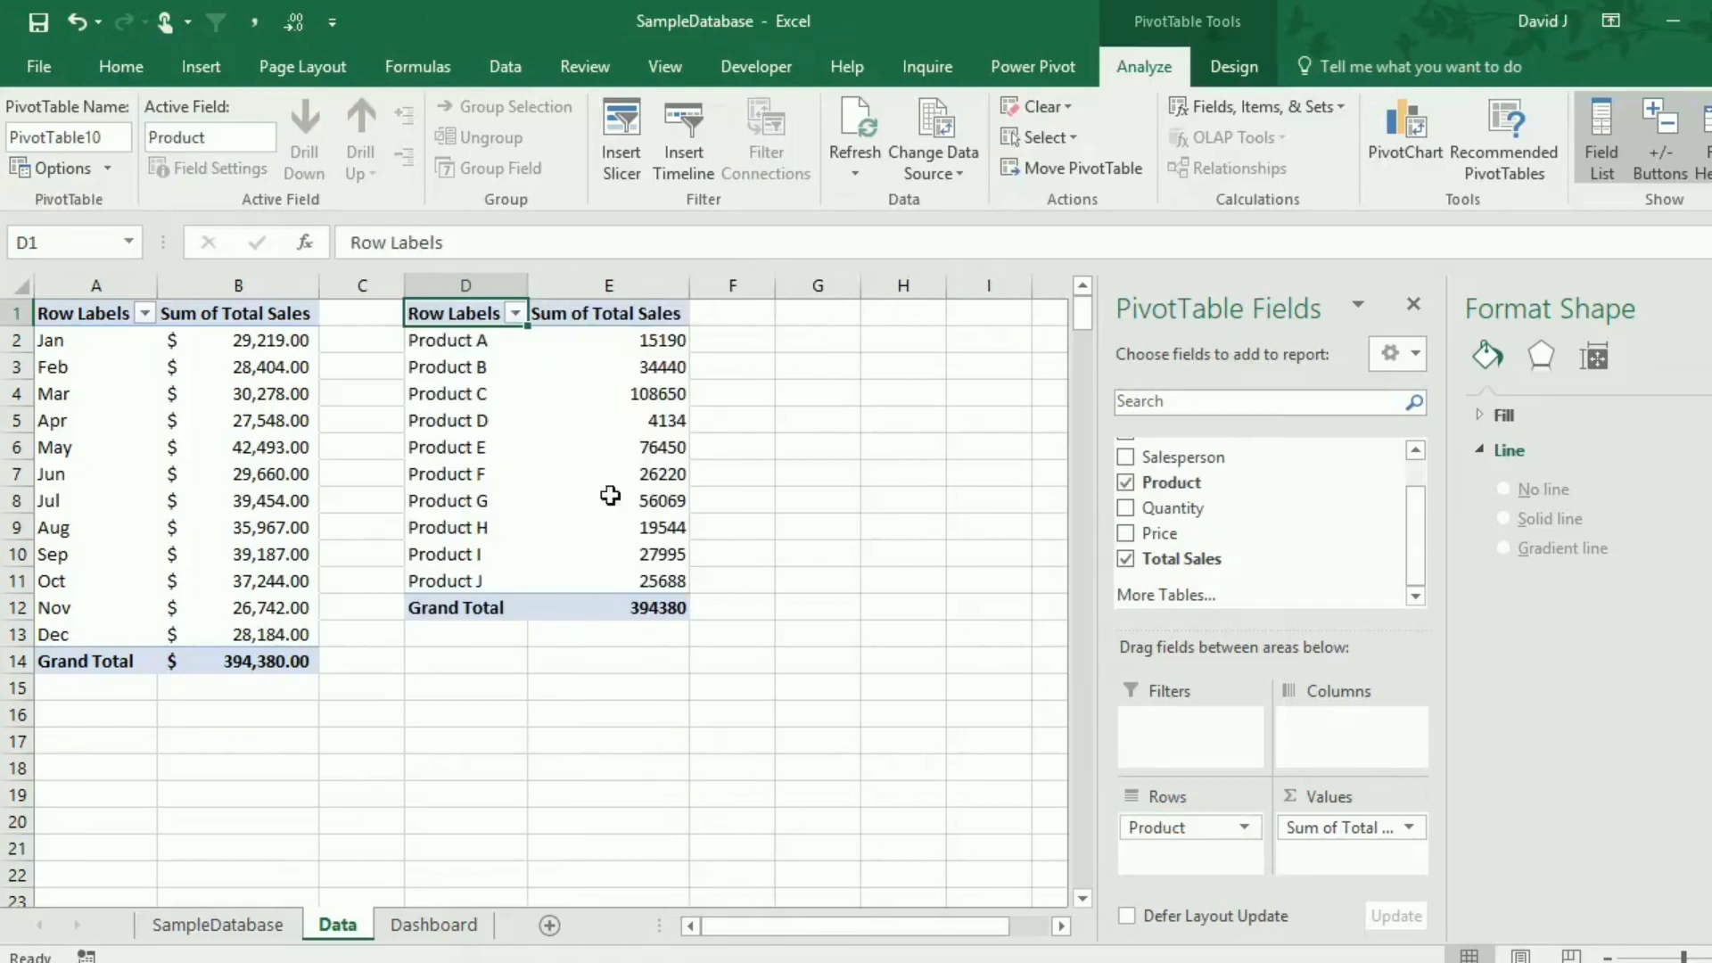
# Apply the Accounting number format to the Sum of Total Sales field in the product PivotTable.
pyautogui.rightClick(566, 394)
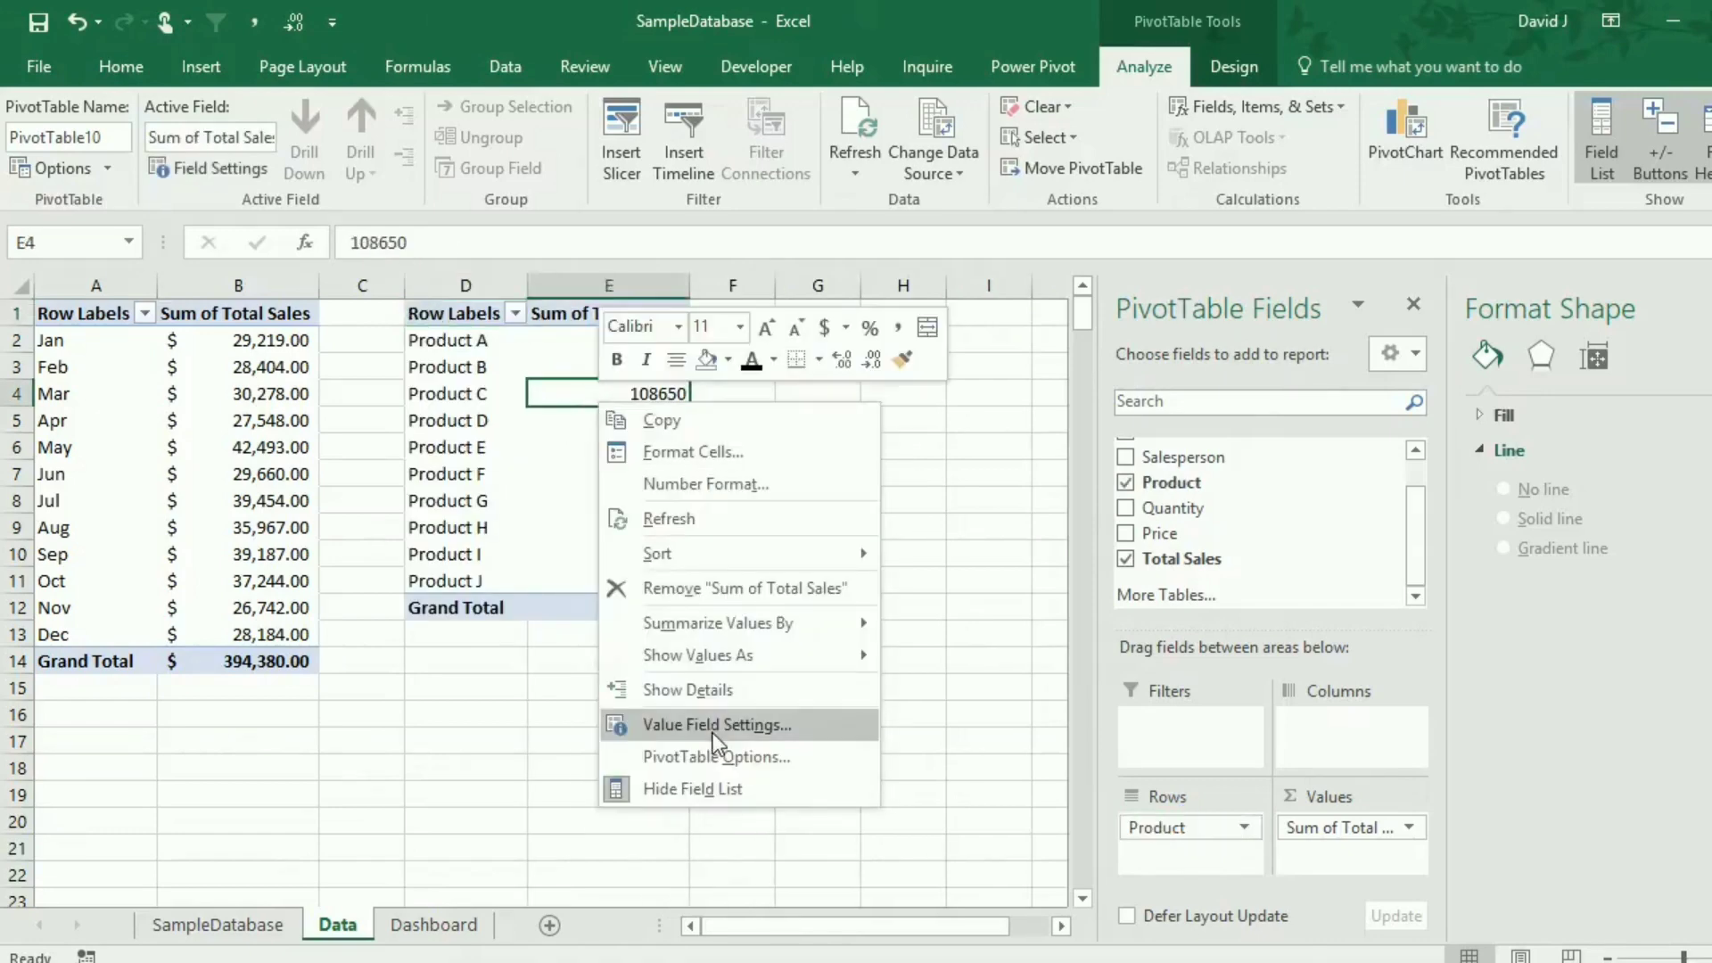
pyautogui.click(710, 731)
pyautogui.click(558, 895)
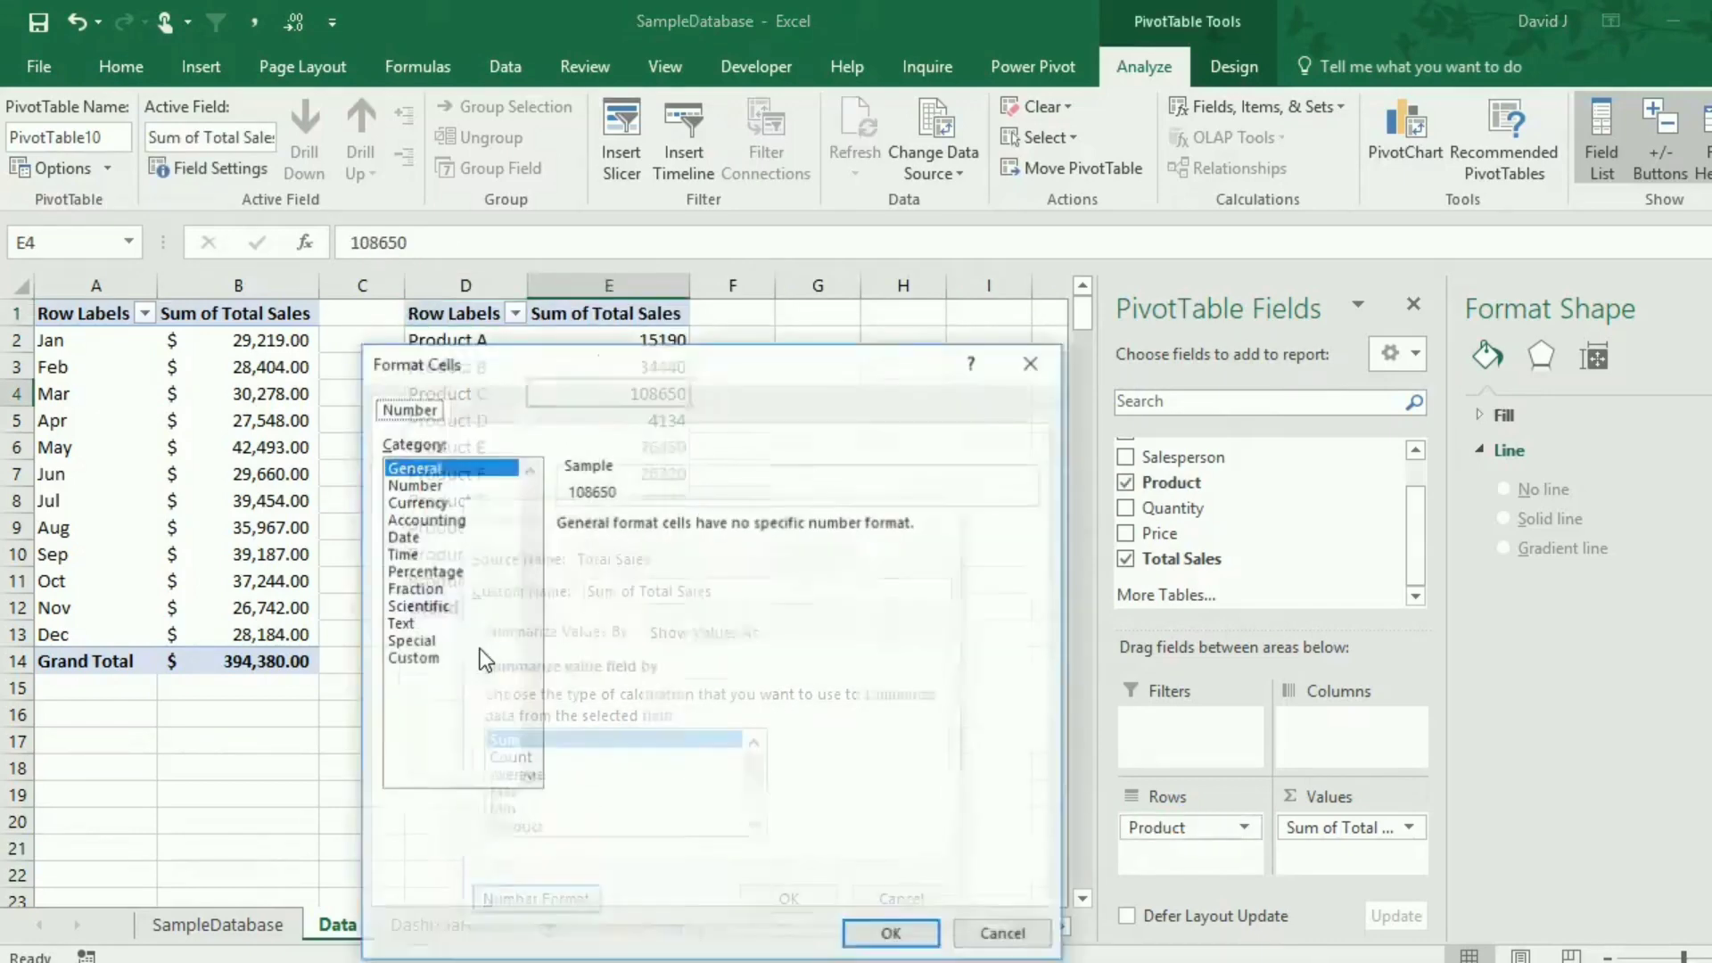
pyautogui.click(435, 523)
pyautogui.press('Return')
pyautogui.click(789, 899)
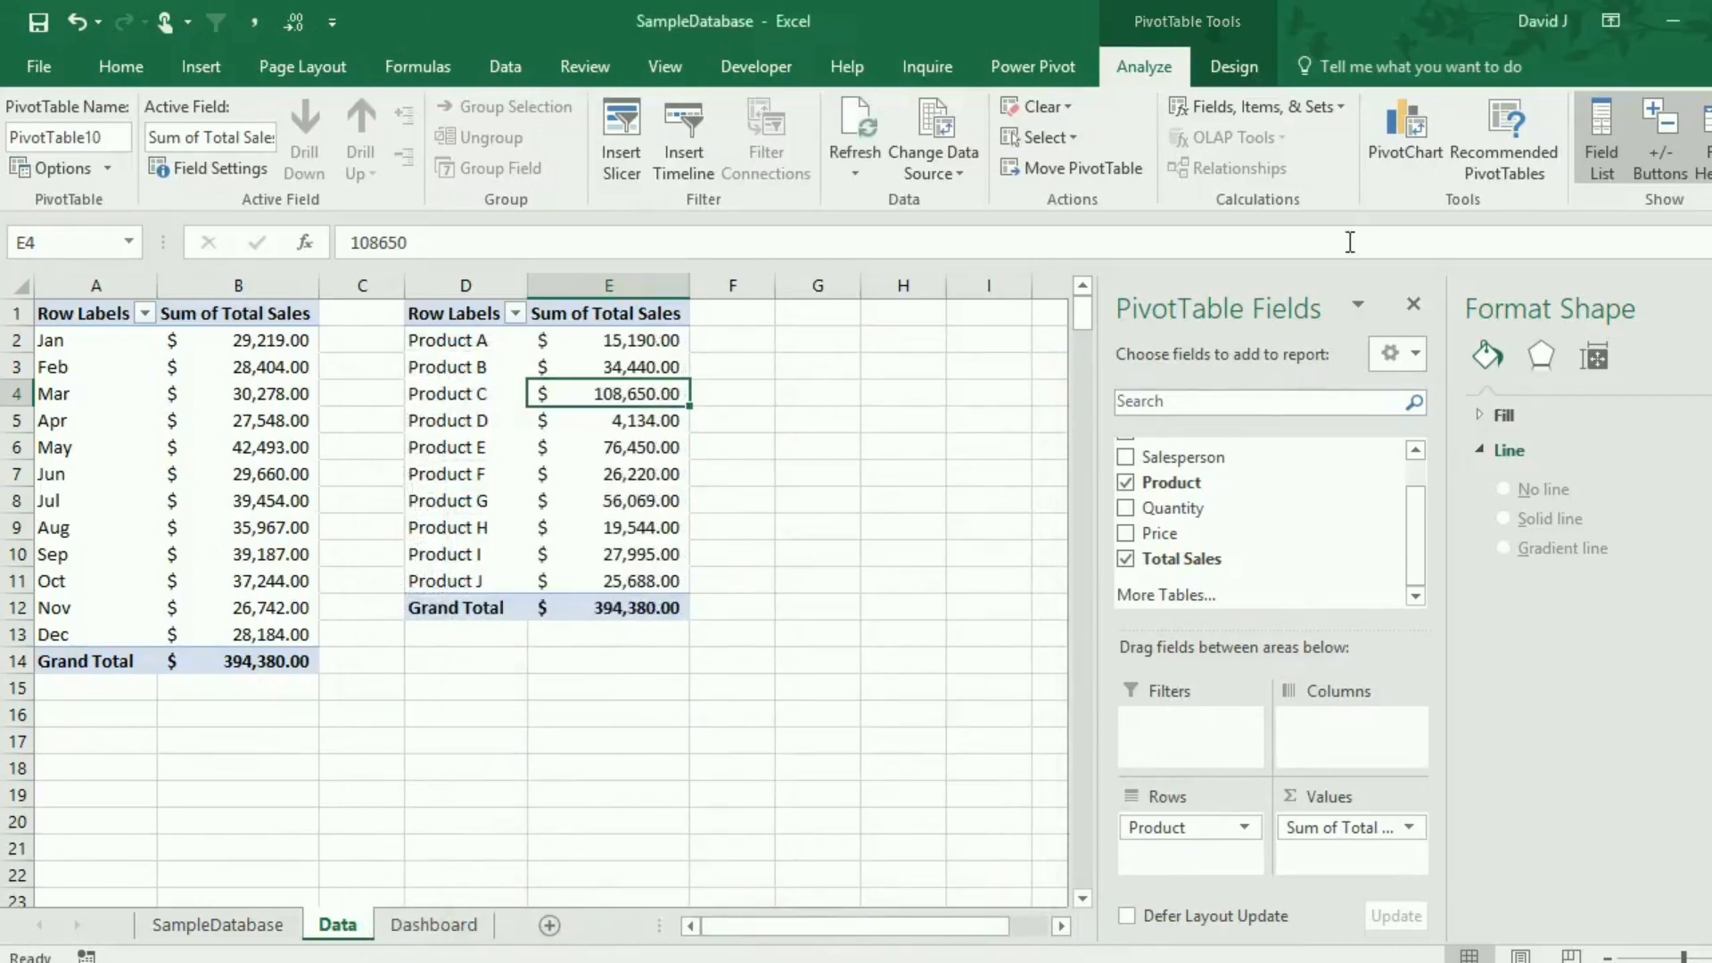
# Insert a 3-D Pie PivotChart based on the product PivotTable.
pyautogui.click(1393, 132)
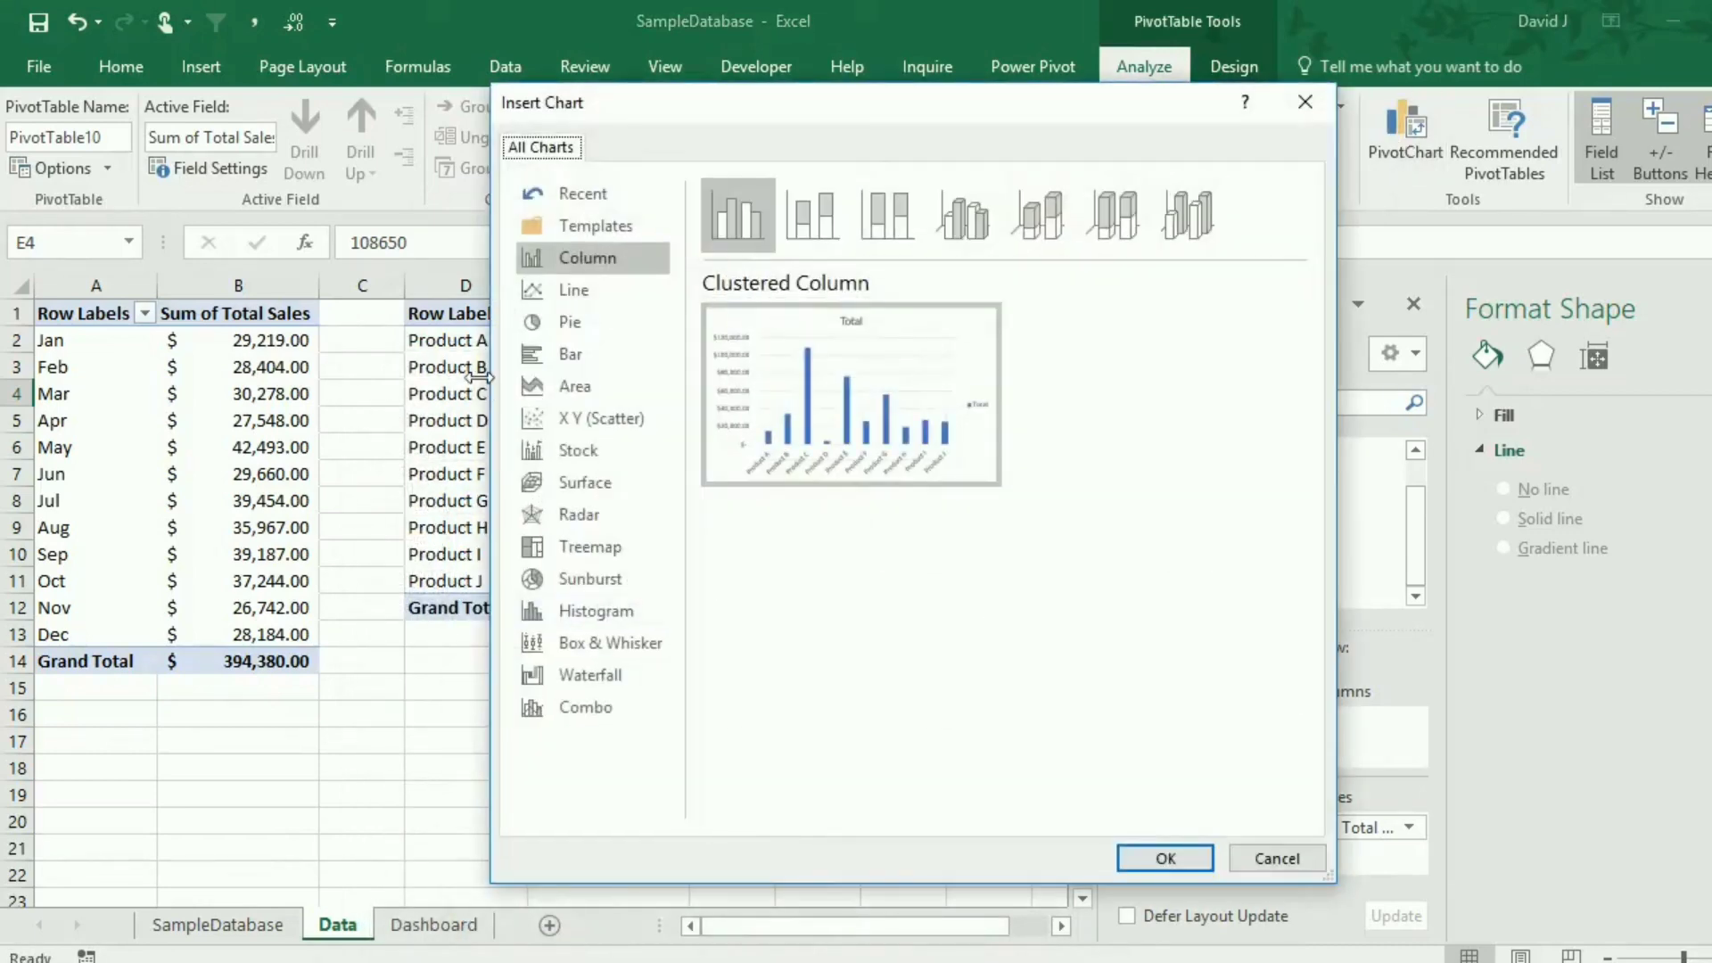
pyautogui.click(561, 336)
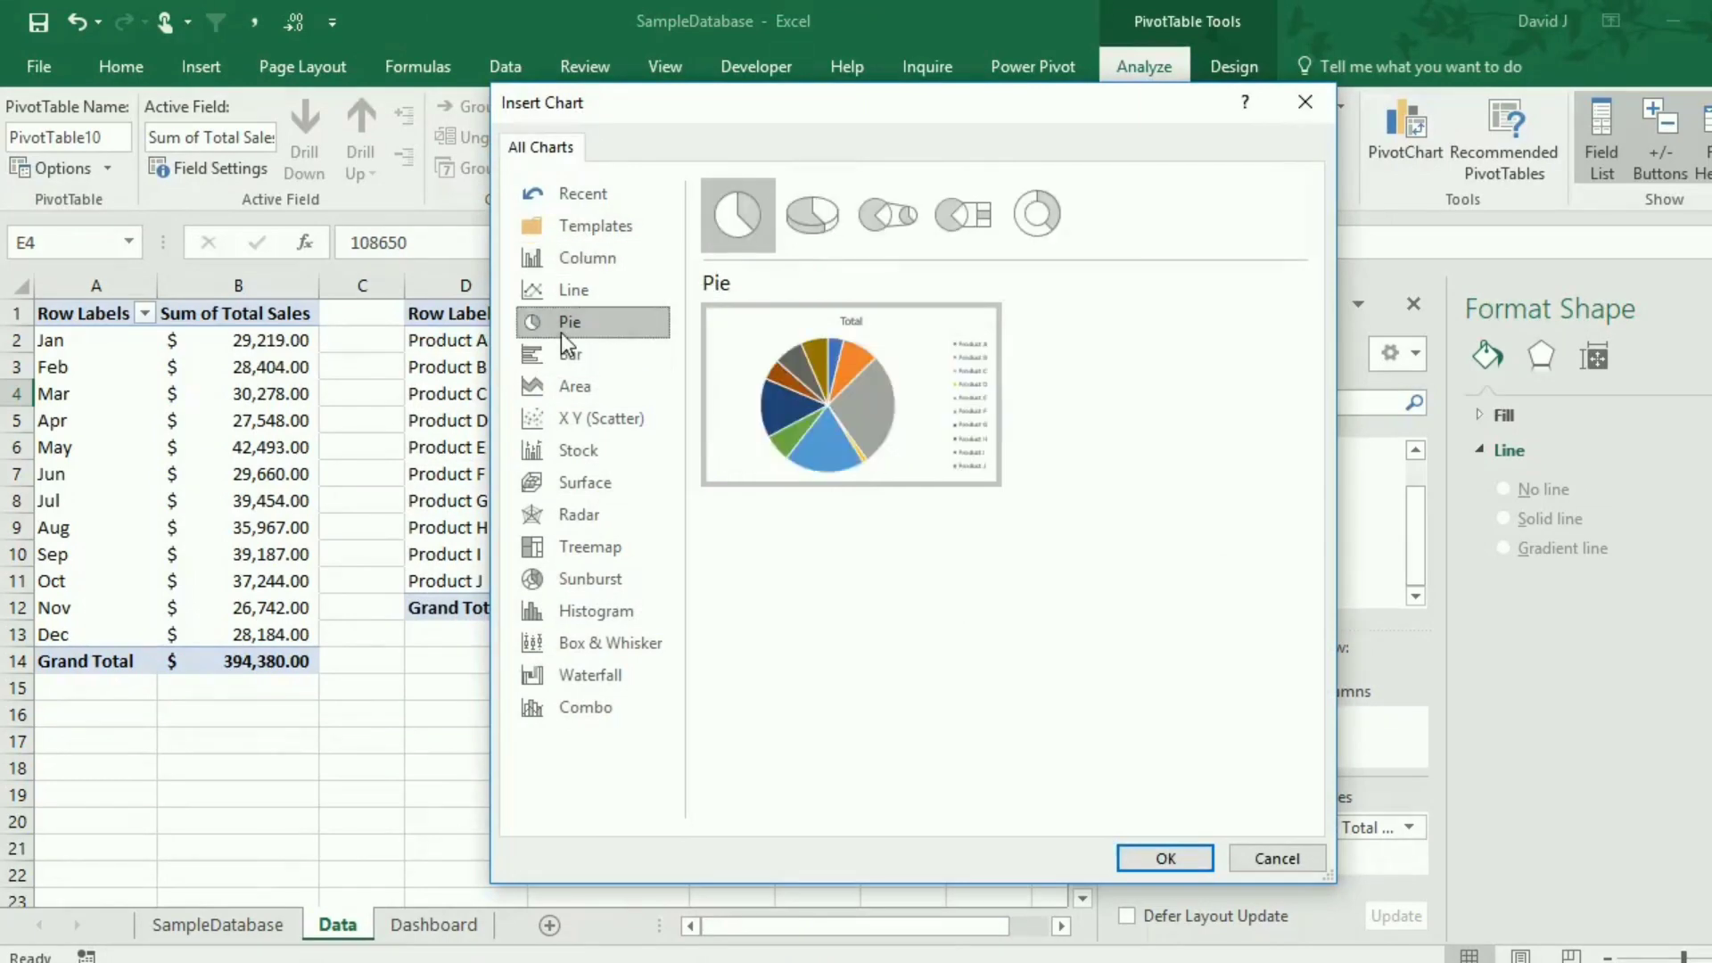
pyautogui.click(822, 221)
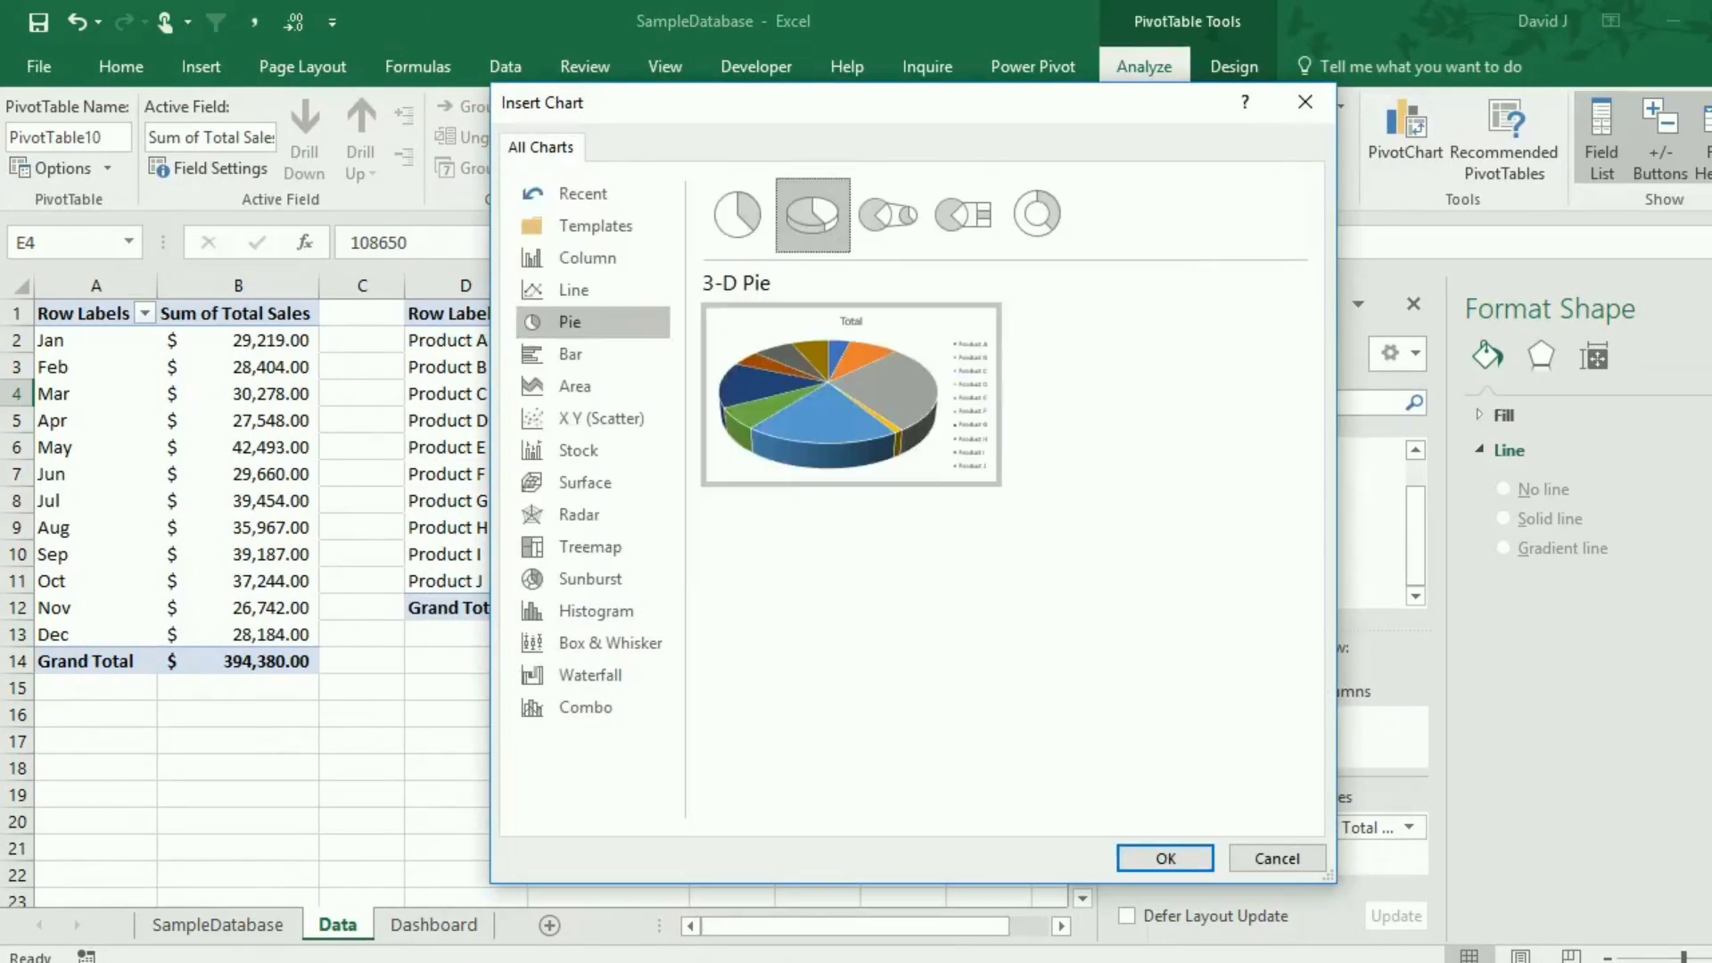
pyautogui.click(1165, 859)
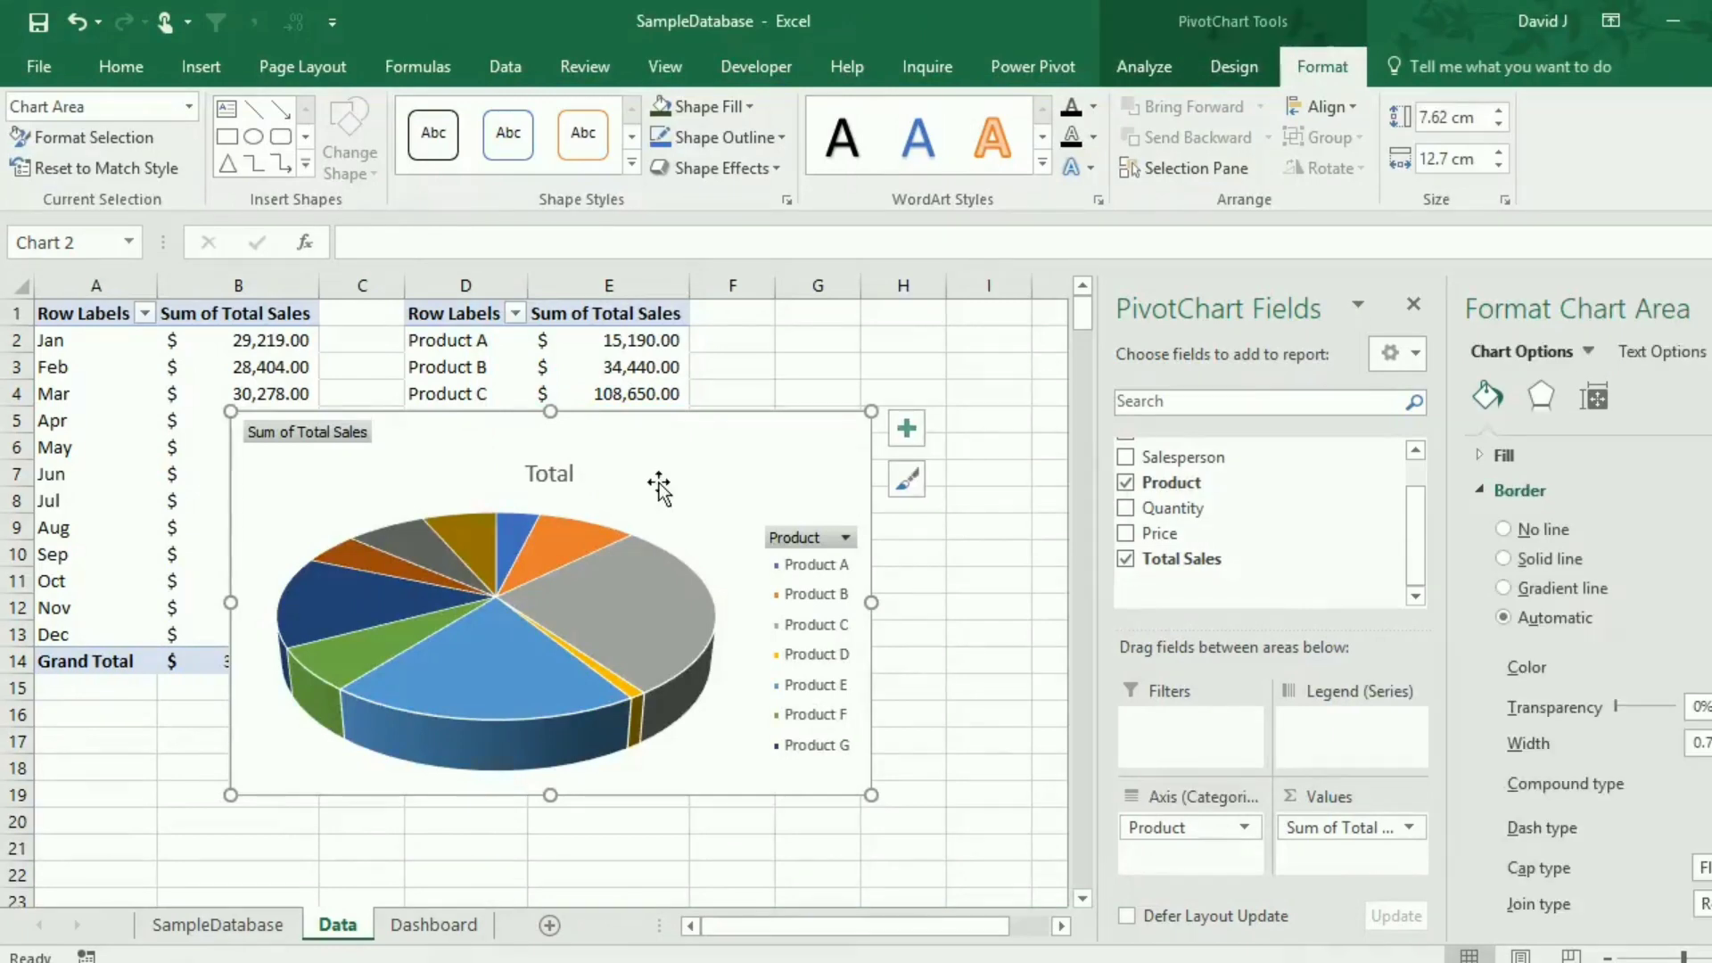
# Move the pie chart to the Dashboard sheet and place it beside the Total Sales column chart, starting around column I.
pyautogui.hotkey('ctrl', 'x')
pyautogui.click(433, 925)
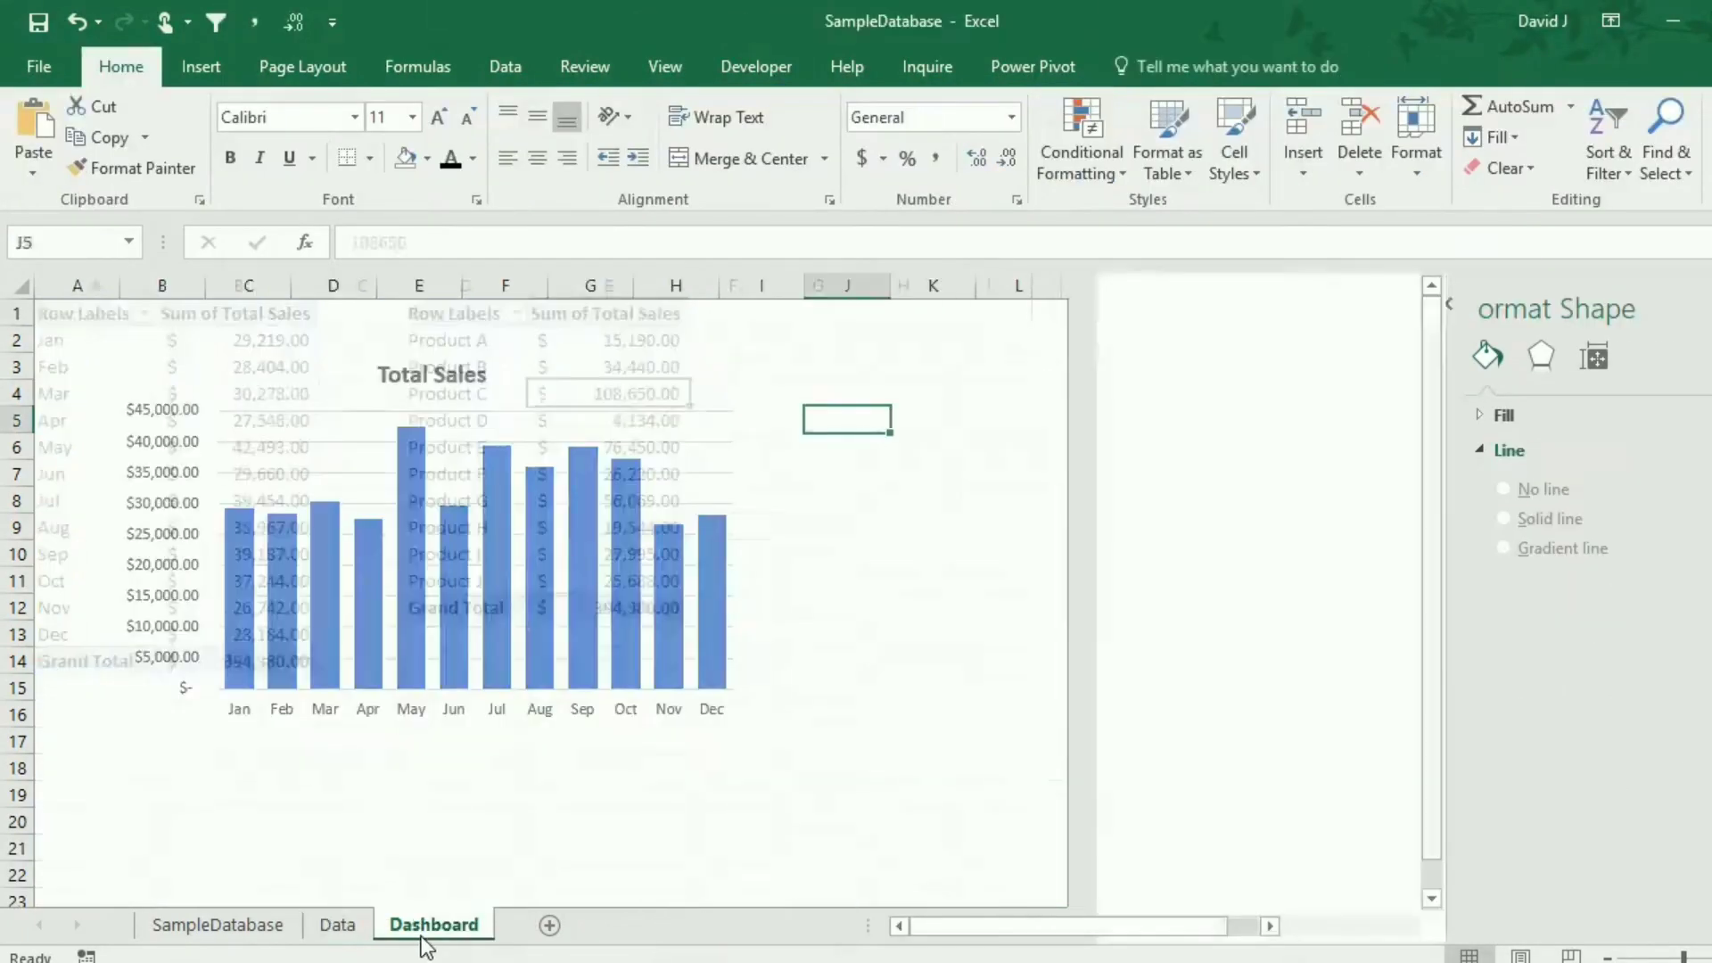
pyautogui.click(986, 532)
pyautogui.hotkey('ctrl', 'v')
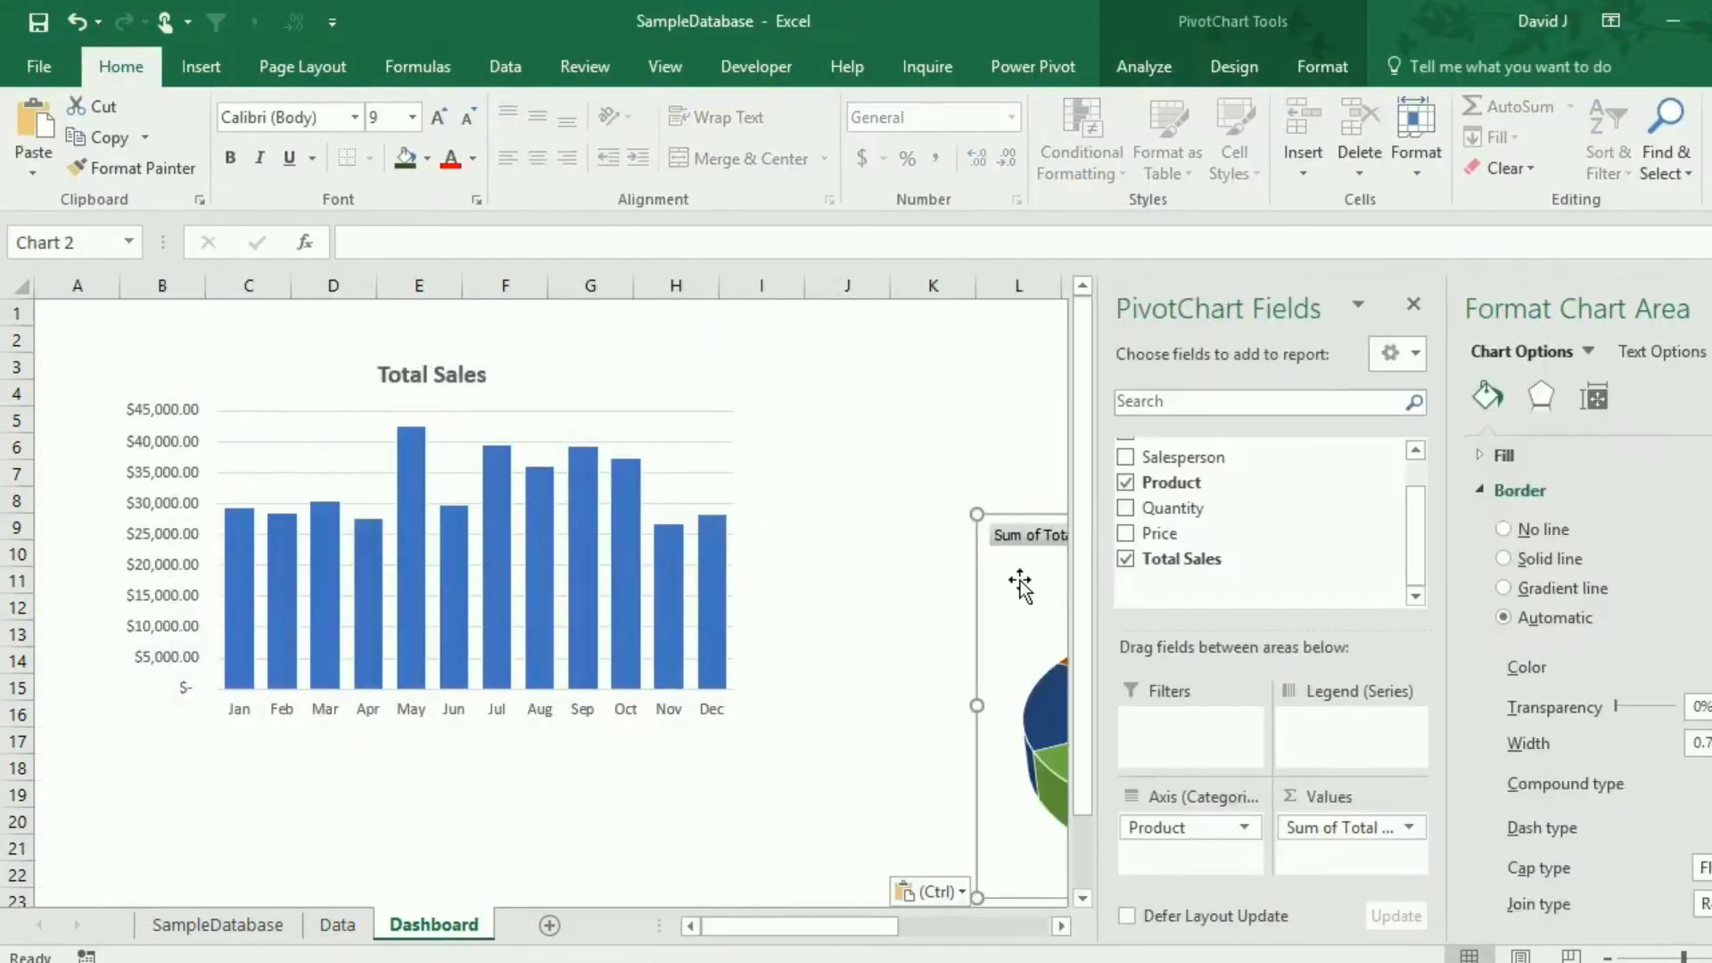
pyautogui.moveTo(1020, 585); pyautogui.dragTo(833, 405)
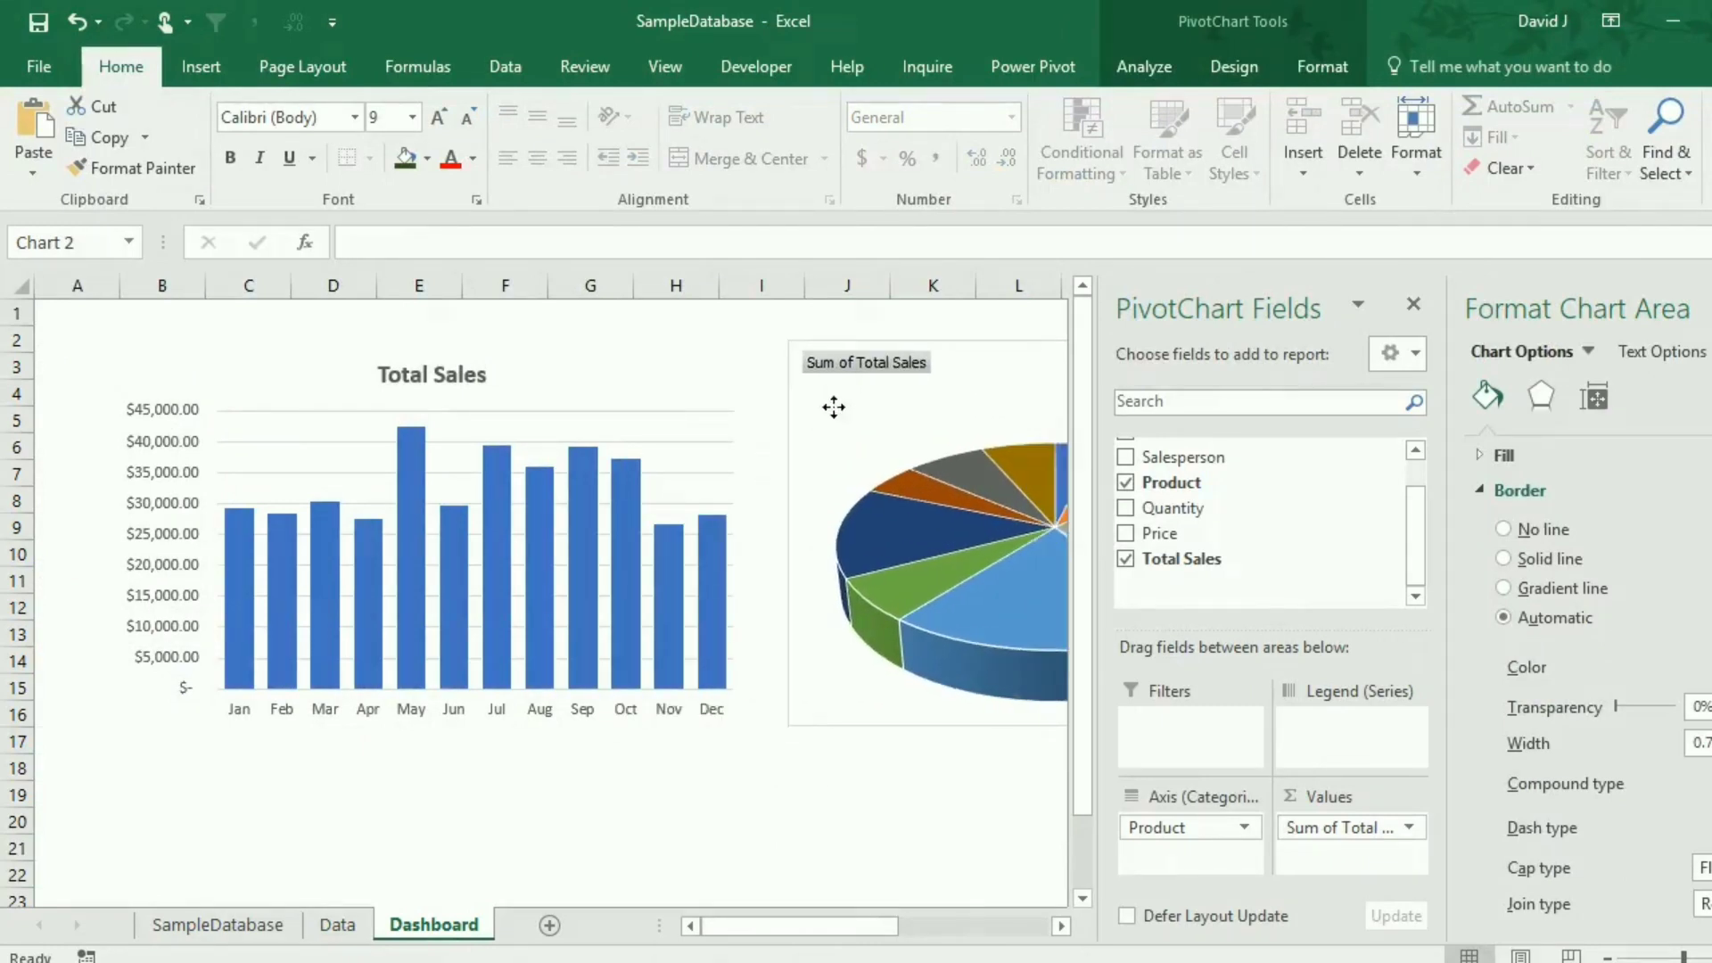
# Hide all field buttons on the pie chart and set its chart area border to No line.
pyautogui.click(1175, 79)
pyautogui.click(1385, 119)
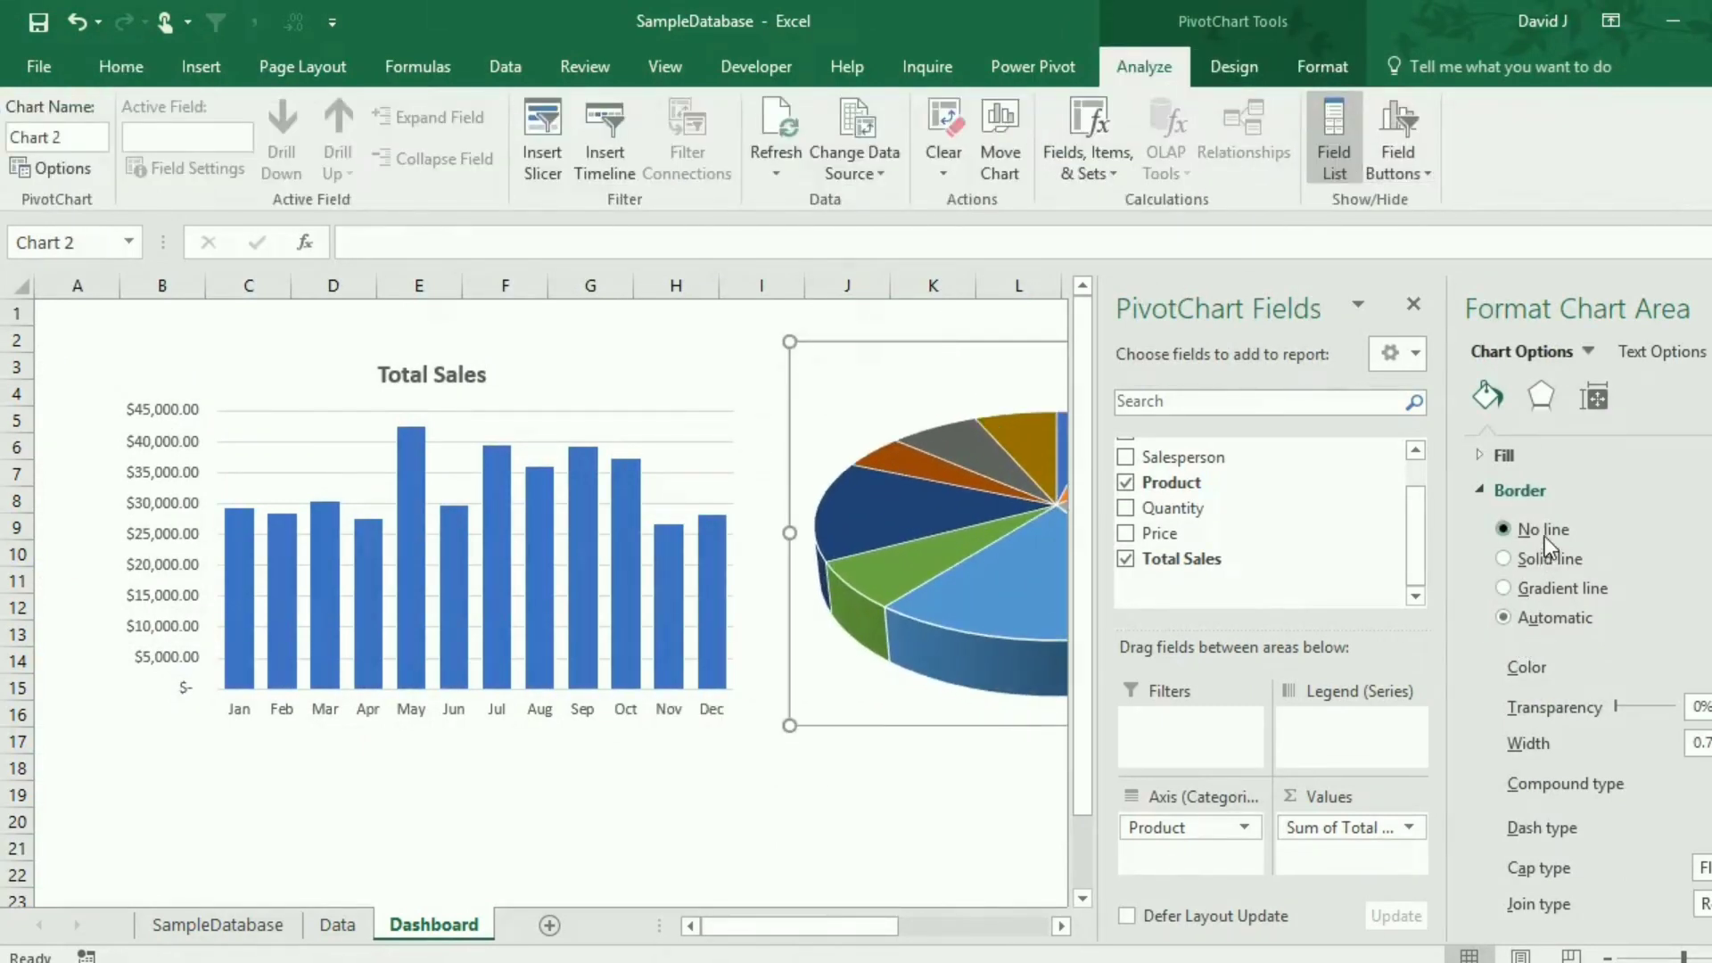
pyautogui.click(857, 818)
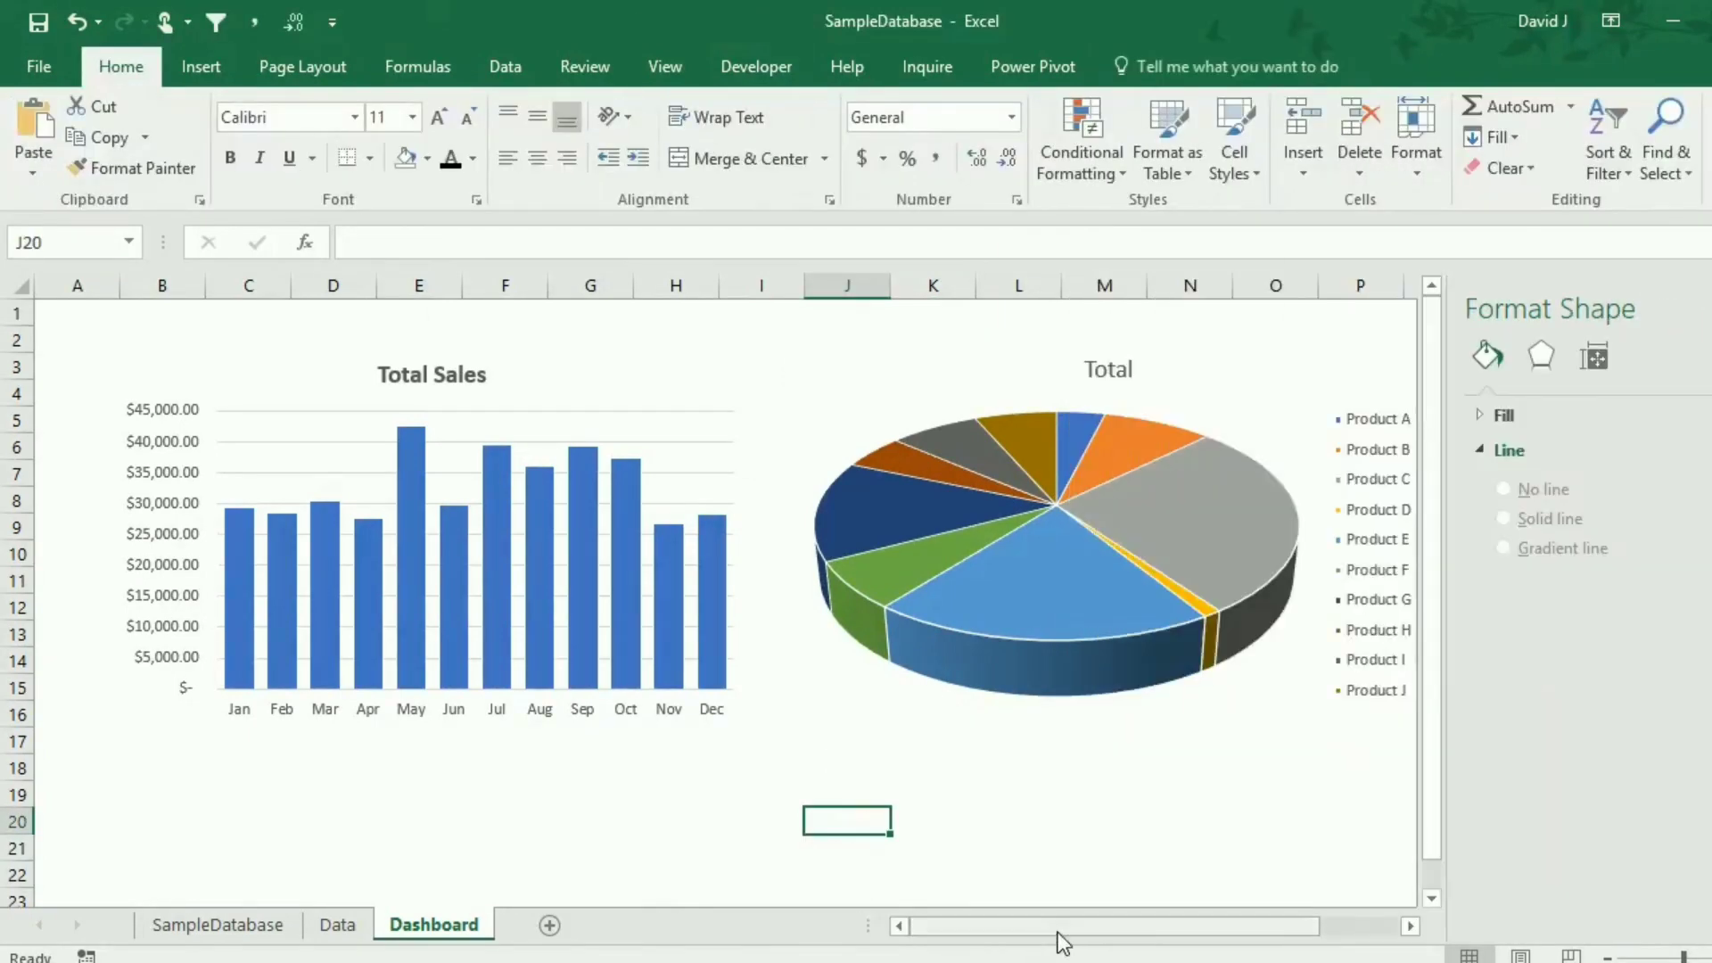
# Add data labels to the pie chart that show the category name and percentage instead of the value.
pyautogui.moveTo(1060, 928); pyautogui.dragTo(1361, 924)
pyautogui.click(1412, 928)
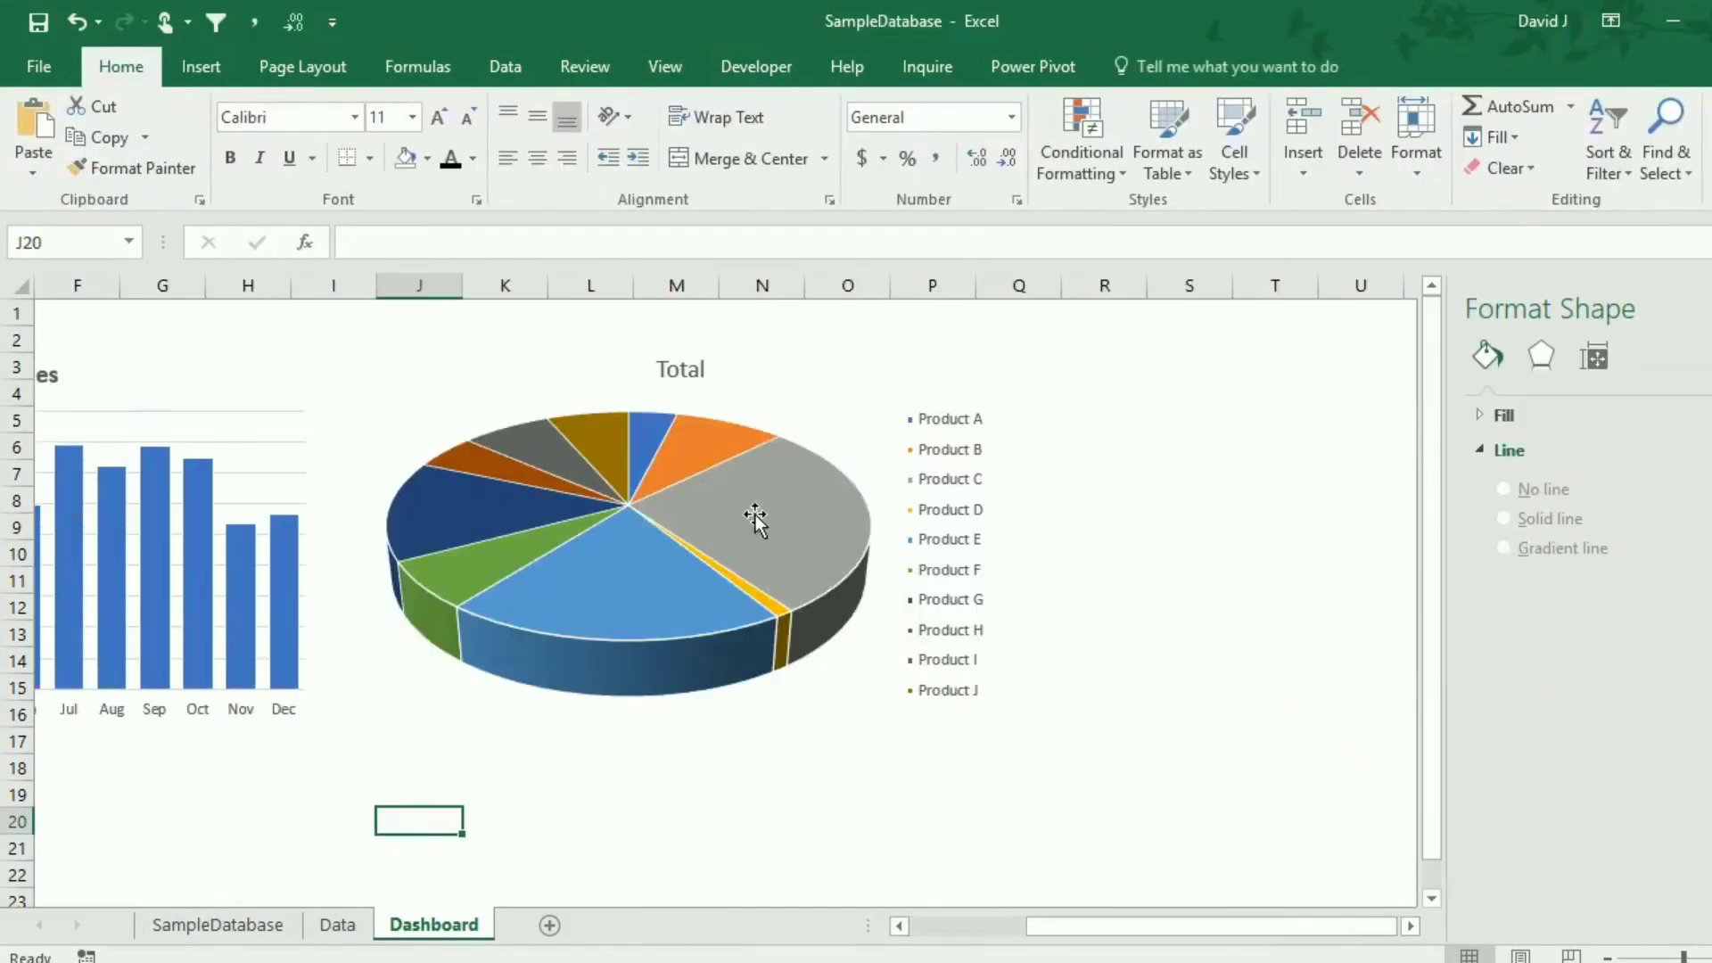
pyautogui.rightClick(755, 510)
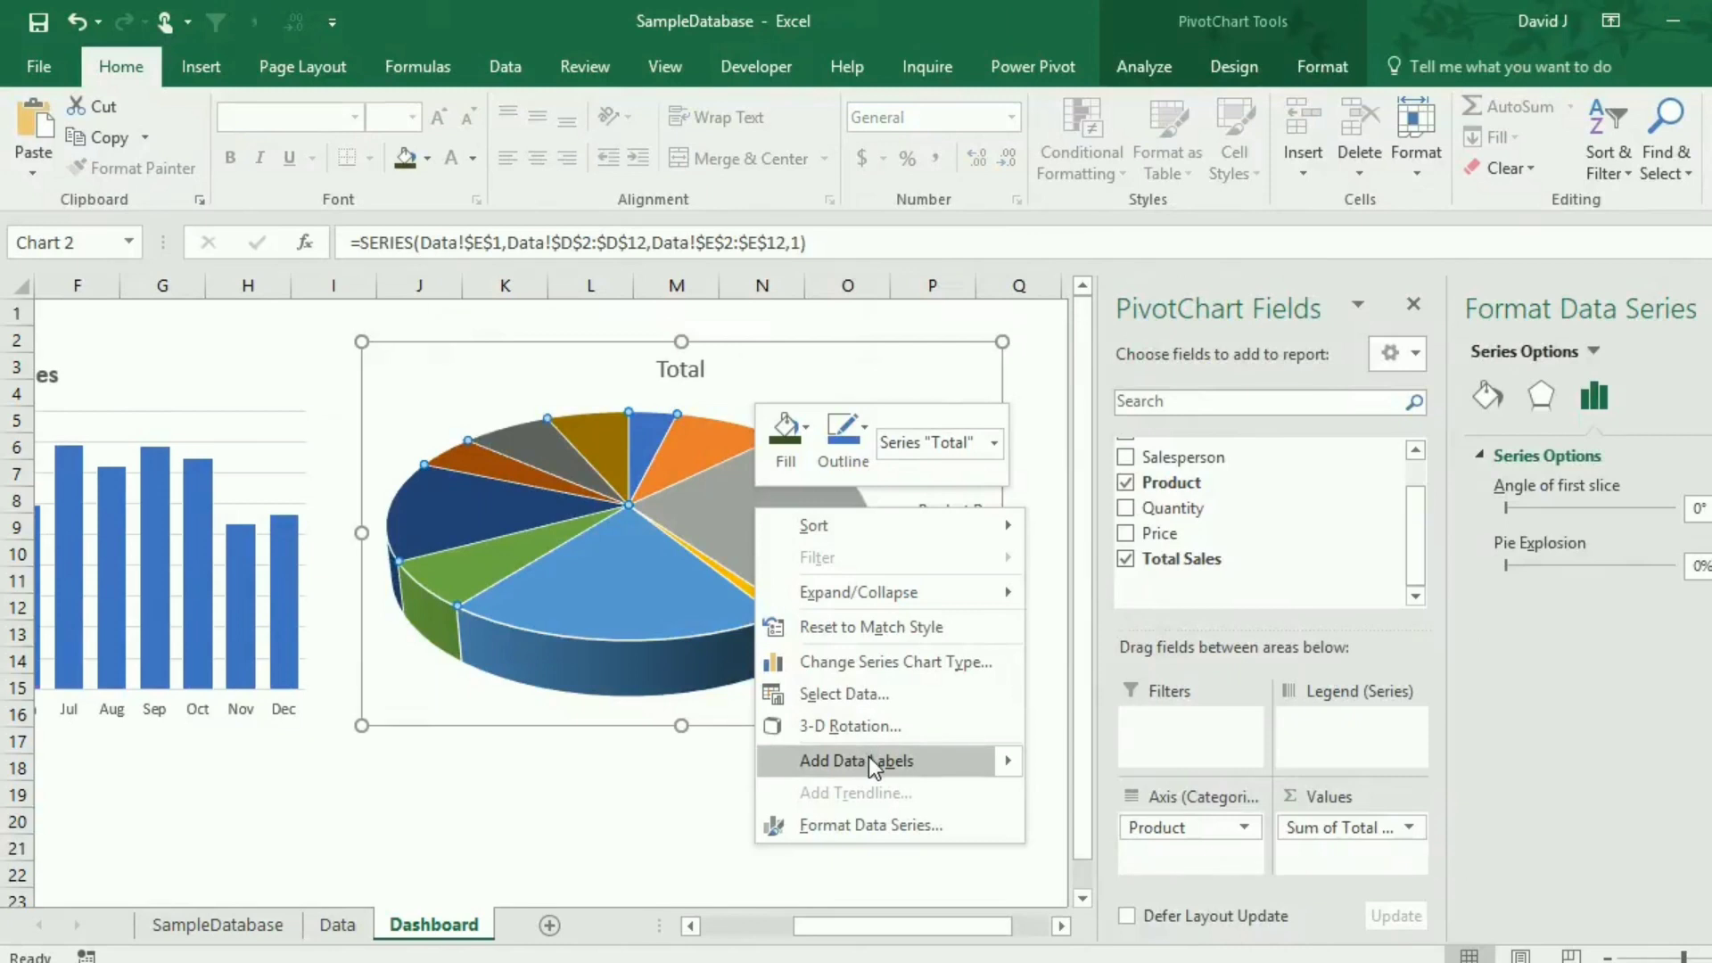
pyautogui.click(869, 757)
pyautogui.rightClick(782, 518)
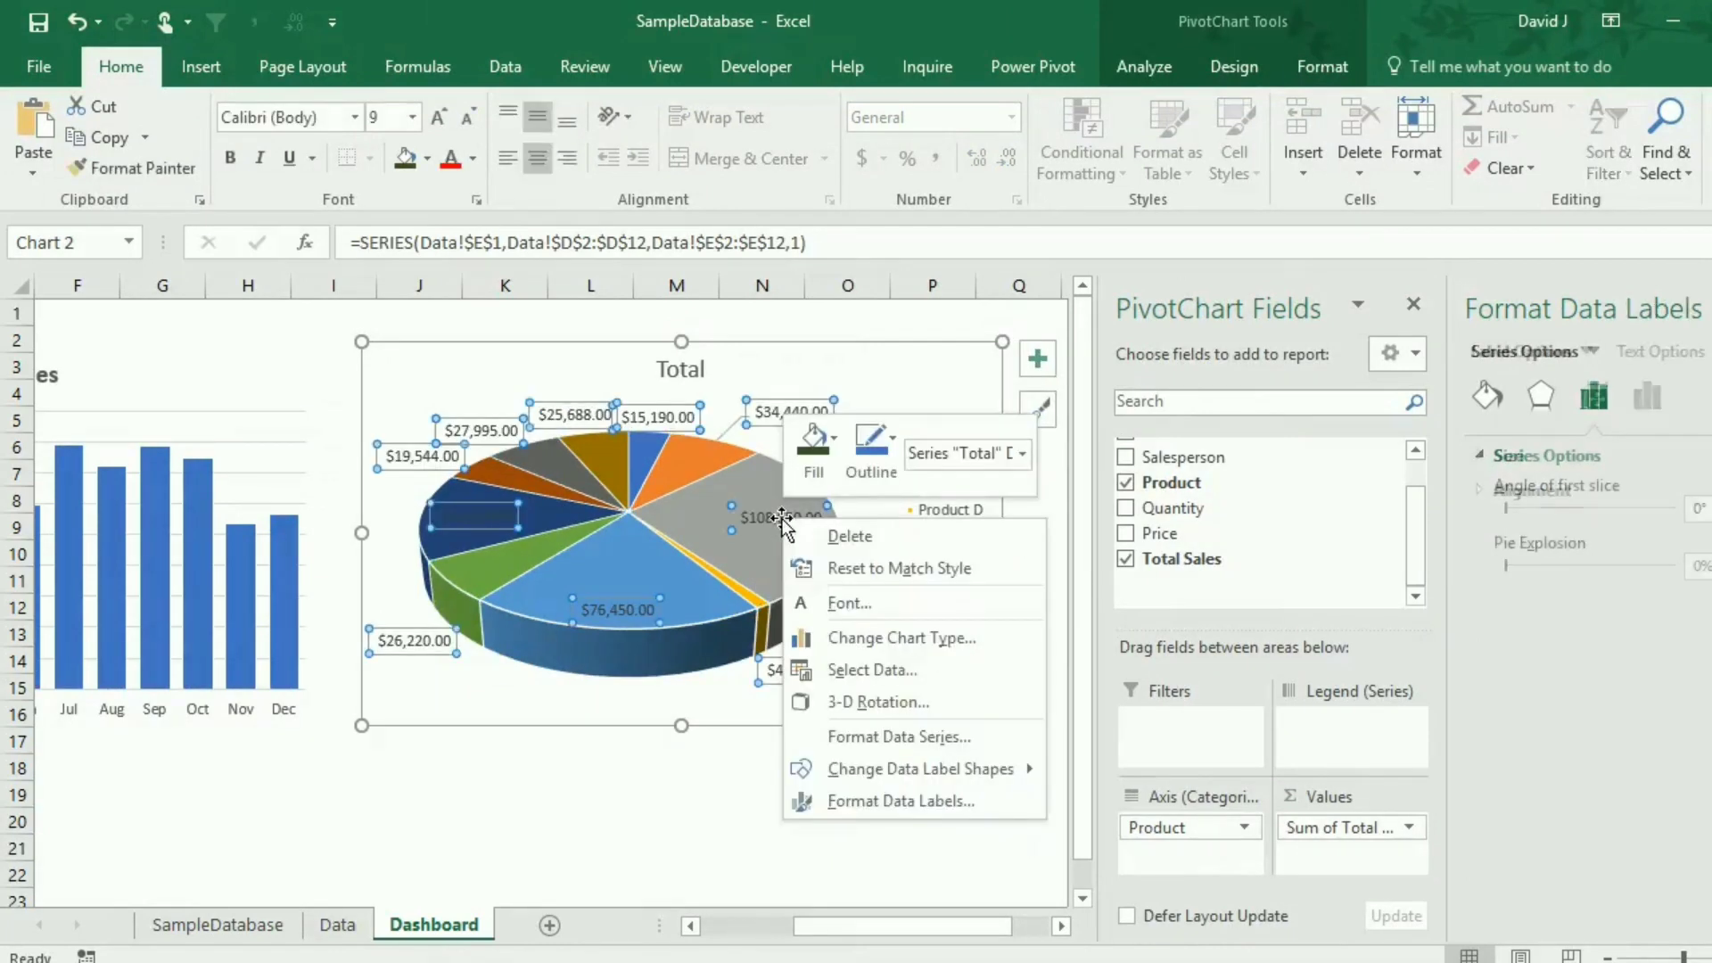
pyautogui.click(897, 798)
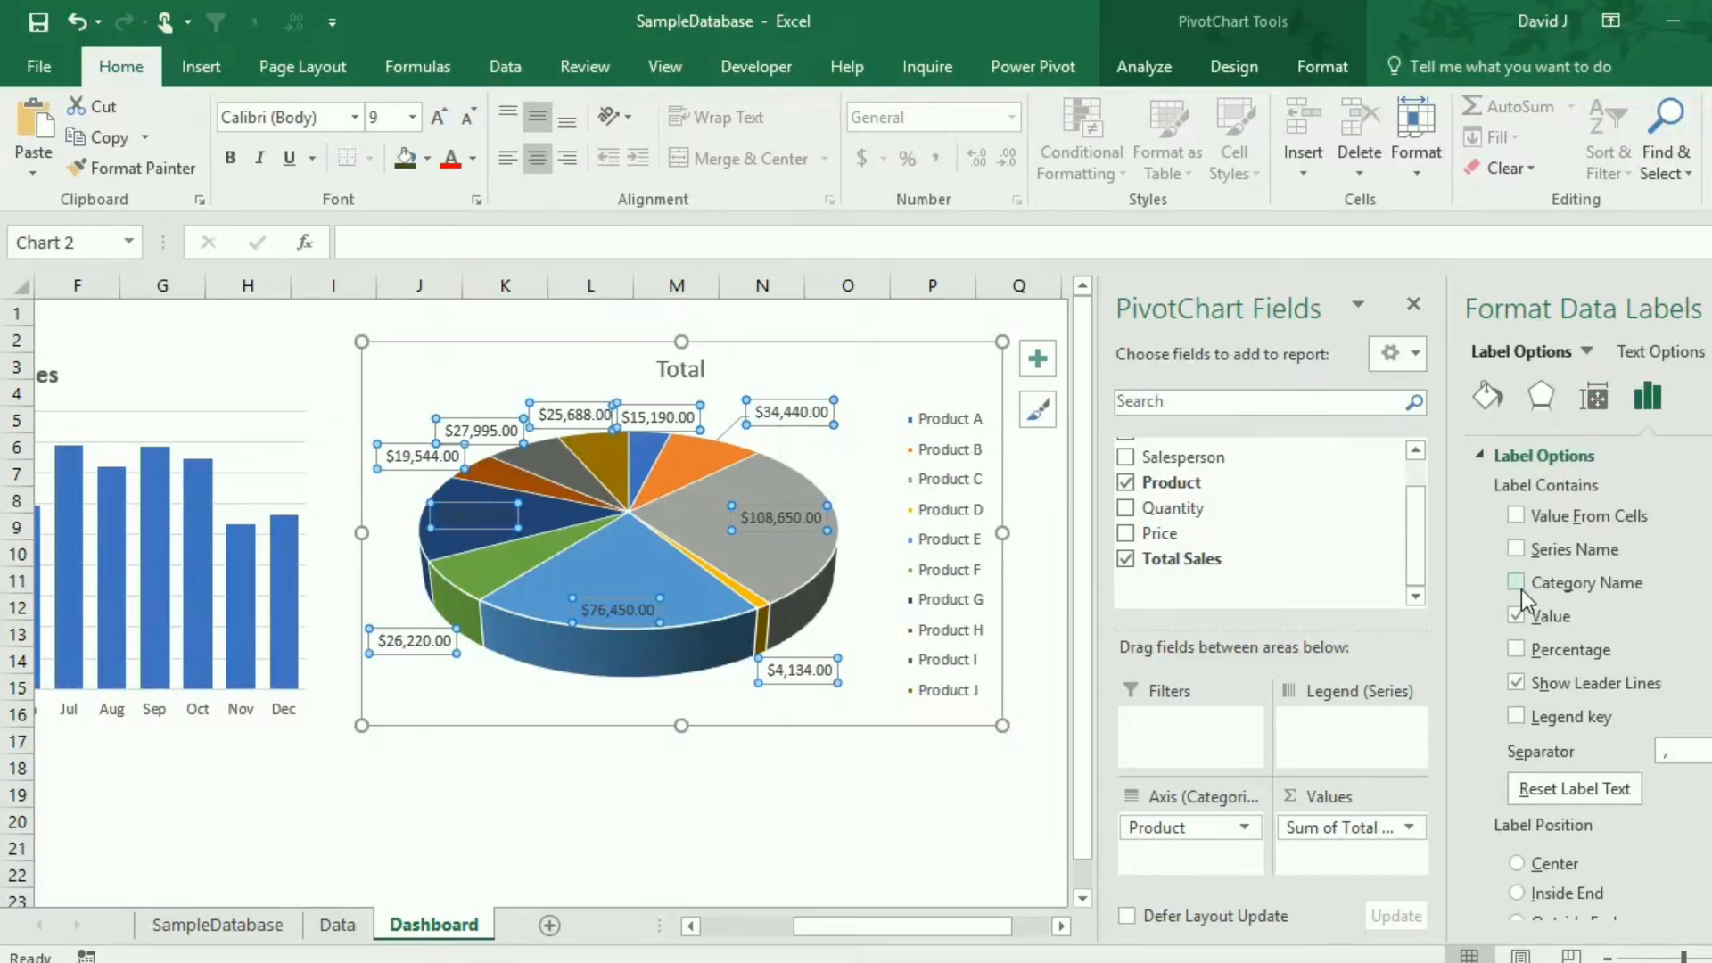
pyautogui.click(1518, 616)
pyautogui.click(1518, 651)
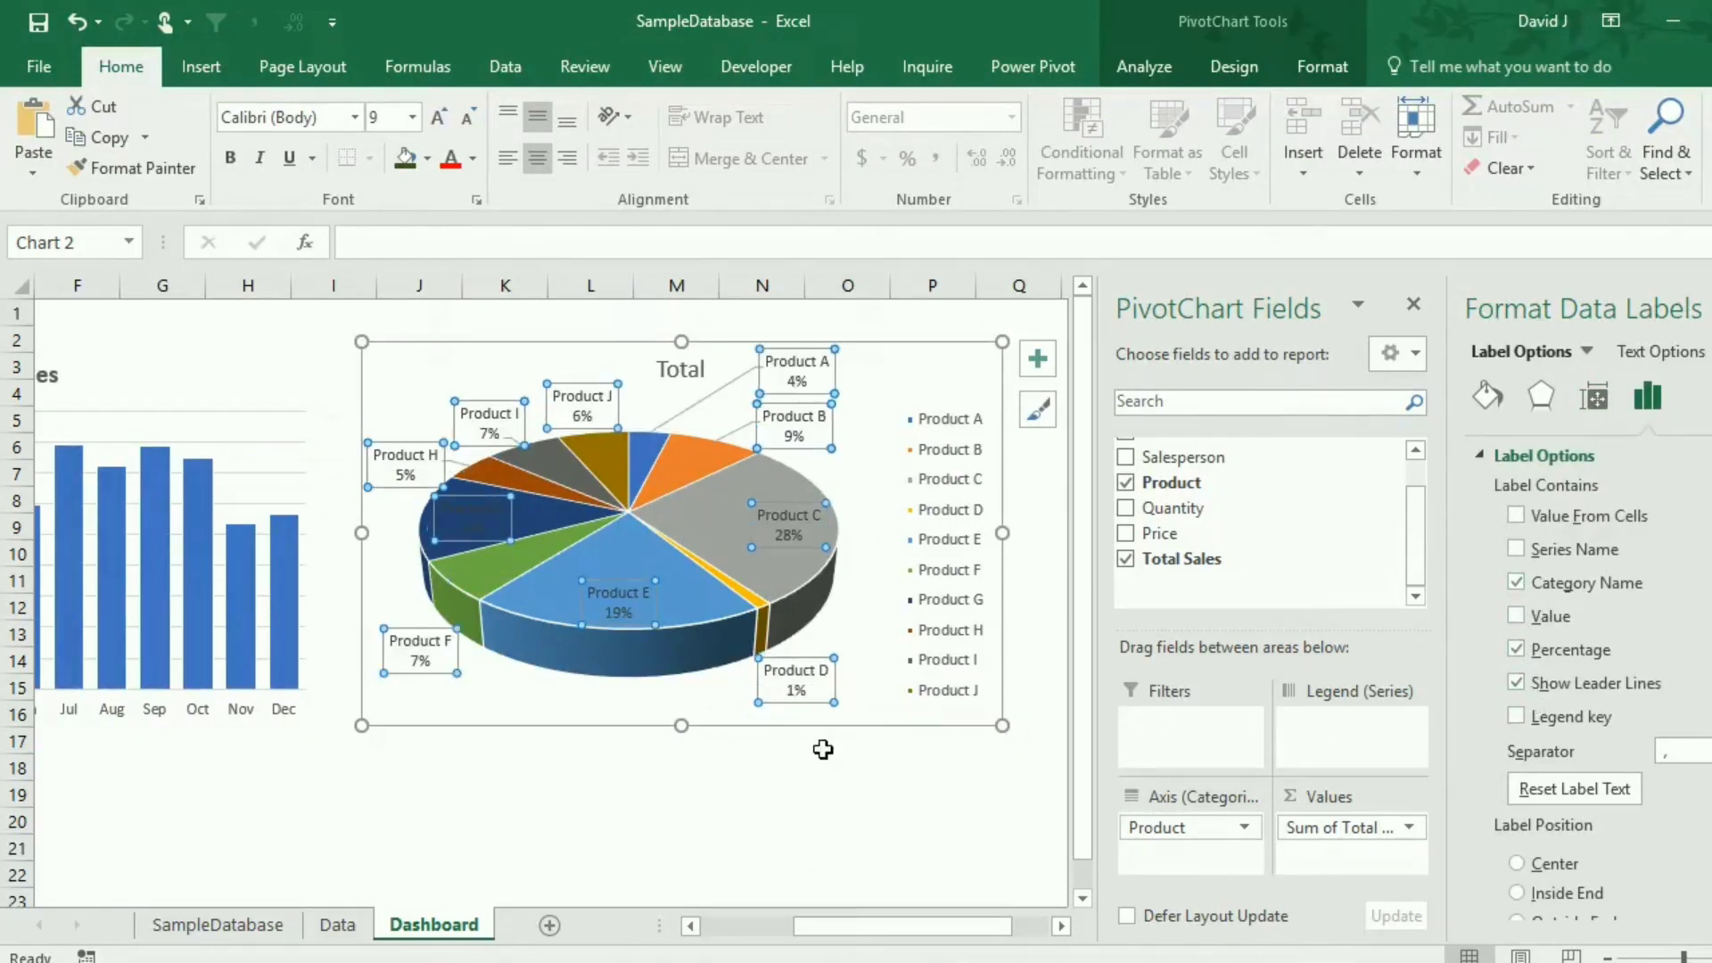
# Delete the legend of the pie chart.
pyautogui.click(914, 559)
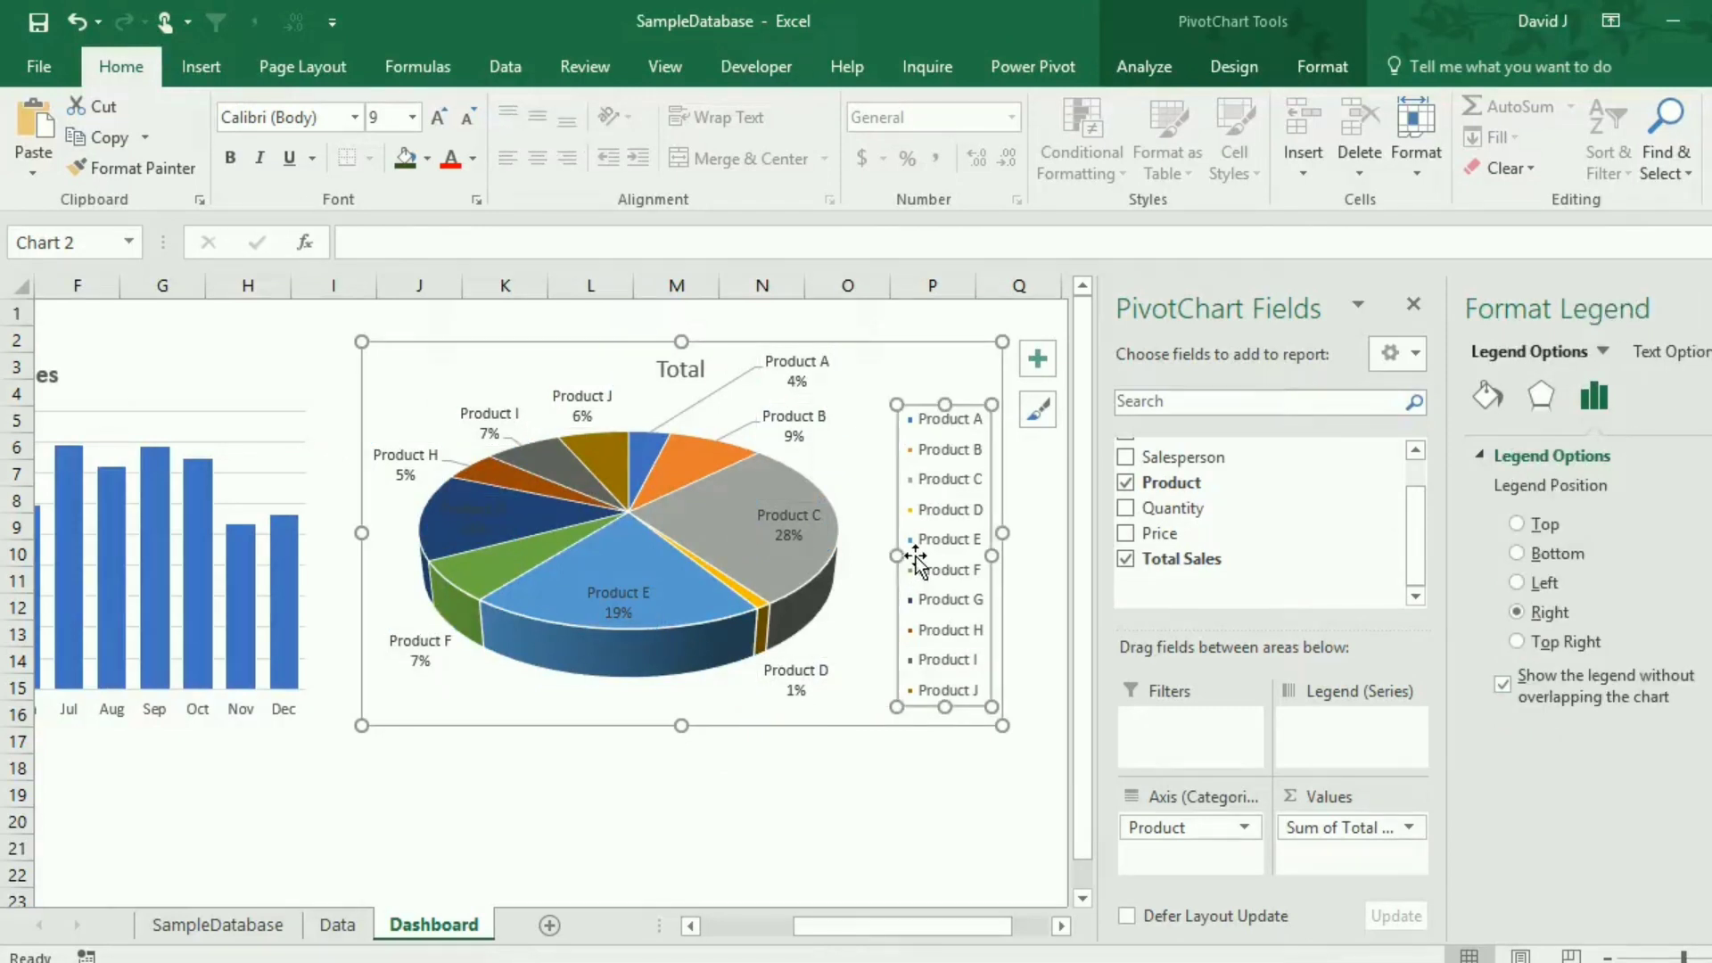
pyautogui.press('Delete')
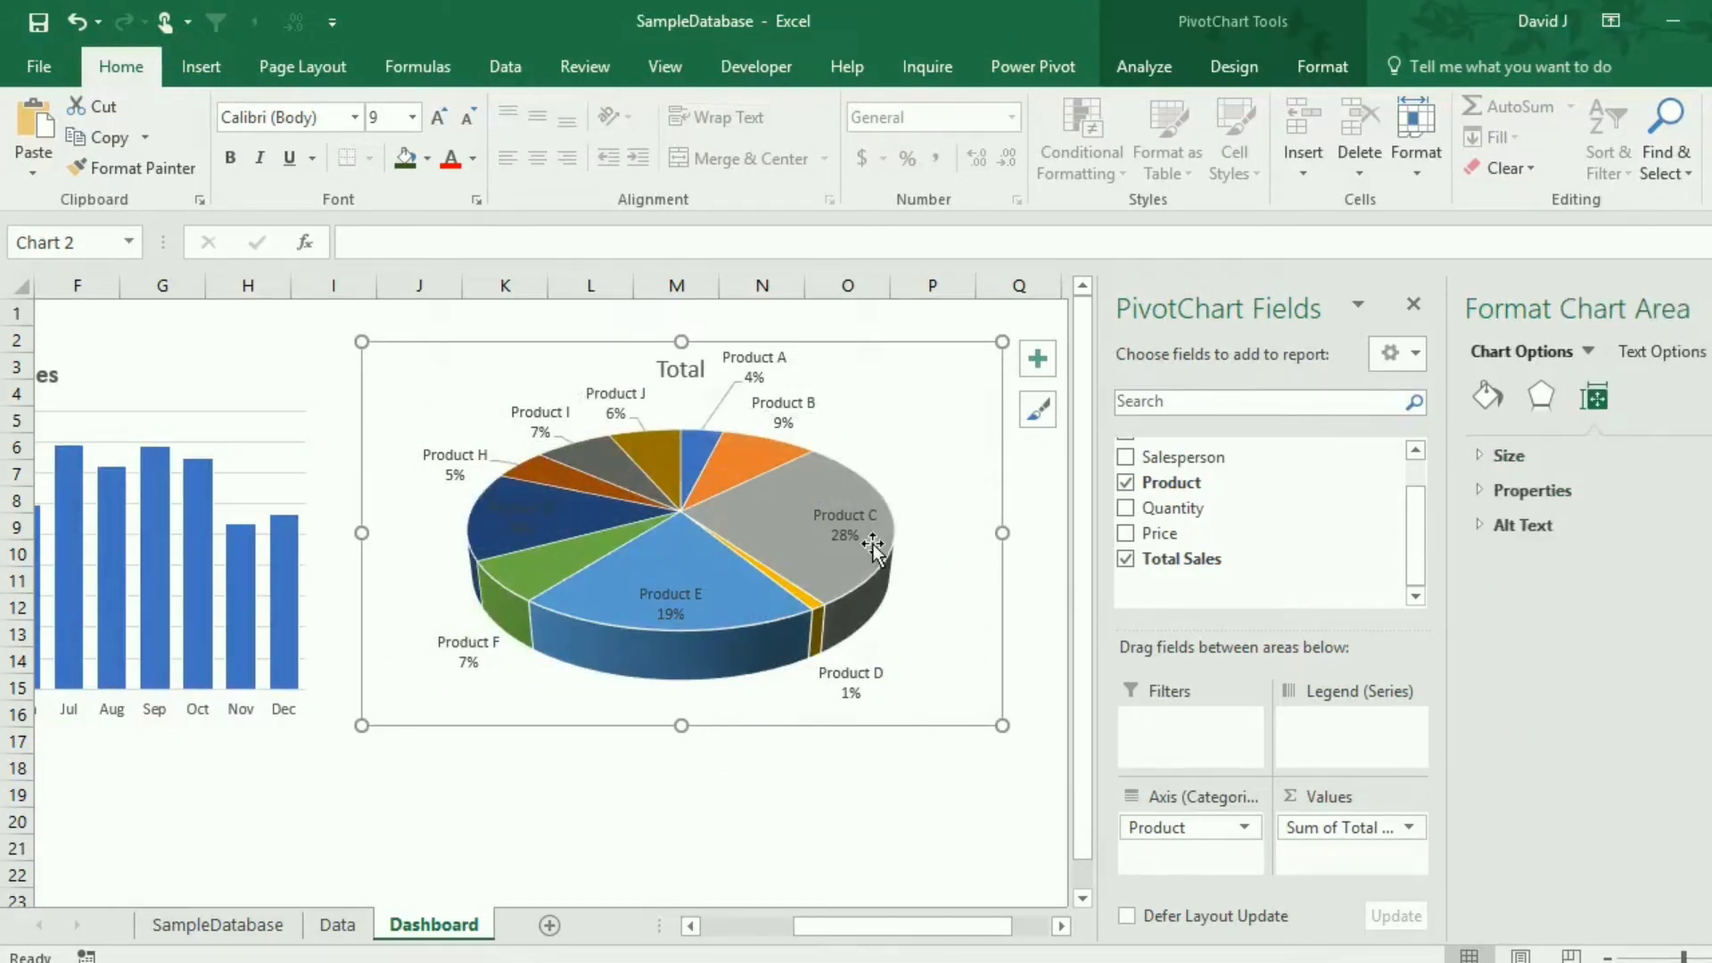
pyautogui.click(777, 792)
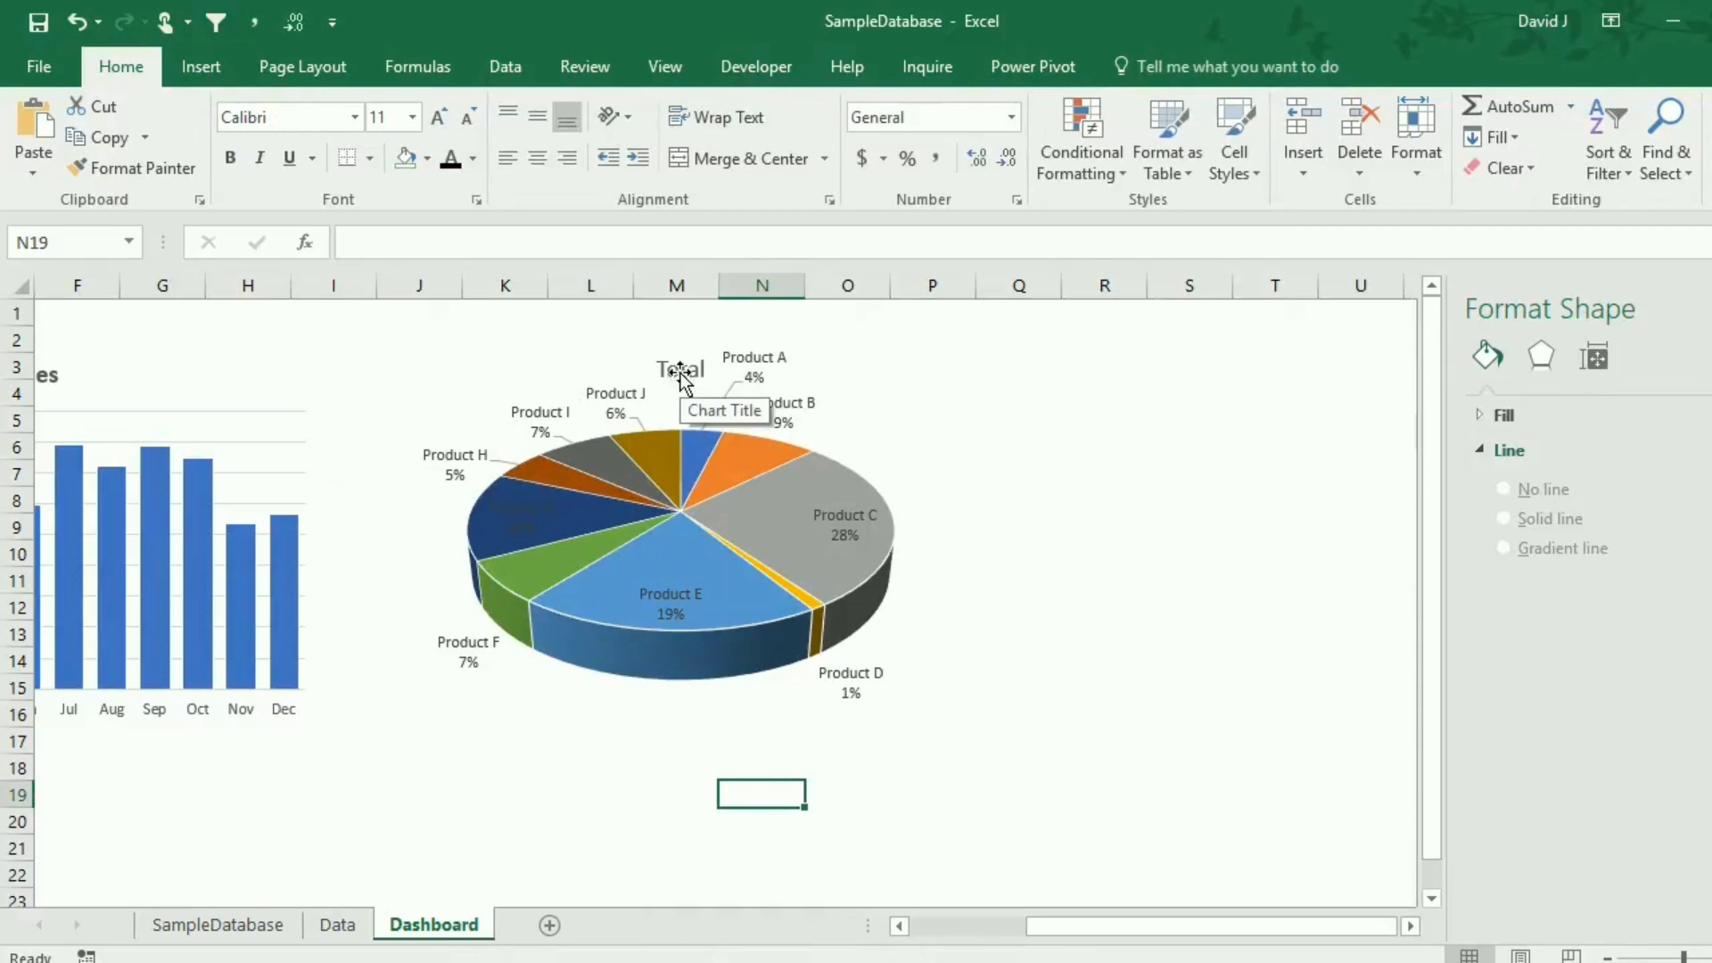
# Change the pie chart's title to Sales by Product and move it slightly up, clear of the data labels.
pyautogui.click(680, 386)
pyautogui.doubleClick(661, 368)
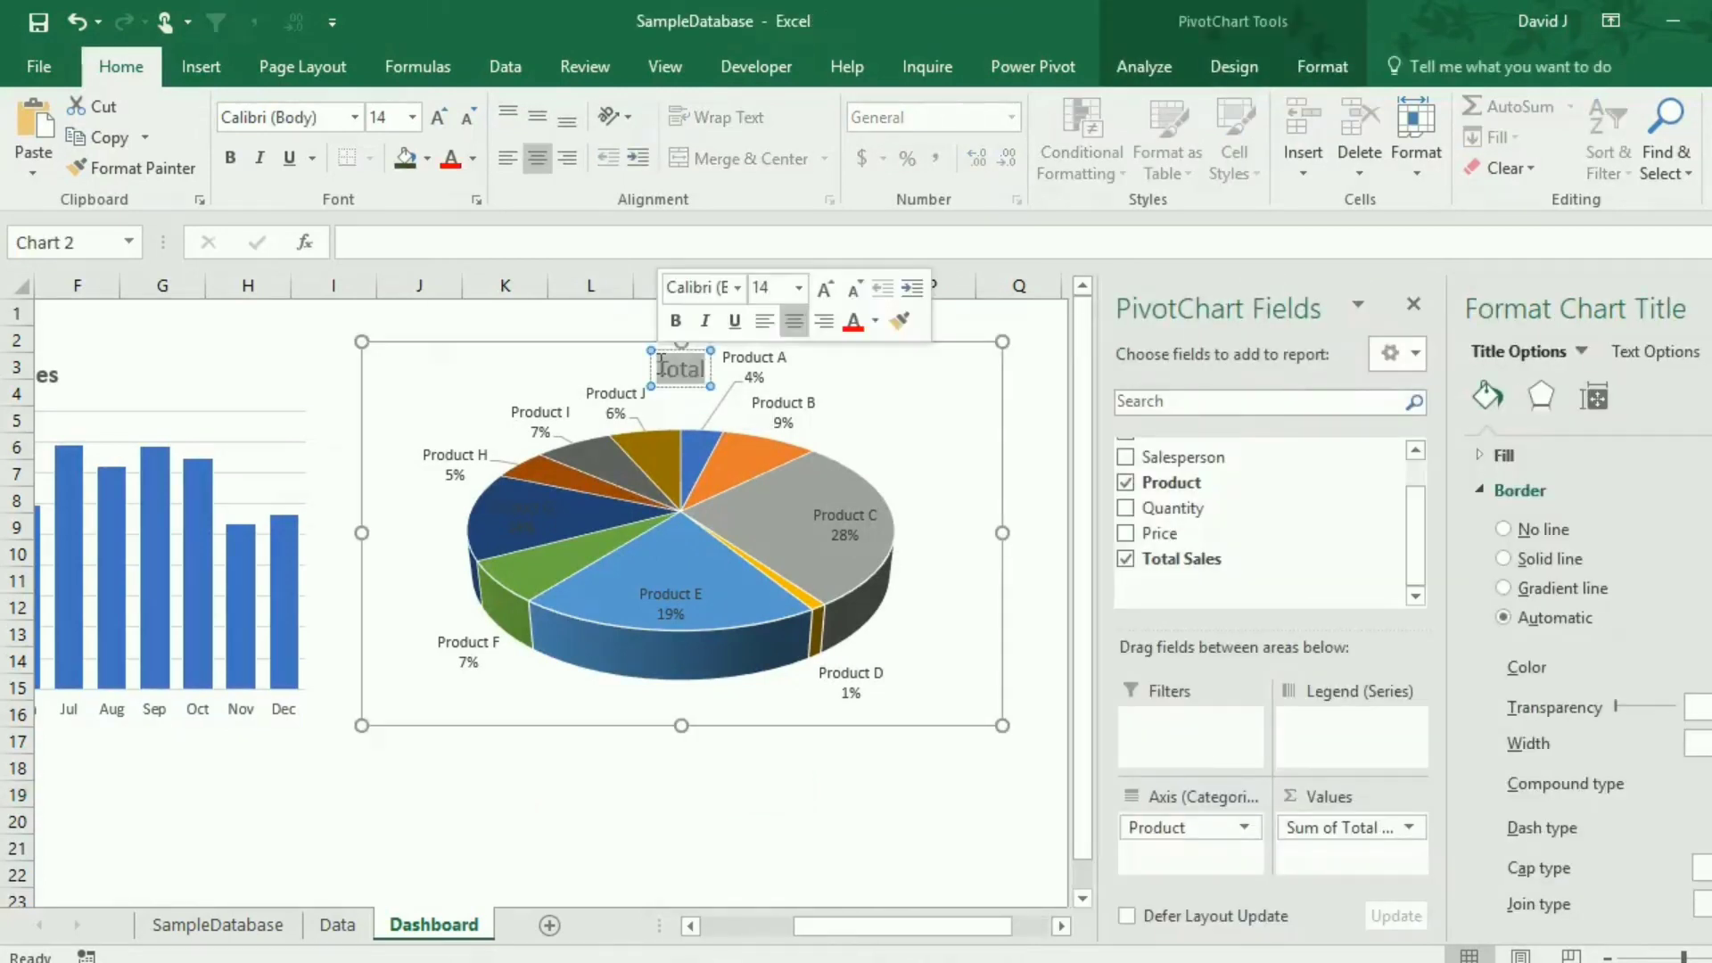
pyautogui.write('Sale')
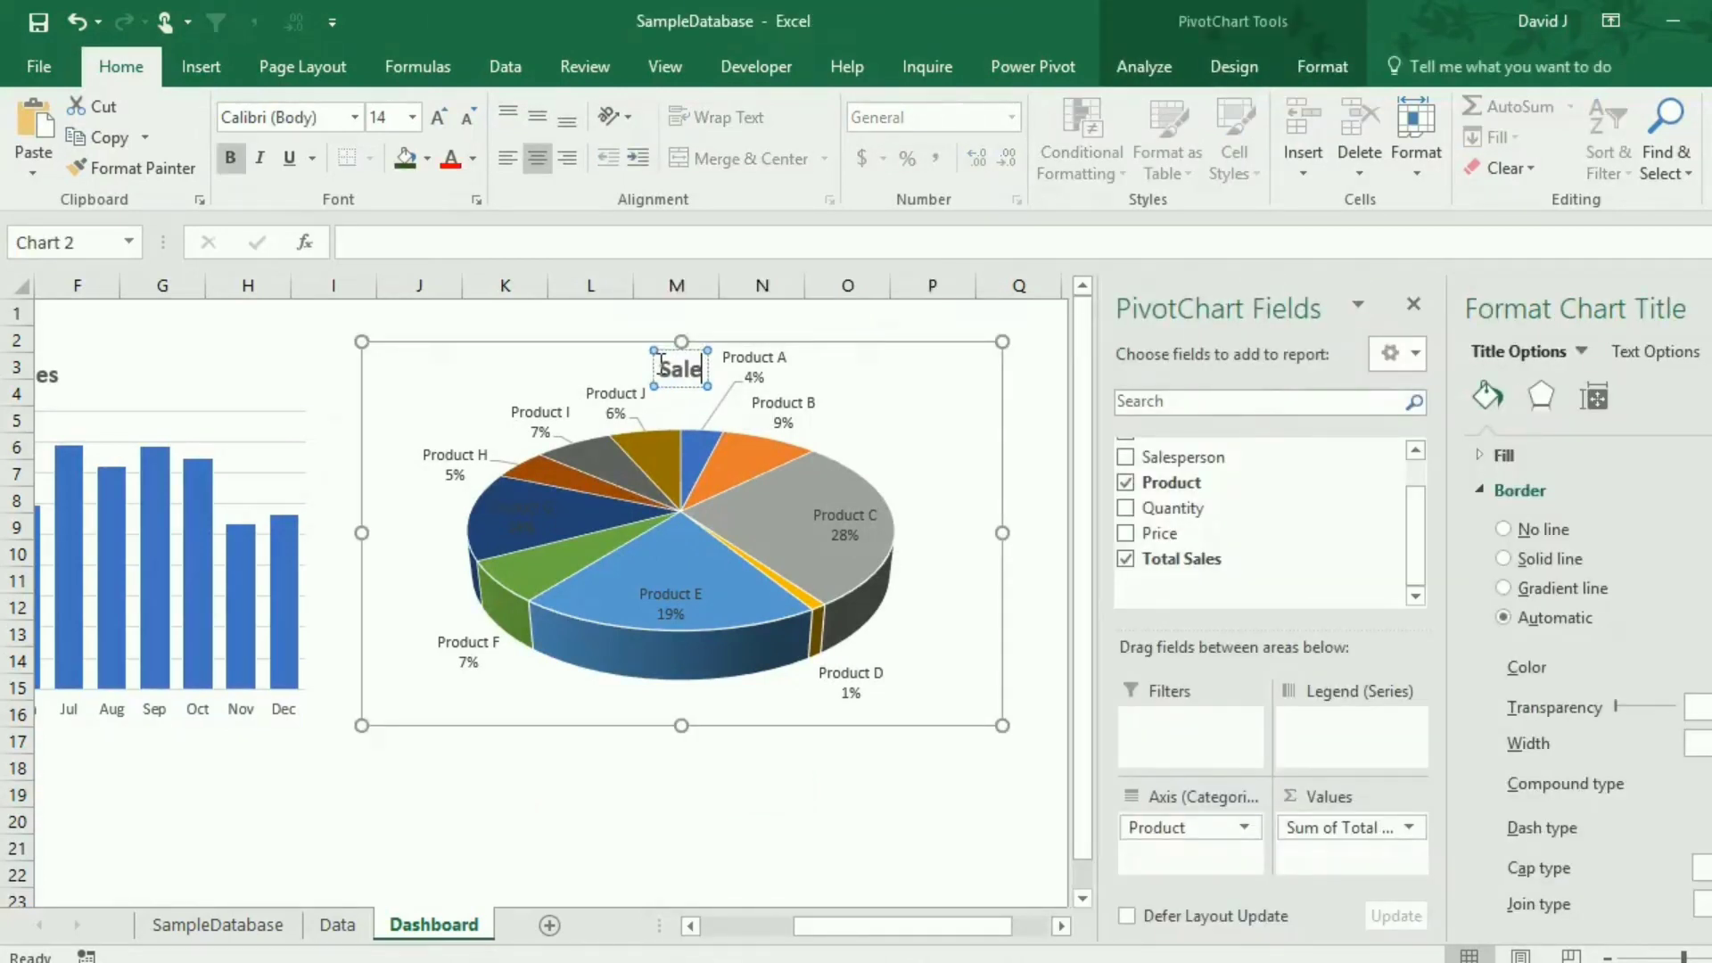
pyautogui.write('s by Product')
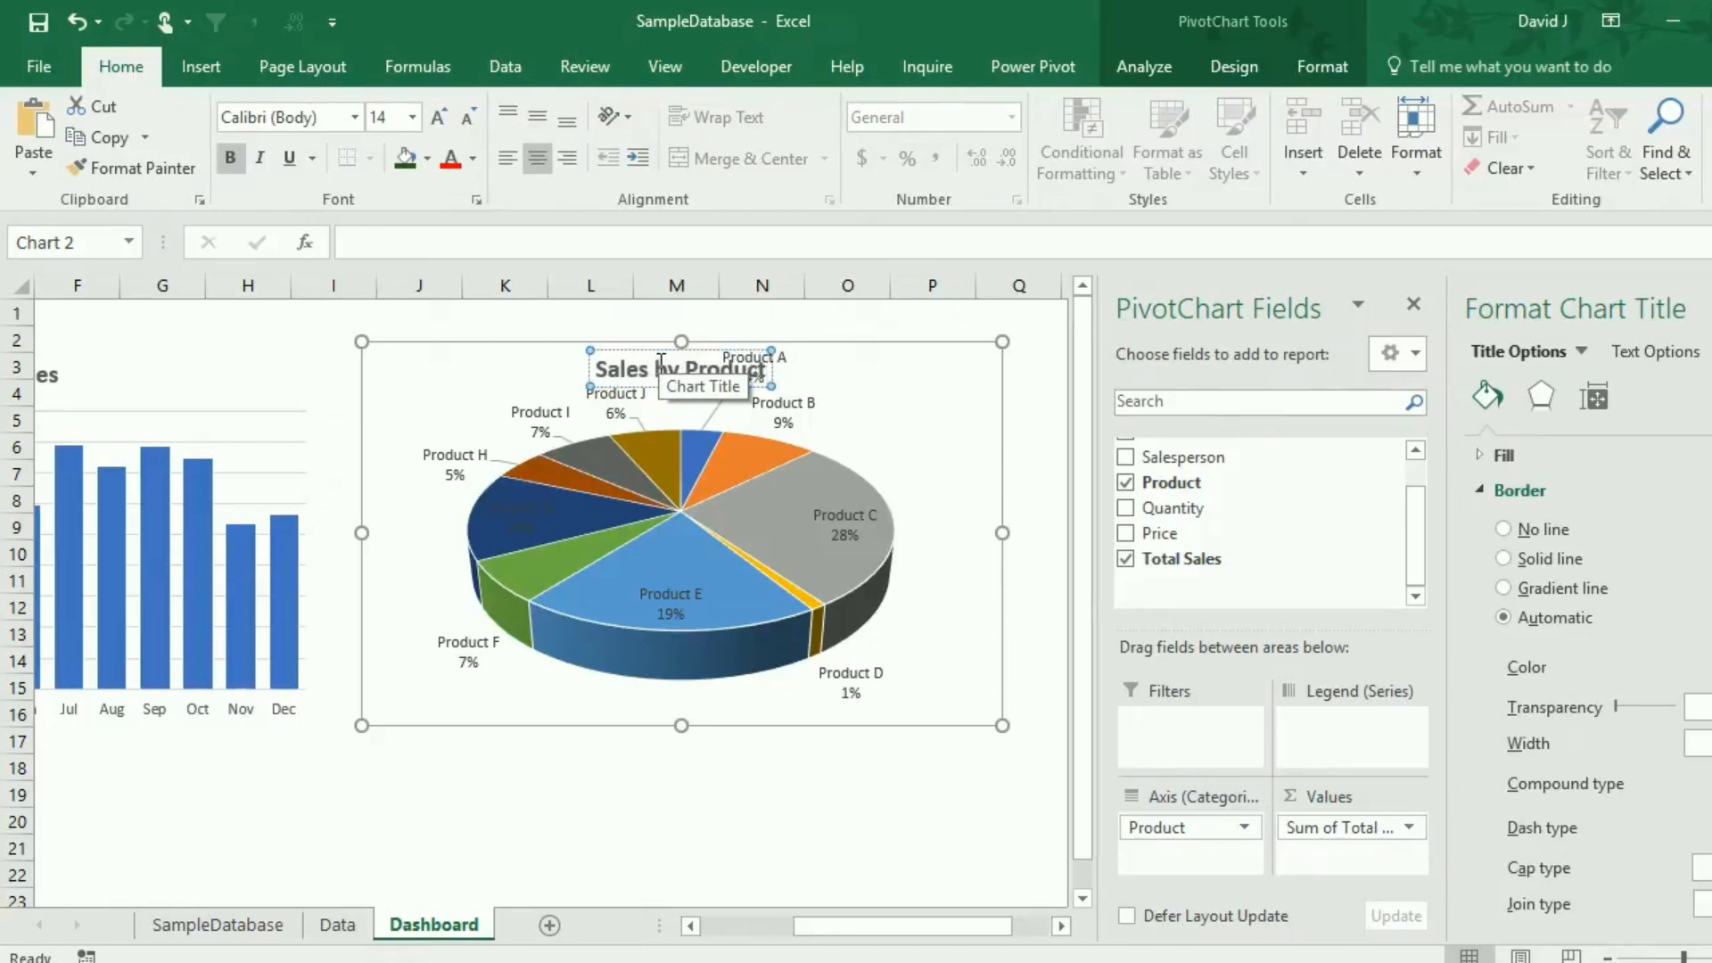
pyautogui.moveTo(646, 349); pyautogui.dragTo(642, 316)
pyautogui.click(922, 434)
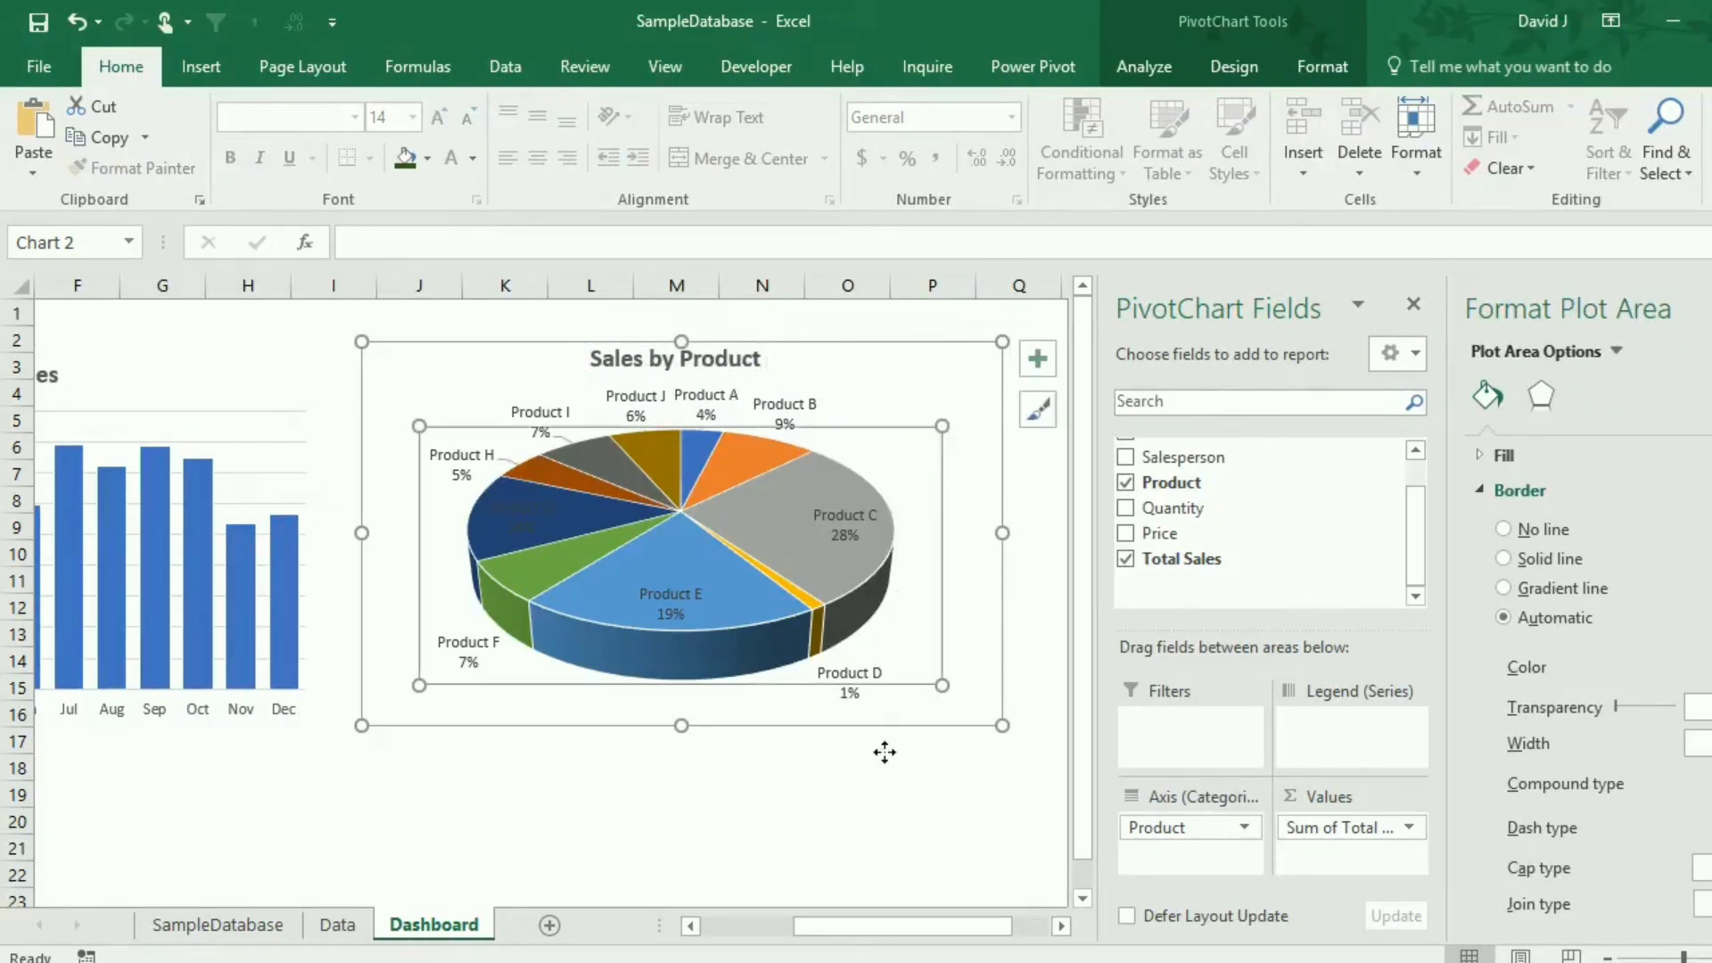
pyautogui.click(892, 817)
pyautogui.moveTo(1068, 927); pyautogui.dragTo(868, 902)
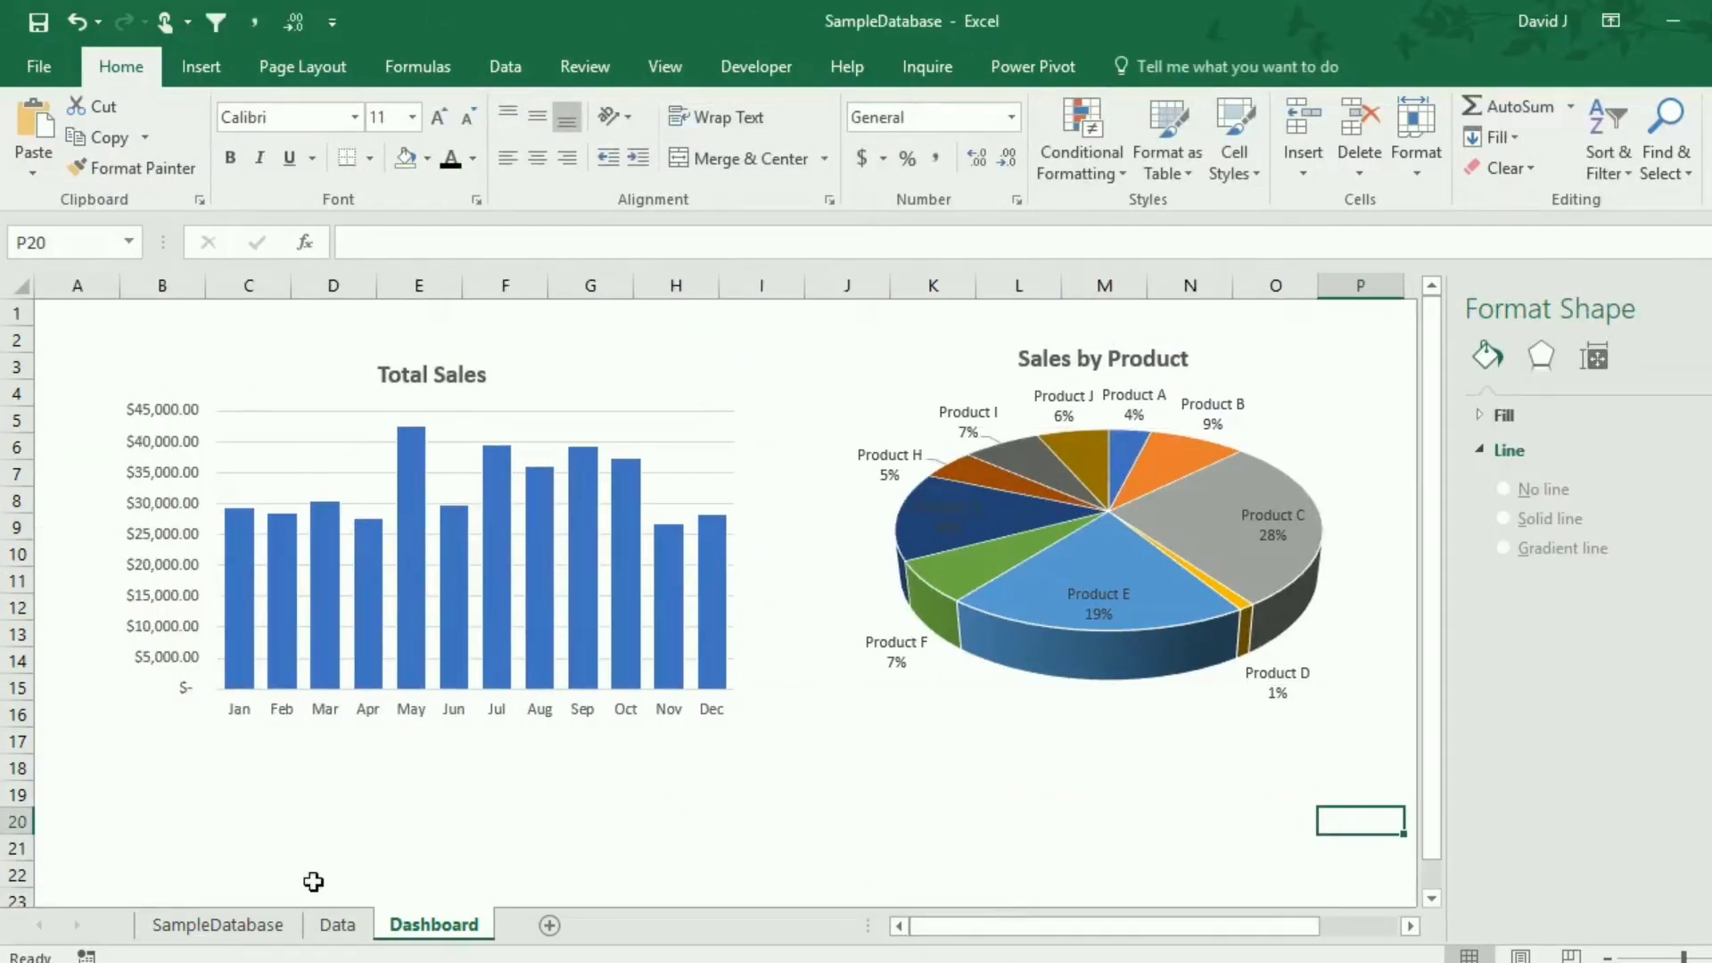
# Create a PivotTable from dataset1 at cell G1 of the Data sheet, with Store as rows and Total Sales as values.
pyautogui.click(337, 928)
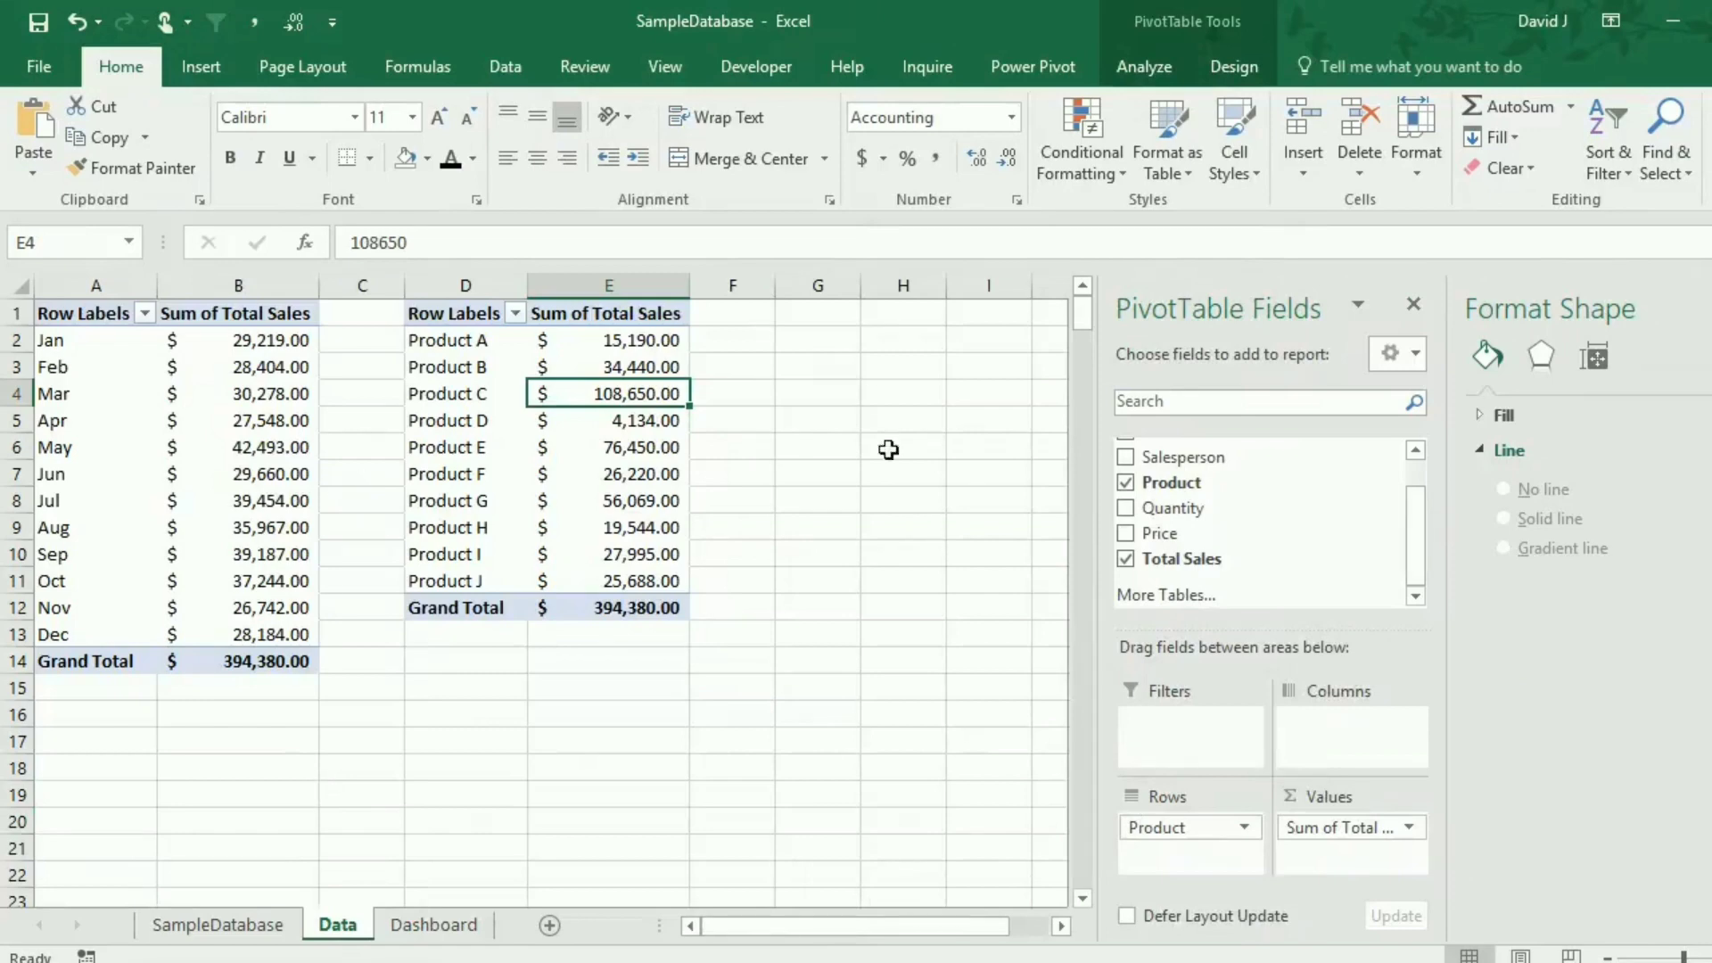
pyautogui.click(794, 308)
pyautogui.click(201, 70)
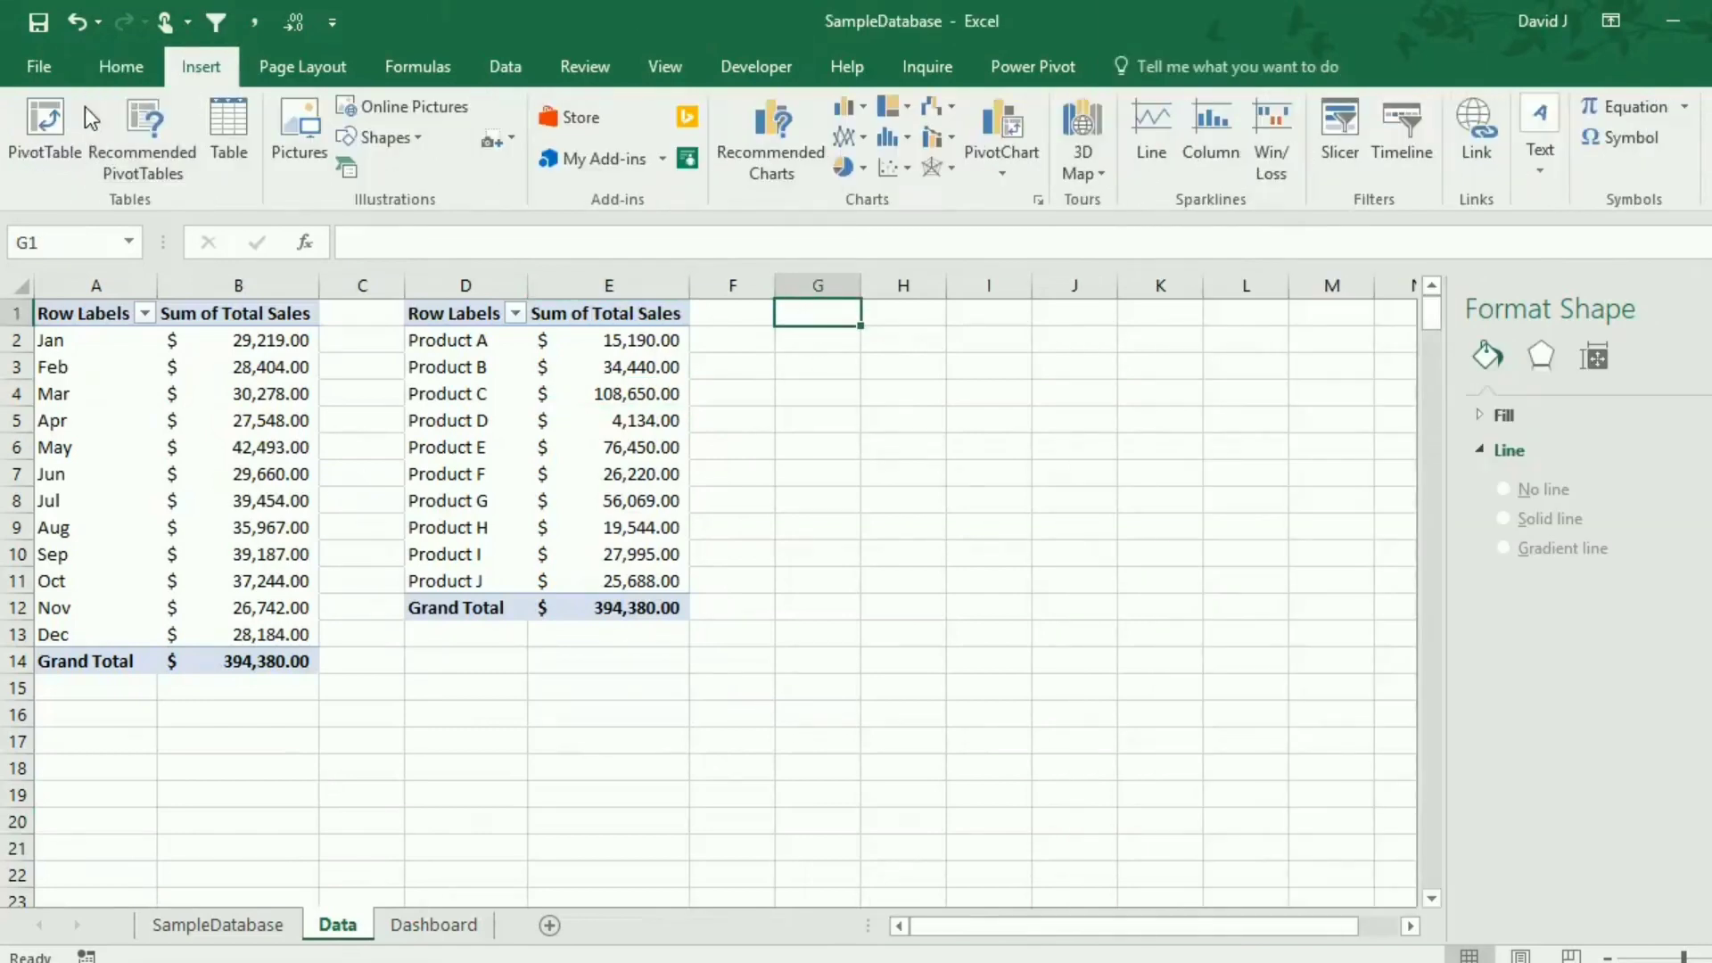
pyautogui.click(55, 130)
pyautogui.write('dataset1')
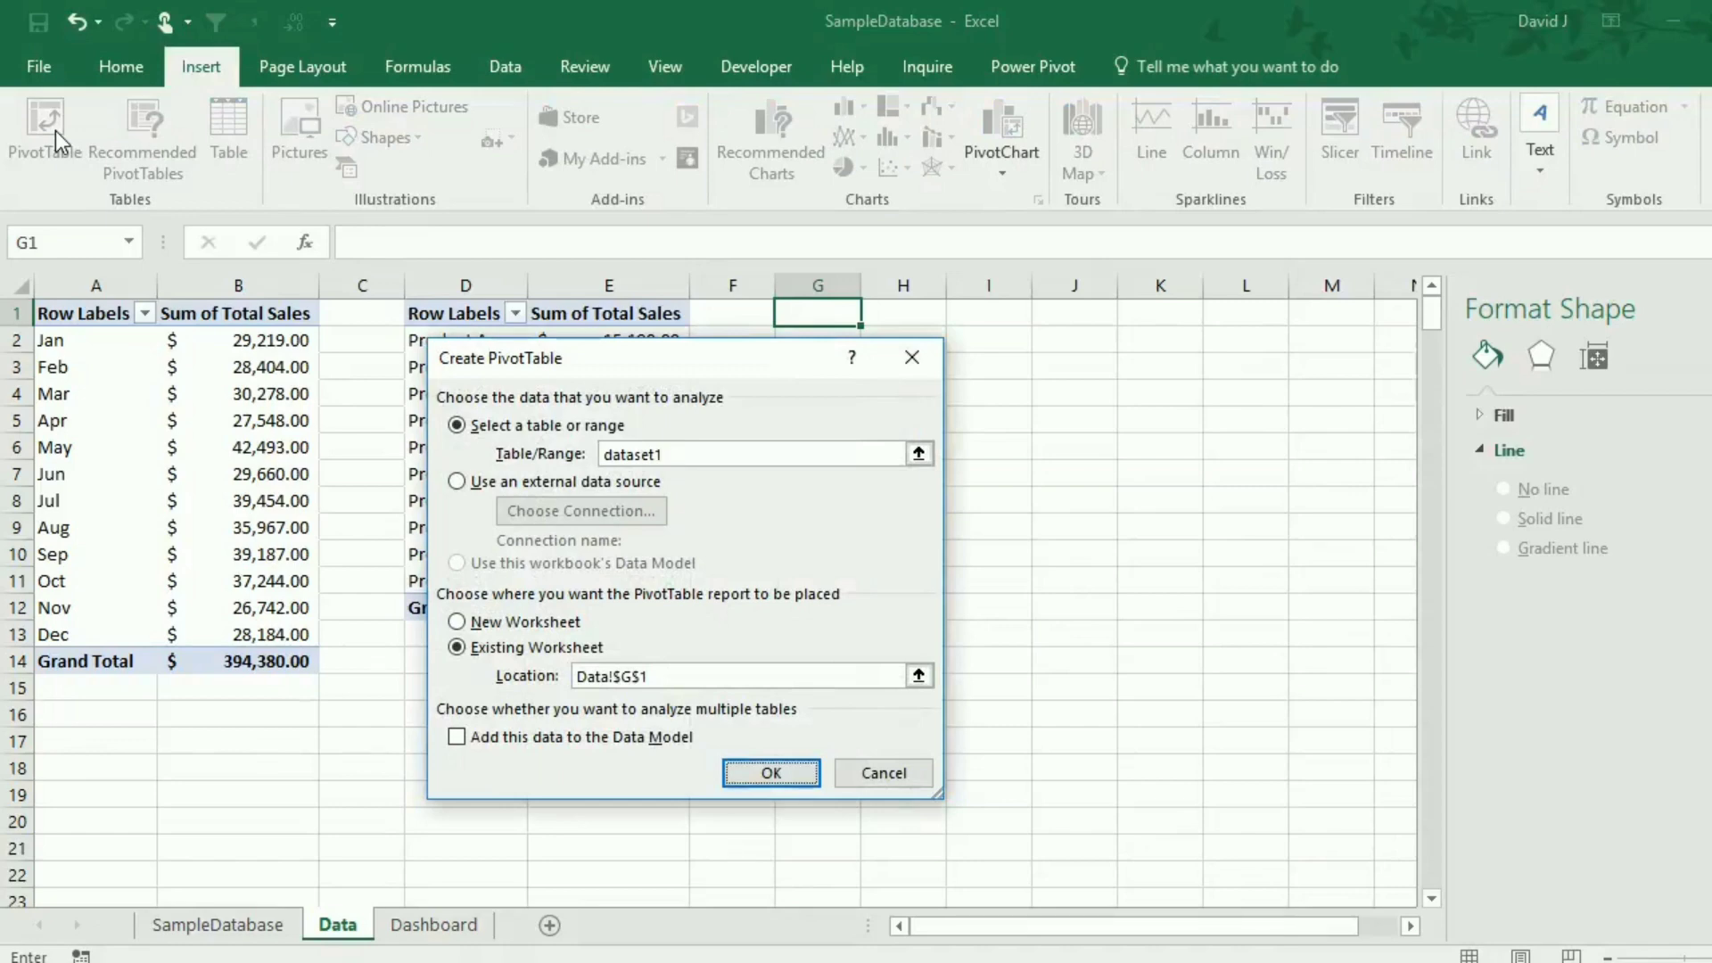
pyautogui.press('Return')
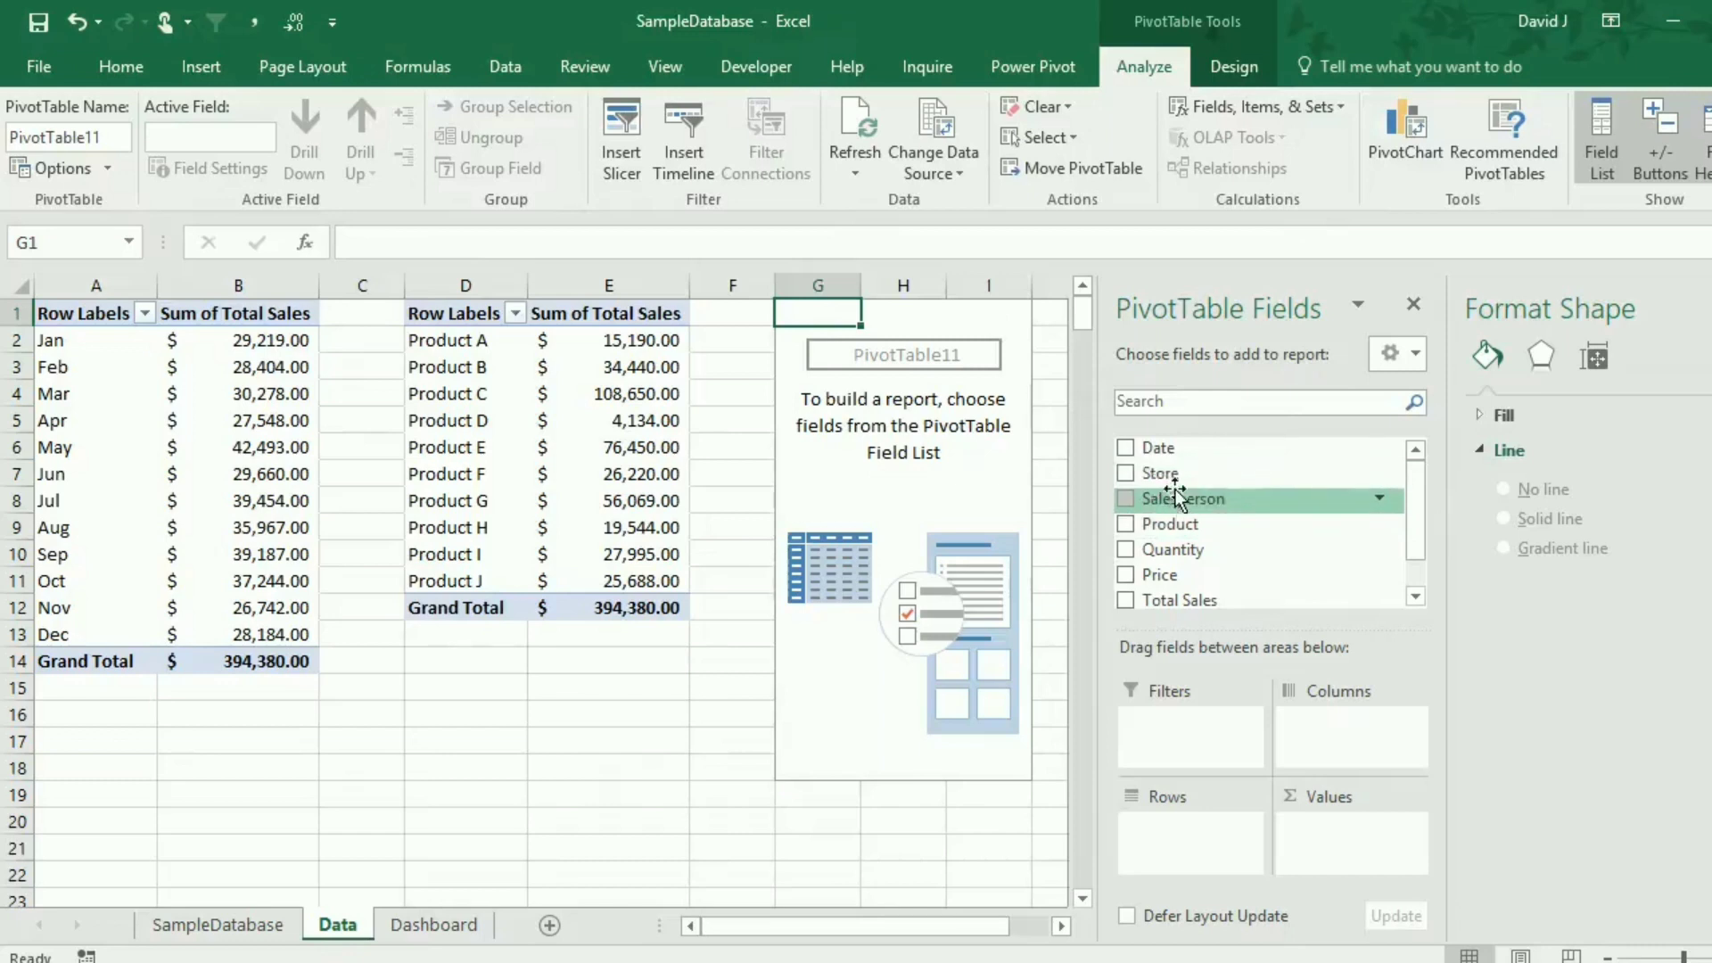
pyautogui.moveTo(1175, 486); pyautogui.dragTo(1190, 833)
pyautogui.moveTo(1202, 561); pyautogui.dragTo(1359, 847)
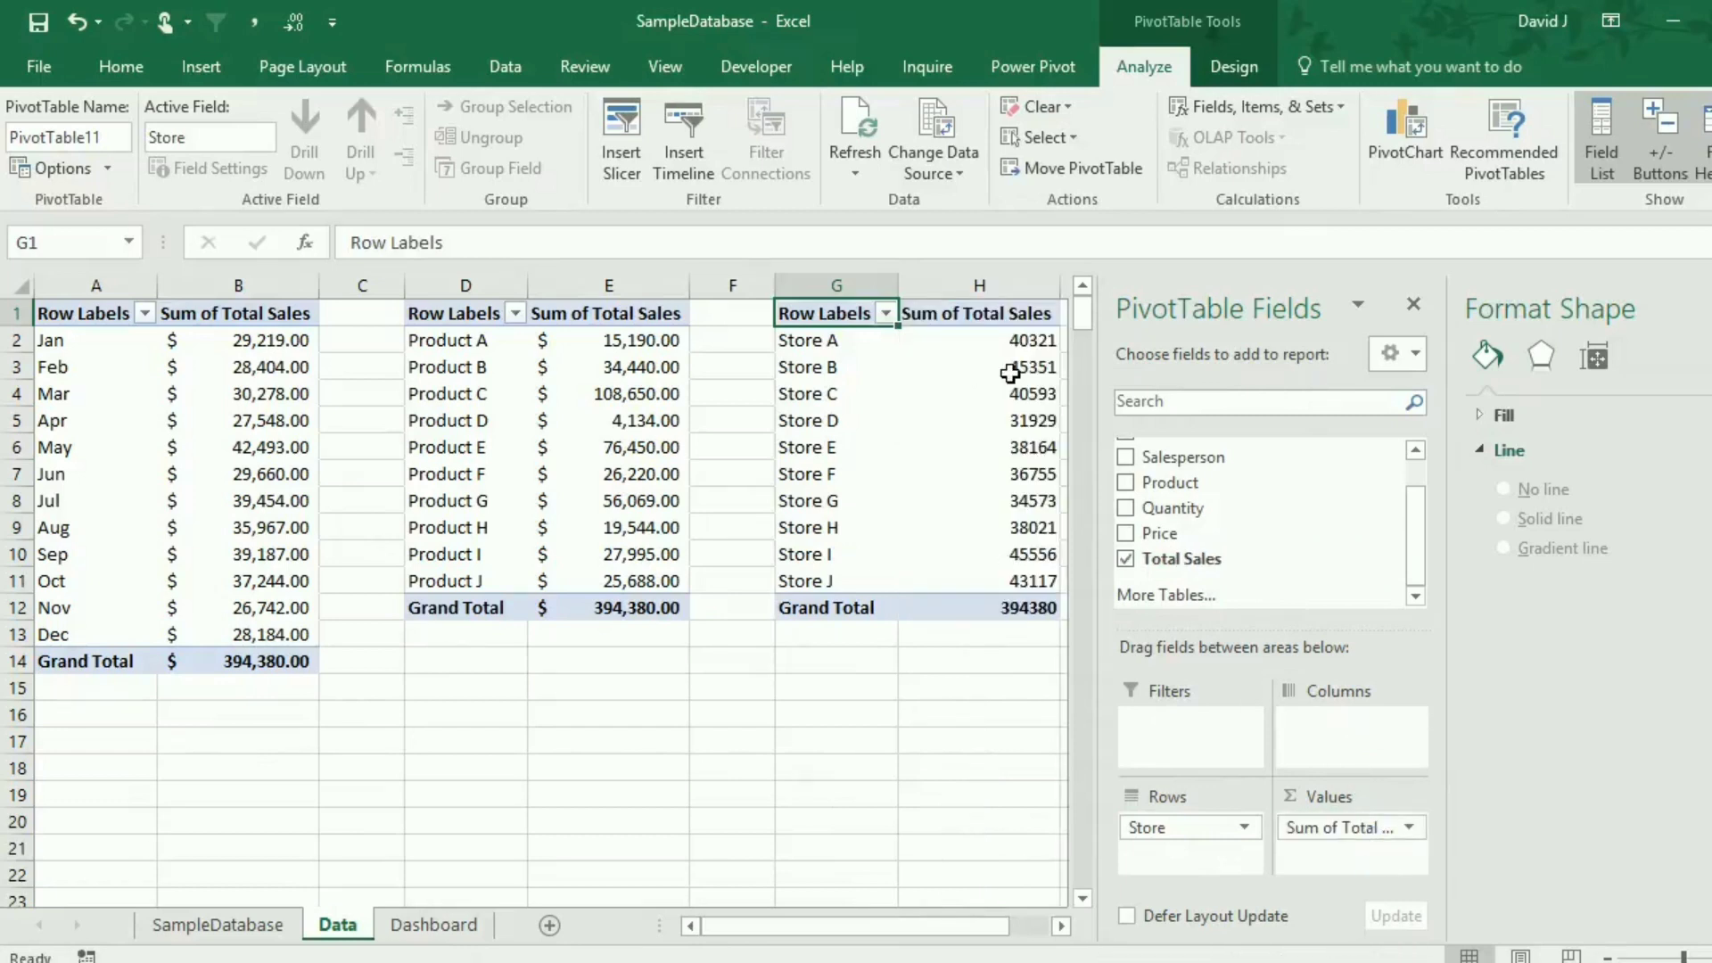
# Apply the Accounting number format to the Sum of Total Sales values in the store PivotTable.
pyautogui.click(995, 366)
pyautogui.rightClick(994, 366)
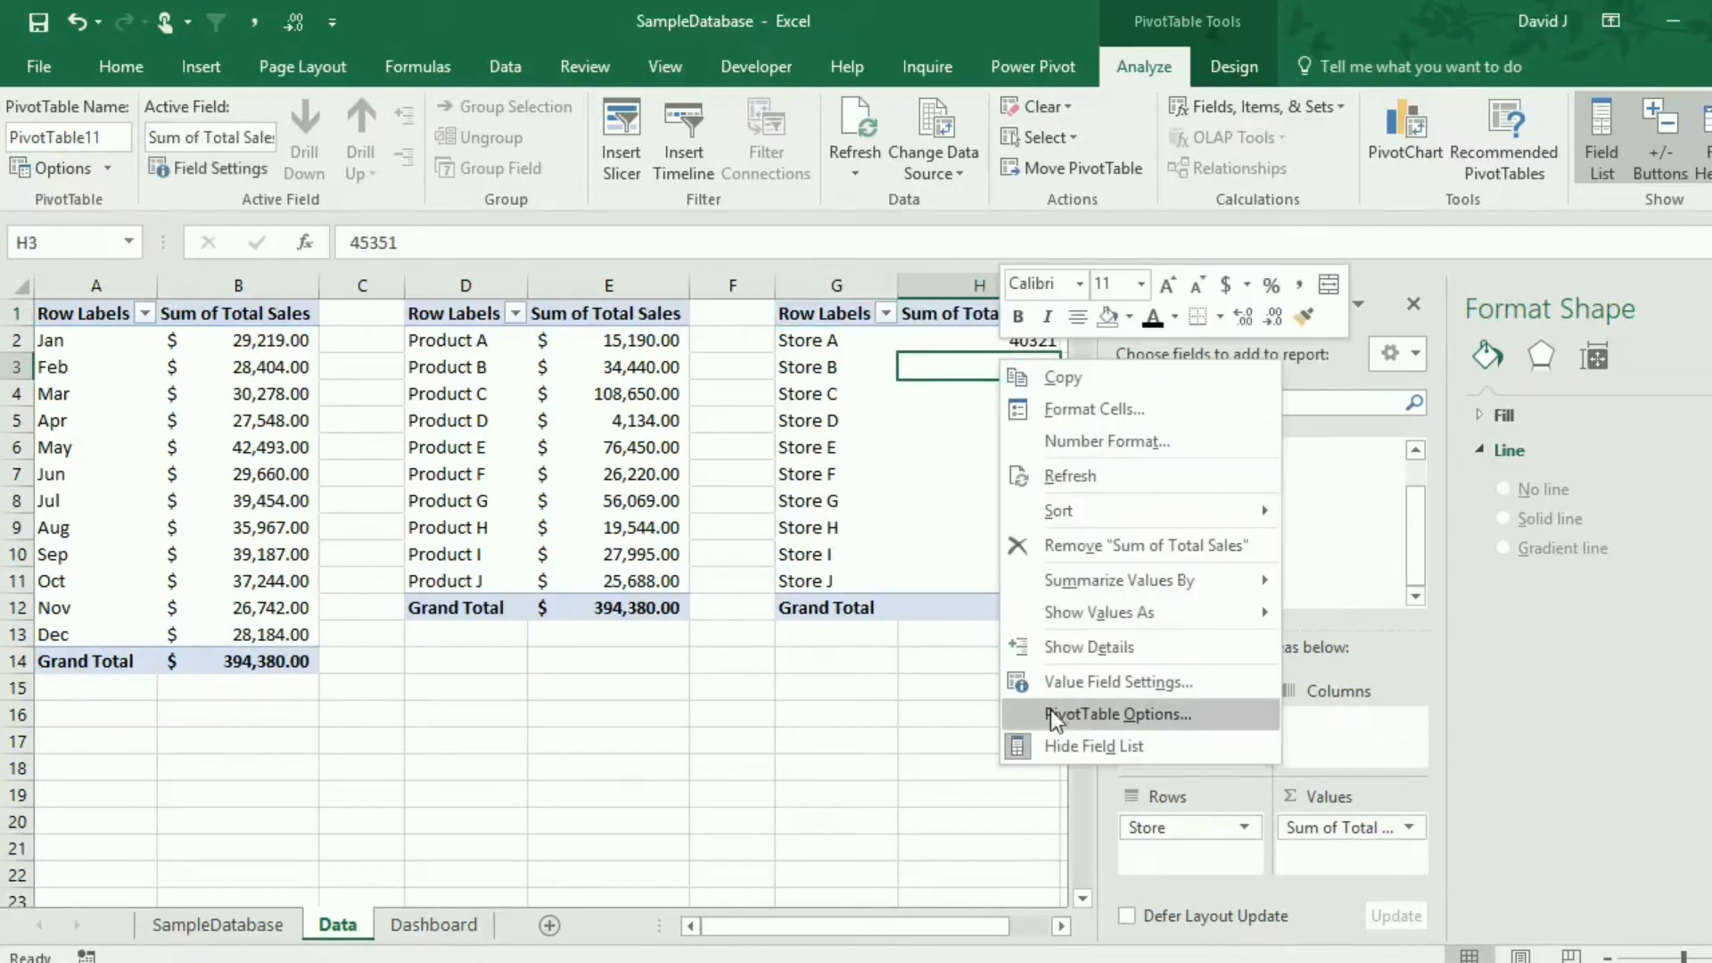
pyautogui.click(1097, 683)
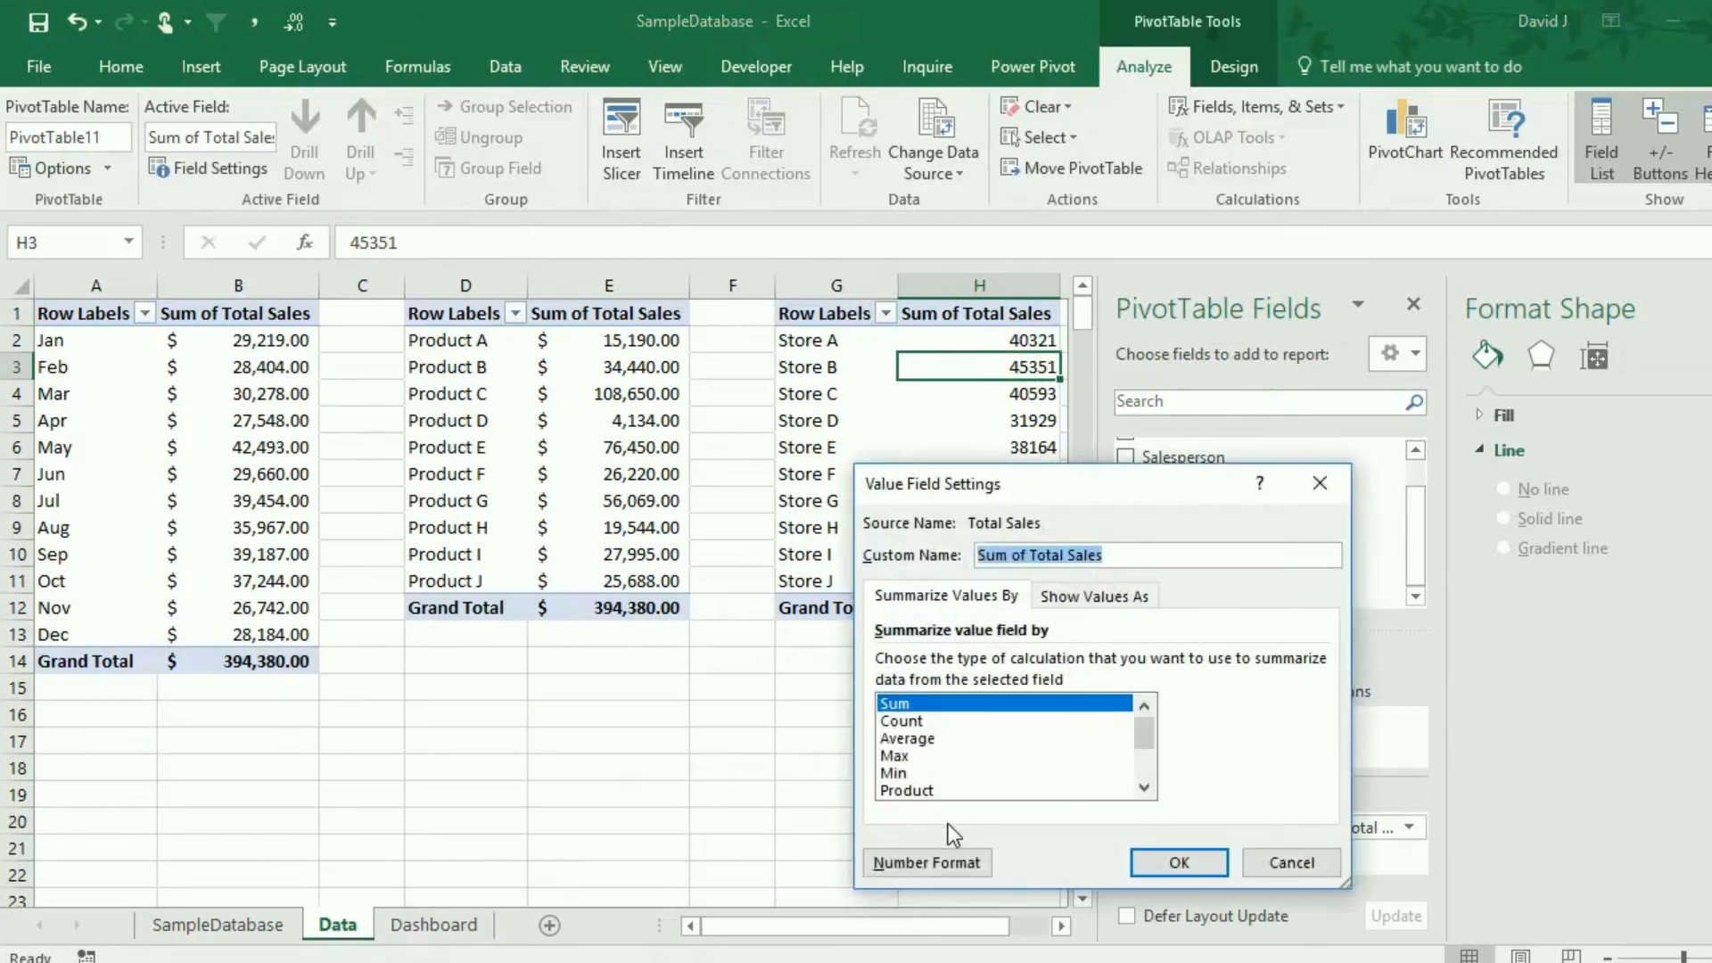
pyautogui.click(928, 863)
pyautogui.click(817, 519)
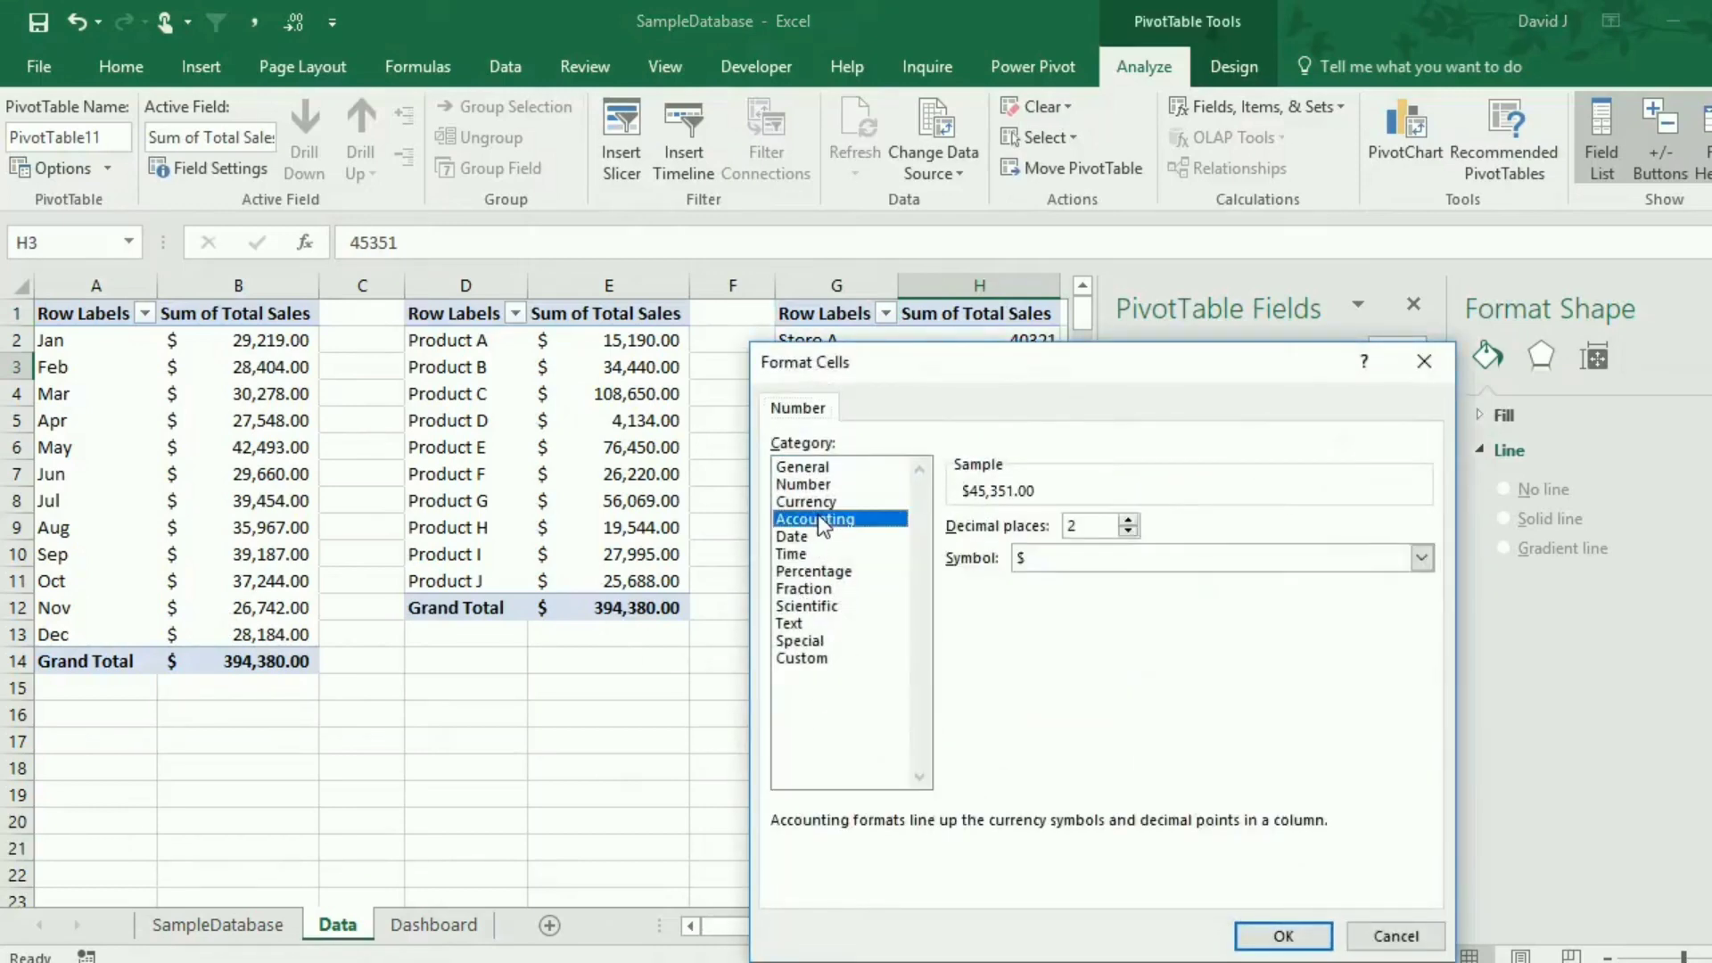
pyautogui.press('Return')
pyautogui.click(1179, 862)
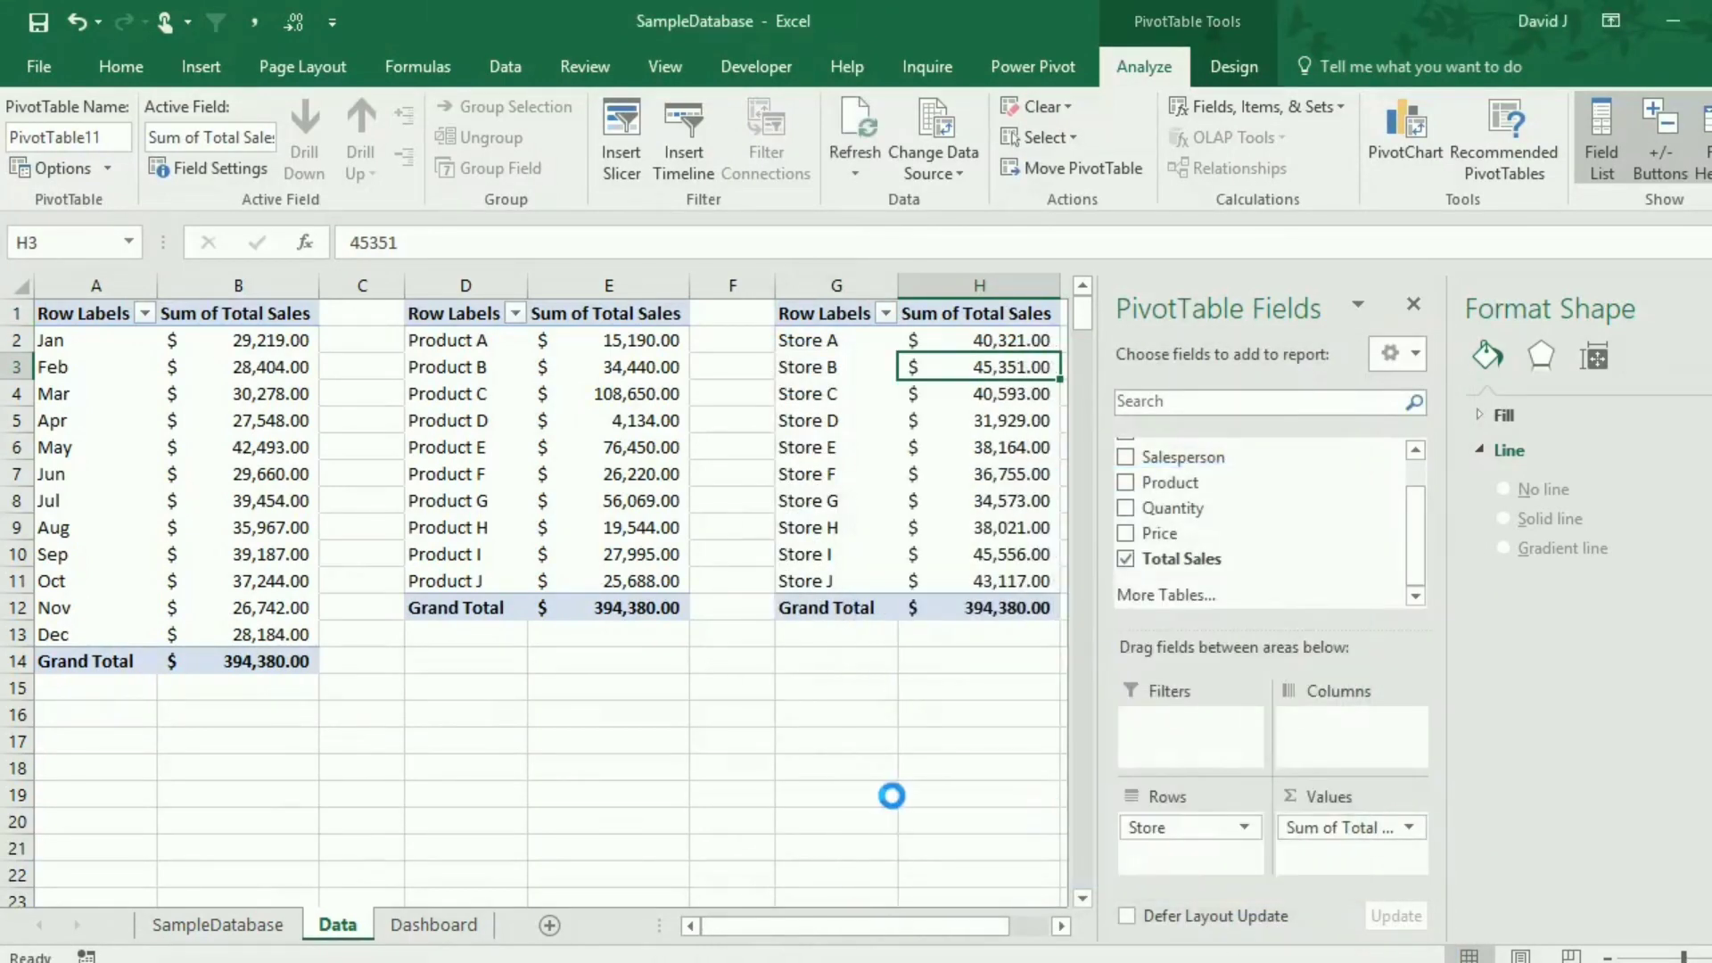
# Insert a bar PivotChart based on the store PivotTable.
pyautogui.click(896, 481)
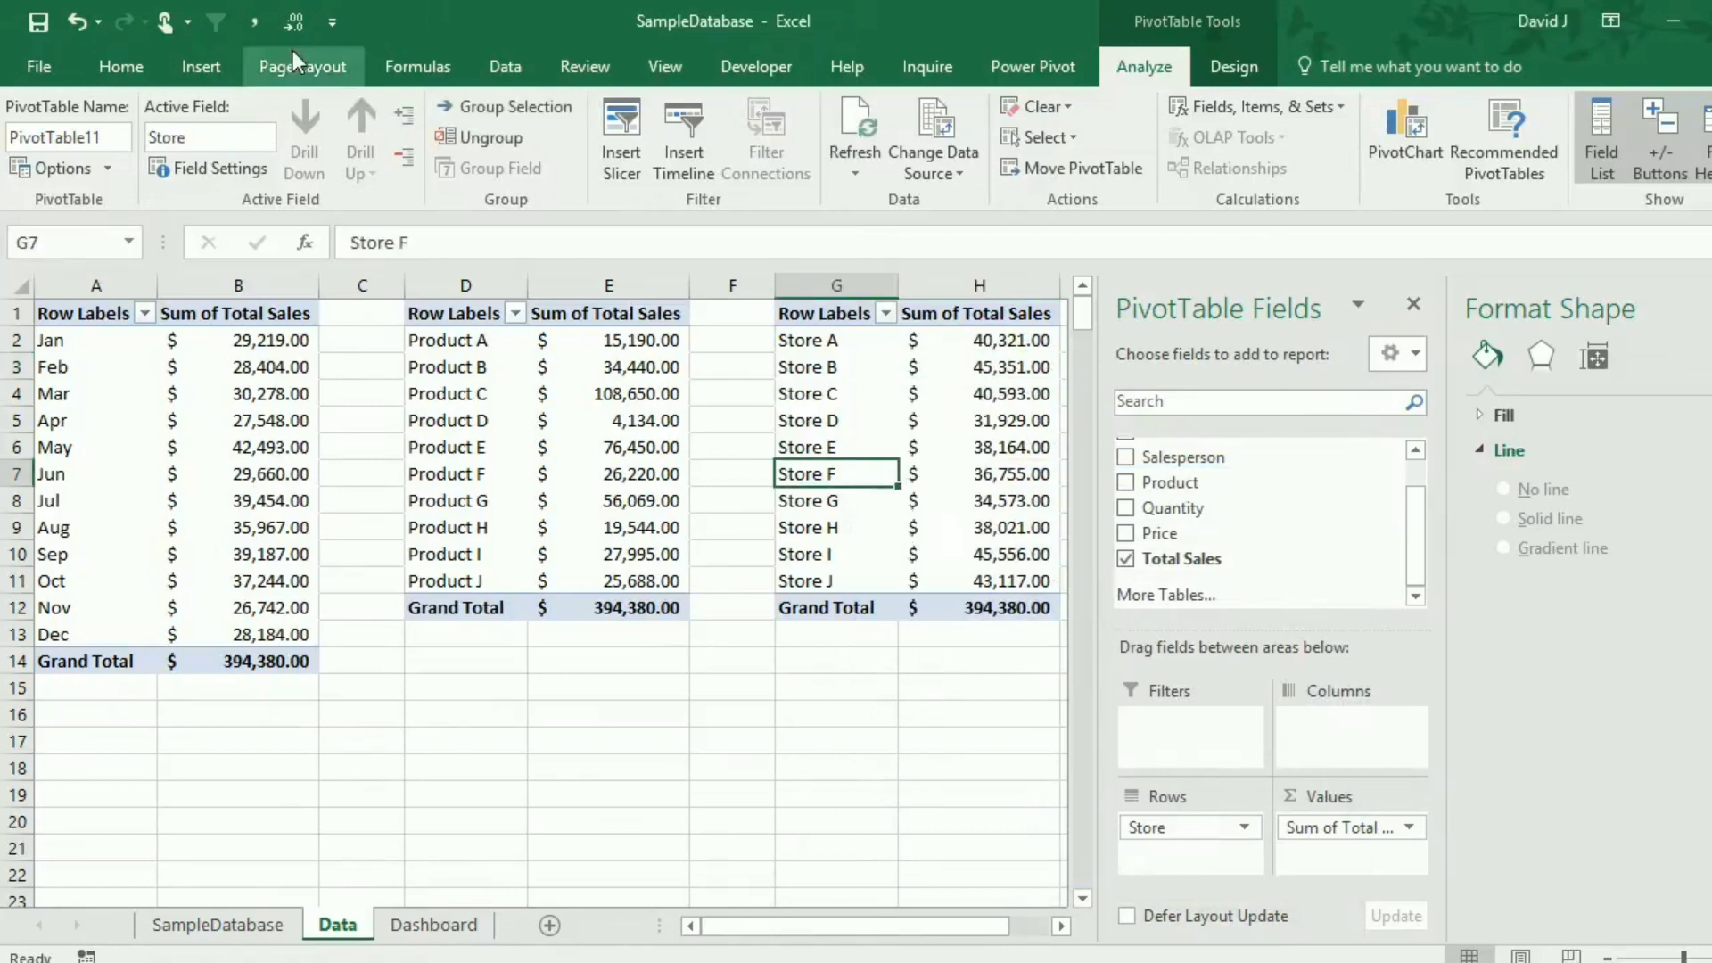
pyautogui.click(1386, 135)
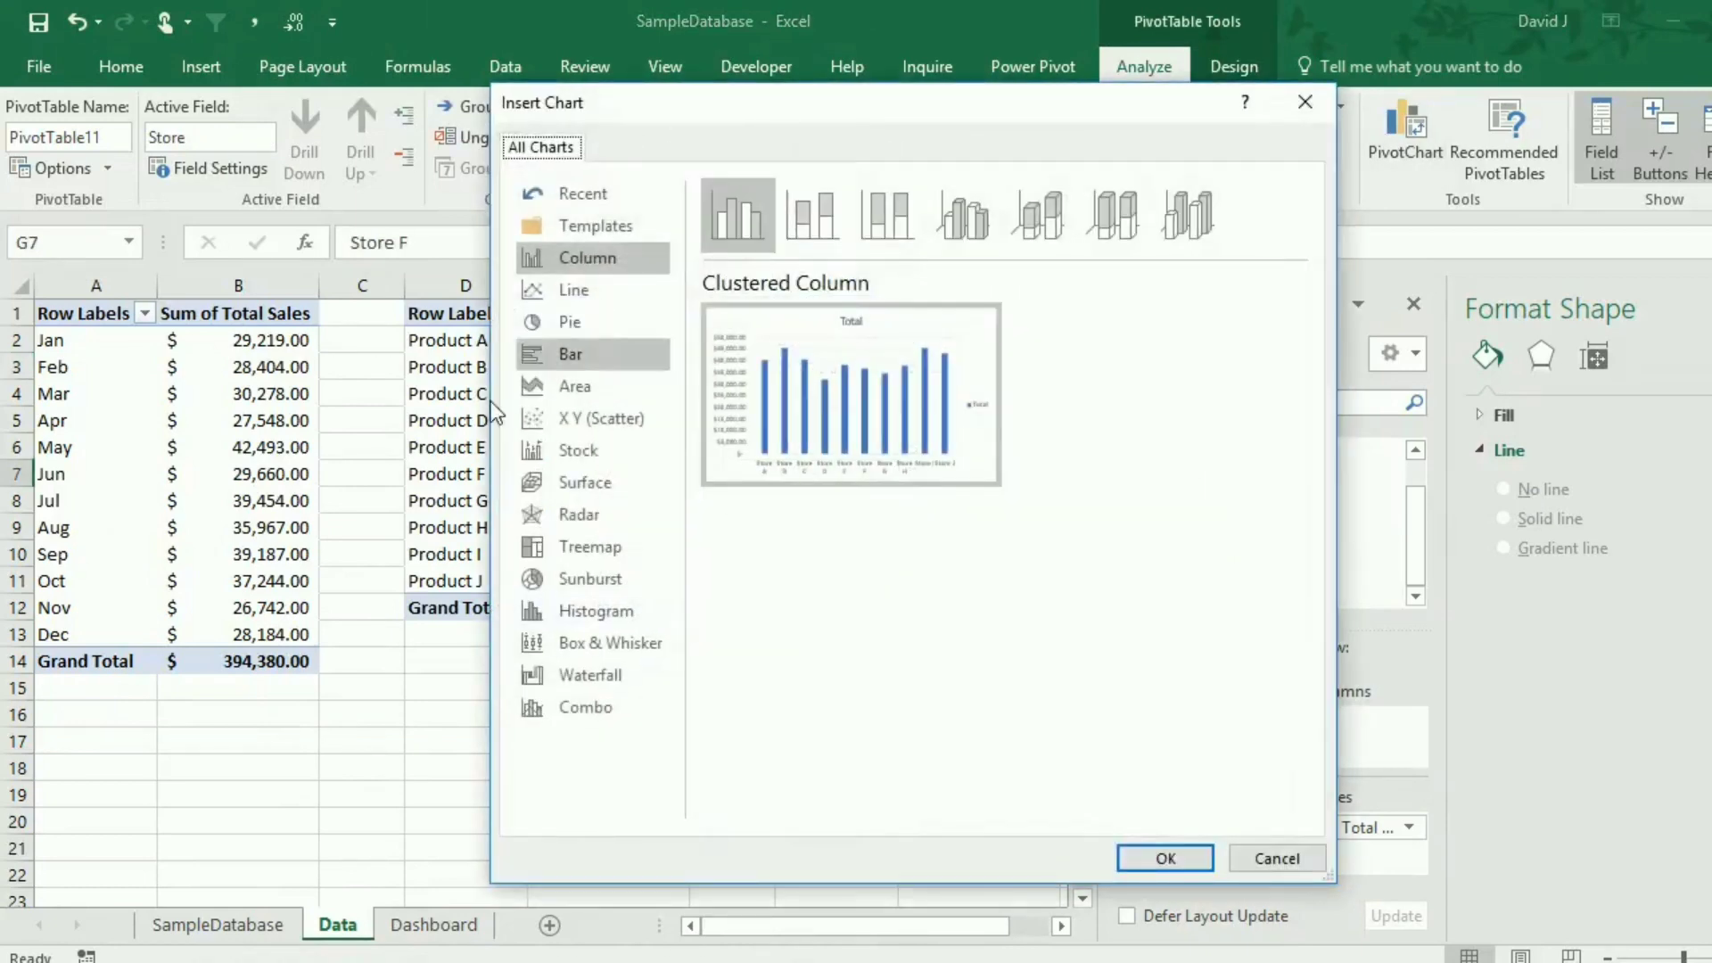
pyautogui.click(594, 351)
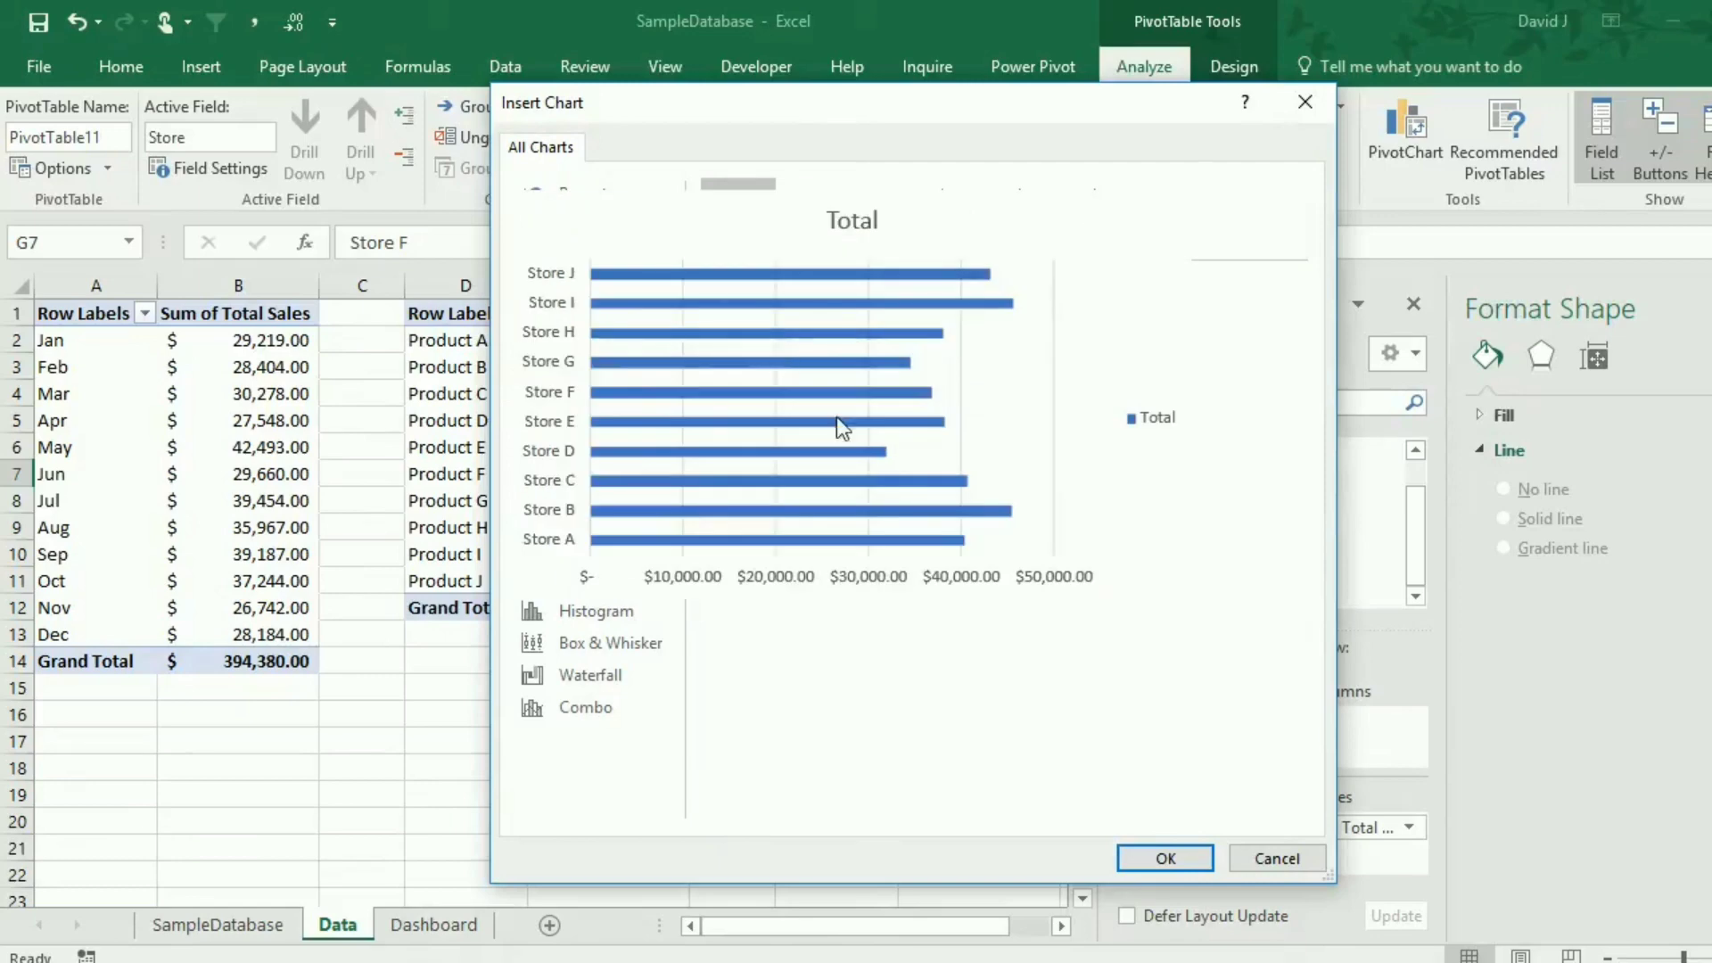
pyautogui.click(1165, 858)
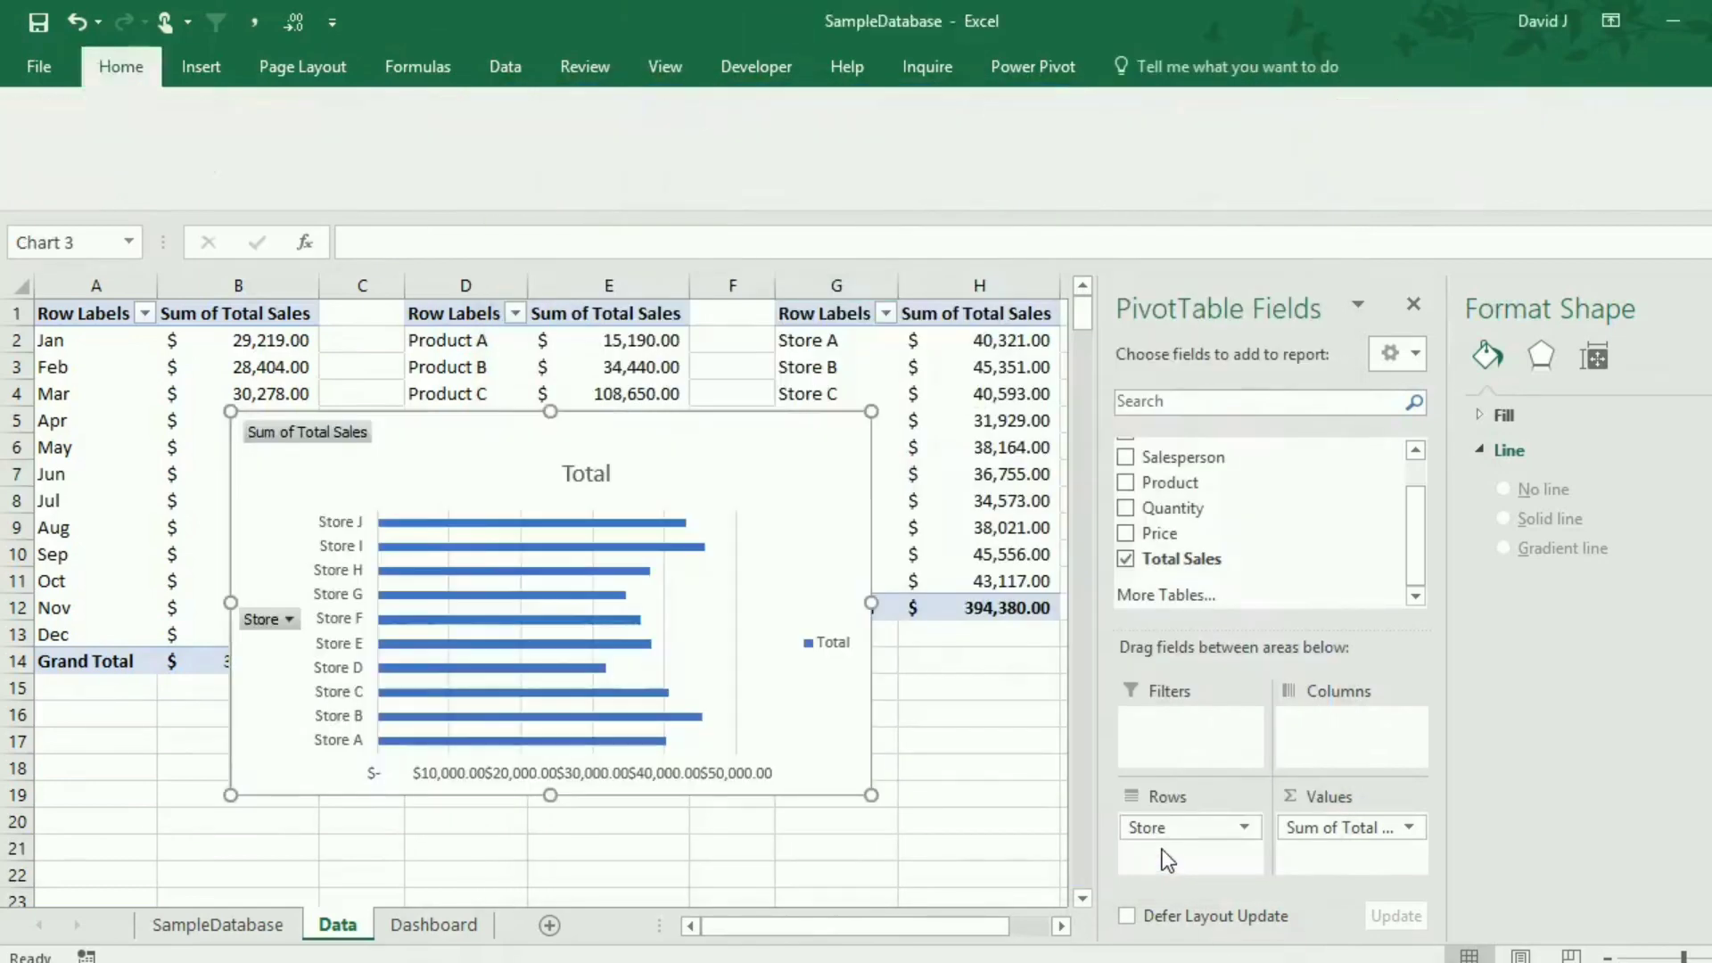
# Move the store bar chart to the Dashboard sheet and place it below the Total Sales column chart, starting around cell B18.
pyautogui.click(431, 923)
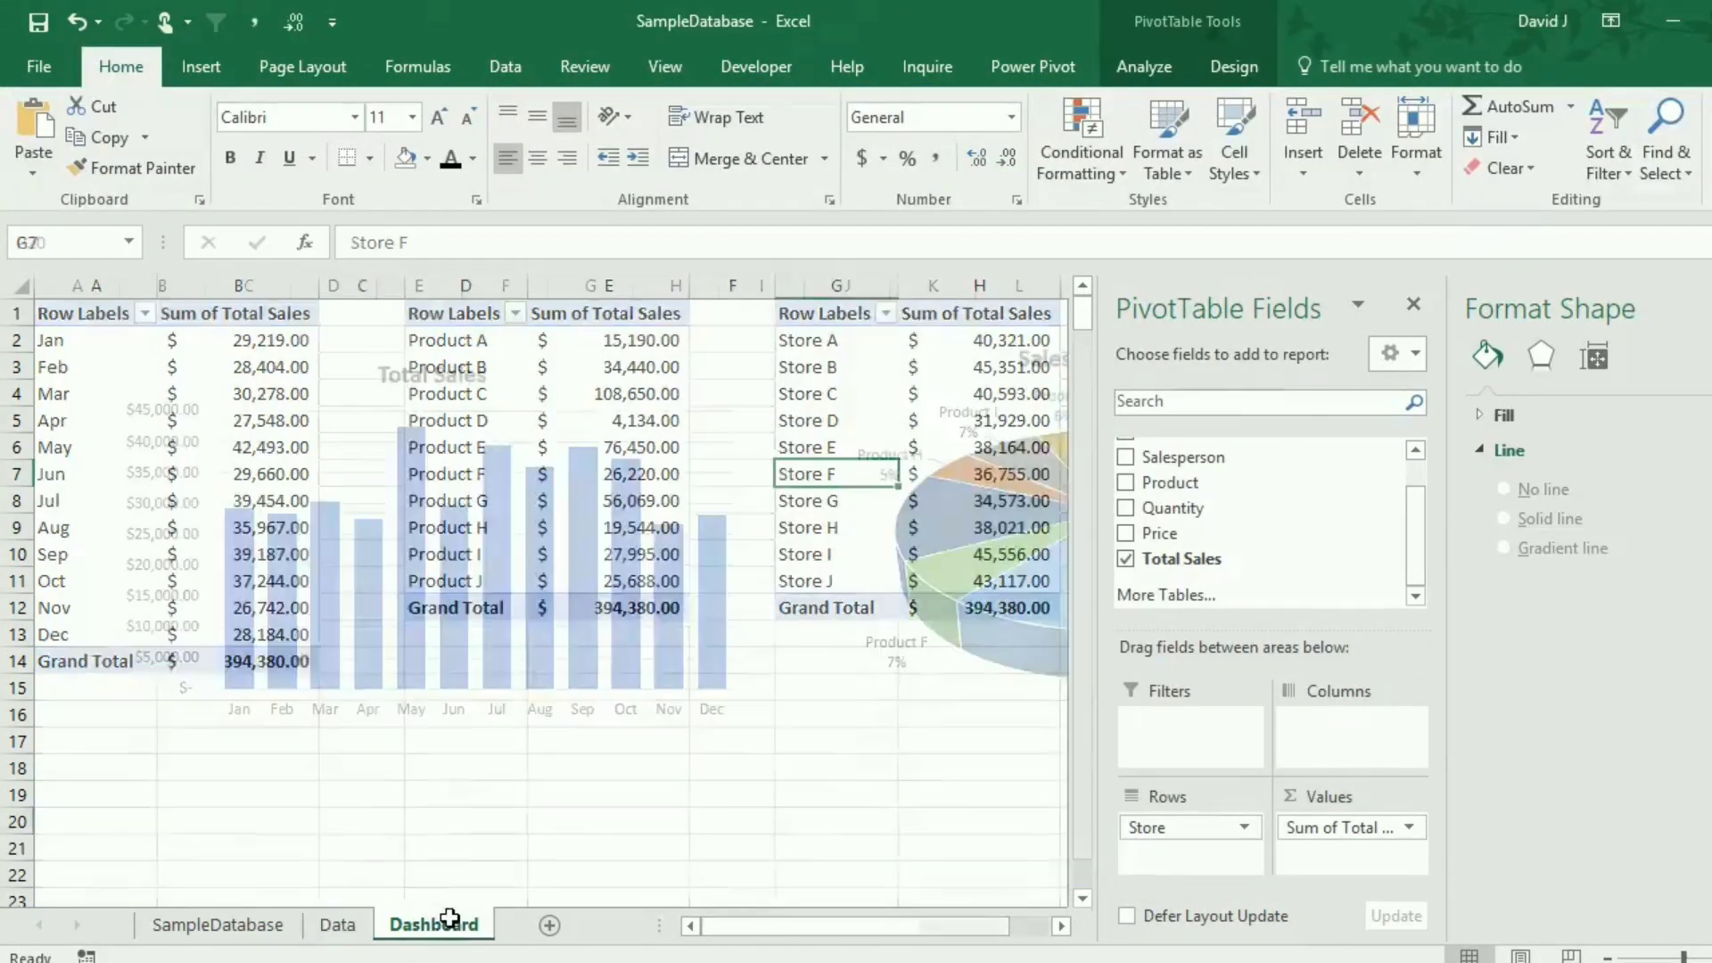
pyautogui.click(470, 854)
pyautogui.hotkey('ctrl', 'v')
pyautogui.scroll(-5, 612, 566)
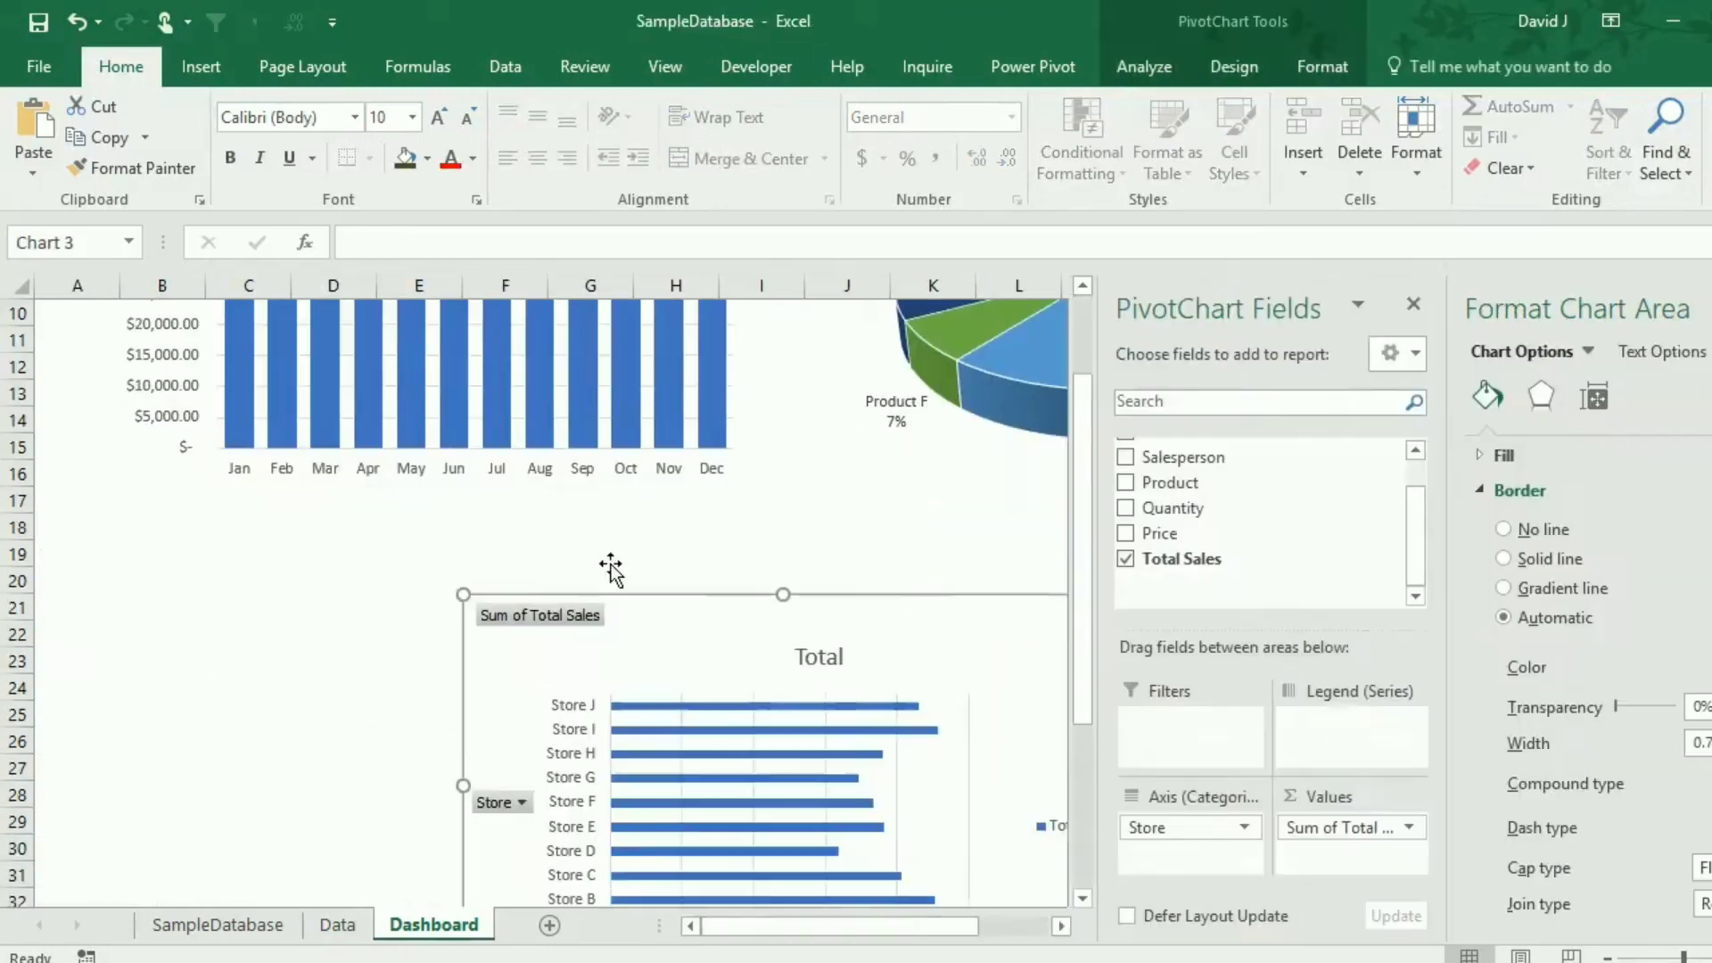
pyautogui.moveTo(685, 481); pyautogui.dragTo(334, 398)
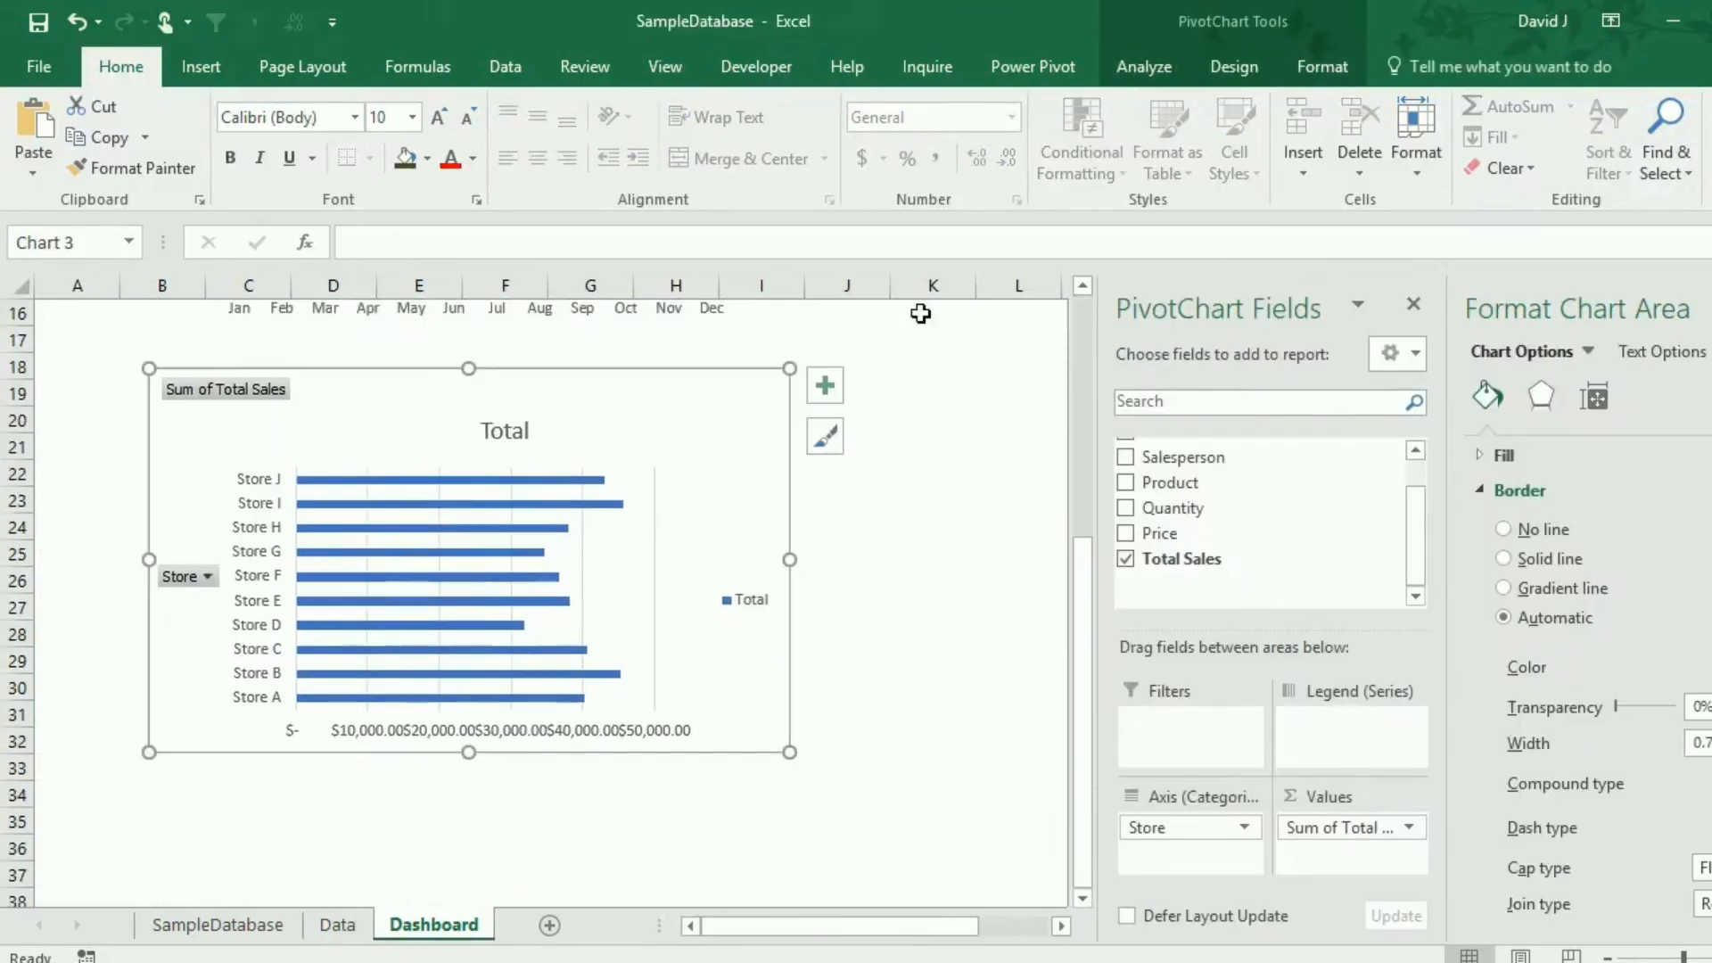
# Hide all field buttons on the store bar chart and set the gap width of its bars to 50%.
pyautogui.click(1149, 79)
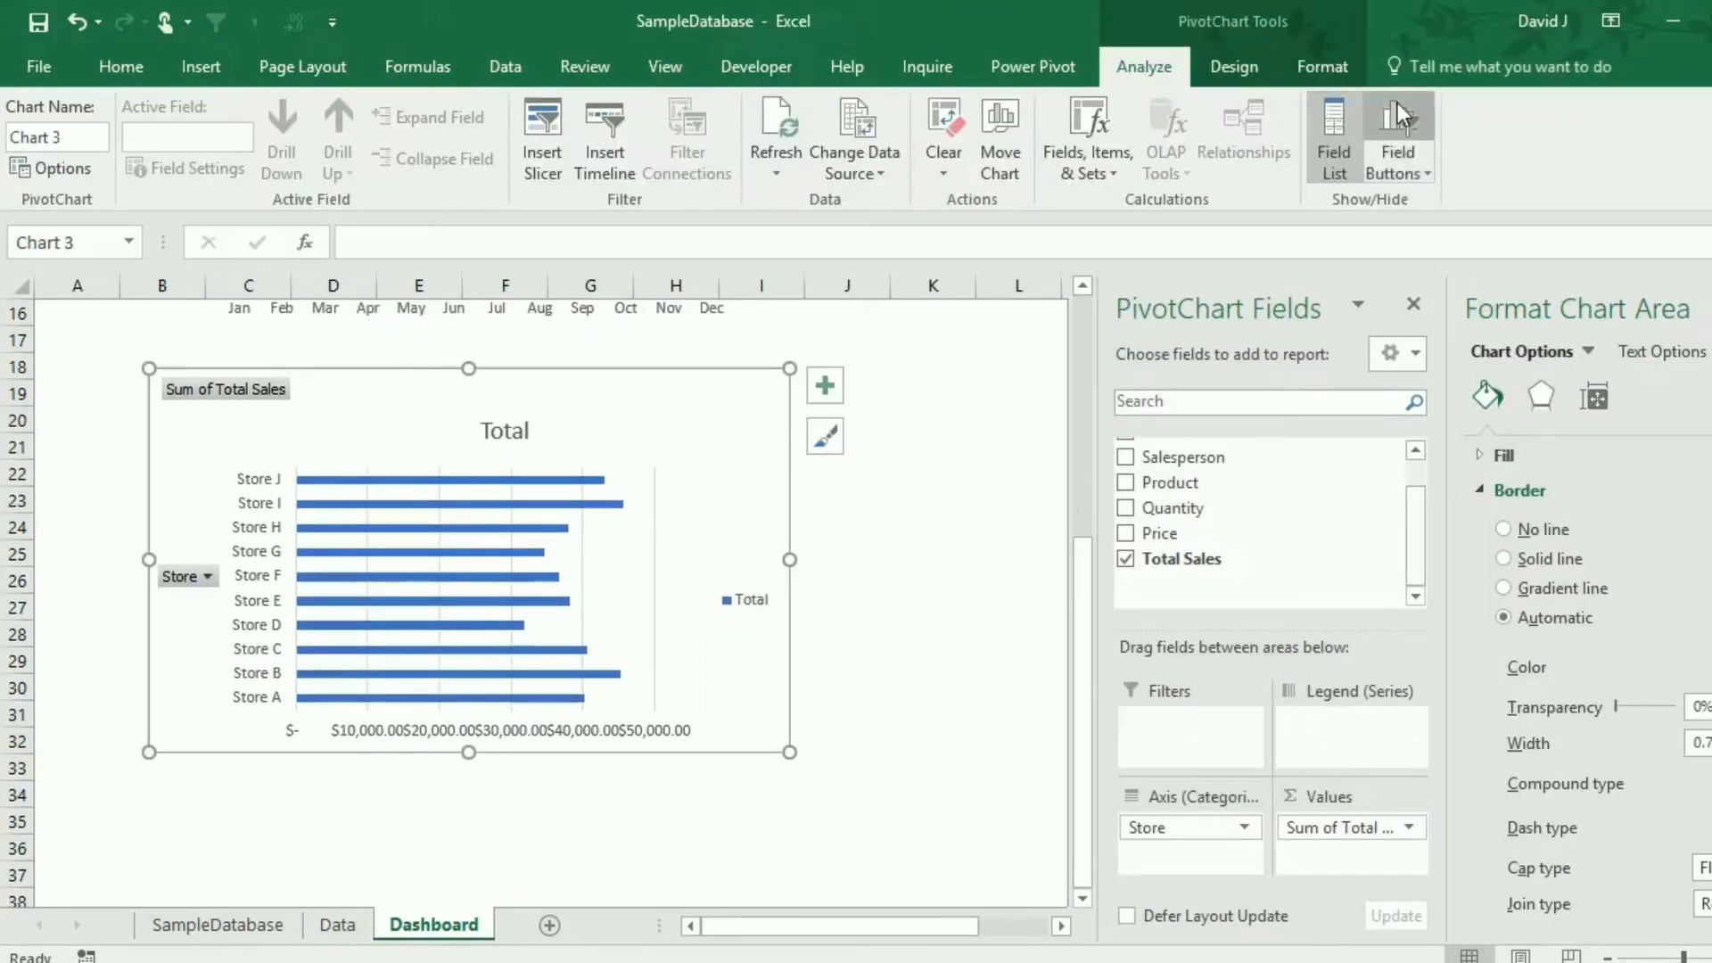
pyautogui.click(1399, 107)
pyautogui.click(239, 528)
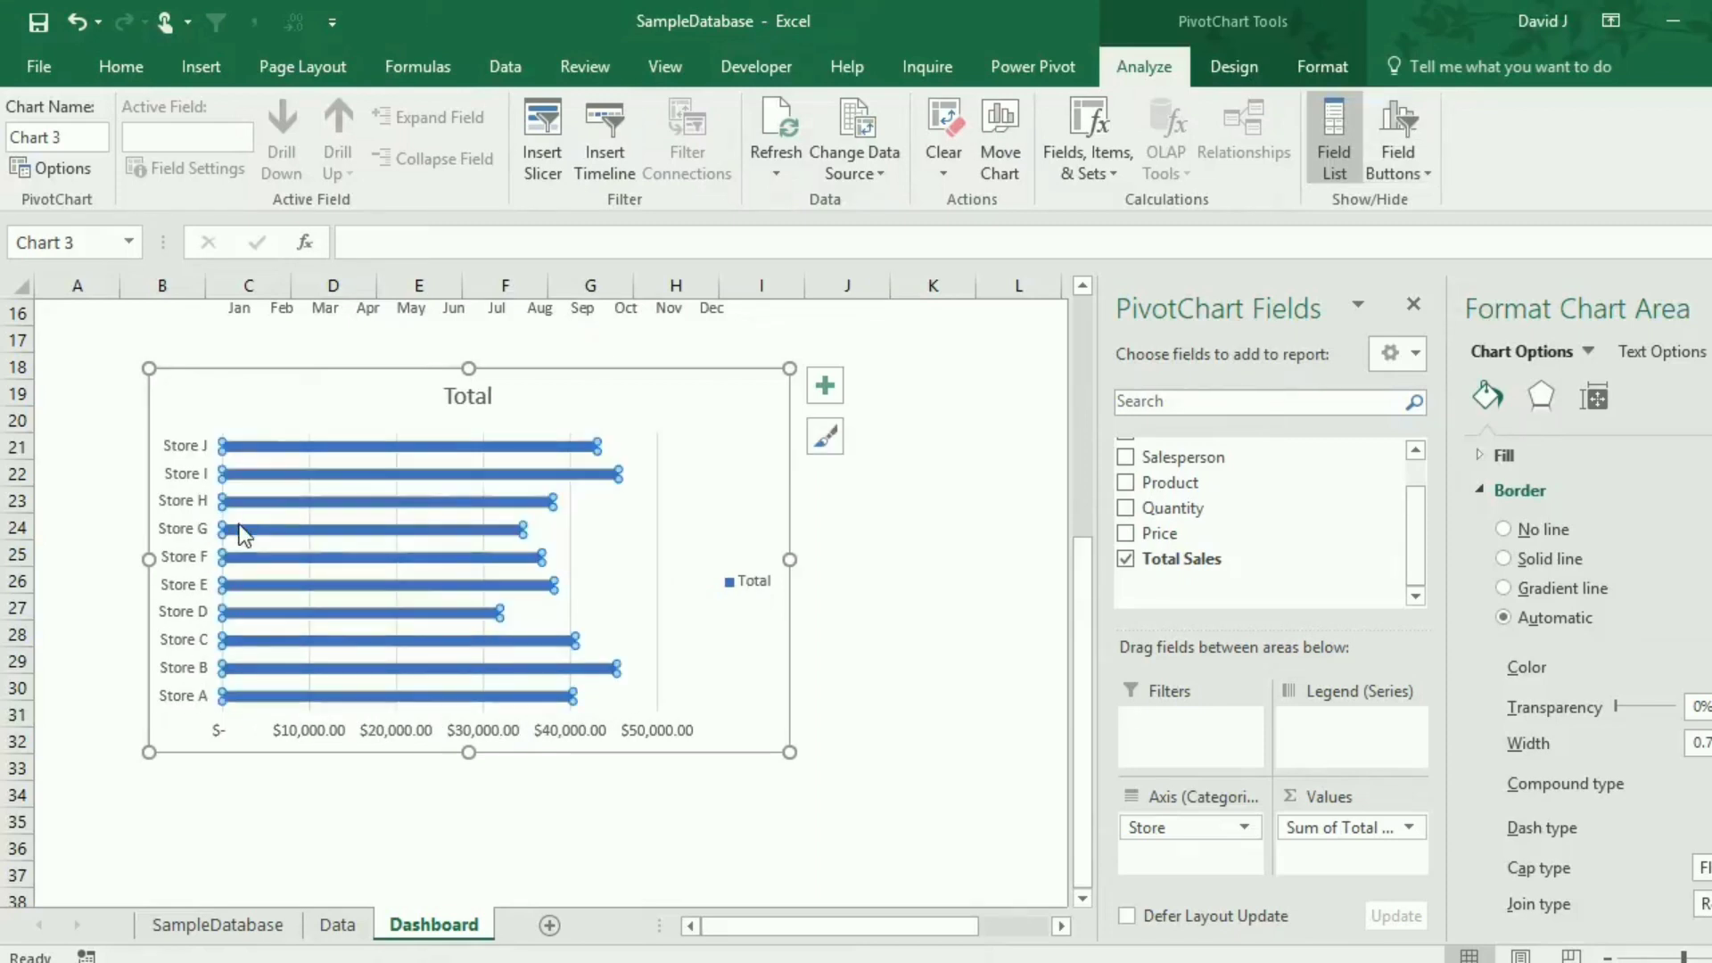
pyautogui.rightClick(239, 527)
pyautogui.click(309, 842)
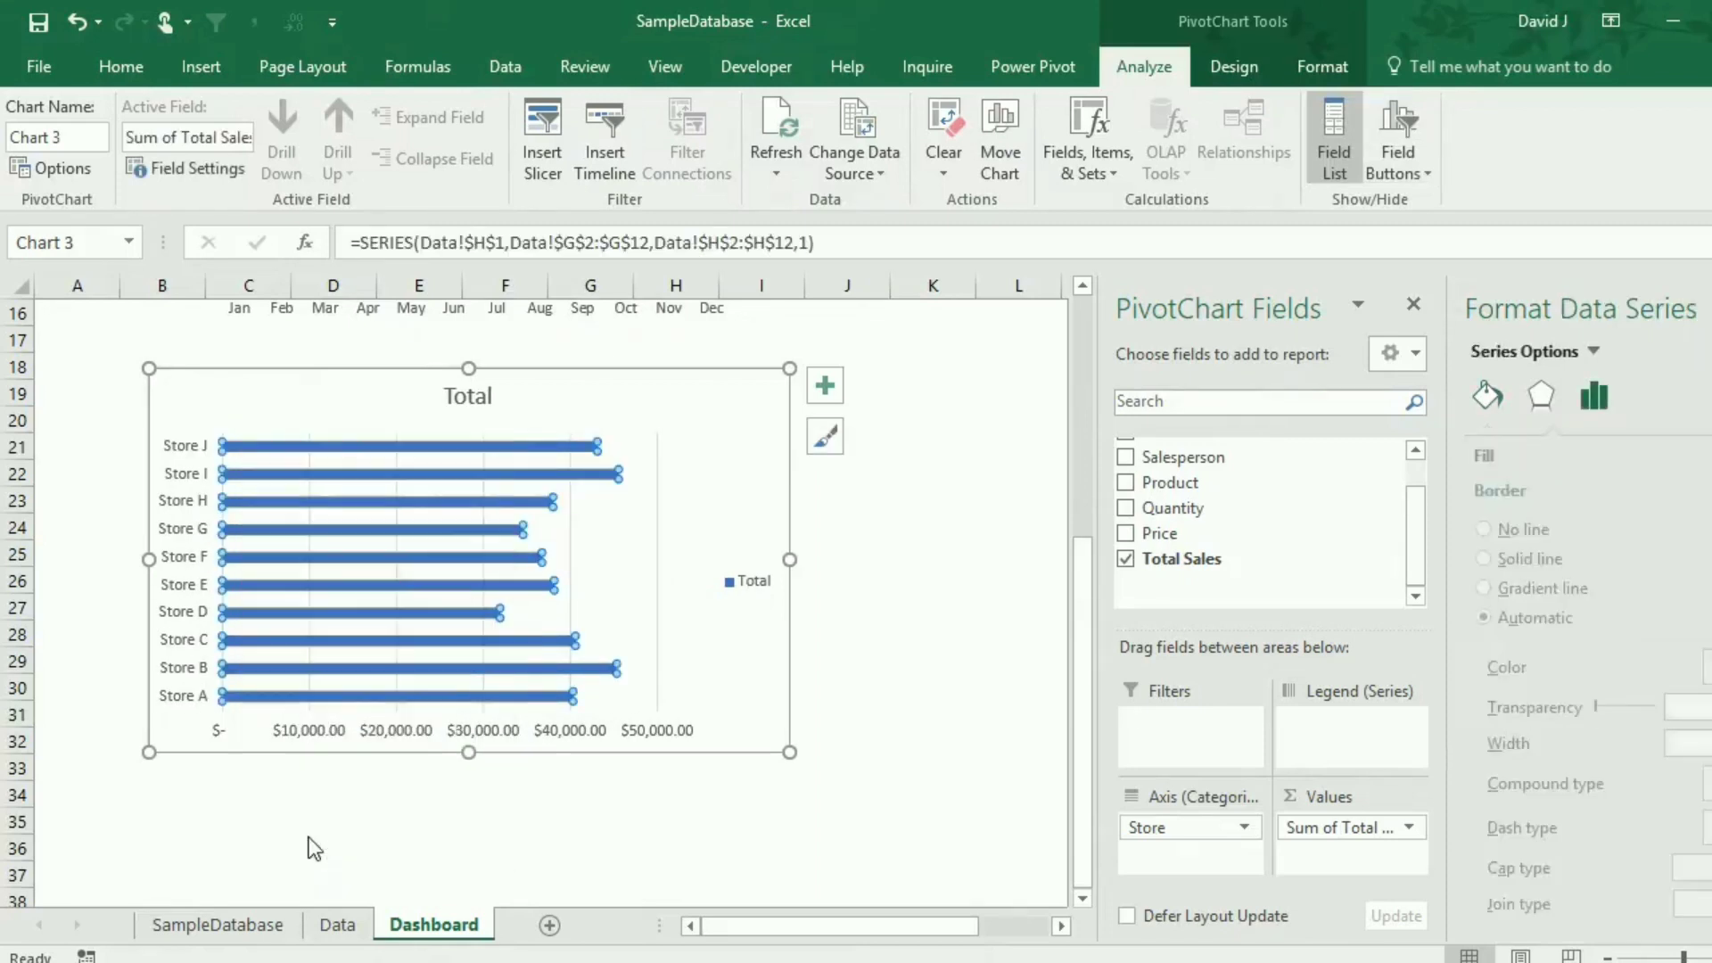
pyautogui.doubleClick(1707, 619)
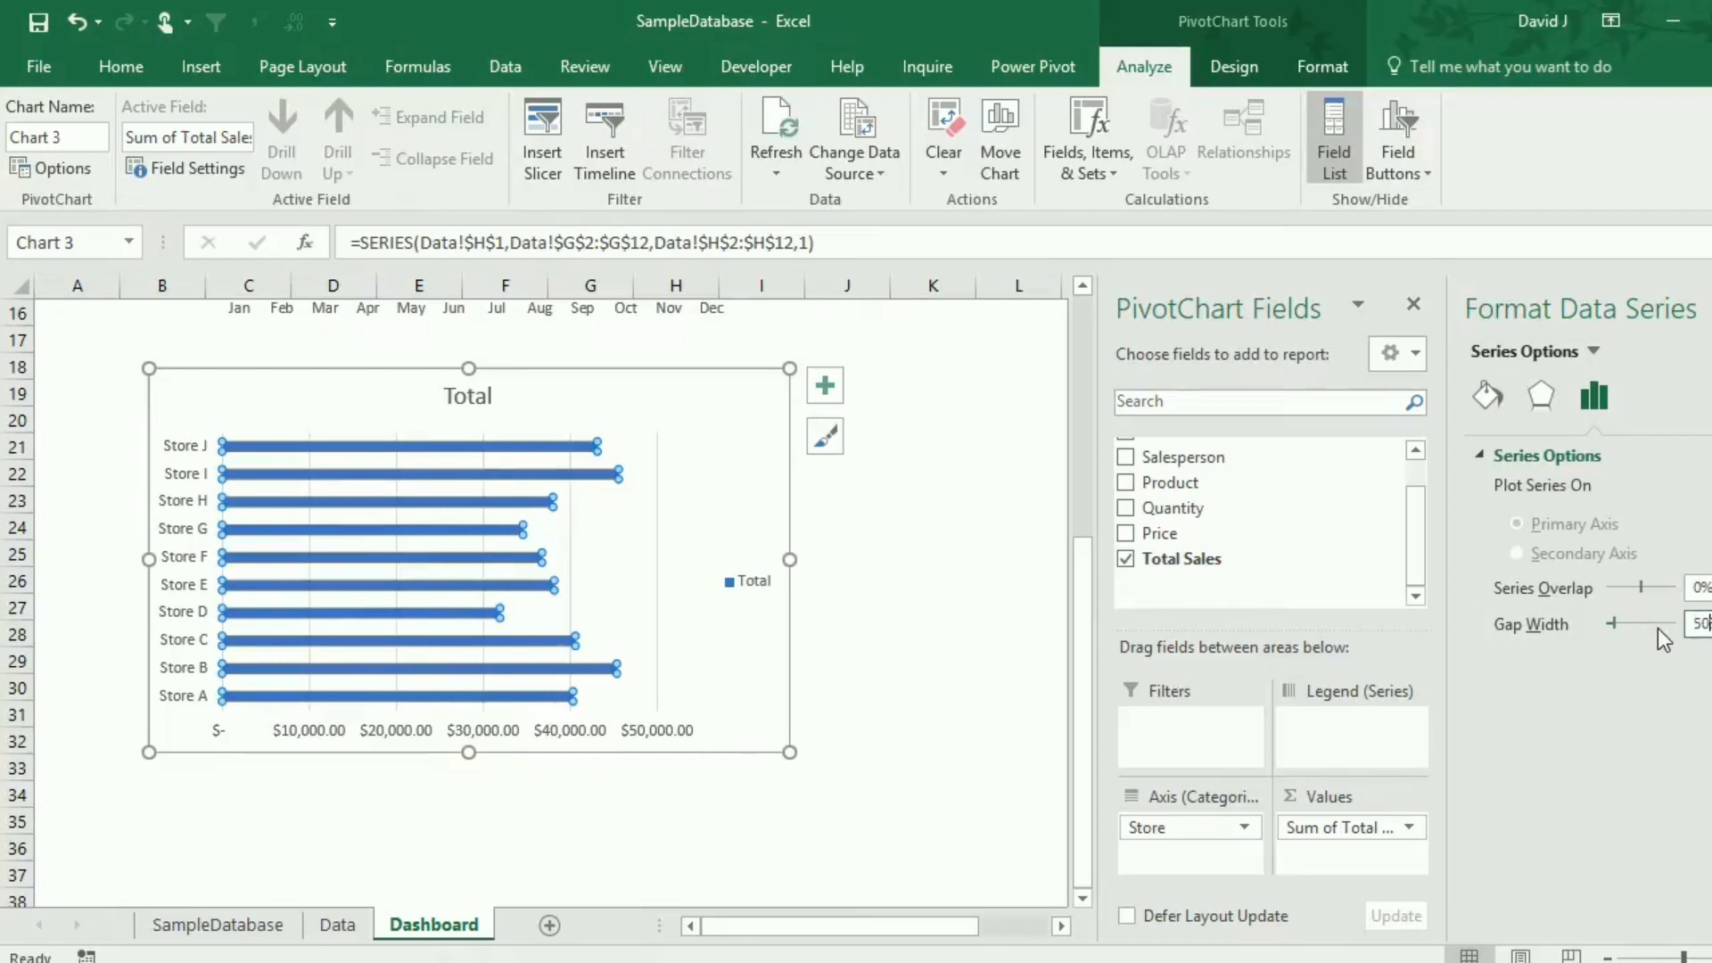
pyautogui.write('50')
pyautogui.press('Return')
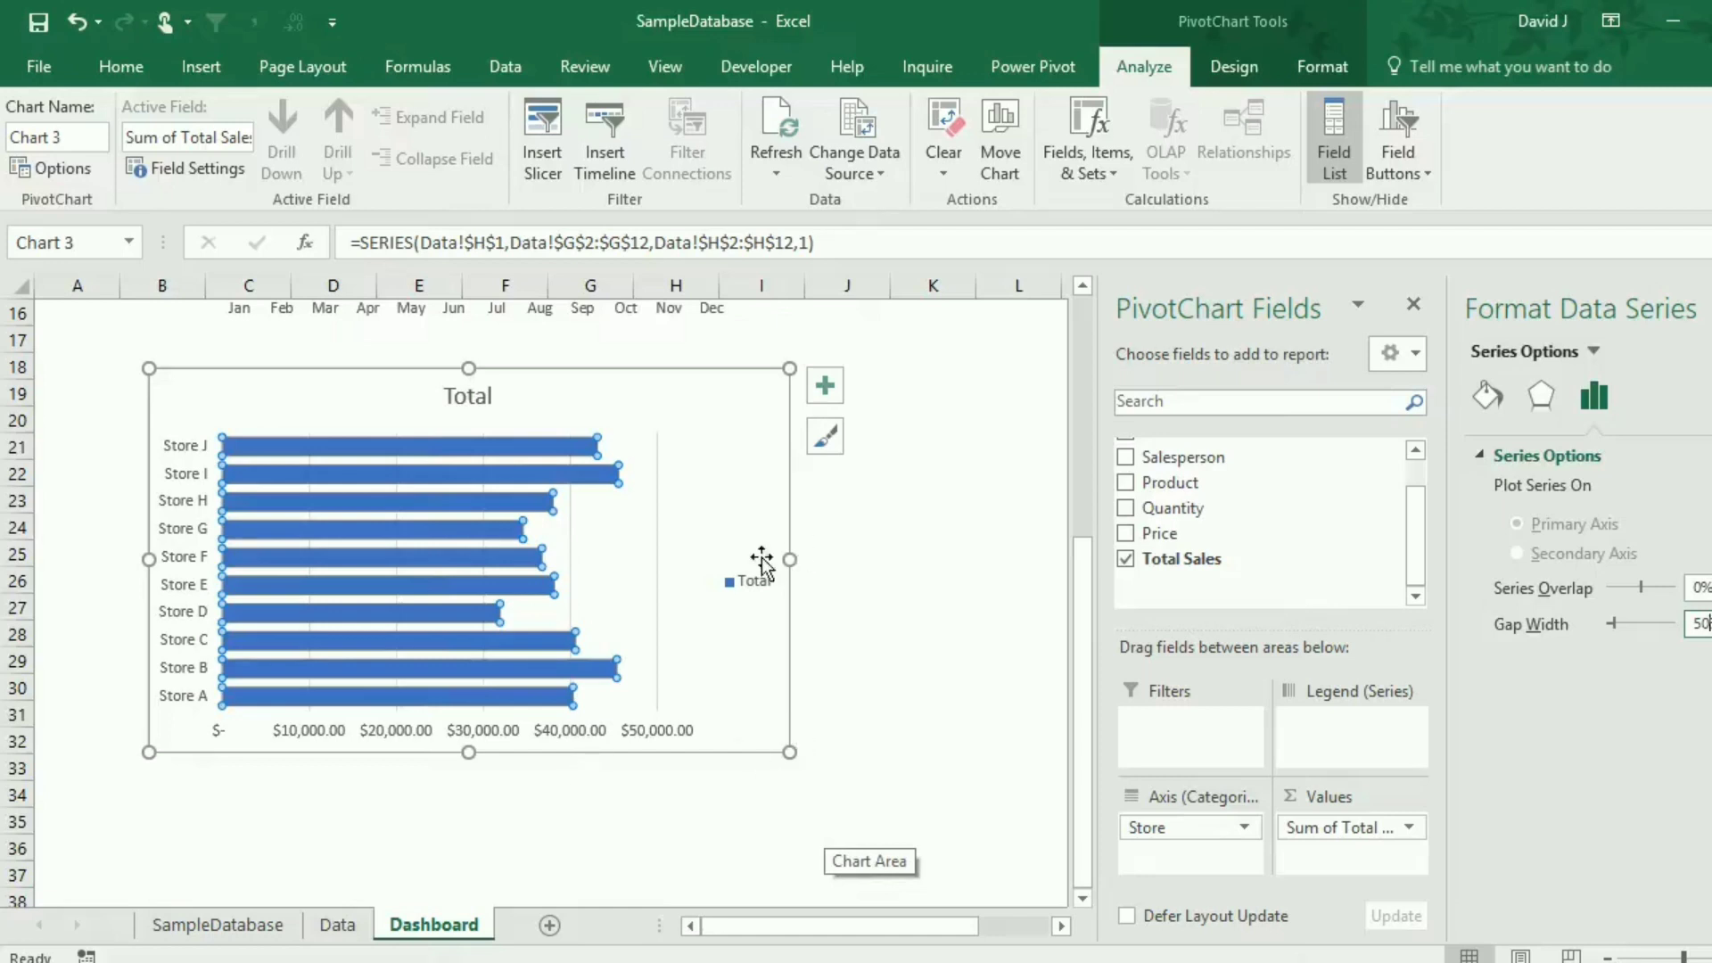
# Delete the legend of the store bar chart and set its chart area border to No line.
pyautogui.click(749, 585)
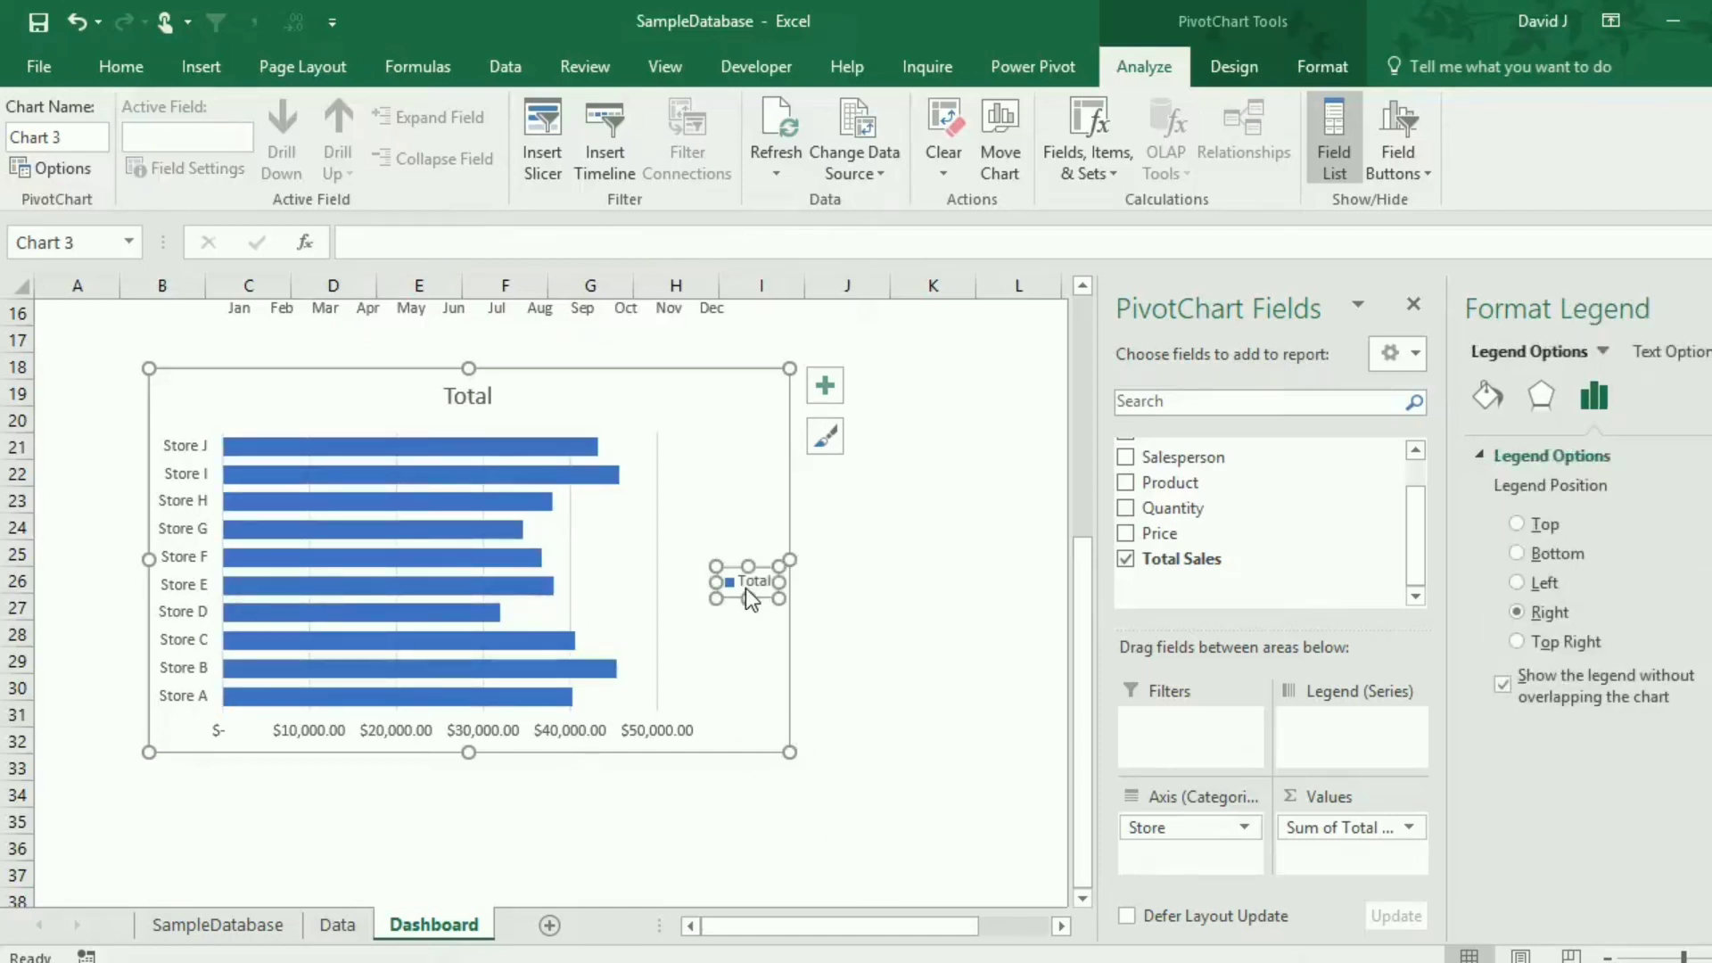
pyautogui.press('Delete')
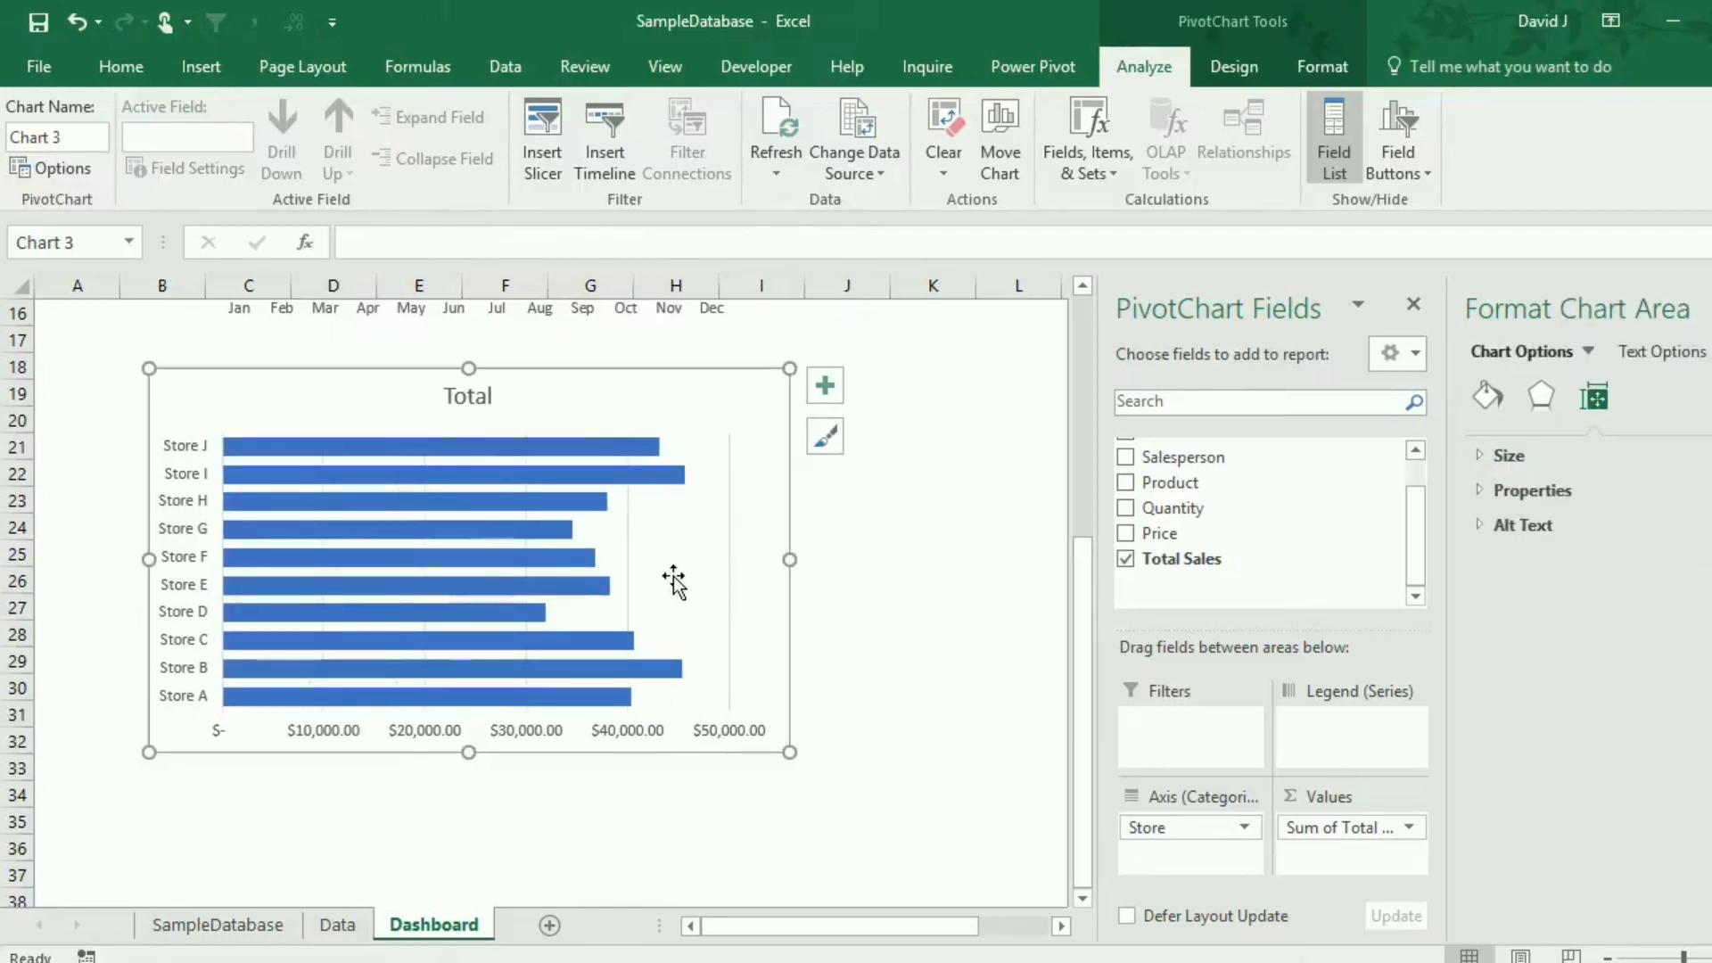
pyautogui.scroll(1, 673, 582)
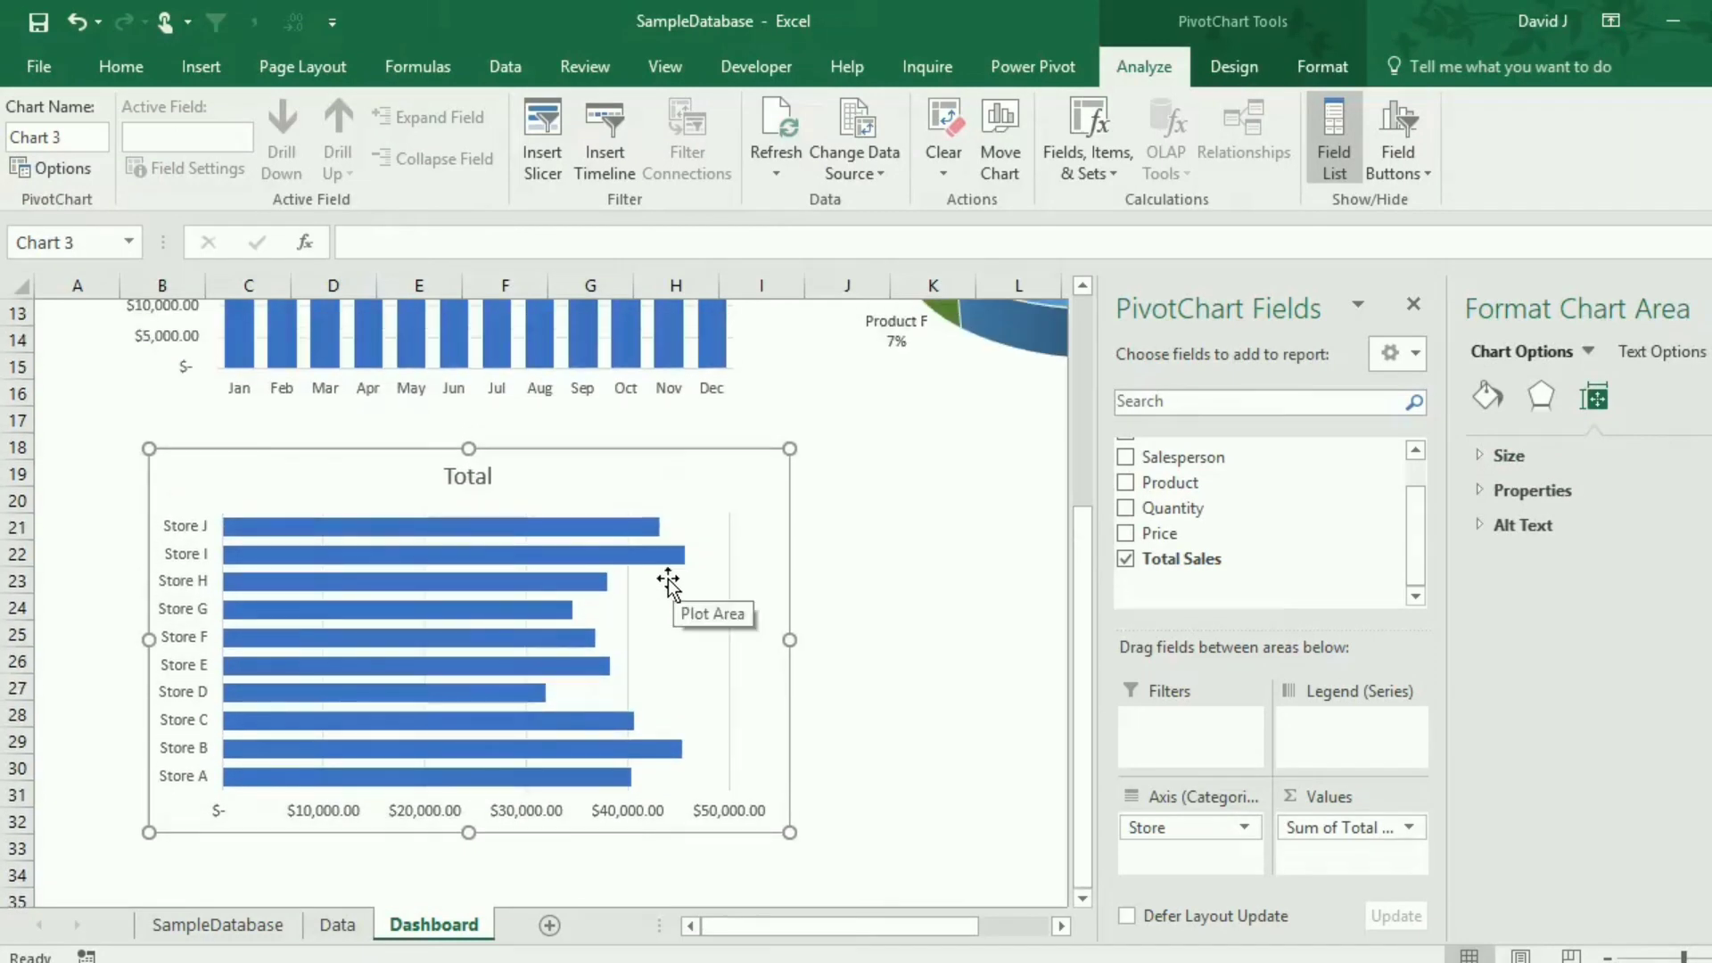
pyautogui.click(1490, 398)
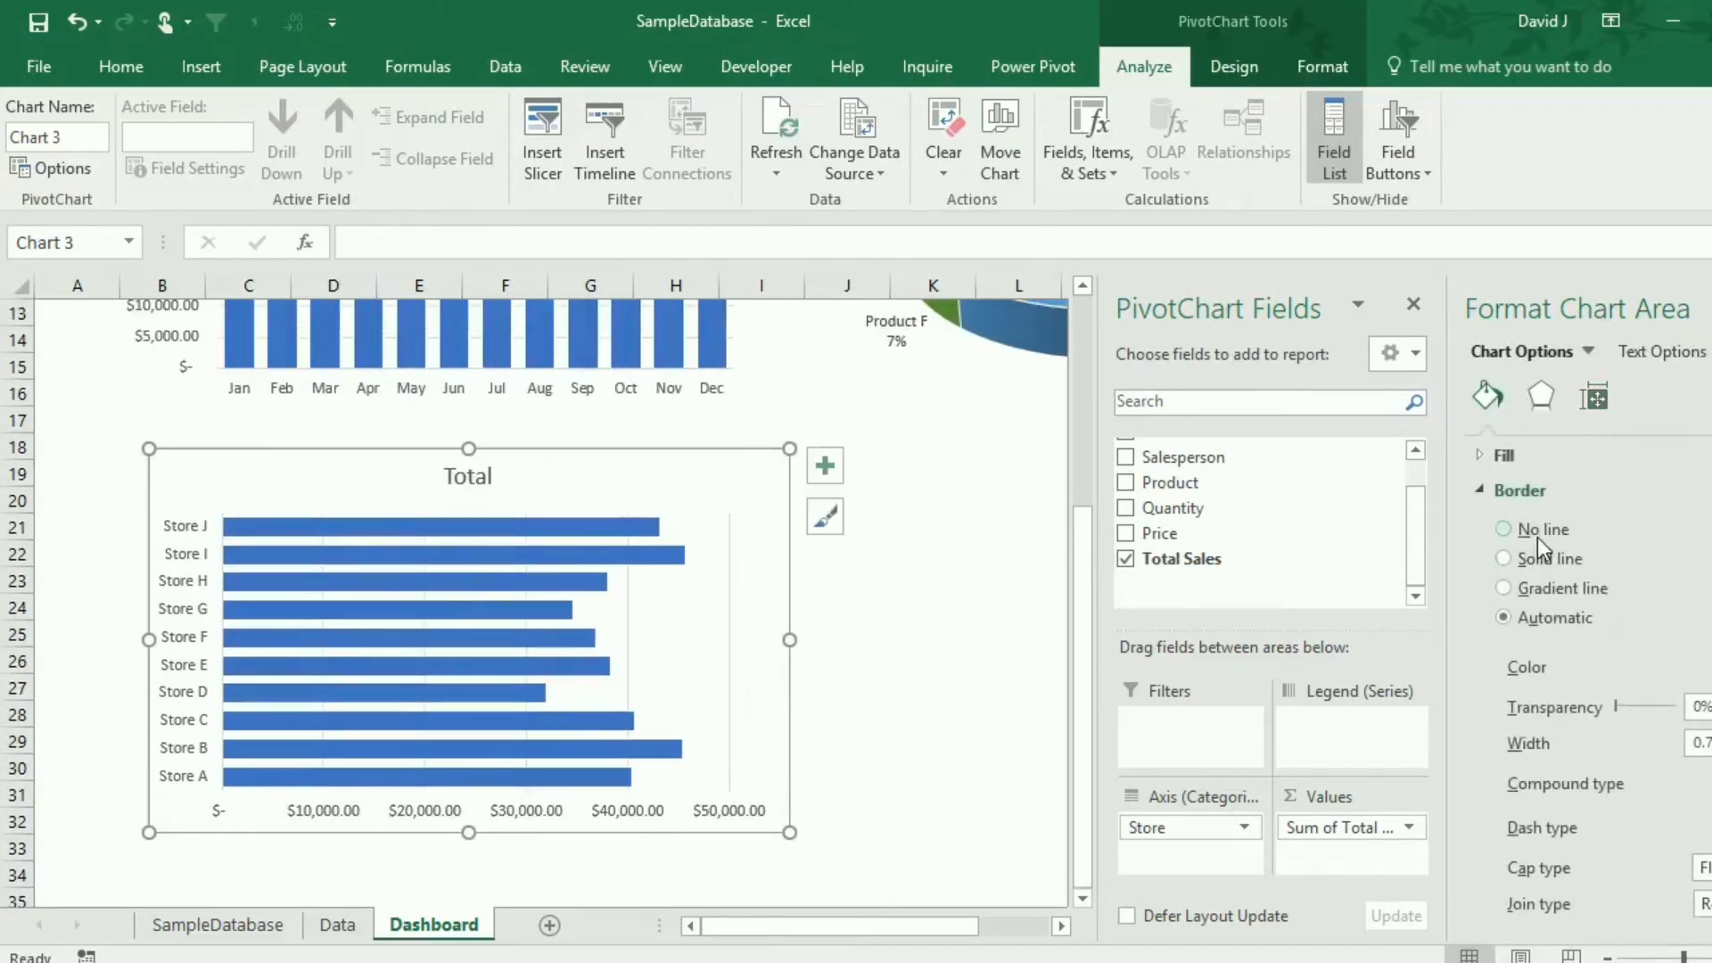
pyautogui.click(1537, 531)
pyautogui.click(896, 654)
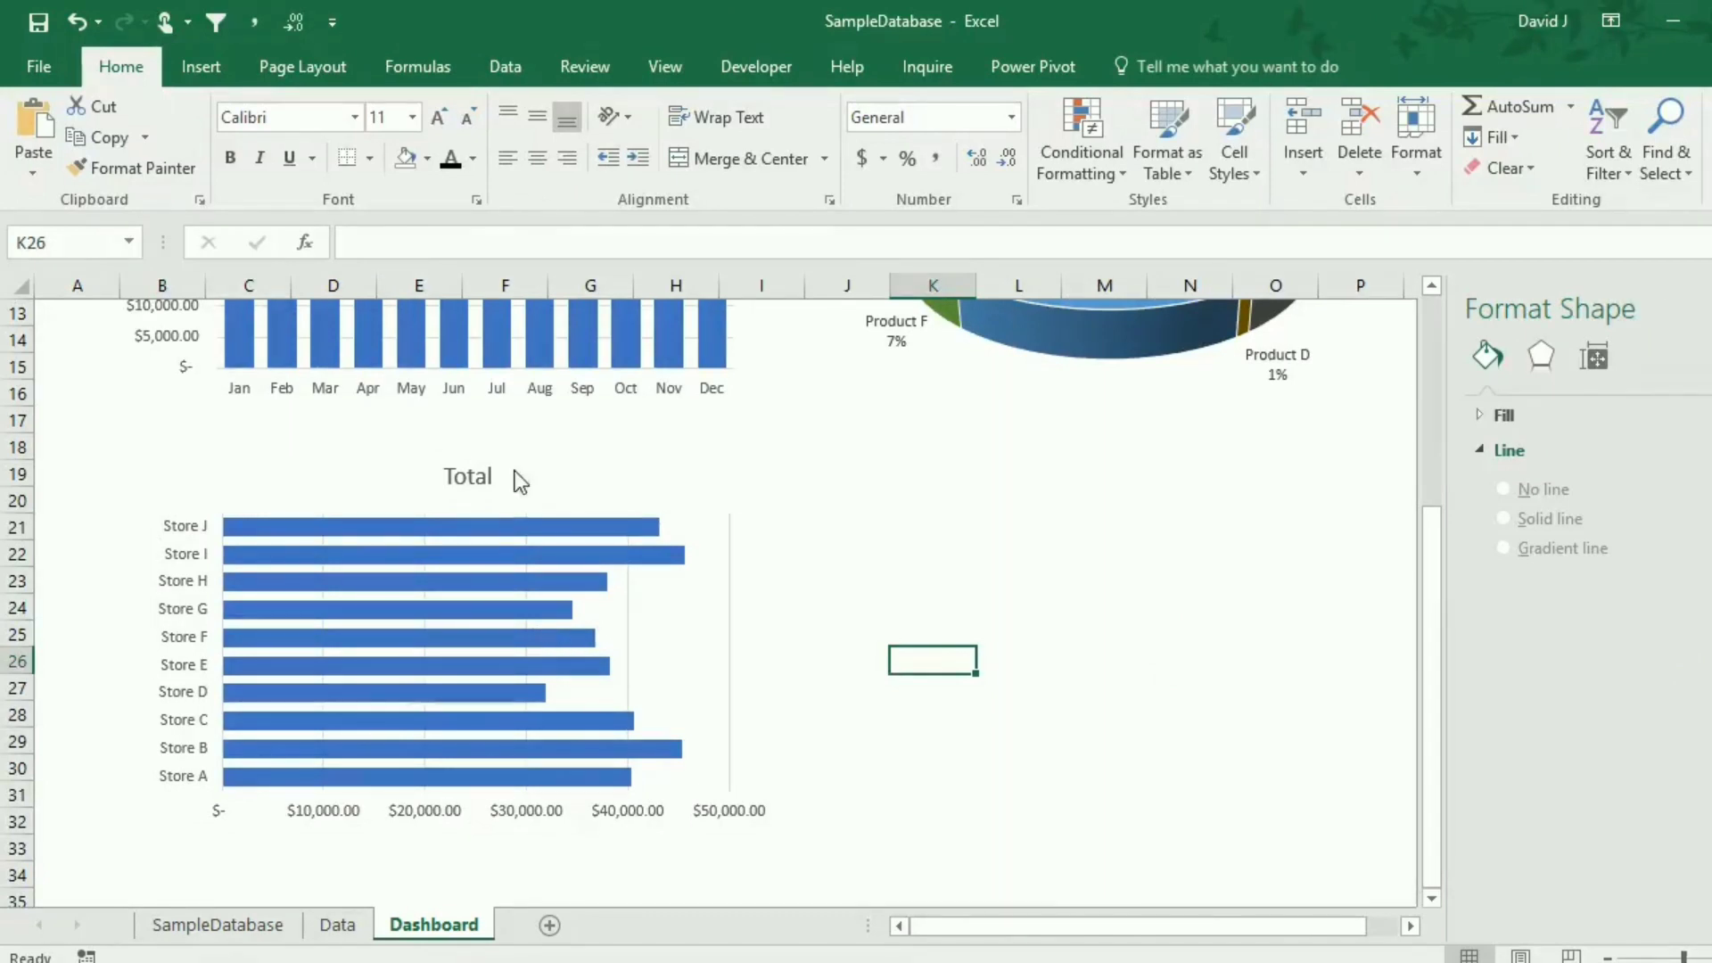
# Change the store bar chart's colors to the monochromatic orange palette.
pyautogui.scroll(1, 544, 553)
pyautogui.click(494, 707)
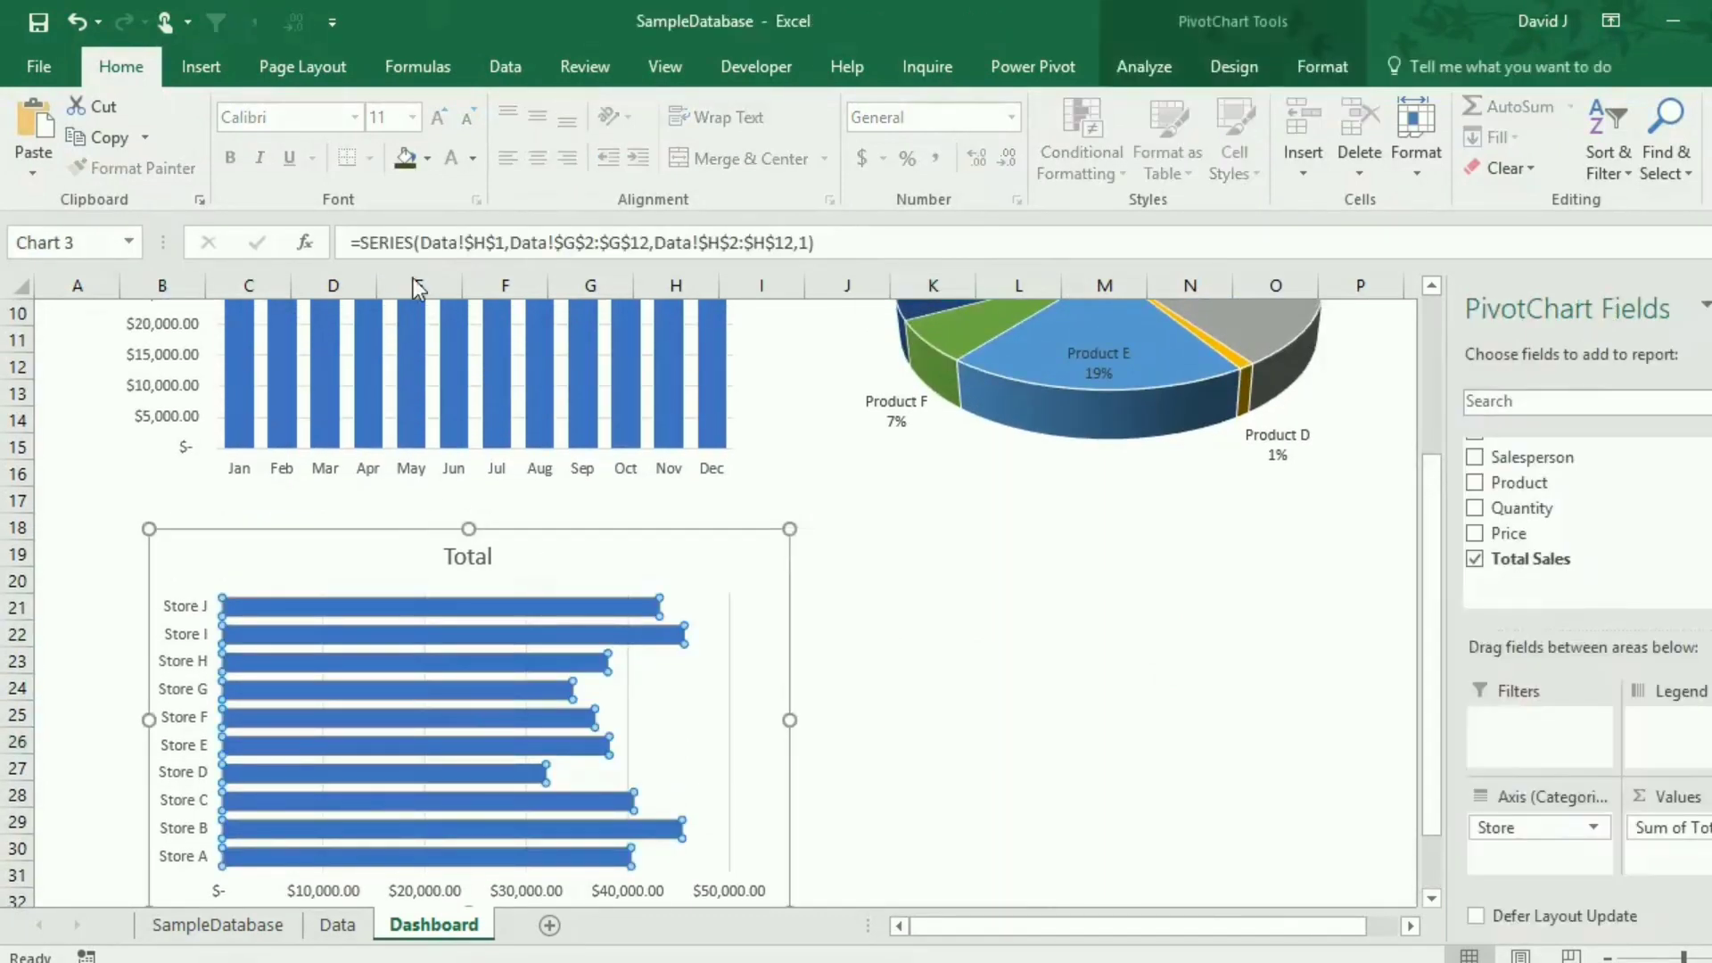
pyautogui.click(1234, 66)
pyautogui.click(191, 139)
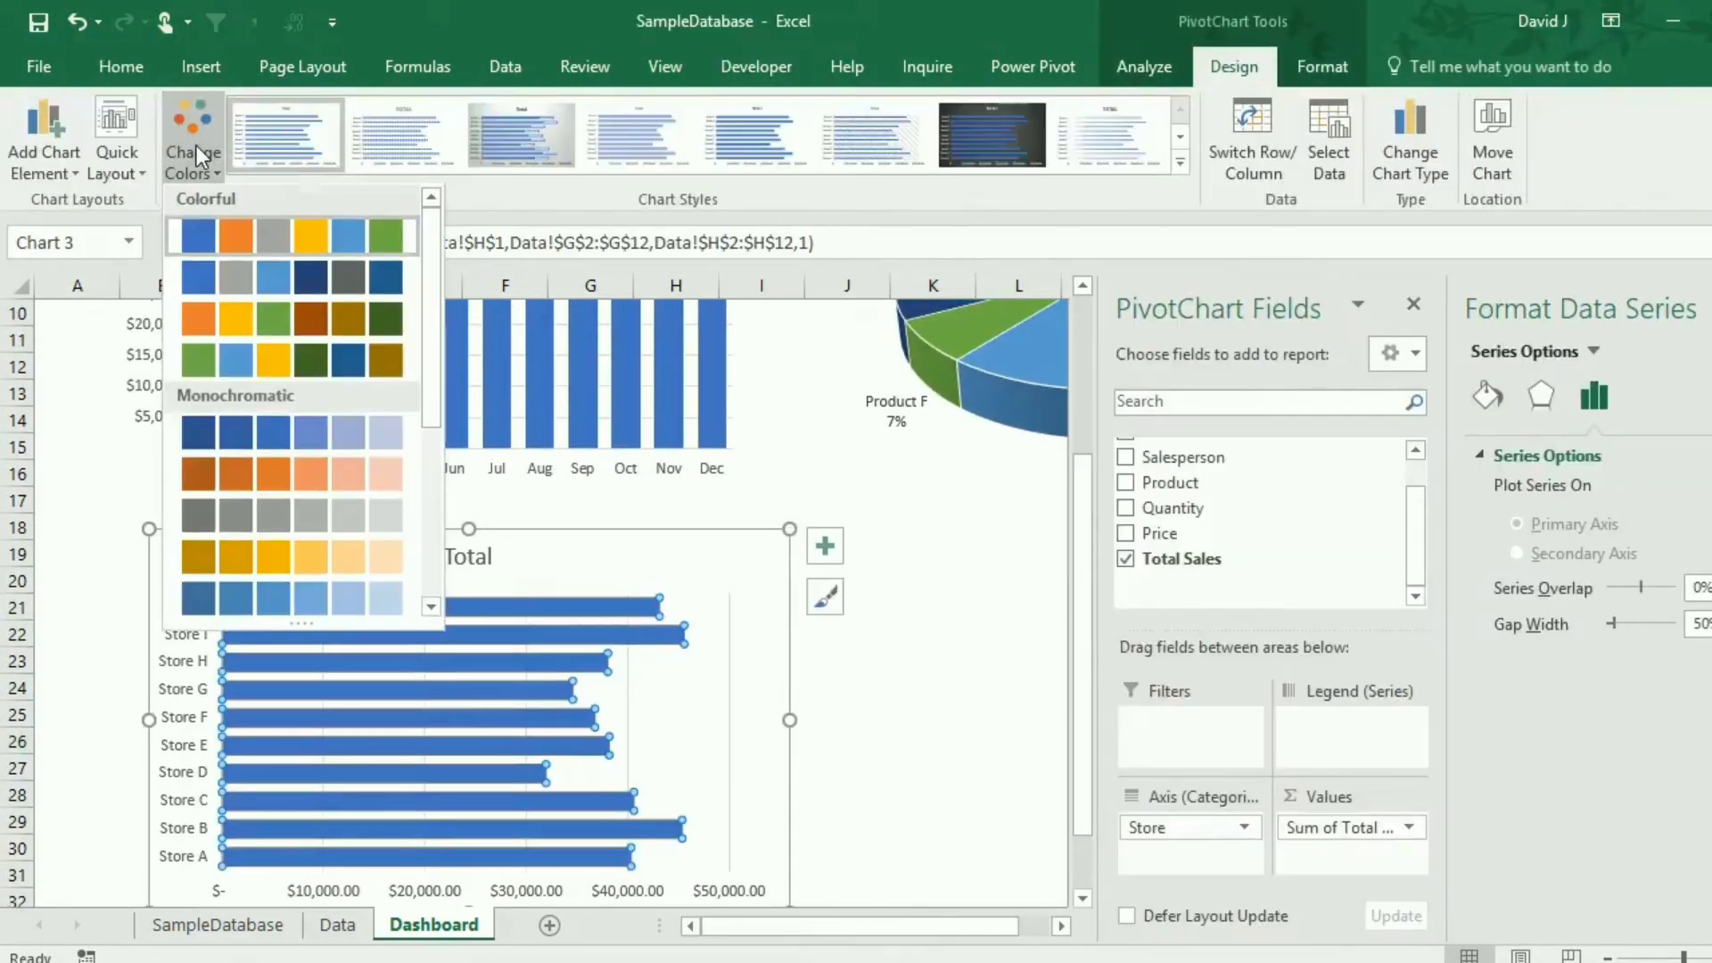
pyautogui.click(281, 477)
pyautogui.click(882, 708)
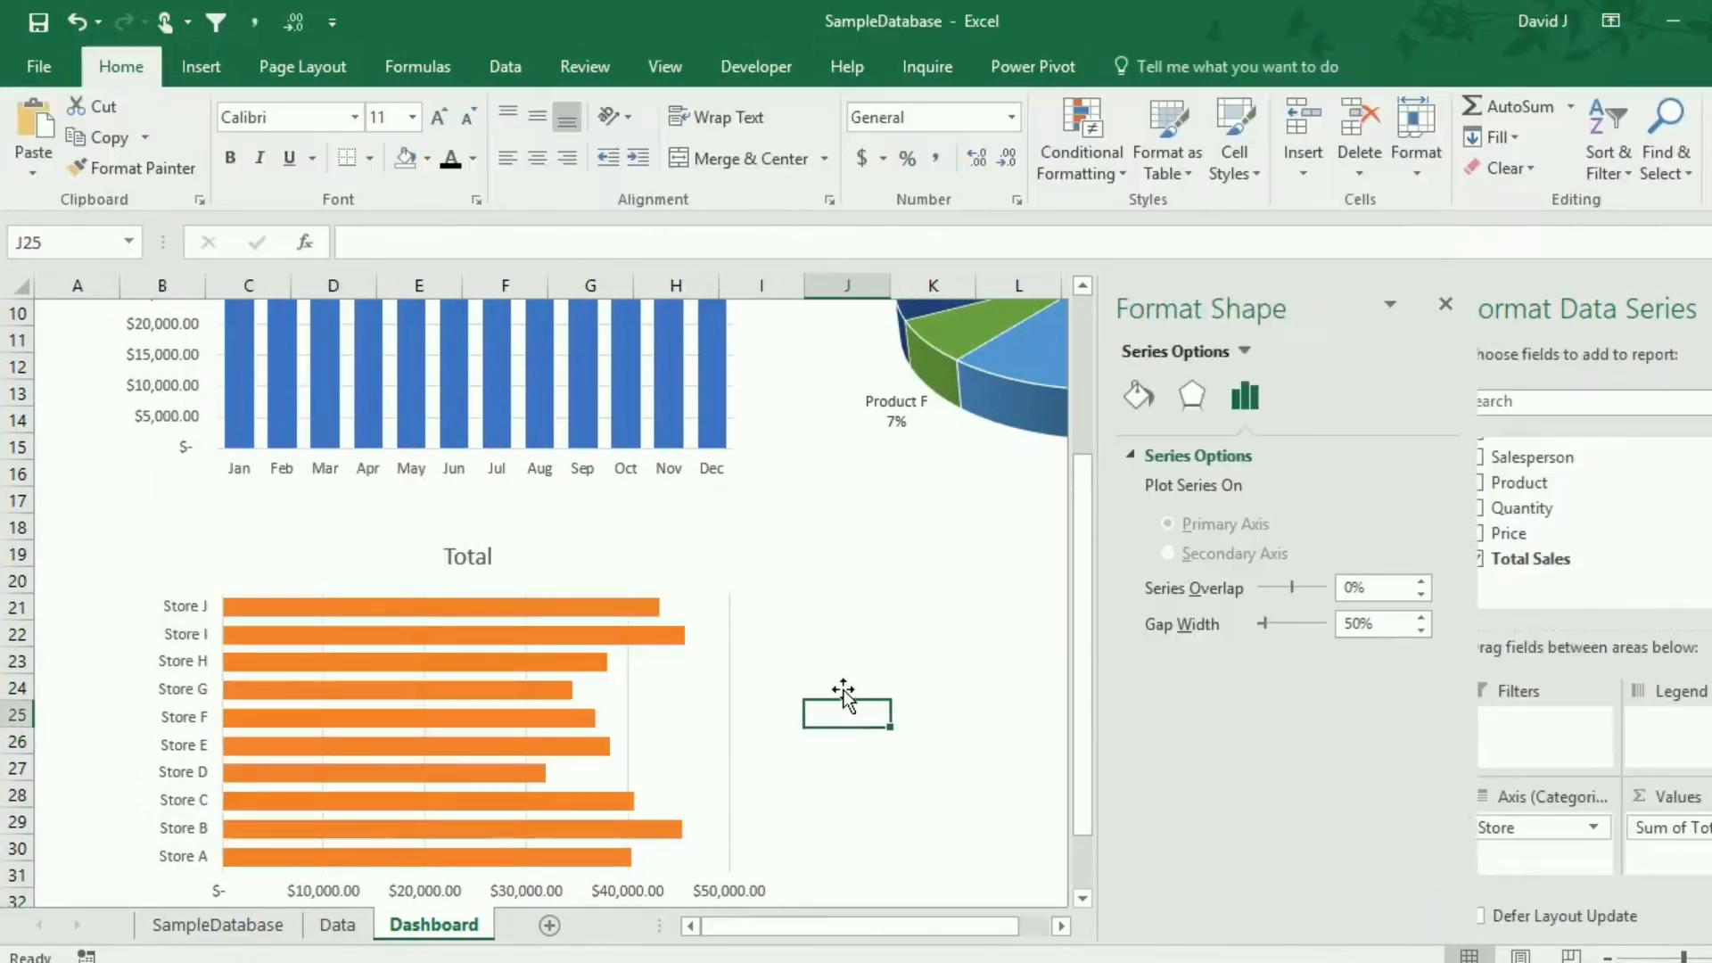
# Title the store bar chart "Sales by Store" and move the chart up about one row.
pyautogui.click(489, 562)
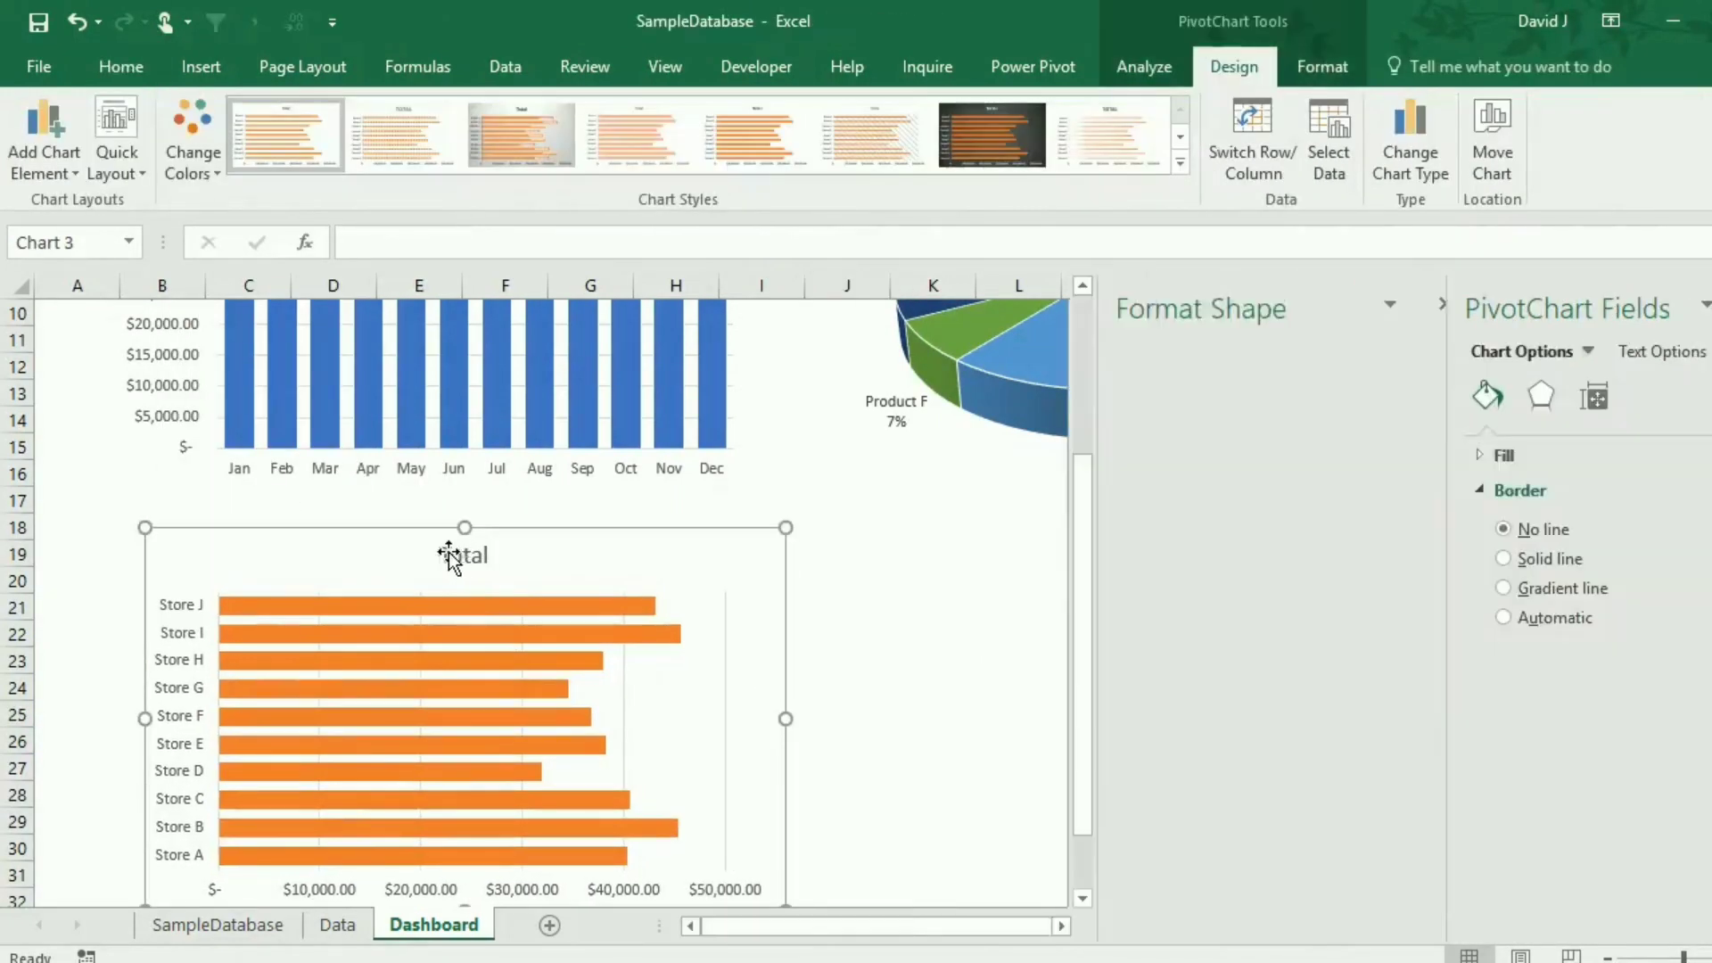
pyautogui.doubleClick(454, 552)
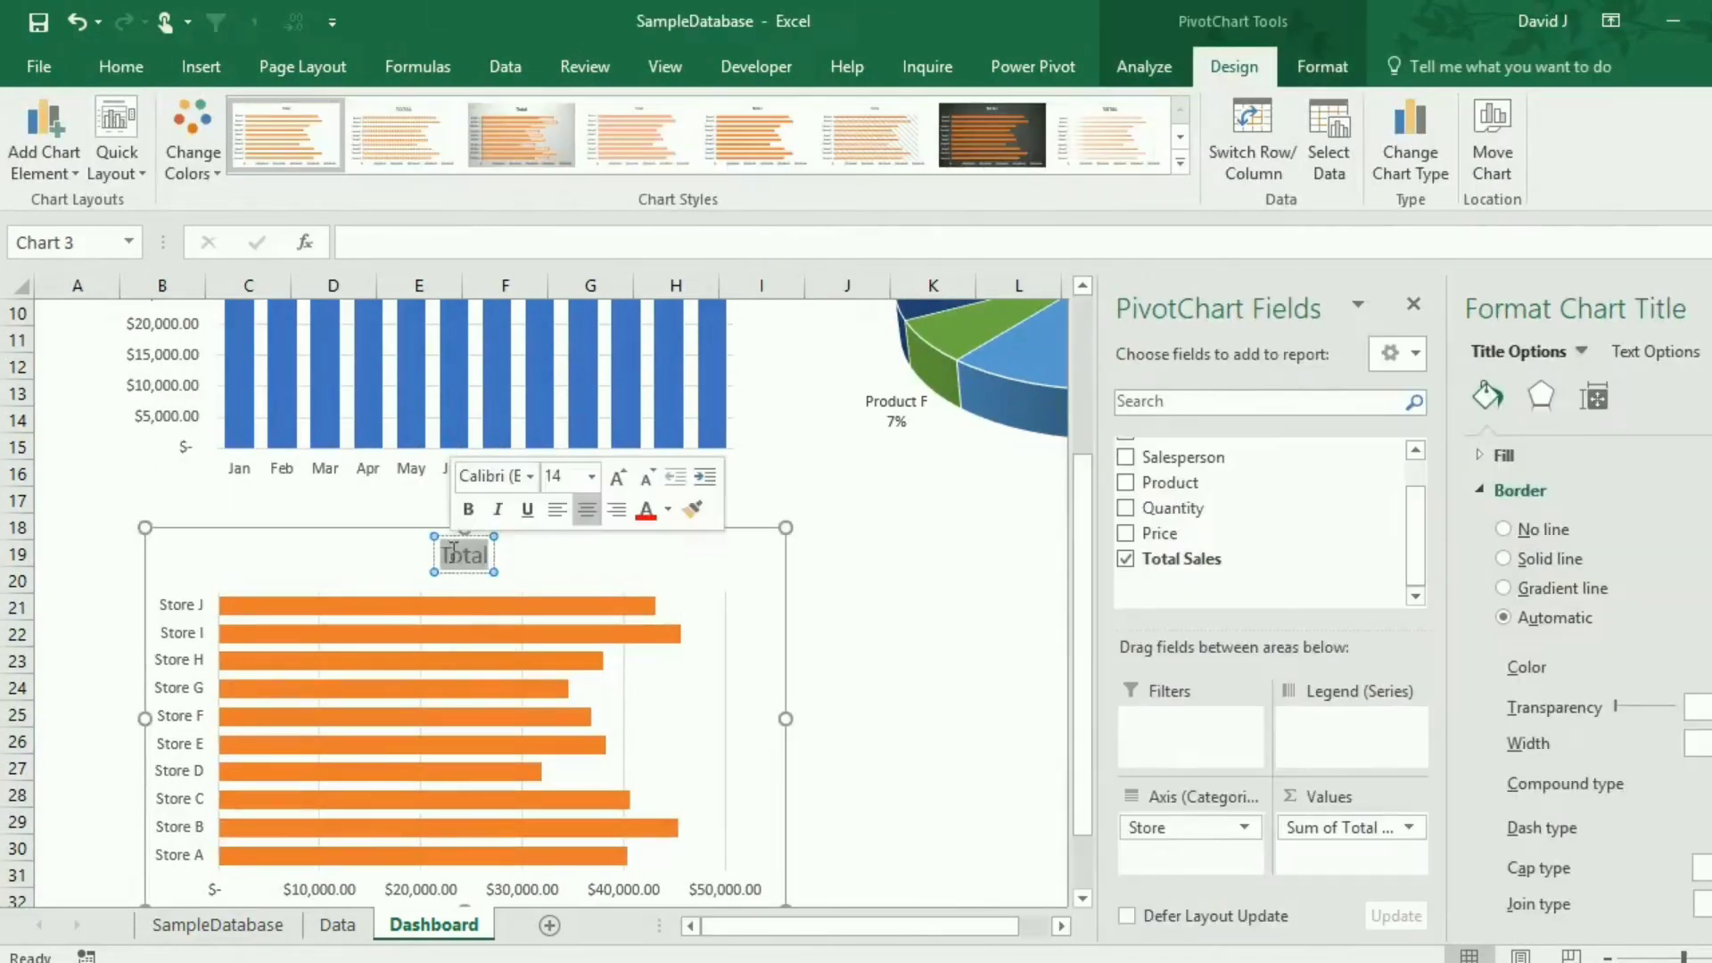
pyautogui.write('Sa')
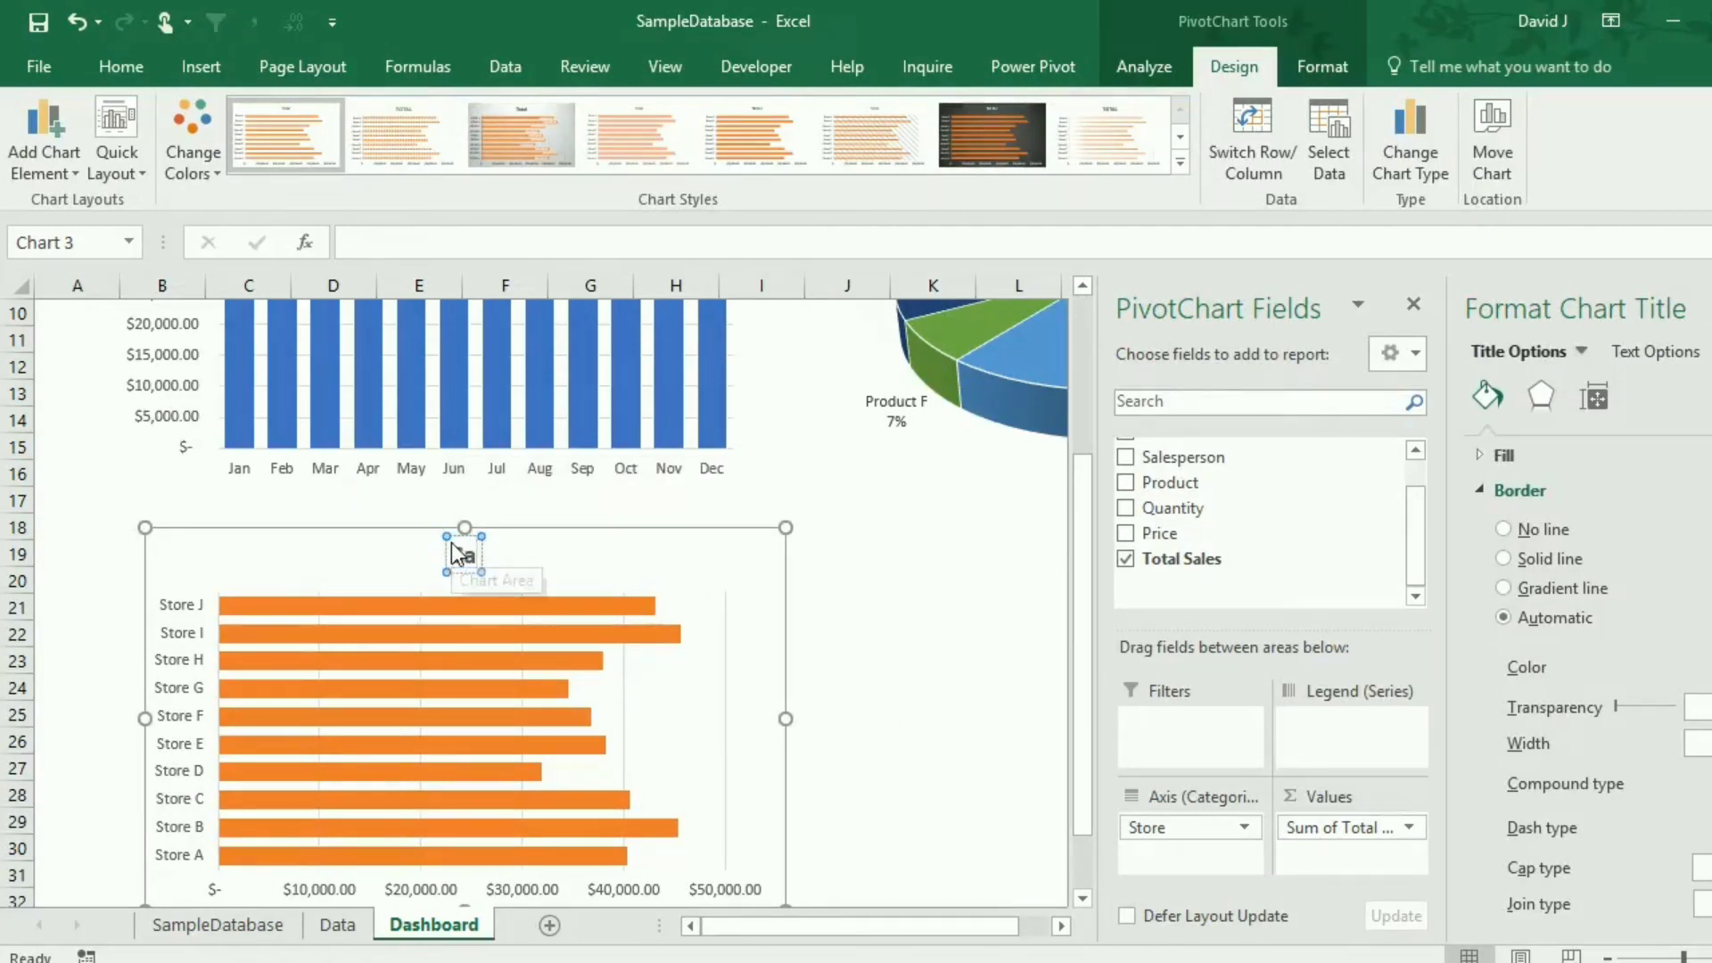
pyautogui.write('les by Store')
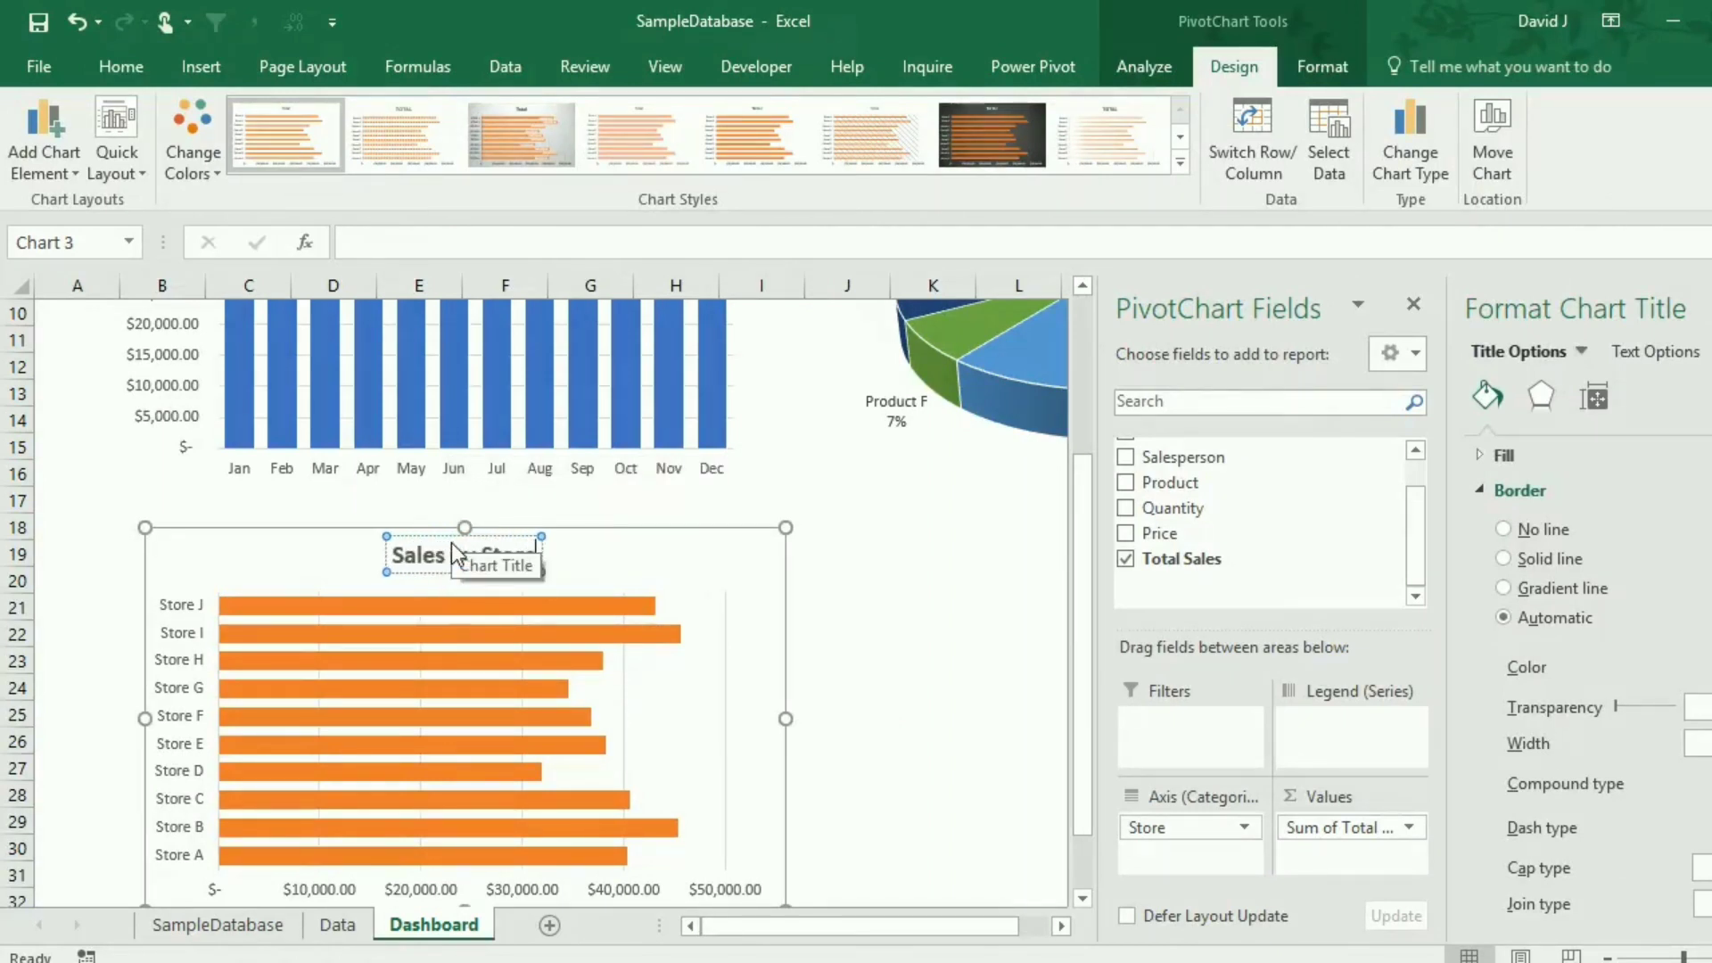
pyautogui.click(902, 667)
pyautogui.moveTo(669, 562); pyautogui.dragTo(666, 534)
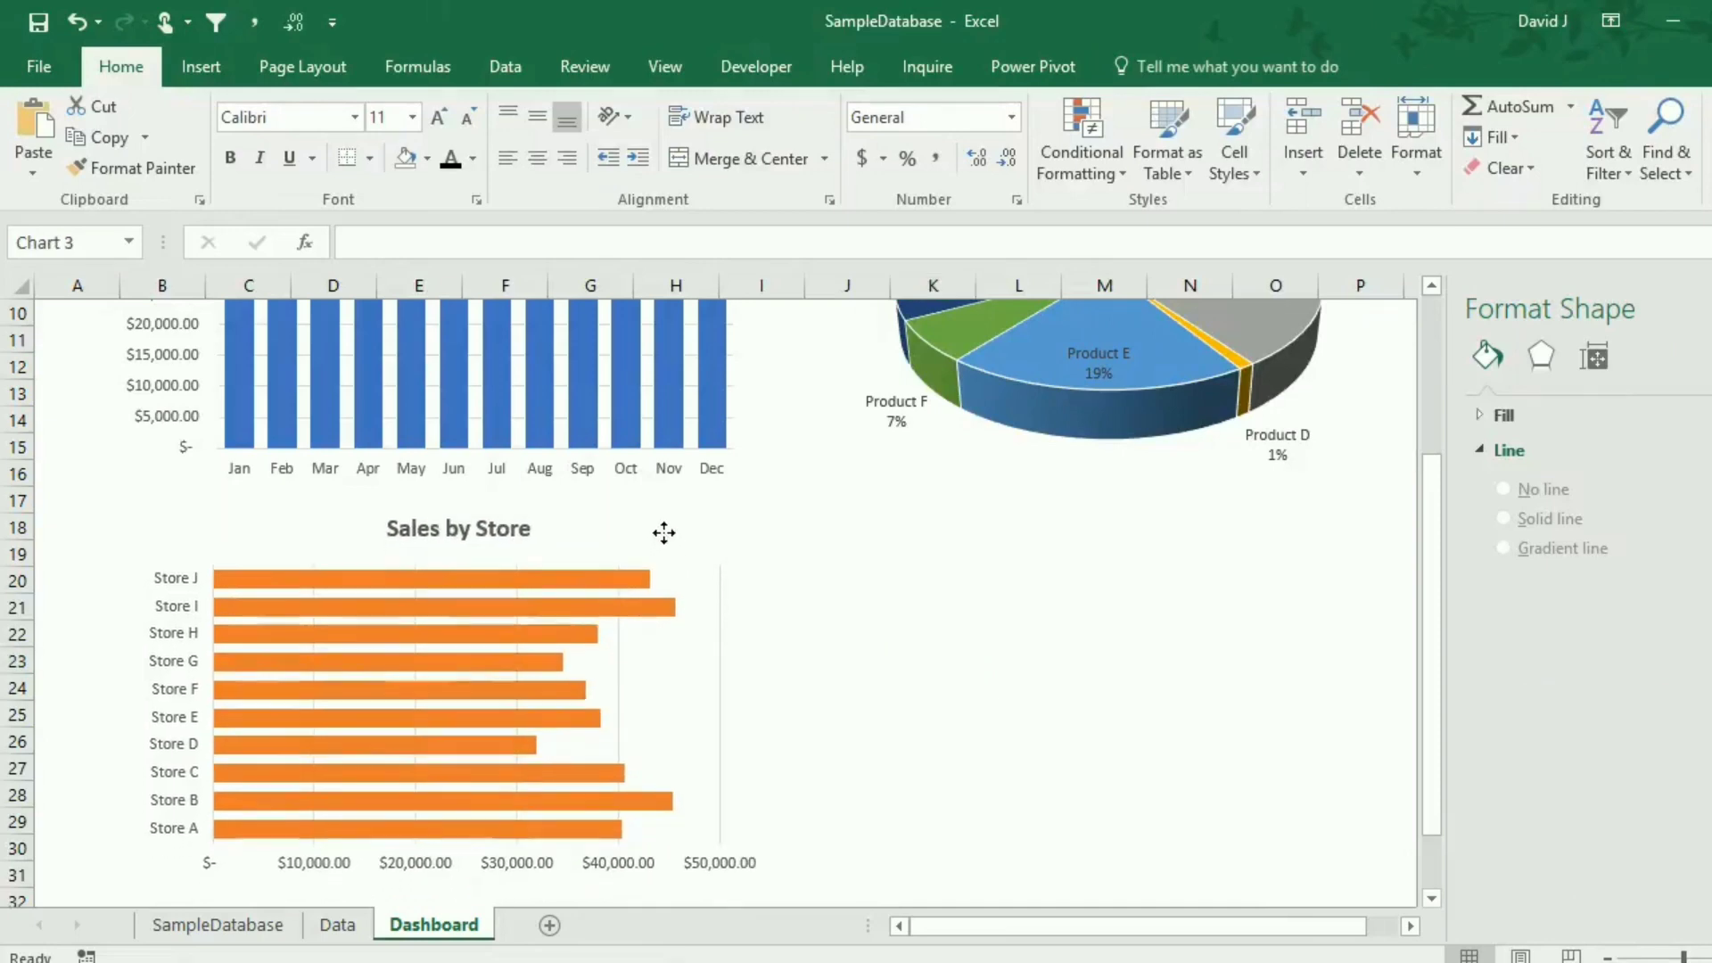
pyautogui.click(1043, 683)
pyautogui.scroll(3, 941, 711)
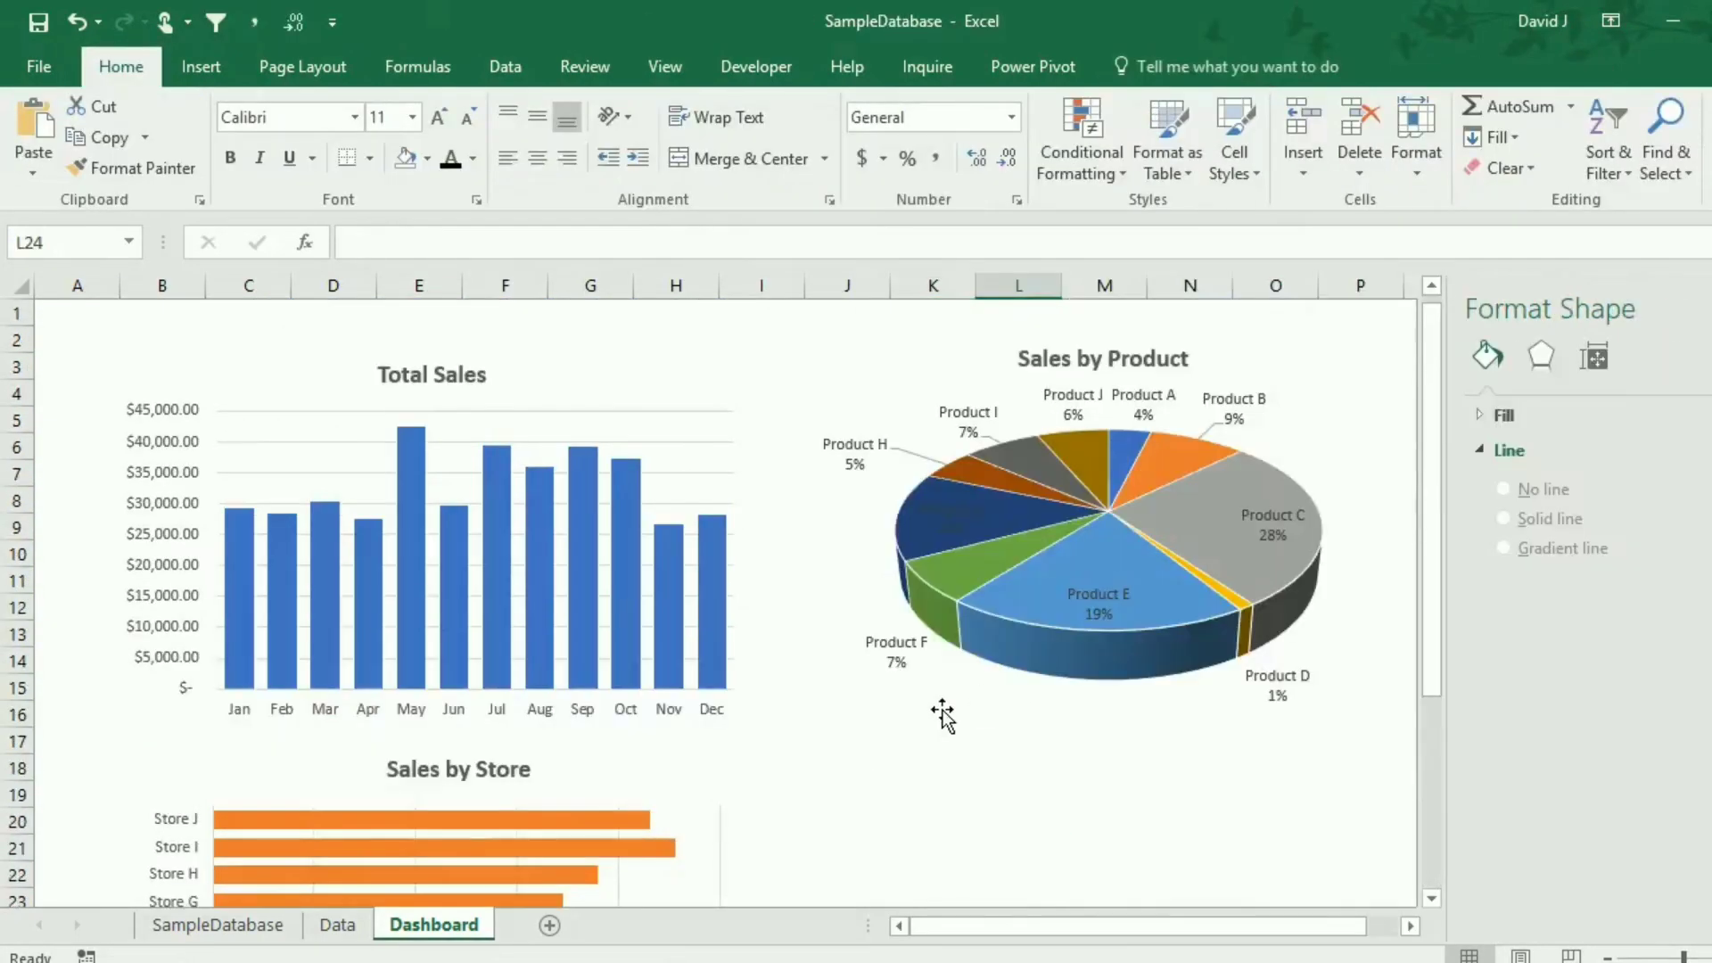
# Create a new PivotTable from dataset1 on the Data sheet at cell J1.
pyautogui.click(337, 924)
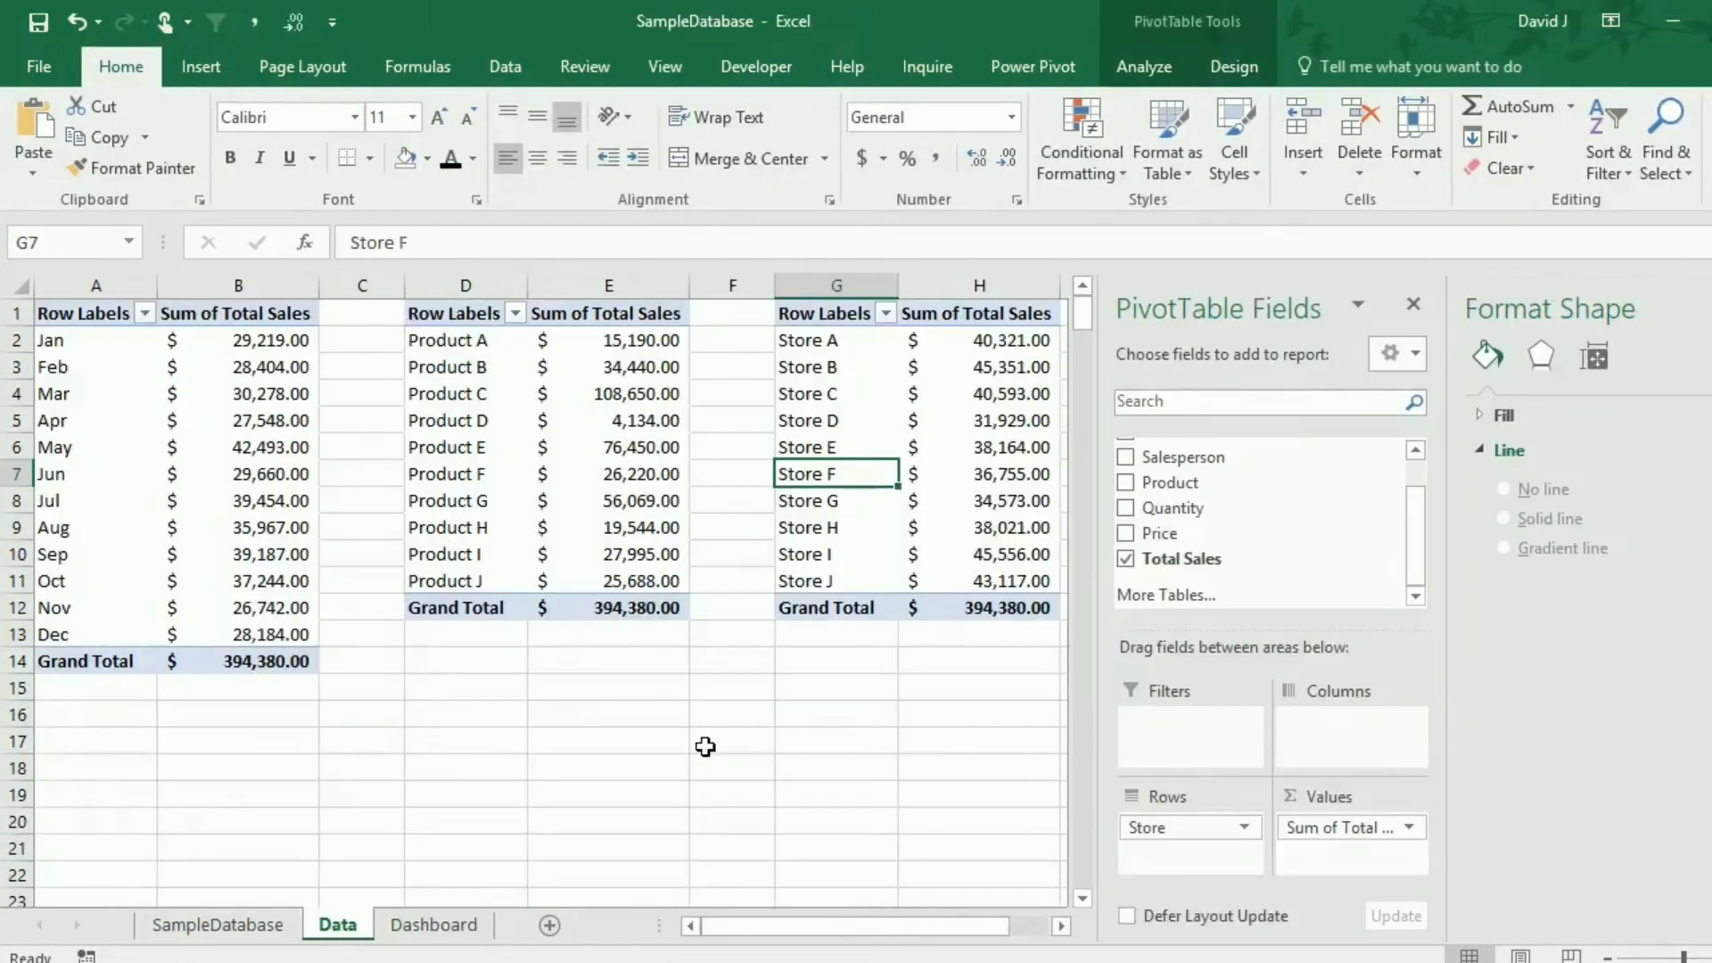
pyautogui.click(1061, 925)
pyautogui.click(1061, 926)
pyautogui.click(1061, 926)
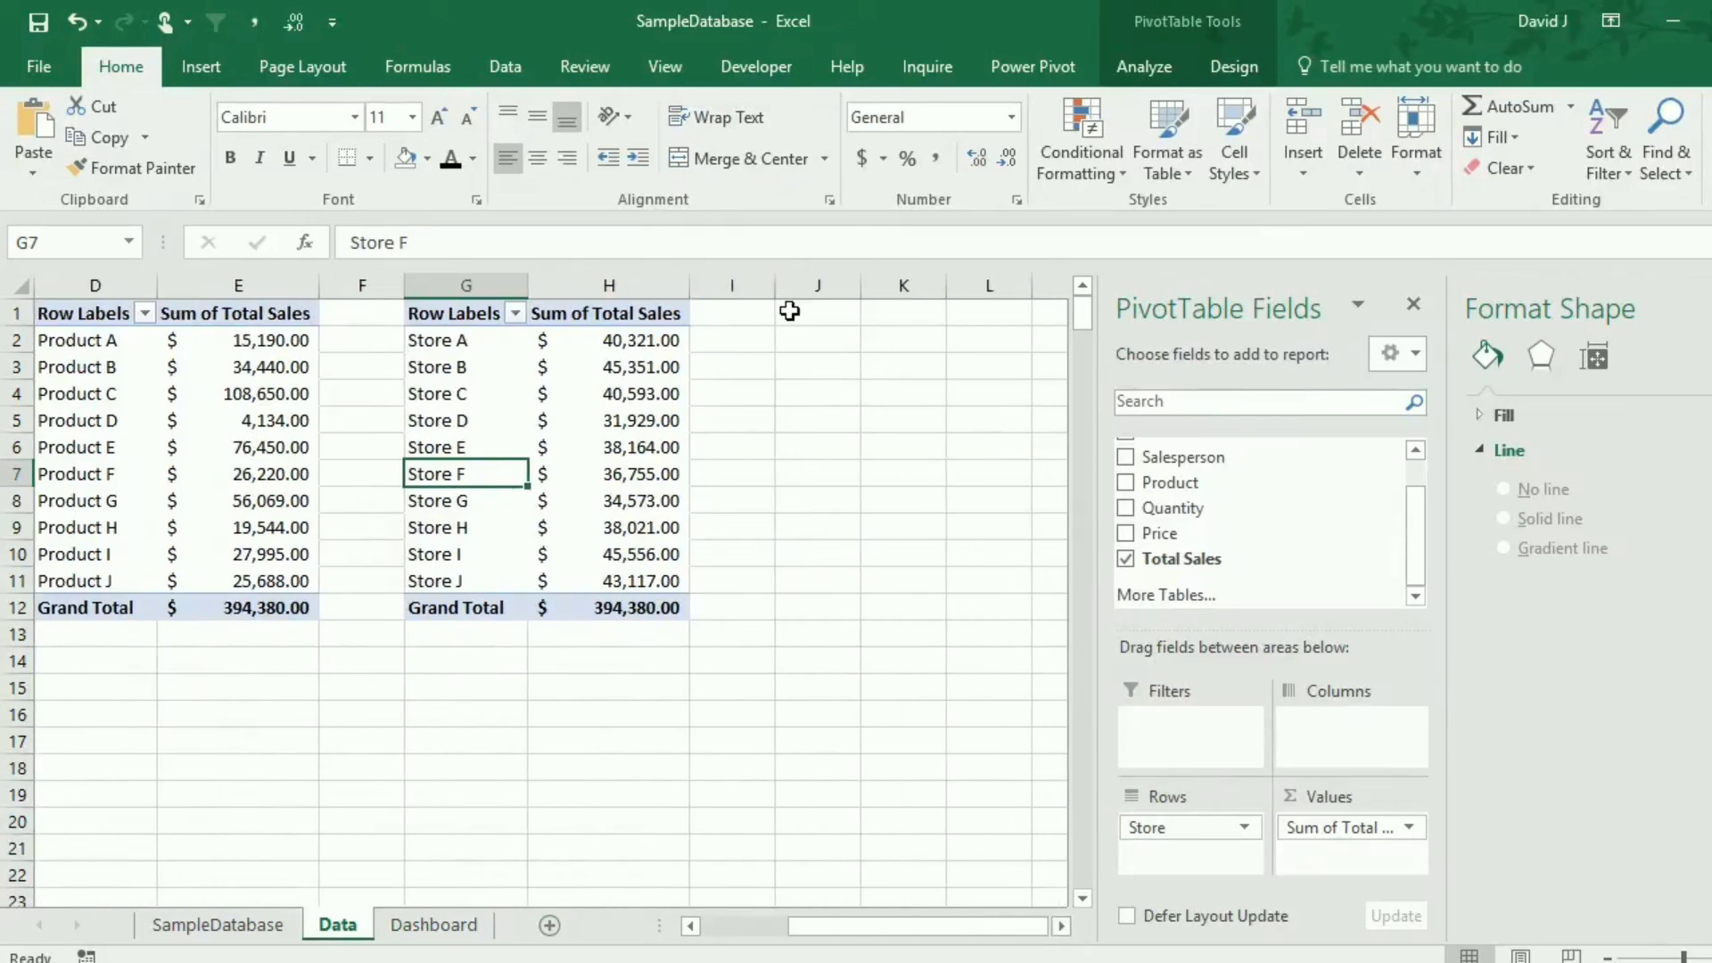
pyautogui.click(789, 311)
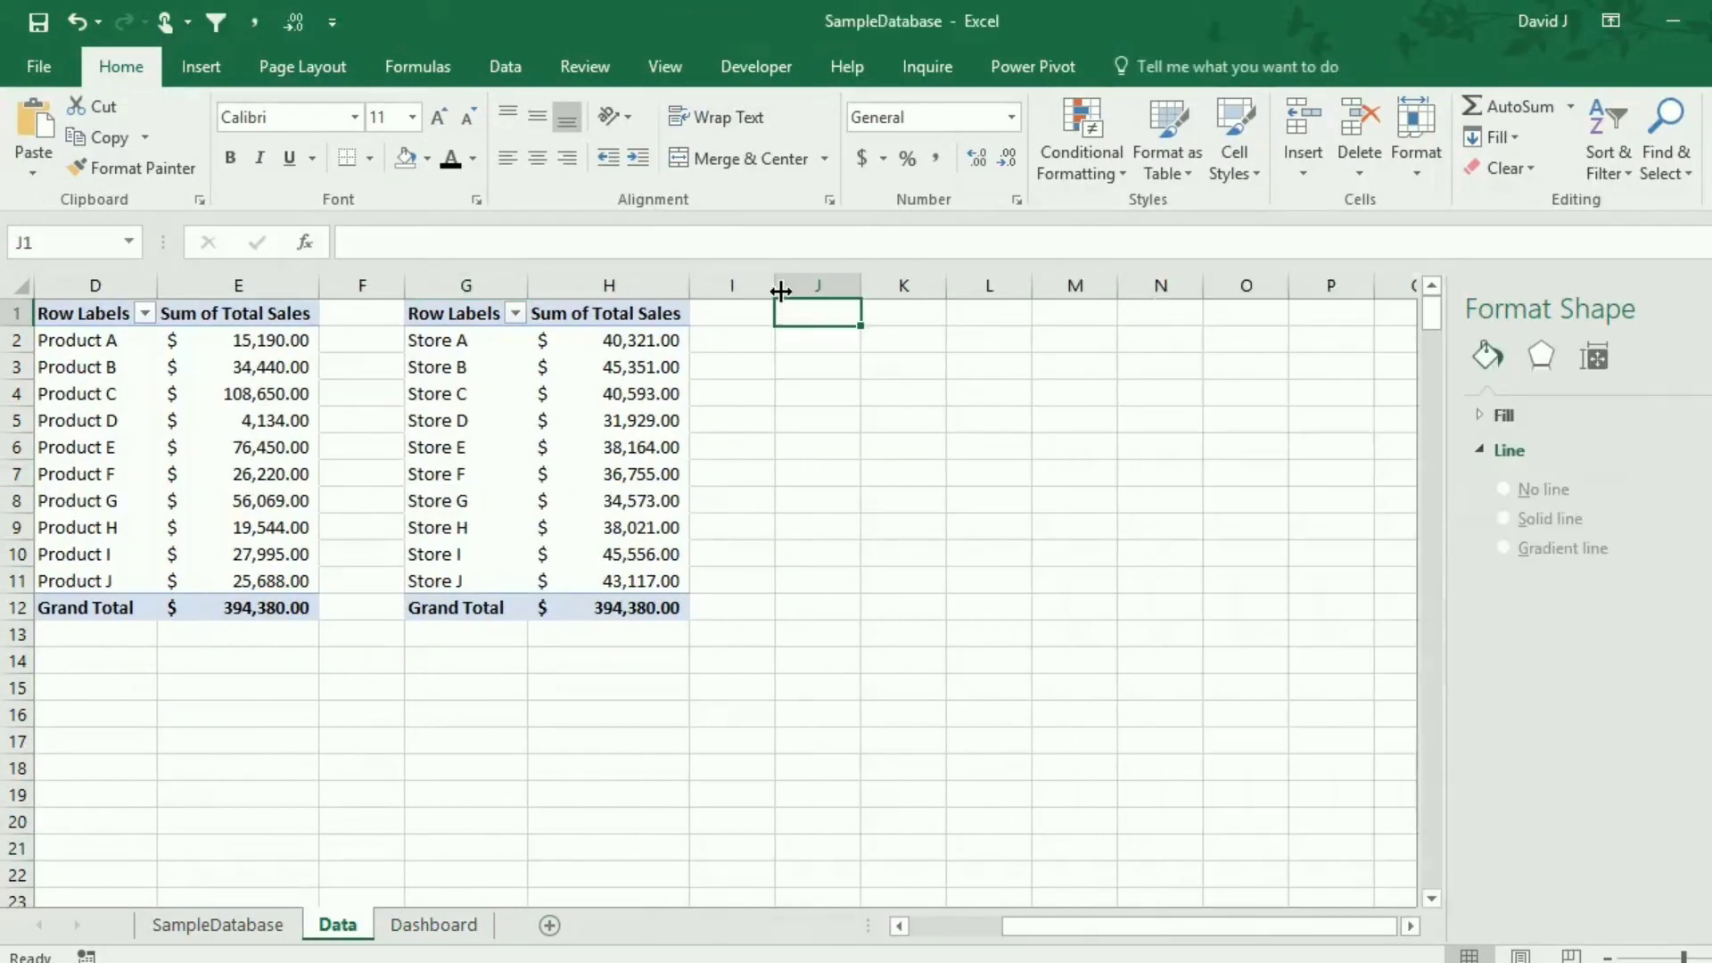
pyautogui.click(218, 83)
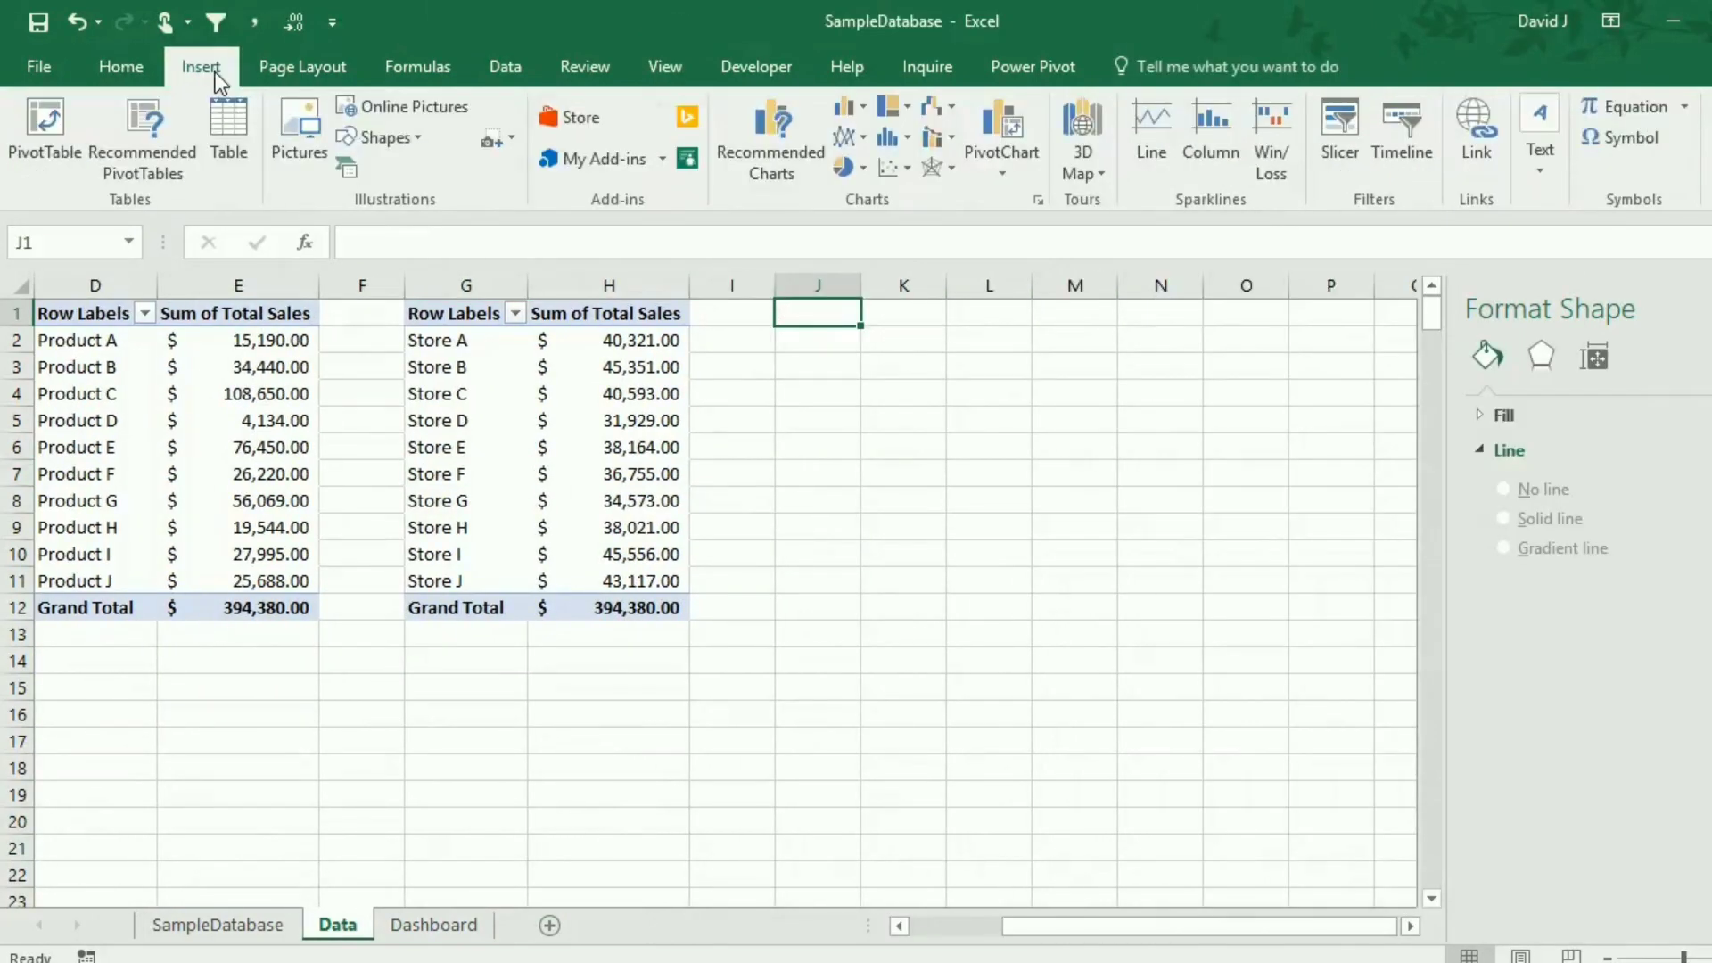
pyautogui.click(51, 114)
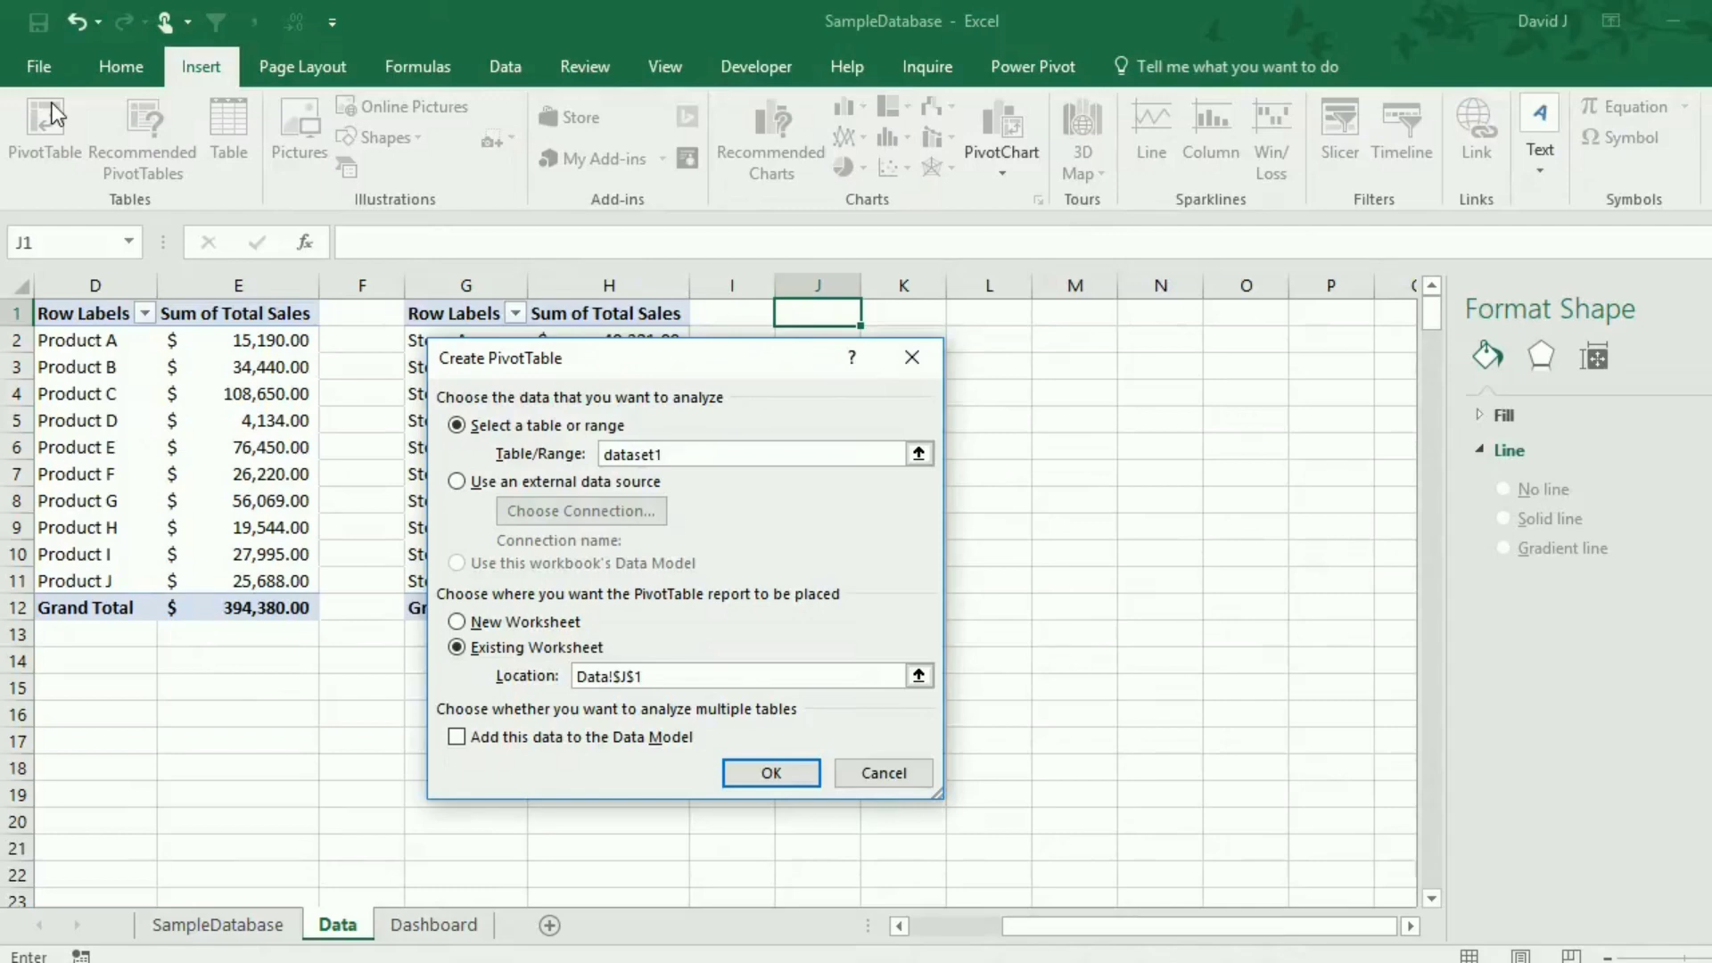
pyautogui.press('Return')
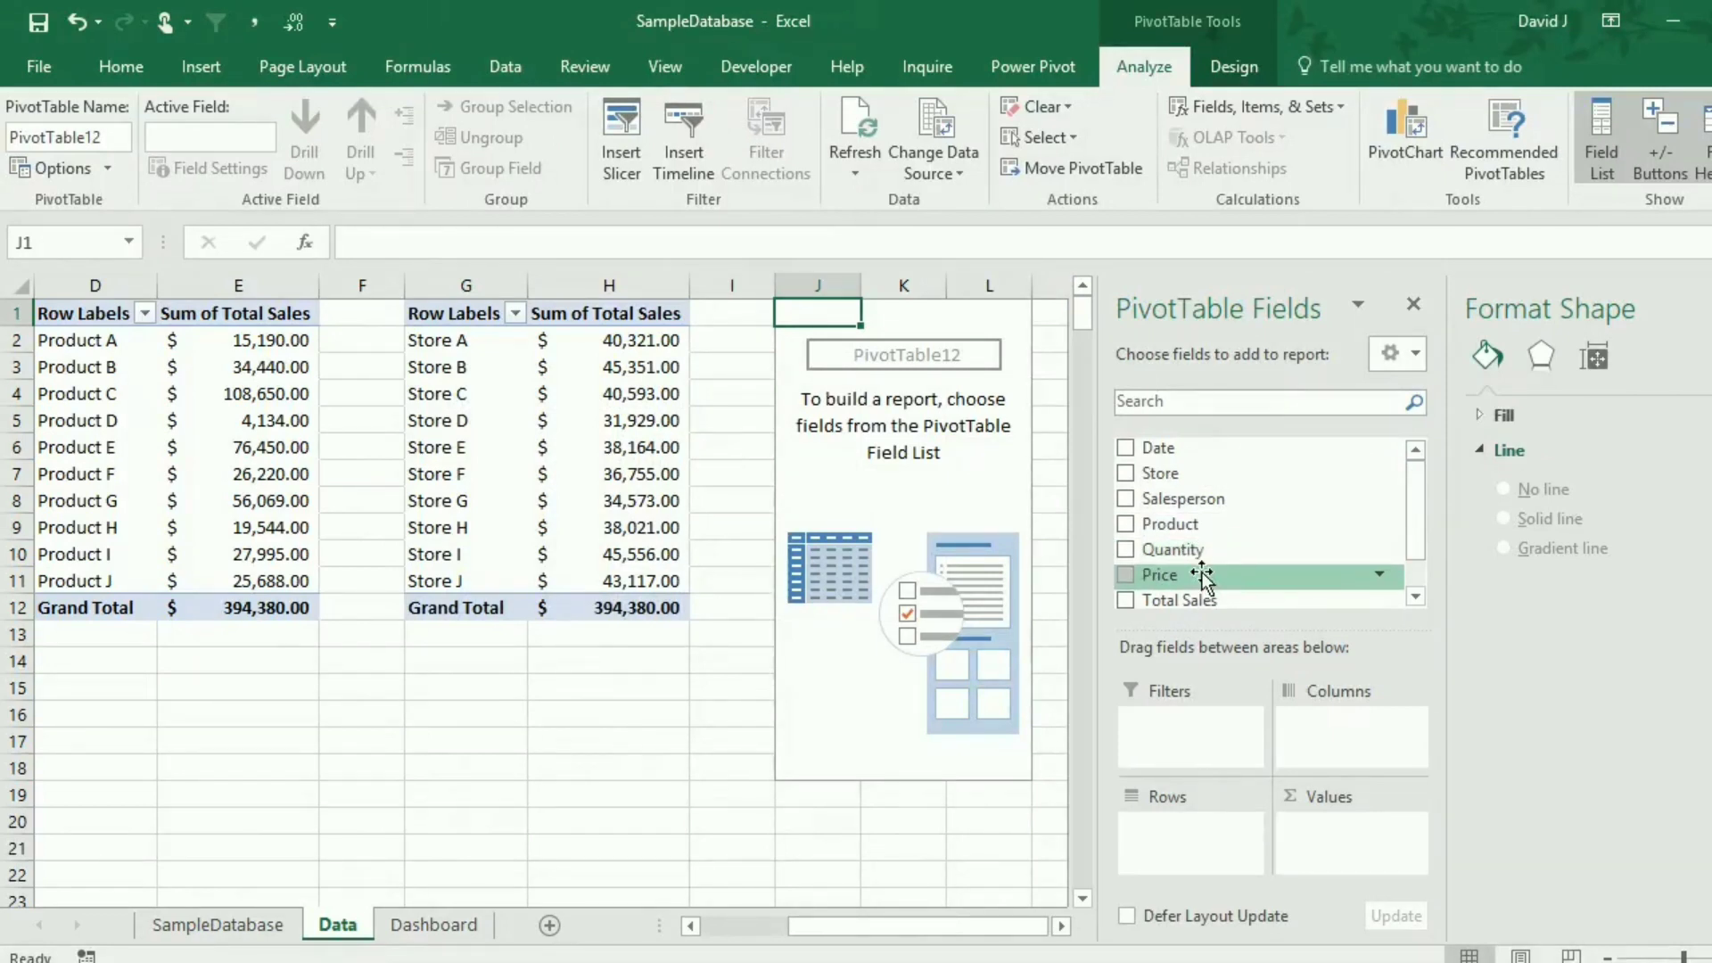
# Lay out the new PivotTable with Store as rows, Salesperson as columns and Sum of Total Sales as values.
pyautogui.moveTo(1180, 482); pyautogui.dragTo(1216, 795)
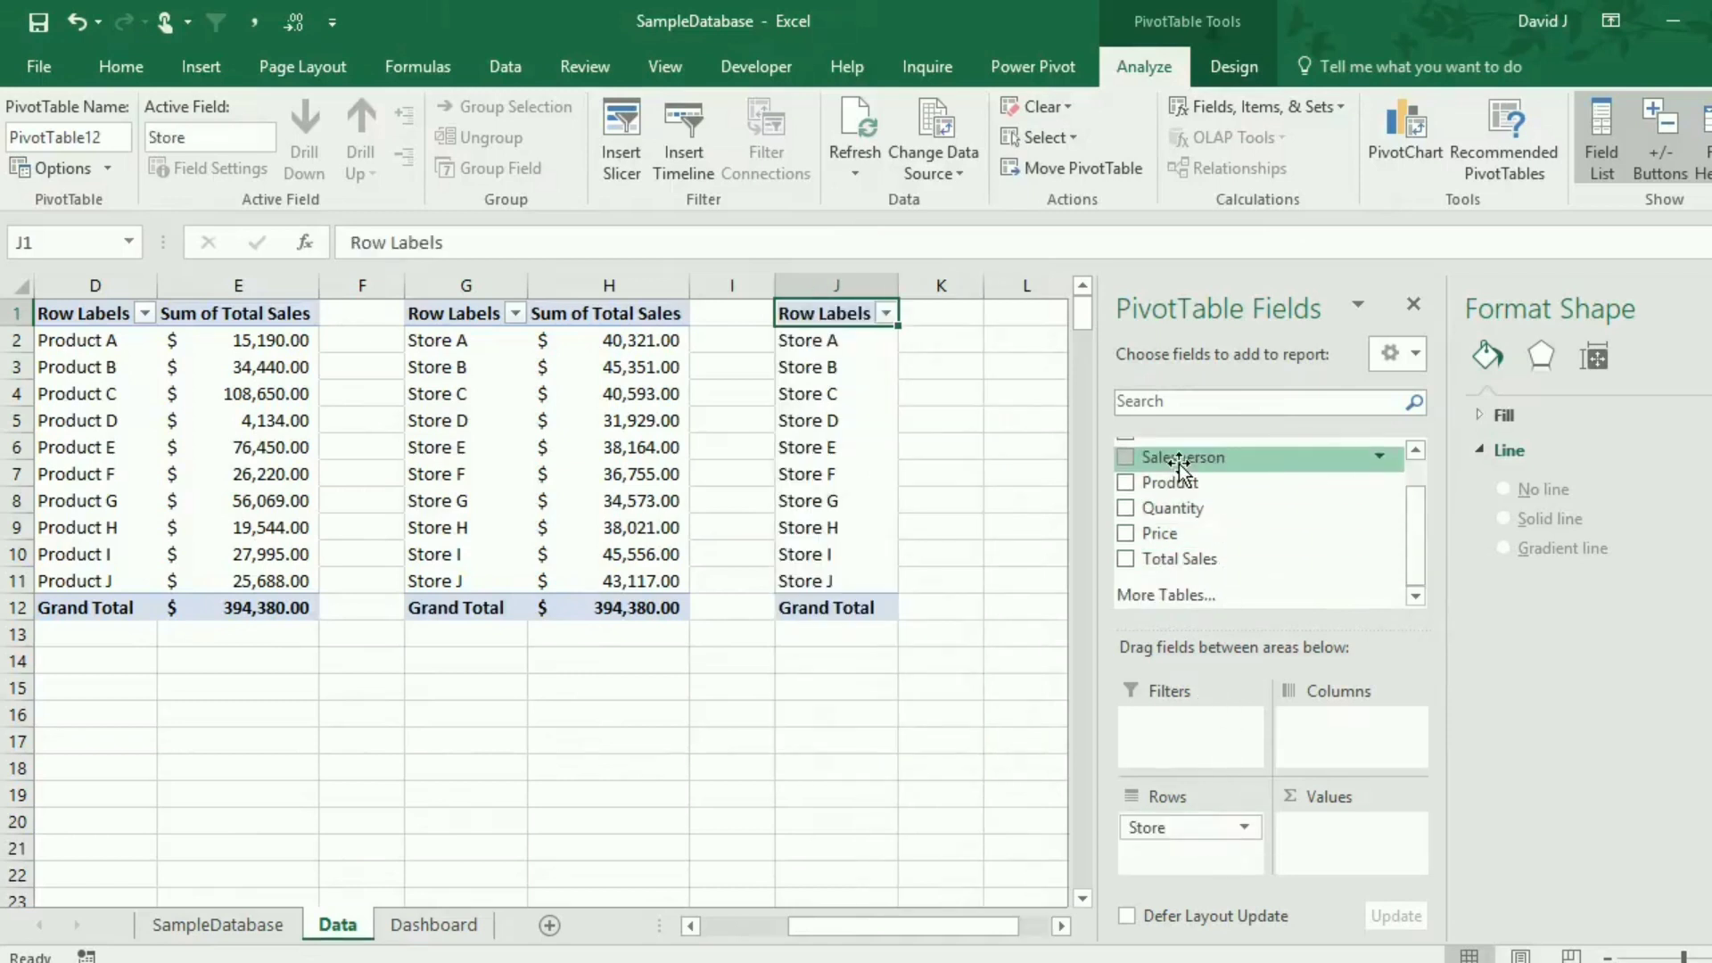
pyautogui.moveTo(1199, 457); pyautogui.dragTo(1334, 724)
pyautogui.moveTo(1206, 570); pyautogui.dragTo(1364, 847)
pyautogui.click(932, 740)
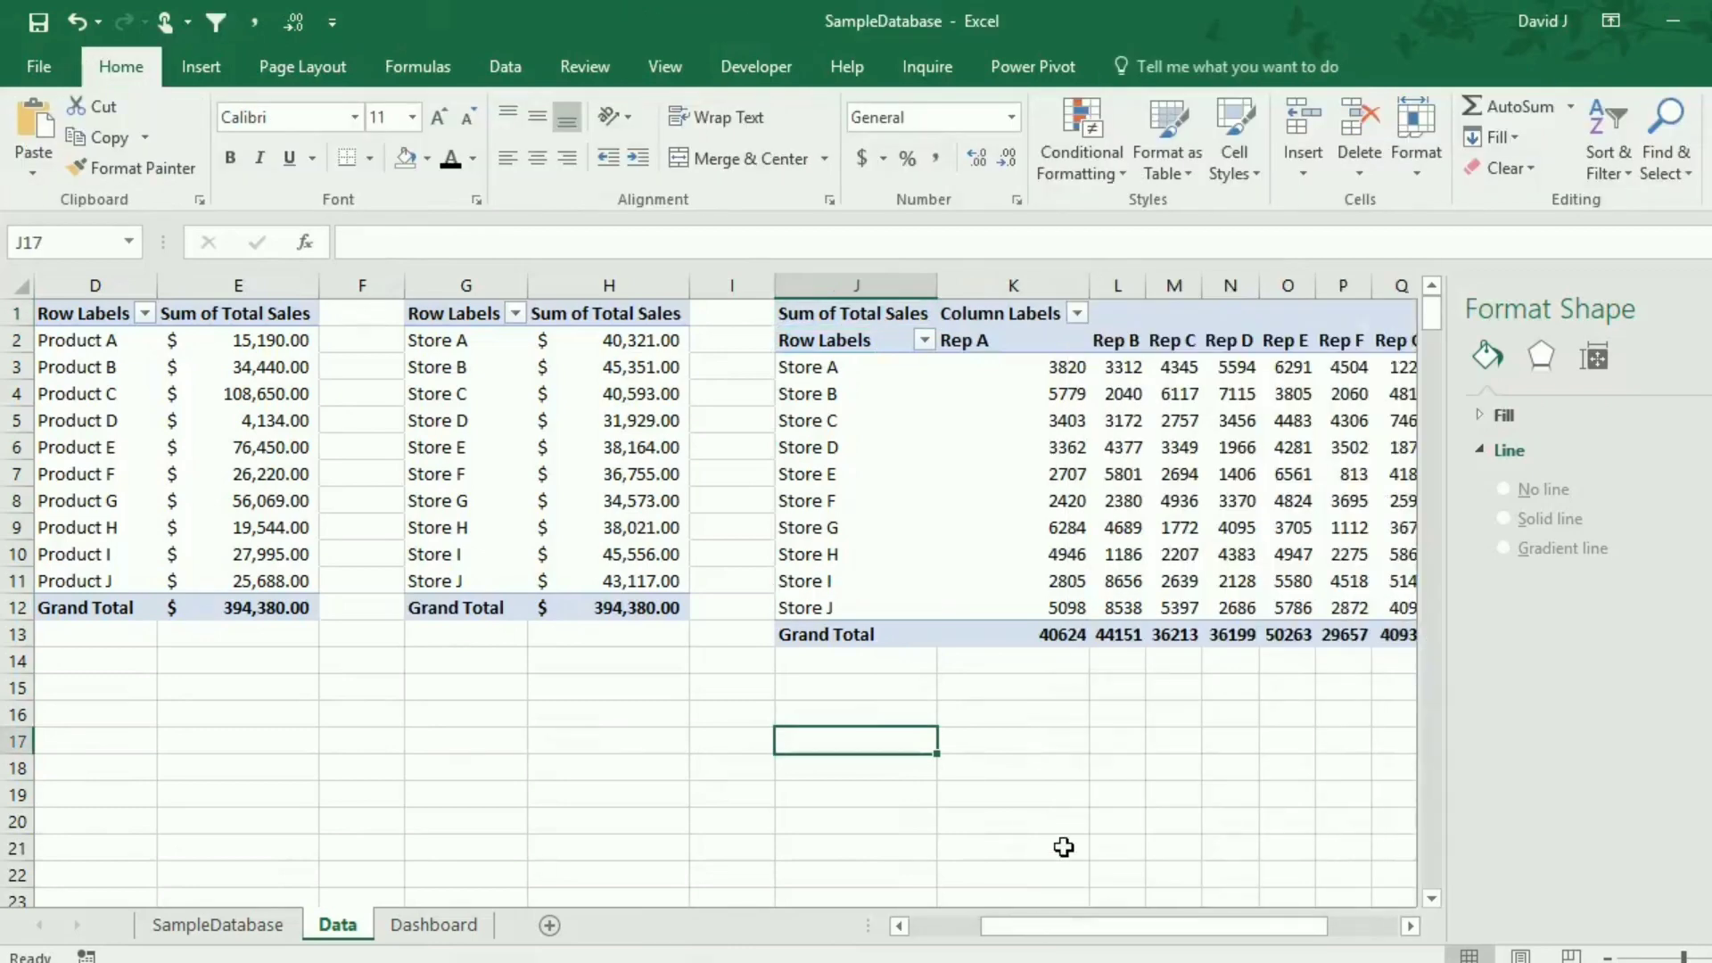
# Set the number format of the Sum of Total Sales values in the store-by-salesperson PivotTable to Accounting.
pyautogui.moveTo(1142, 926); pyautogui.dragTo(1226, 927)
pyautogui.click(814, 498)
pyautogui.rightClick(813, 489)
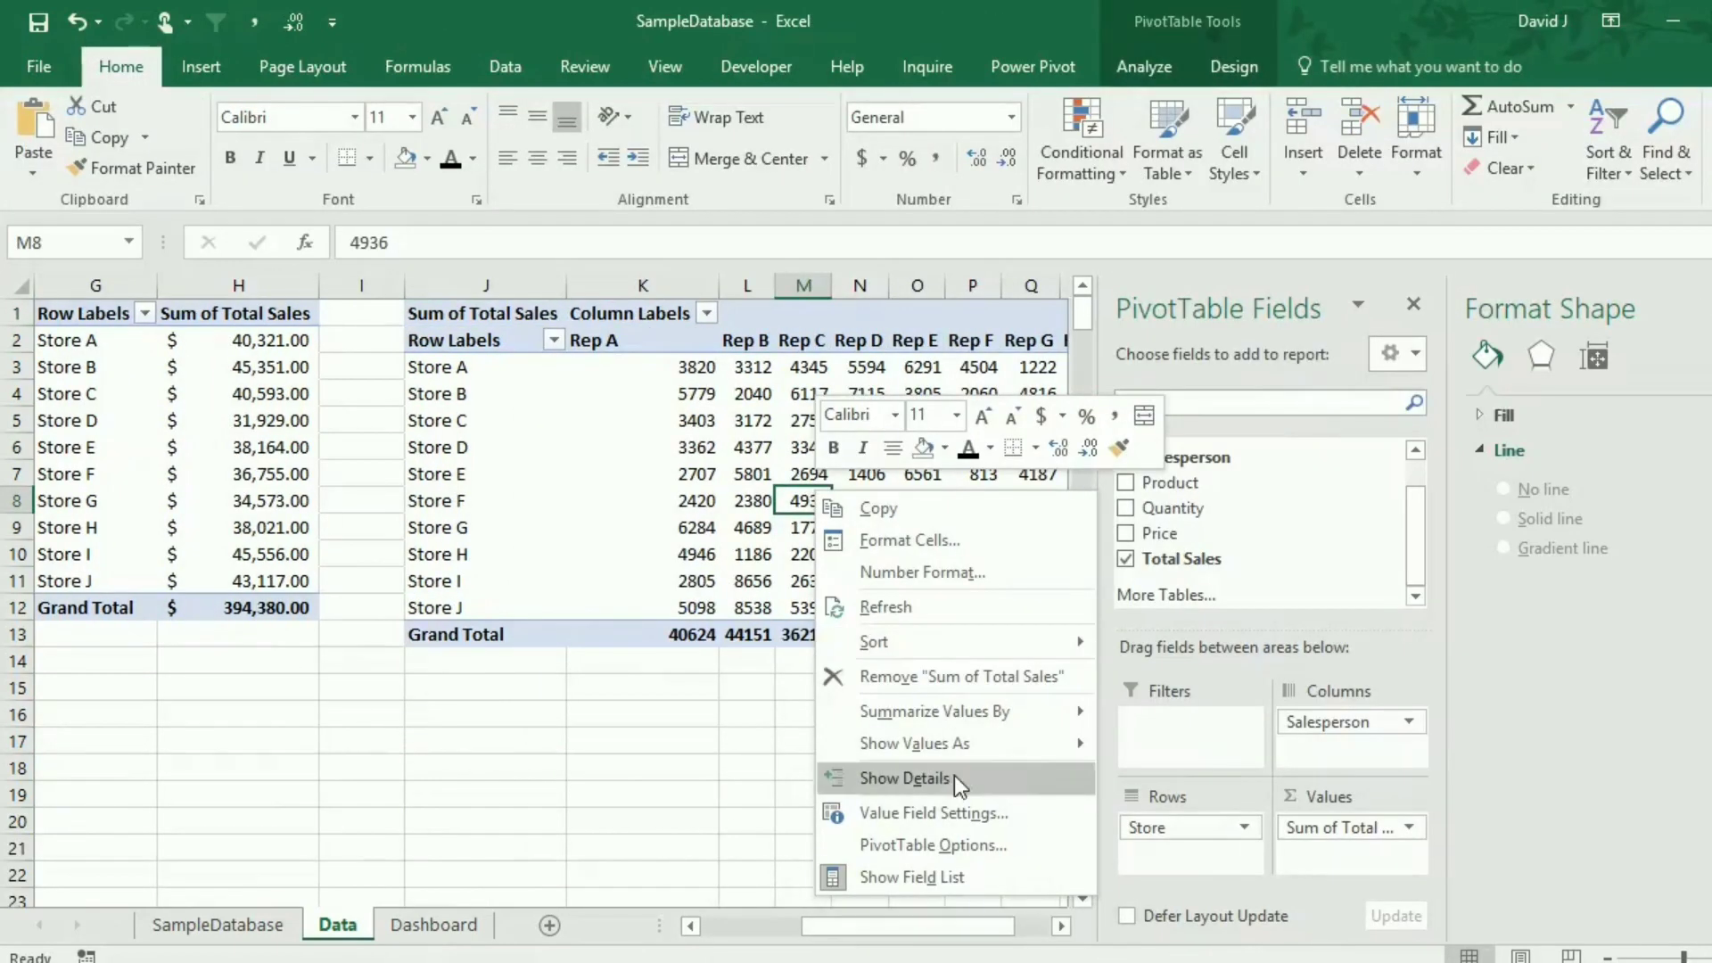
pyautogui.click(959, 814)
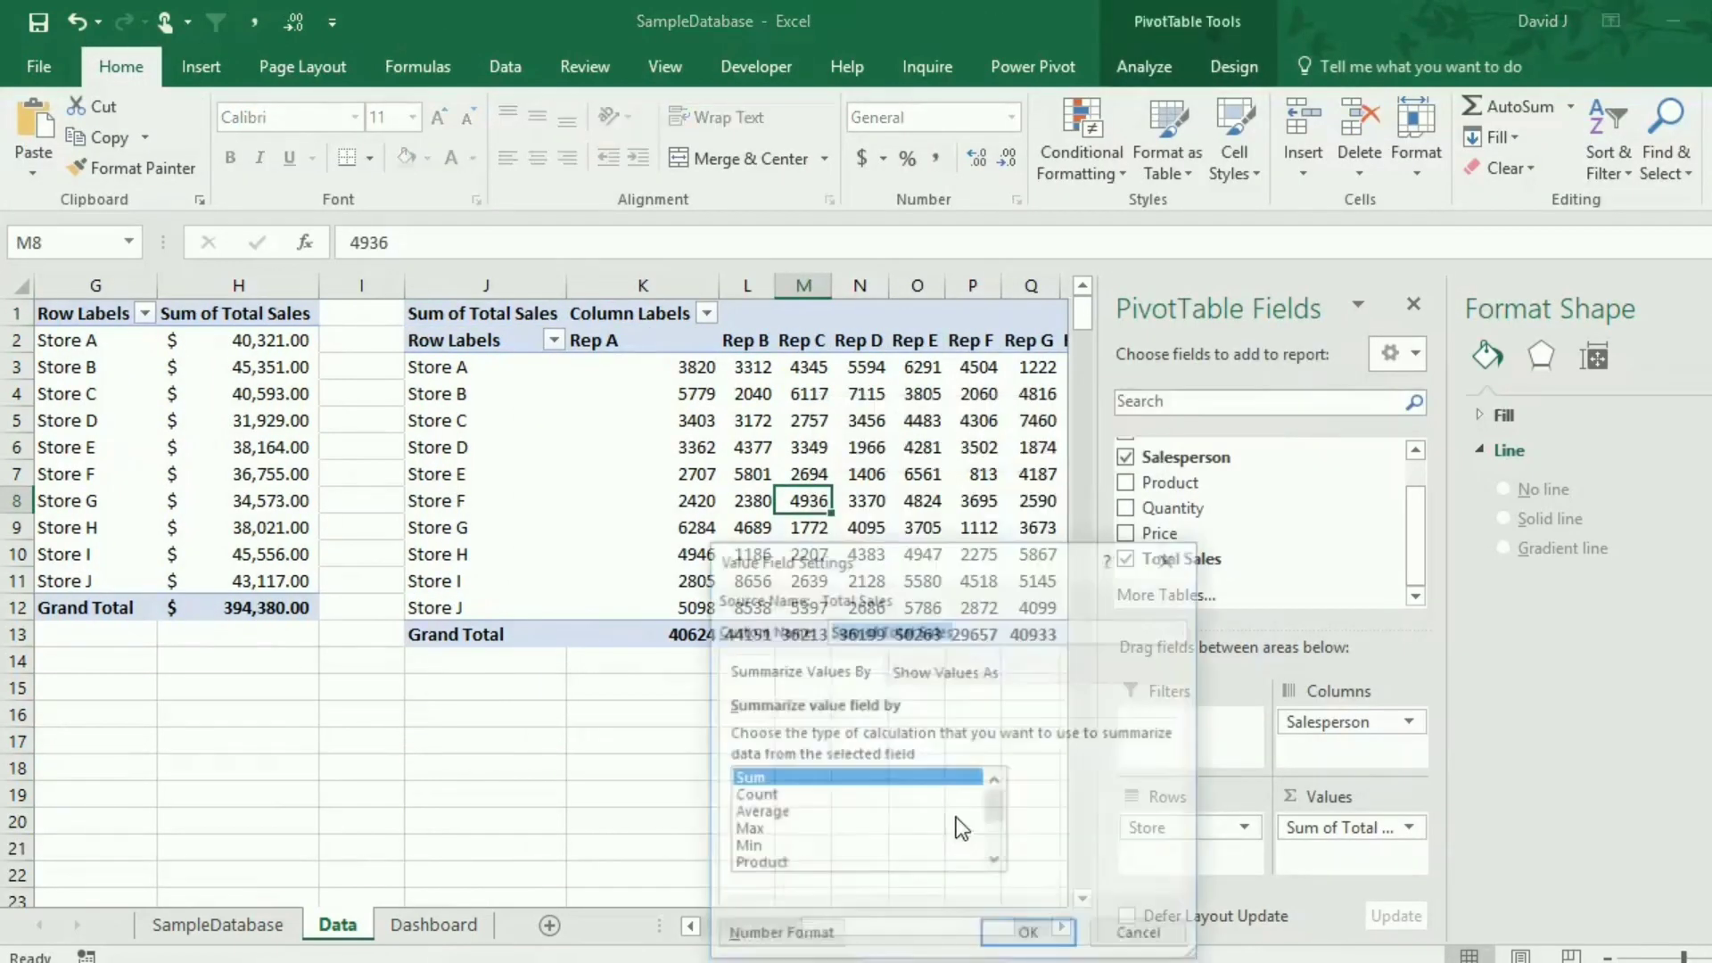
pyautogui.click(825, 936)
pyautogui.click(693, 520)
pyautogui.press('Return')
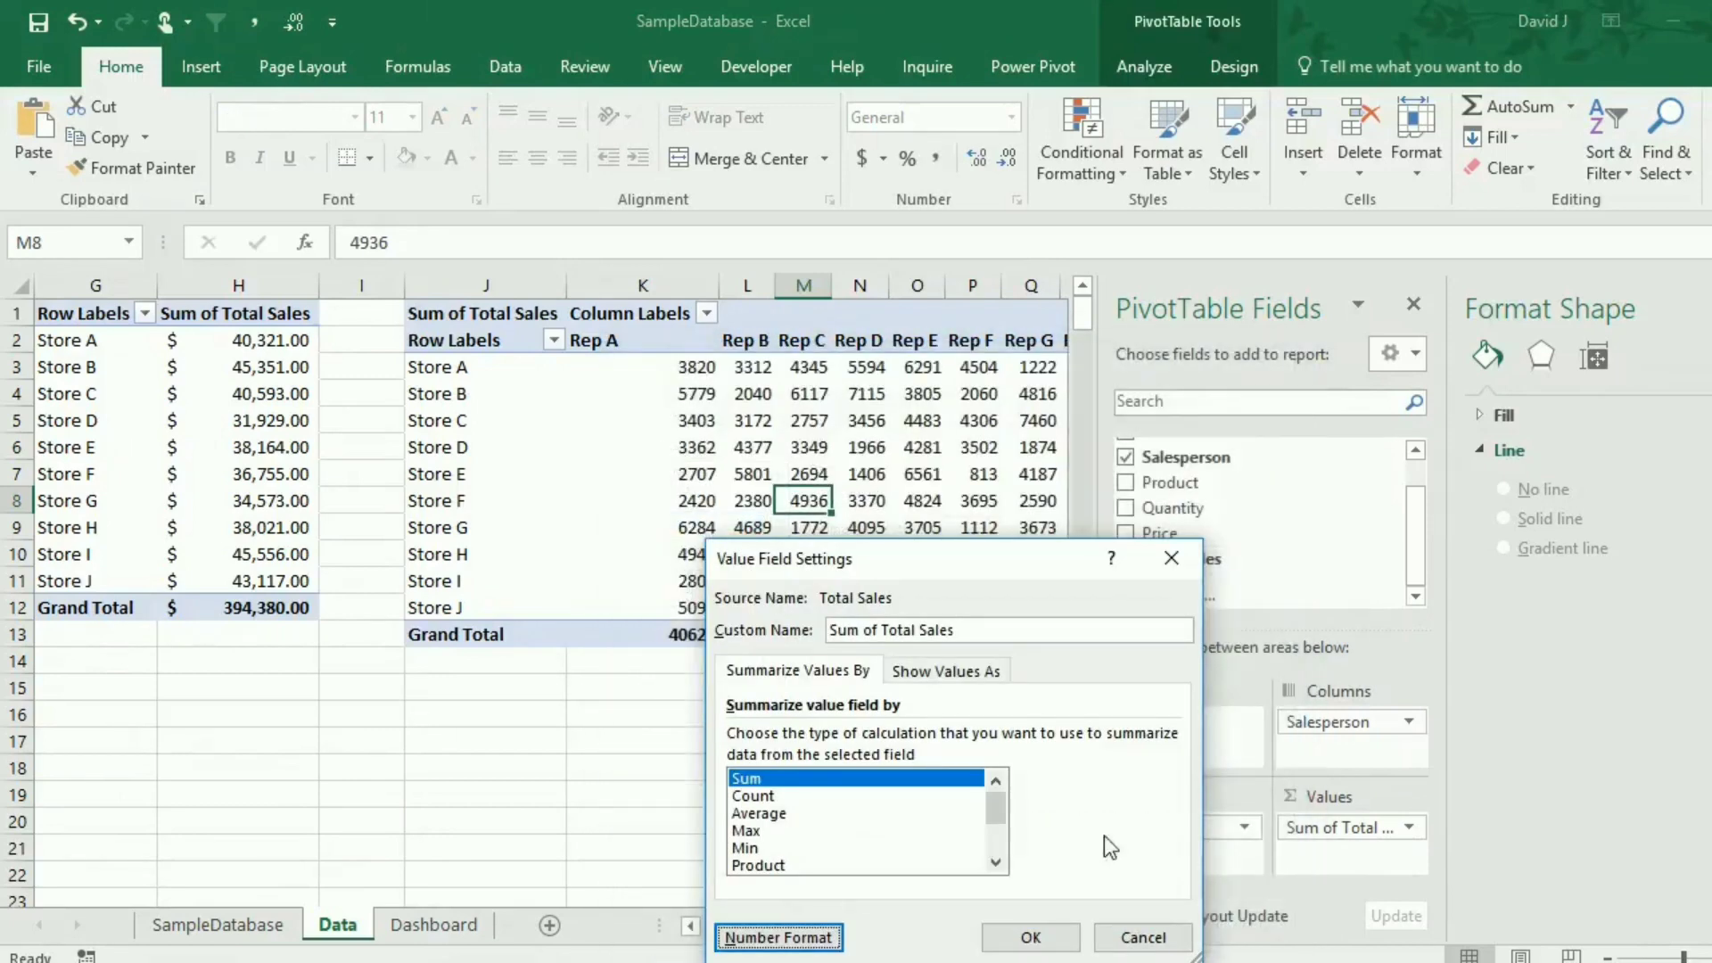
pyautogui.click(1025, 937)
pyautogui.click(740, 749)
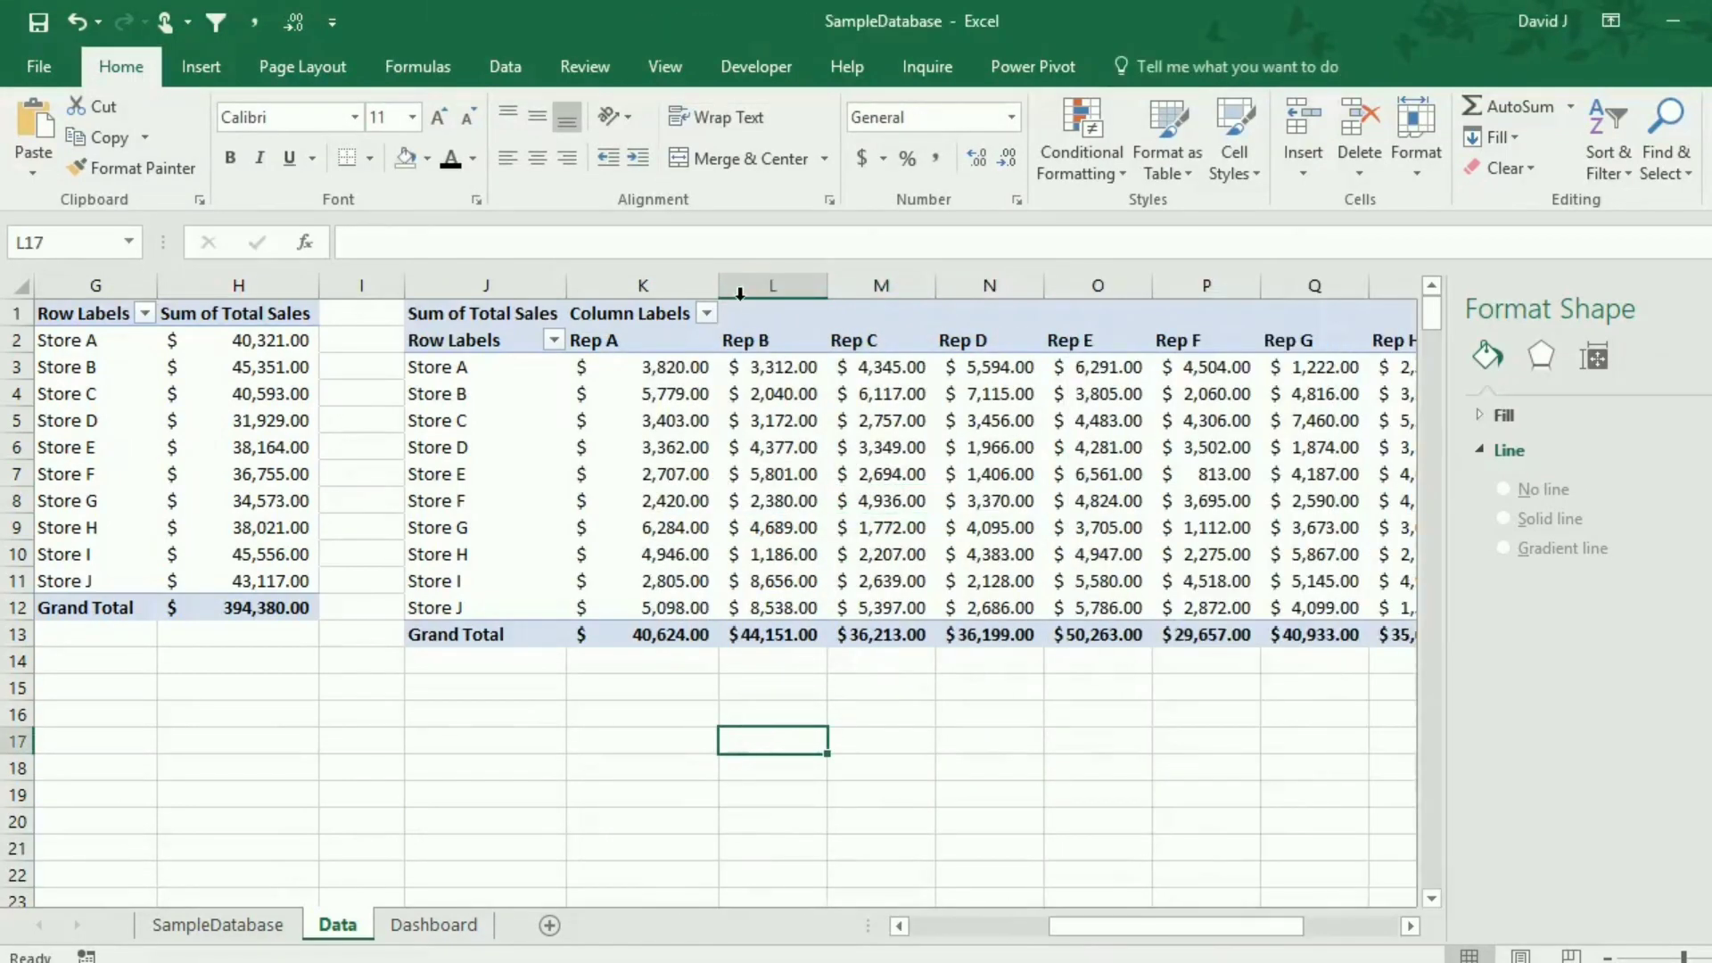
pyautogui.moveTo(772, 285); pyautogui.dragTo(881, 286)
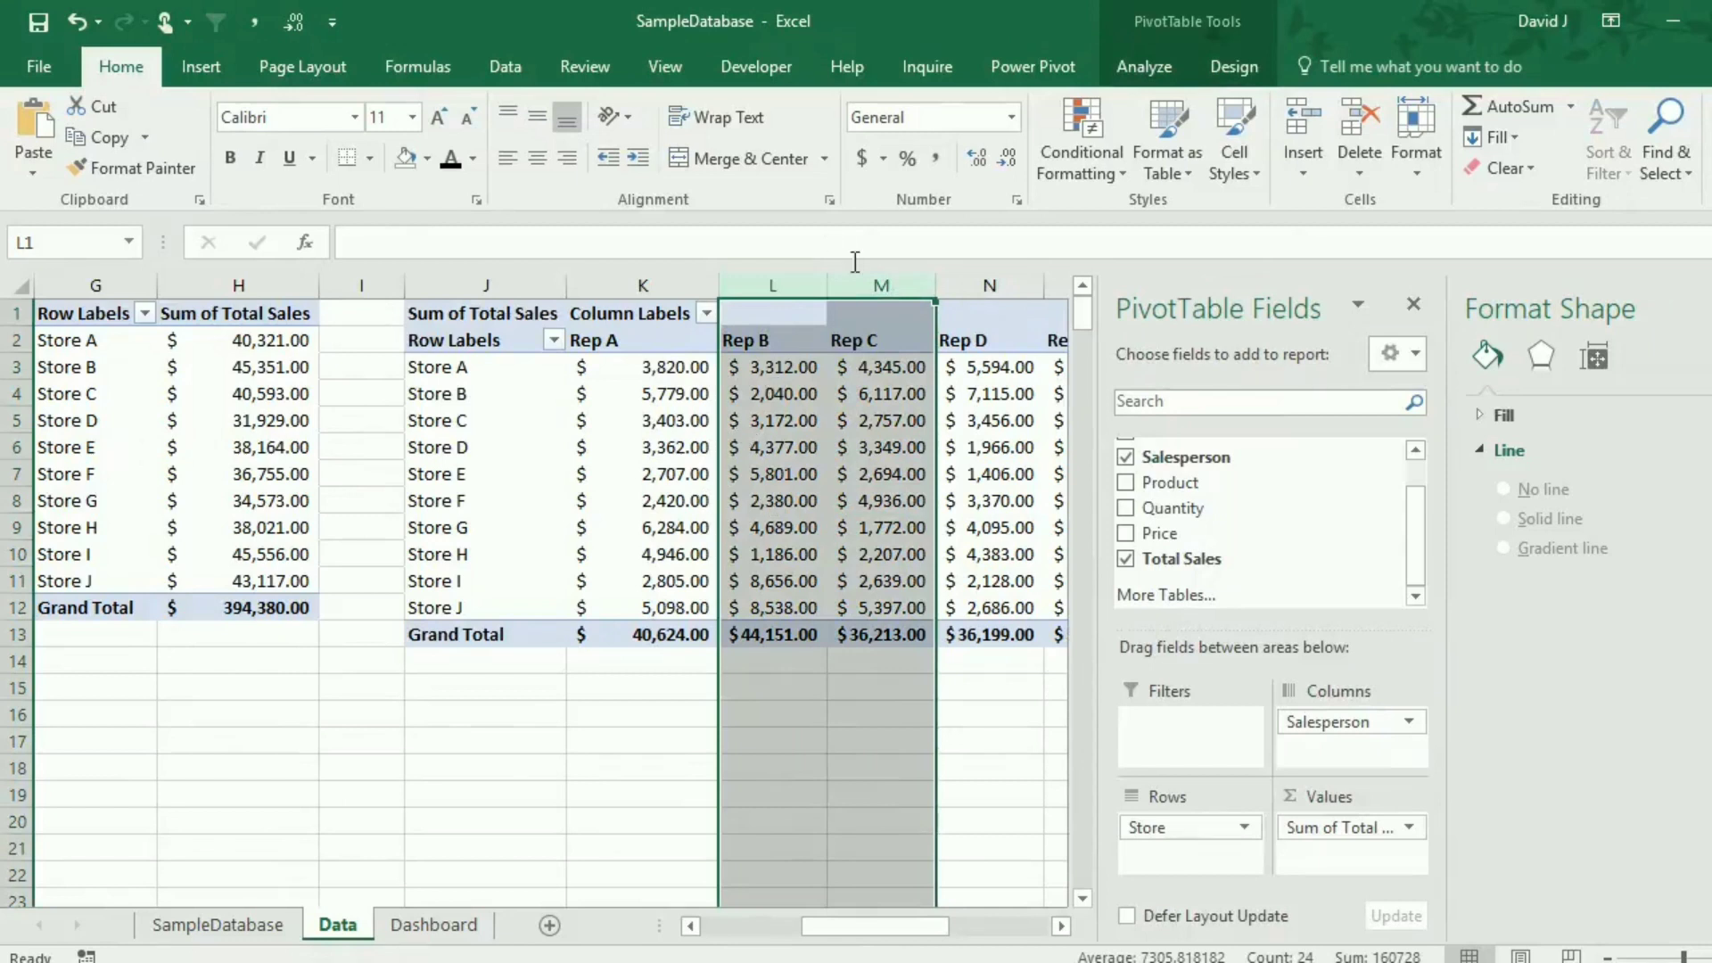
pyautogui.click(886, 575)
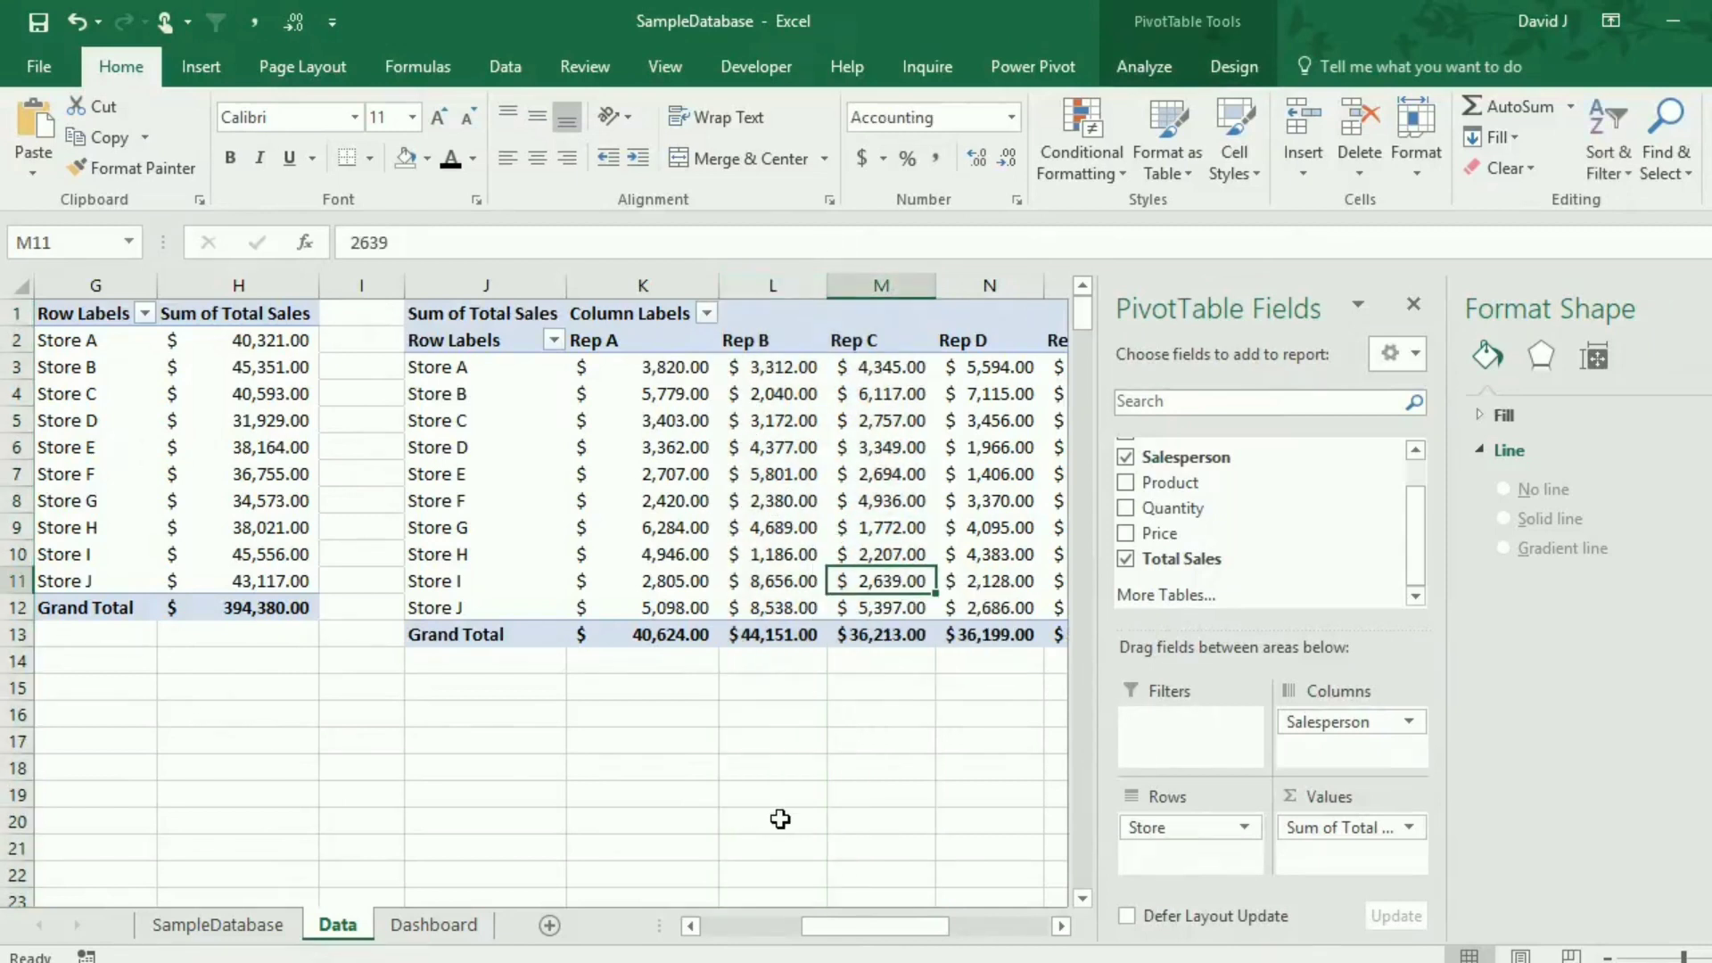
# Insert a Stacked Column chart based on the store-by-salesperson PivotTable.
pyautogui.click(1061, 930)
pyautogui.click(1061, 930)
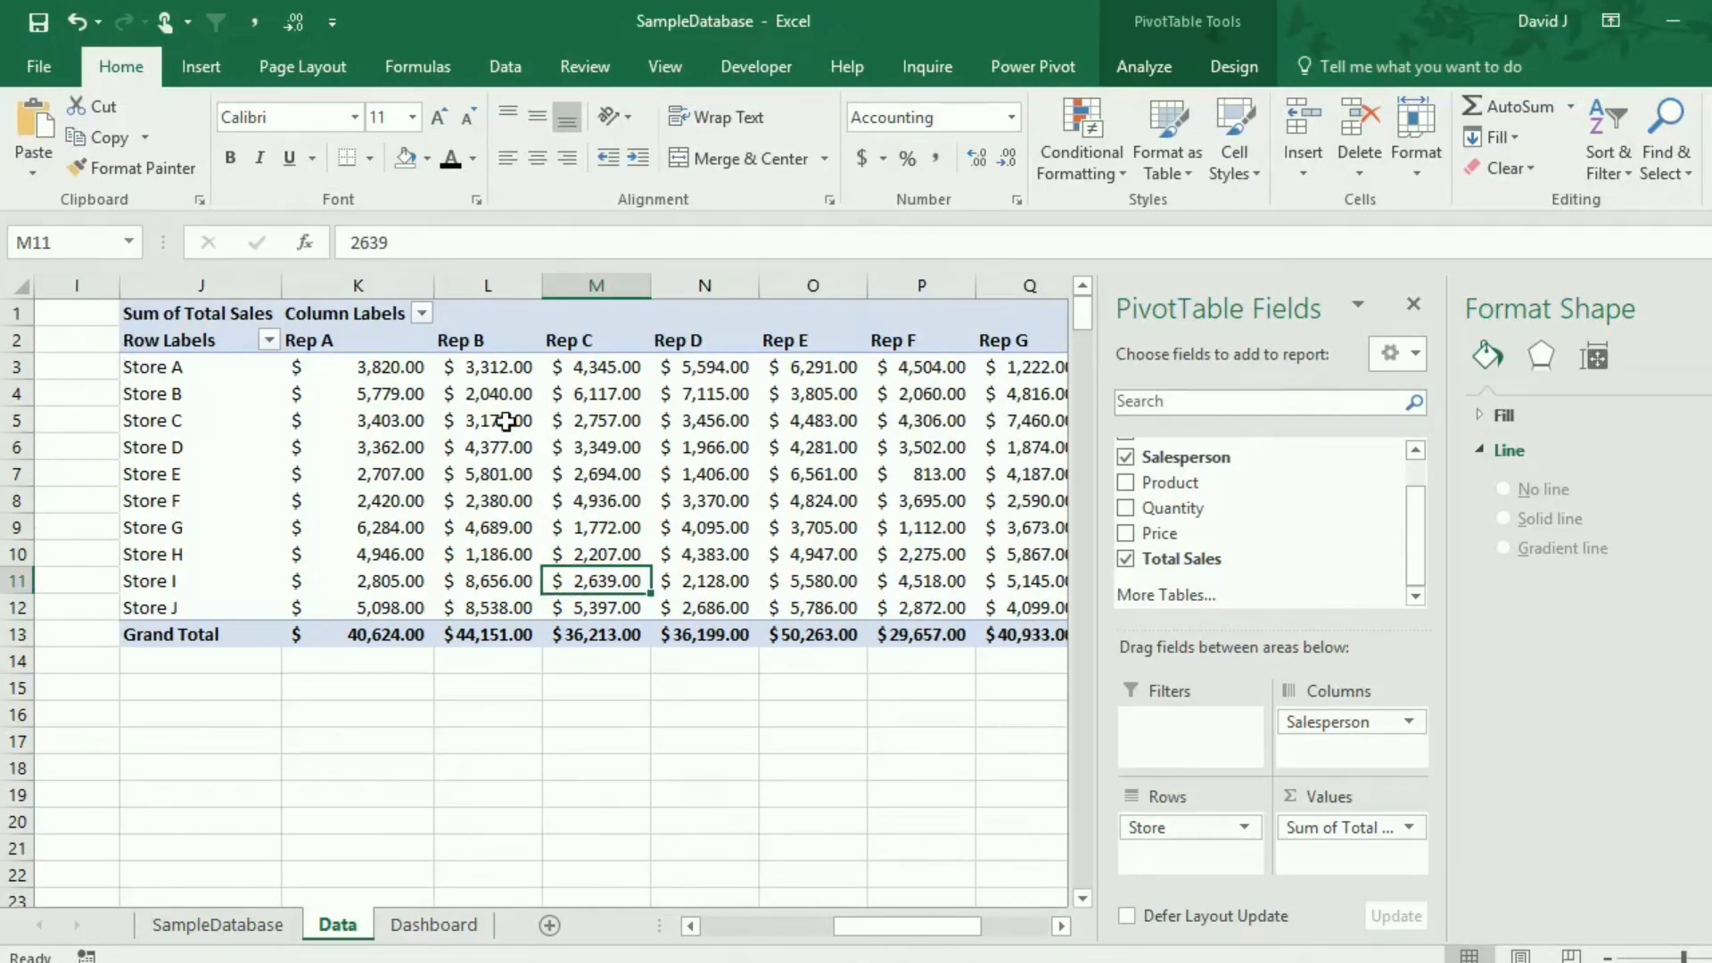
pyautogui.click(546, 474)
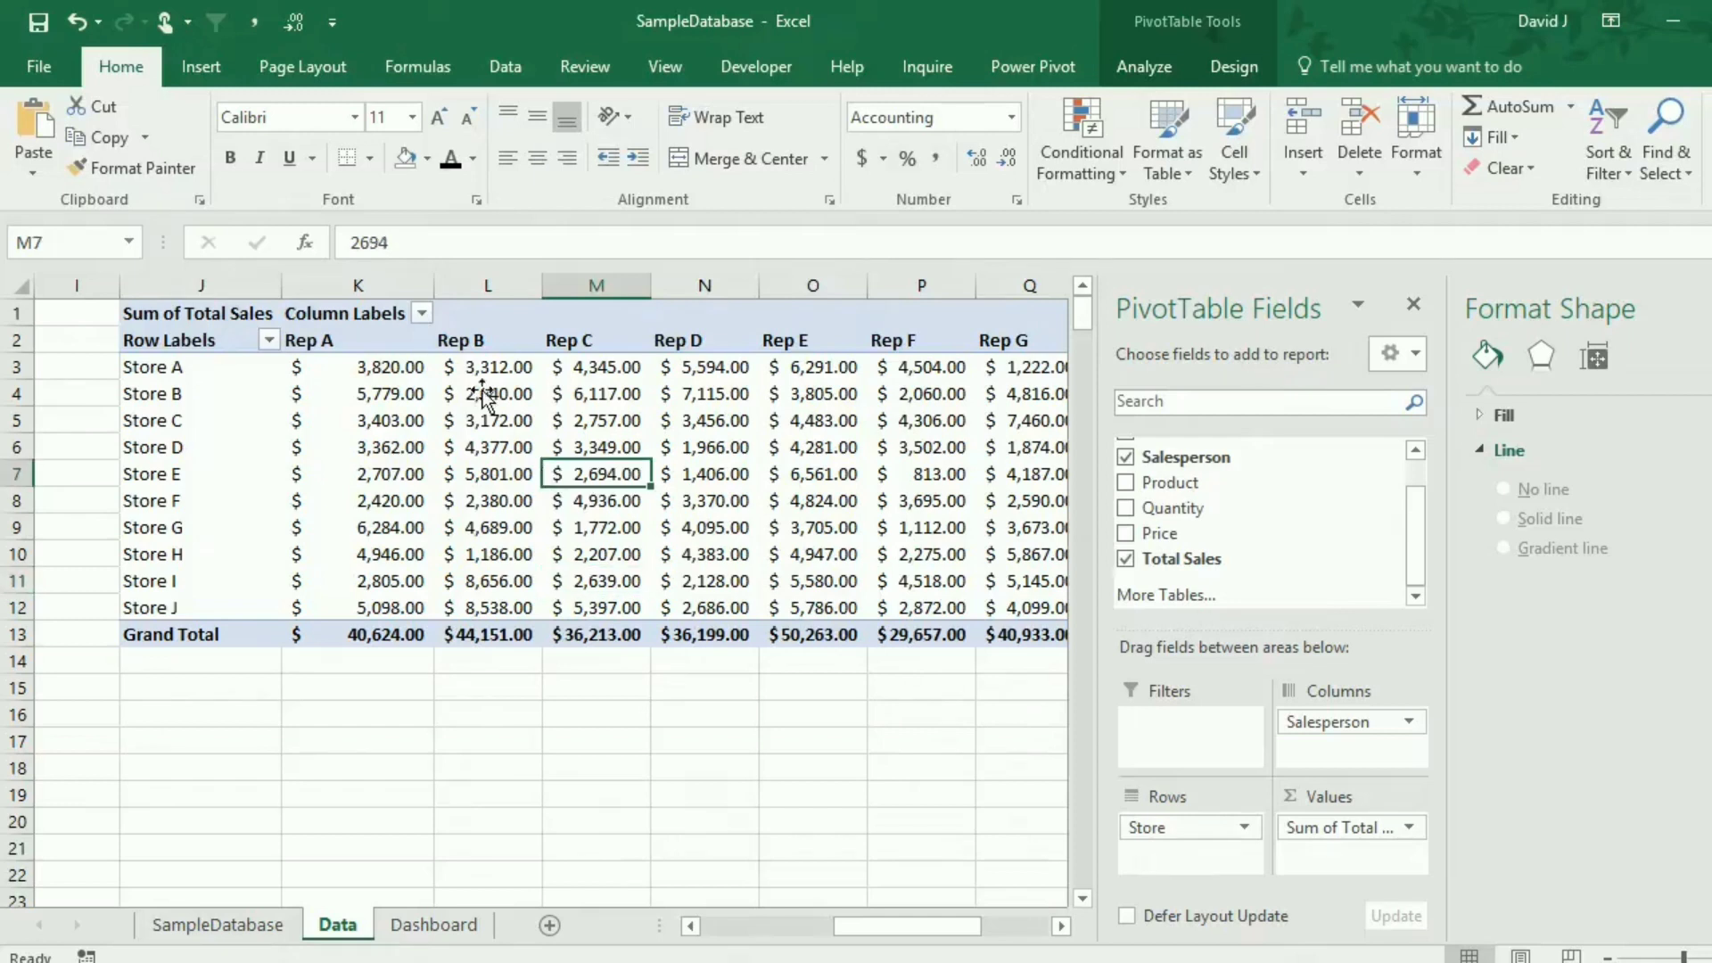
pyautogui.click(200, 67)
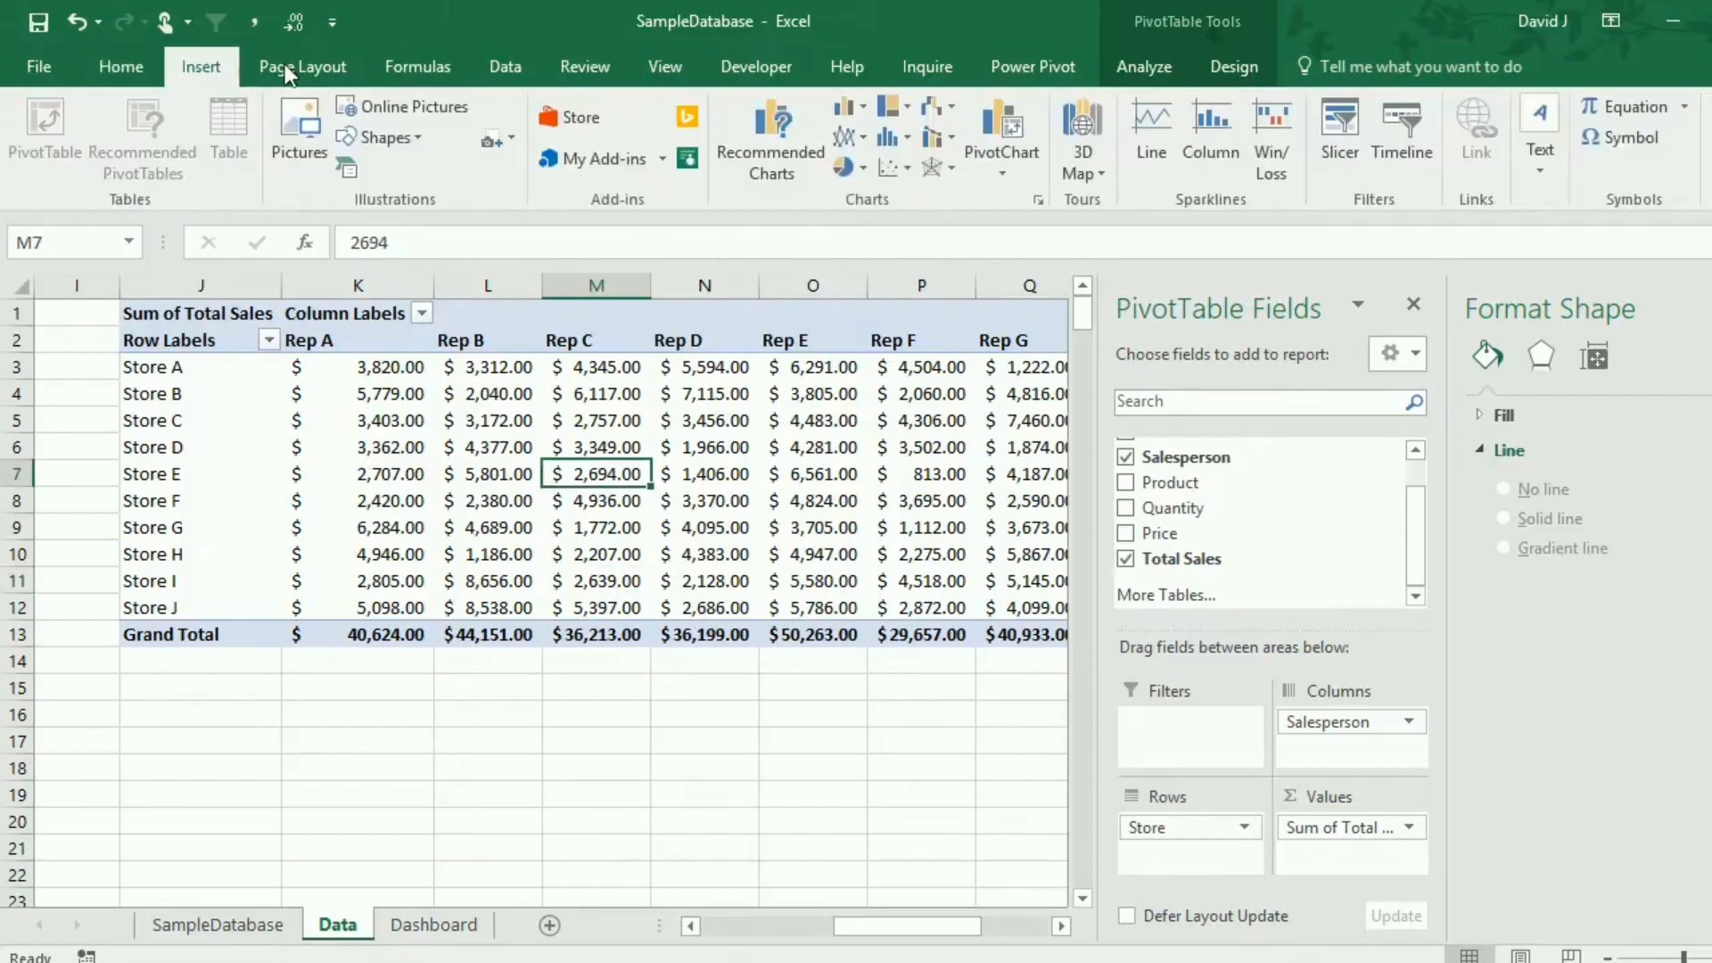
pyautogui.click(806, 155)
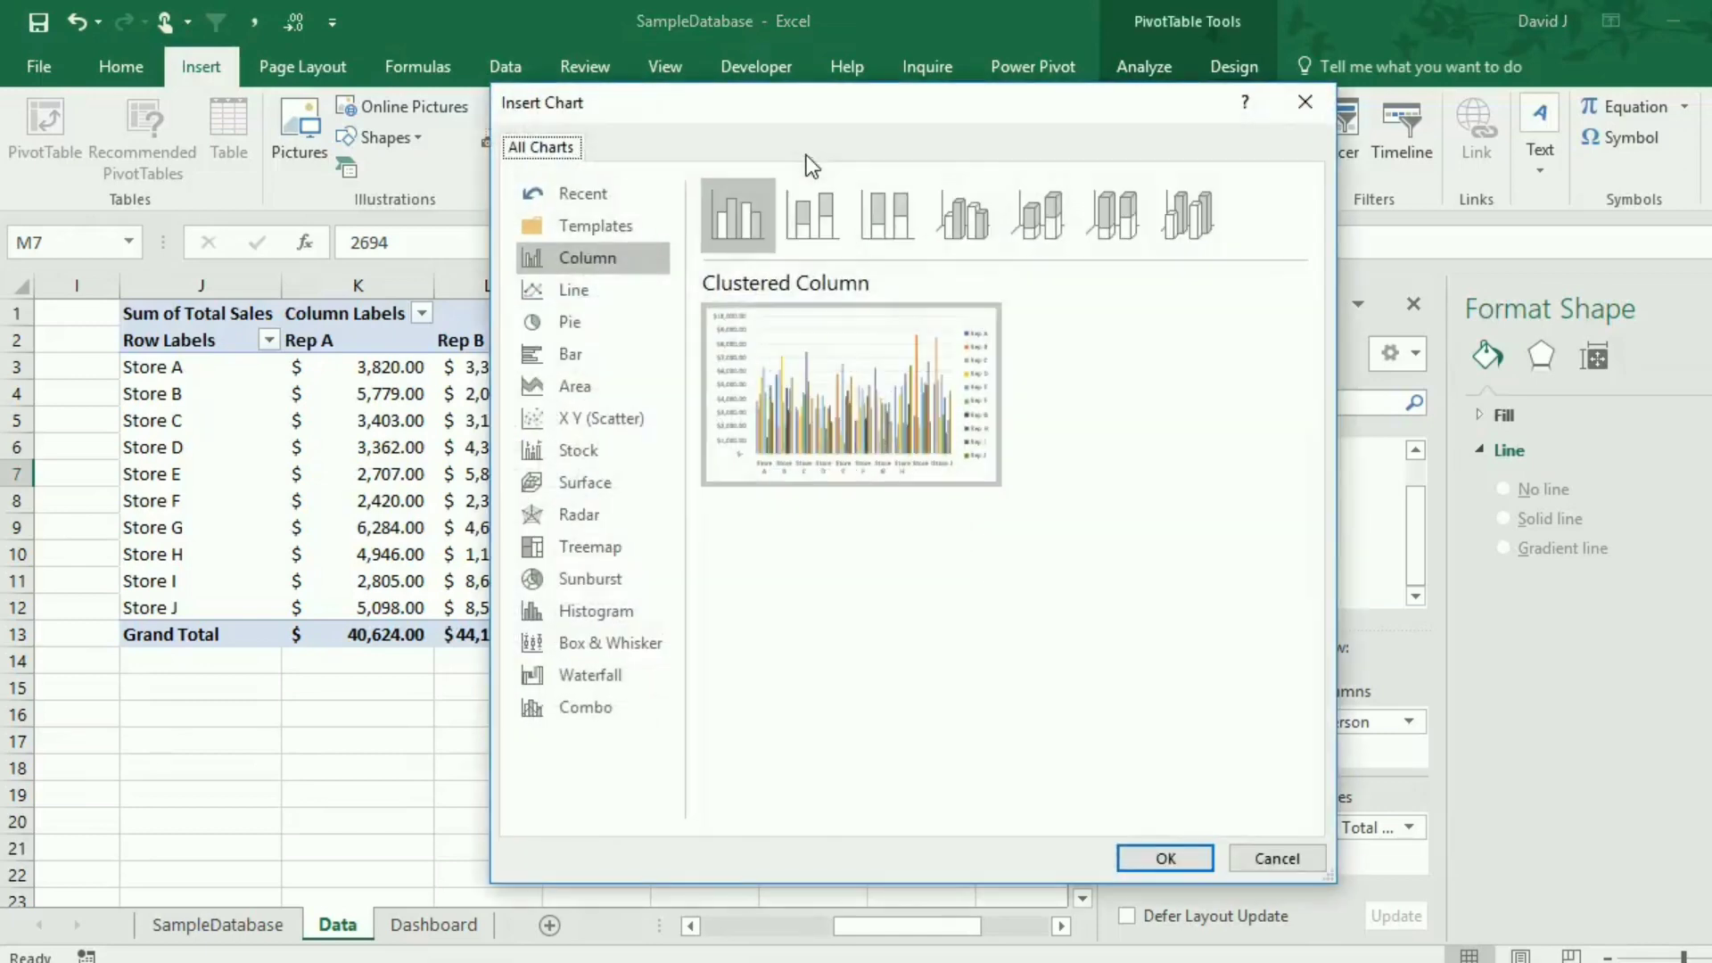
pyautogui.click(811, 231)
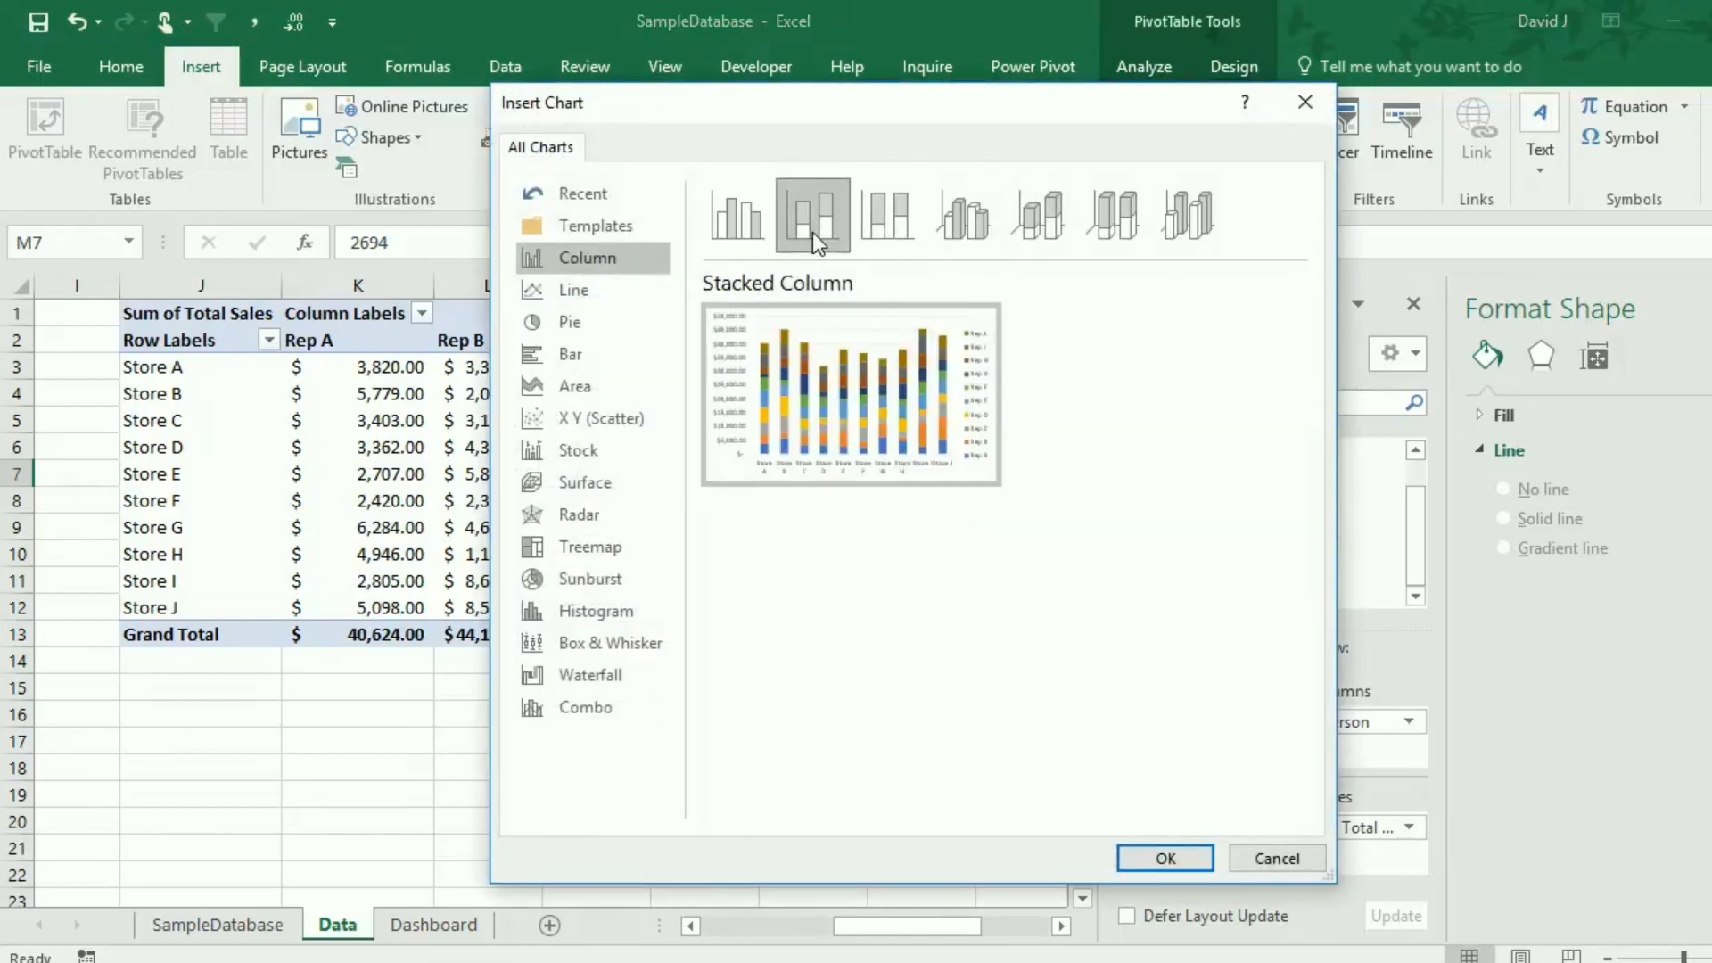
pyautogui.click(1148, 858)
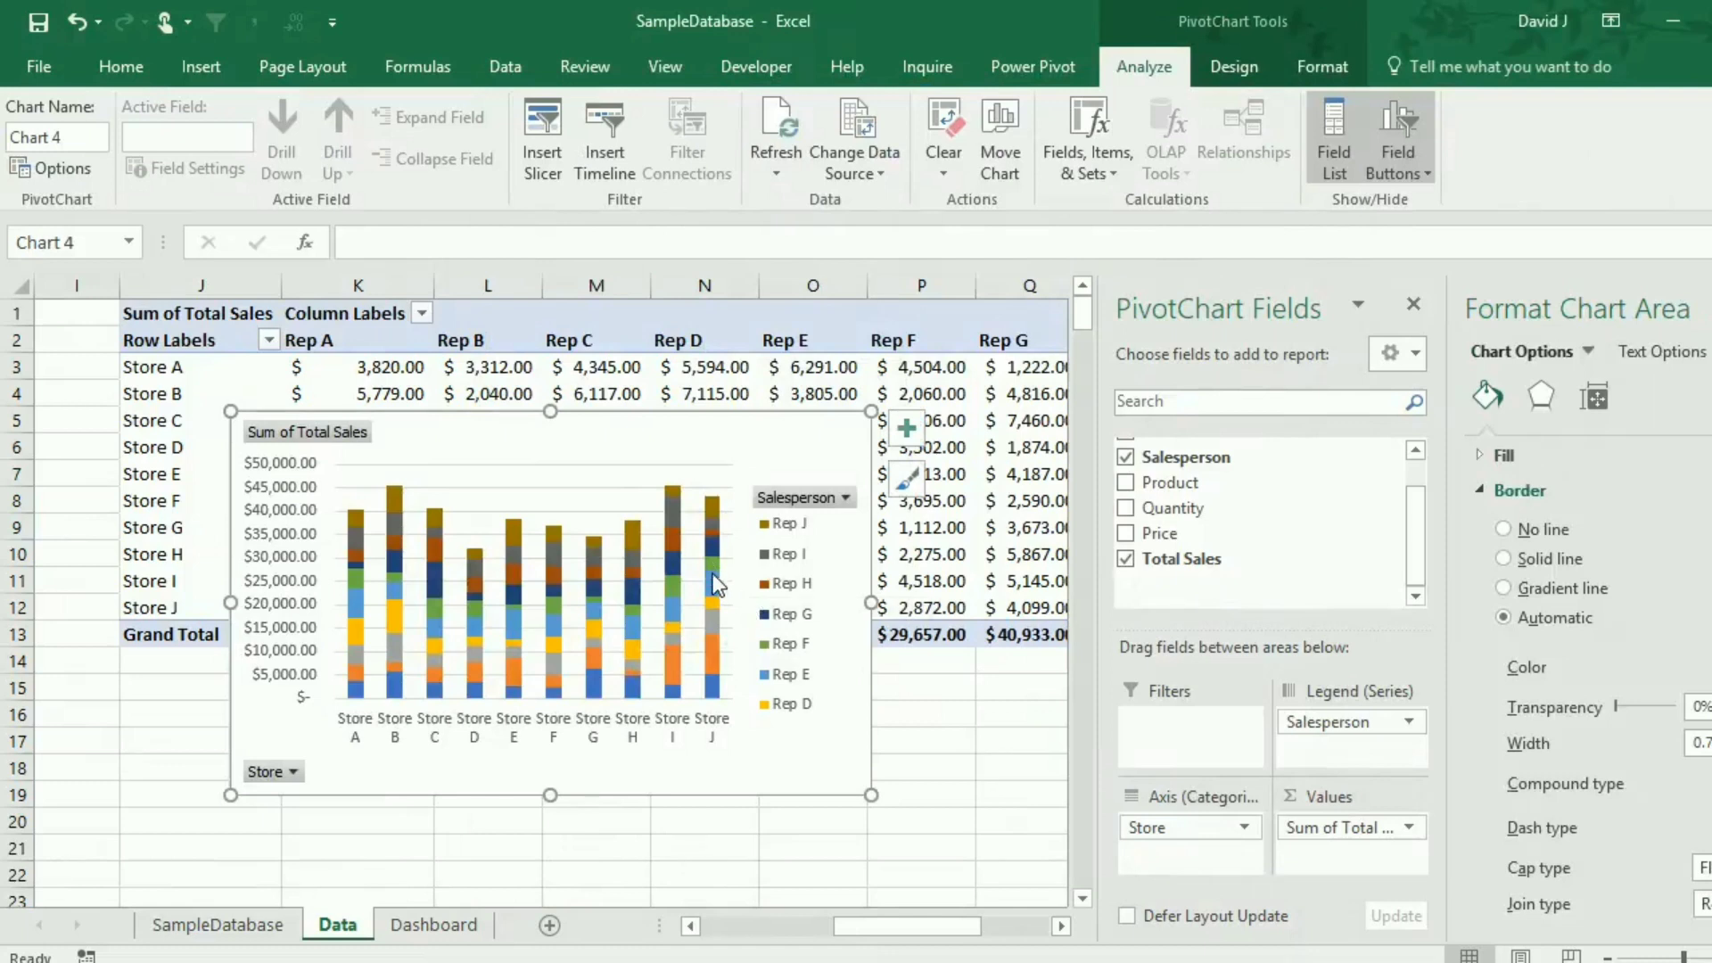
# Hide all field buttons on the stacked column chart and place its legend at the bottom of the chart.
pyautogui.click(1400, 134)
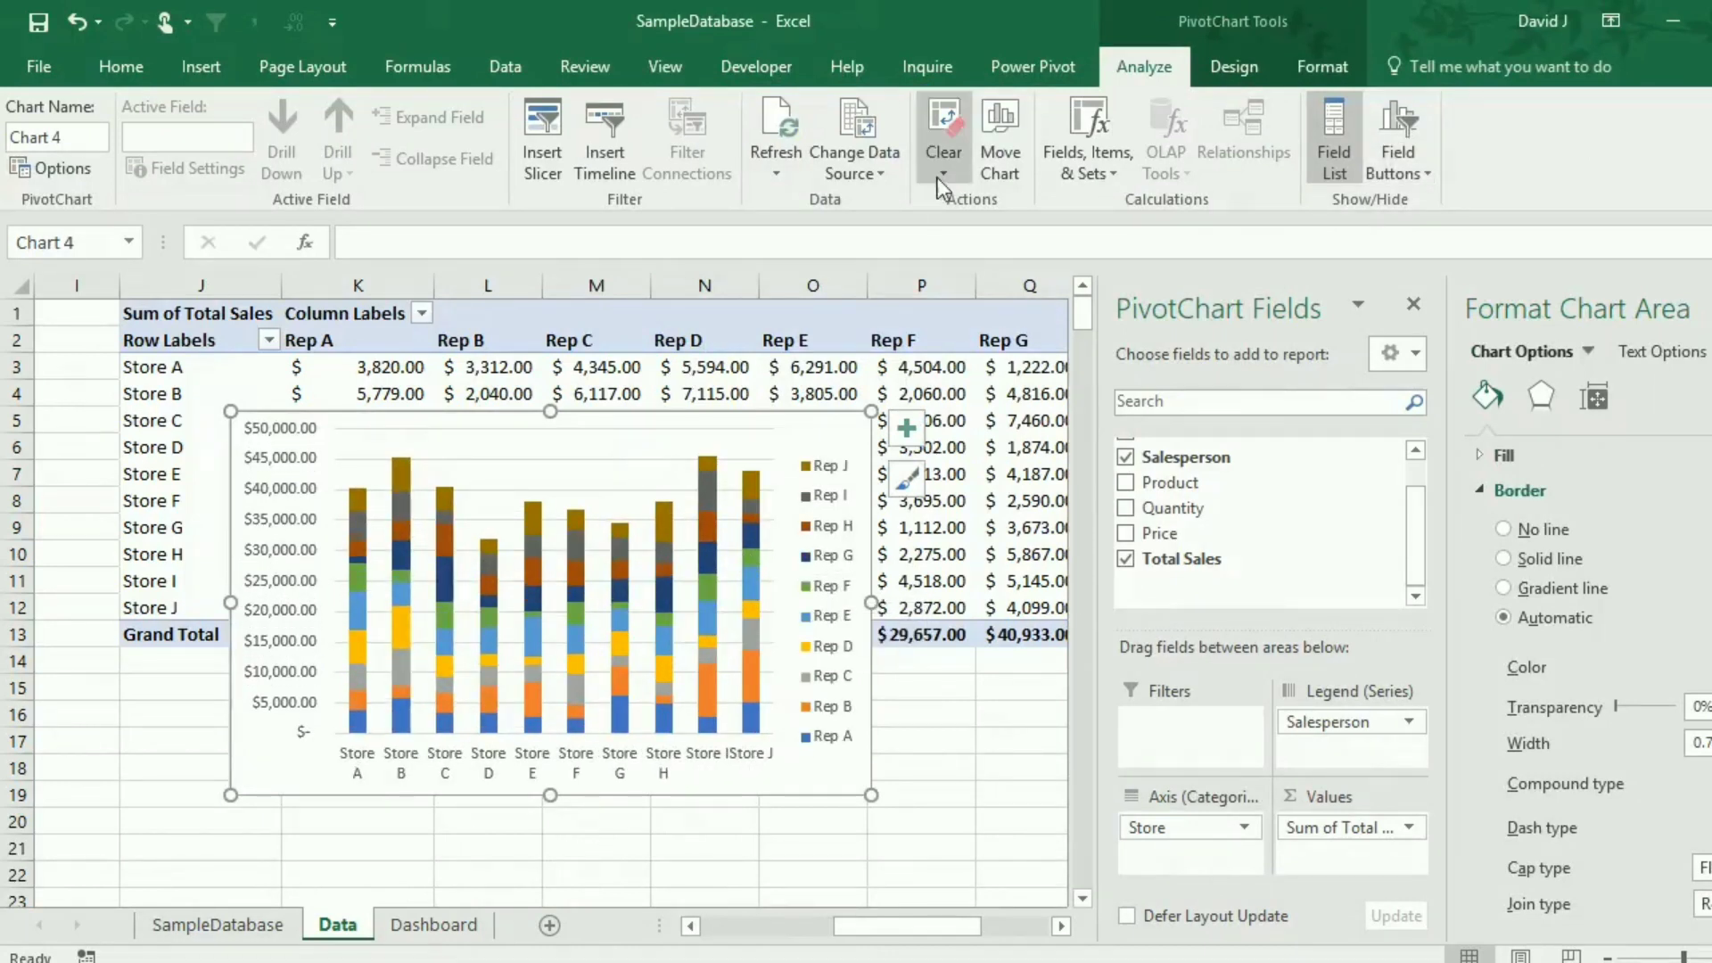
pyautogui.click(1234, 66)
pyautogui.click(39, 169)
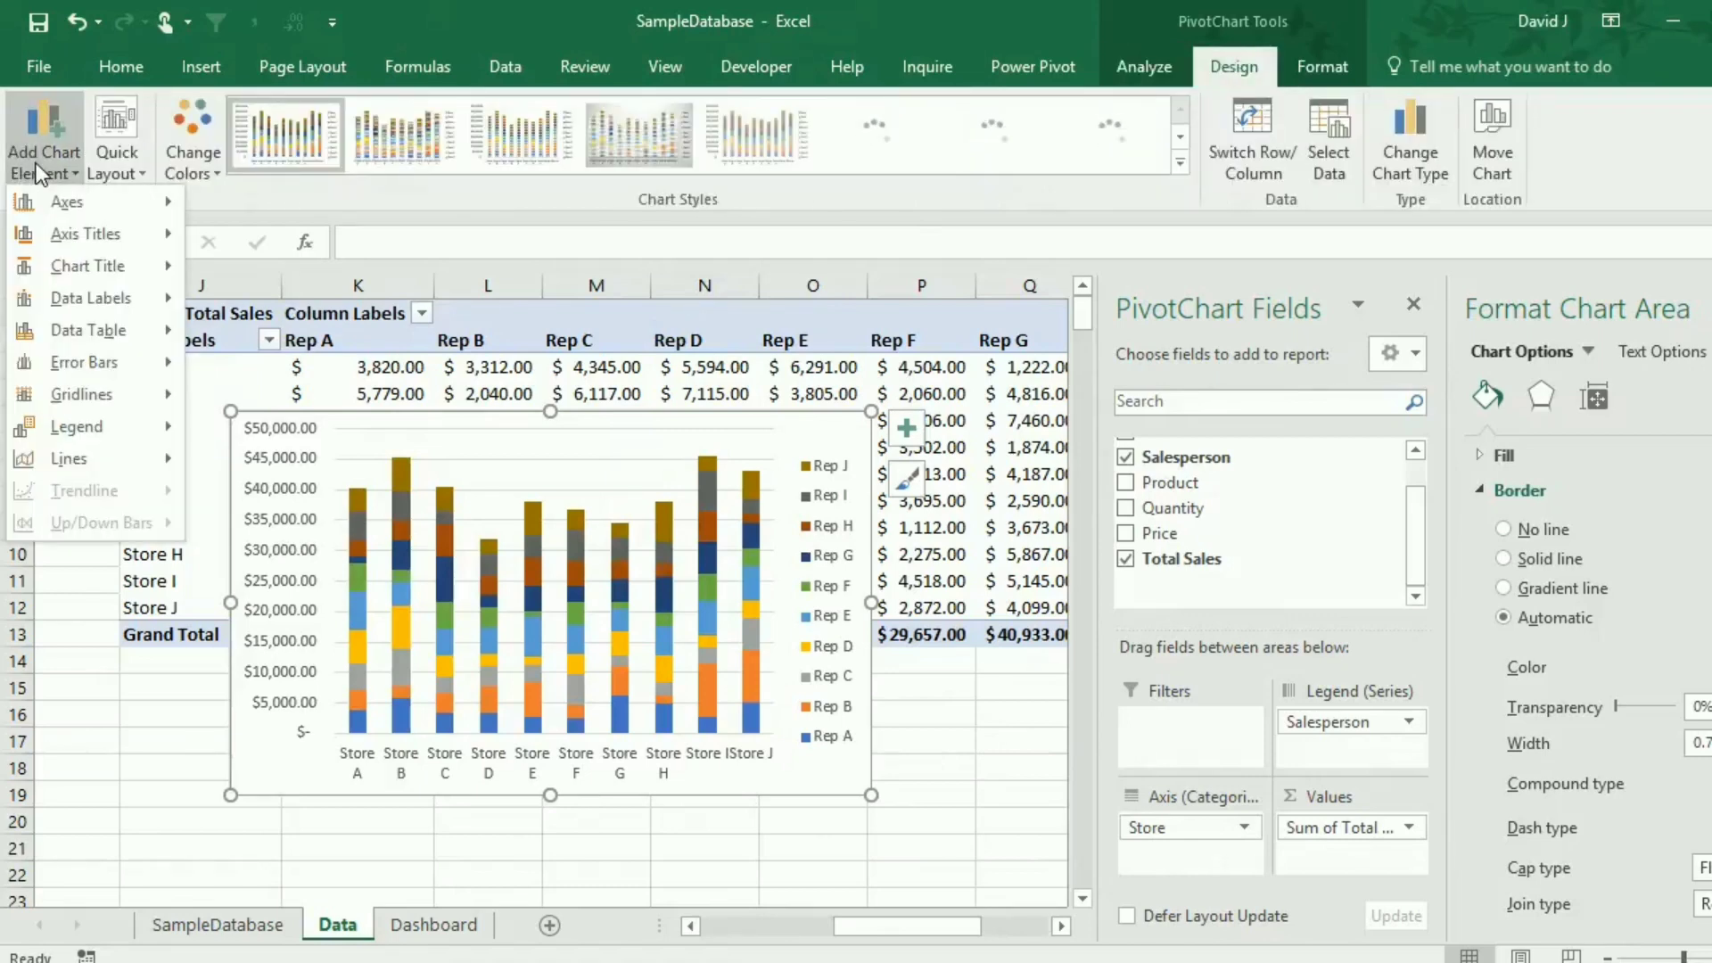
pyautogui.moveTo(114, 415)
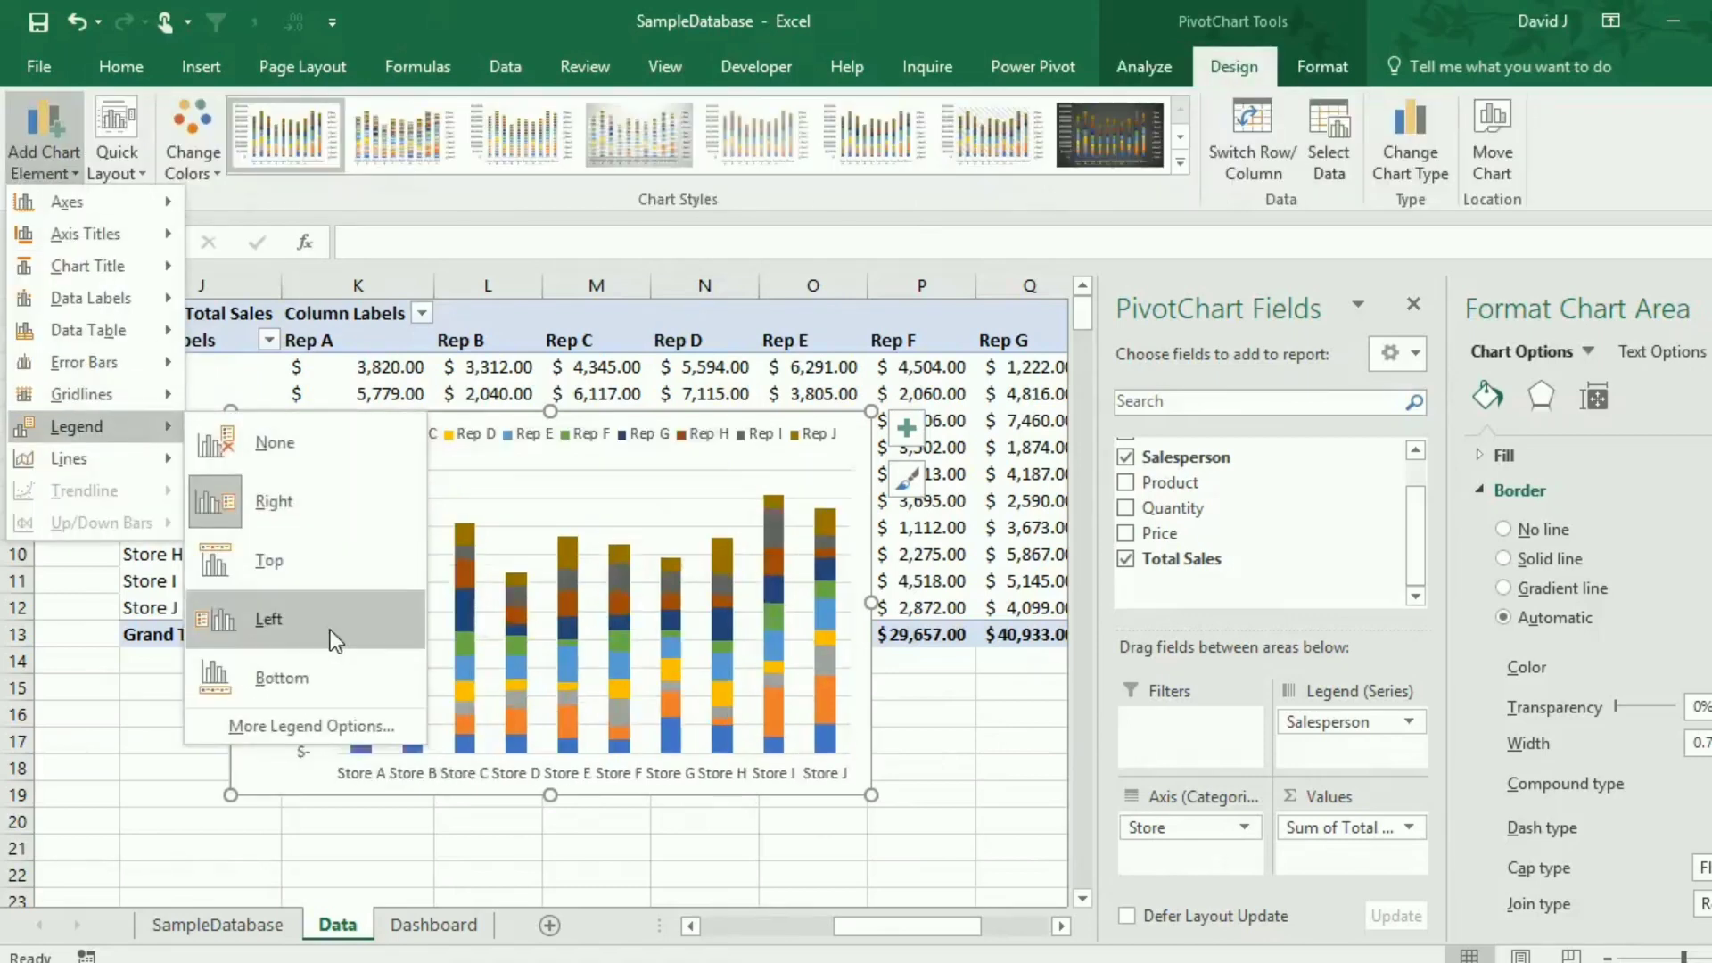
pyautogui.click(328, 662)
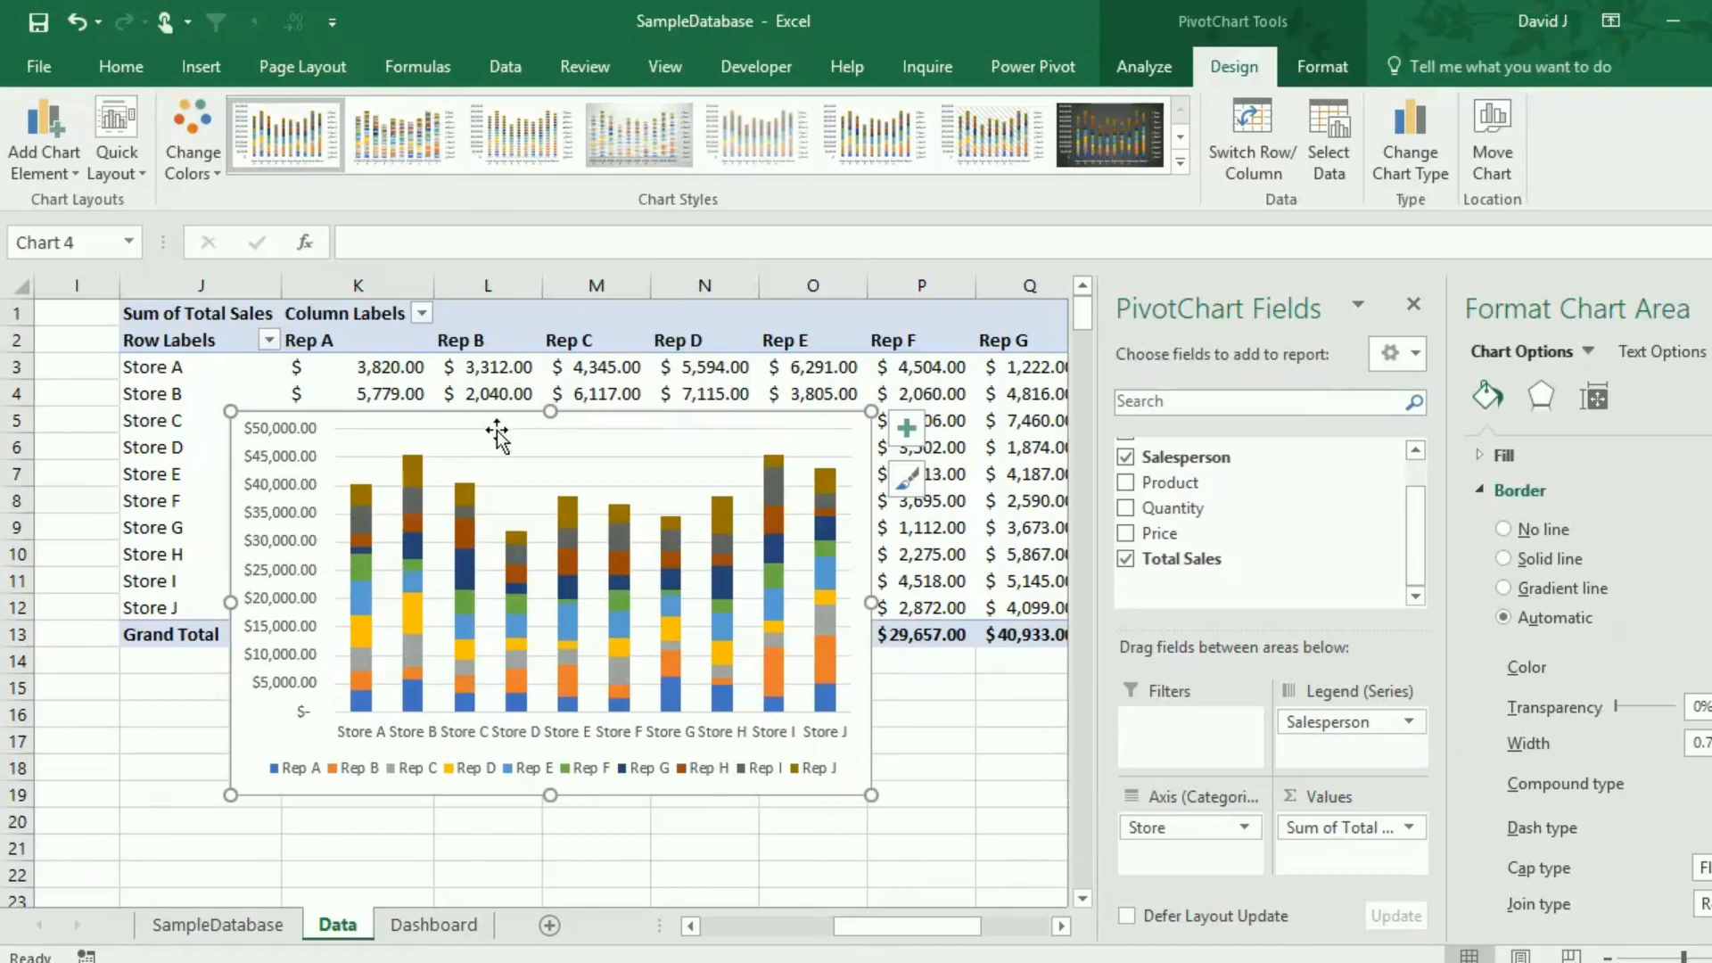
# Move the stacked column chart to the Dashboard sheet below the pie chart, starting around cell J18, and set its border to No line.
pyautogui.hotkey('ctrl', 'x')
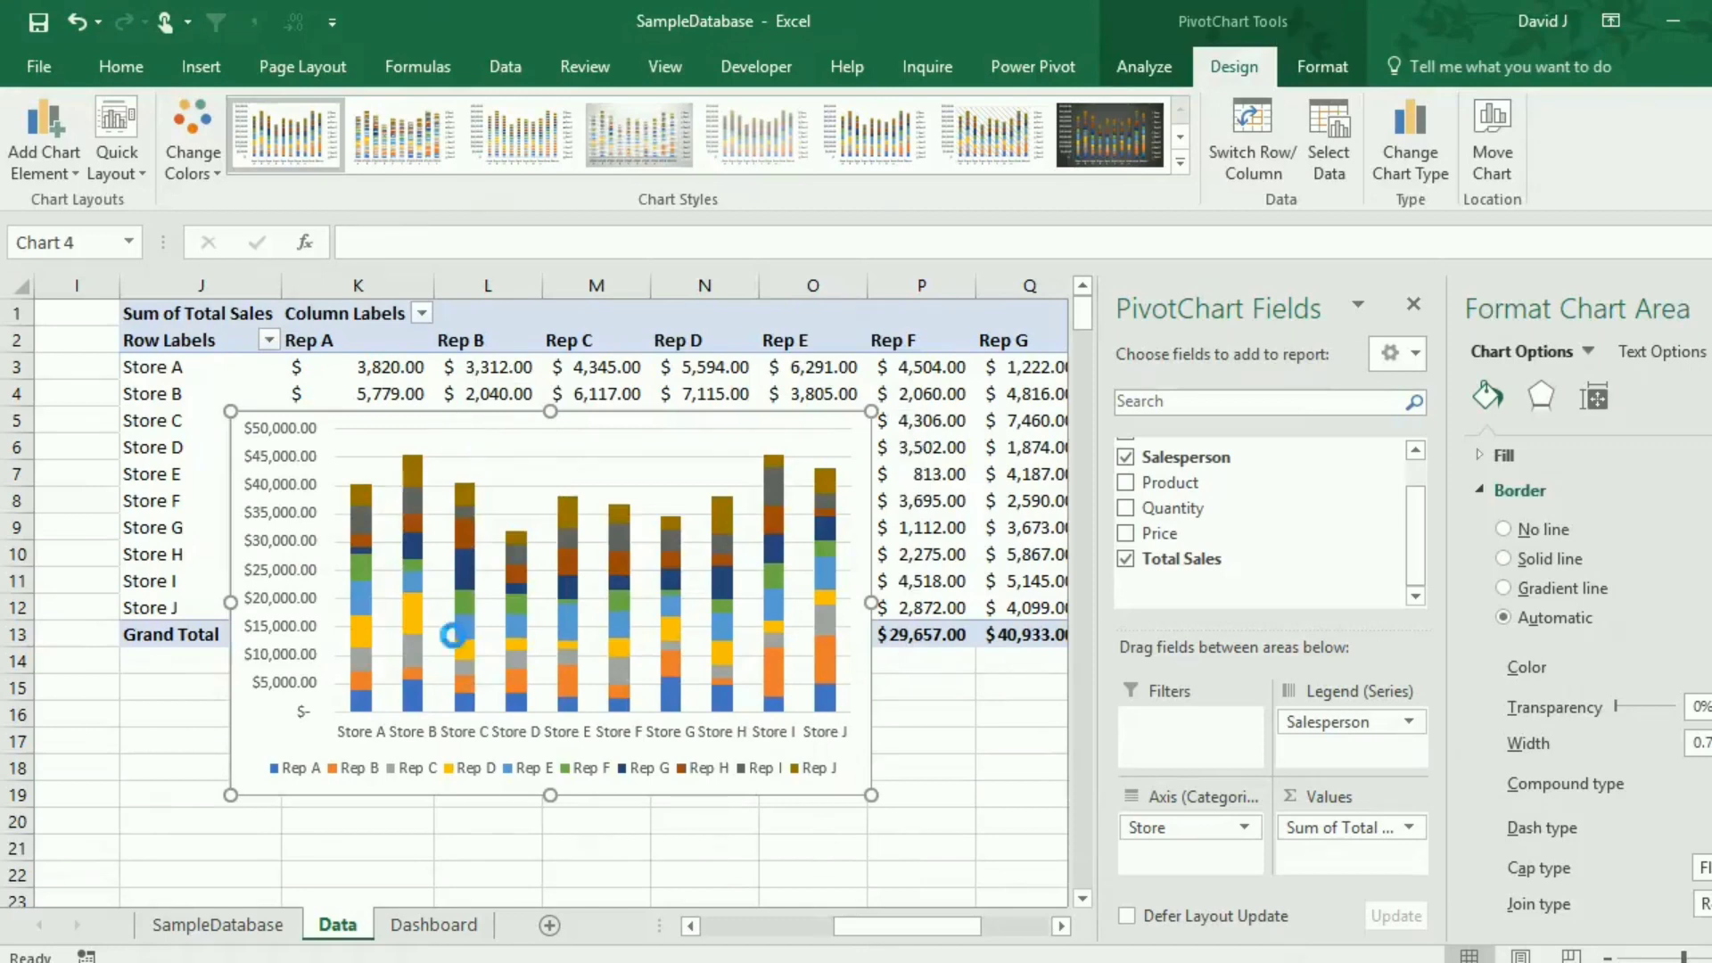
pyautogui.click(419, 925)
pyautogui.click(937, 815)
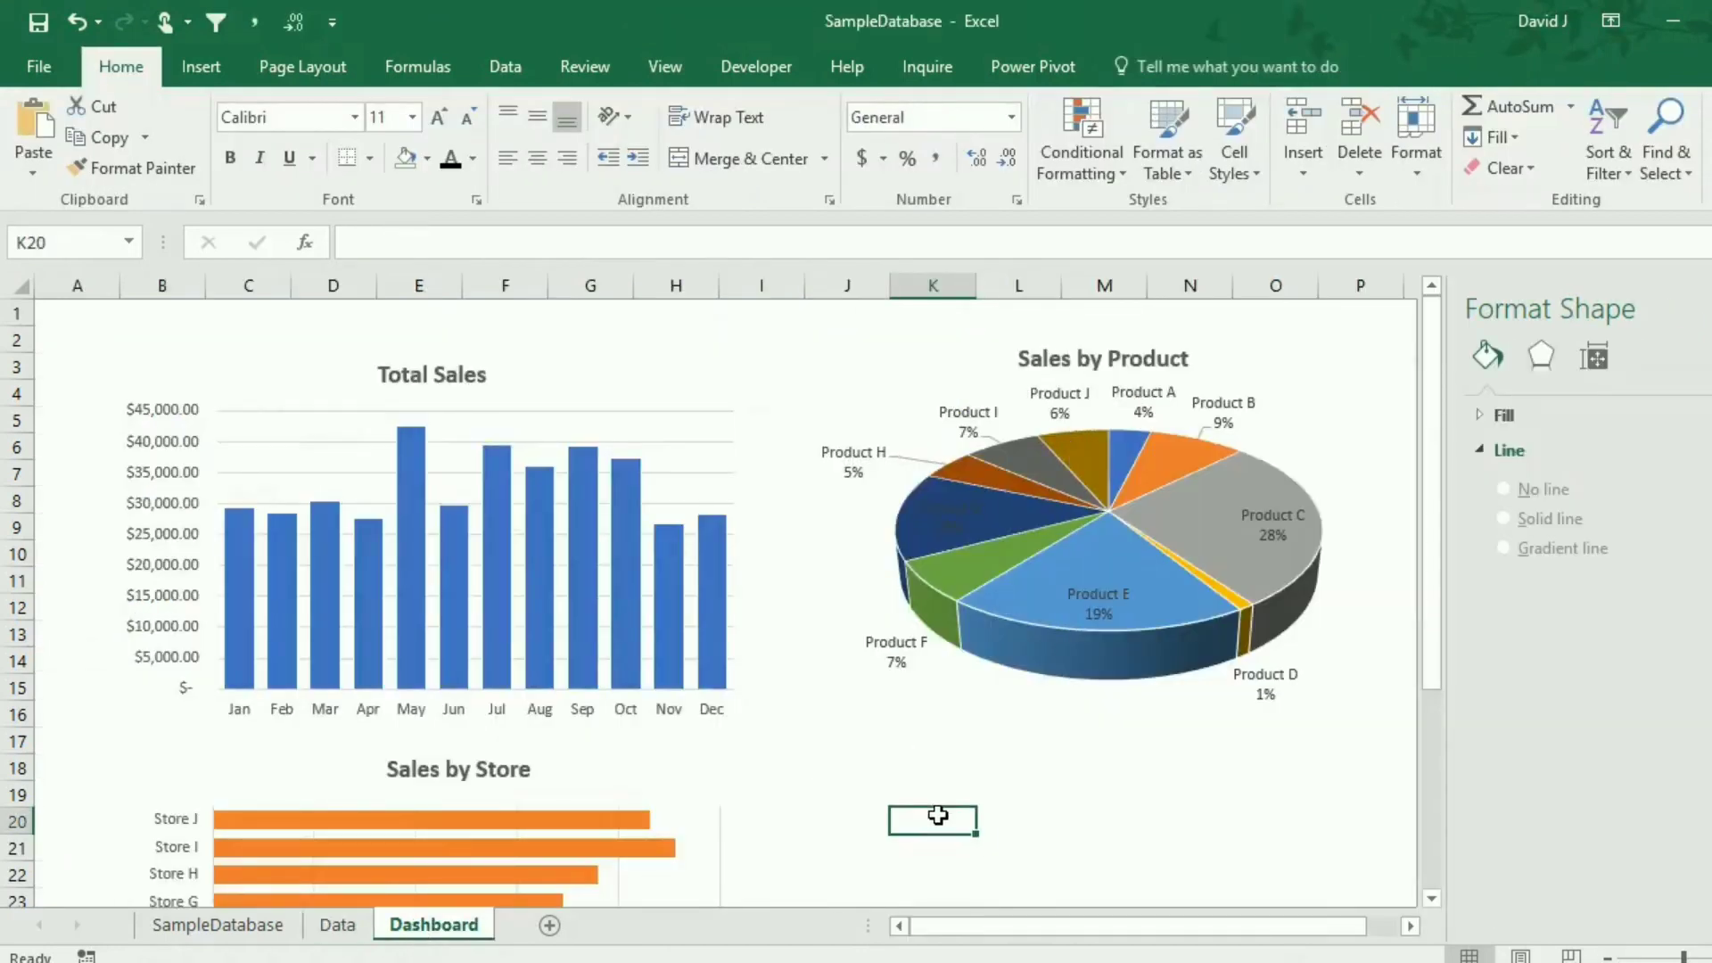
pyautogui.hotkey('ctrl', 'v')
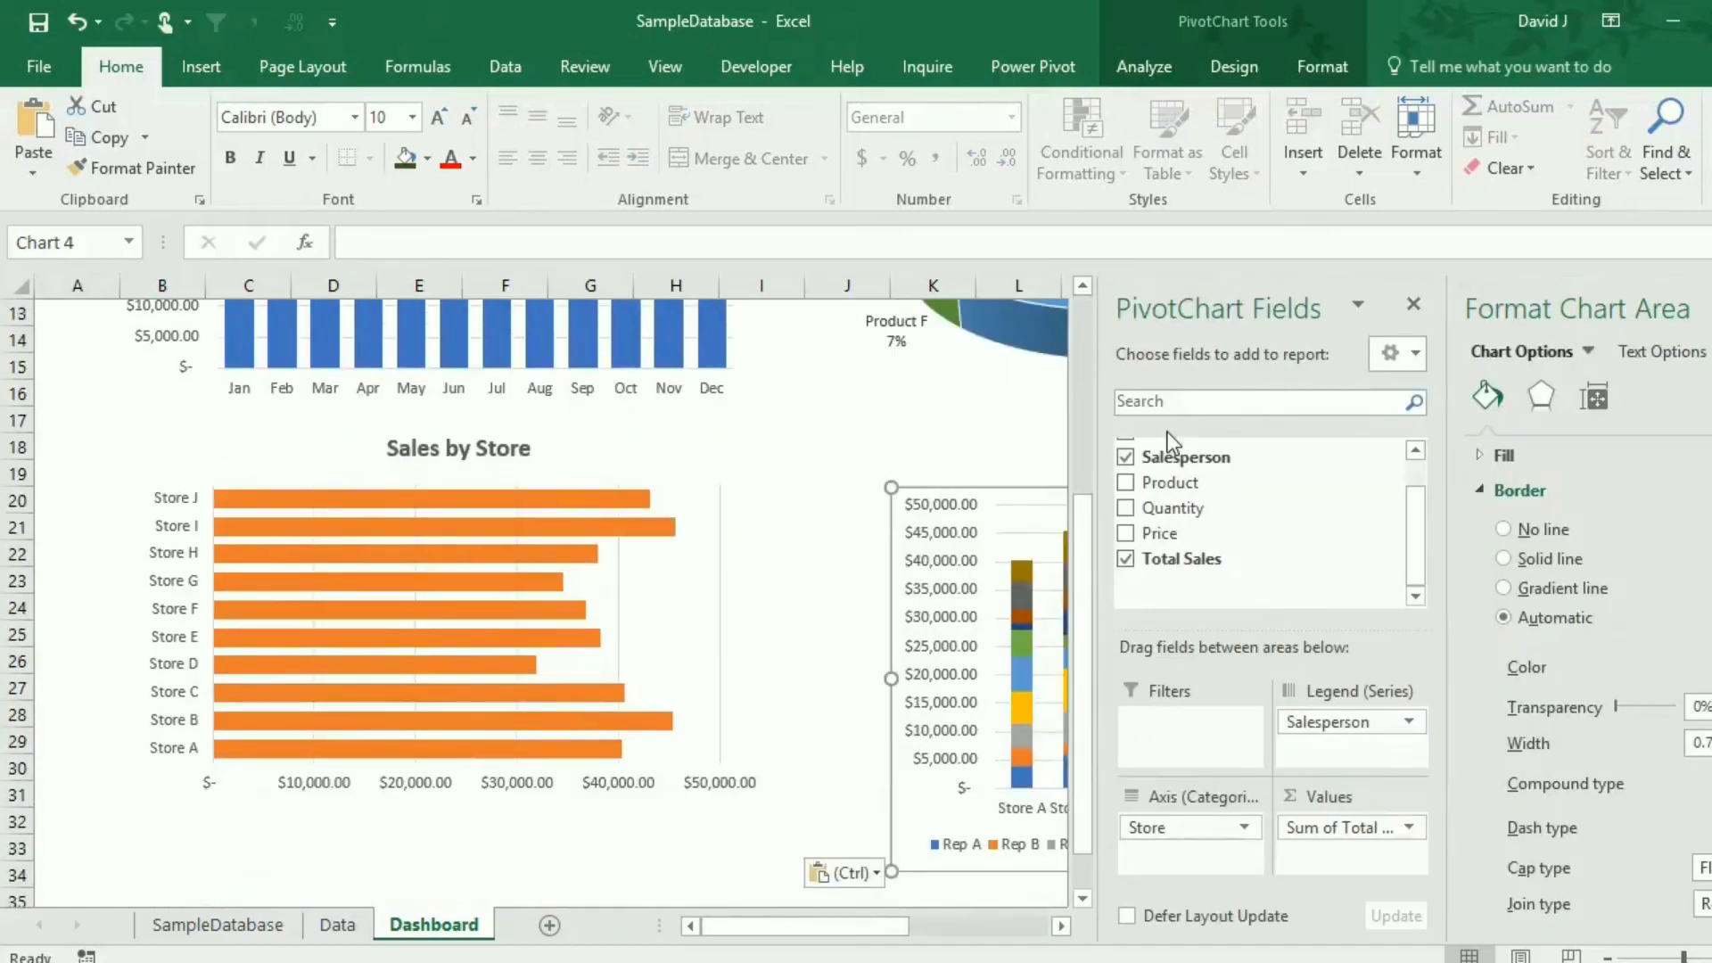
pyautogui.click(1548, 533)
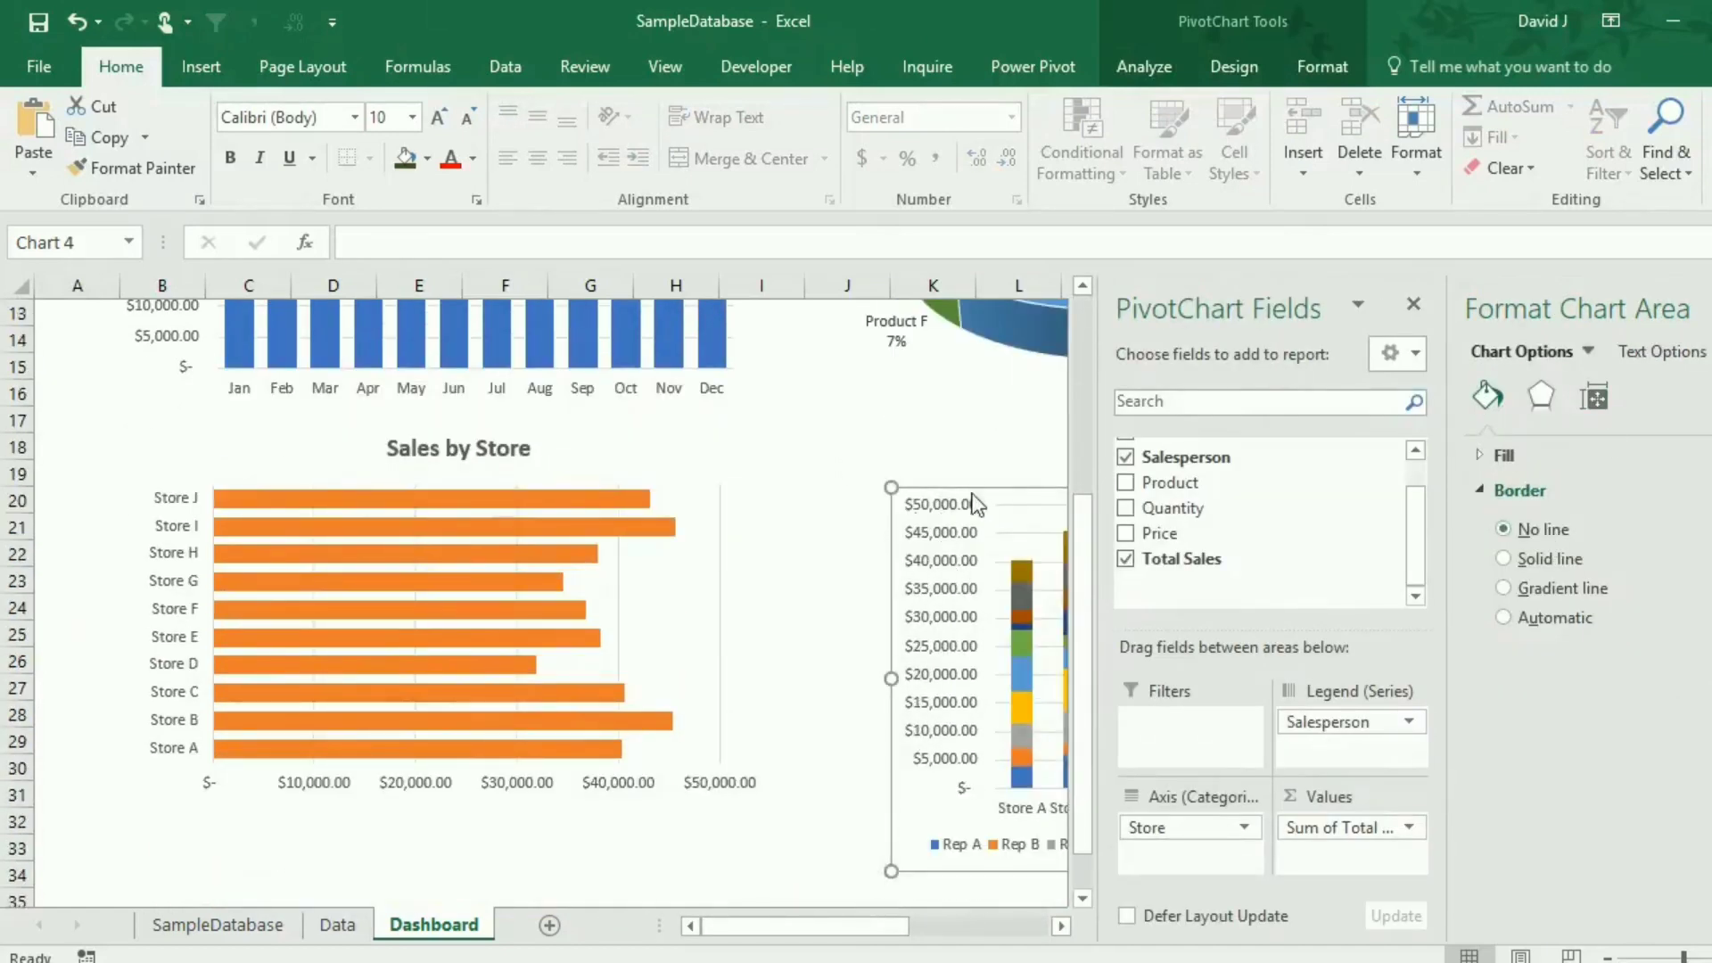
pyautogui.moveTo(994, 491); pyautogui.dragTo(919, 446)
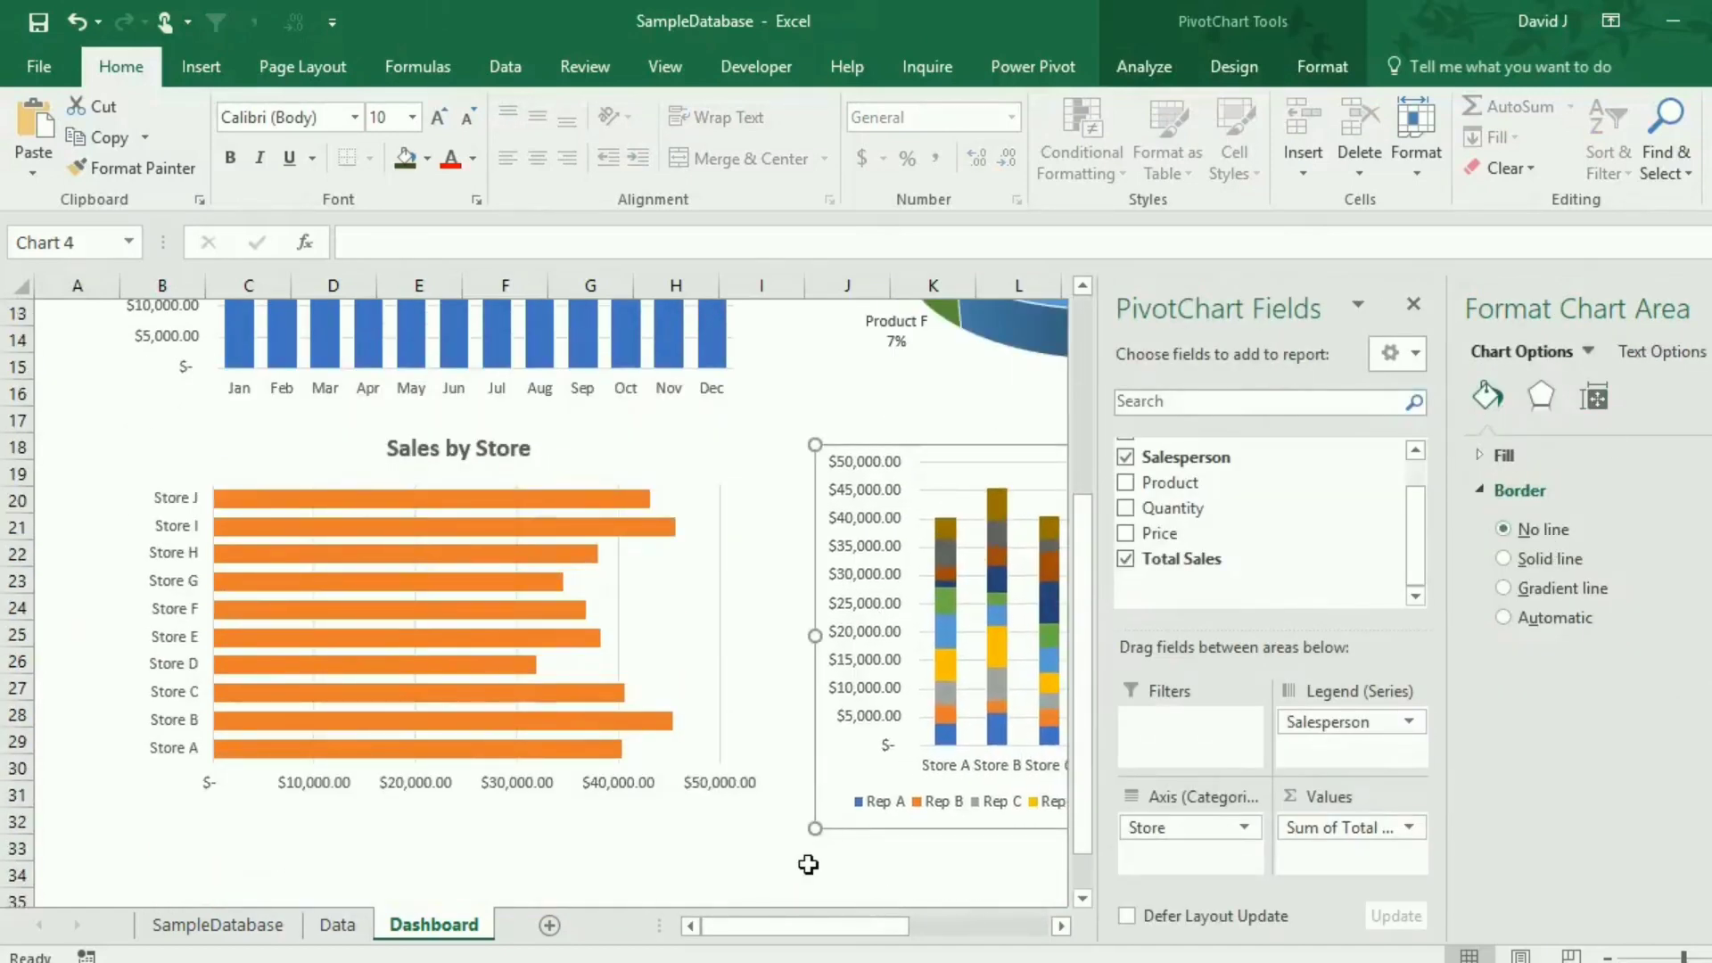
# Add a chart title above the stacked column chart and name it "Sales by Rep and Store".
pyautogui.moveTo(833, 926); pyautogui.dragTo(963, 925)
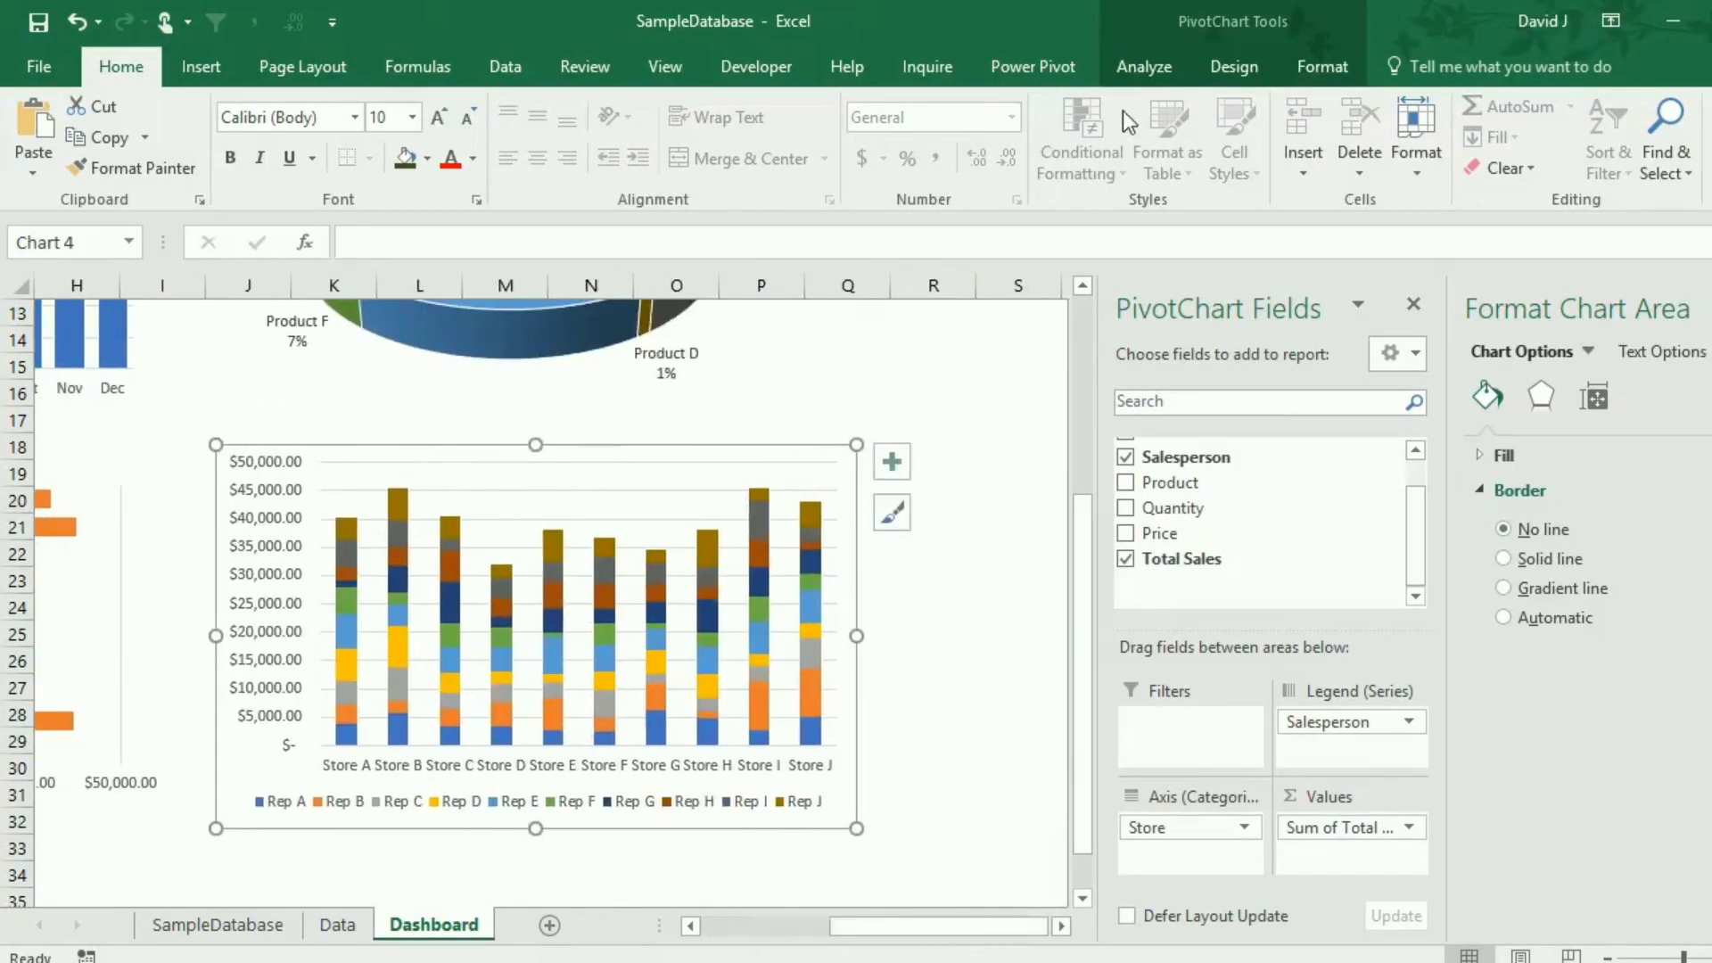
pyautogui.click(1142, 67)
pyautogui.click(1234, 67)
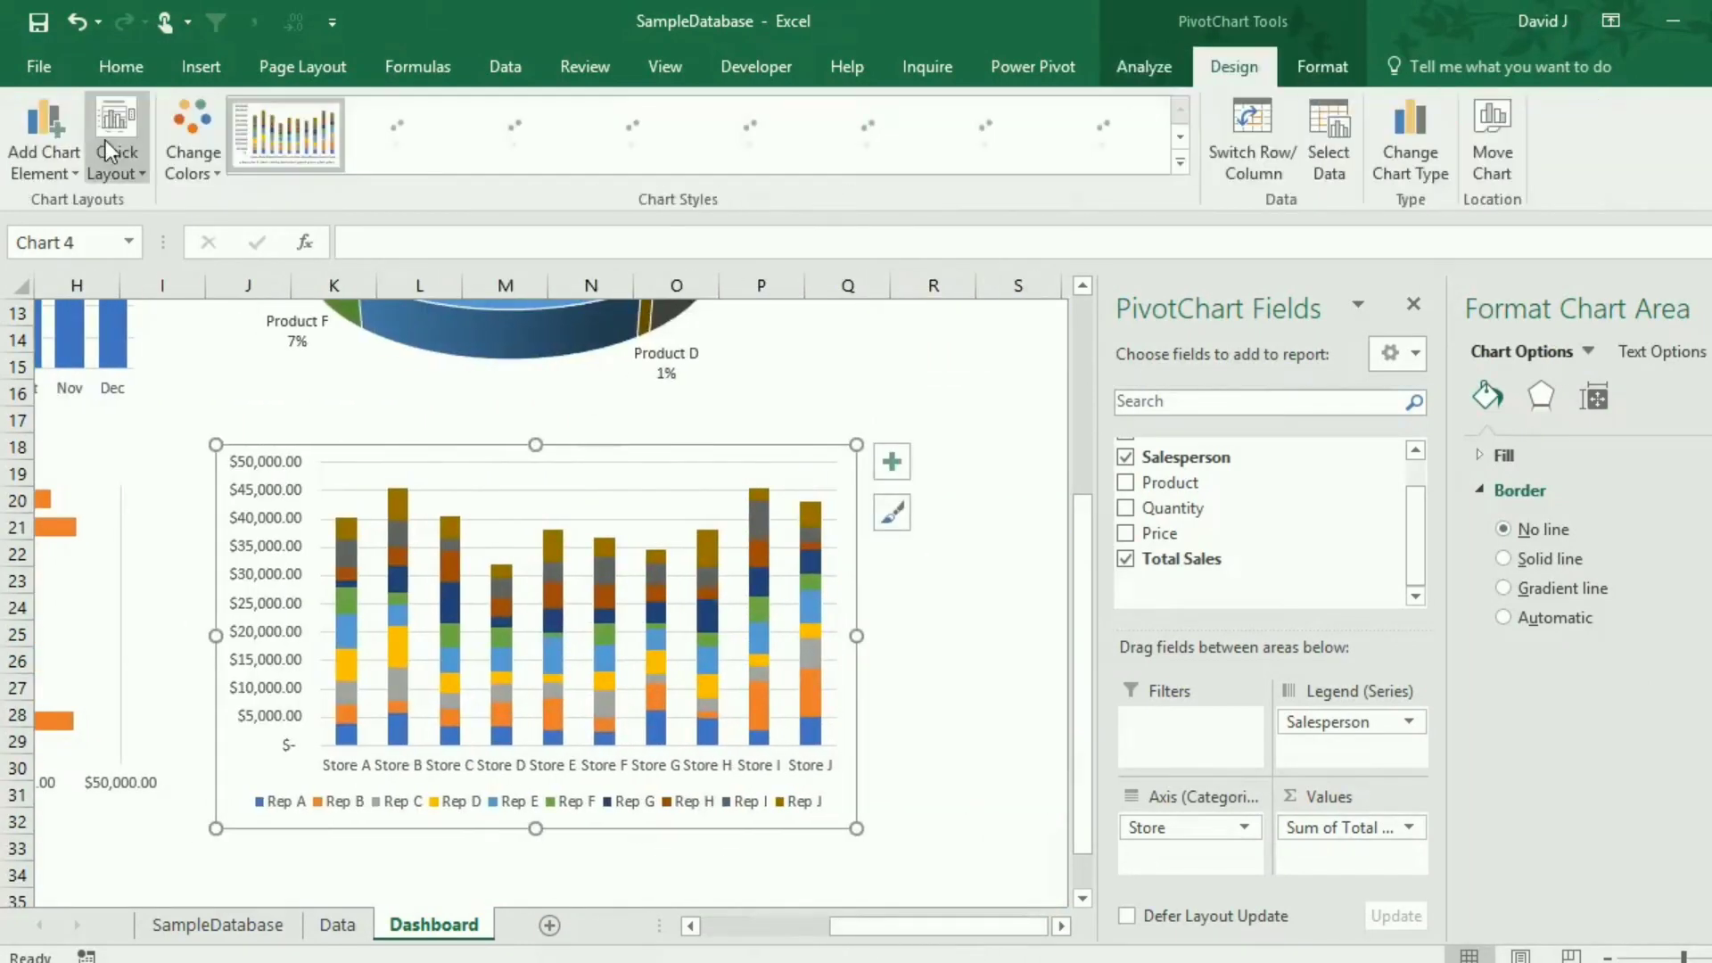
pyautogui.click(40, 138)
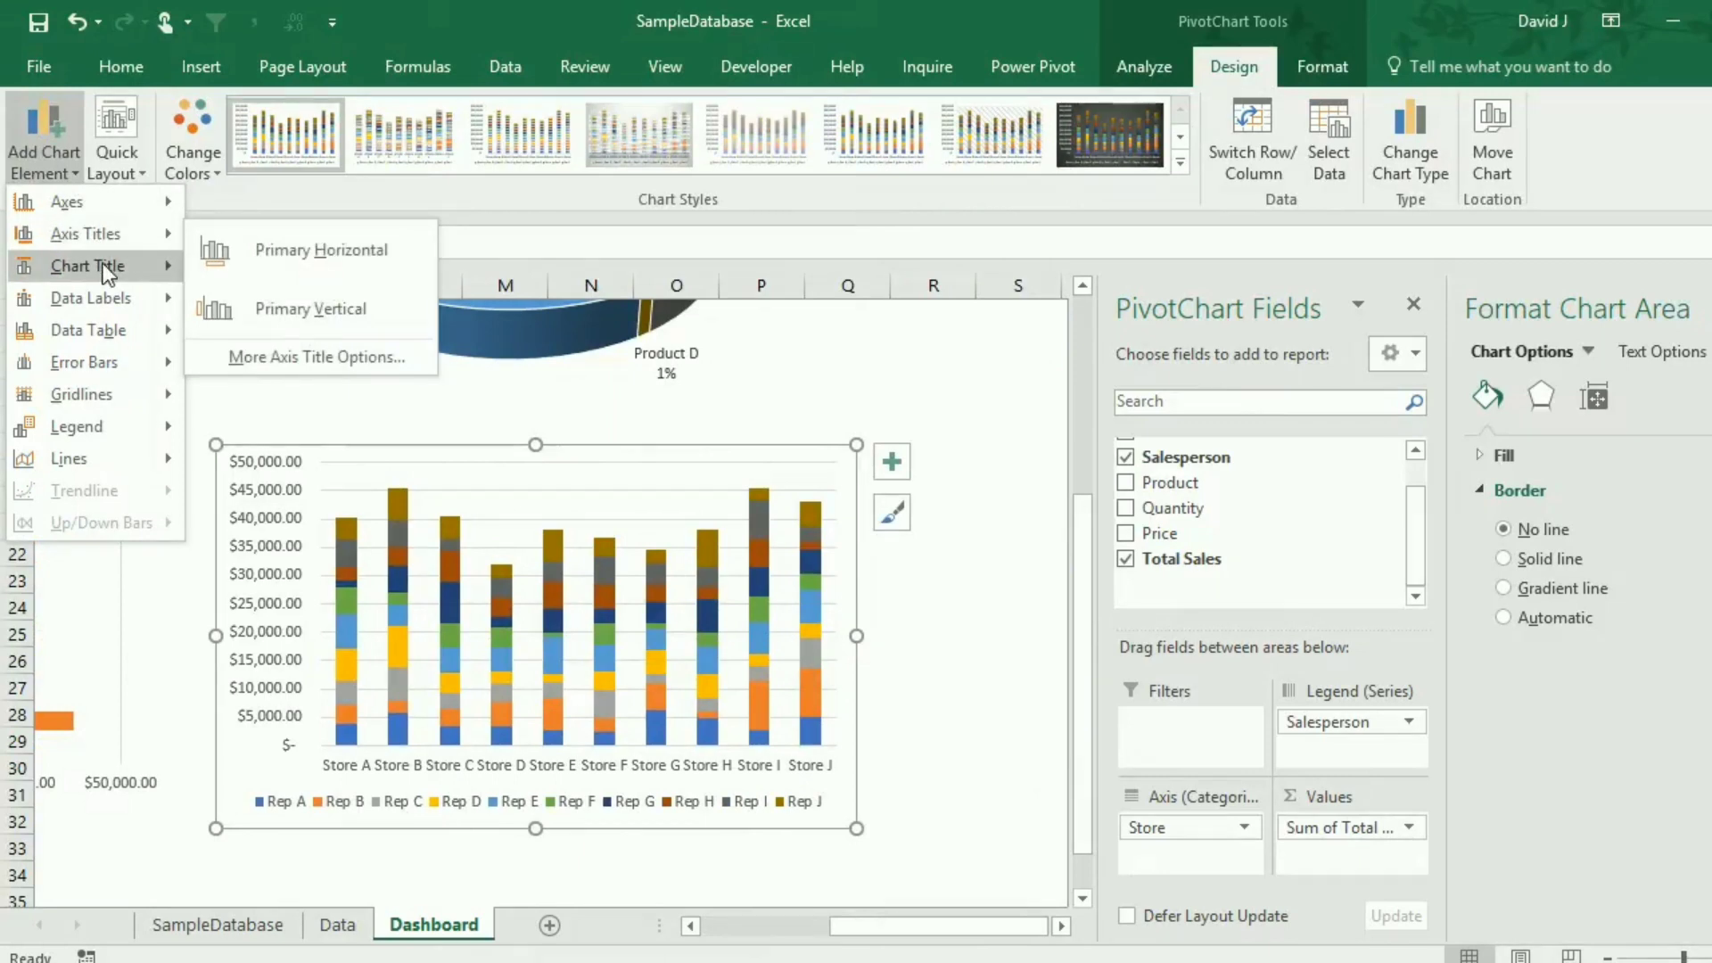
pyautogui.moveTo(103, 264)
pyautogui.click(325, 340)
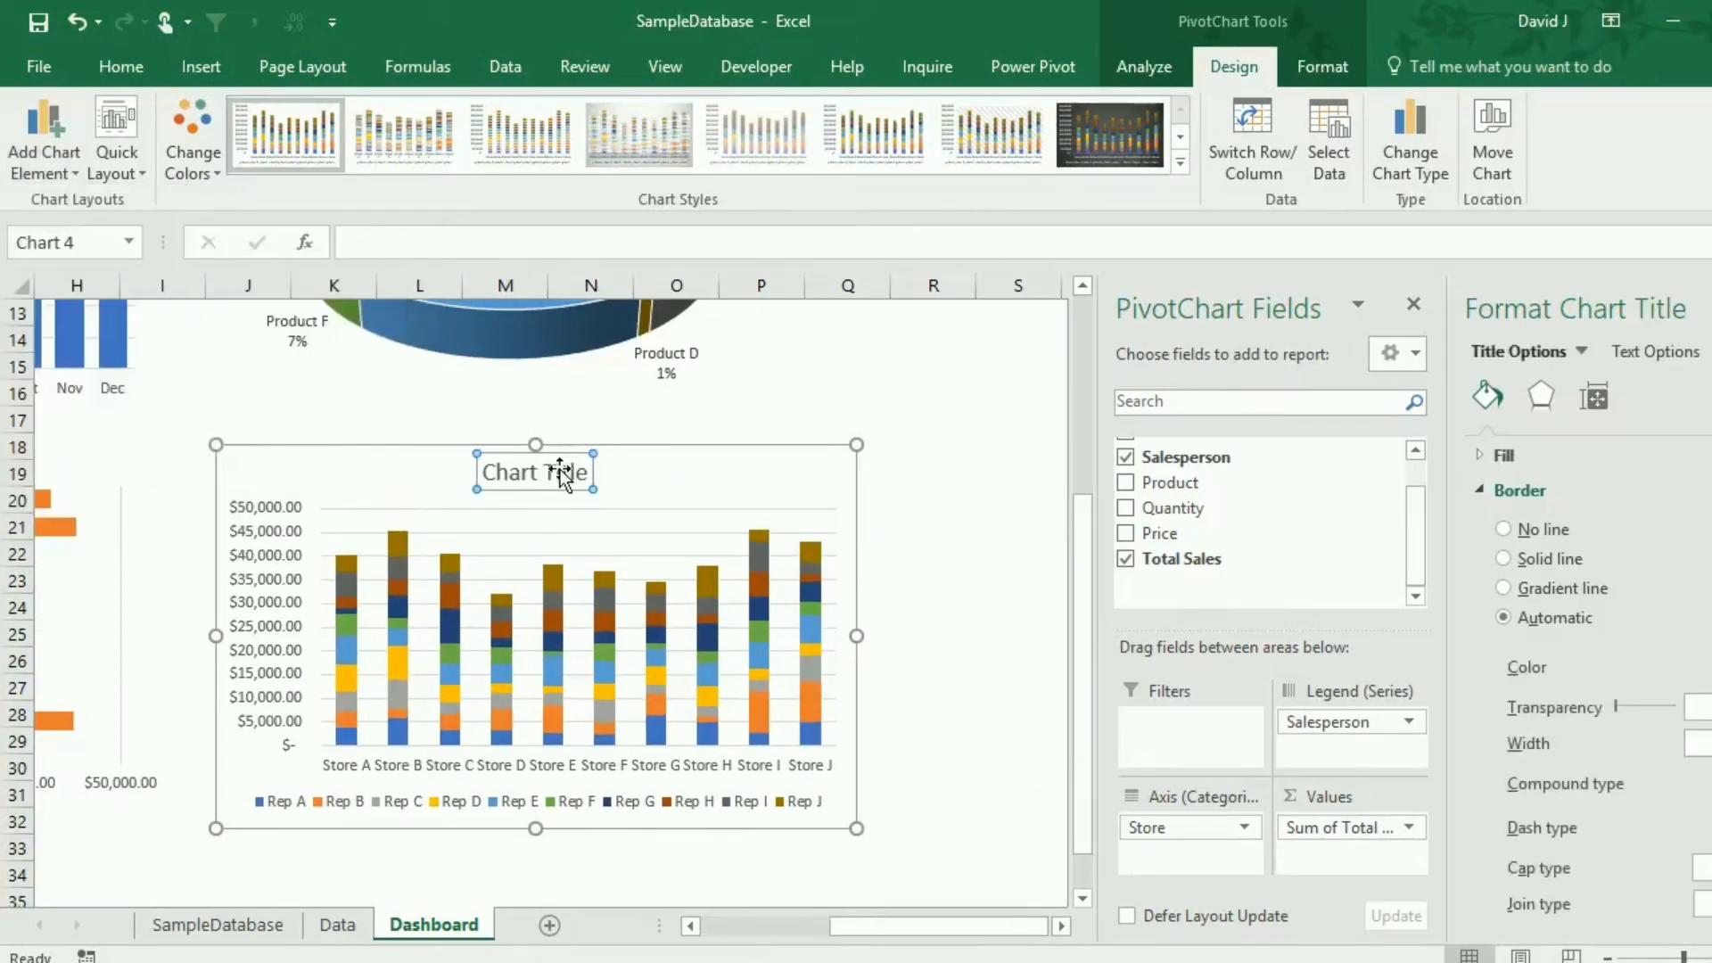
pyautogui.moveTo(598, 472); pyautogui.dragTo(602, 472)
pyautogui.press('BackSpace')
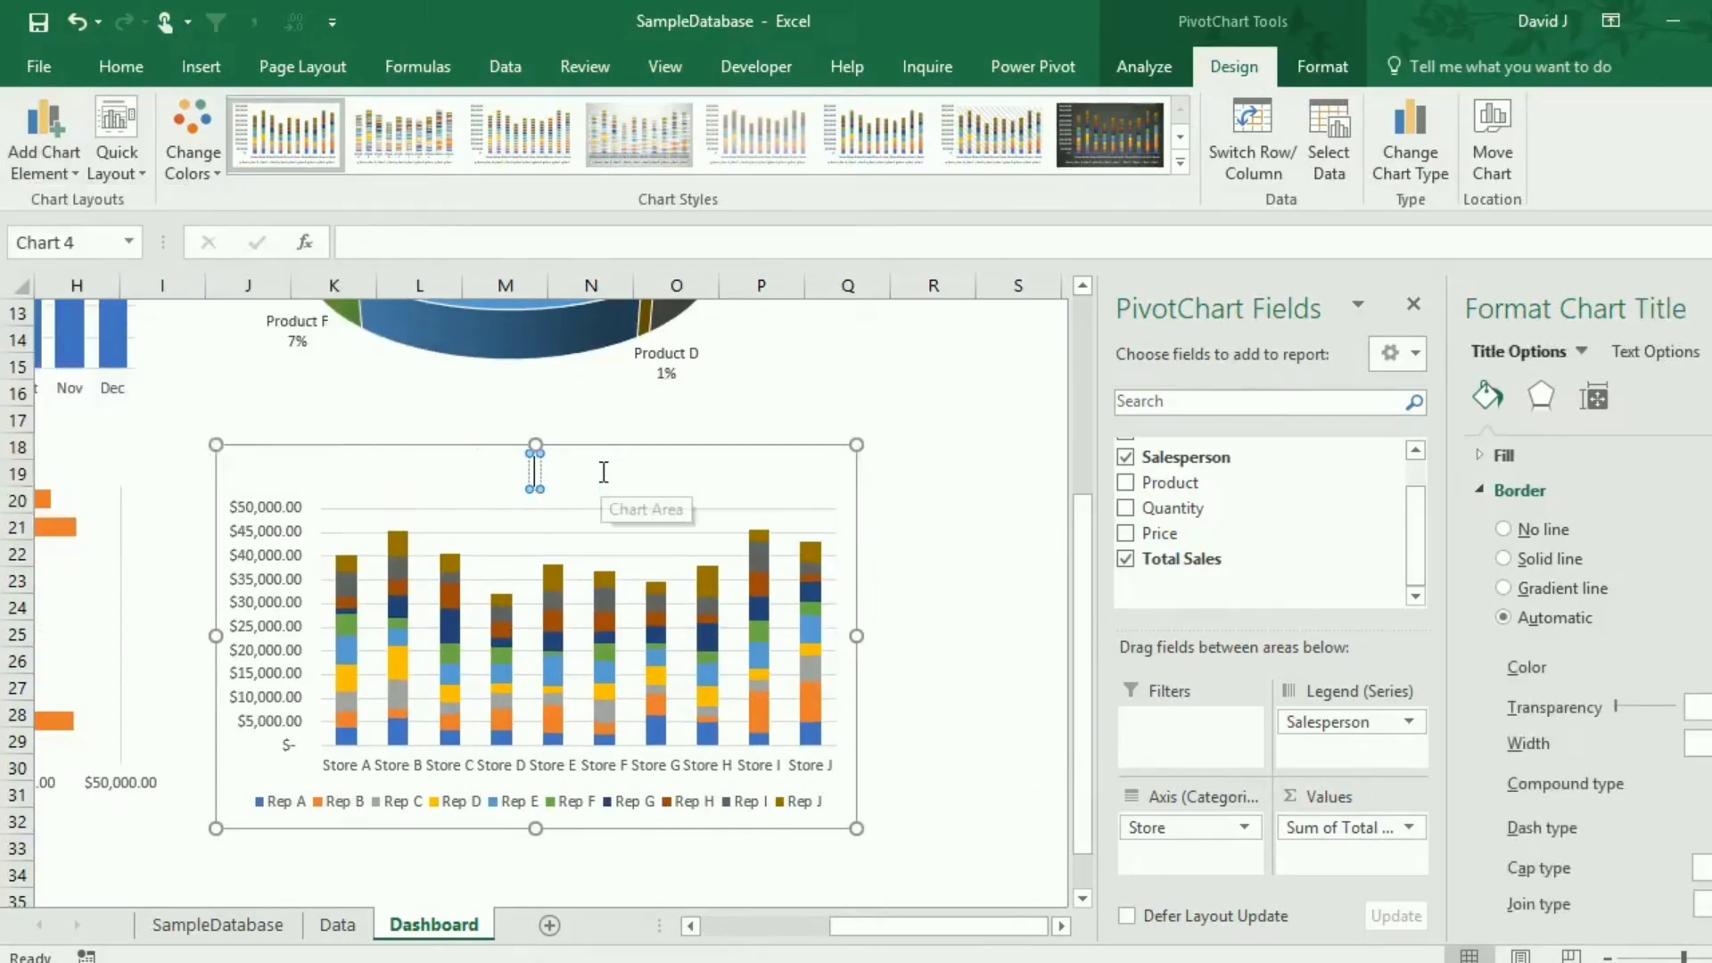
pyautogui.write('Sales b')
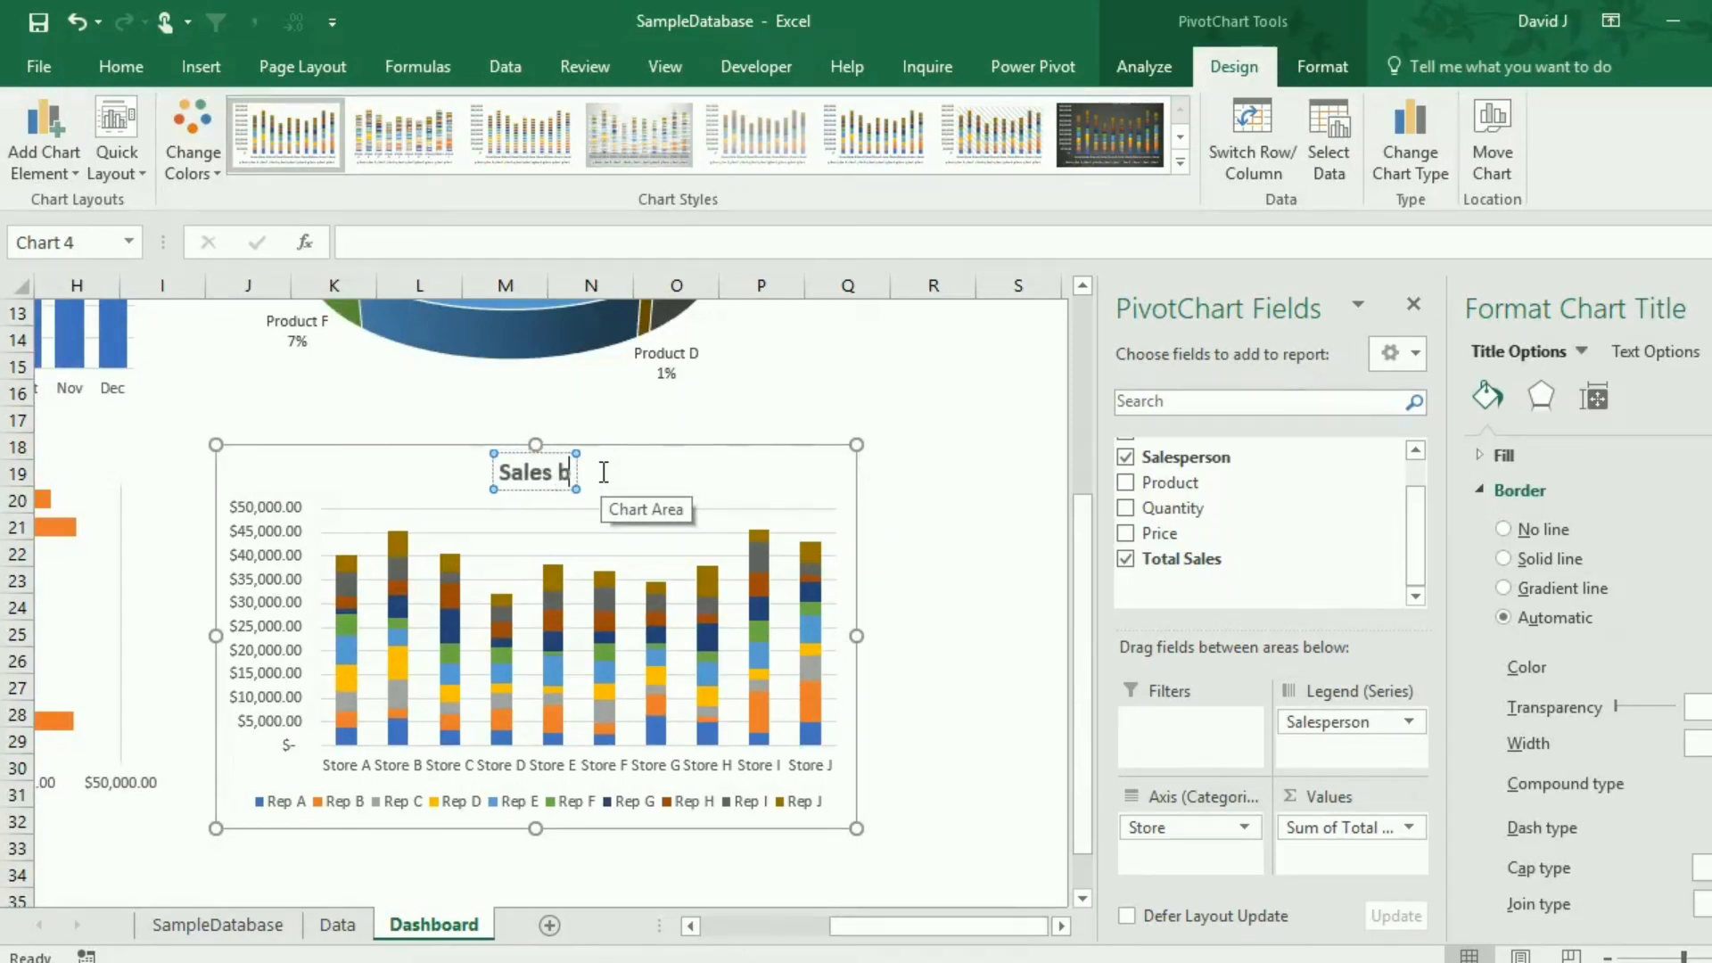
pyautogui.write('y Rep and Store')
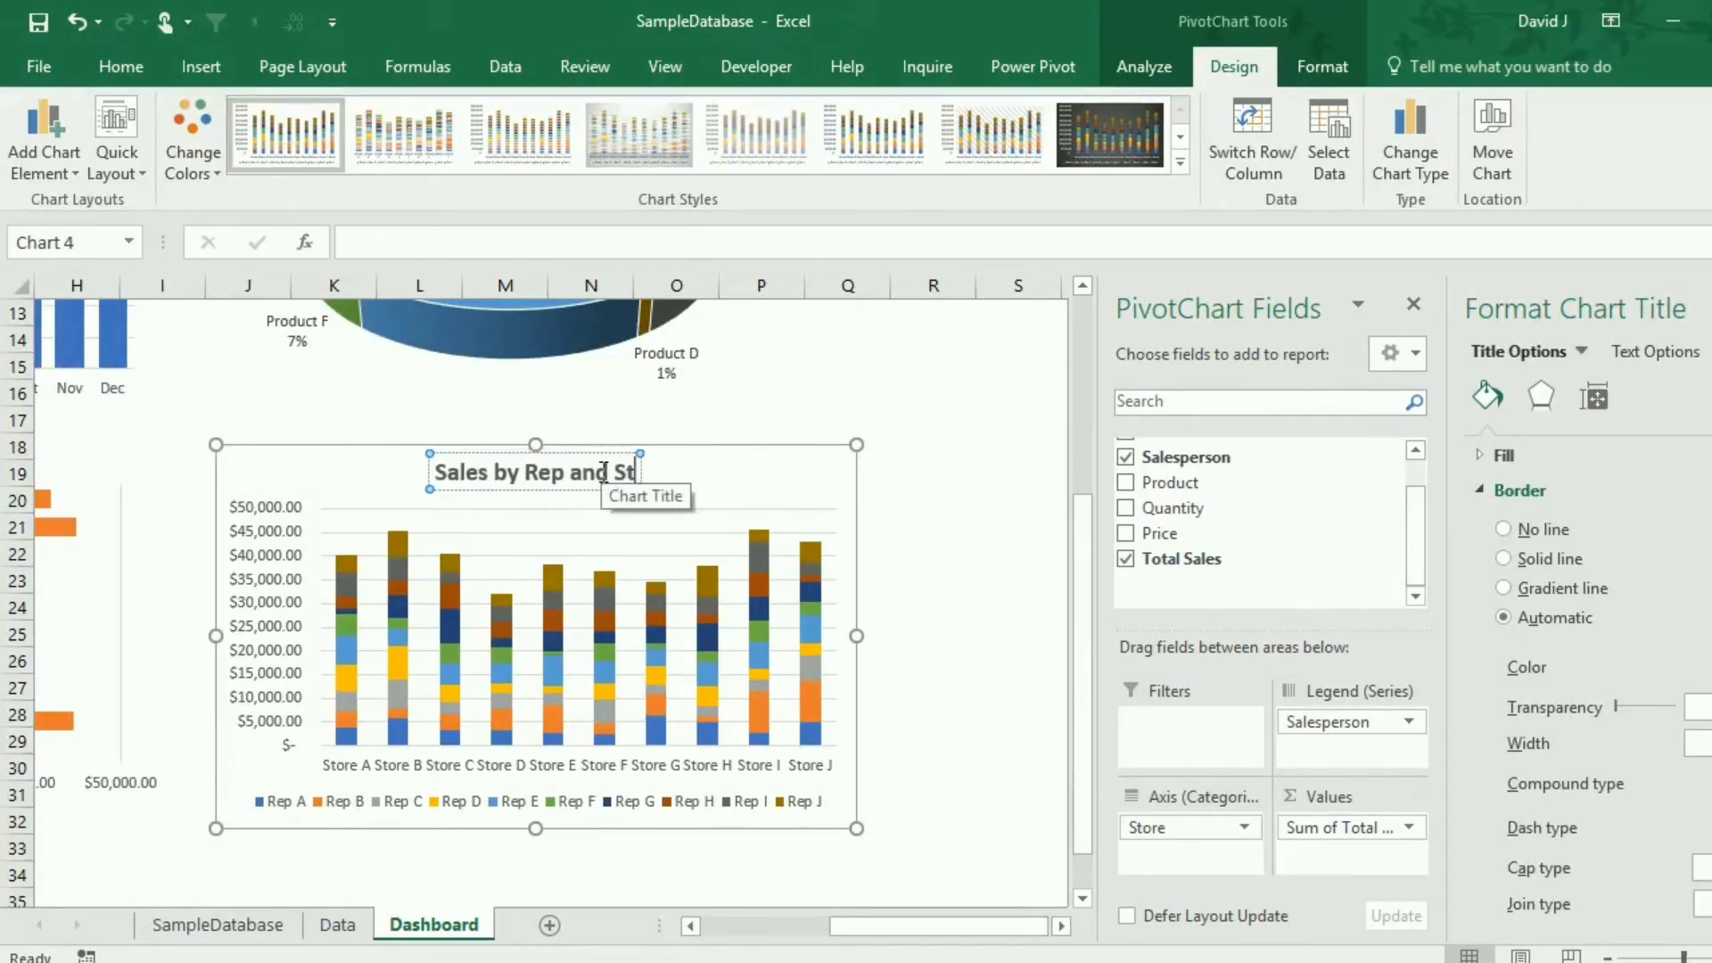
pyautogui.click(919, 521)
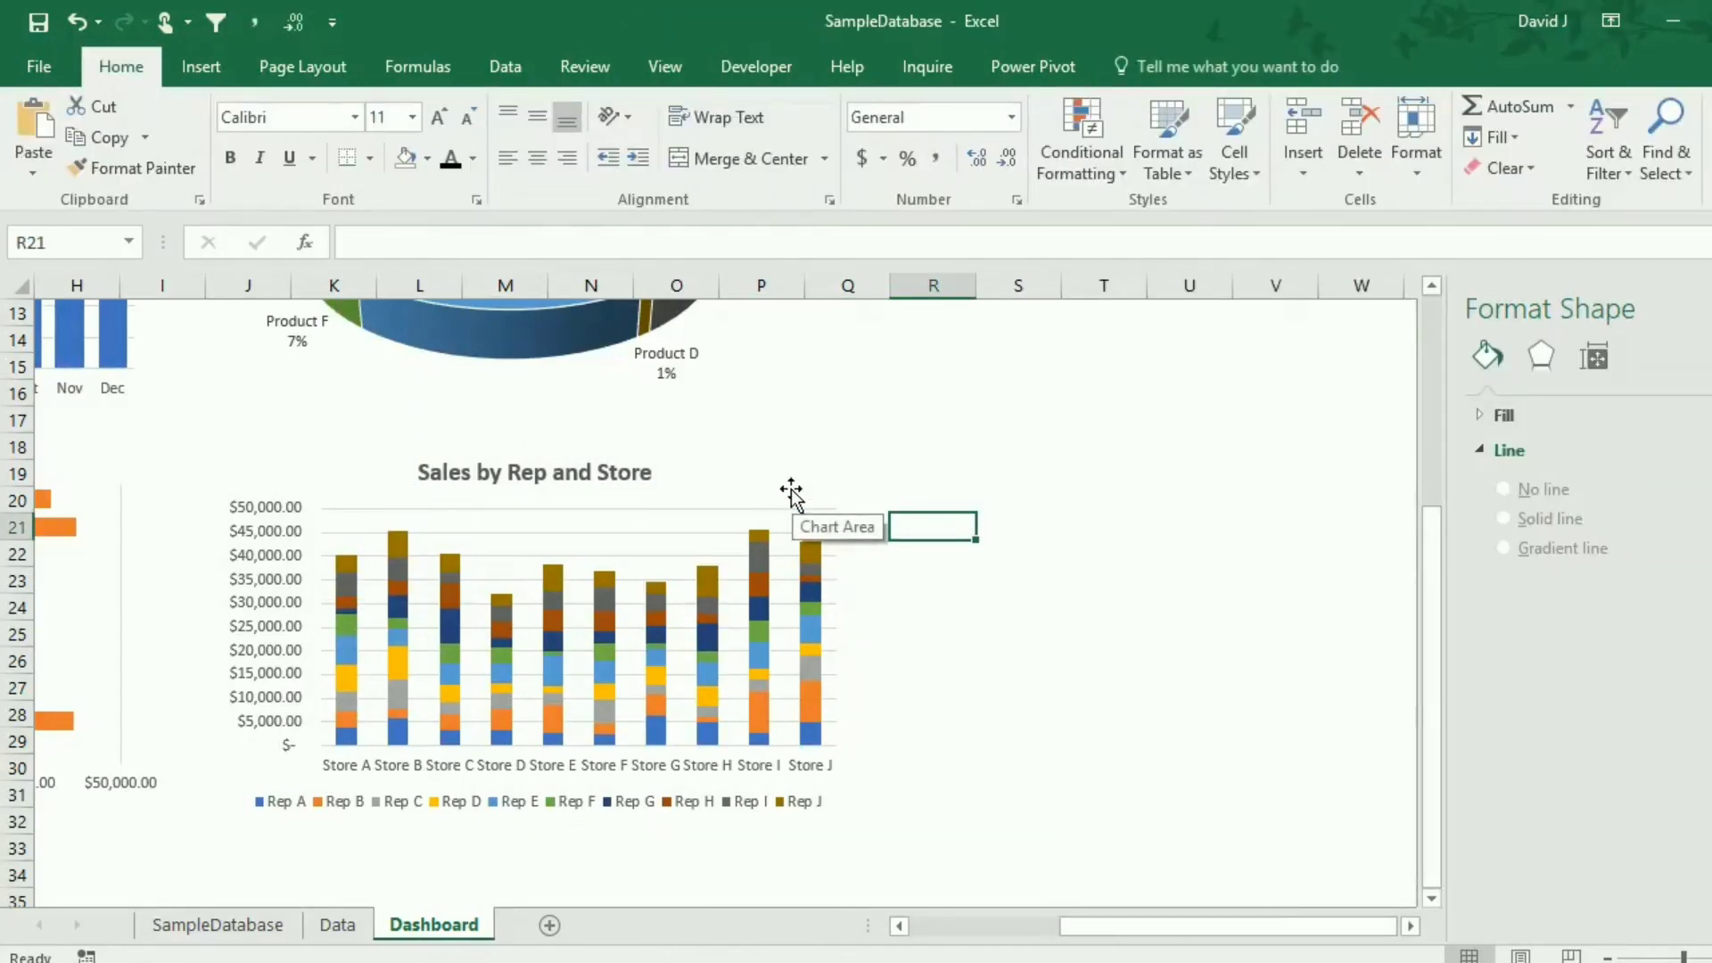
# Move the Sales by Rep and Store chart to start around cell I17 and enlarge it to end around cell Q32.
pyautogui.moveTo(791, 491); pyautogui.dragTo(746, 459)
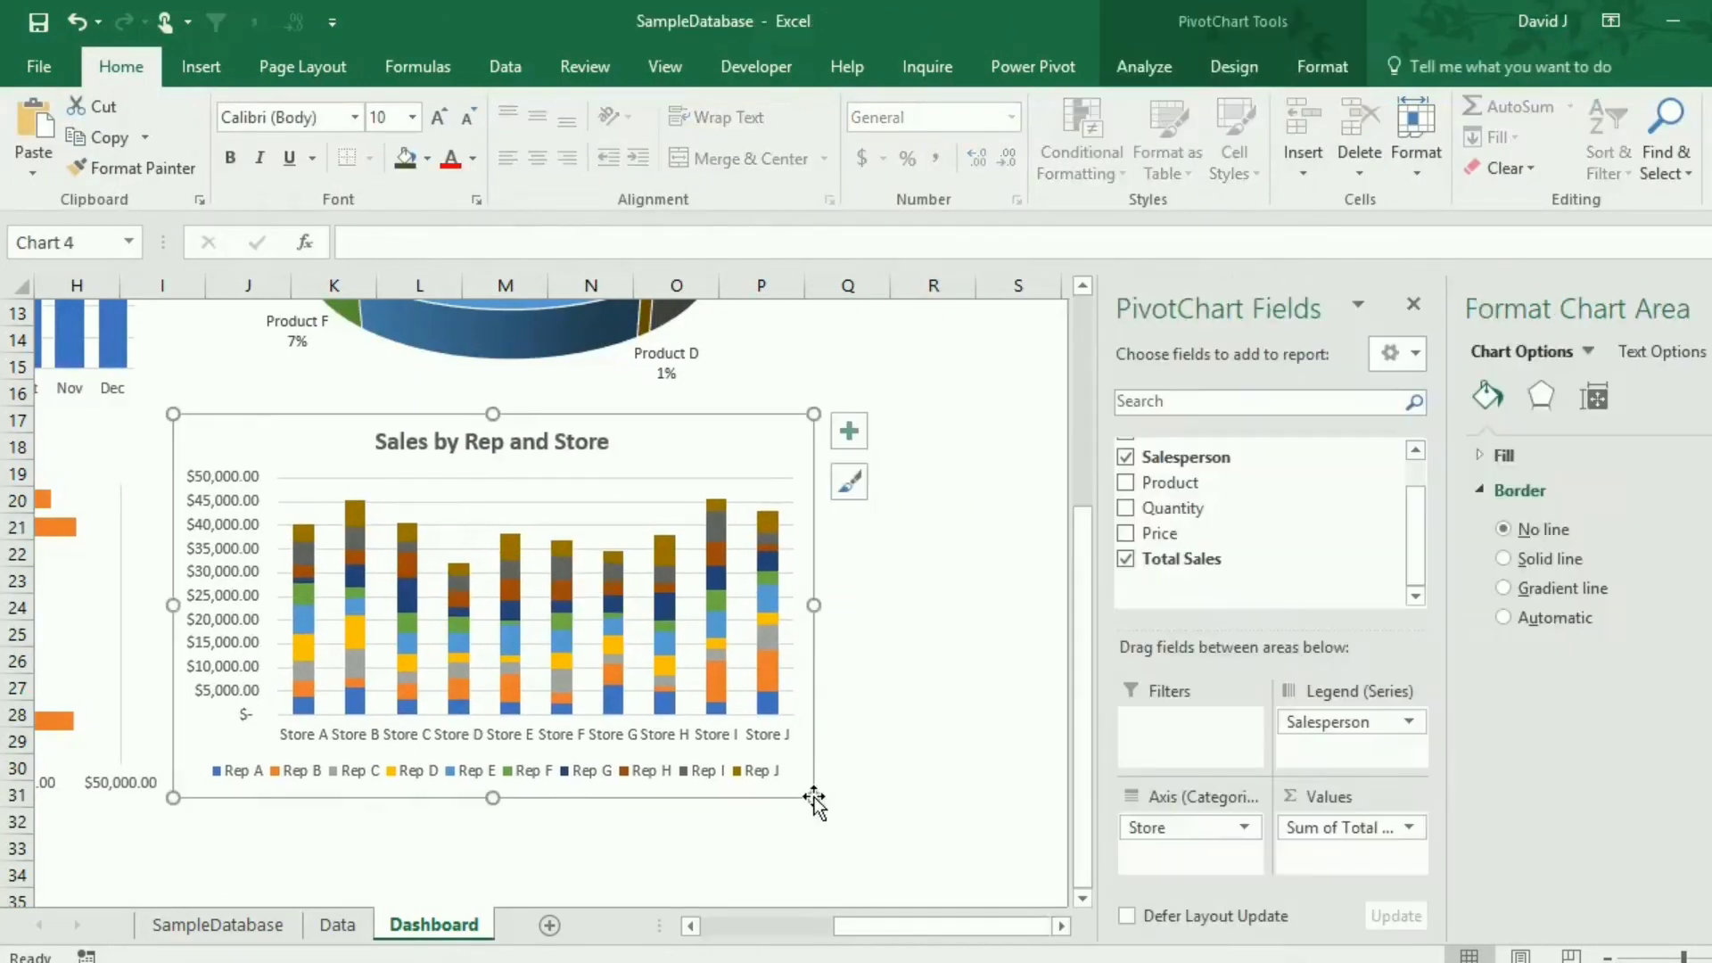
pyautogui.moveTo(814, 800); pyautogui.dragTo(863, 834)
pyautogui.click(1017, 793)
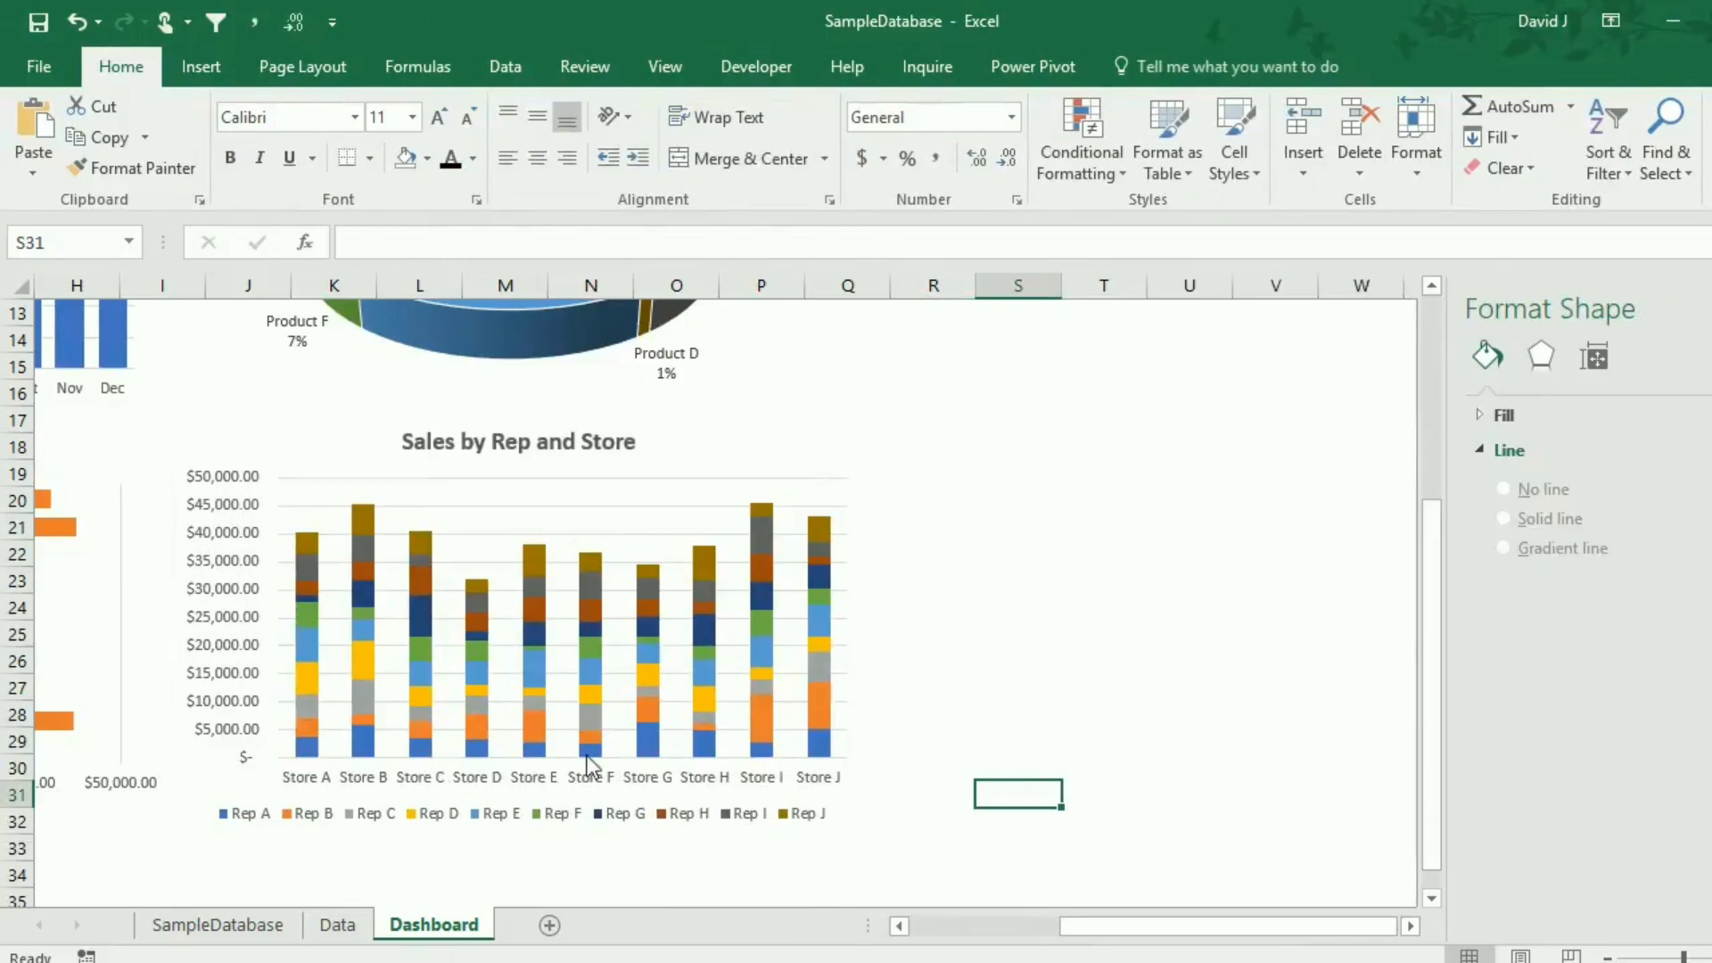
# Set the gap width of the series in the Sales by Rep and Store chart to 50%.
pyautogui.rightClick(590, 777)
pyautogui.click(536, 737)
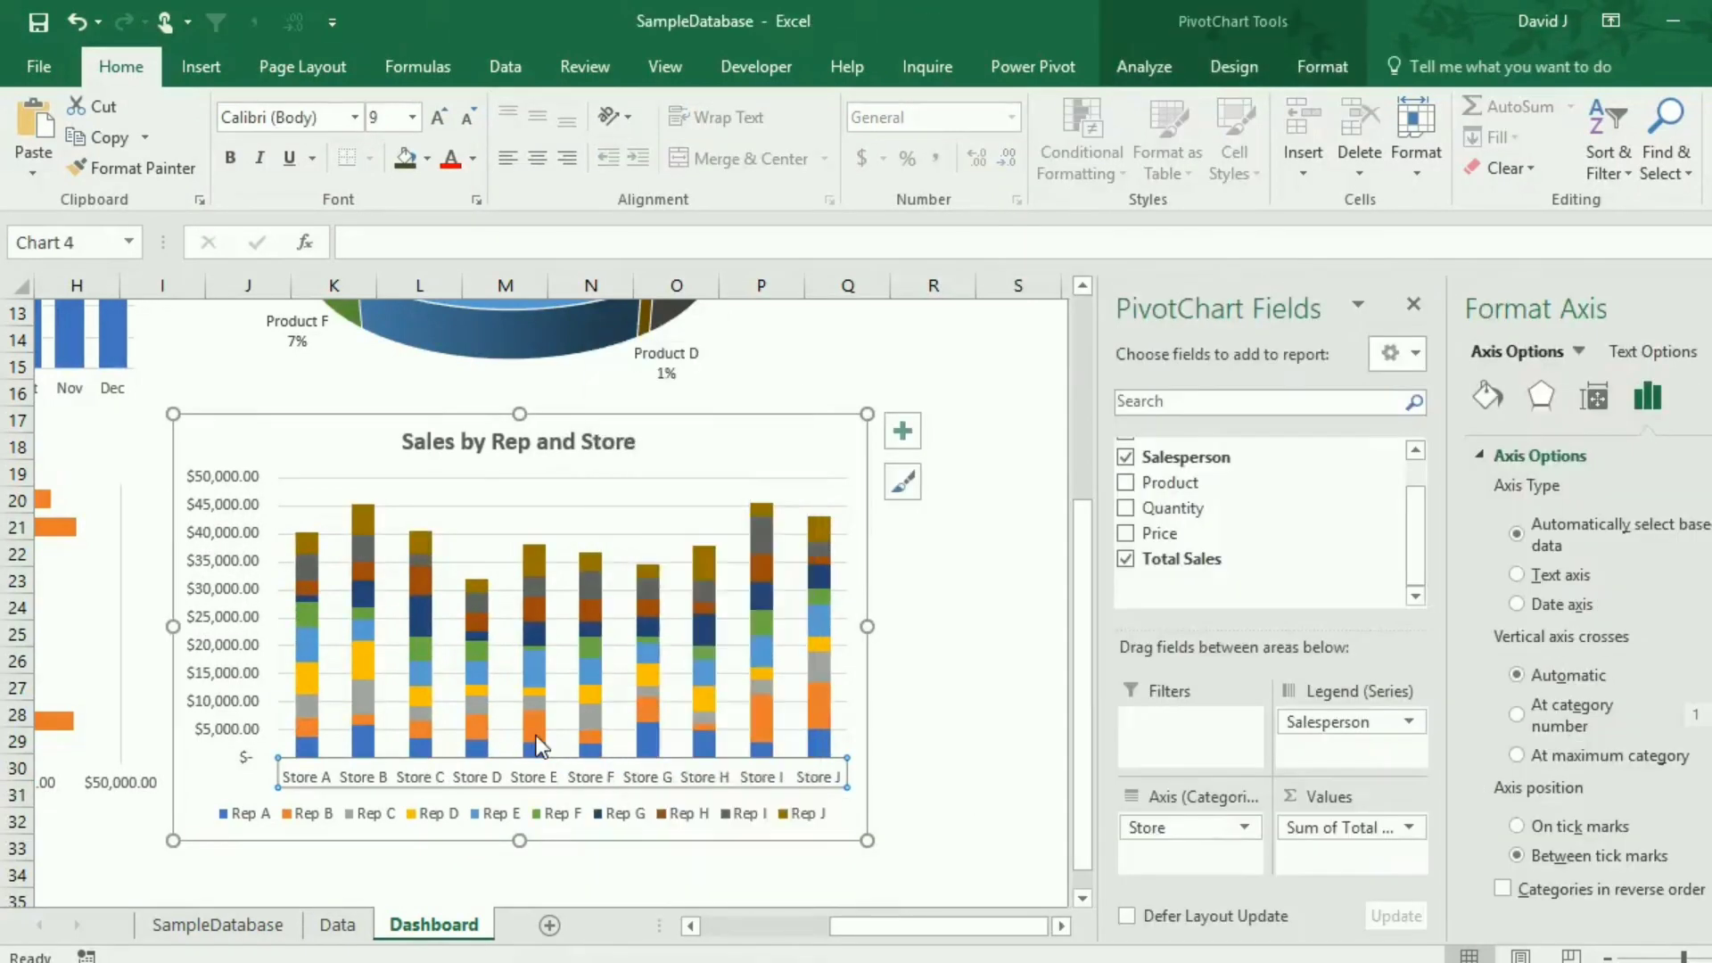
pyautogui.rightClick(536, 736)
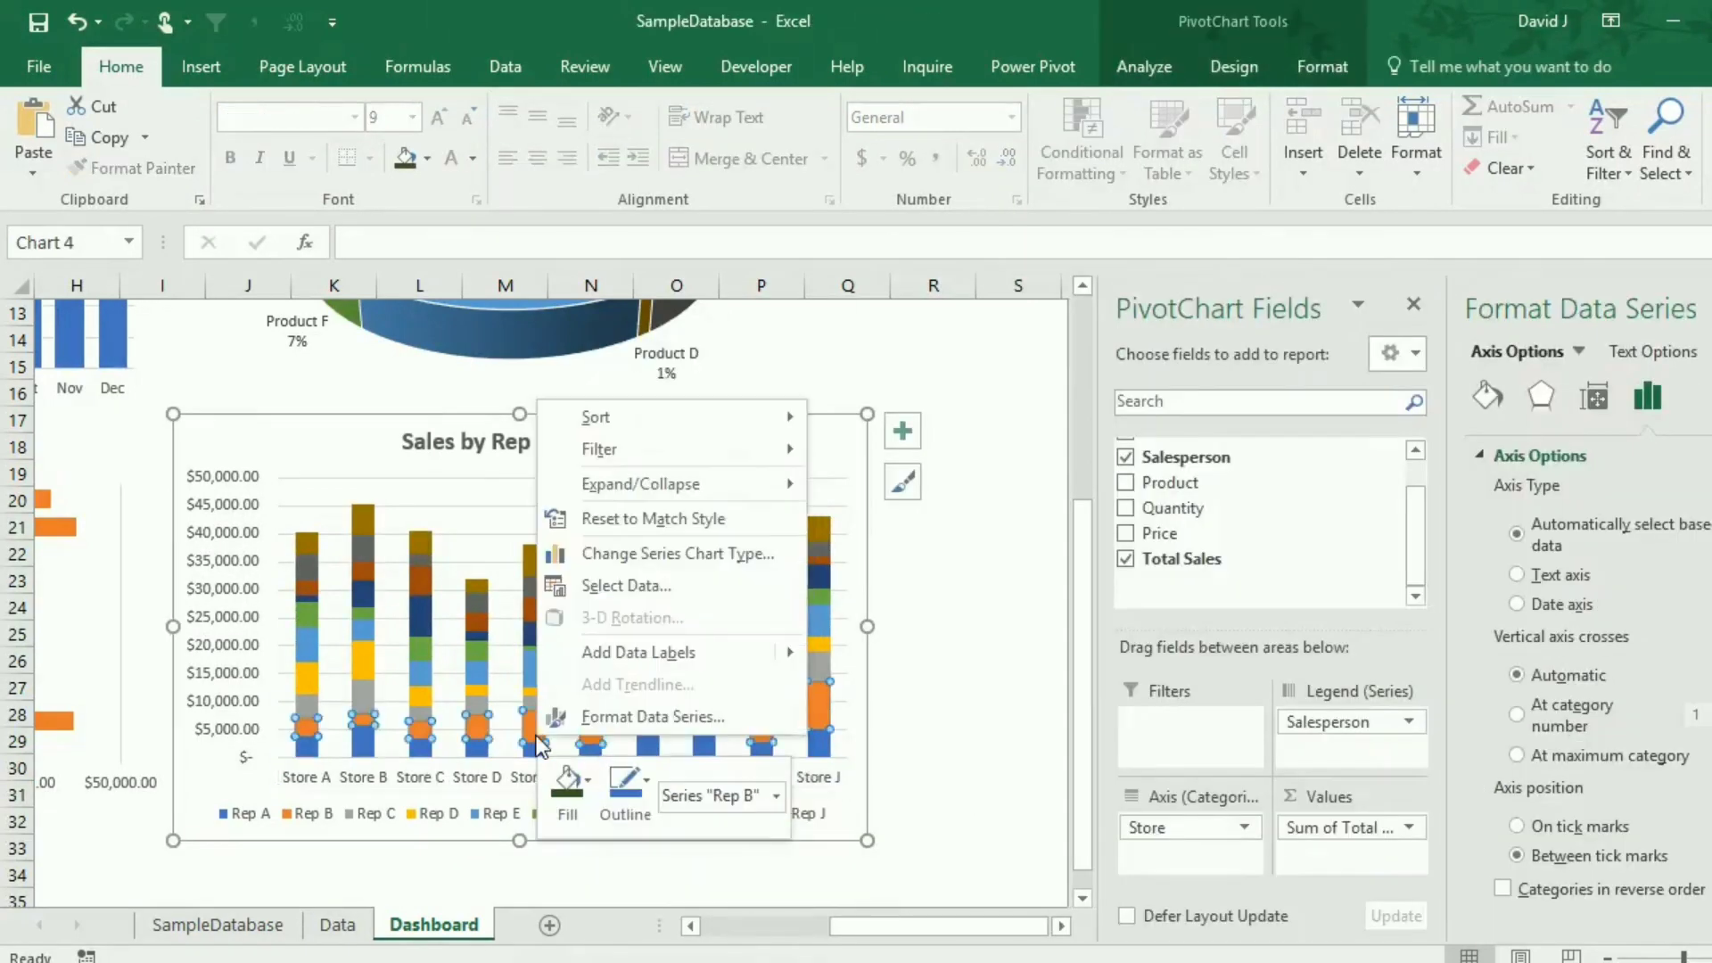
pyautogui.click(596, 726)
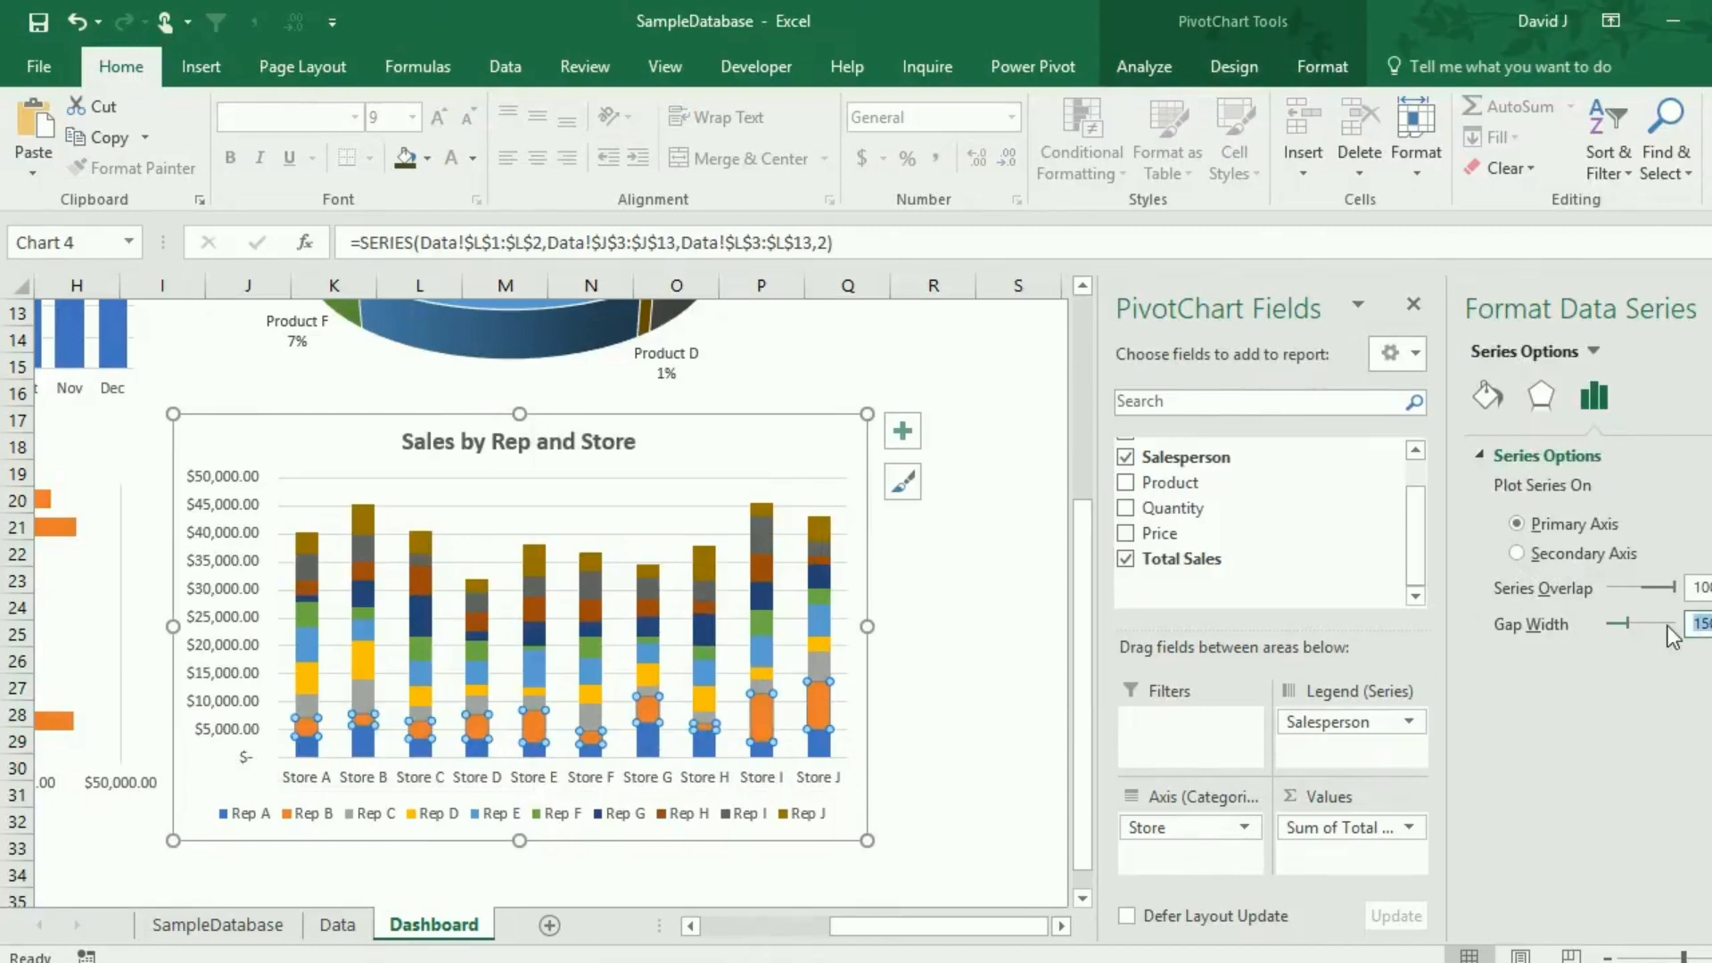
pyautogui.click(1017, 820)
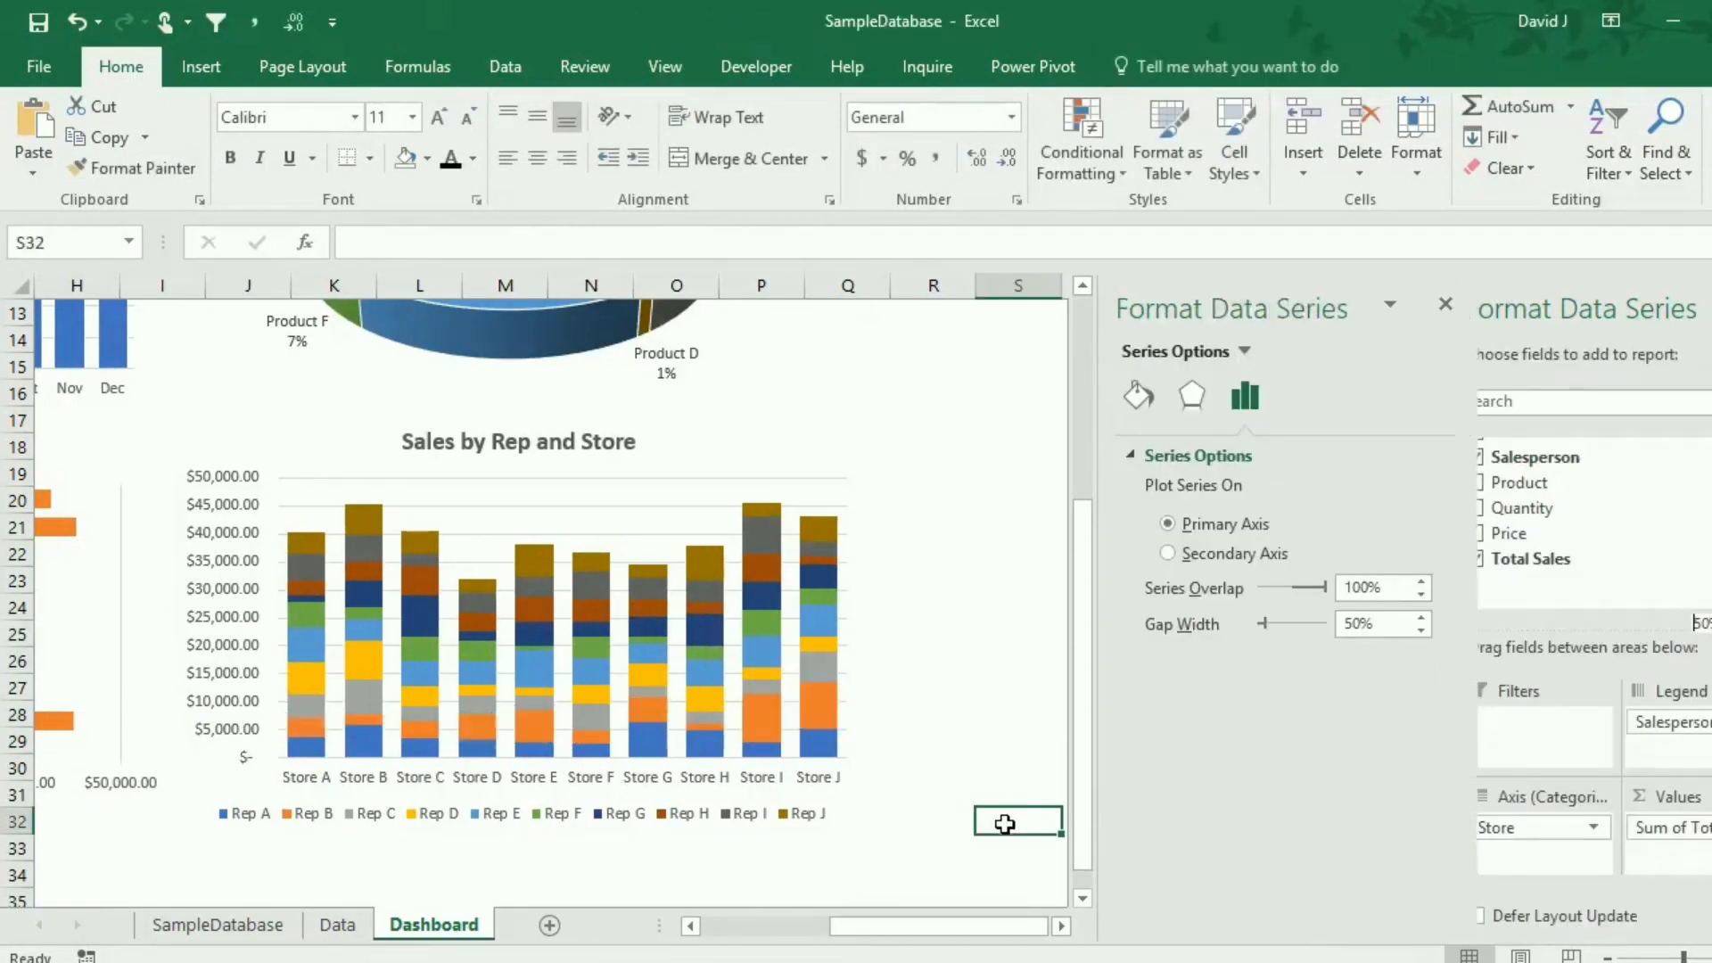
# Make row 2 of the Dashboard sheet taller and insert two blank rows above it.
pyautogui.moveTo(1102, 924); pyautogui.dragTo(997, 924)
pyautogui.scroll(4, 858, 700)
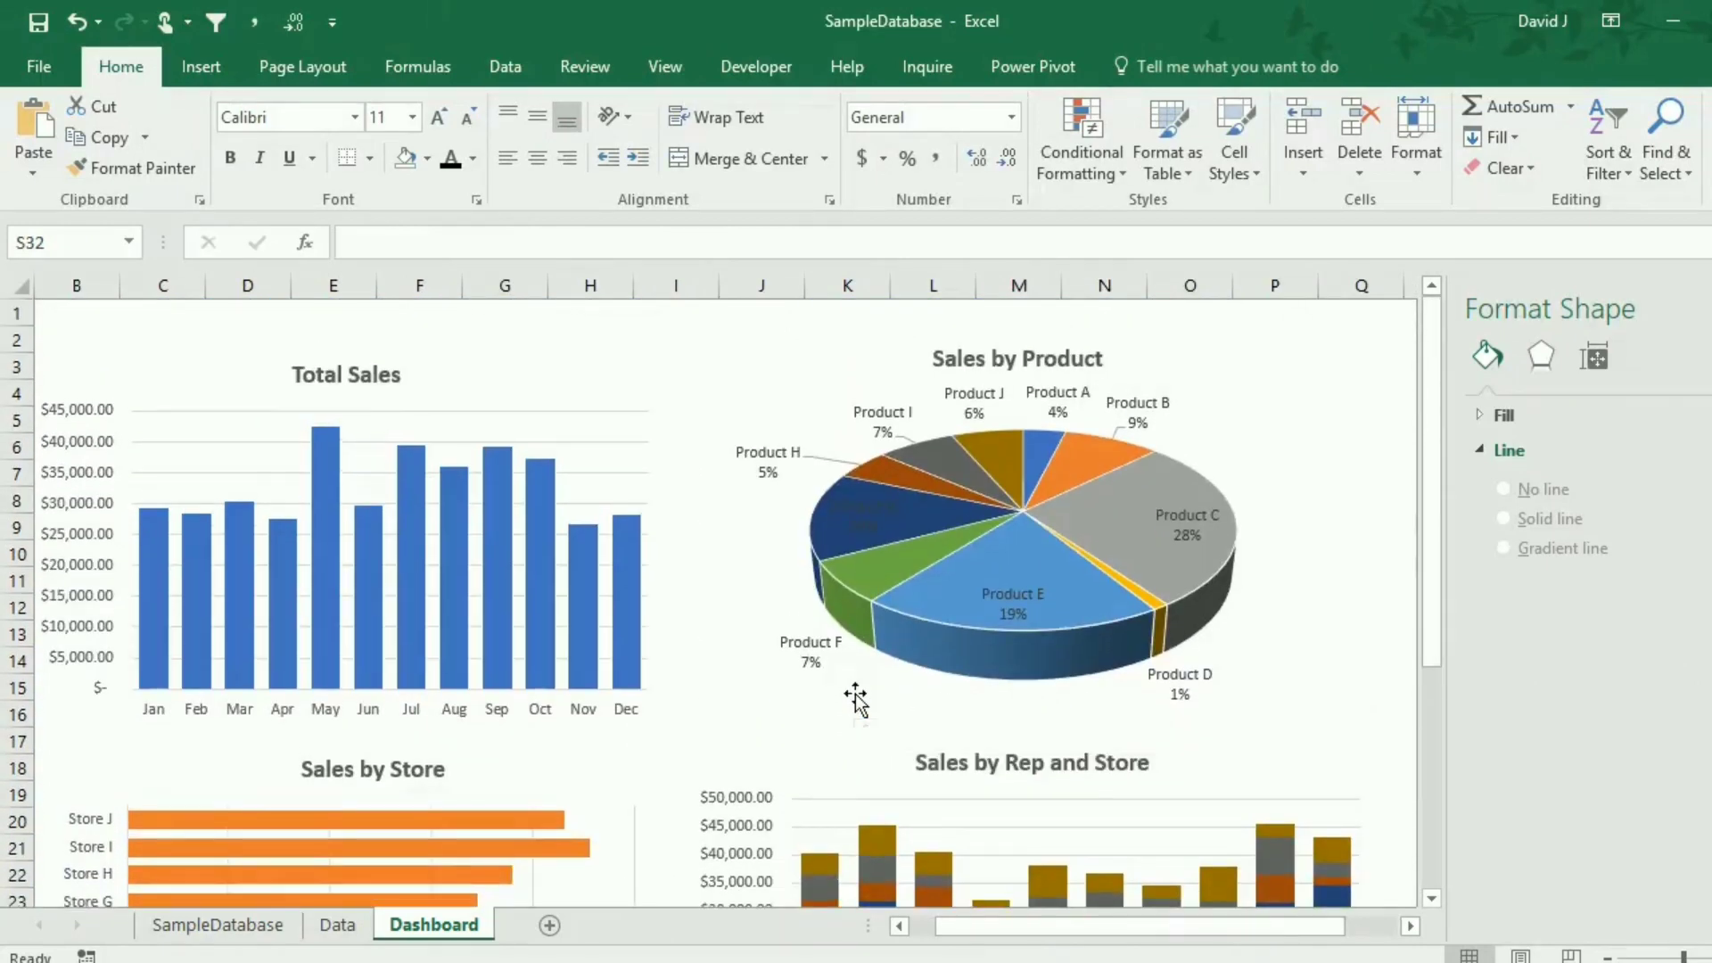
pyautogui.moveTo(988, 932)
pyautogui.mouseDown()
pyautogui.moveTo(1003, 931)
pyautogui.moveTo(963, 928)
pyautogui.mouseUp()
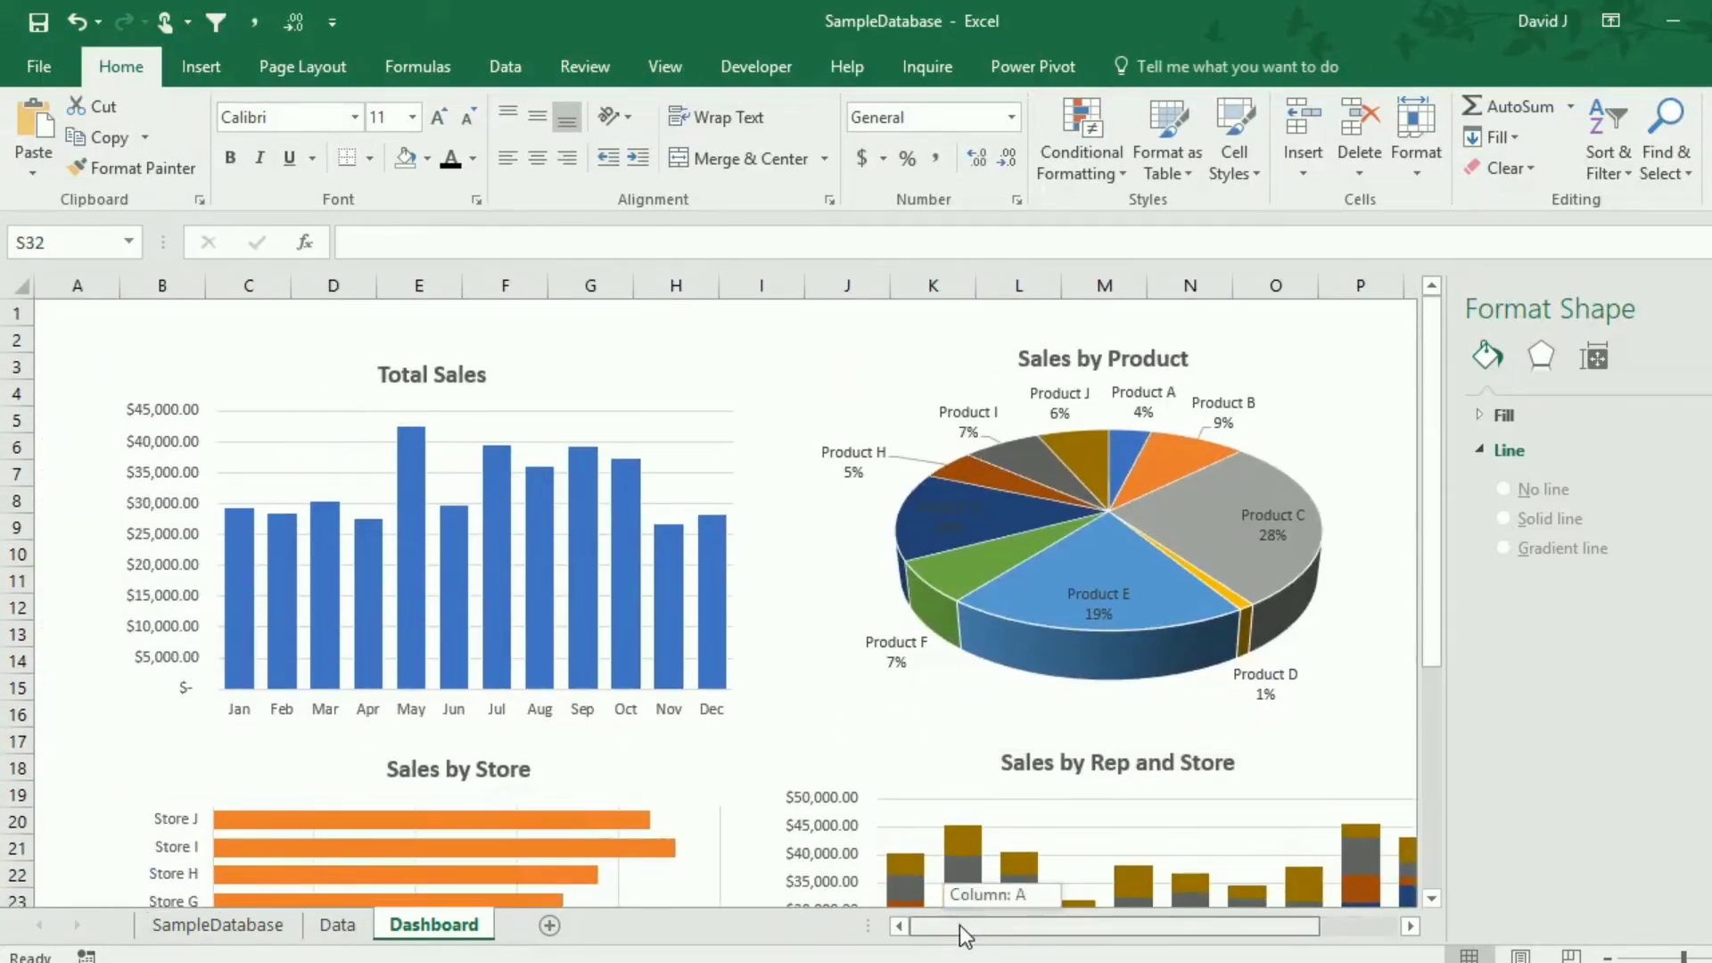
pyautogui.moveTo(20, 354); pyautogui.dragTo(27, 433)
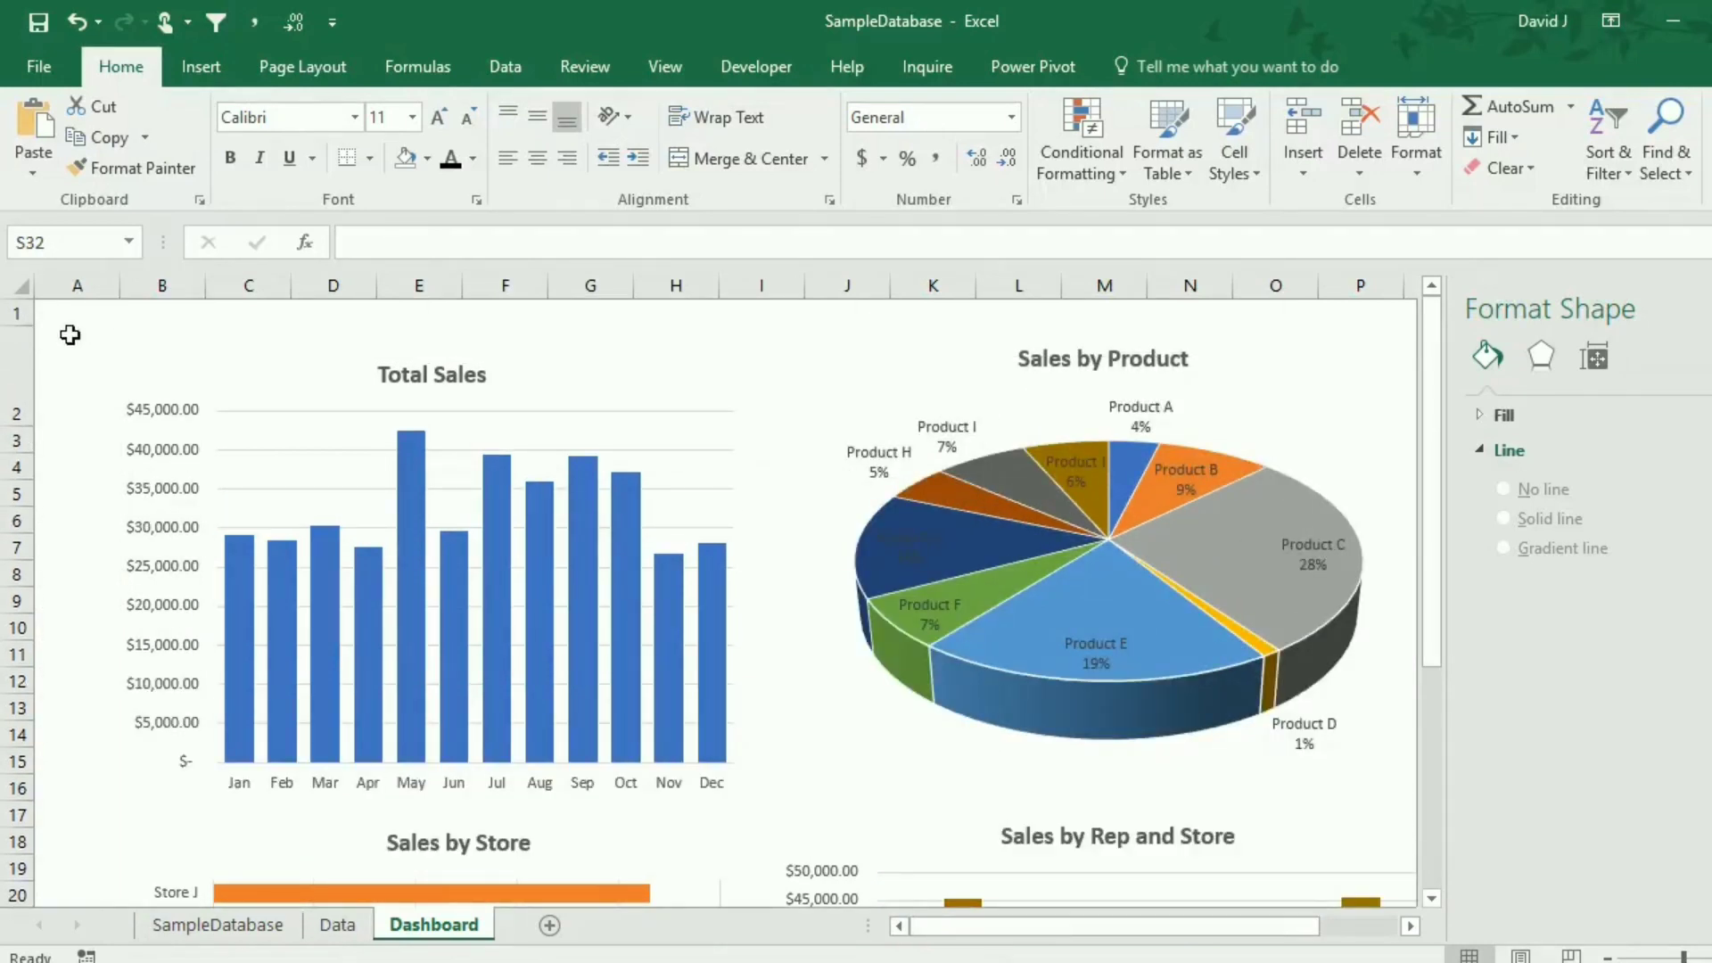
pyautogui.click(19, 375)
pyautogui.rightClick(27, 378)
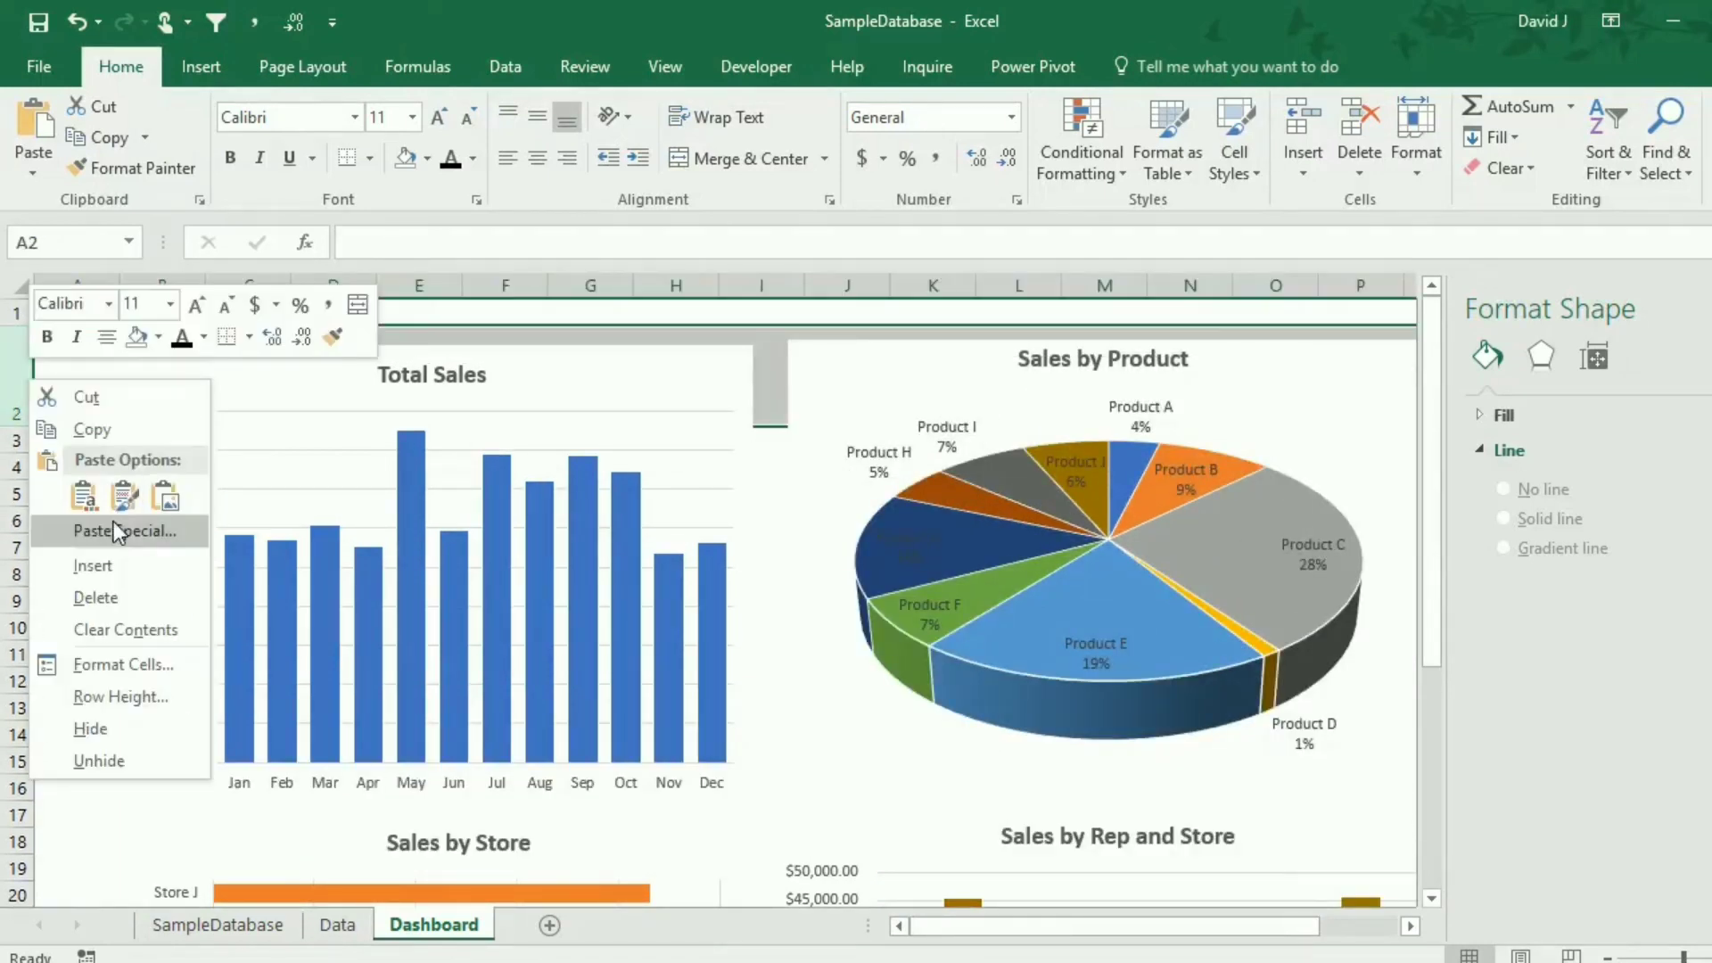
pyautogui.click(93, 566)
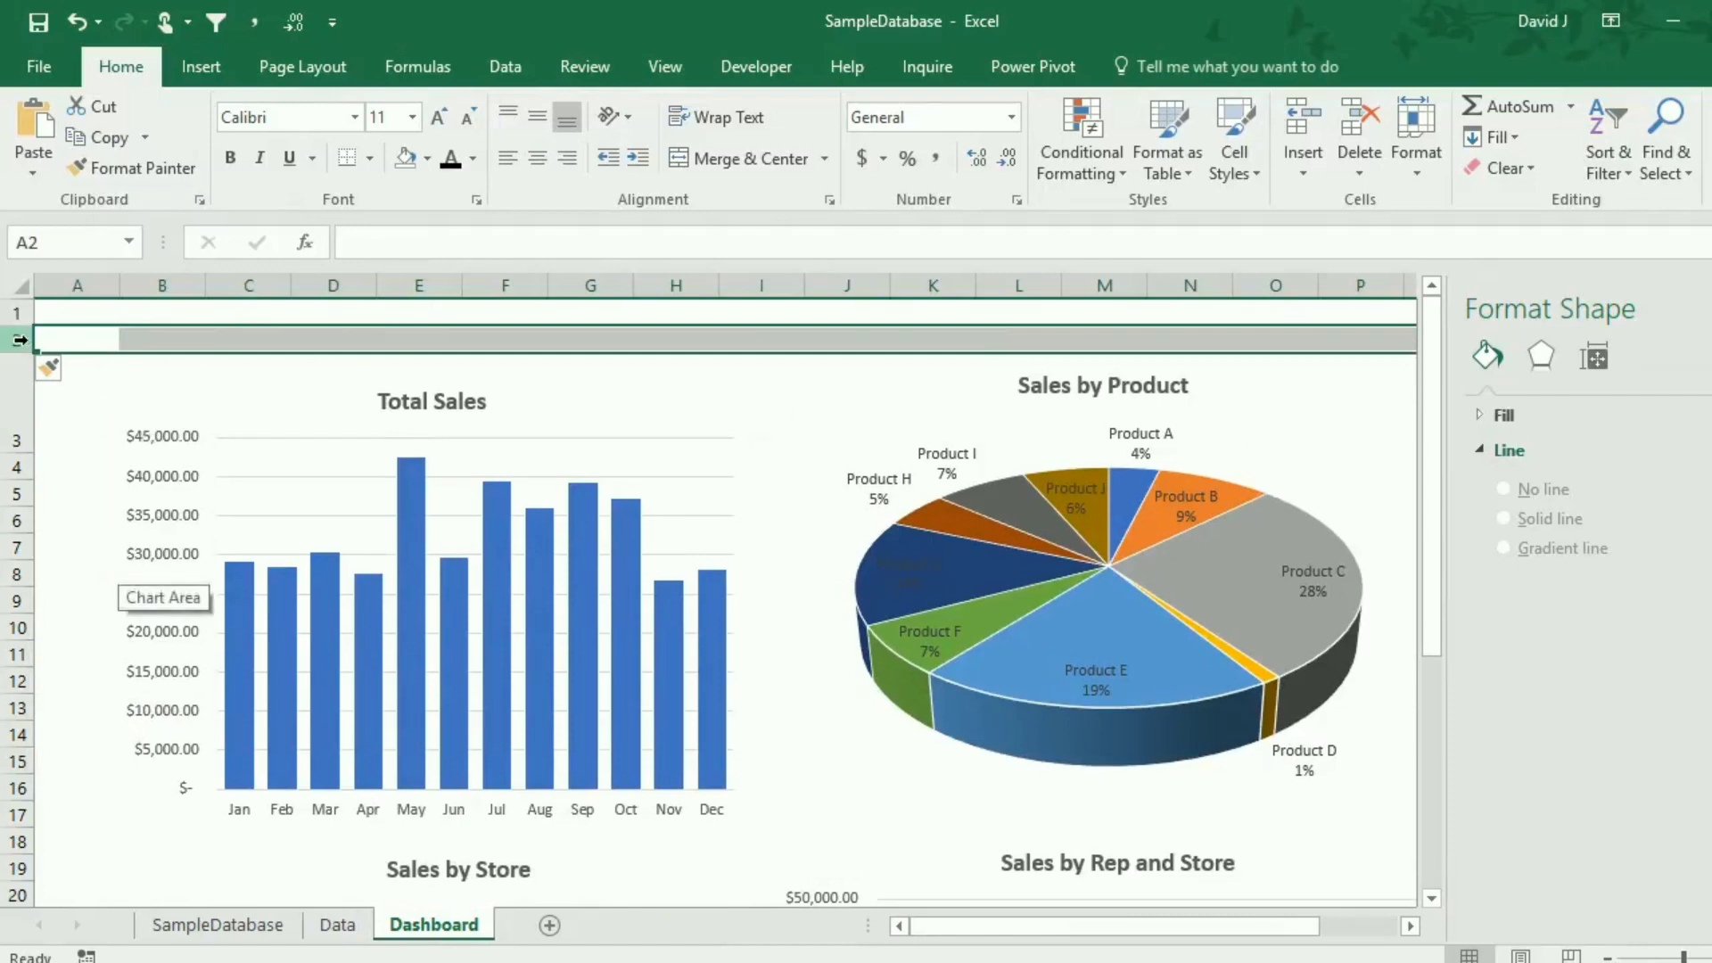
pyautogui.rightClick(20, 340)
pyautogui.click(116, 521)
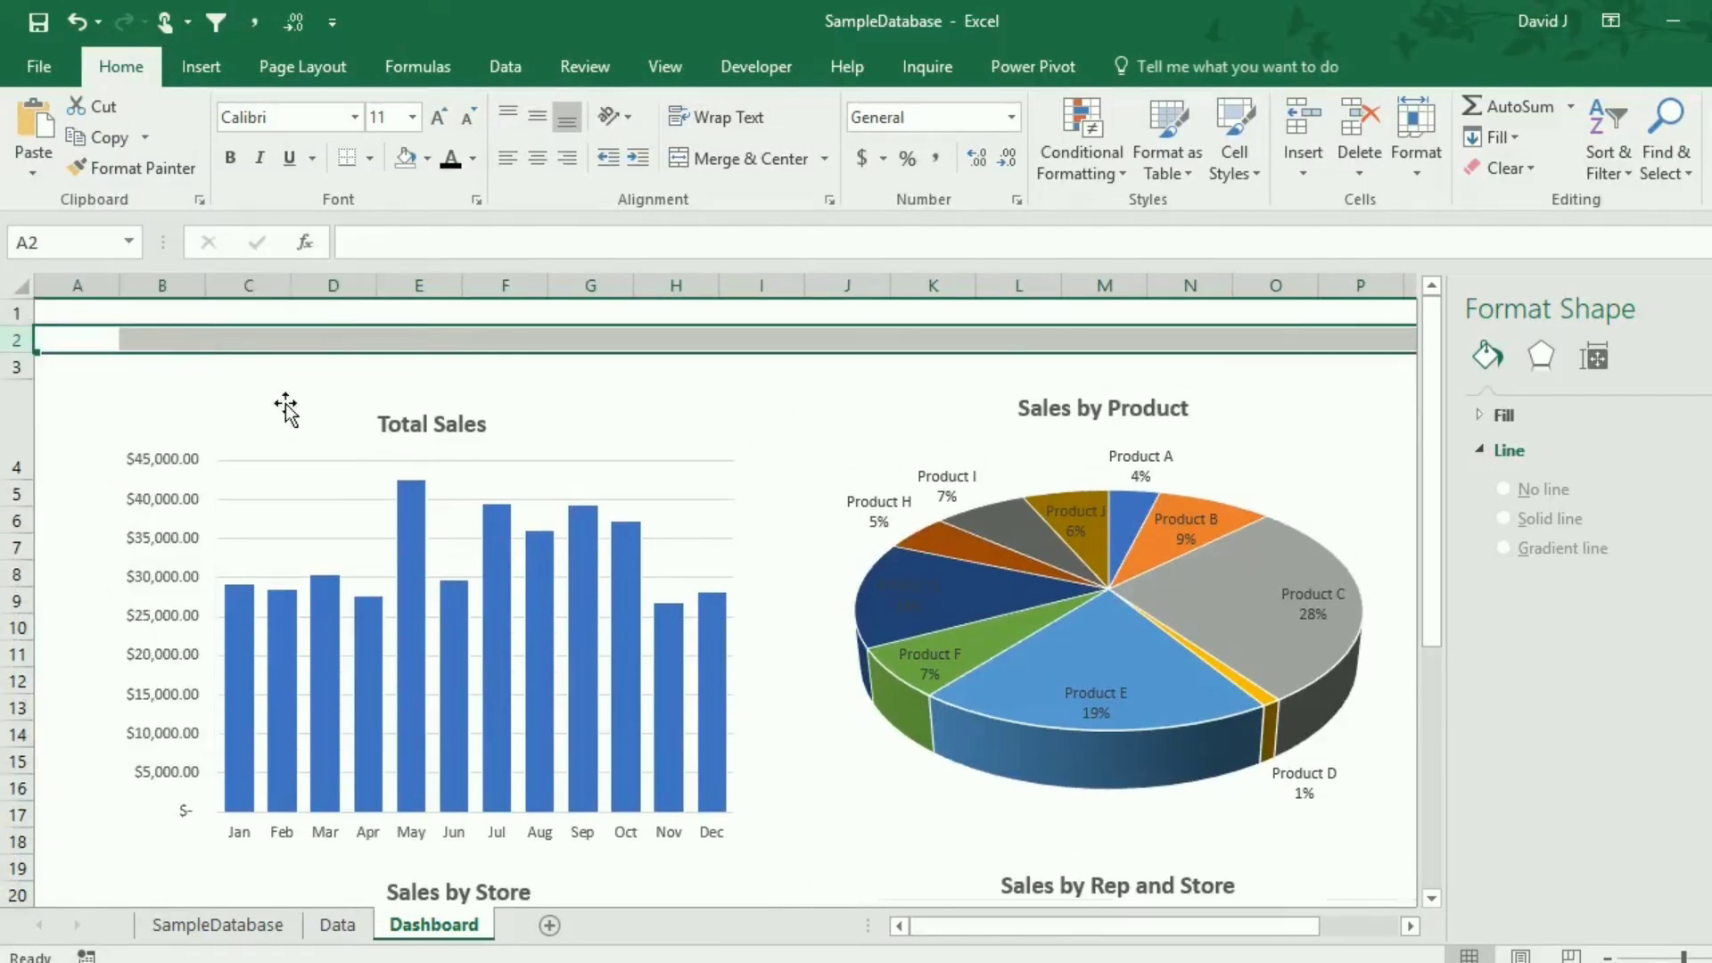
# Try to make room beside the charts by inserting a column before column B and widening column A.
pyautogui.click(161, 337)
pyautogui.click(141, 285)
pyautogui.rightClick(141, 287)
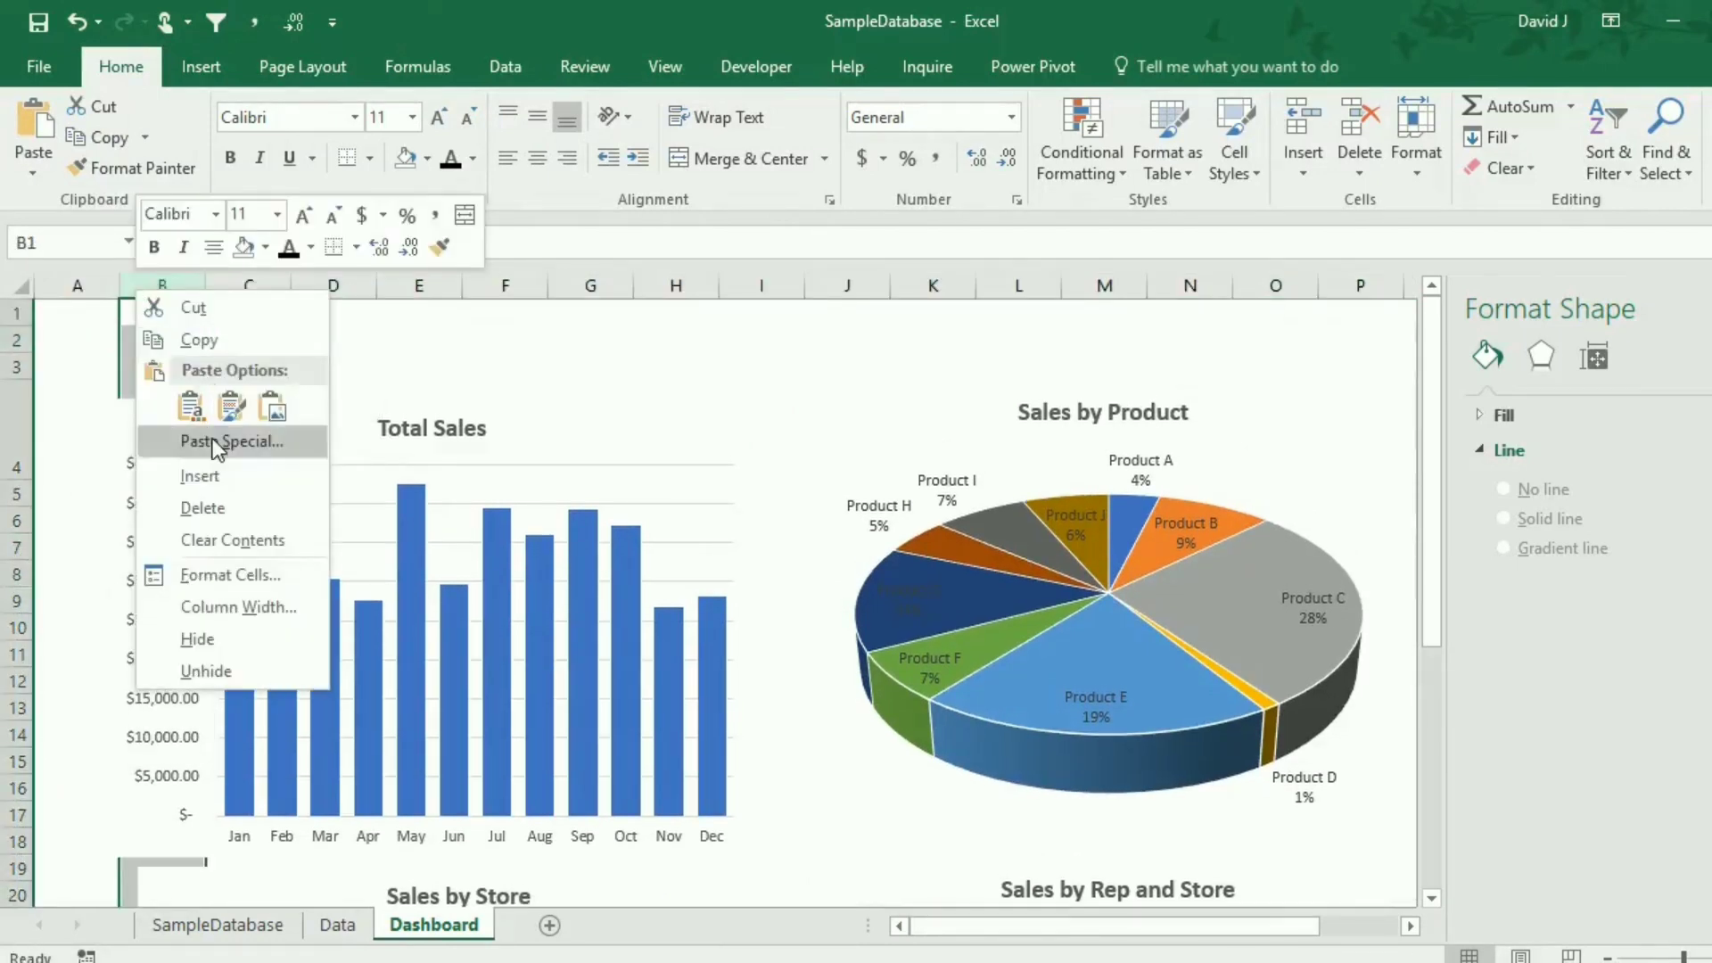
pyautogui.click(218, 469)
pyautogui.click(170, 382)
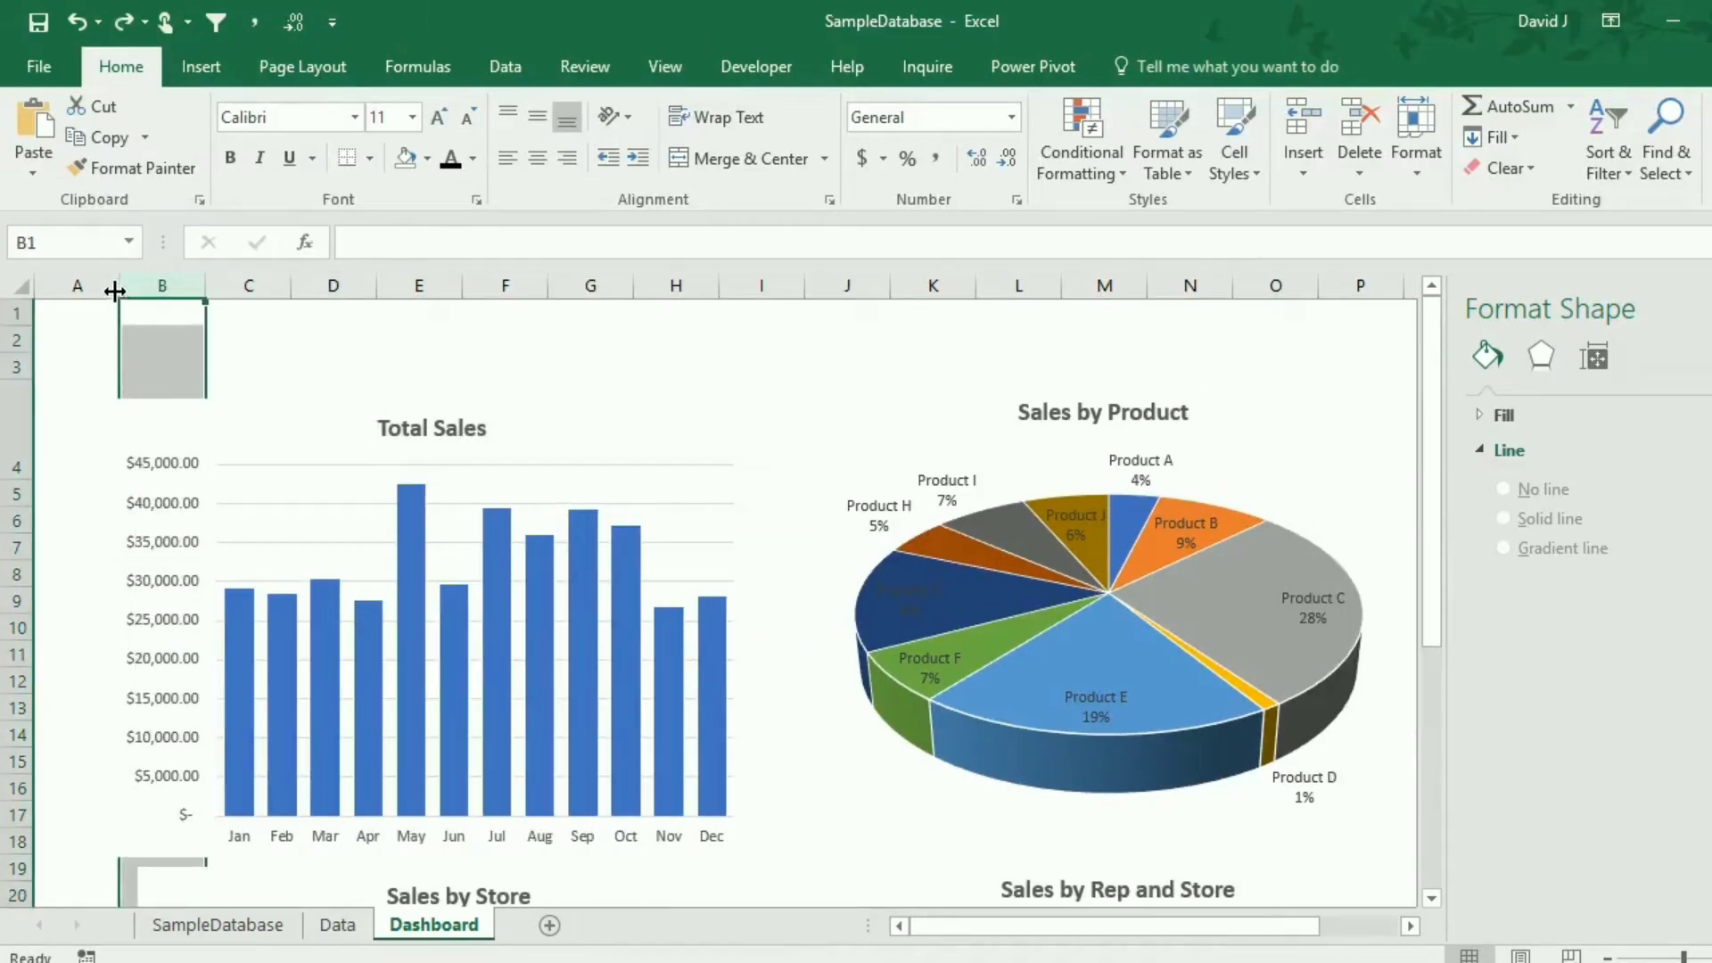
pyautogui.moveTo(120, 286); pyautogui.dragTo(203, 286)
pyautogui.hotkey('ctrl', 'z')
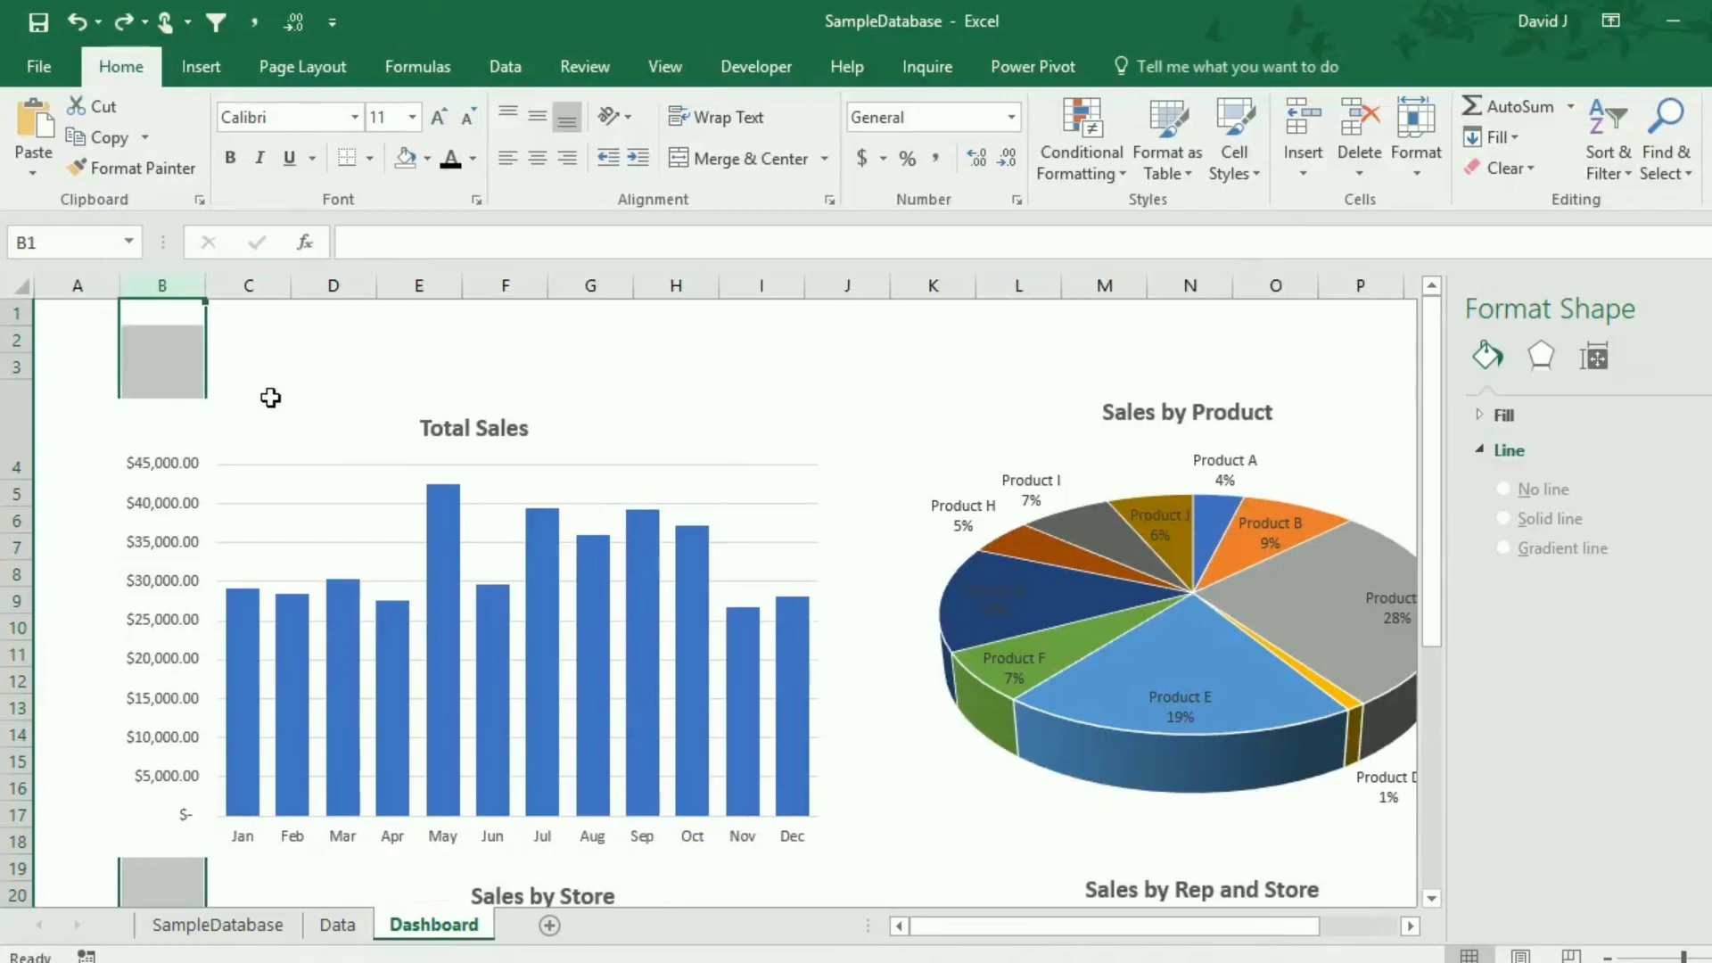
# Shift the Total Sales chart slightly to the right so it spans from mid-column B into column I.
pyautogui.click(275, 417)
pyautogui.doubleClick(303, 419)
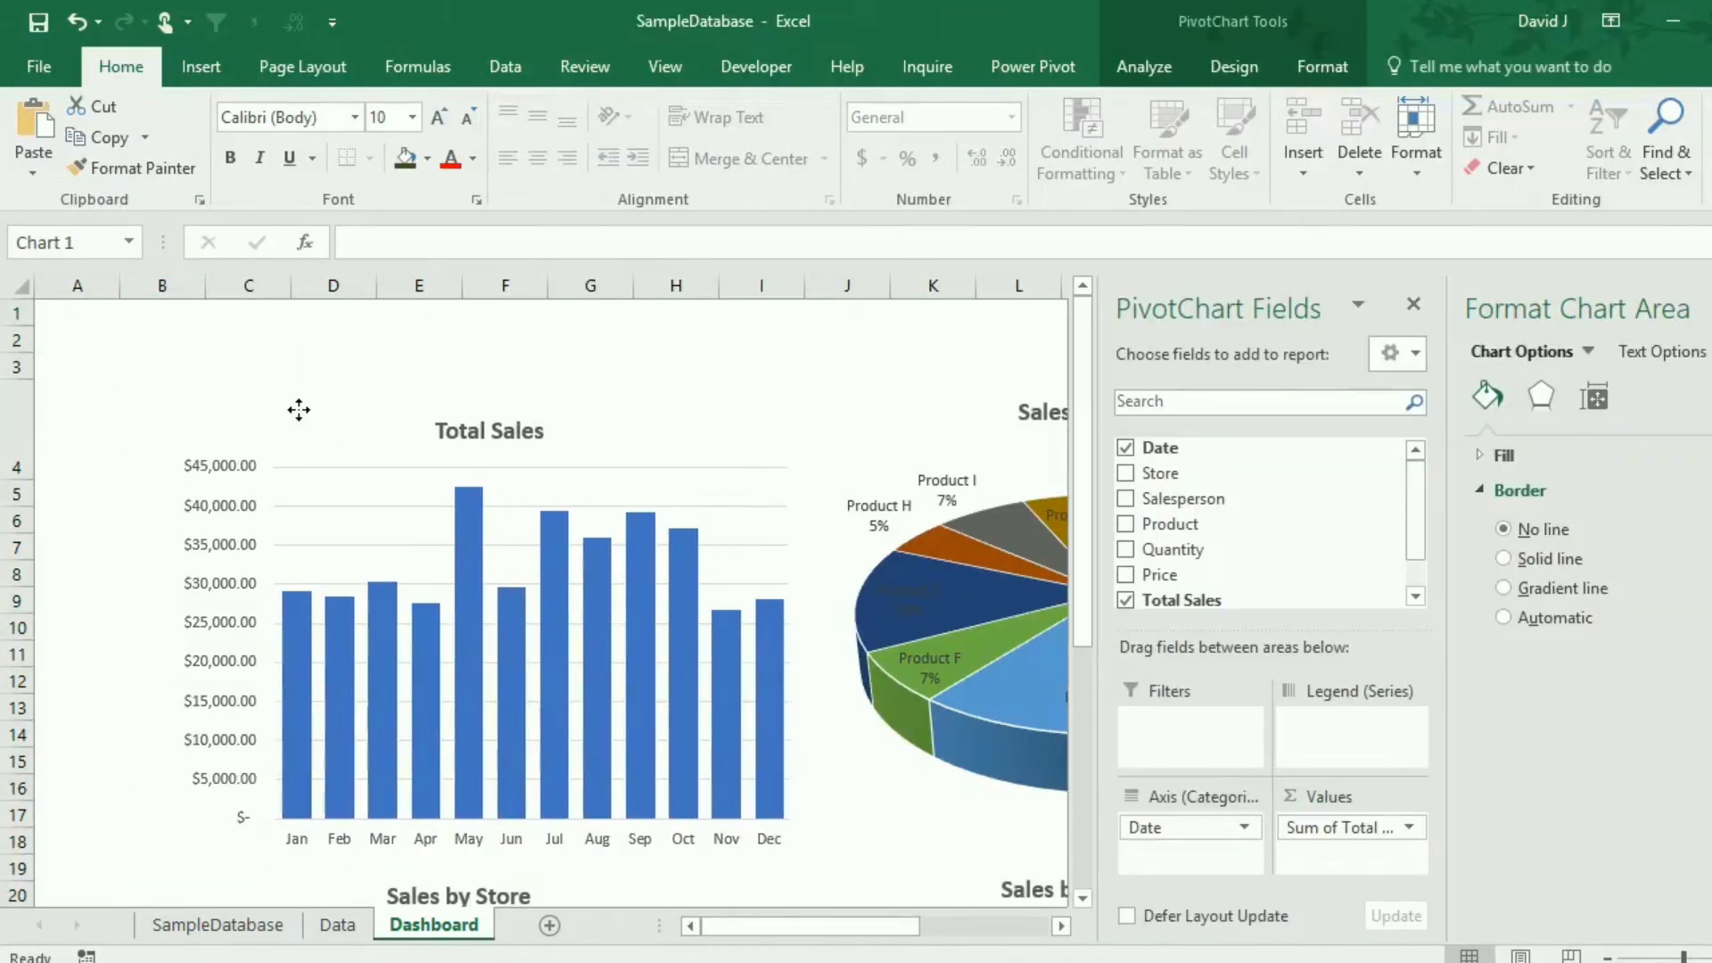
pyautogui.click(231, 358)
pyautogui.click(88, 304)
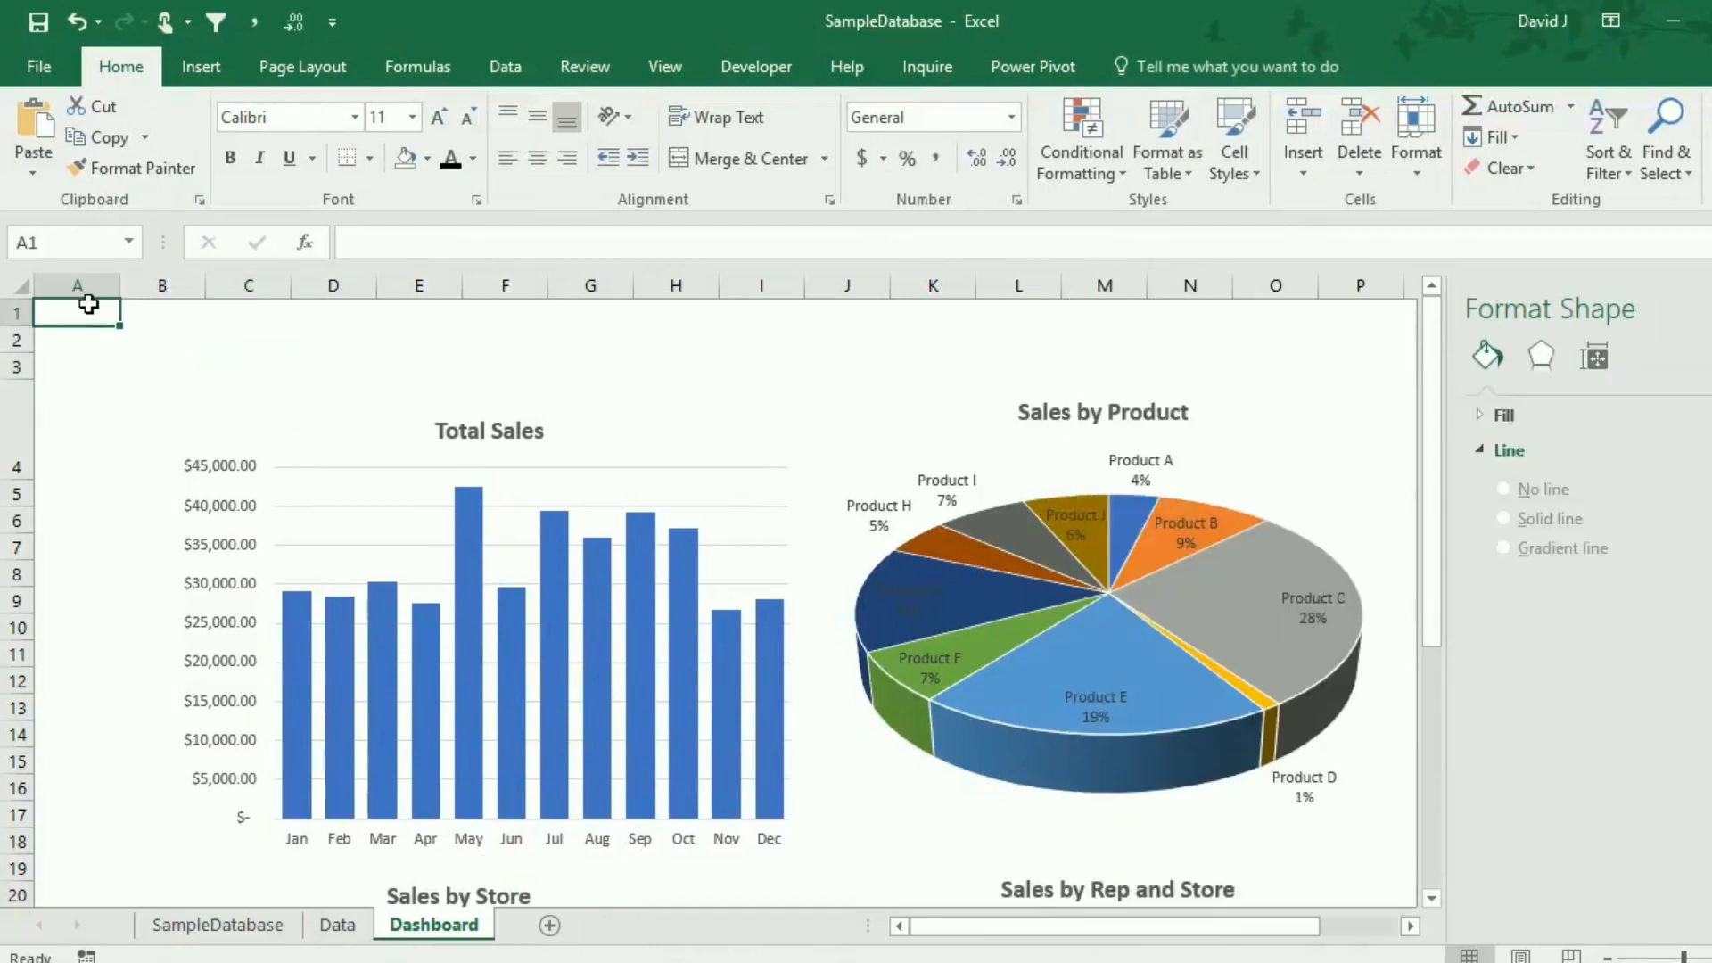
# Insert slicers for Store, Salesperson and Product based on the Total Sales chart.
pyautogui.click(399, 495)
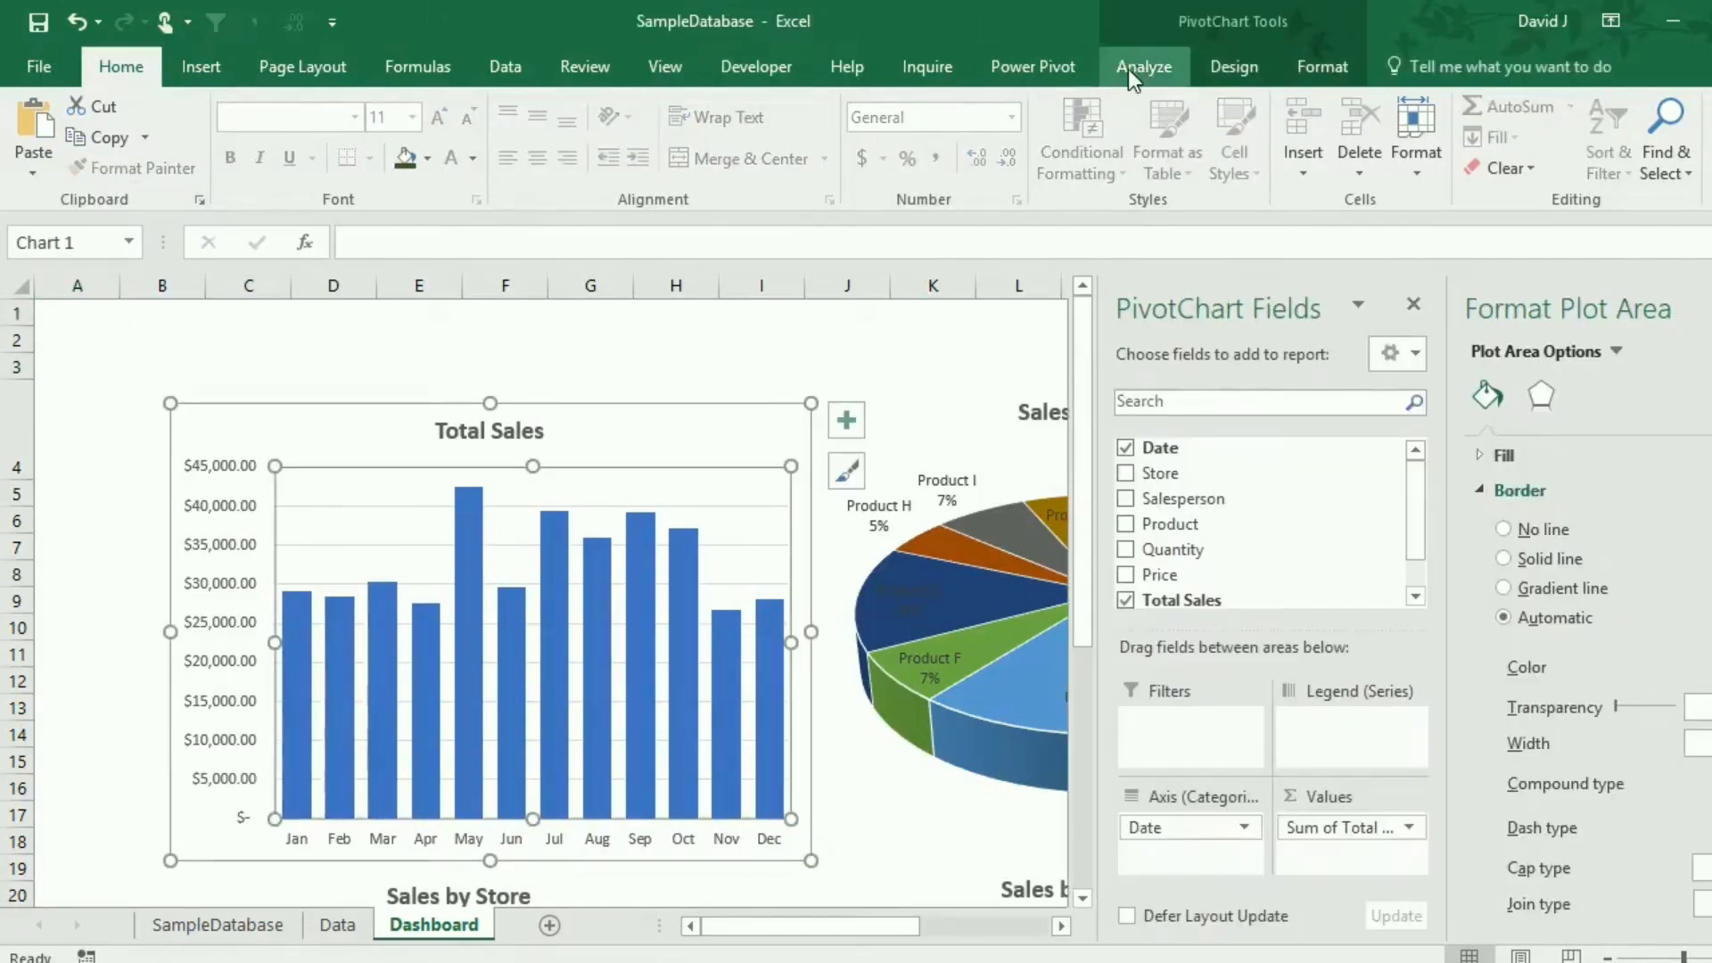
pyautogui.click(201, 66)
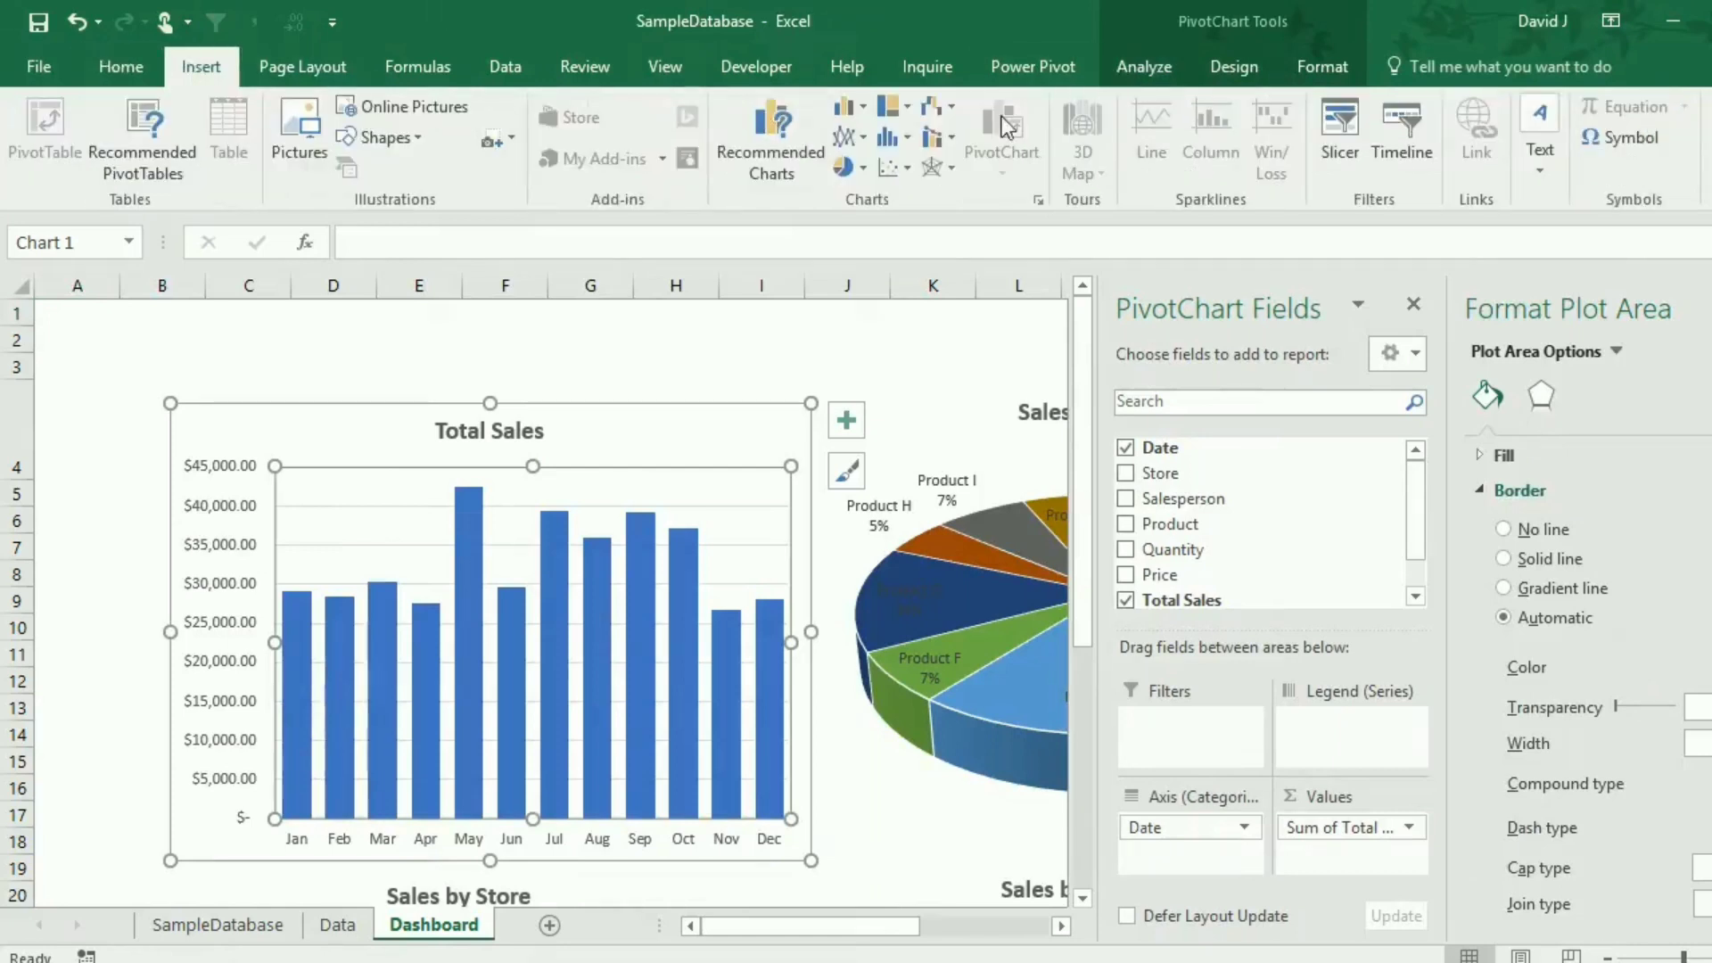
pyautogui.click(1369, 141)
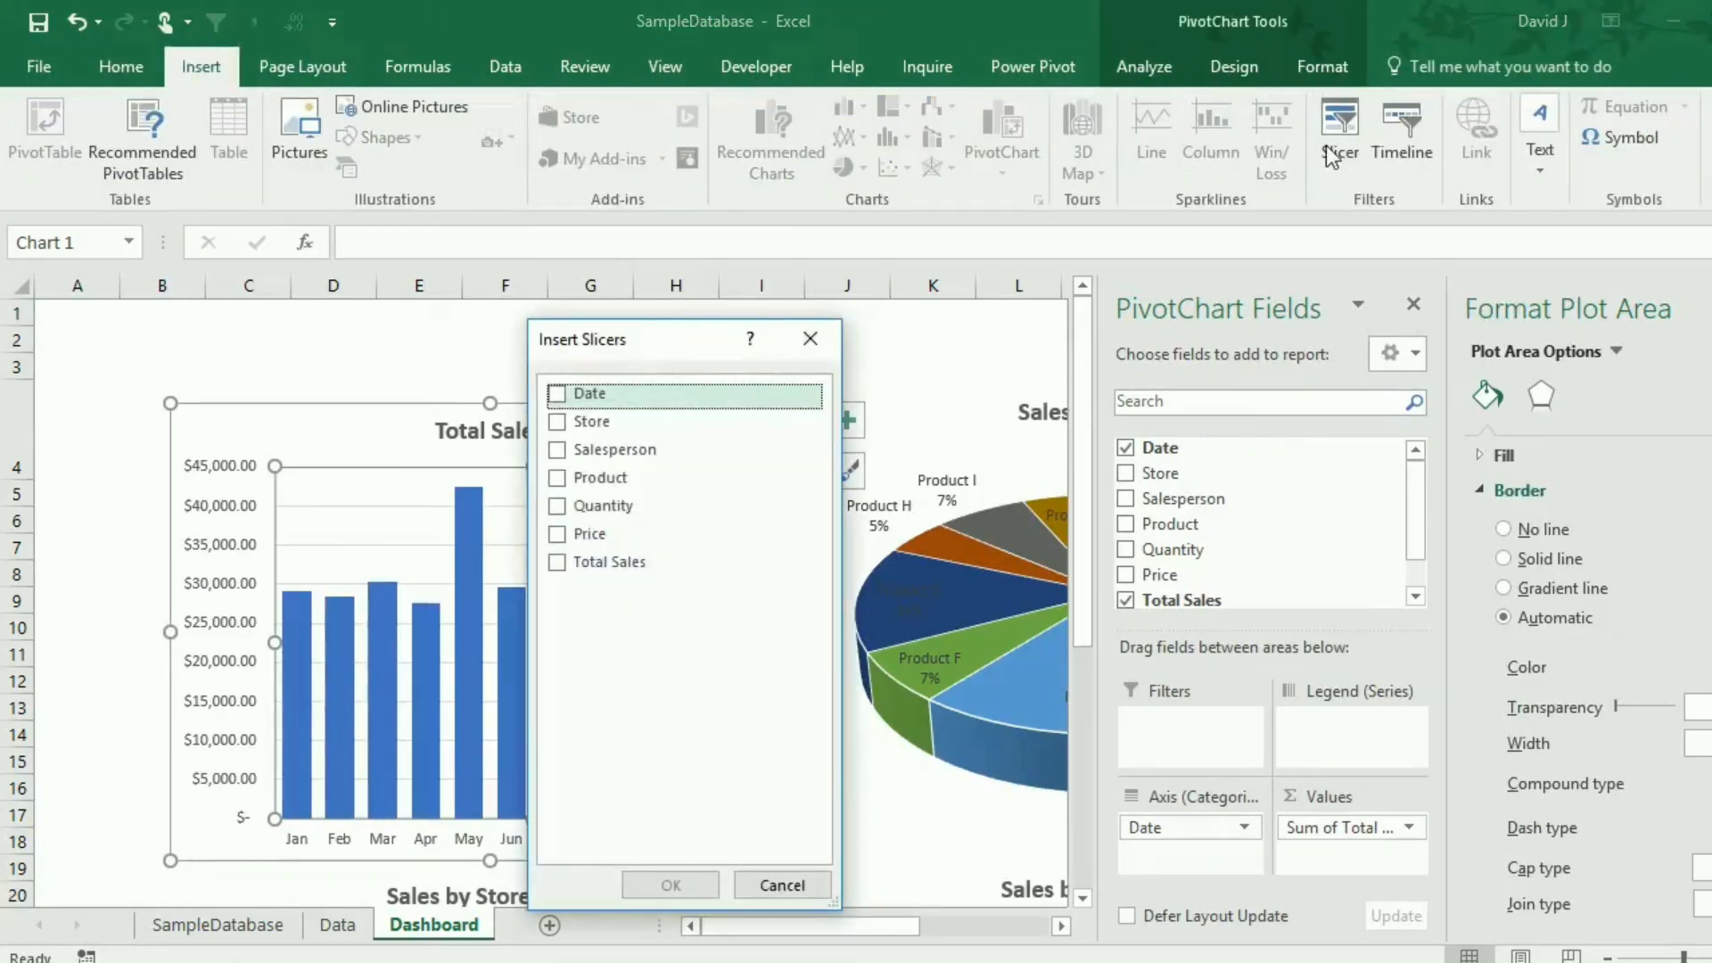
pyautogui.click(557, 422)
pyautogui.click(558, 453)
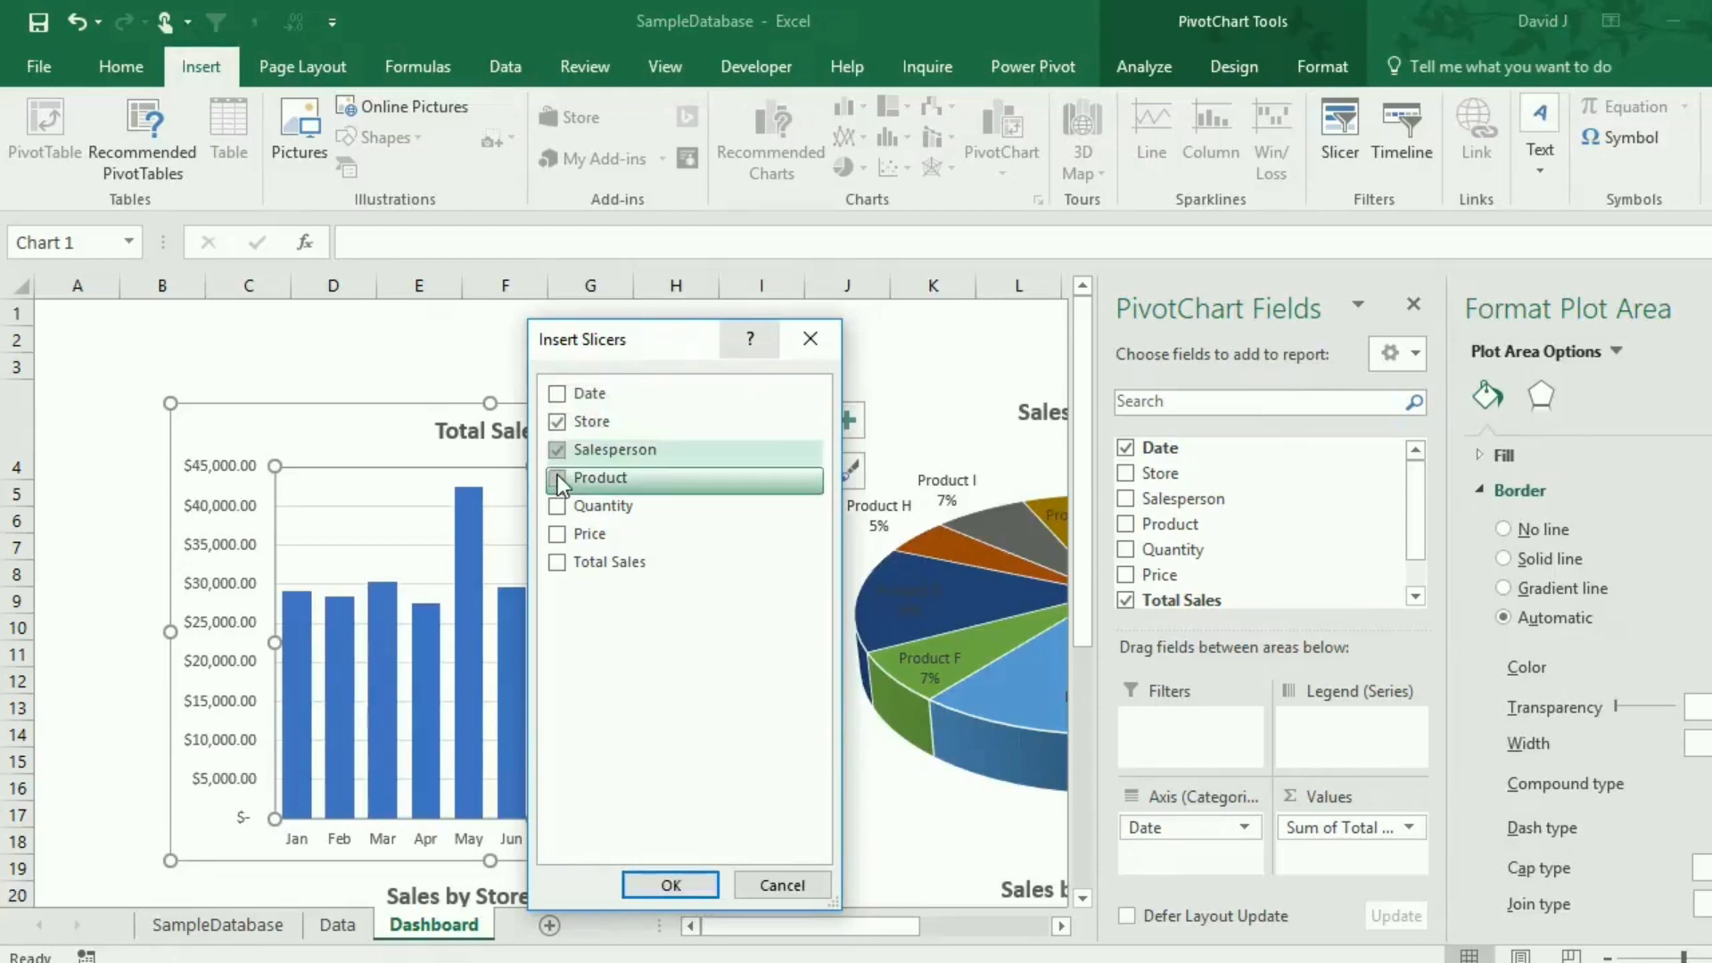
pyautogui.click(558, 479)
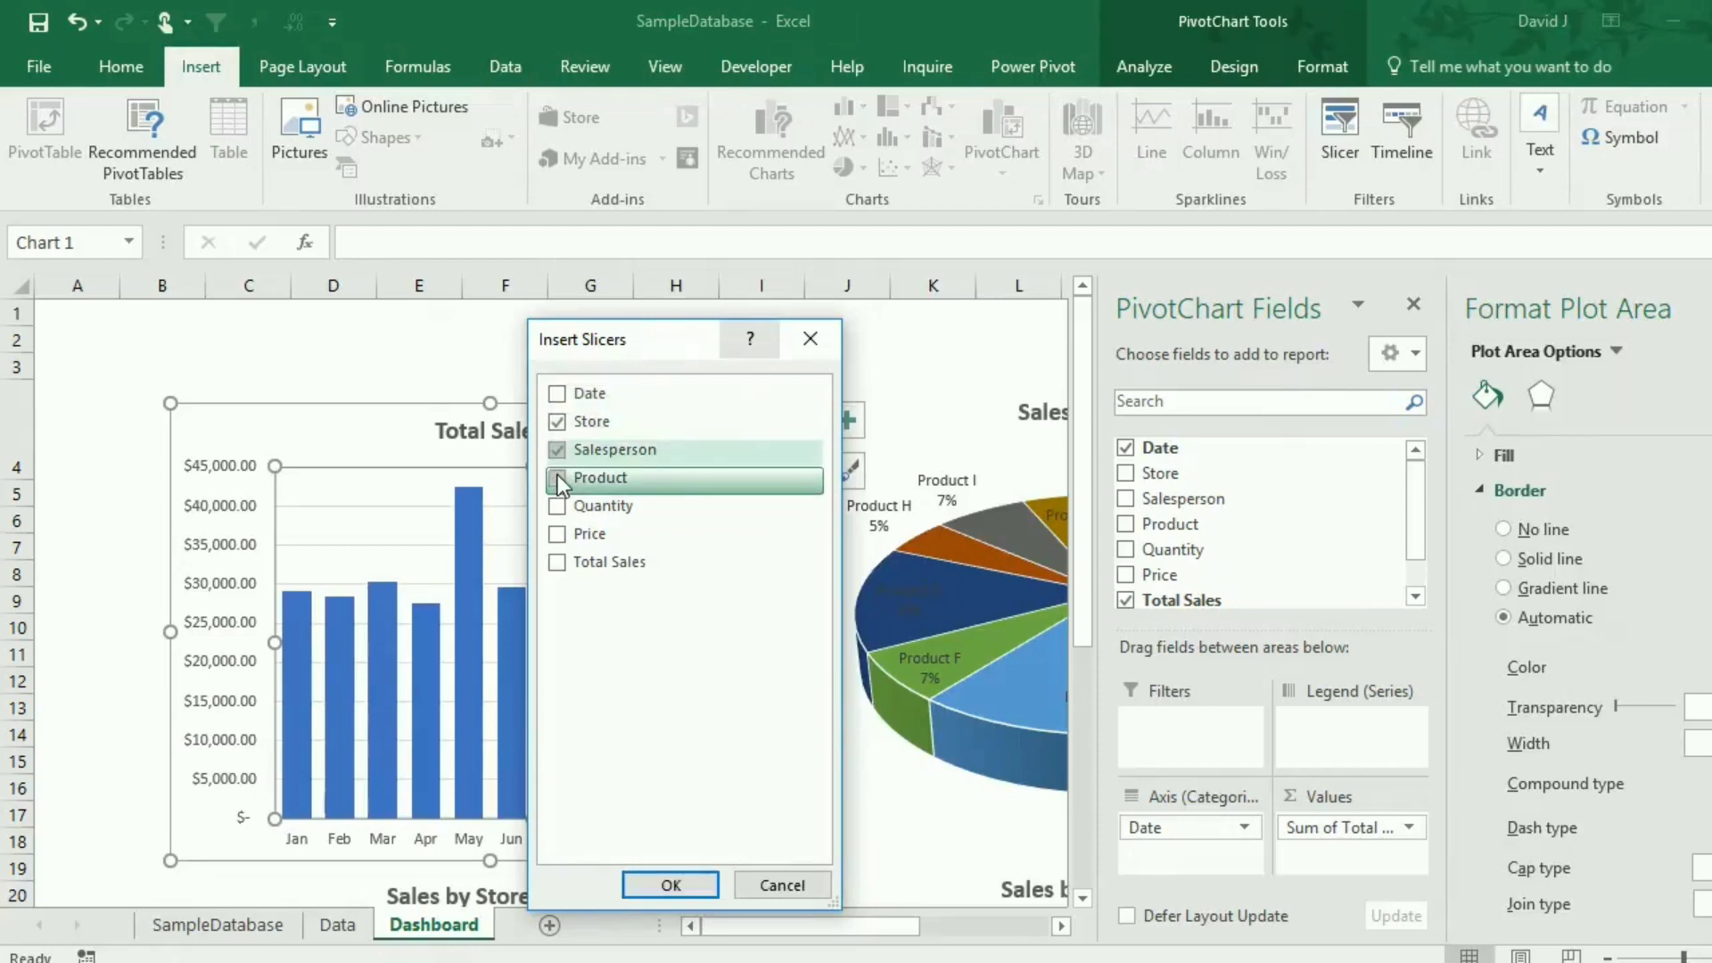
pyautogui.click(655, 886)
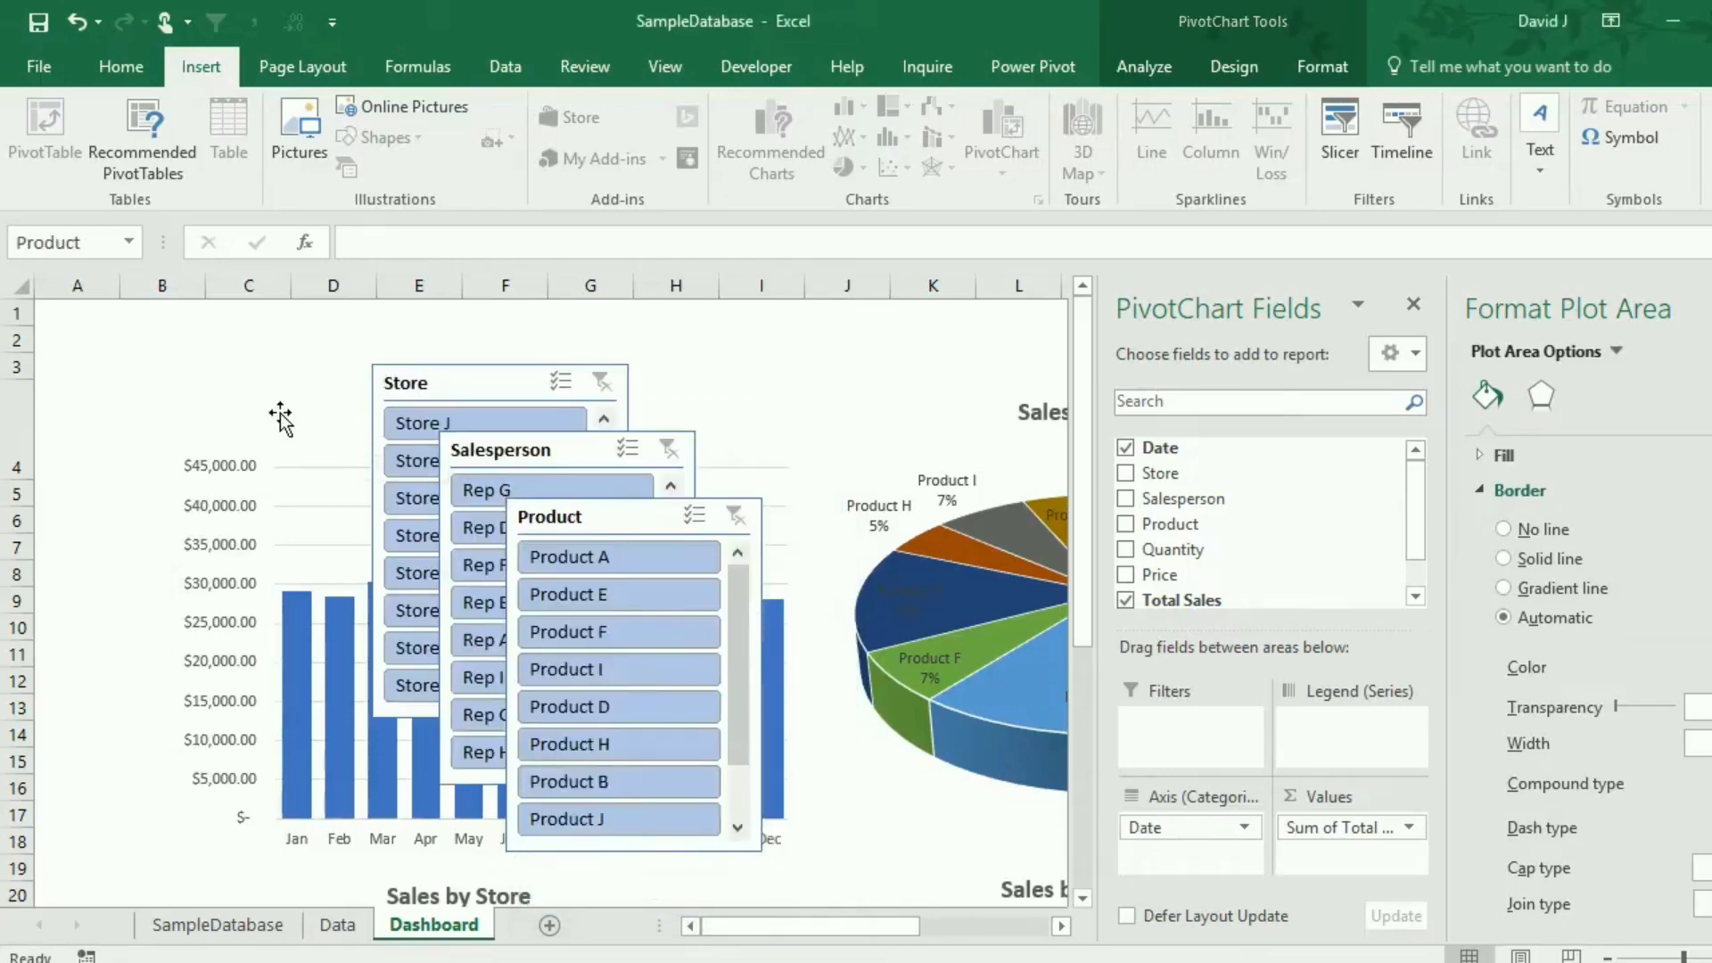
# Place the Store slicer at cell A1 and resize it to about 2.1 cm high and 8.4 cm wide.
pyautogui.moveTo(419, 392); pyautogui.dragTo(82, 381)
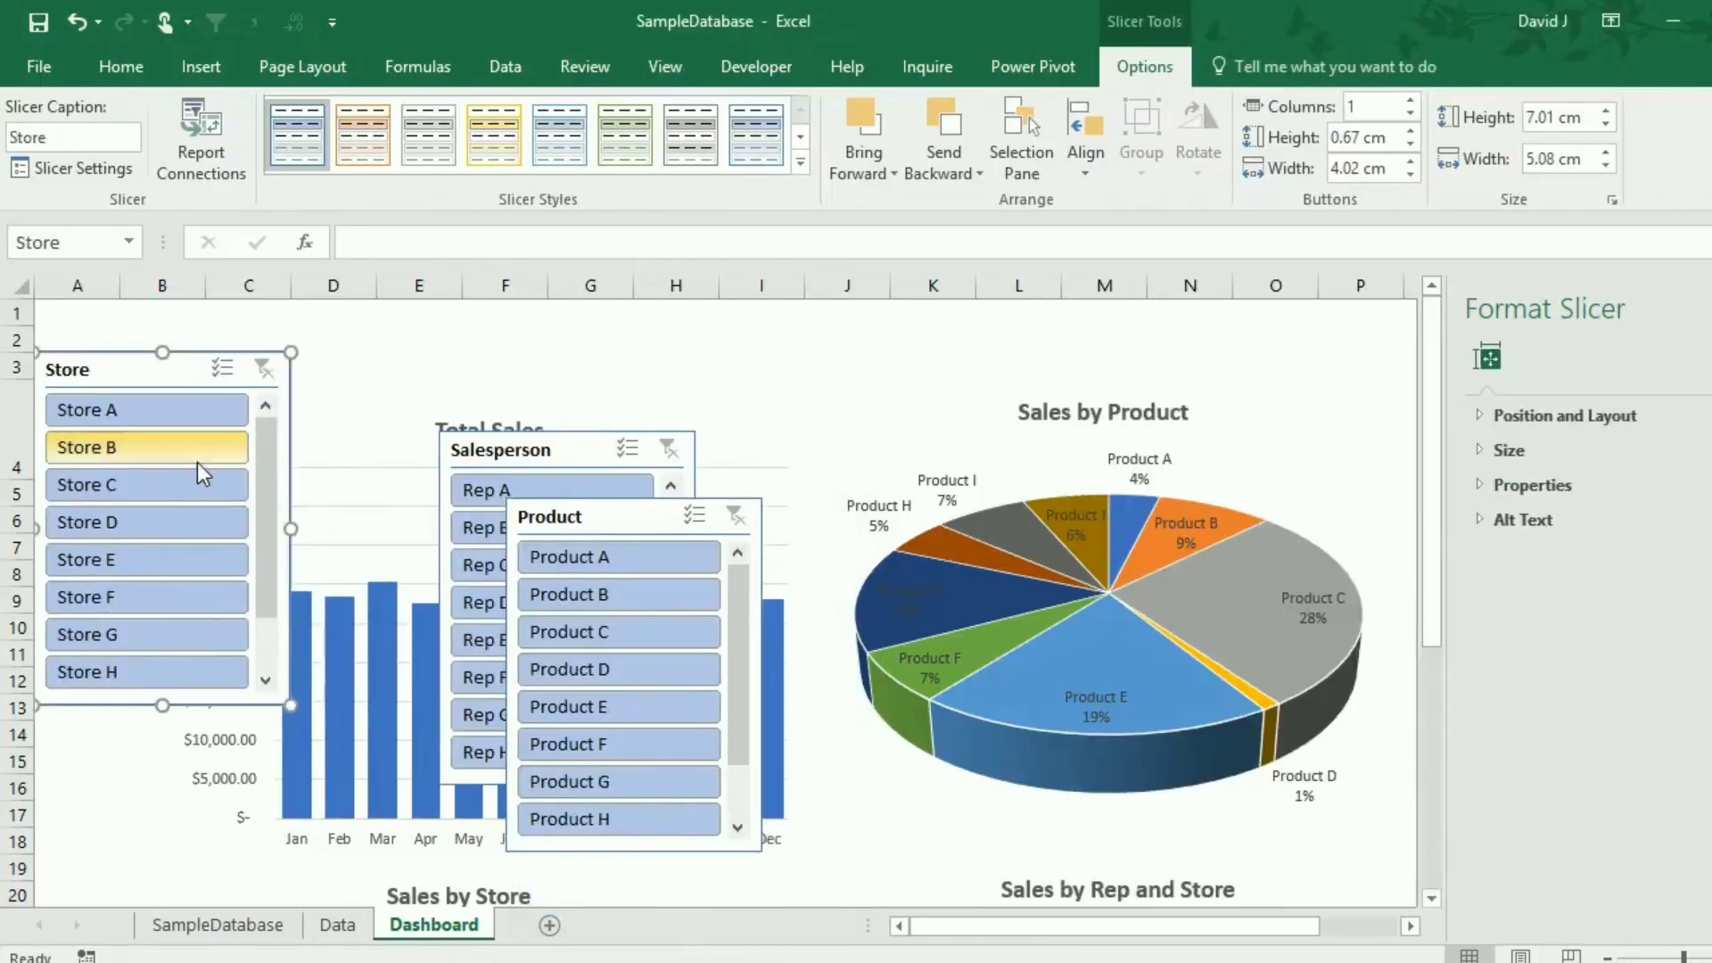
pyautogui.moveTo(291, 522); pyautogui.dragTo(175, 528)
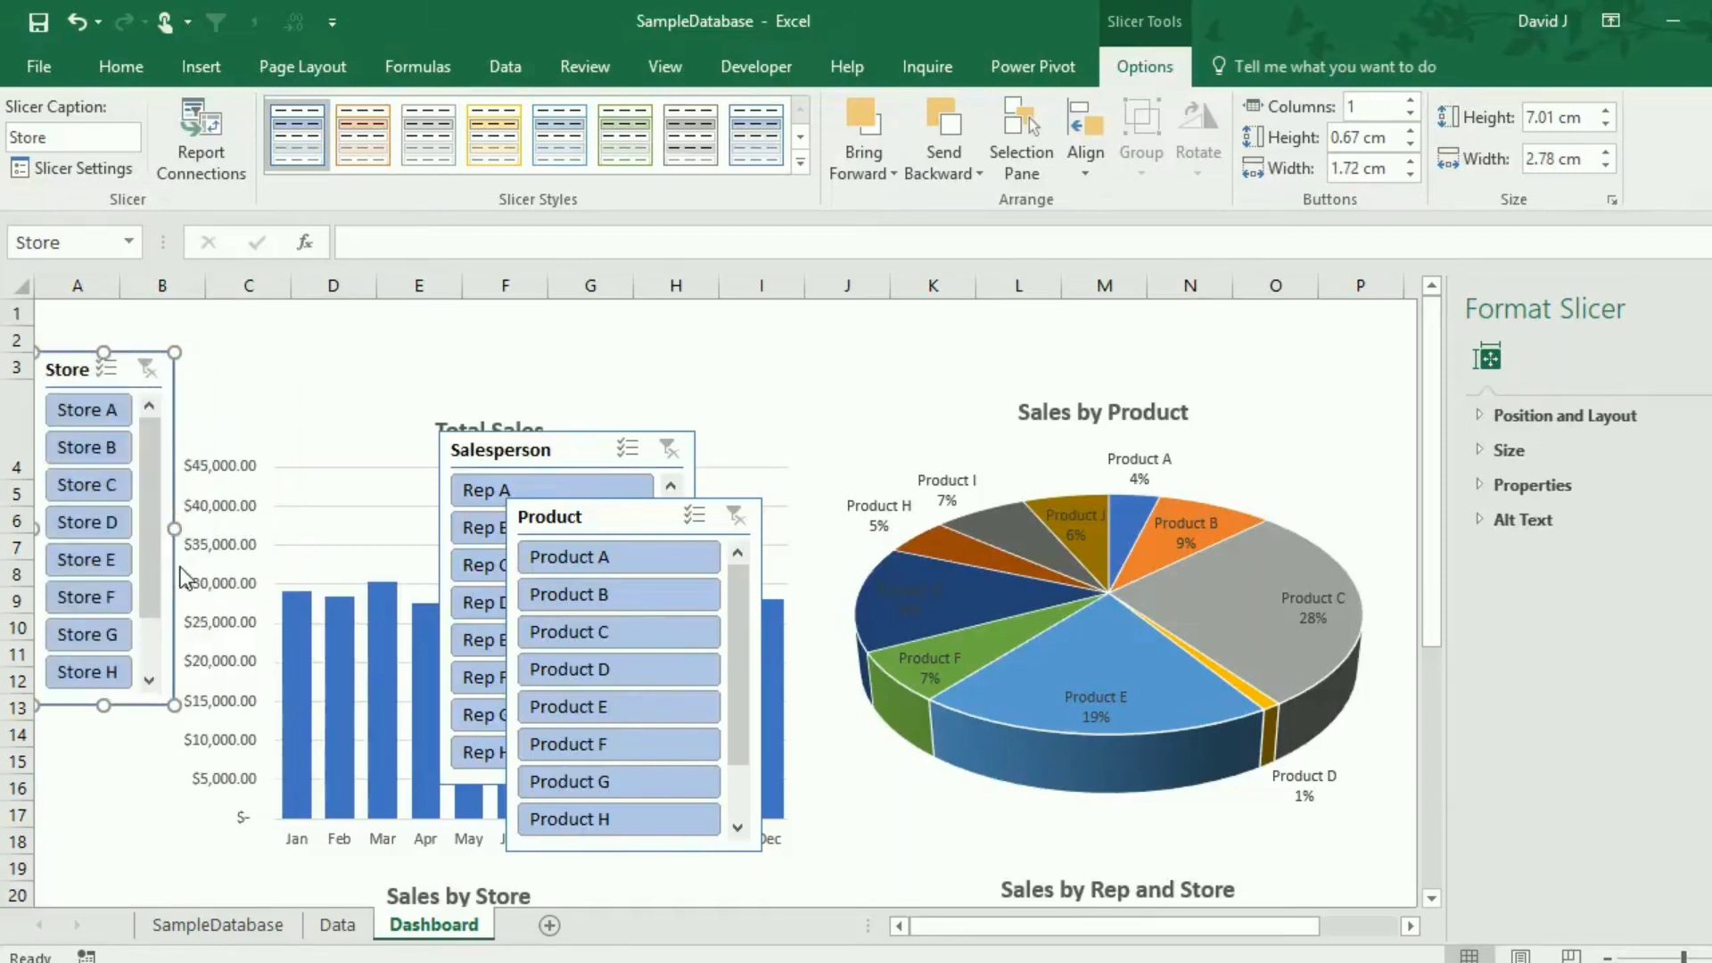
pyautogui.moveTo(77, 368); pyautogui.dragTo(77, 316)
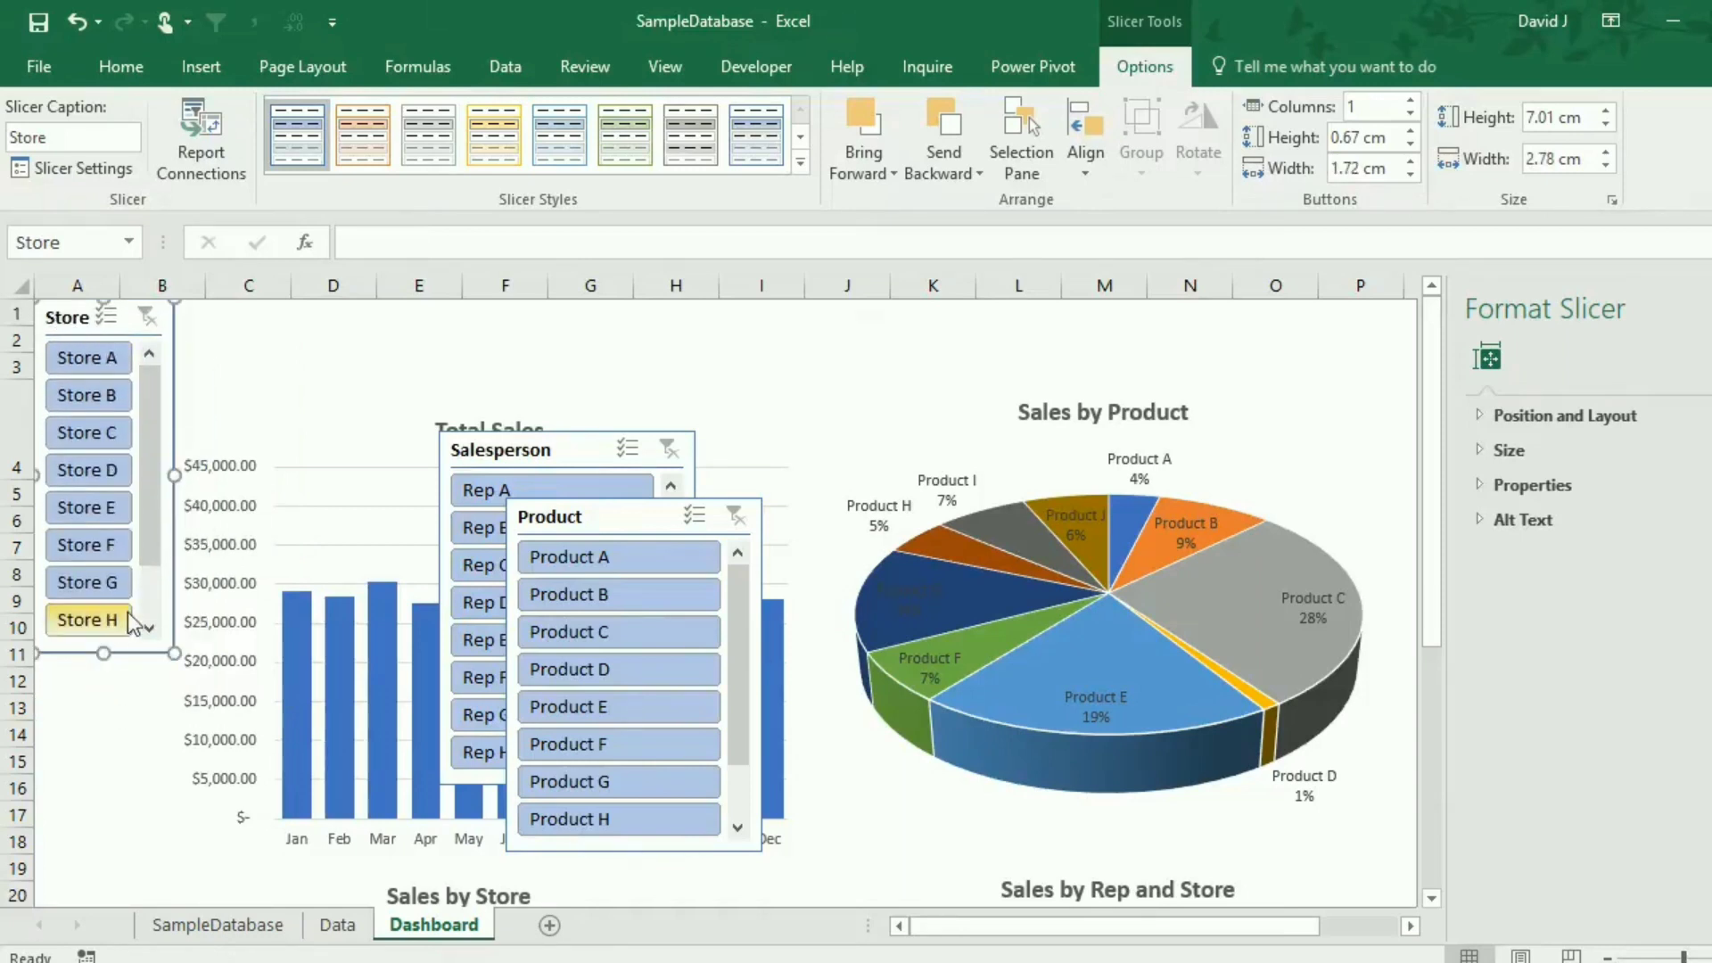
pyautogui.moveTo(249, 562); pyautogui.dragTo(460, 408)
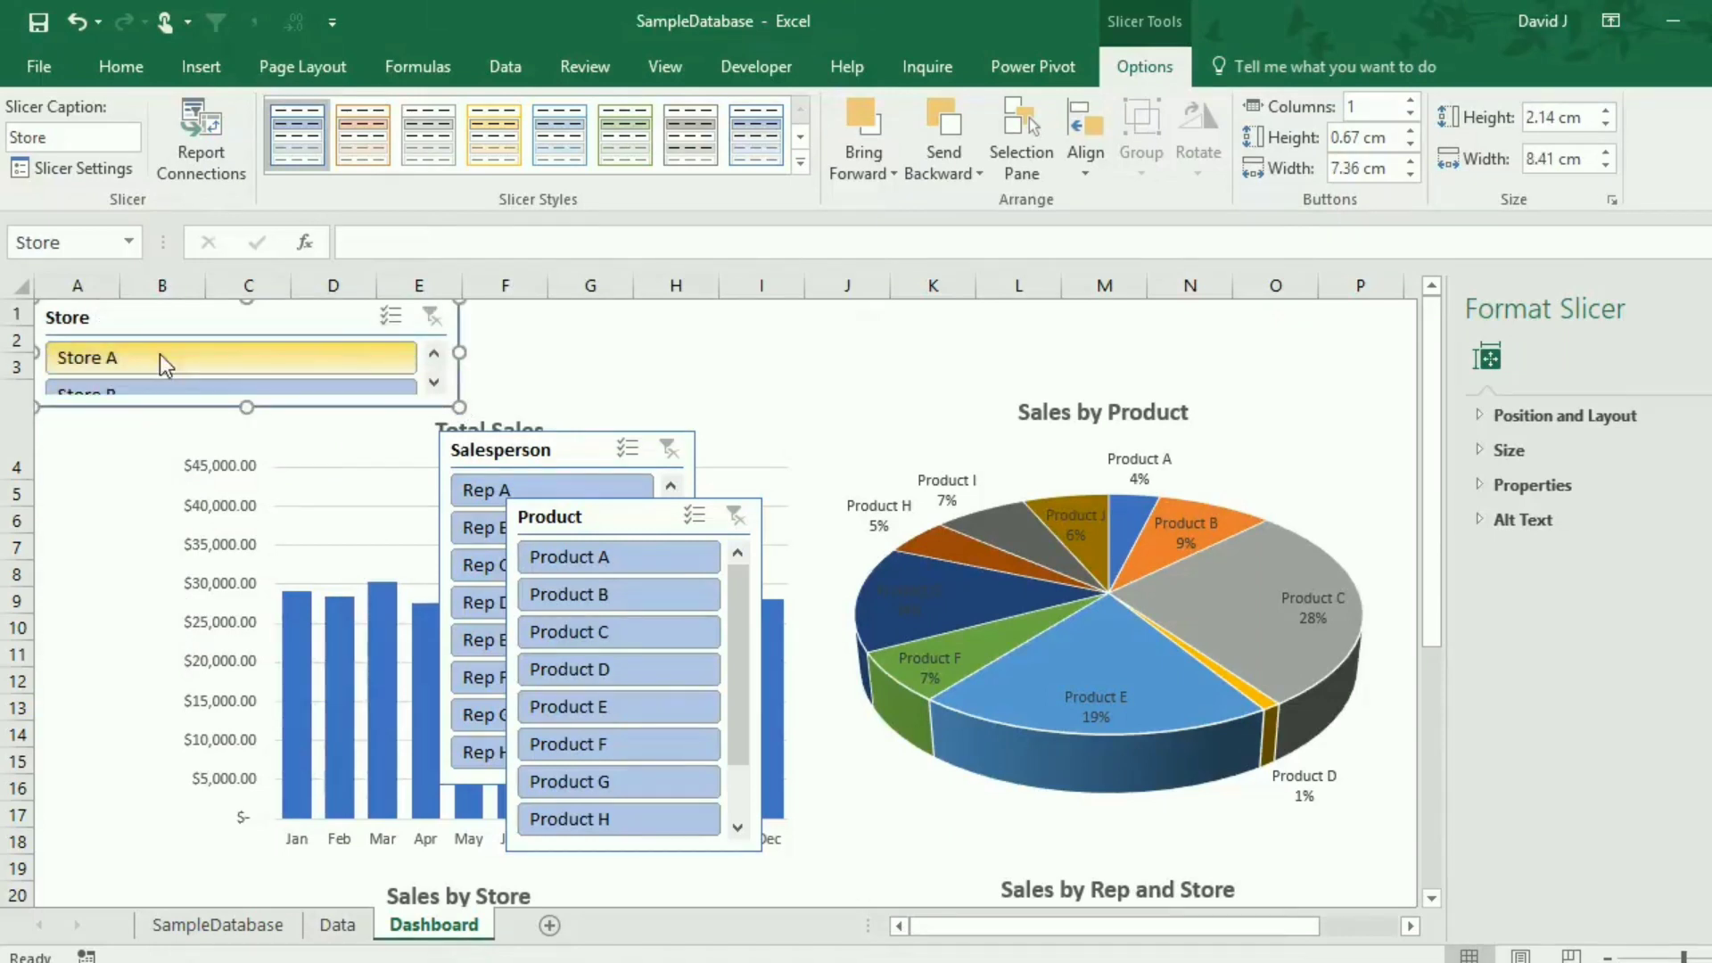
# Arrange the Store slicer's buttons in 3 columns and set its height to about 2.4 cm.
pyautogui.moveTo(247, 450); pyautogui.dragTo(256, 408)
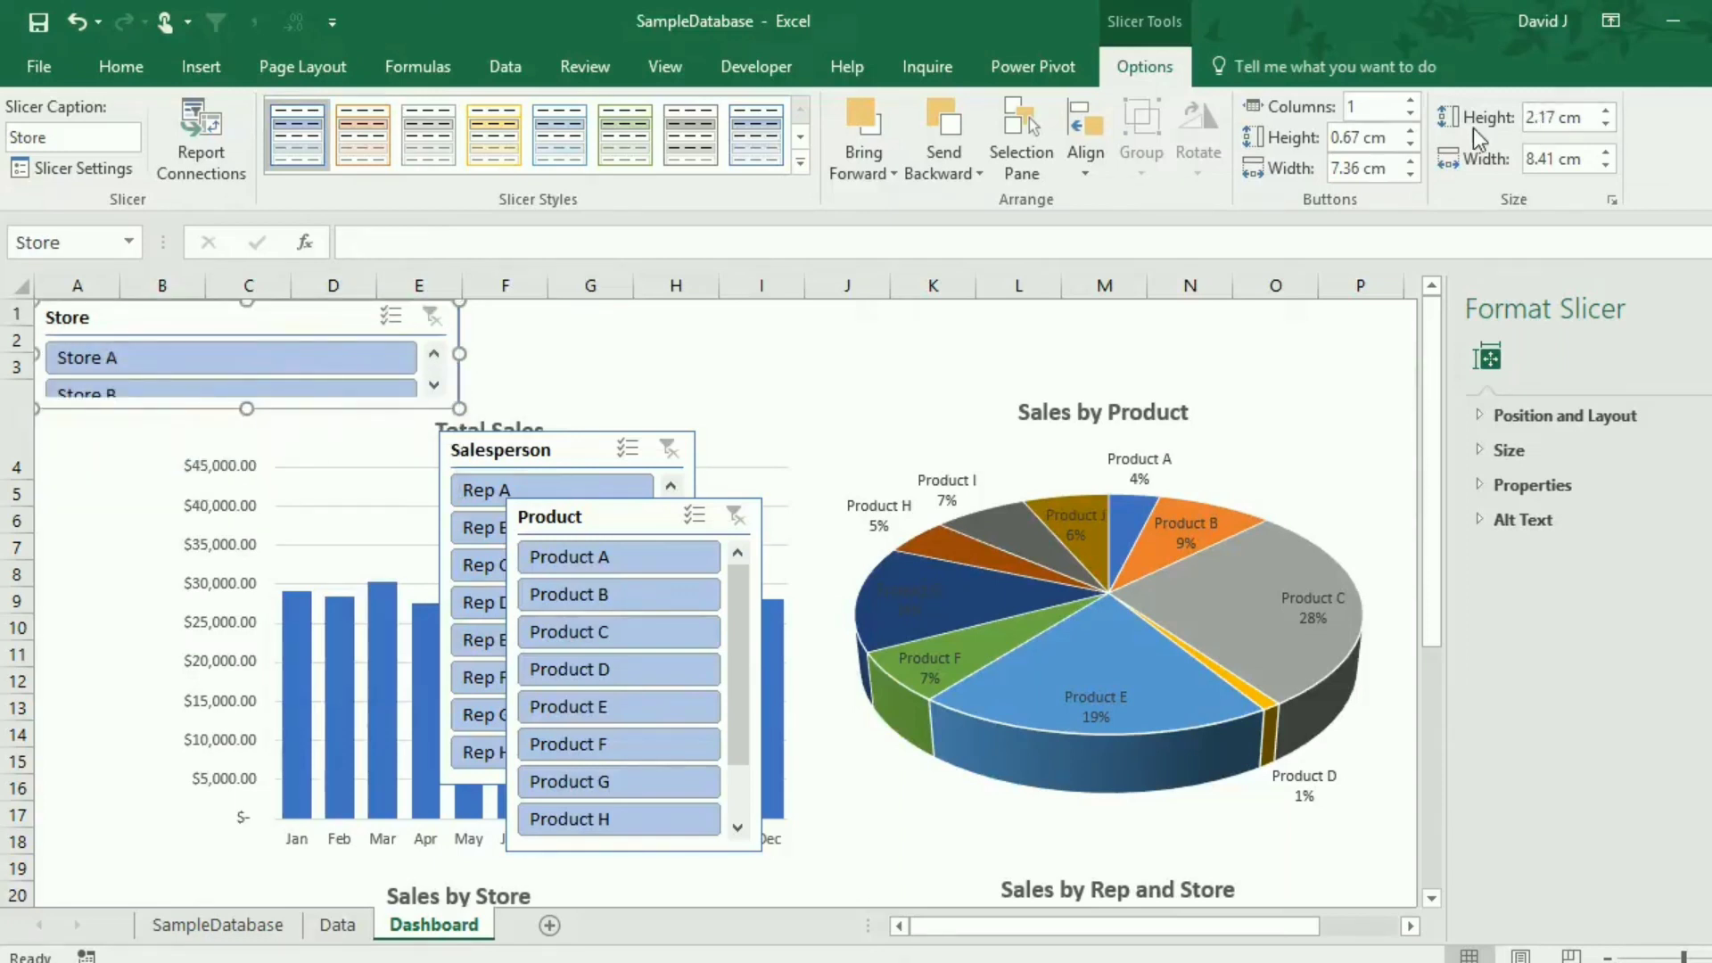
pyautogui.click(1410, 100)
pyautogui.click(1410, 101)
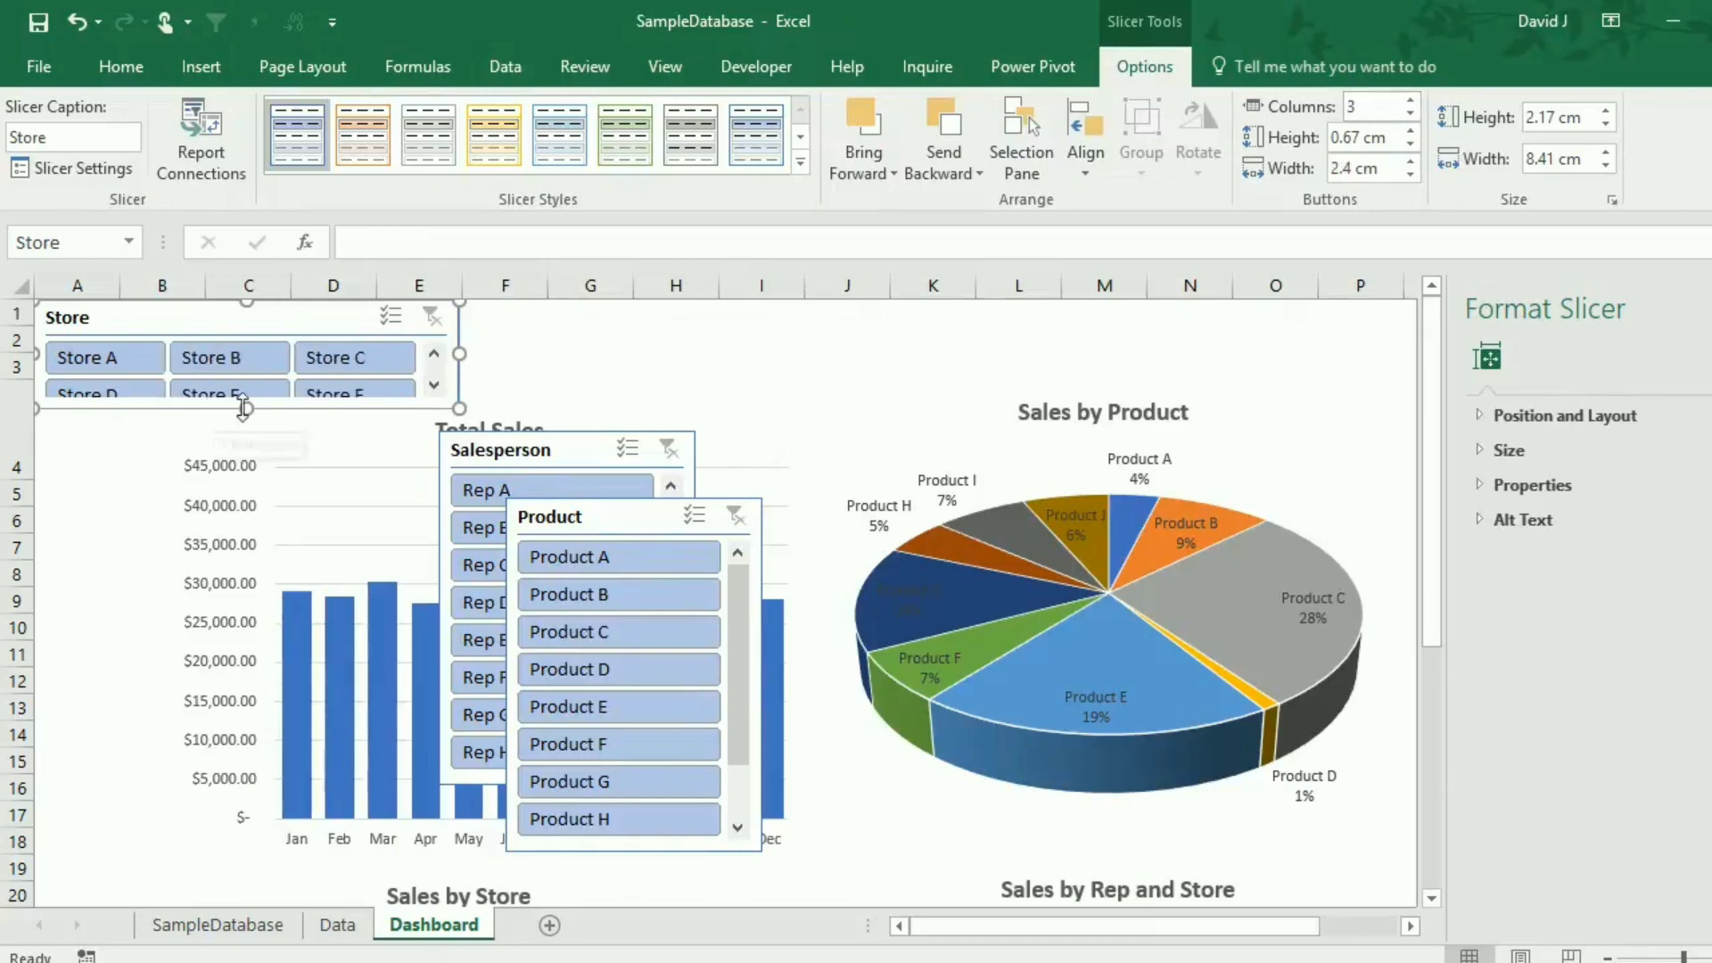
pyautogui.moveTo(243, 407); pyautogui.dragTo(243, 420)
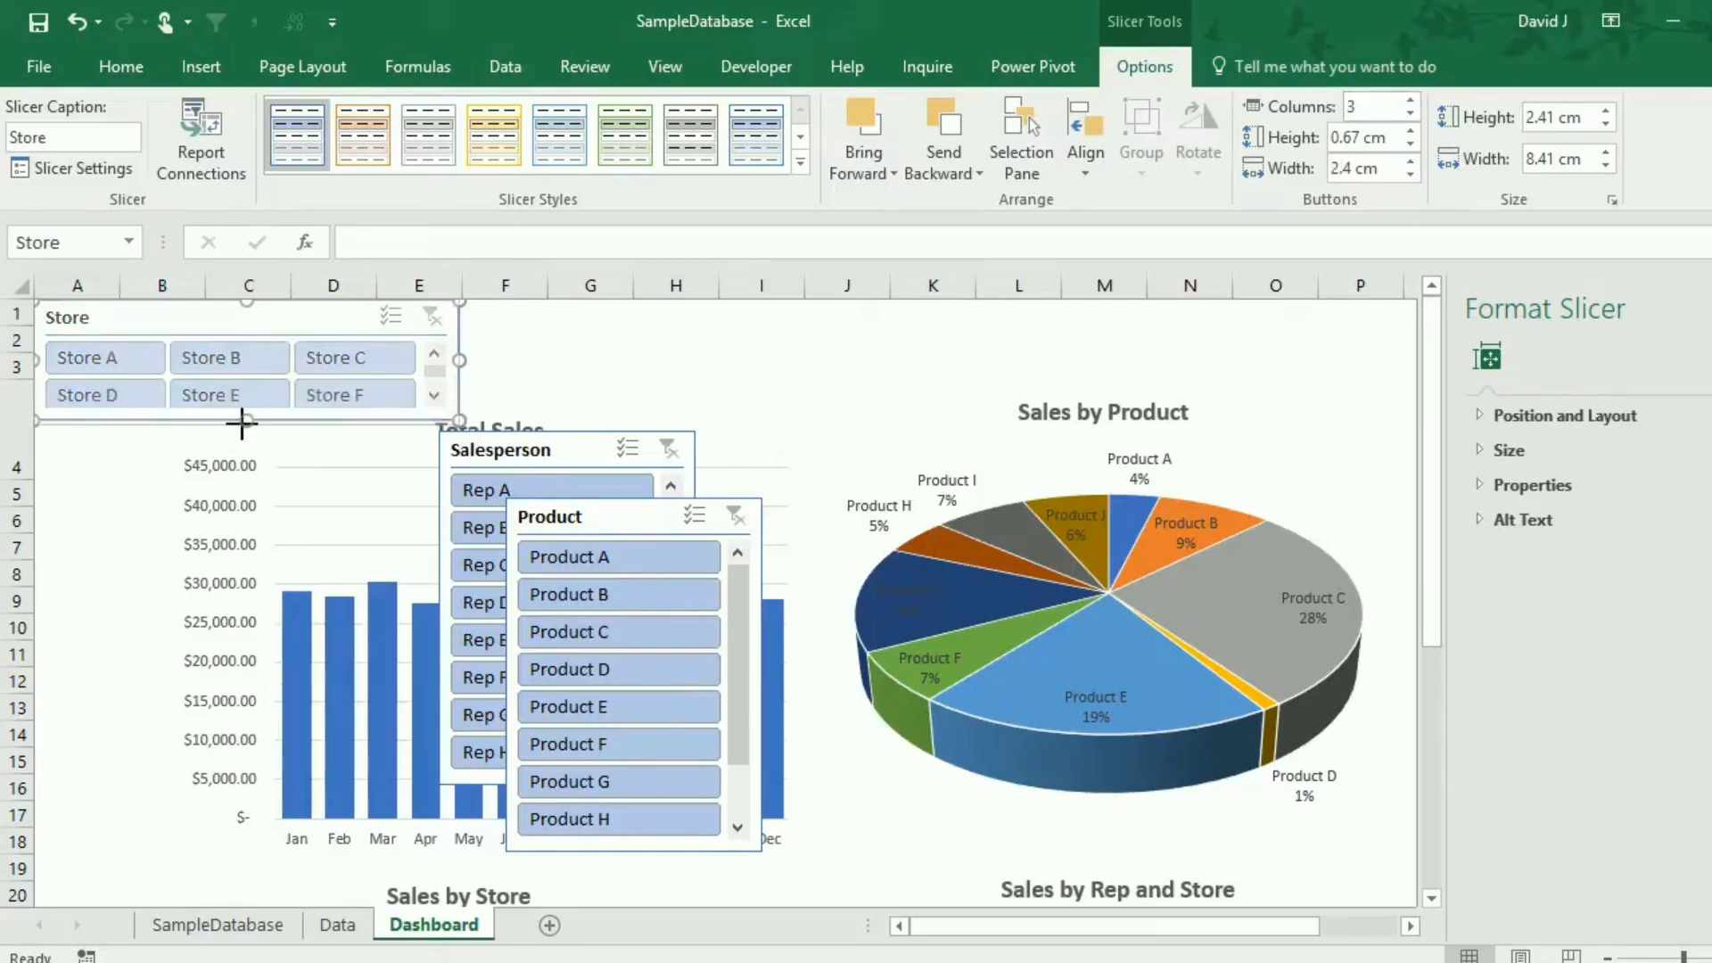
# Place the Salesperson slicer beside the Store slicer, resize it to about 2.5 by 8.5 cm and give it 4 columns.
pyautogui.moveTo(517, 451); pyautogui.dragTo(536, 313)
pyautogui.moveTo(607, 513); pyautogui.dragTo(1129, 408)
pyautogui.click(713, 652)
pyautogui.moveTo(714, 652); pyautogui.dragTo(885, 425)
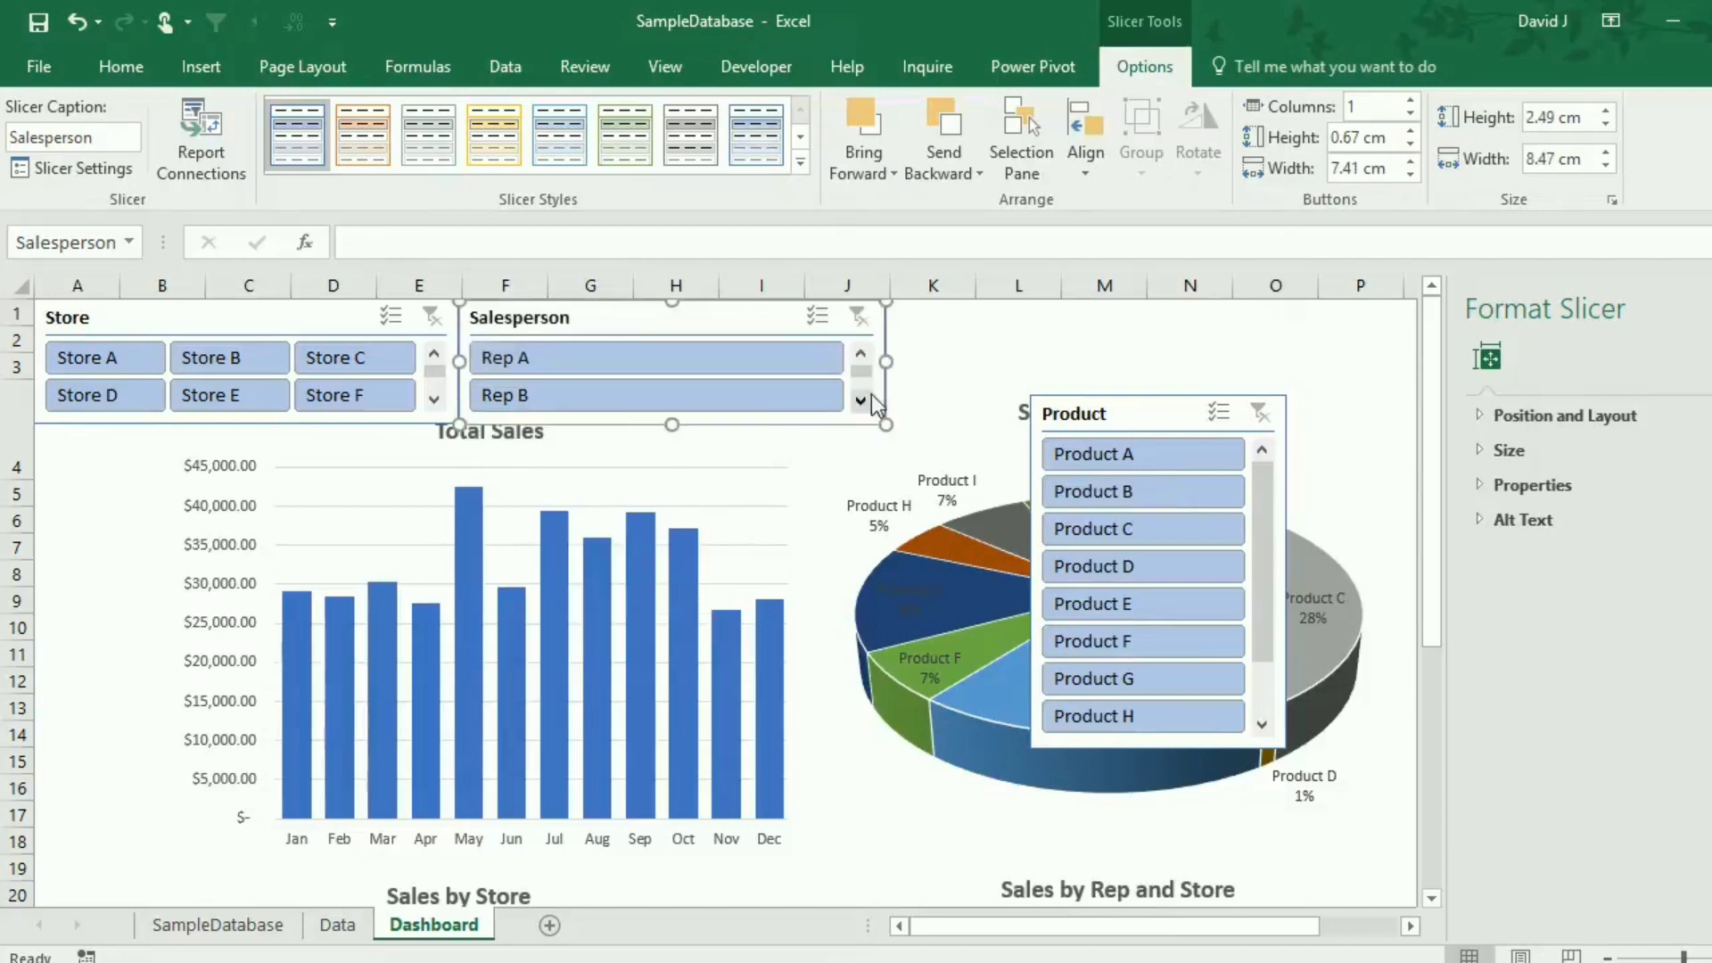
pyautogui.click(1410, 101)
pyautogui.click(1412, 102)
pyautogui.click(1410, 101)
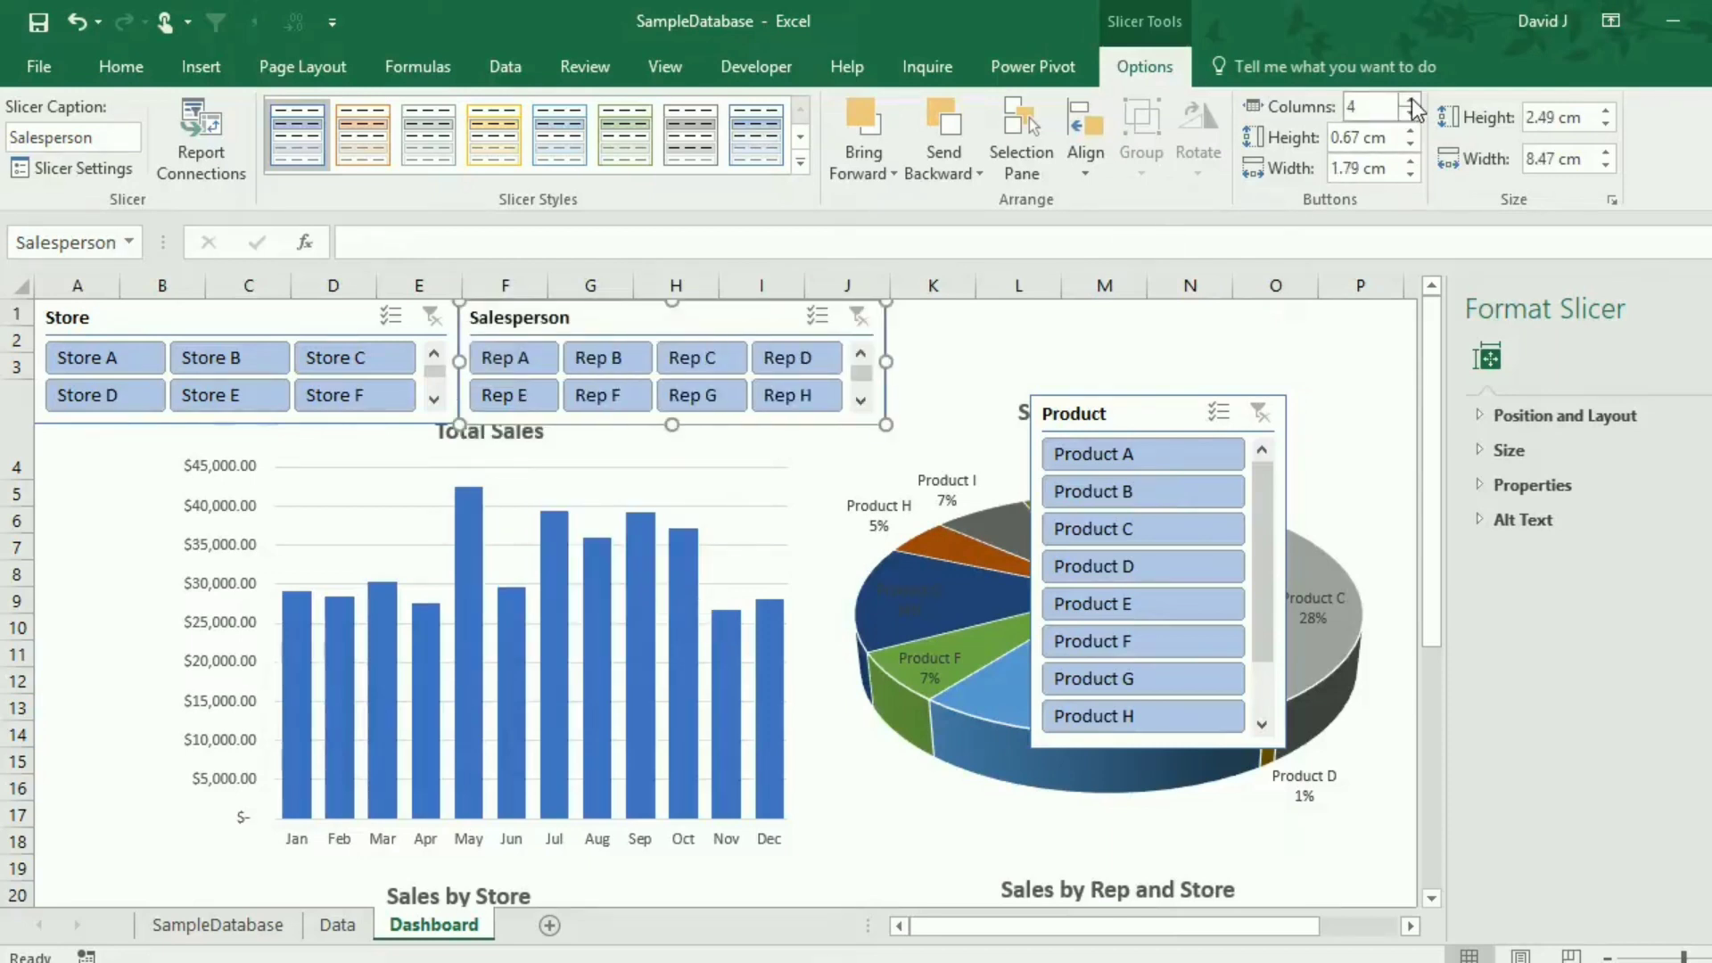
# Place the Product slicer beside the Salesperson slicer, resize it to about 2.5 by 9.2 cm and give it 3 columns.
pyautogui.moveTo(1108, 411); pyautogui.dragTo(964, 315)
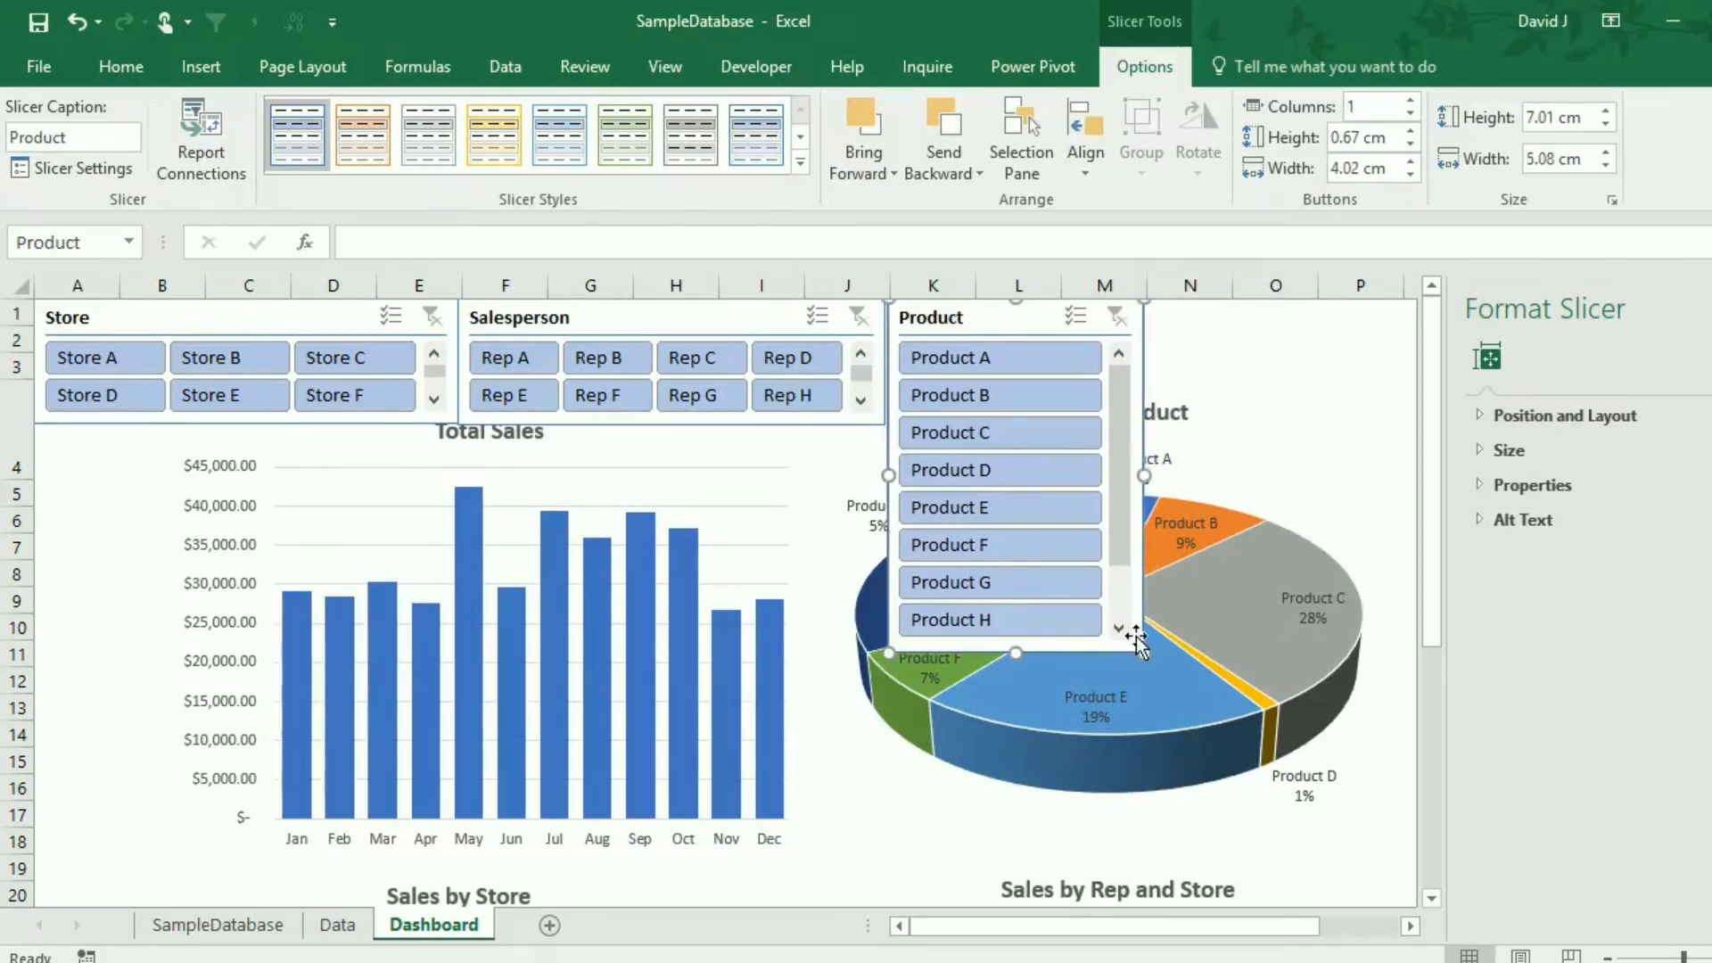
pyautogui.moveTo(1136, 635); pyautogui.dragTo(1353, 426)
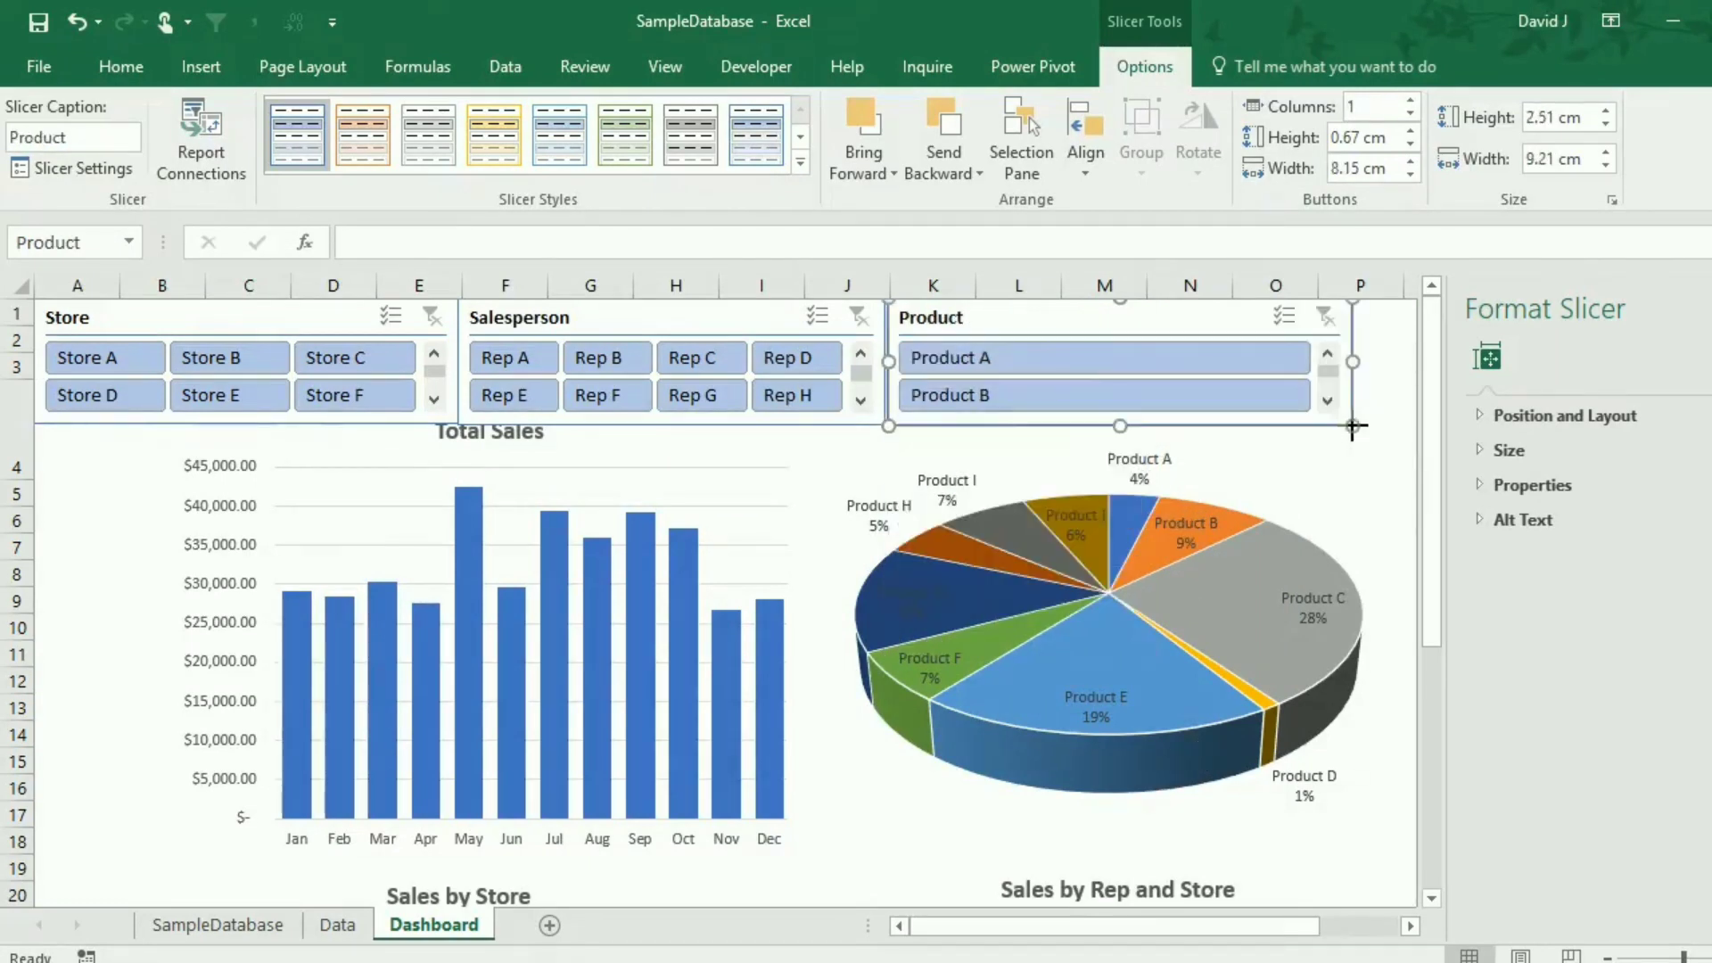
pyautogui.click(1410, 100)
pyautogui.click(1410, 100)
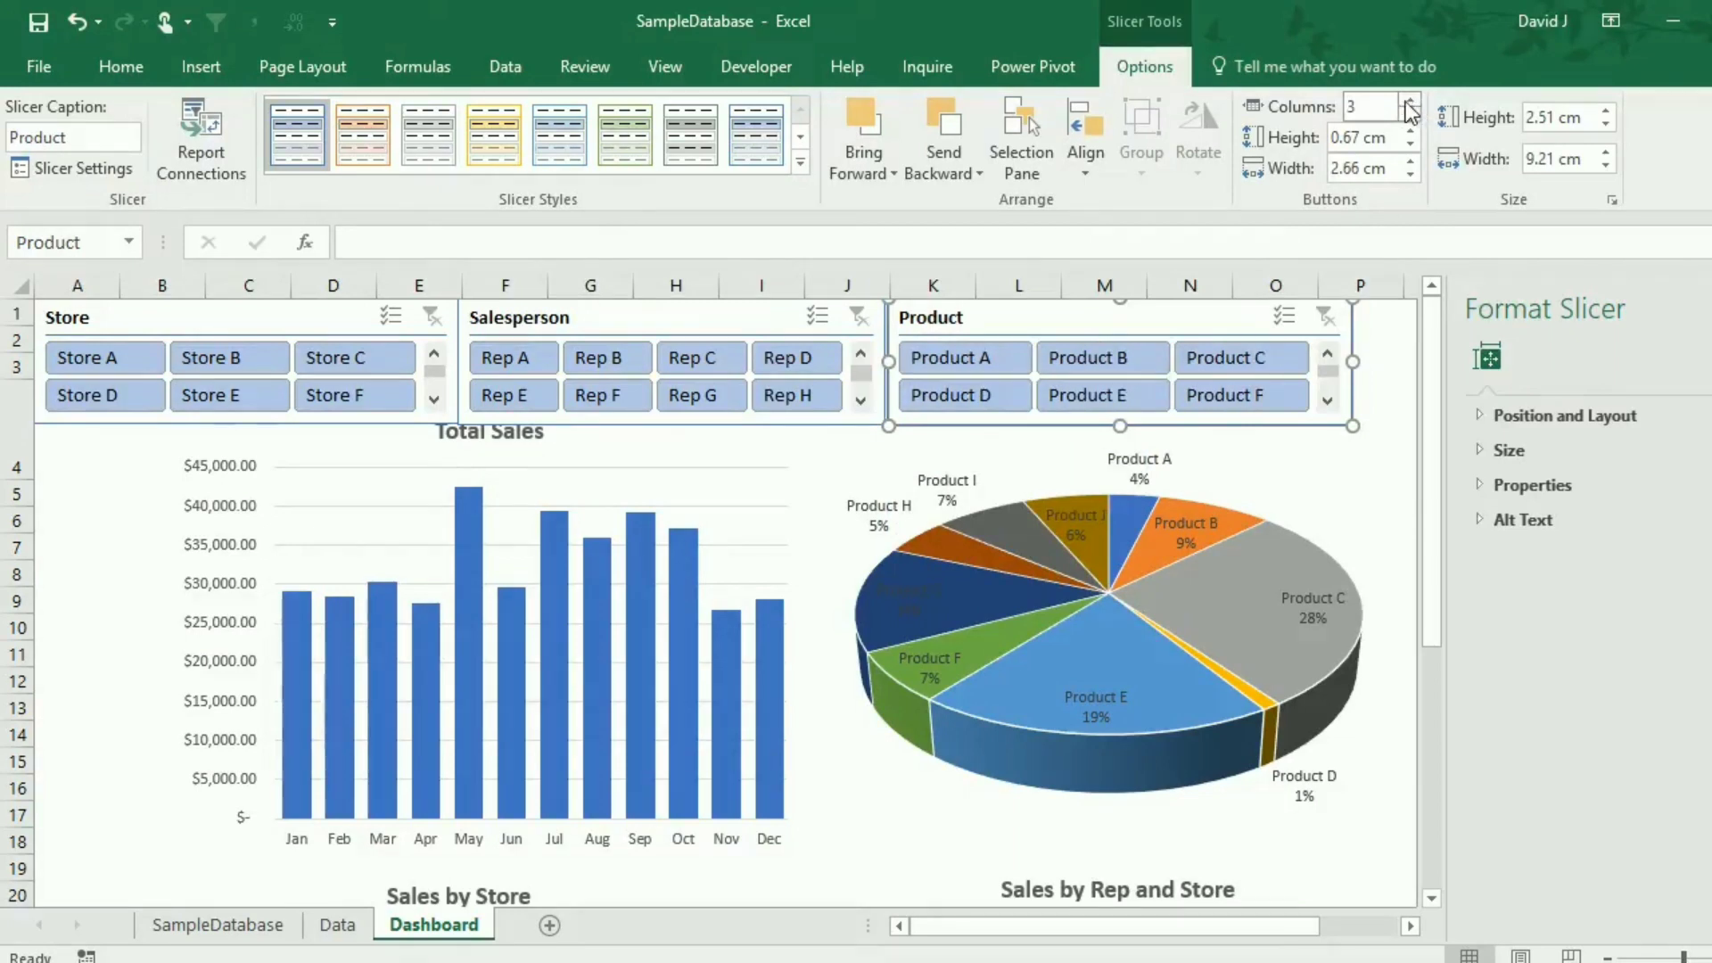
# Add the Date field as a filter to the Sales by Product, Sales by Store and Sales by Rep and Store charts.
pyautogui.click(305, 464)
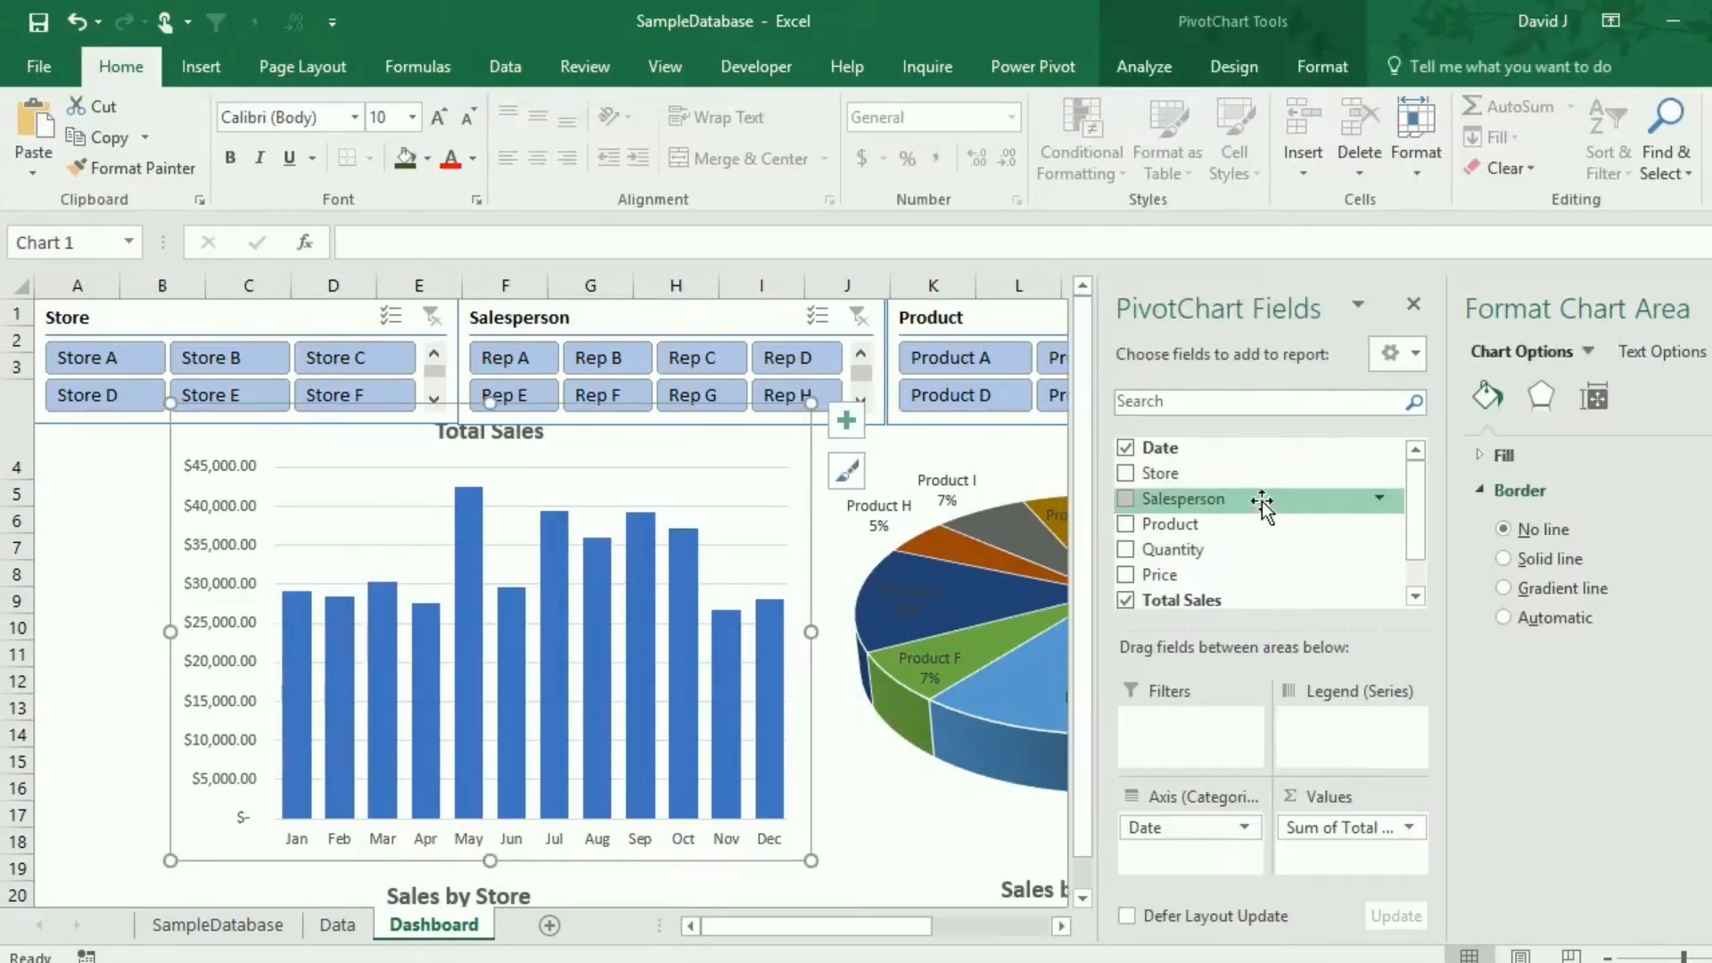
pyautogui.click(945, 459)
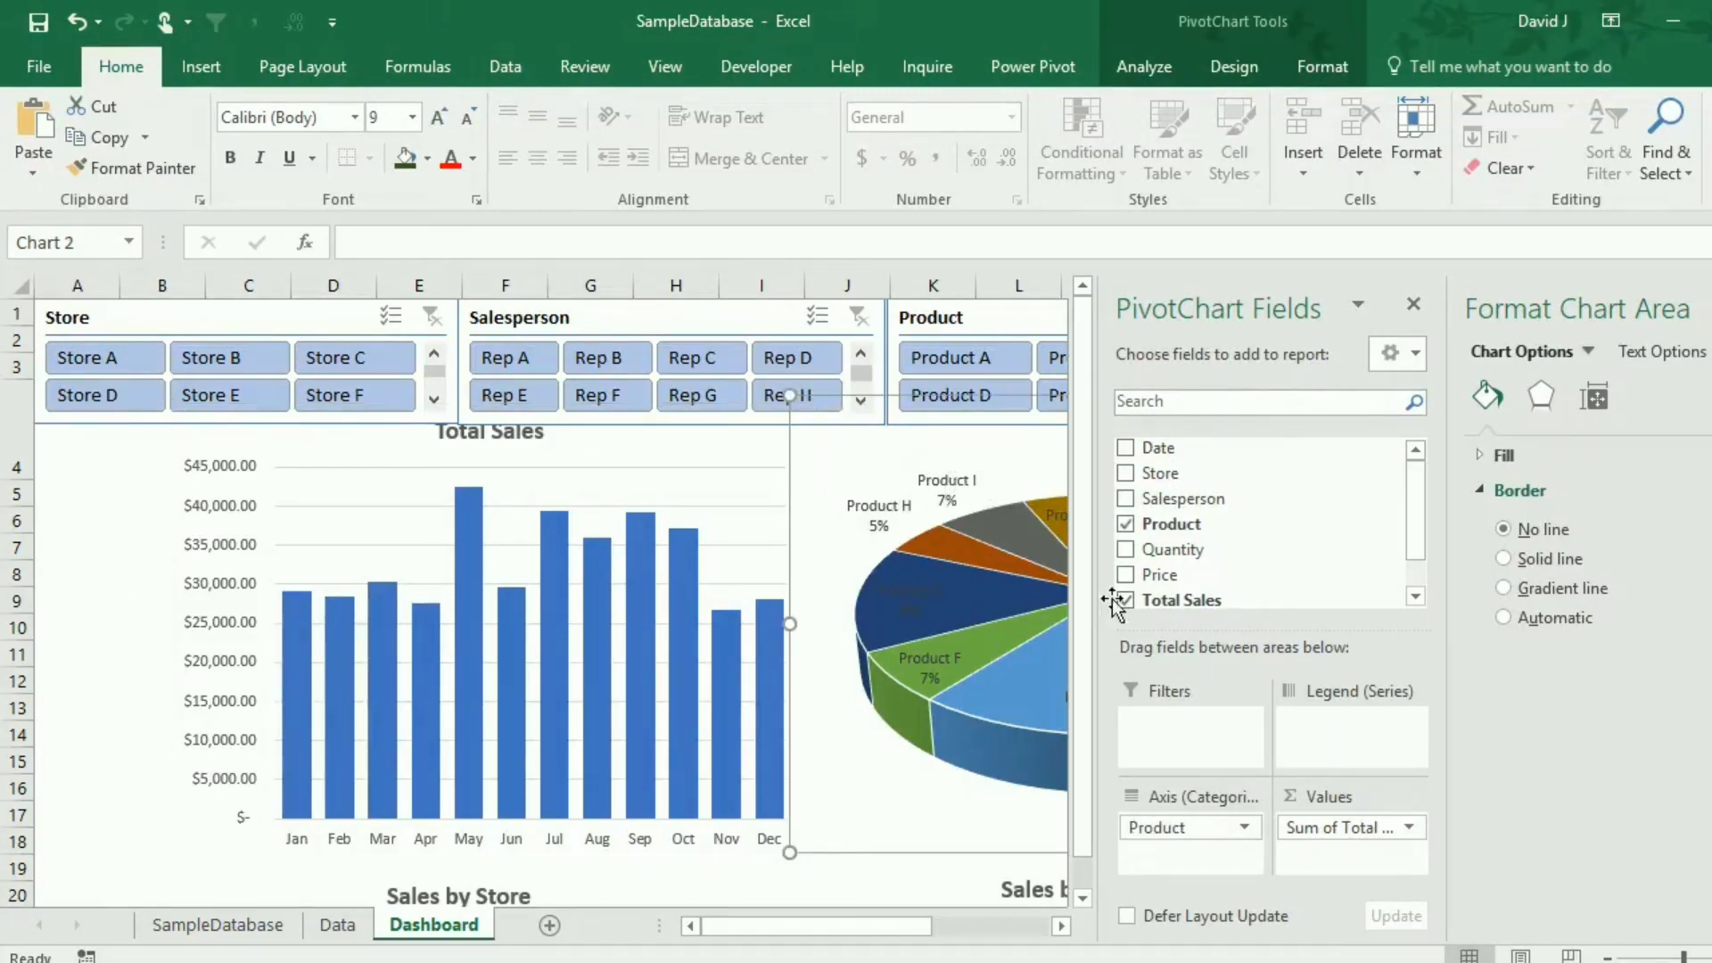
pyautogui.moveTo(1187, 454); pyautogui.dragTo(1203, 718)
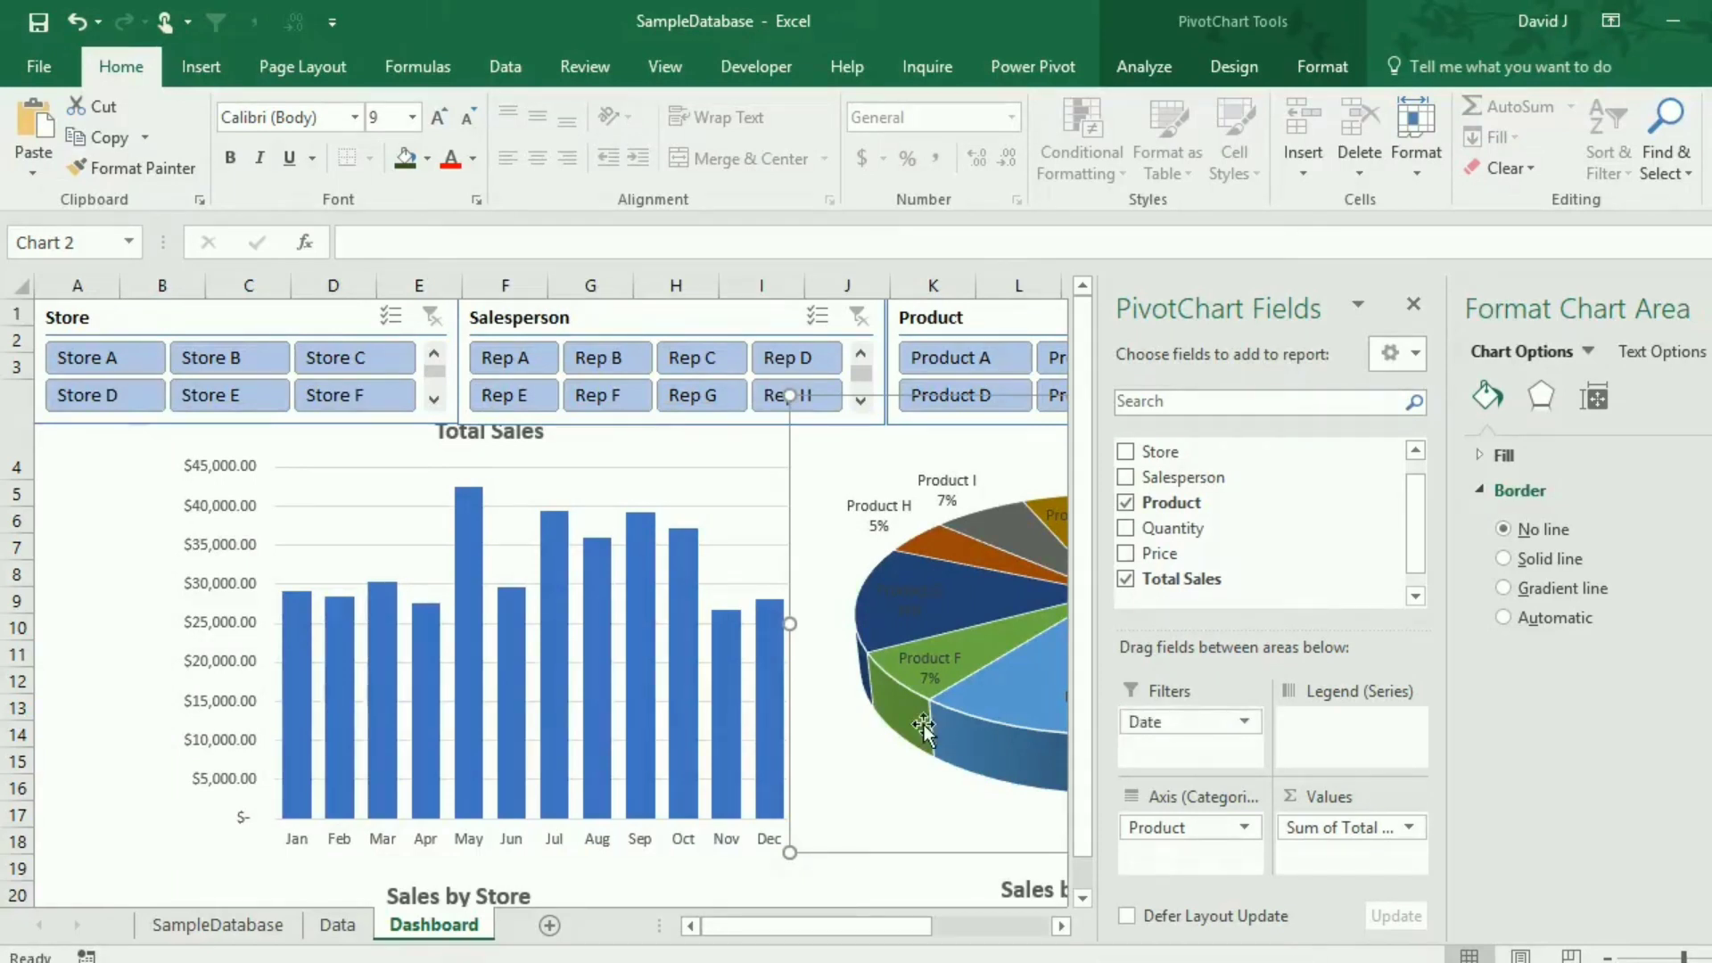
pyautogui.scroll(-2, 531, 686)
pyautogui.click(512, 676)
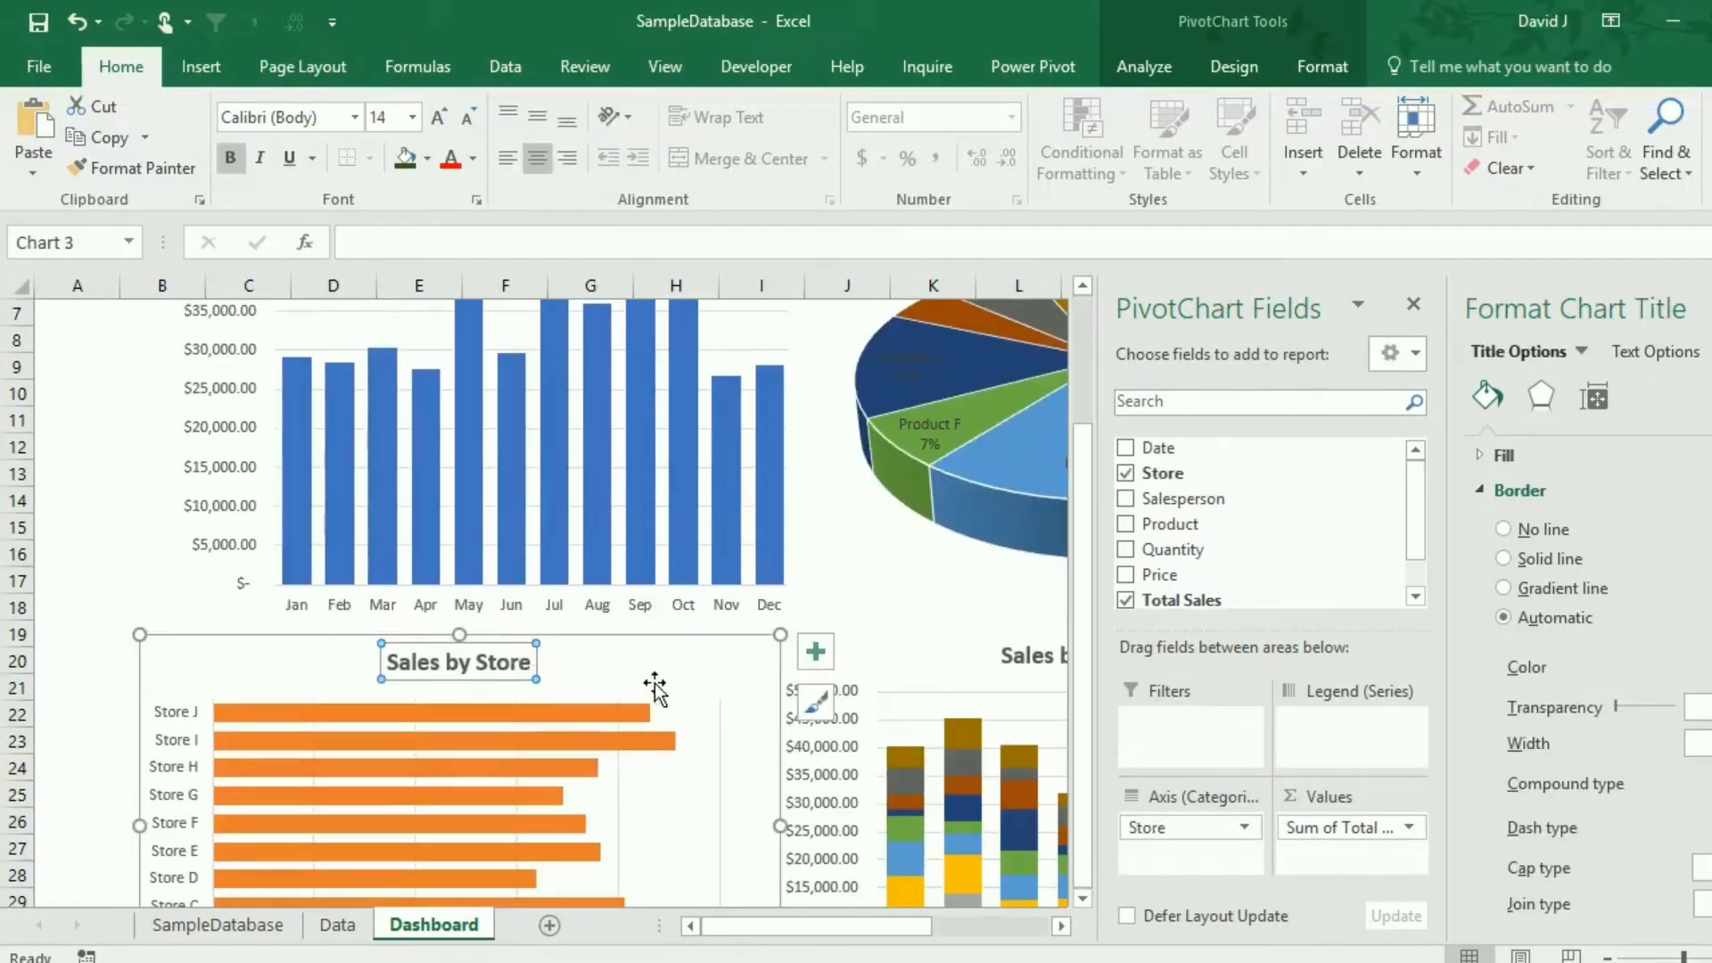
pyautogui.moveTo(1194, 459); pyautogui.dragTo(1211, 744)
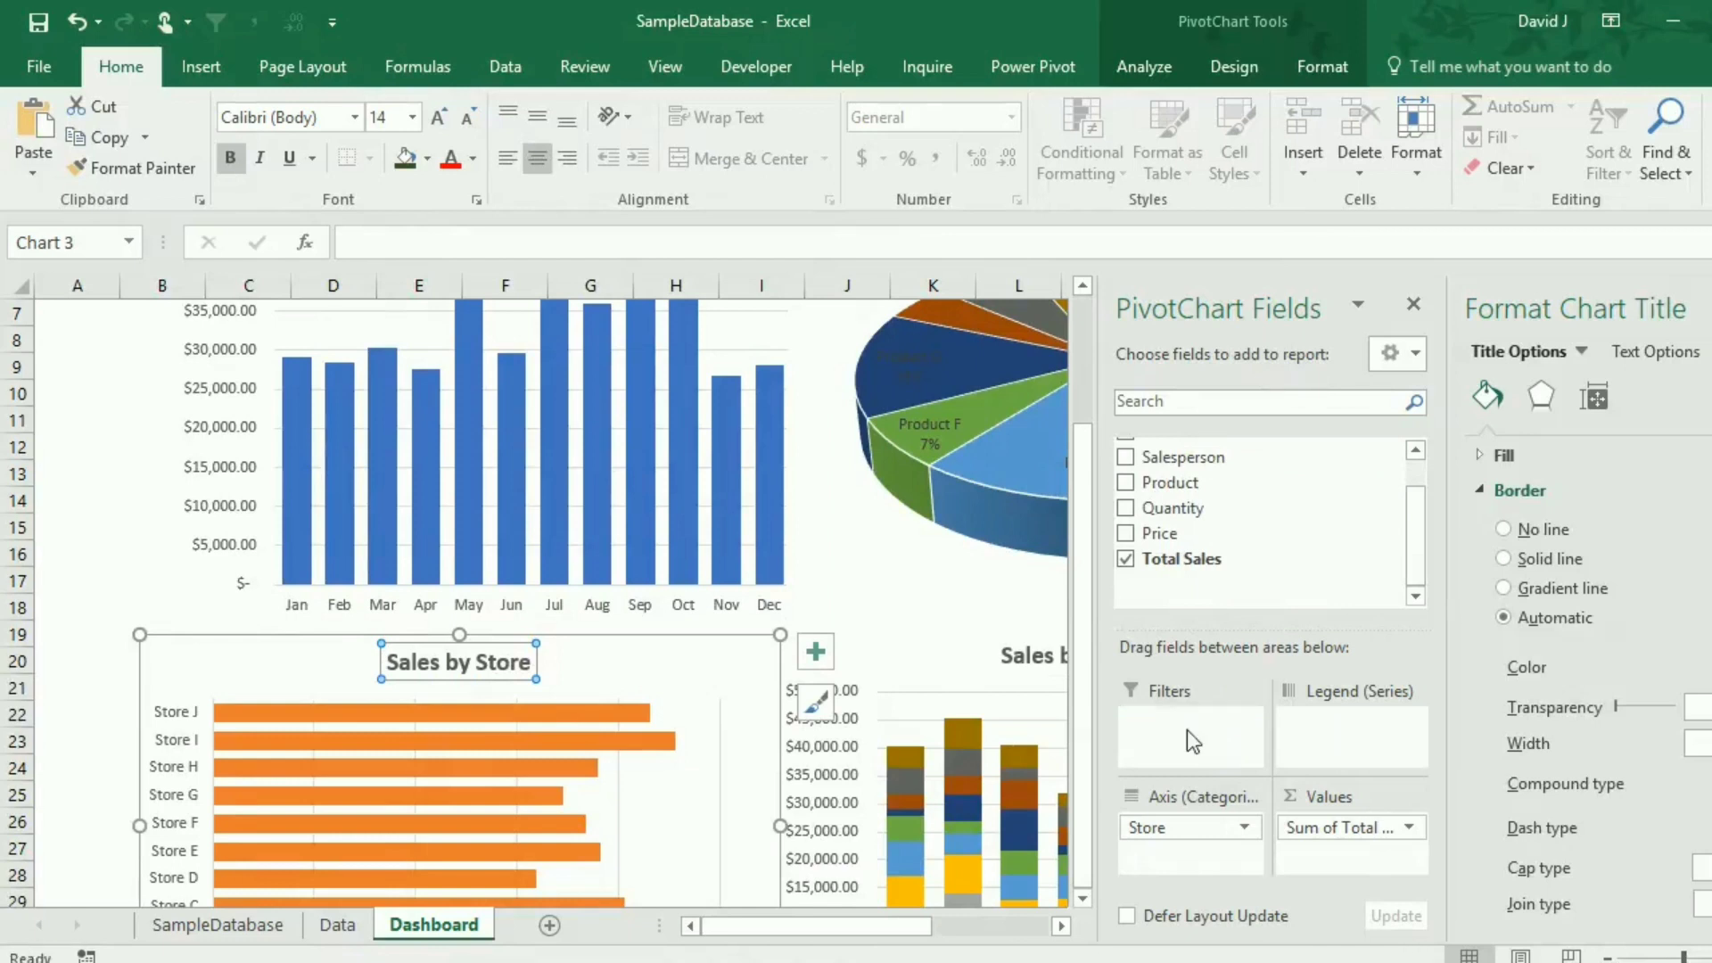
pyautogui.click(986, 651)
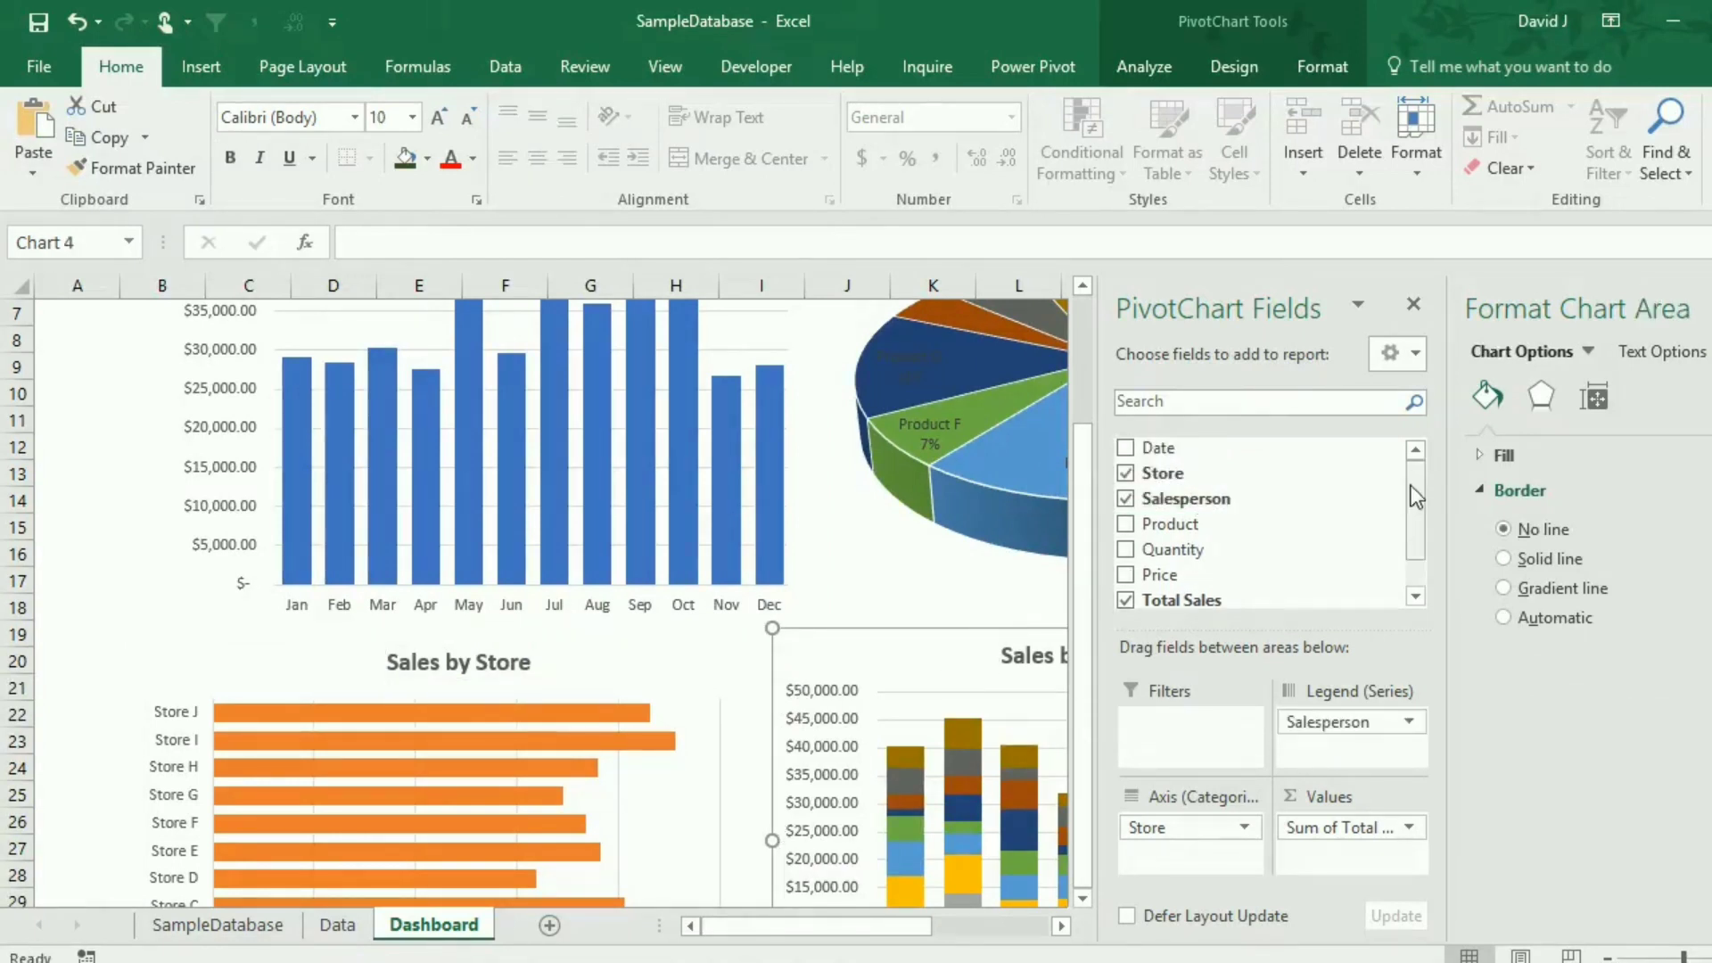
pyautogui.moveTo(1193, 457); pyautogui.dragTo(1189, 751)
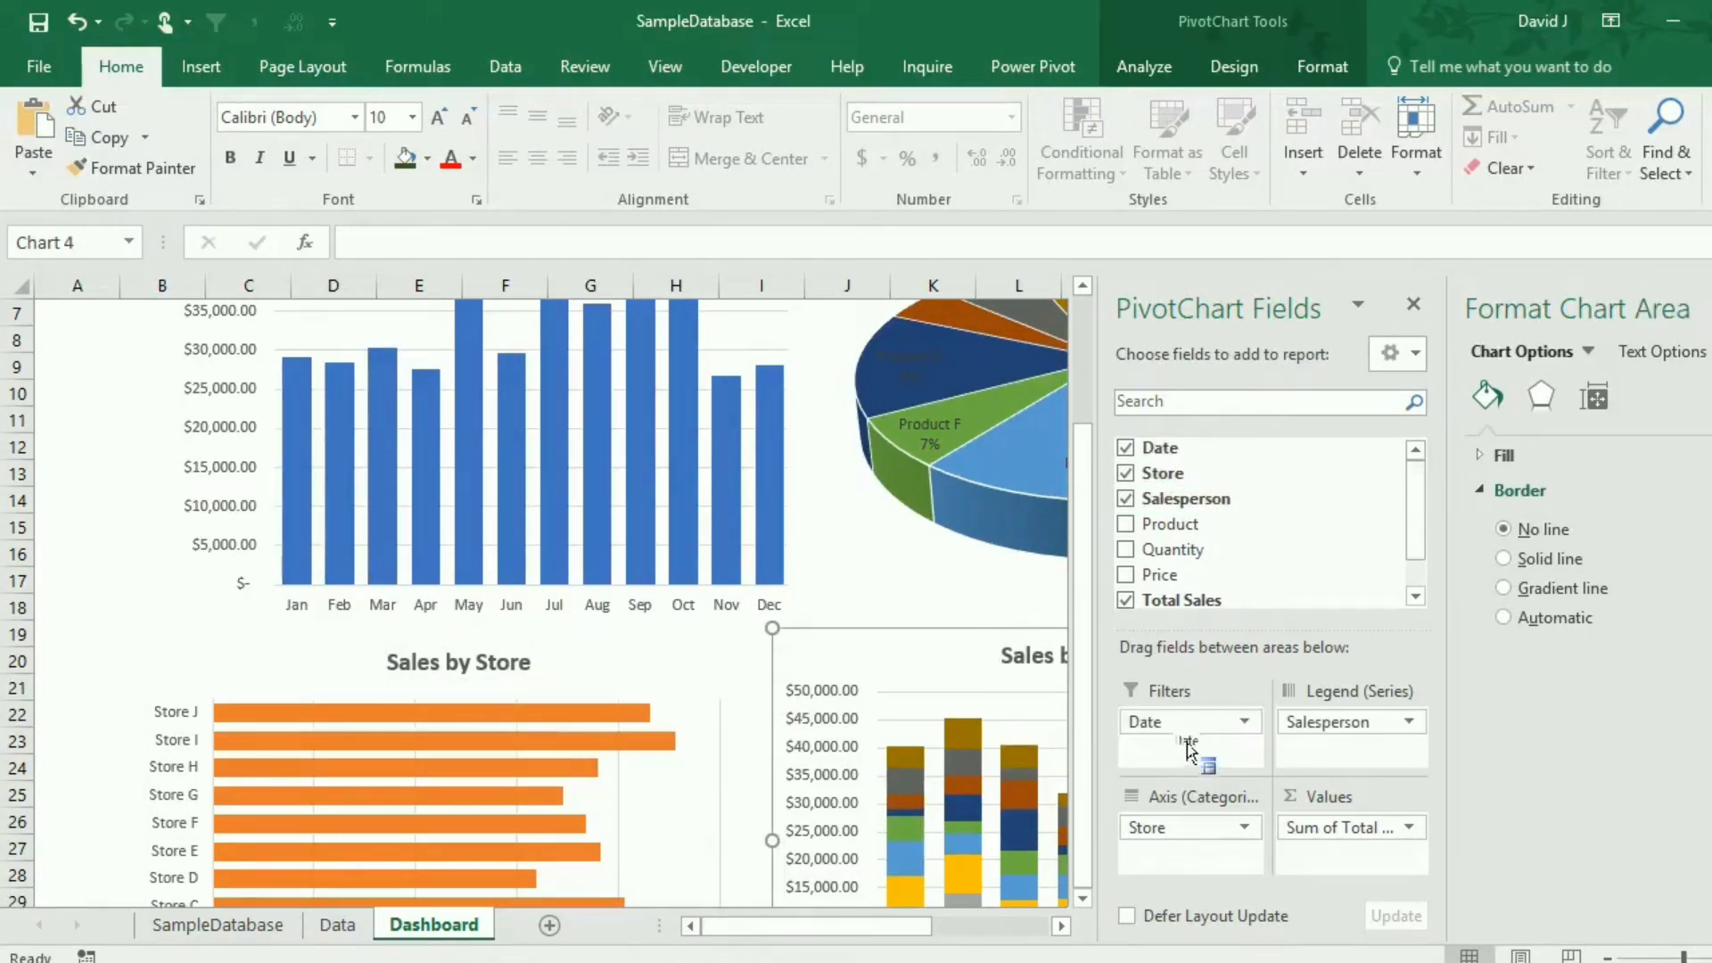
# Insert a Date slicer based on the Sales by Rep and Store chart.
pyautogui.click(186, 60)
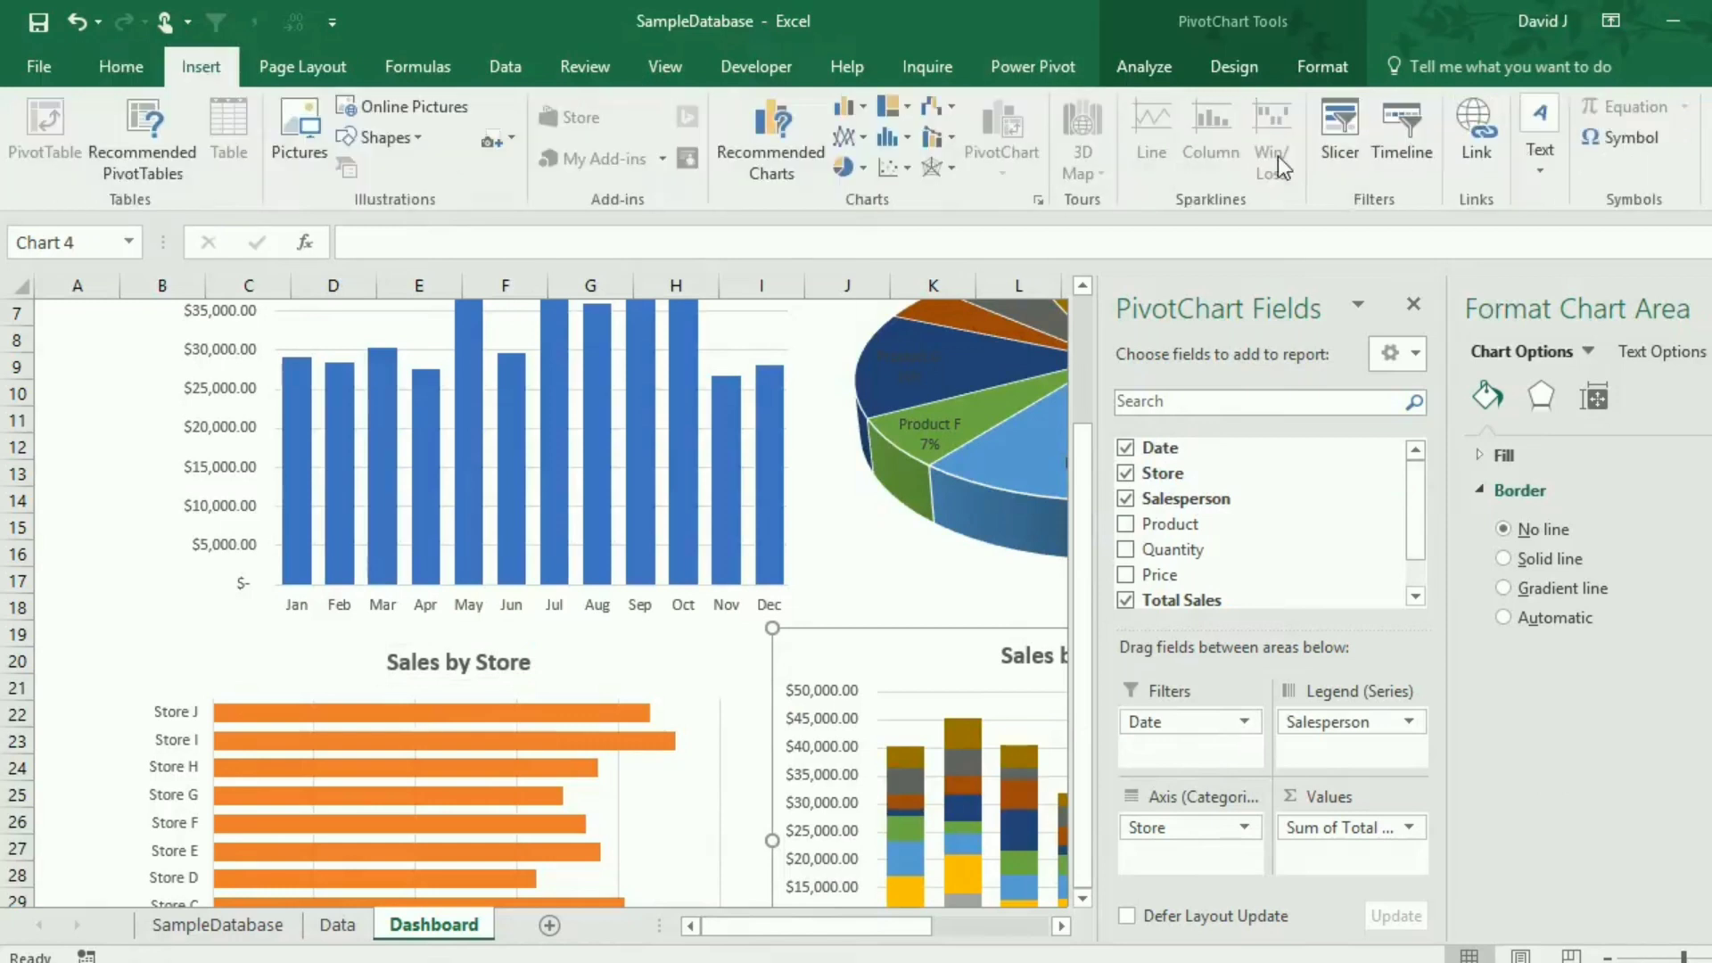
pyautogui.click(1331, 152)
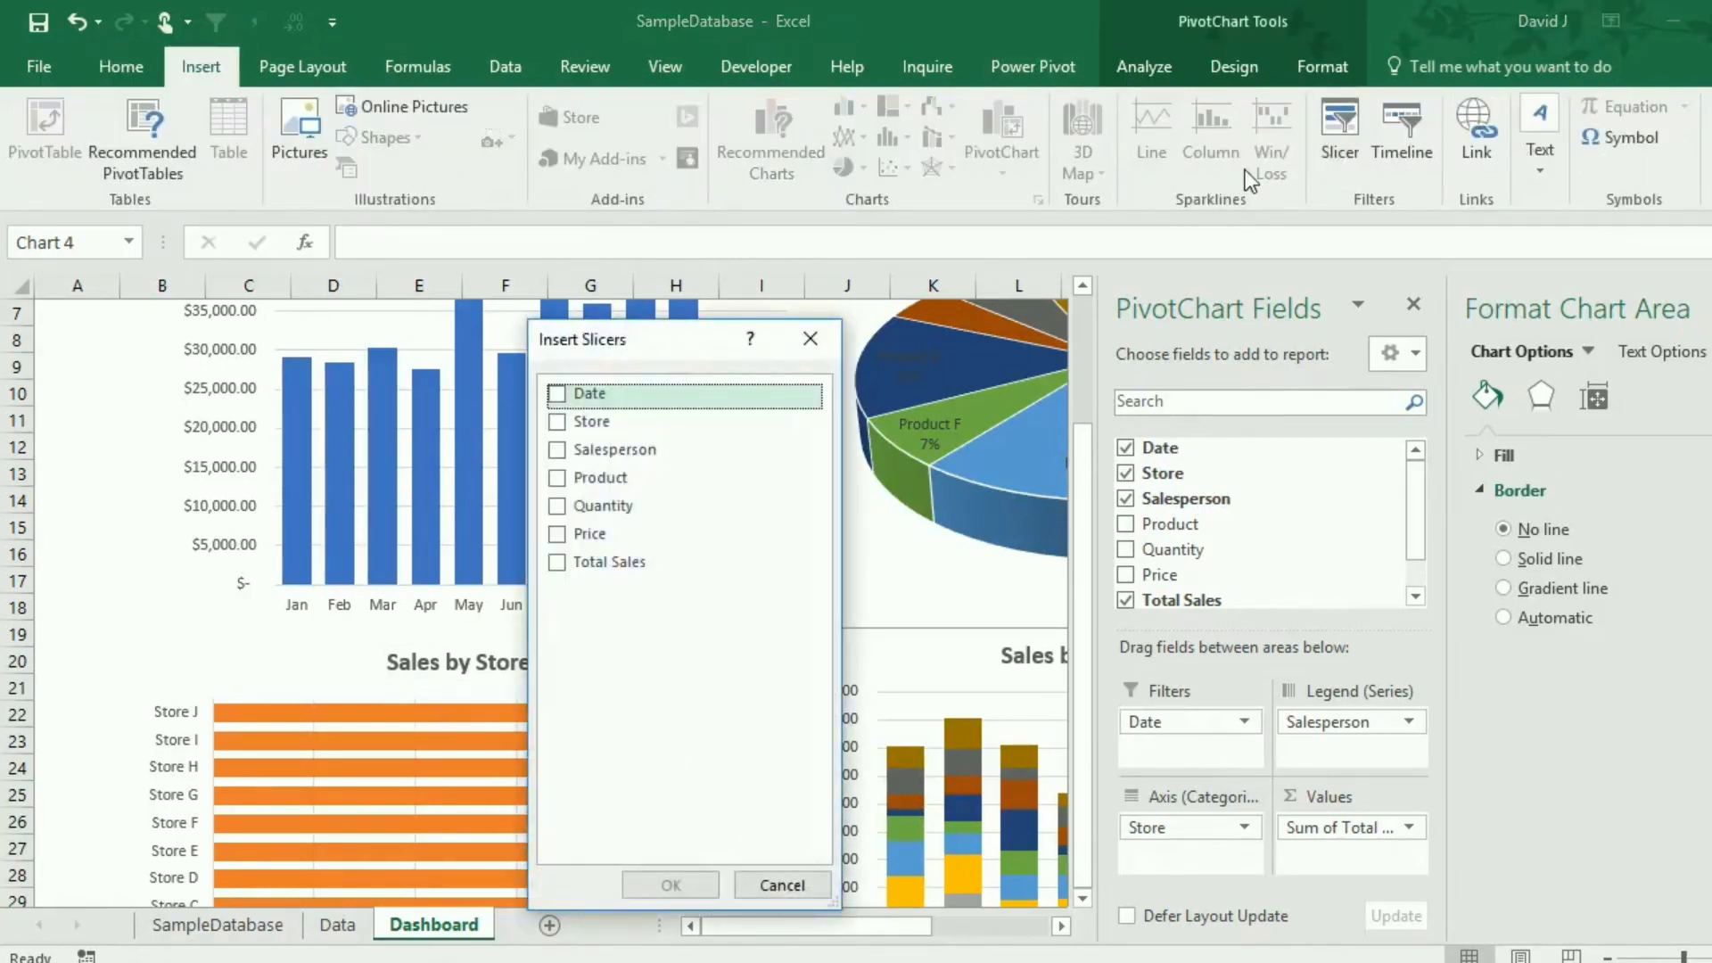
pyautogui.click(557, 395)
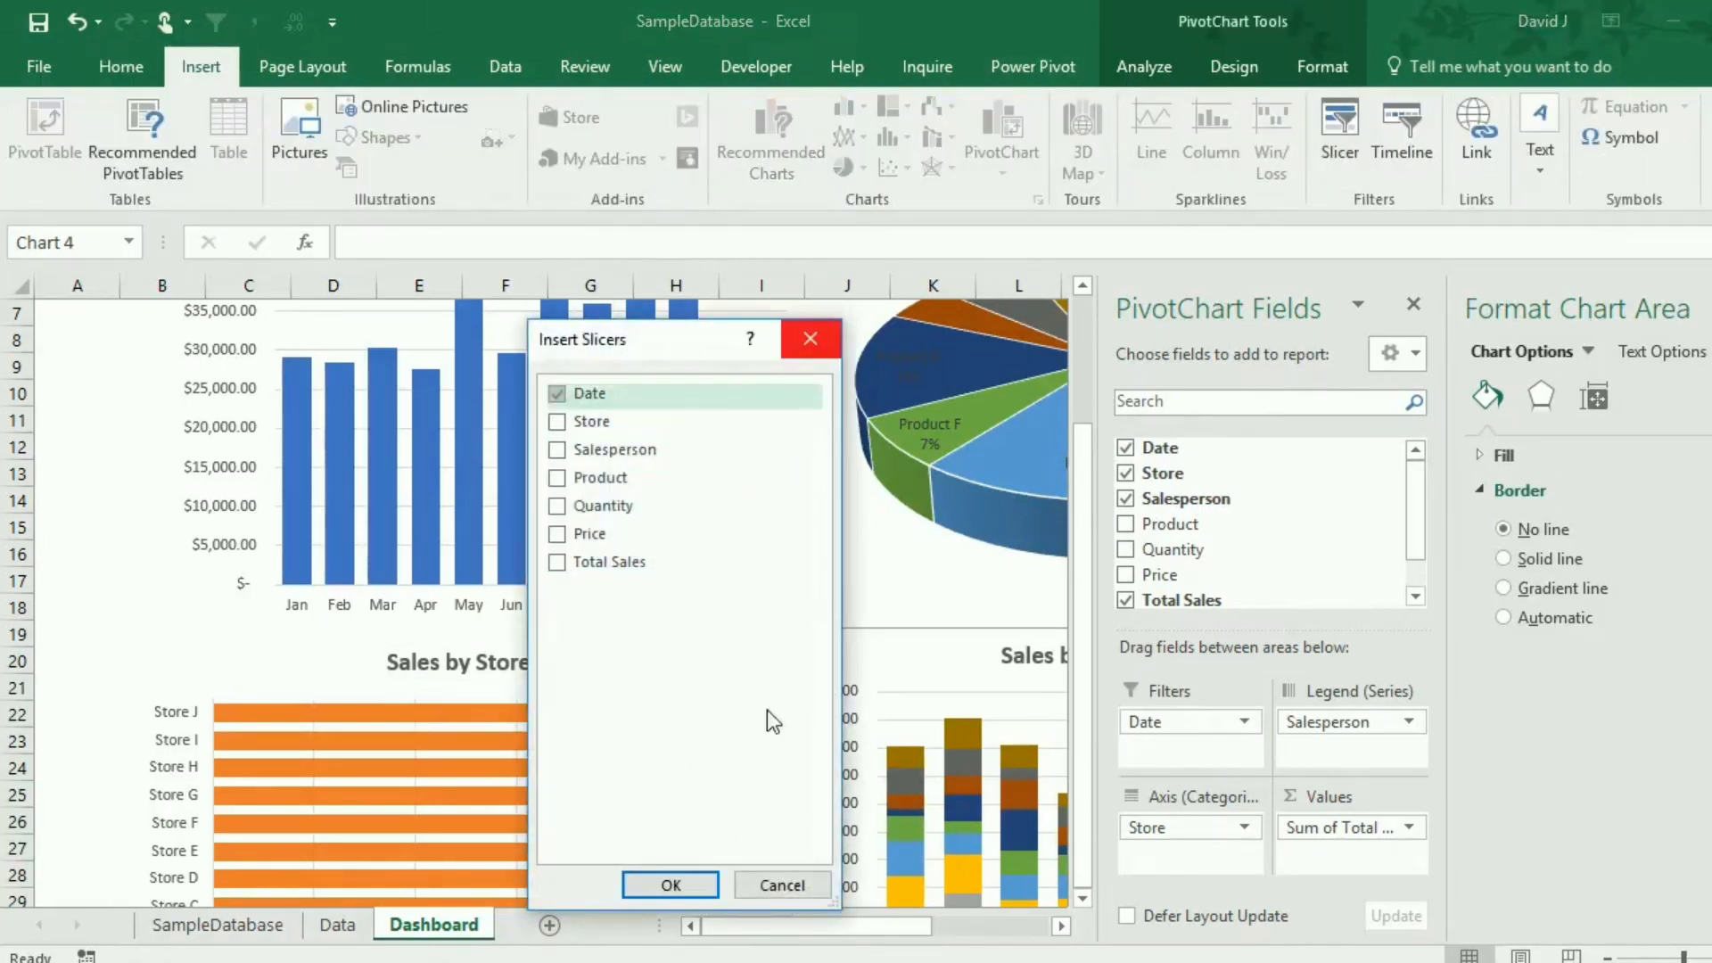
pyautogui.click(700, 883)
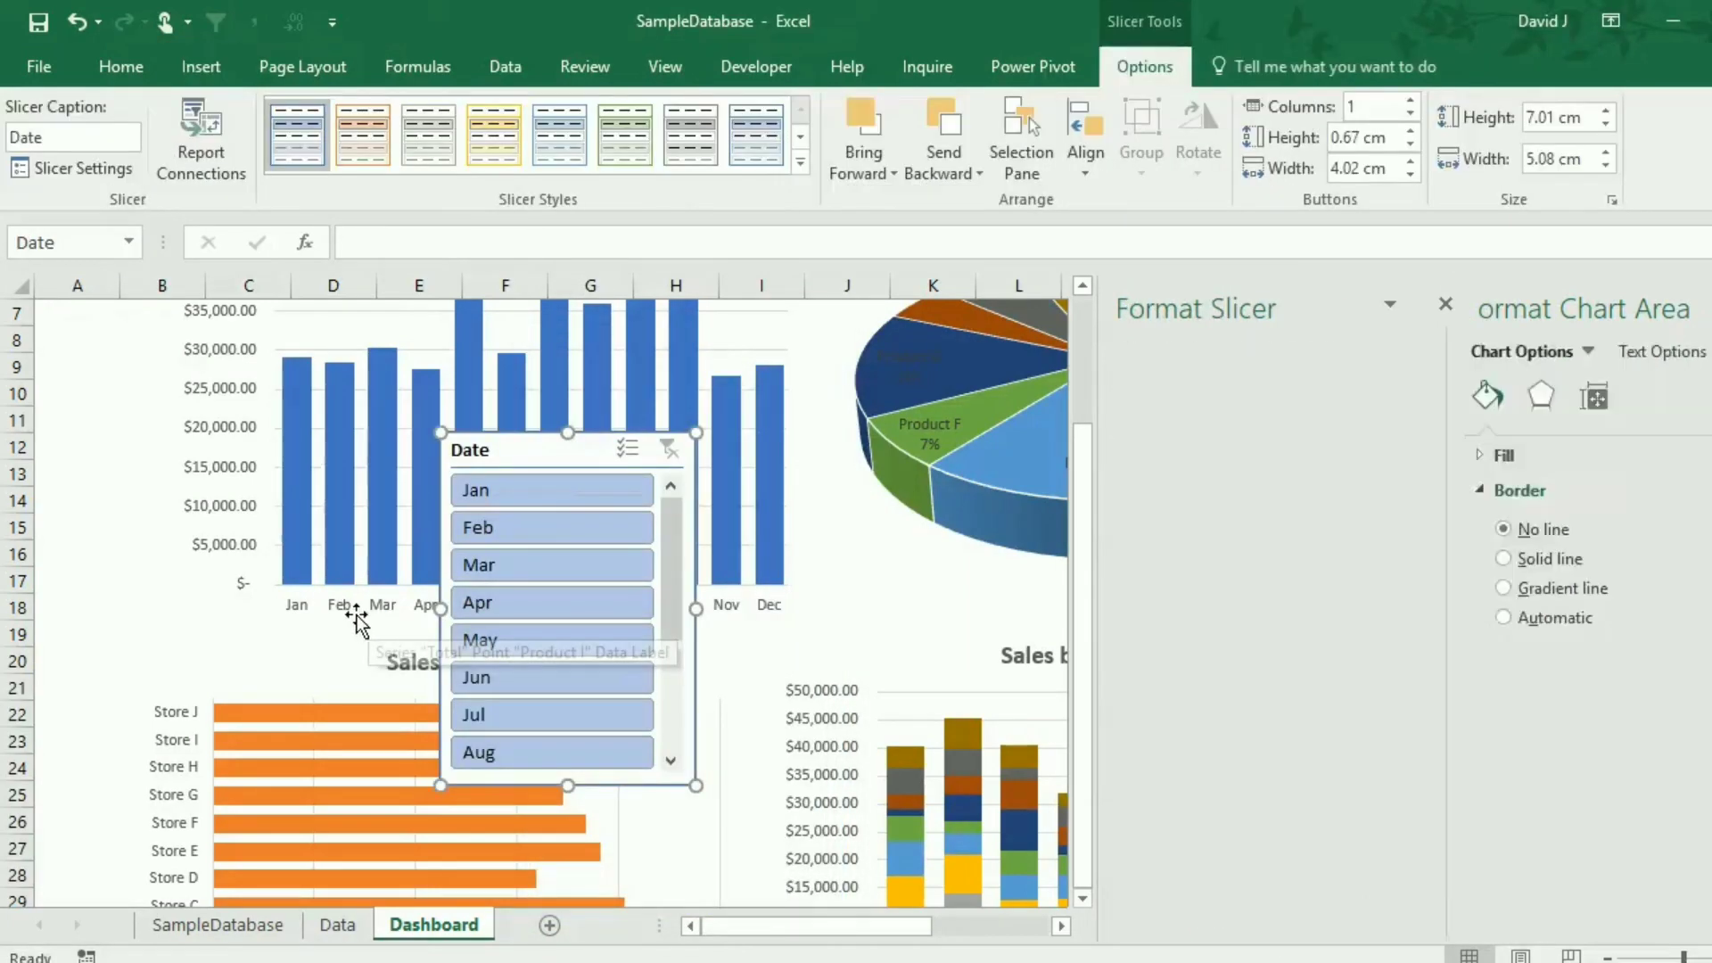
# Place the Date slicer directly below the Store slicer and narrow it to about 3.1 cm wide.
pyautogui.moveTo(565, 437); pyautogui.dragTo(165, 309)
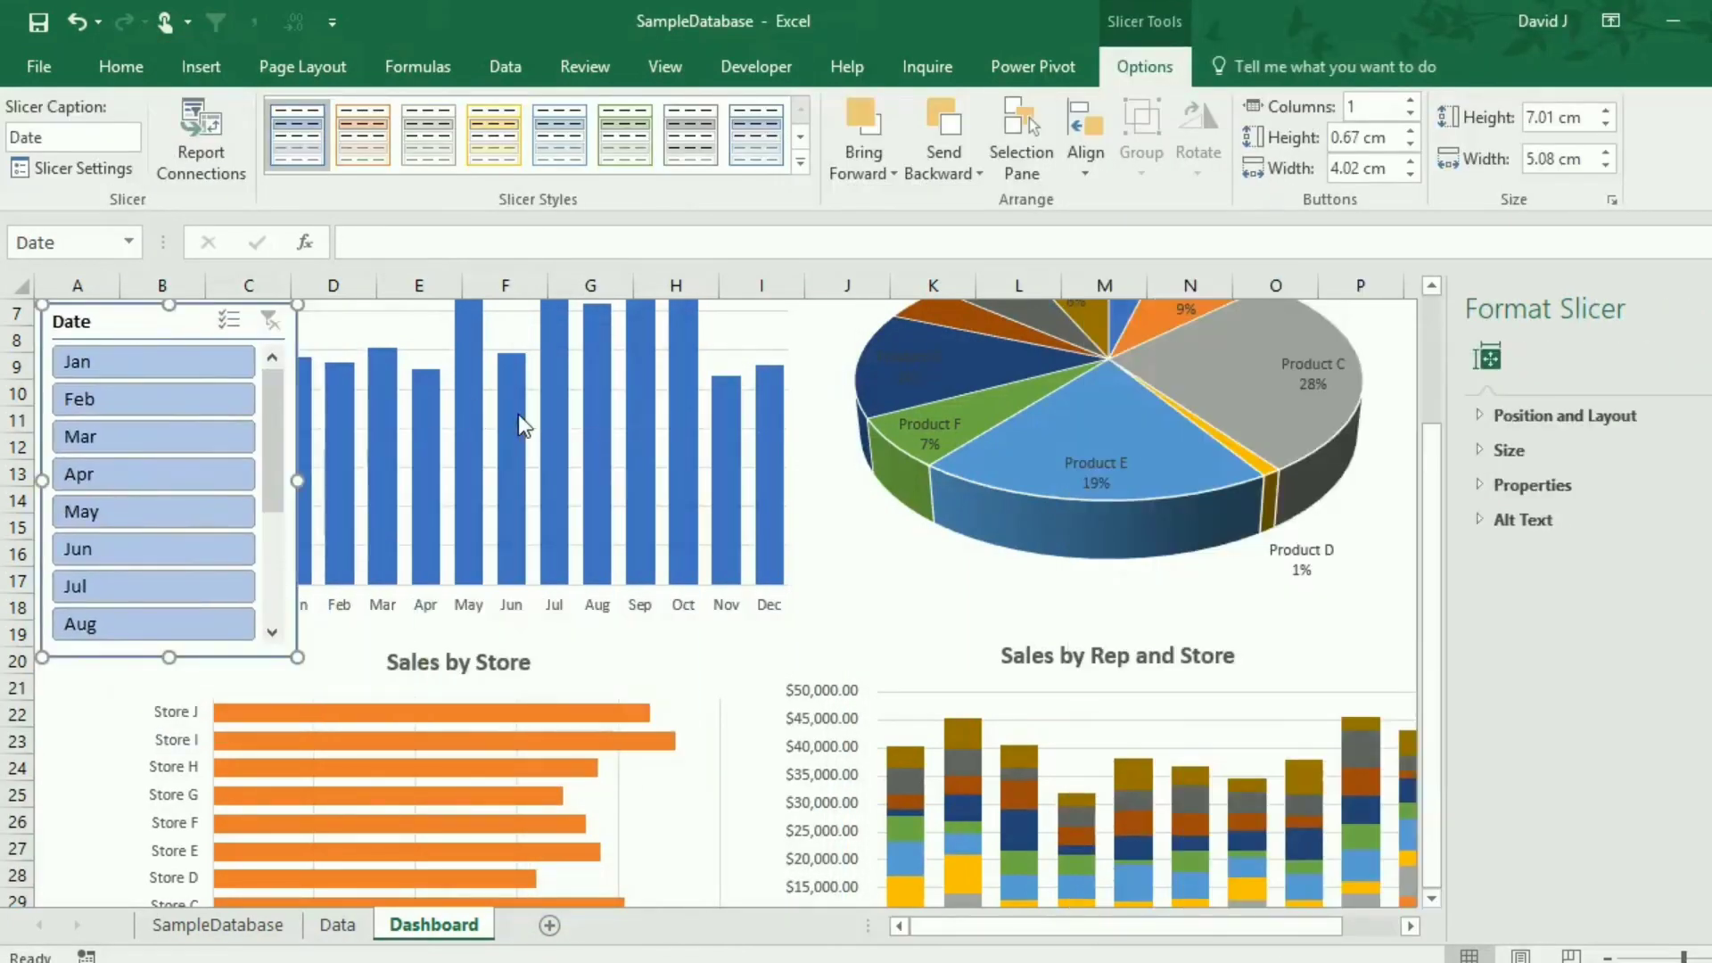
pyautogui.click(1428, 400)
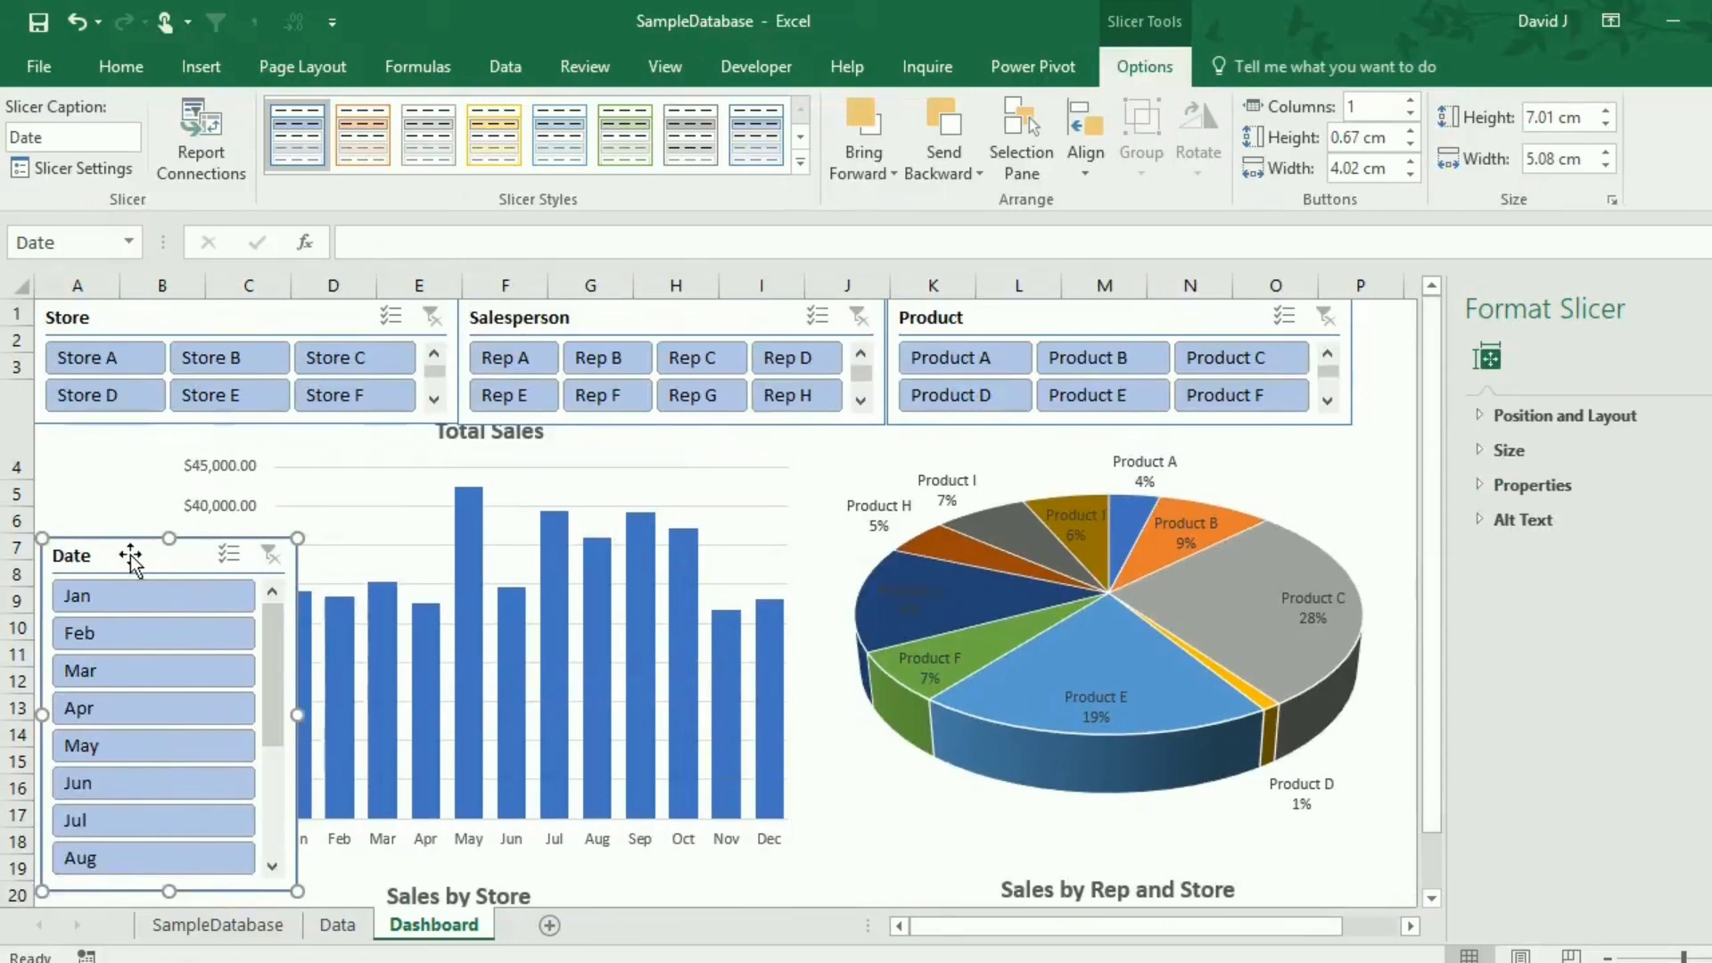
pyautogui.moveTo(96, 553); pyautogui.dragTo(86, 445)
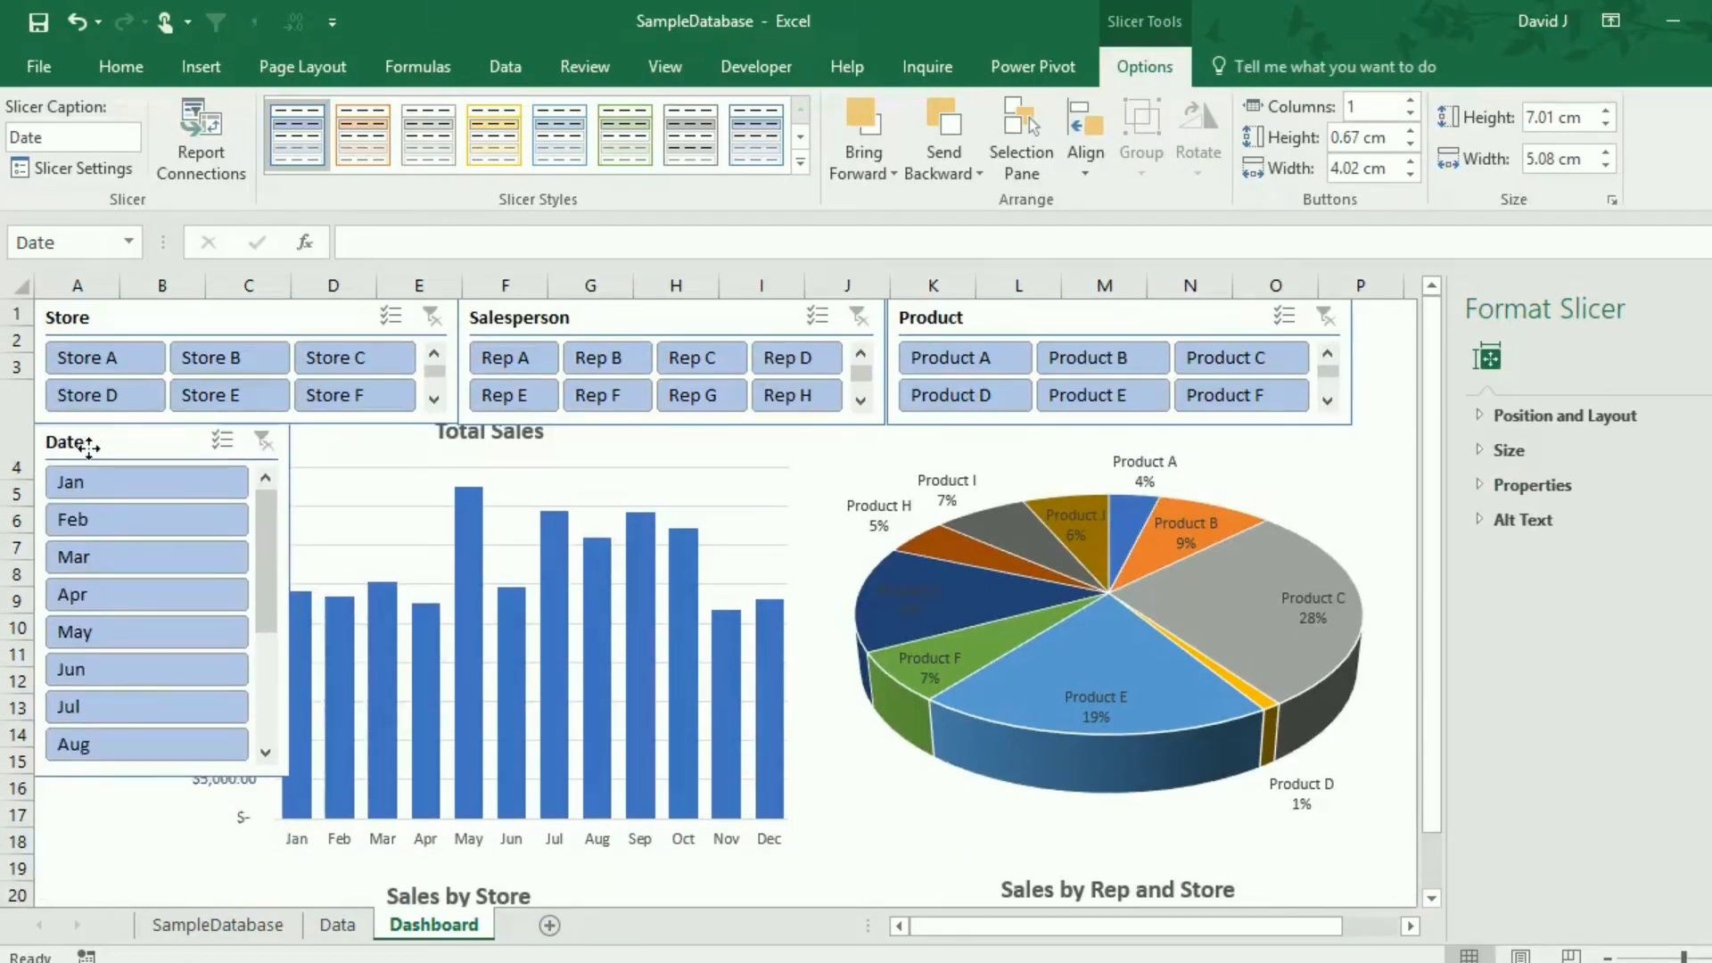
pyautogui.moveTo(186, 581)
pyautogui.mouseDown()
pyautogui.moveTo(166, 602)
pyautogui.moveTo(190, 602)
pyautogui.mouseUp()
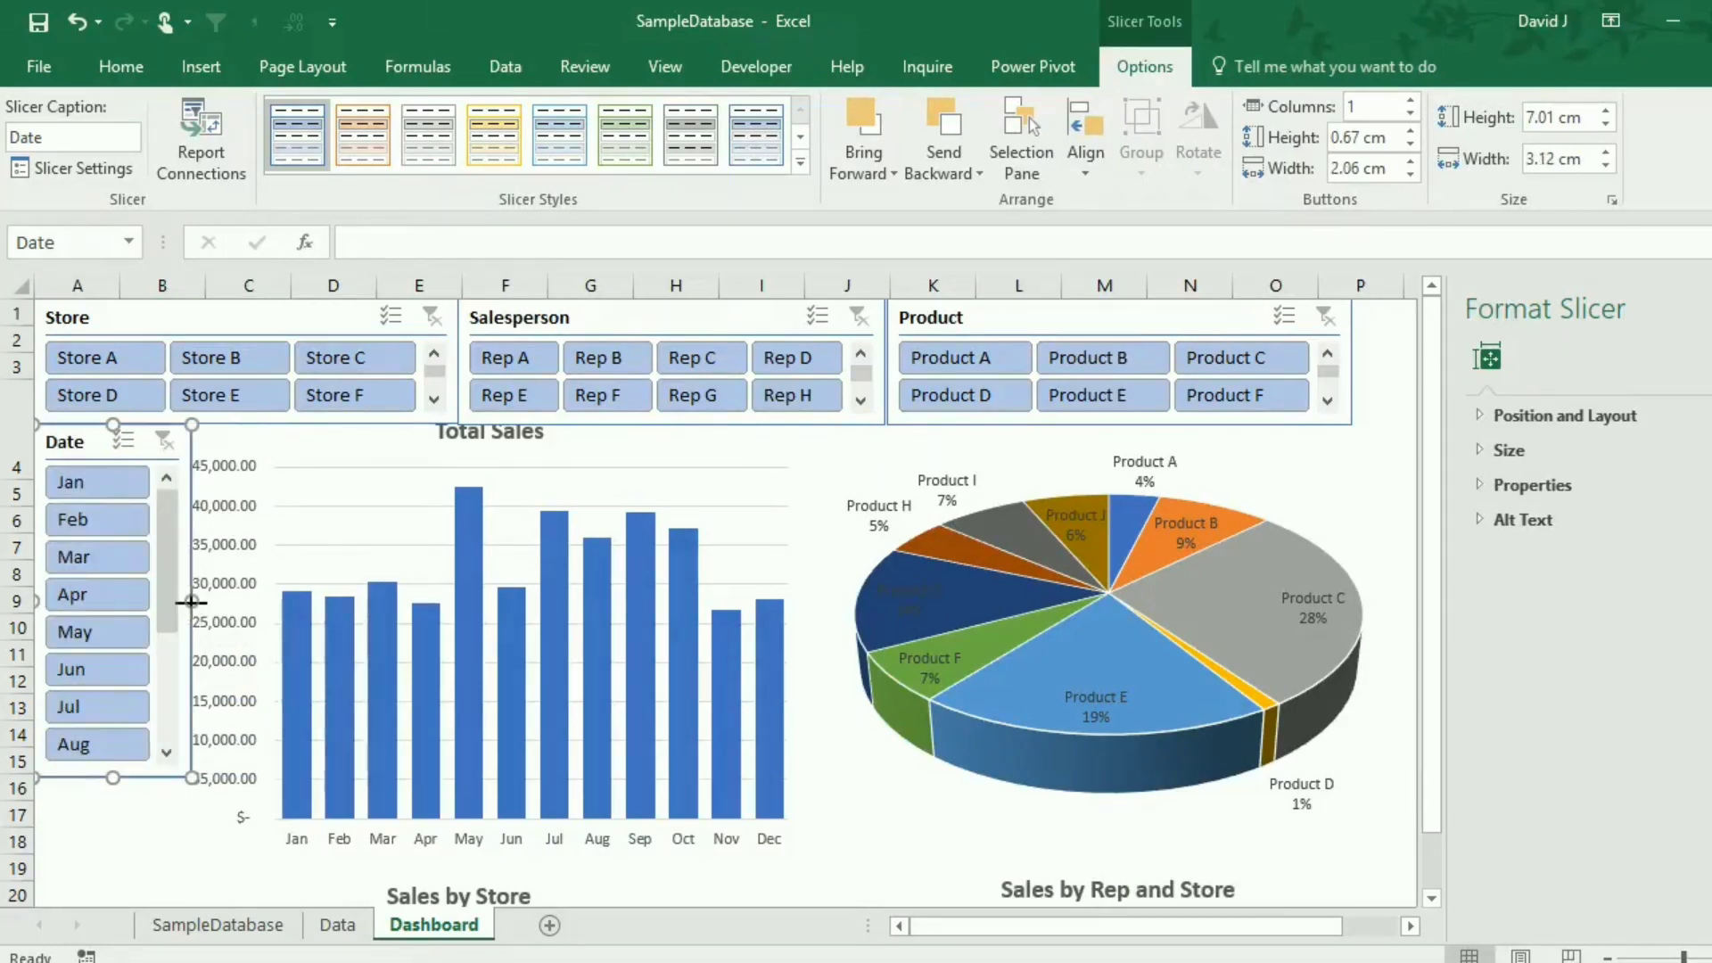
# Shift the Total Sales chart beside the Date slicer and move the Sales by Product chart slightly right and down, clear of the slicers above.
pyautogui.doubleClick(283, 700)
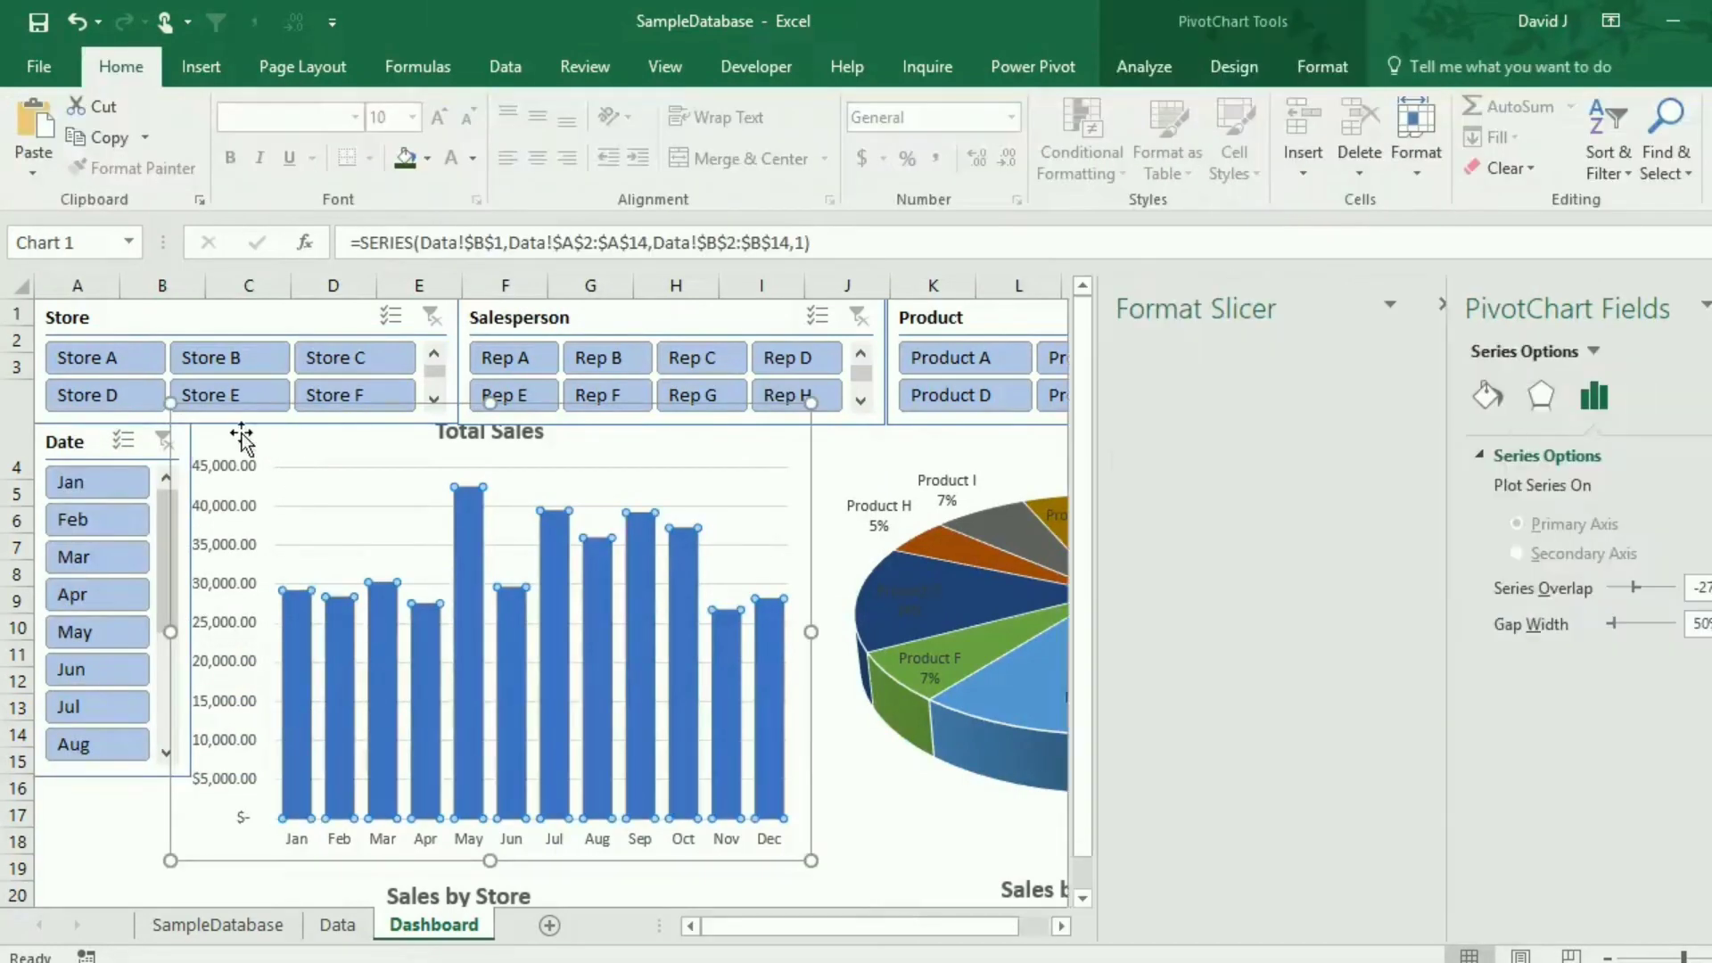
pyautogui.moveTo(226, 434); pyautogui.dragTo(239, 439)
pyautogui.click(848, 829)
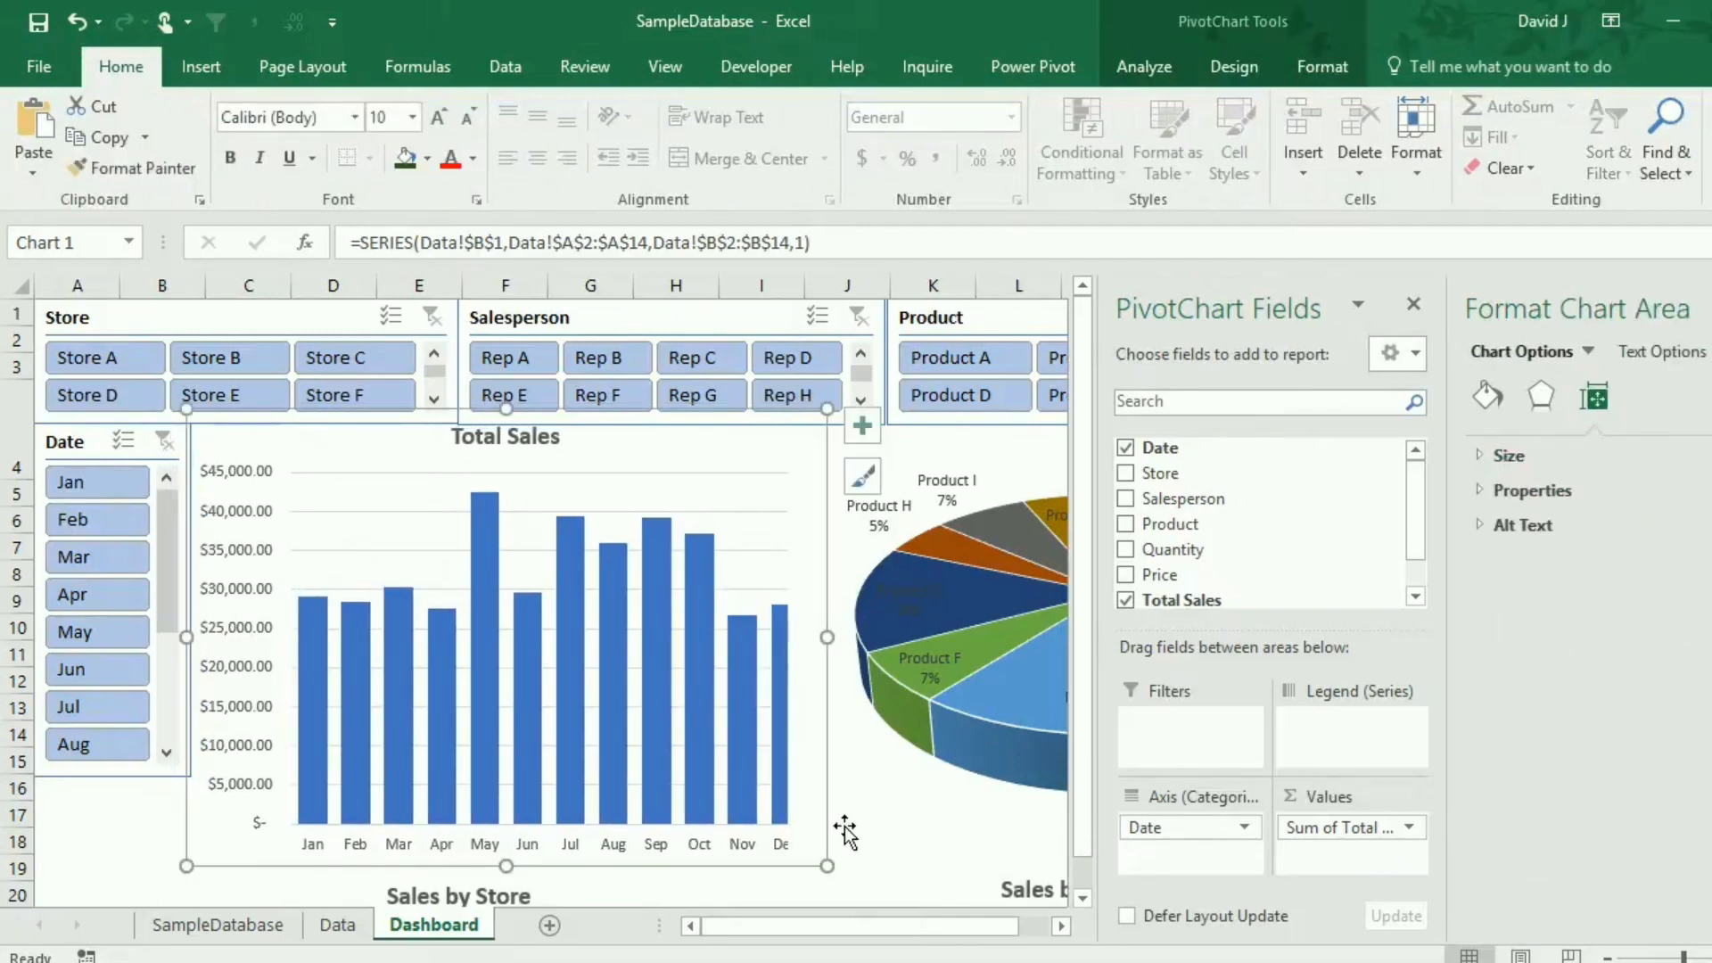
pyautogui.click(1060, 926)
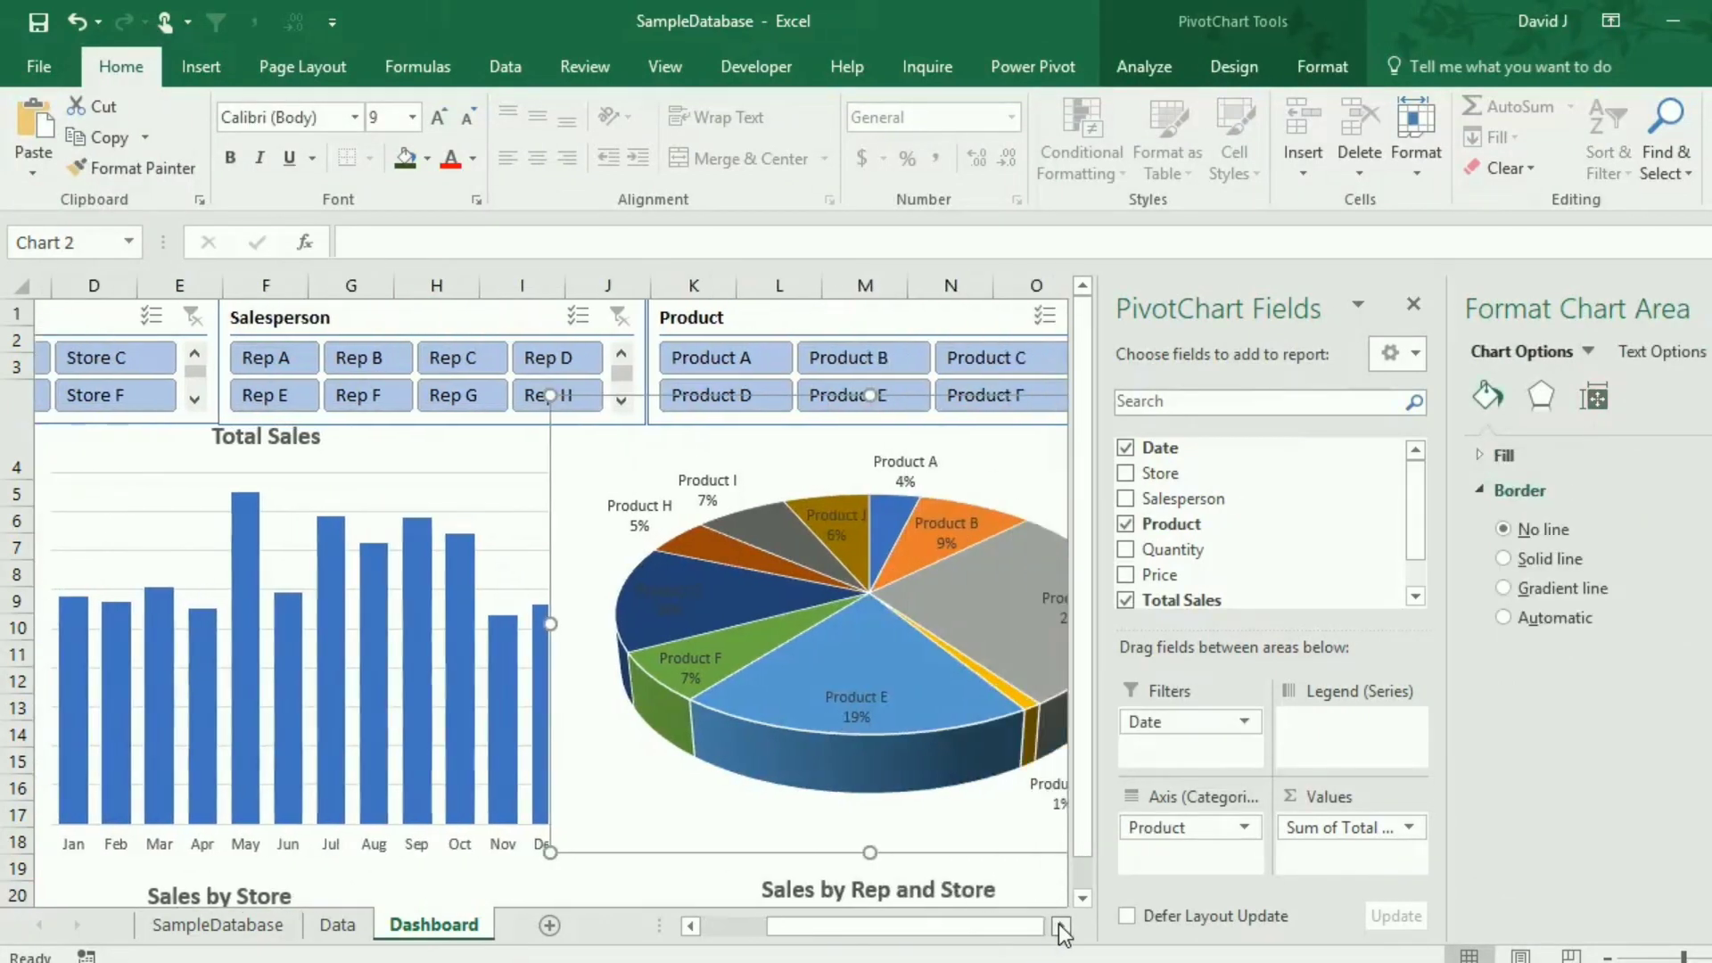
pyautogui.moveTo(545, 797); pyautogui.dragTo(593, 796)
pyautogui.moveTo(488, 755); pyautogui.dragTo(523, 798)
pyautogui.click(733, 928)
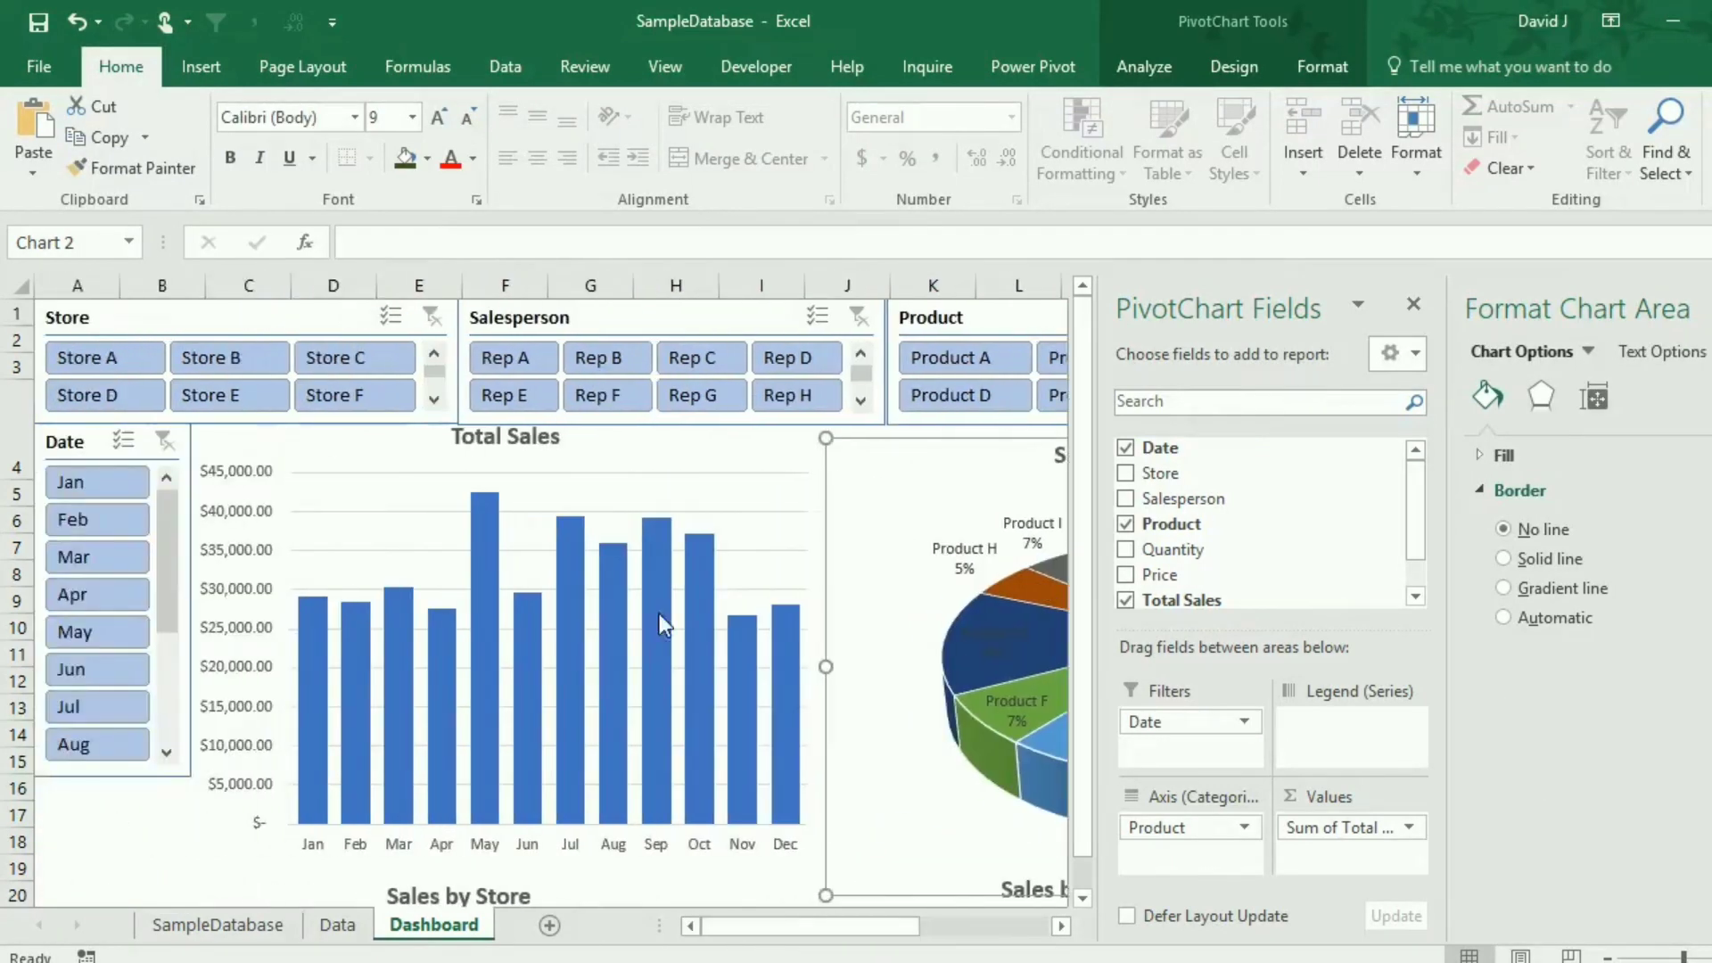
pyautogui.click(649, 460)
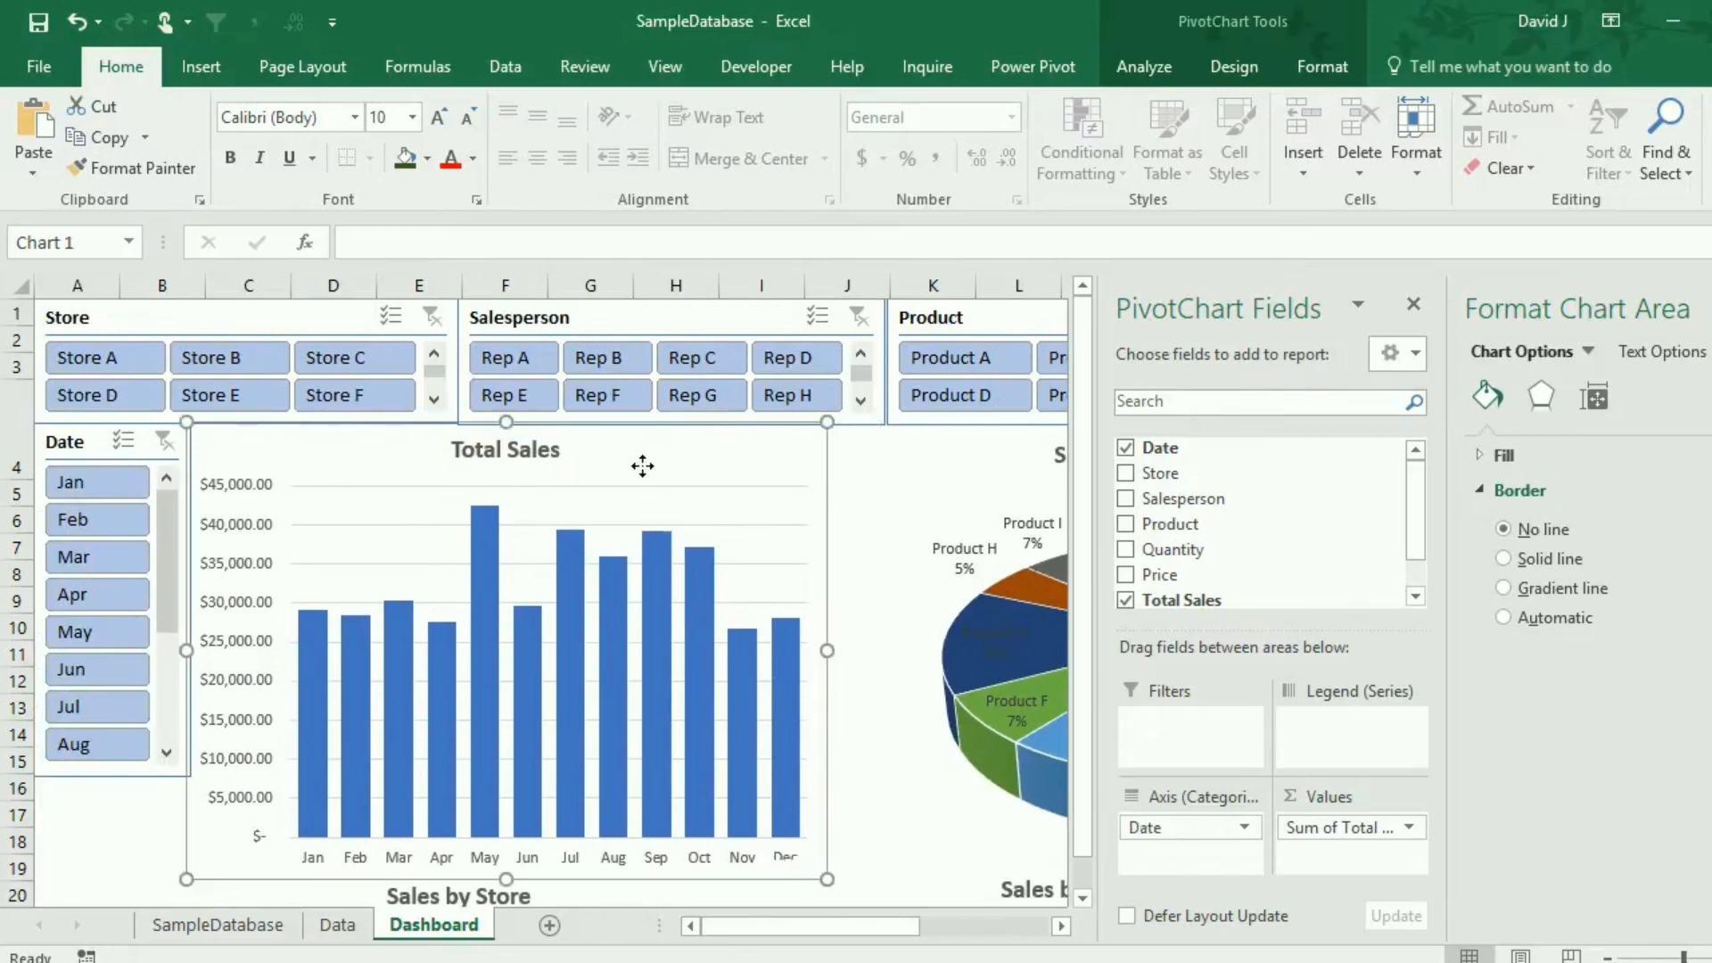
# Lengthen the Date slicer downward to about row 23 so it shows all twelve months.
pyautogui.click(103, 777)
pyautogui.moveTo(113, 777); pyautogui.dragTo(116, 655)
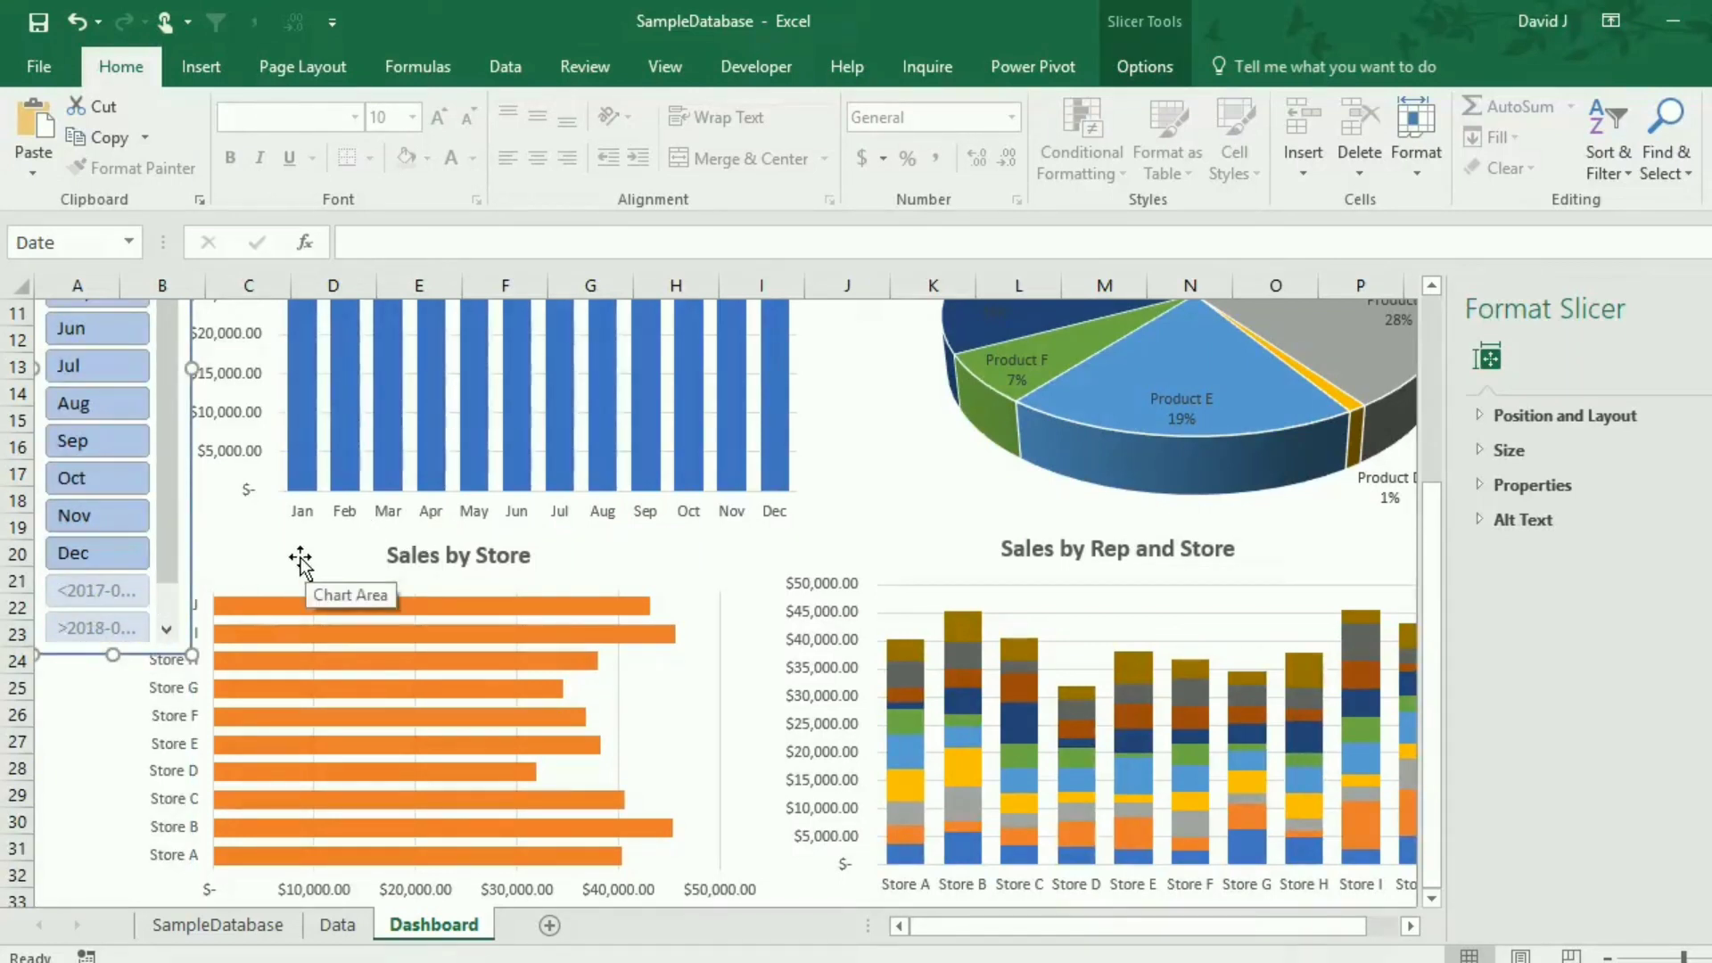
pyautogui.click(116, 733)
pyautogui.scroll(4, 335, 560)
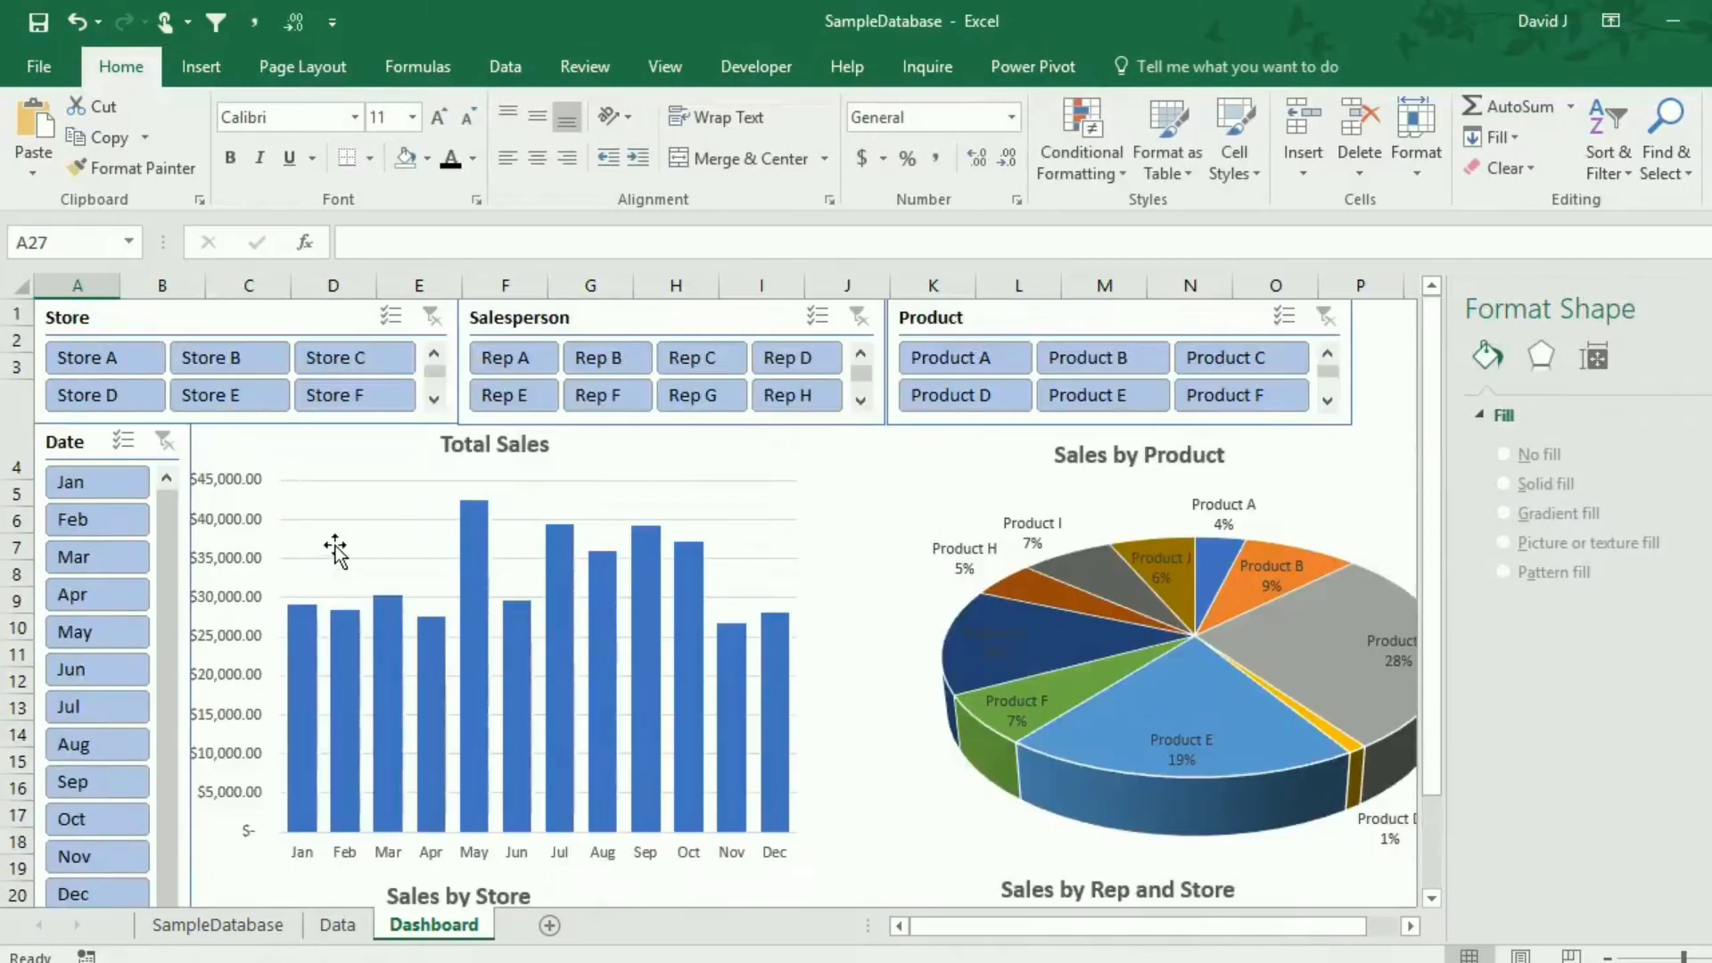
# Nudge the Total Sales chart right and shift the Sales by Store and Sales by Rep and Store charts right, clear of the Date slicer.
pyautogui.click(268, 448)
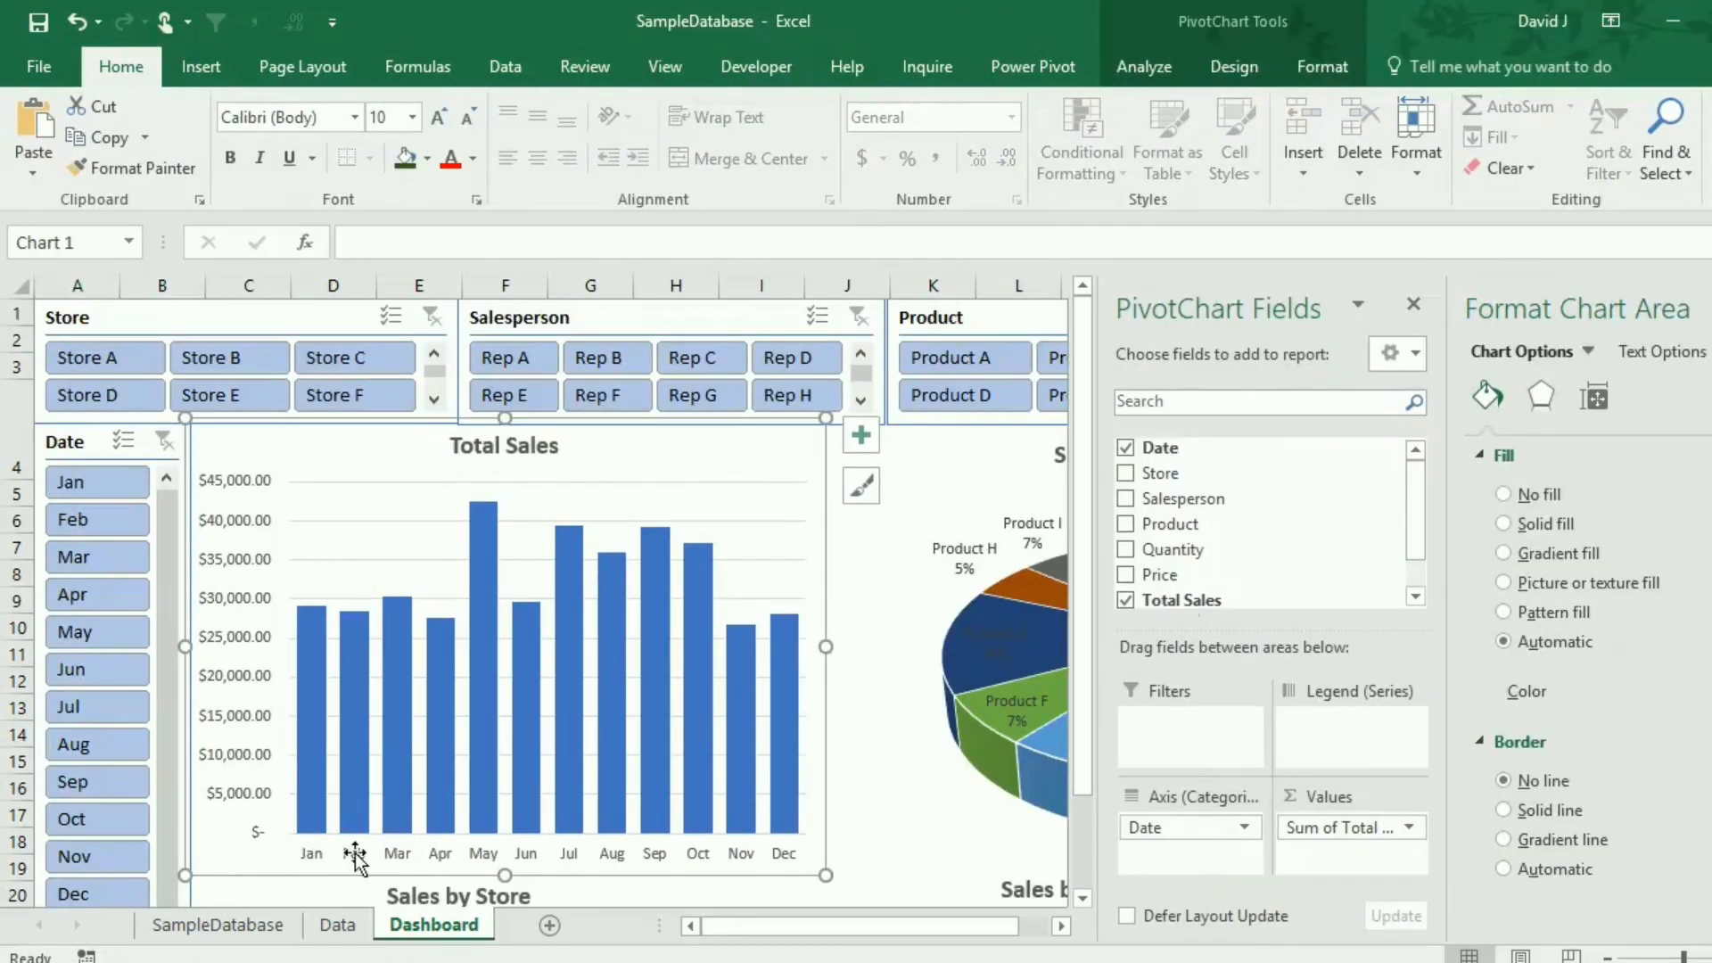
pyautogui.moveTo(1080, 602); pyautogui.dragTo(1073, 737)
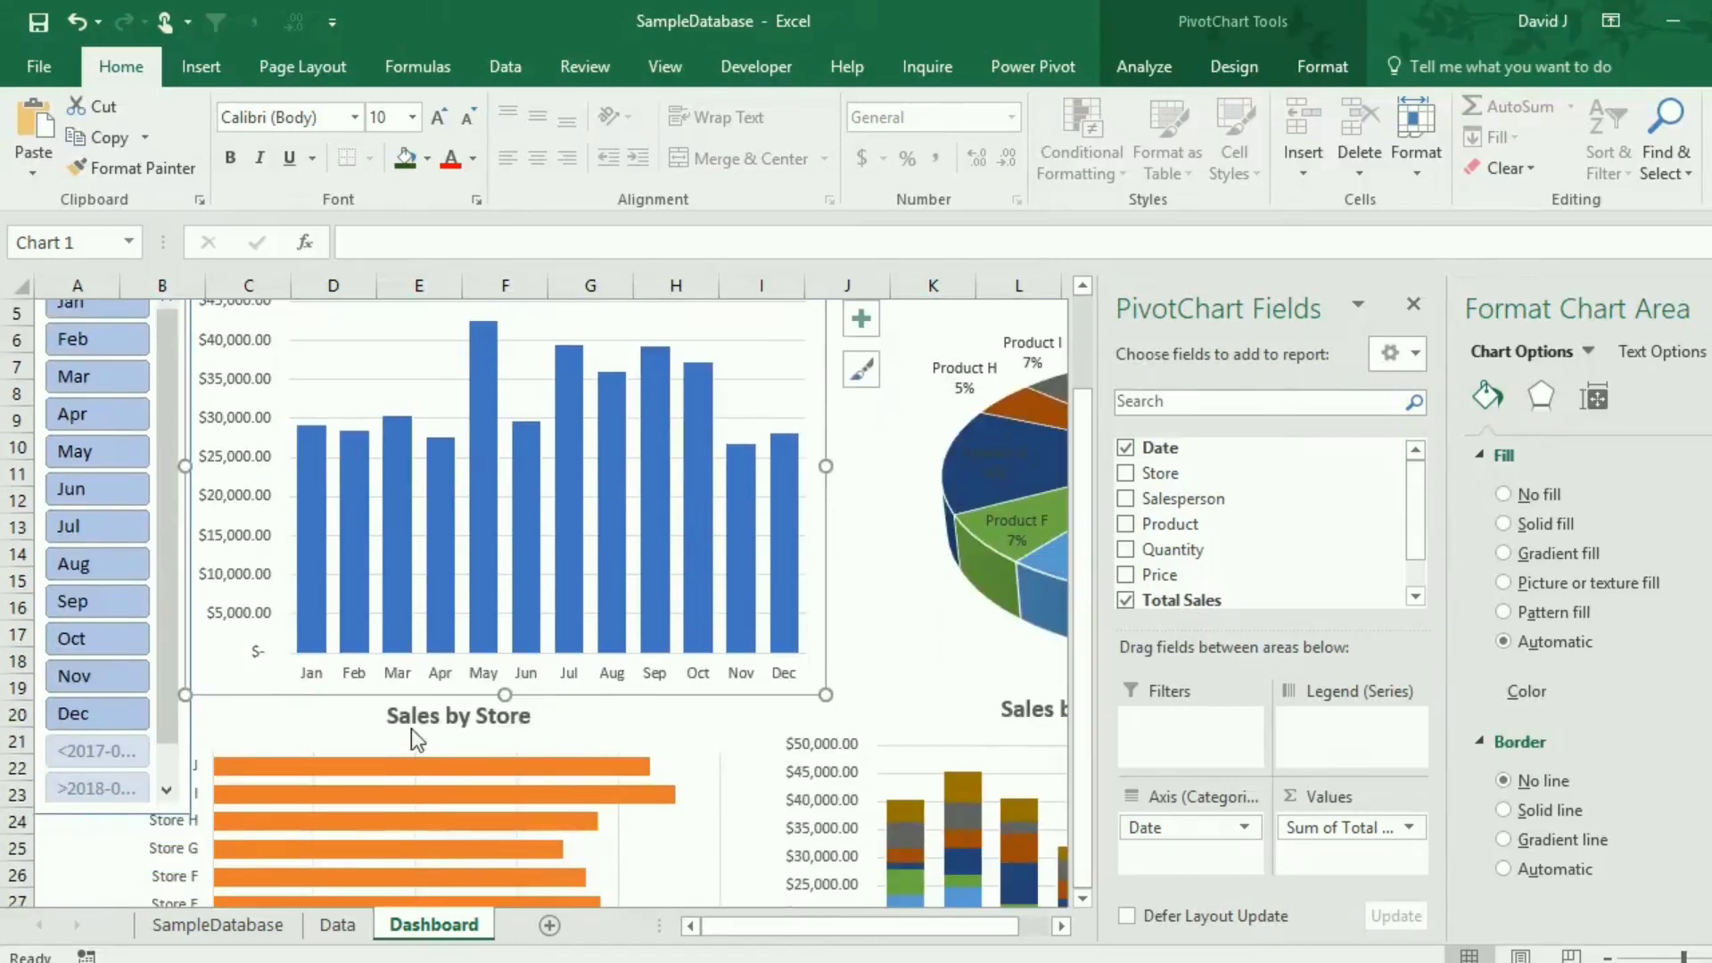
pyautogui.moveTo(247, 719); pyautogui.dragTo(308, 713)
pyautogui.moveTo(811, 925); pyautogui.dragTo(838, 926)
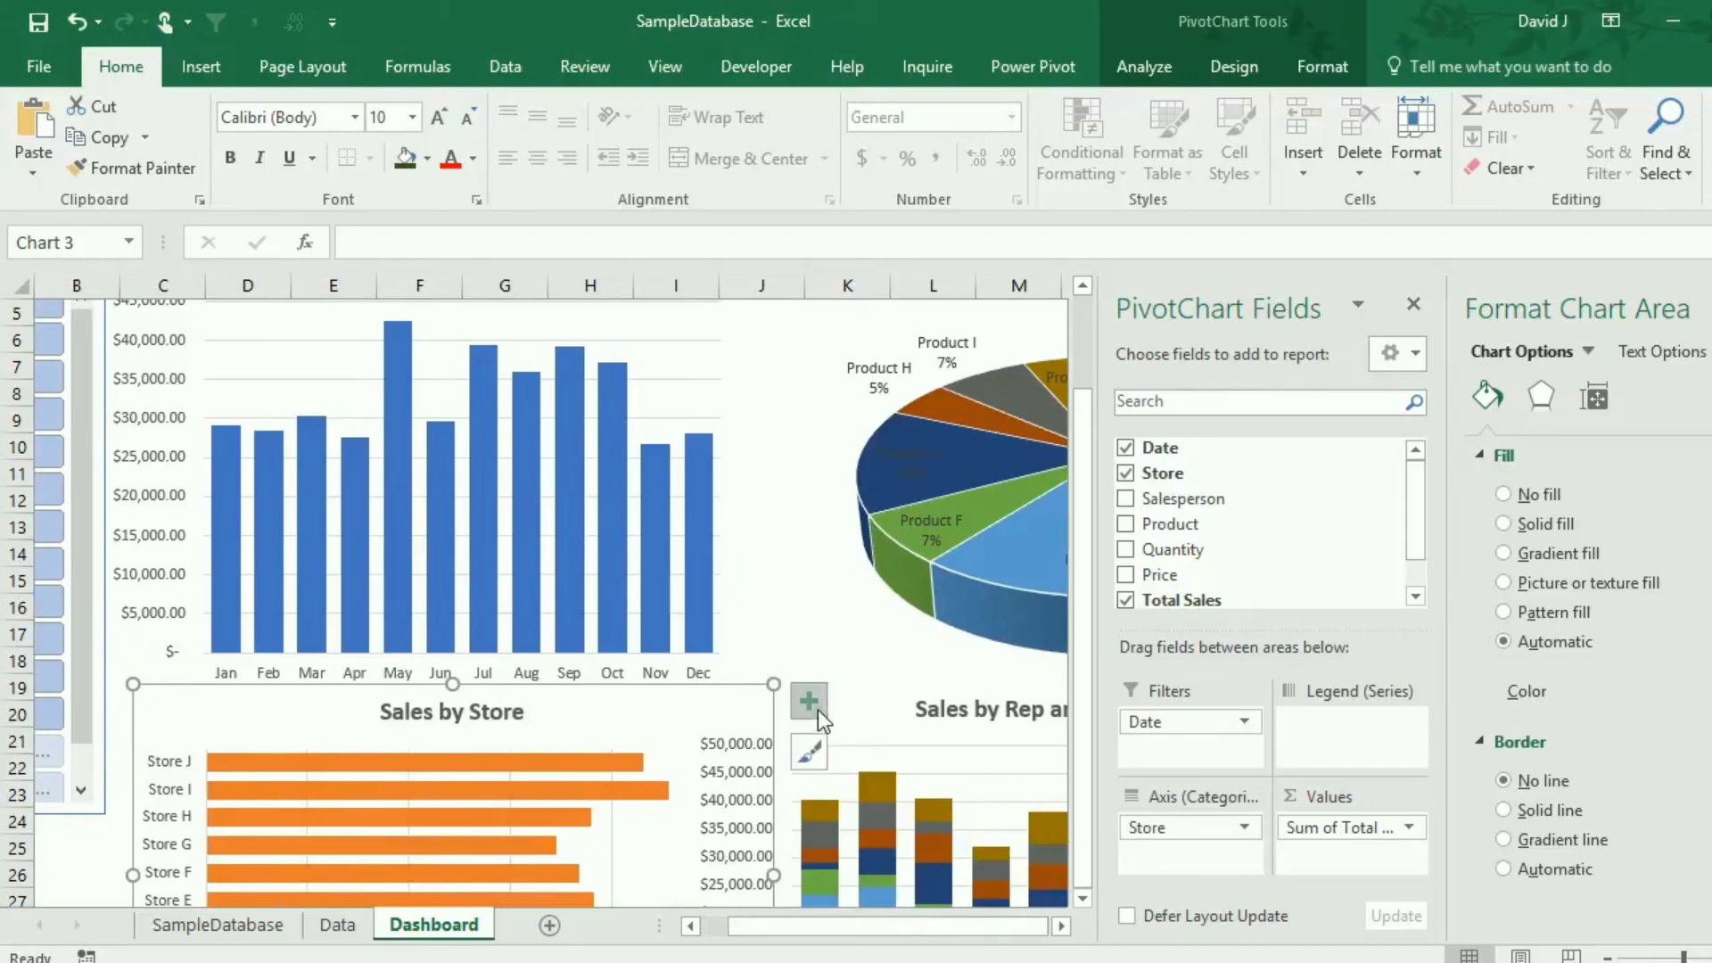
pyautogui.moveTo(869, 705); pyautogui.dragTo(944, 711)
# Extend the lower edge of the Sales by Store chart downward to about row 35, beside the Sales by Rep and Store chart.
pyautogui.scroll(-4, 808, 624)
pyautogui.click(741, 818)
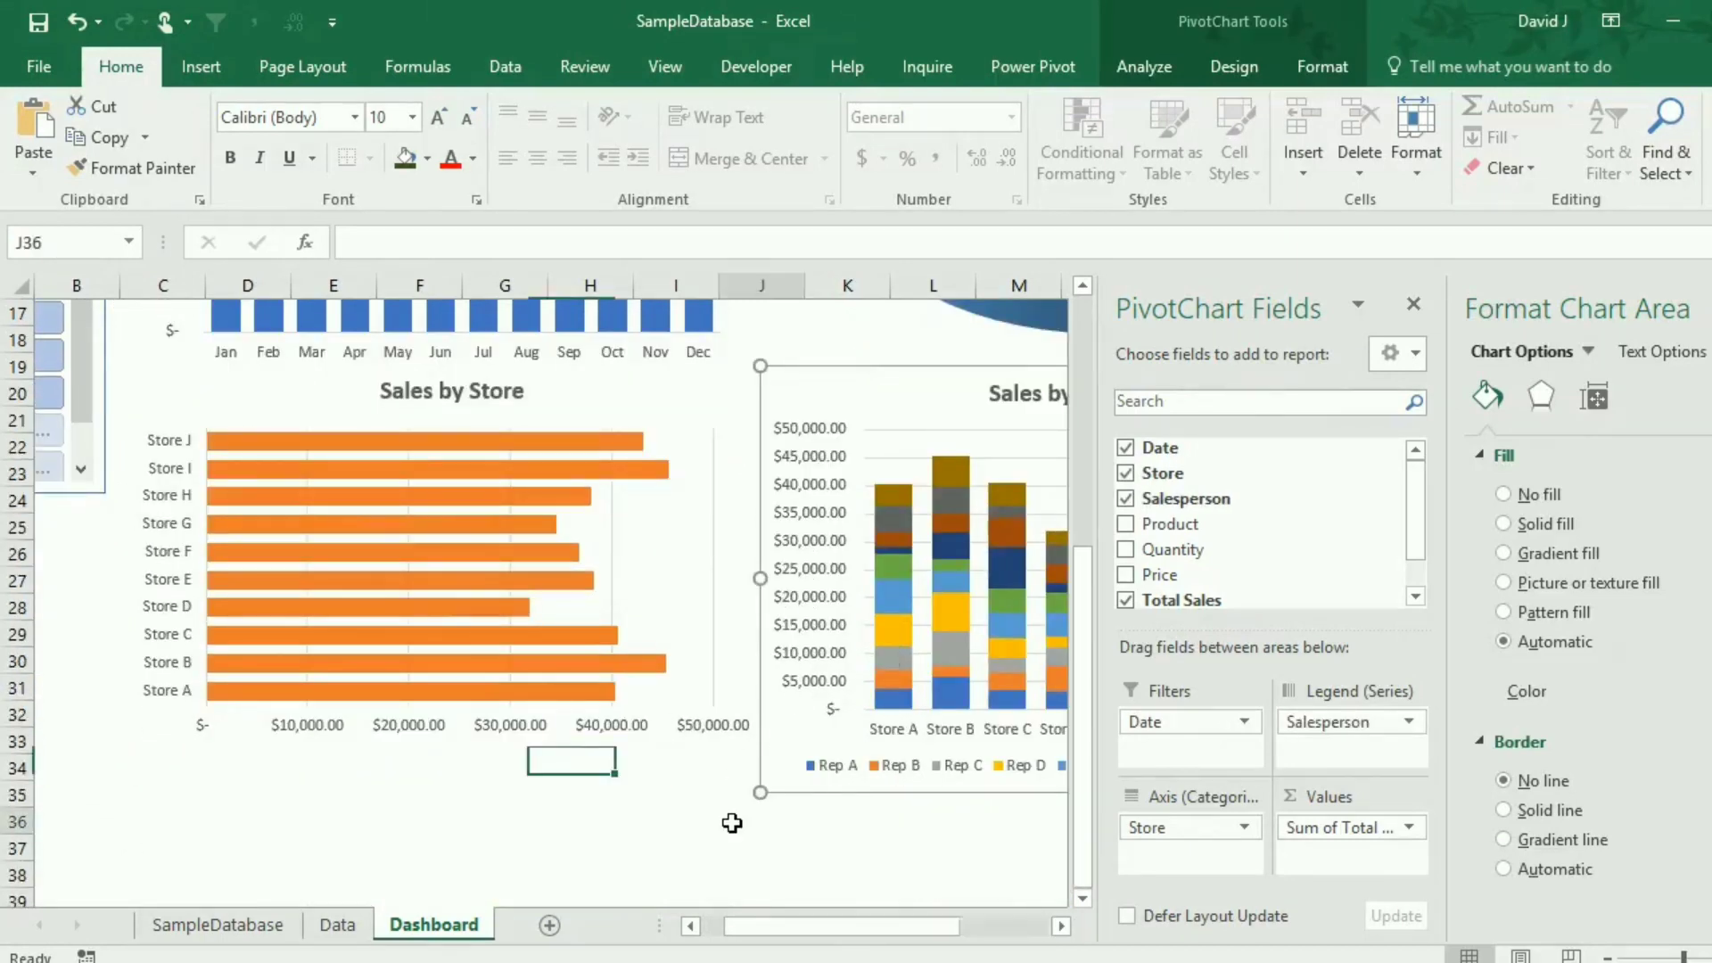
pyautogui.click(499, 742)
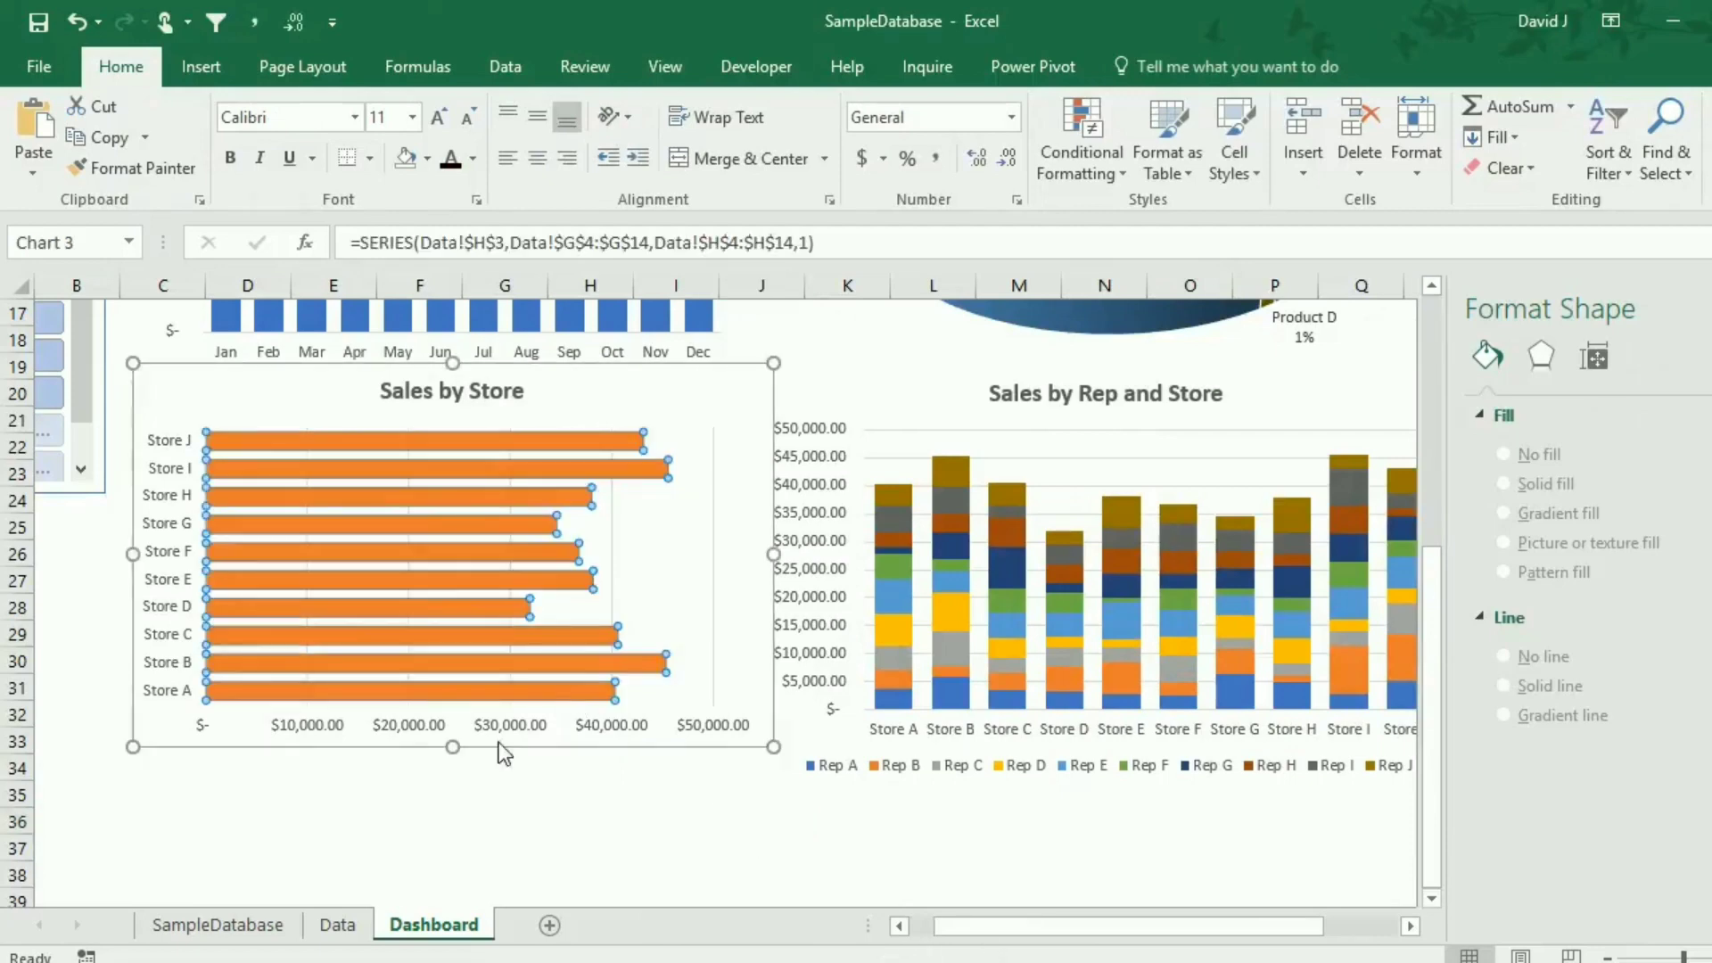
pyautogui.moveTo(451, 751); pyautogui.dragTo(464, 787)
pyautogui.click(486, 837)
# Filter by Store A with the Store slicer to test which charts respond, and clear the filter.
pyautogui.scroll(3, 620, 655)
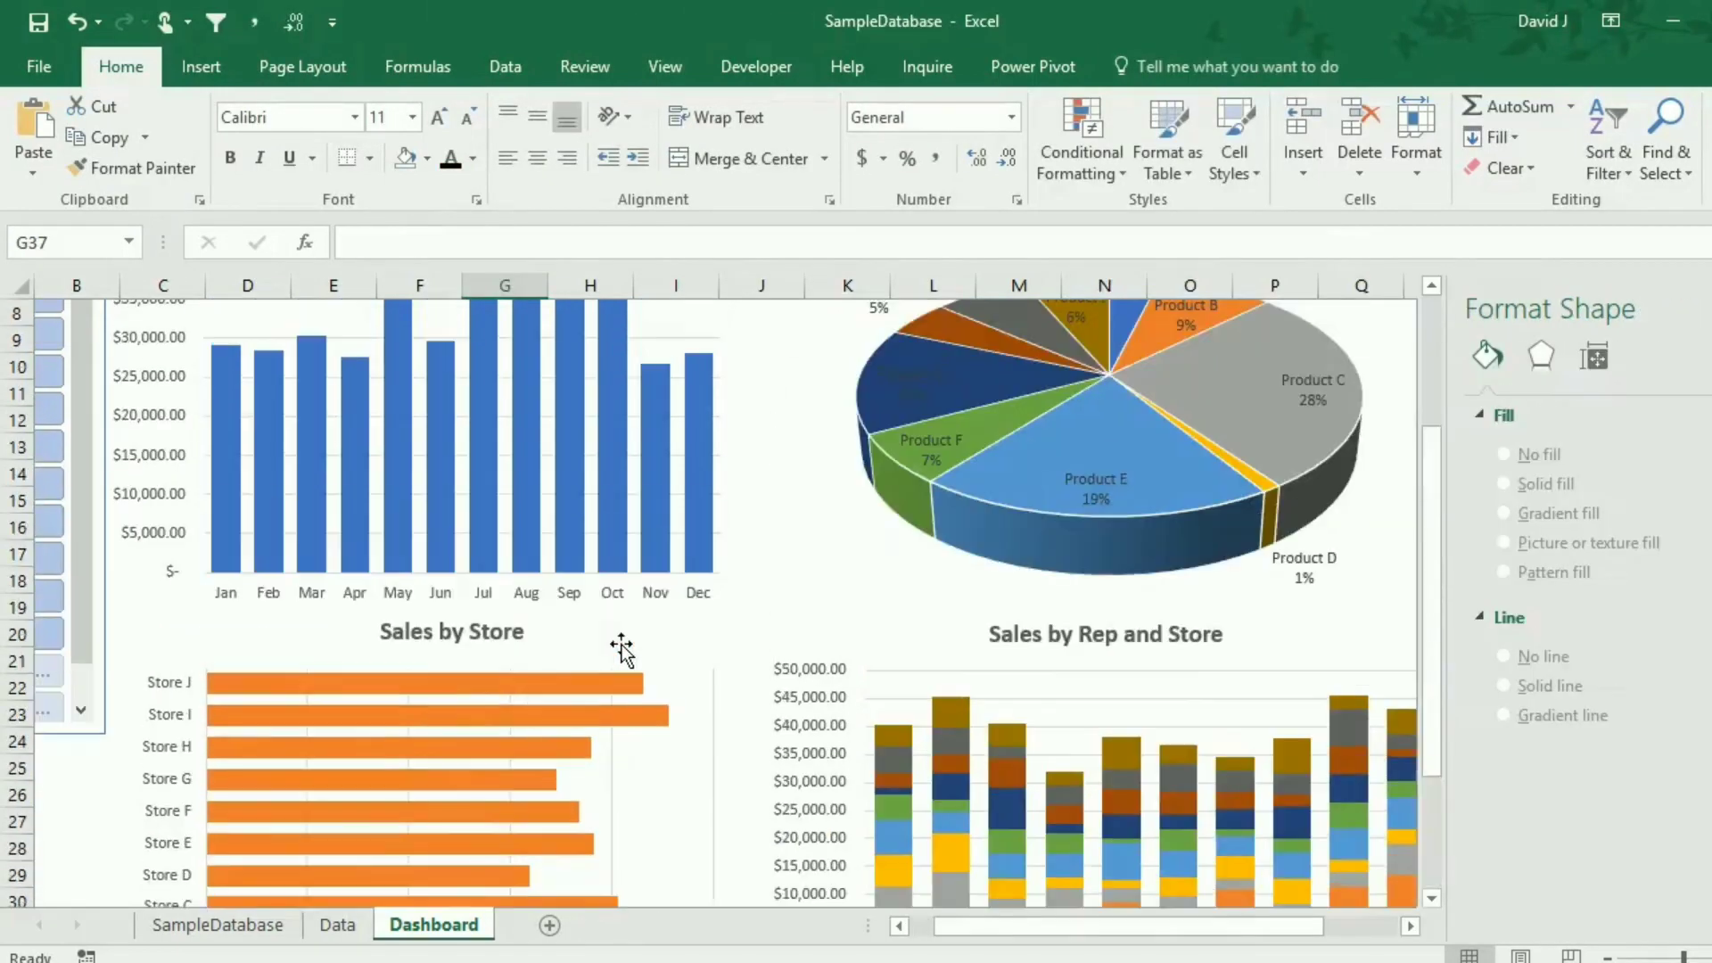
pyautogui.scroll(2, 613, 662)
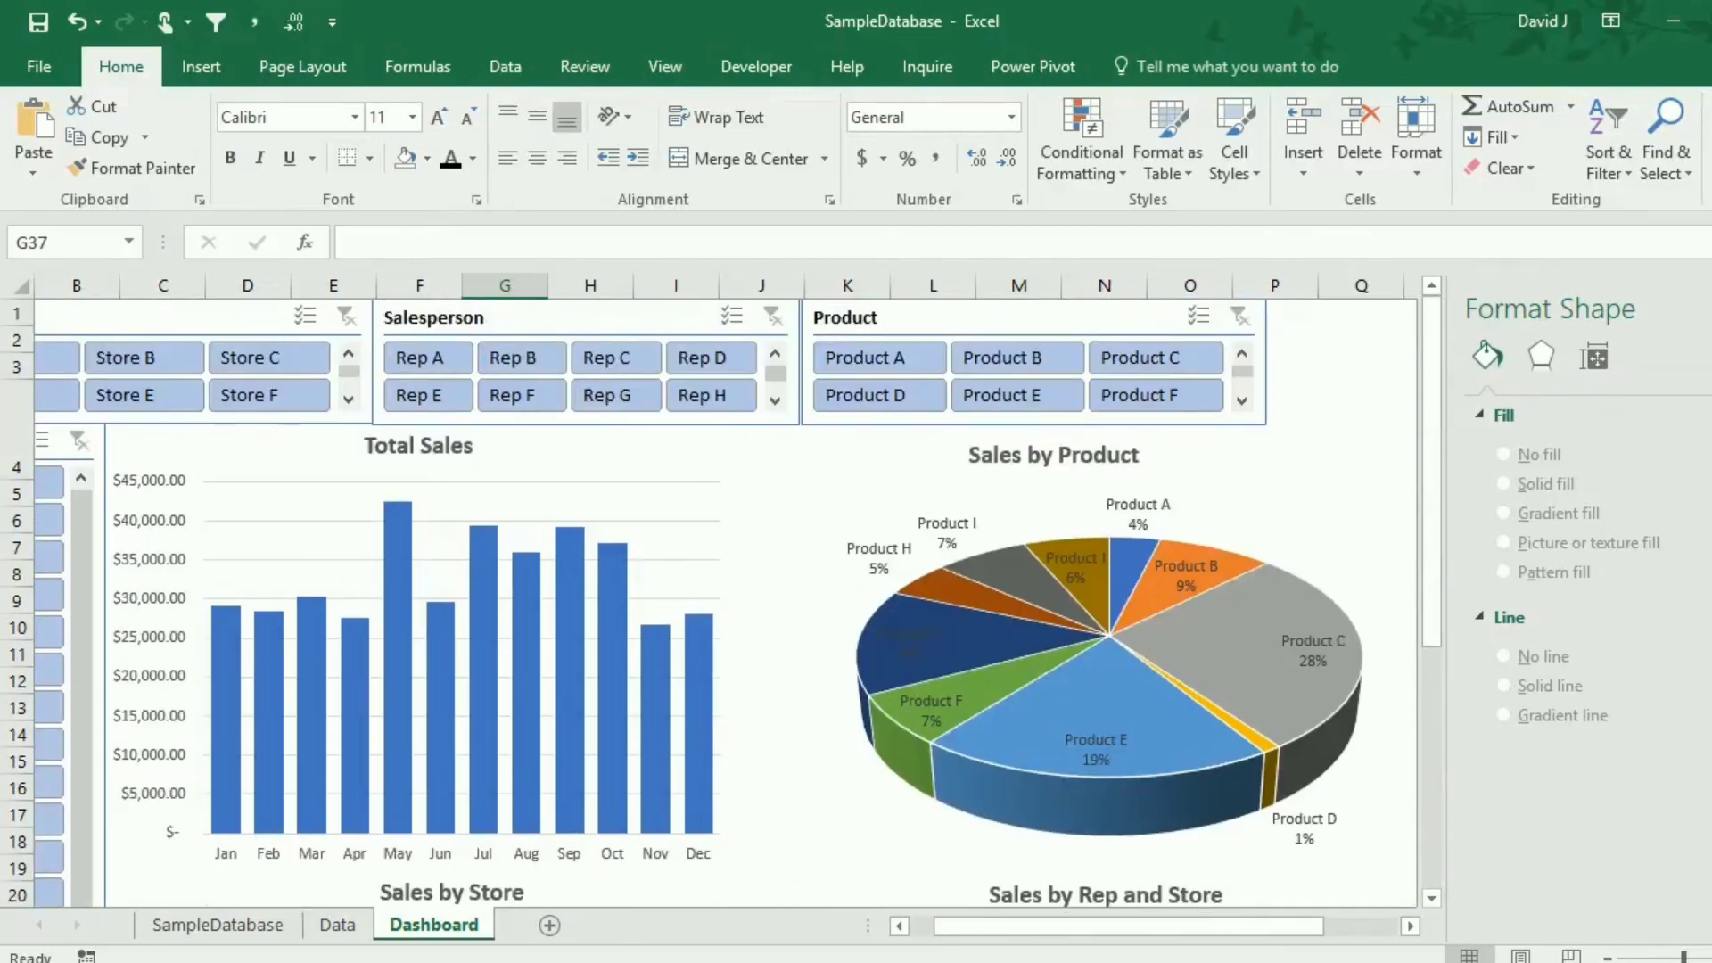
pyautogui.moveTo(1270, 928); pyautogui.dragTo(1134, 916)
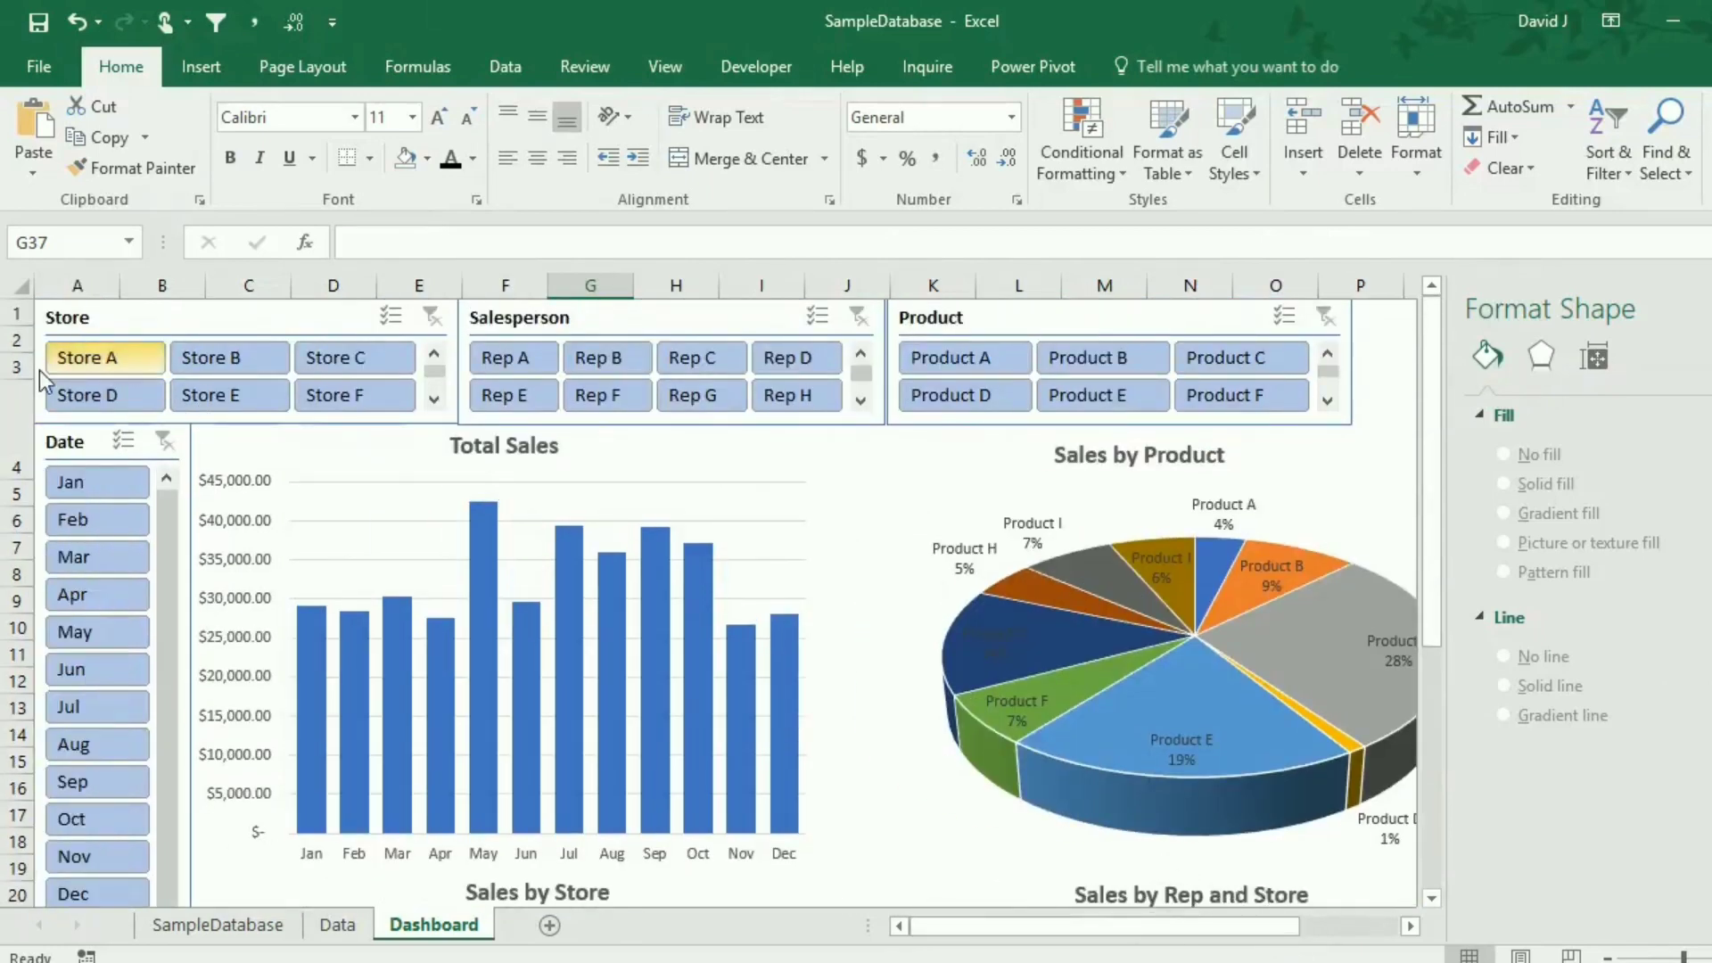
pyautogui.click(89, 357)
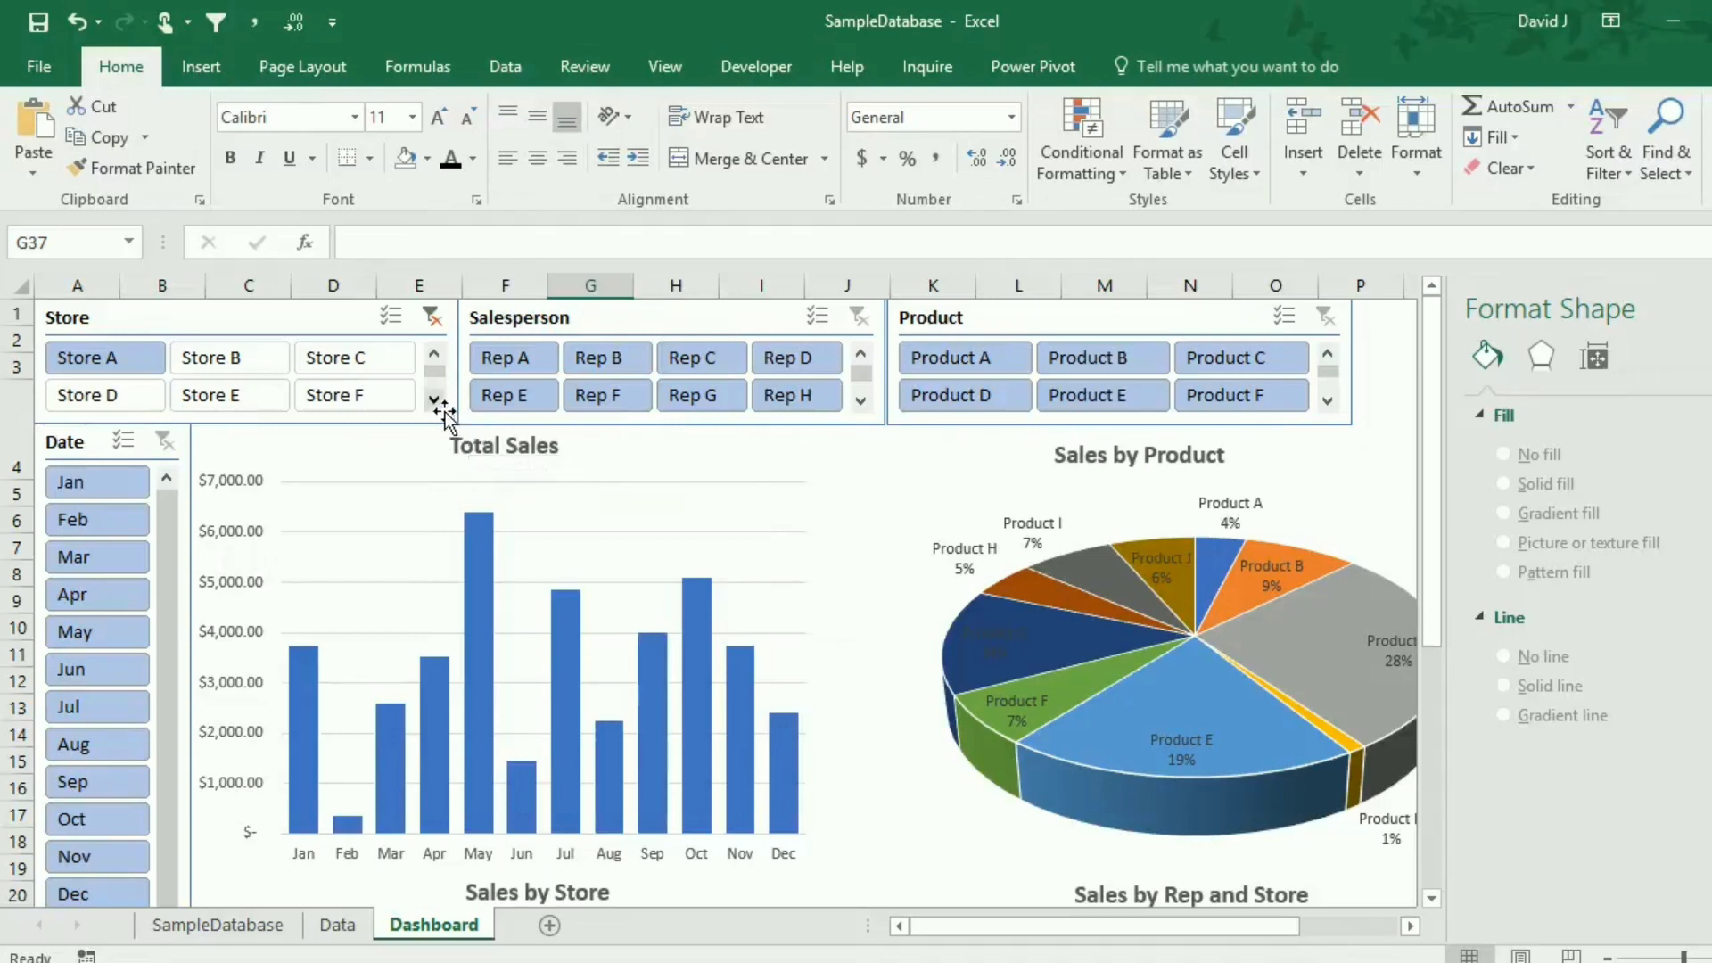
pyautogui.click(434, 316)
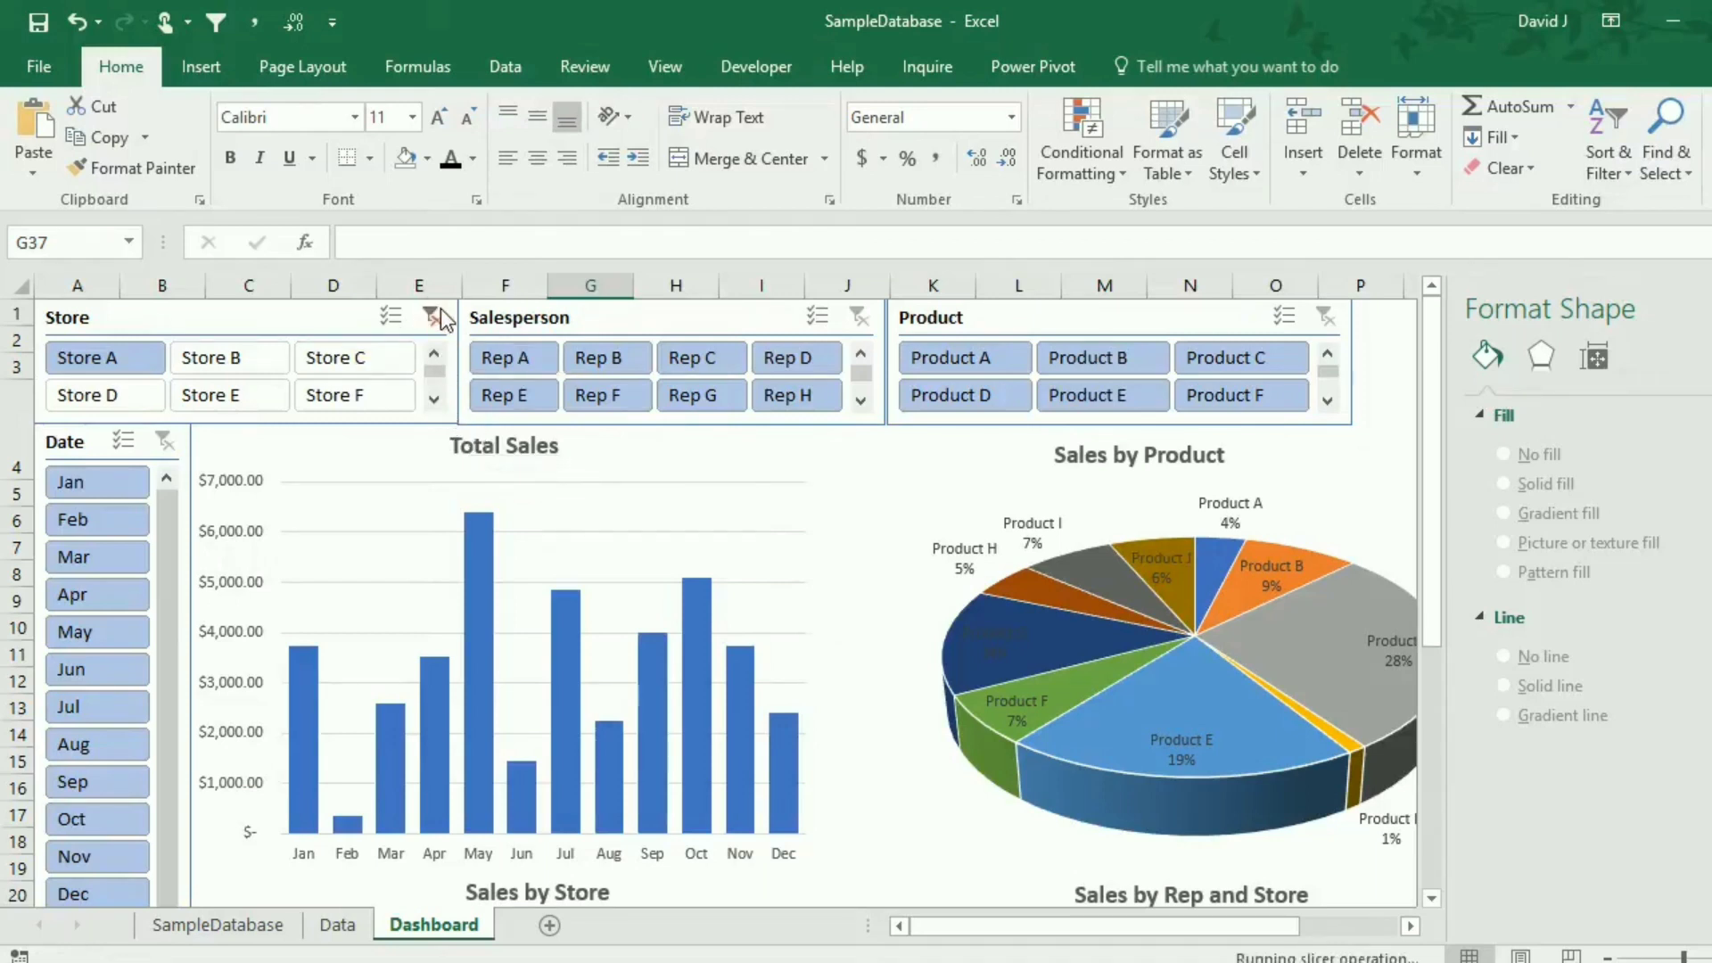
# Connect the Store slicer to all four PivotTables on the Data sheet through its report connections.
pyautogui.click(306, 319)
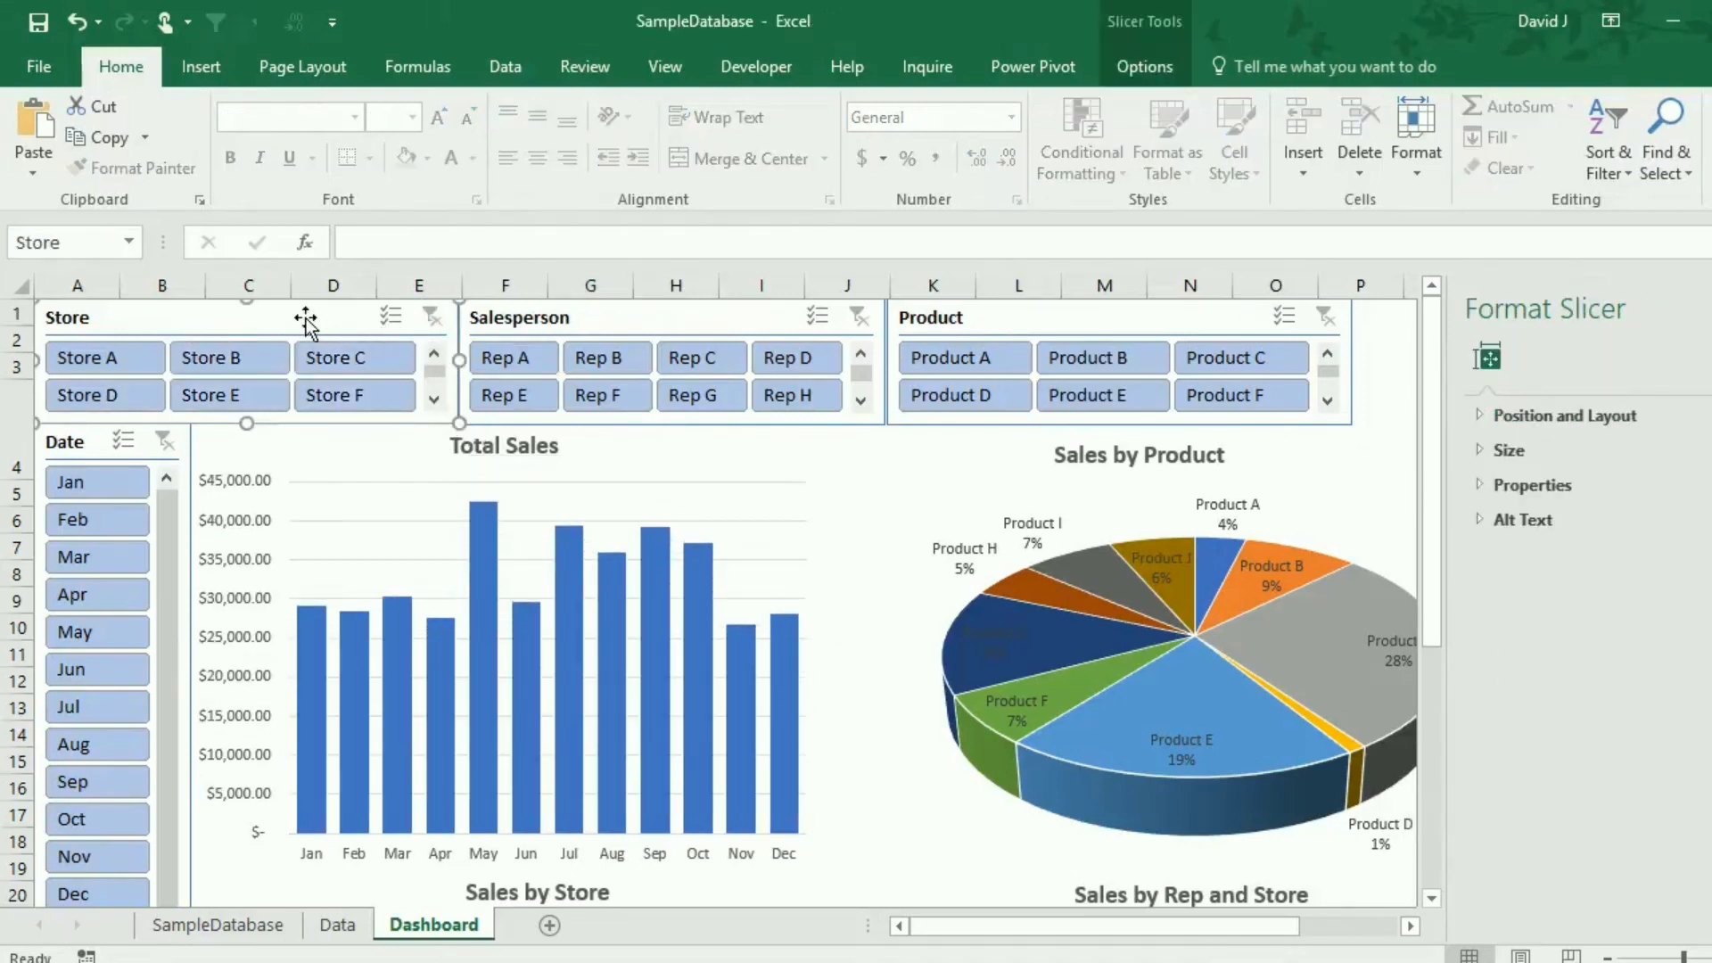
pyautogui.rightClick(306, 319)
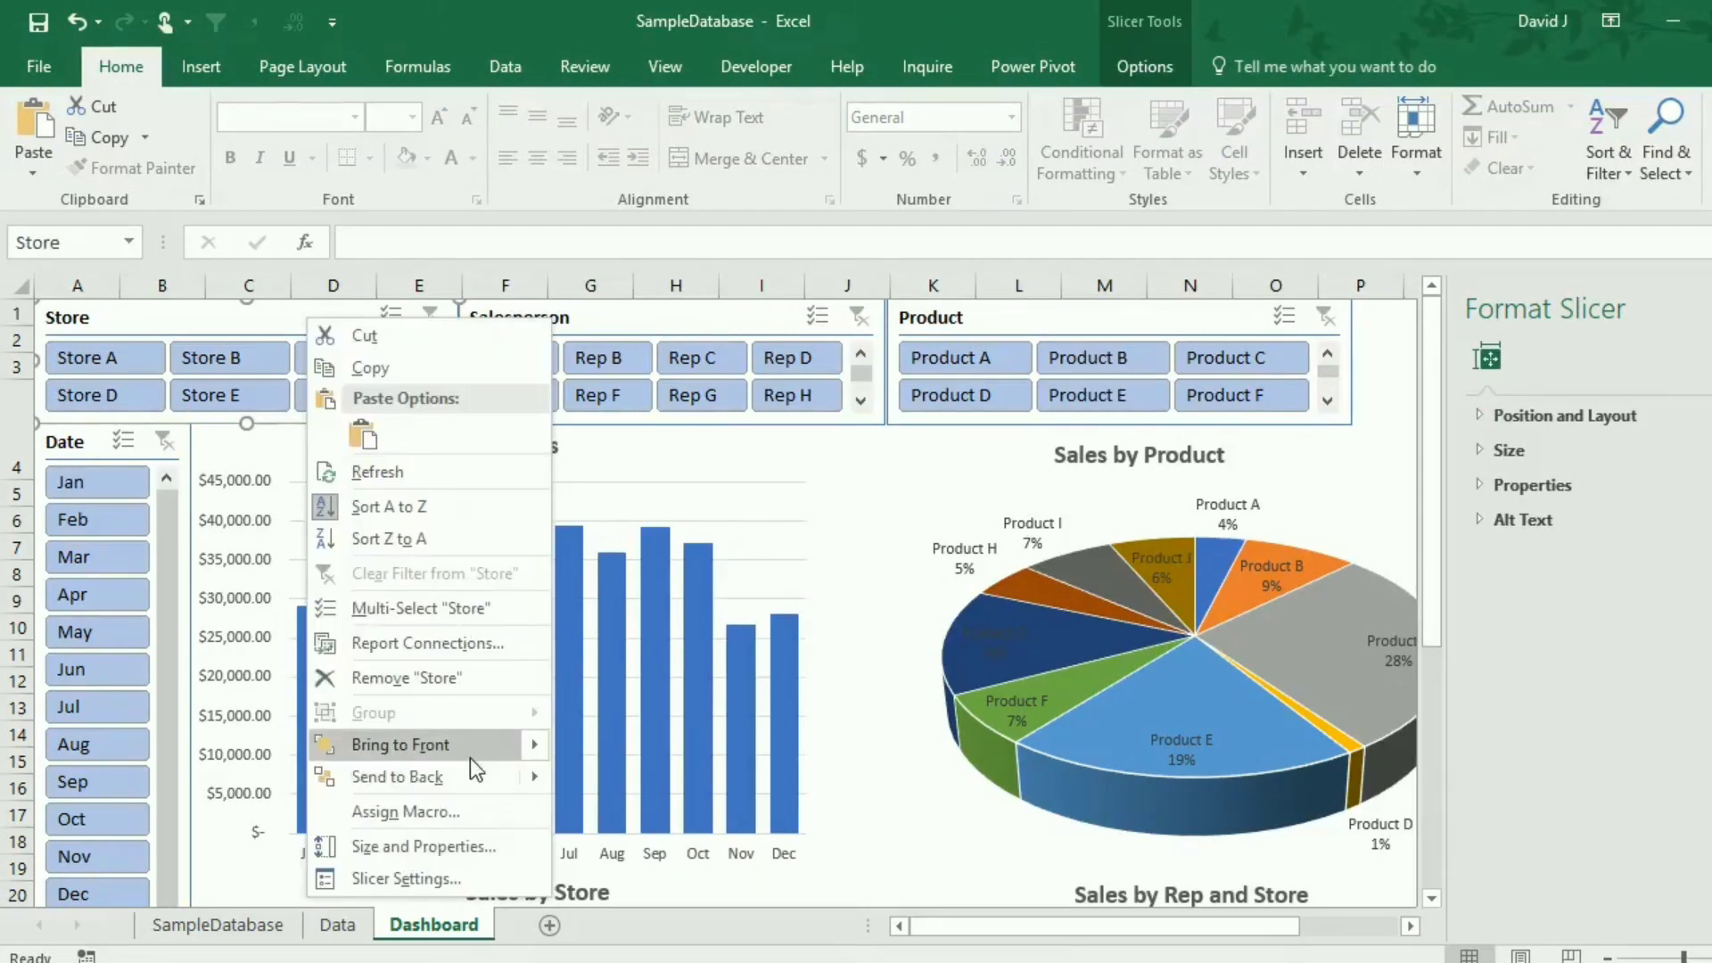
pyautogui.click(437, 656)
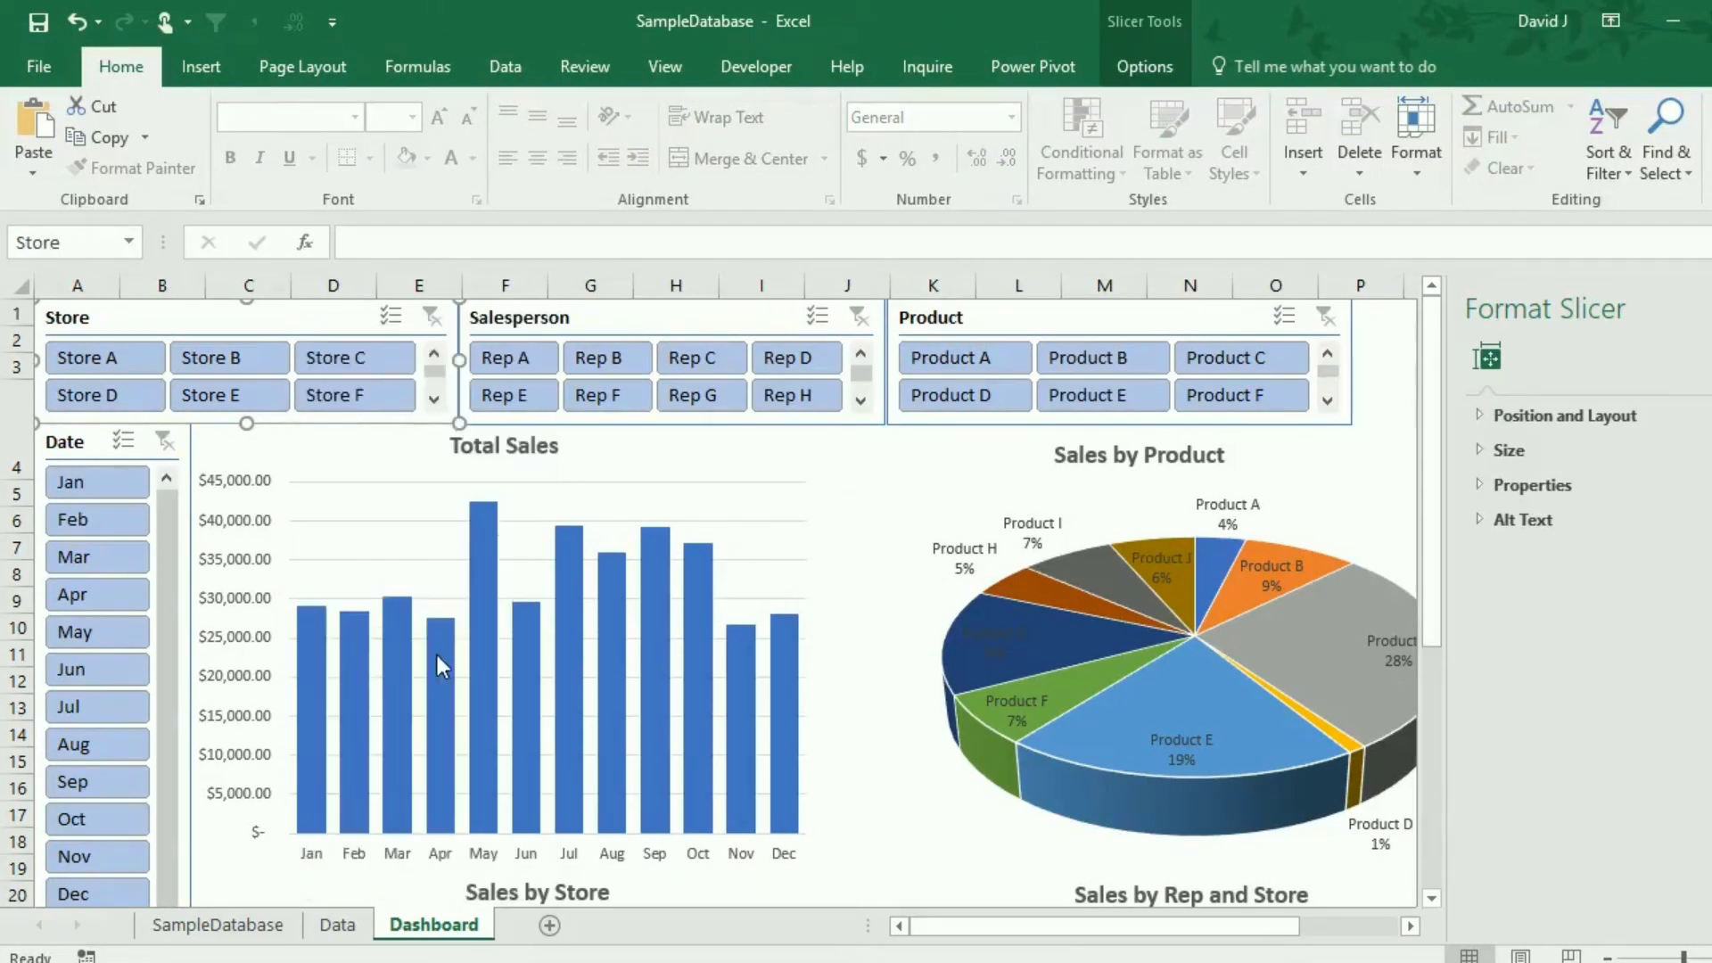
pyautogui.click(232, 665)
pyautogui.click(232, 711)
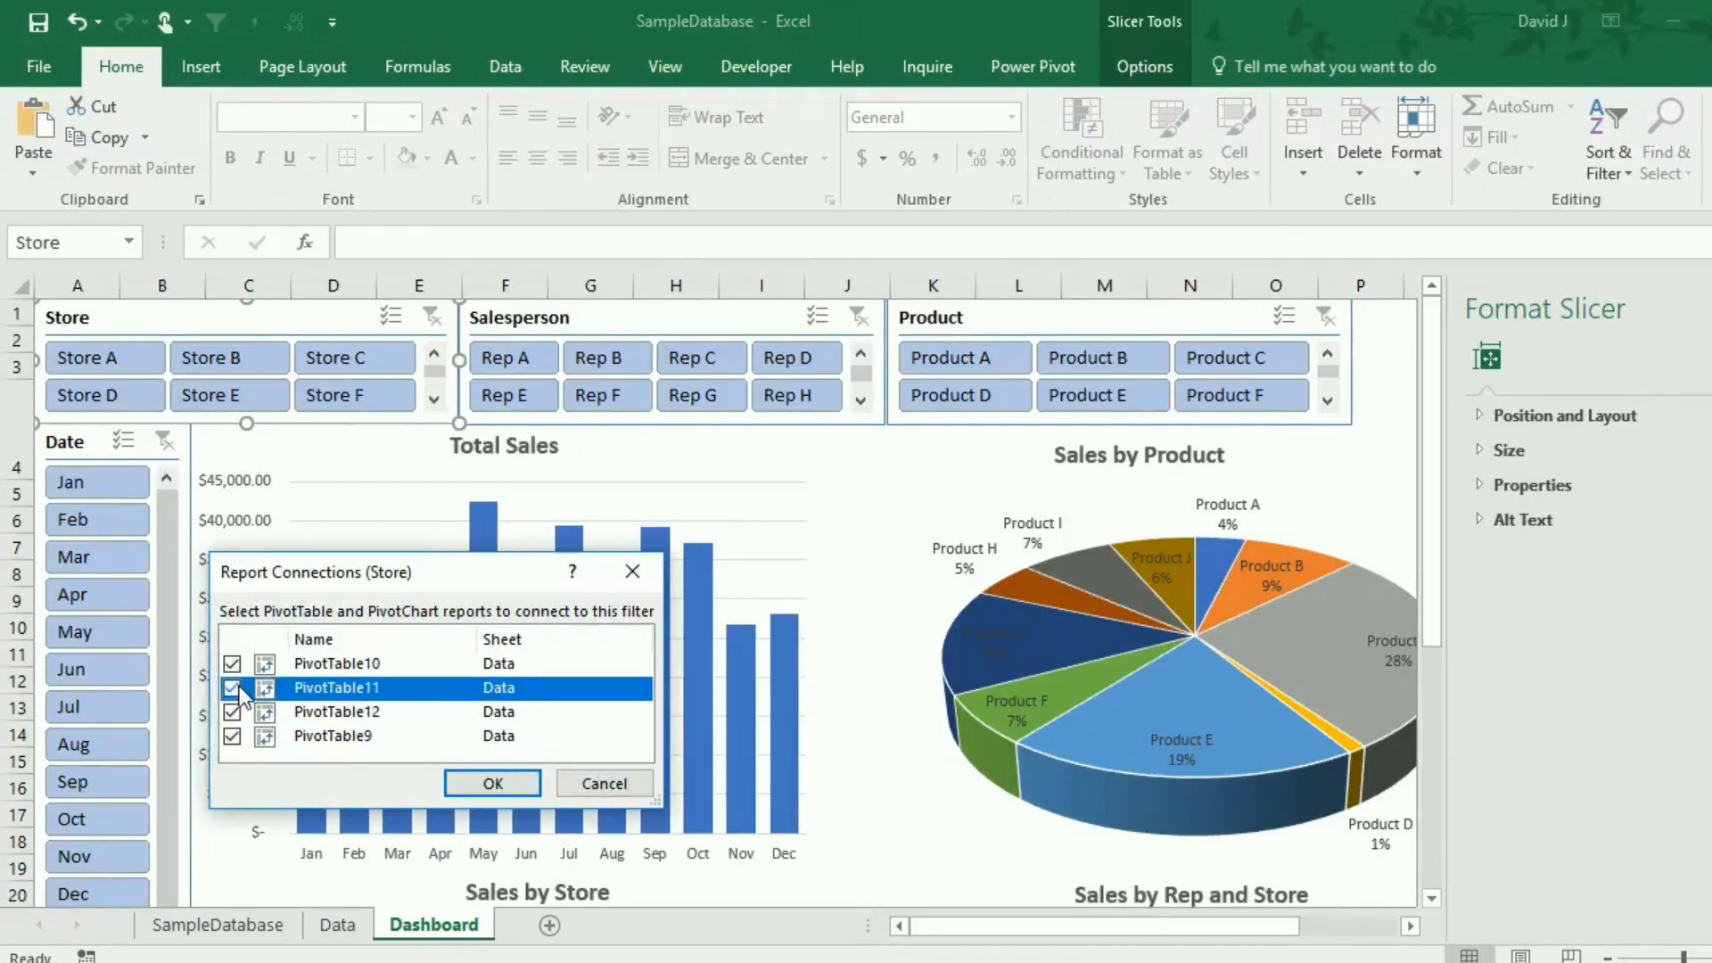
pyautogui.click(493, 783)
# Recheck the Store slicer by filtering to Store A, look over all four charts, and clear the filter.
pyautogui.click(635, 319)
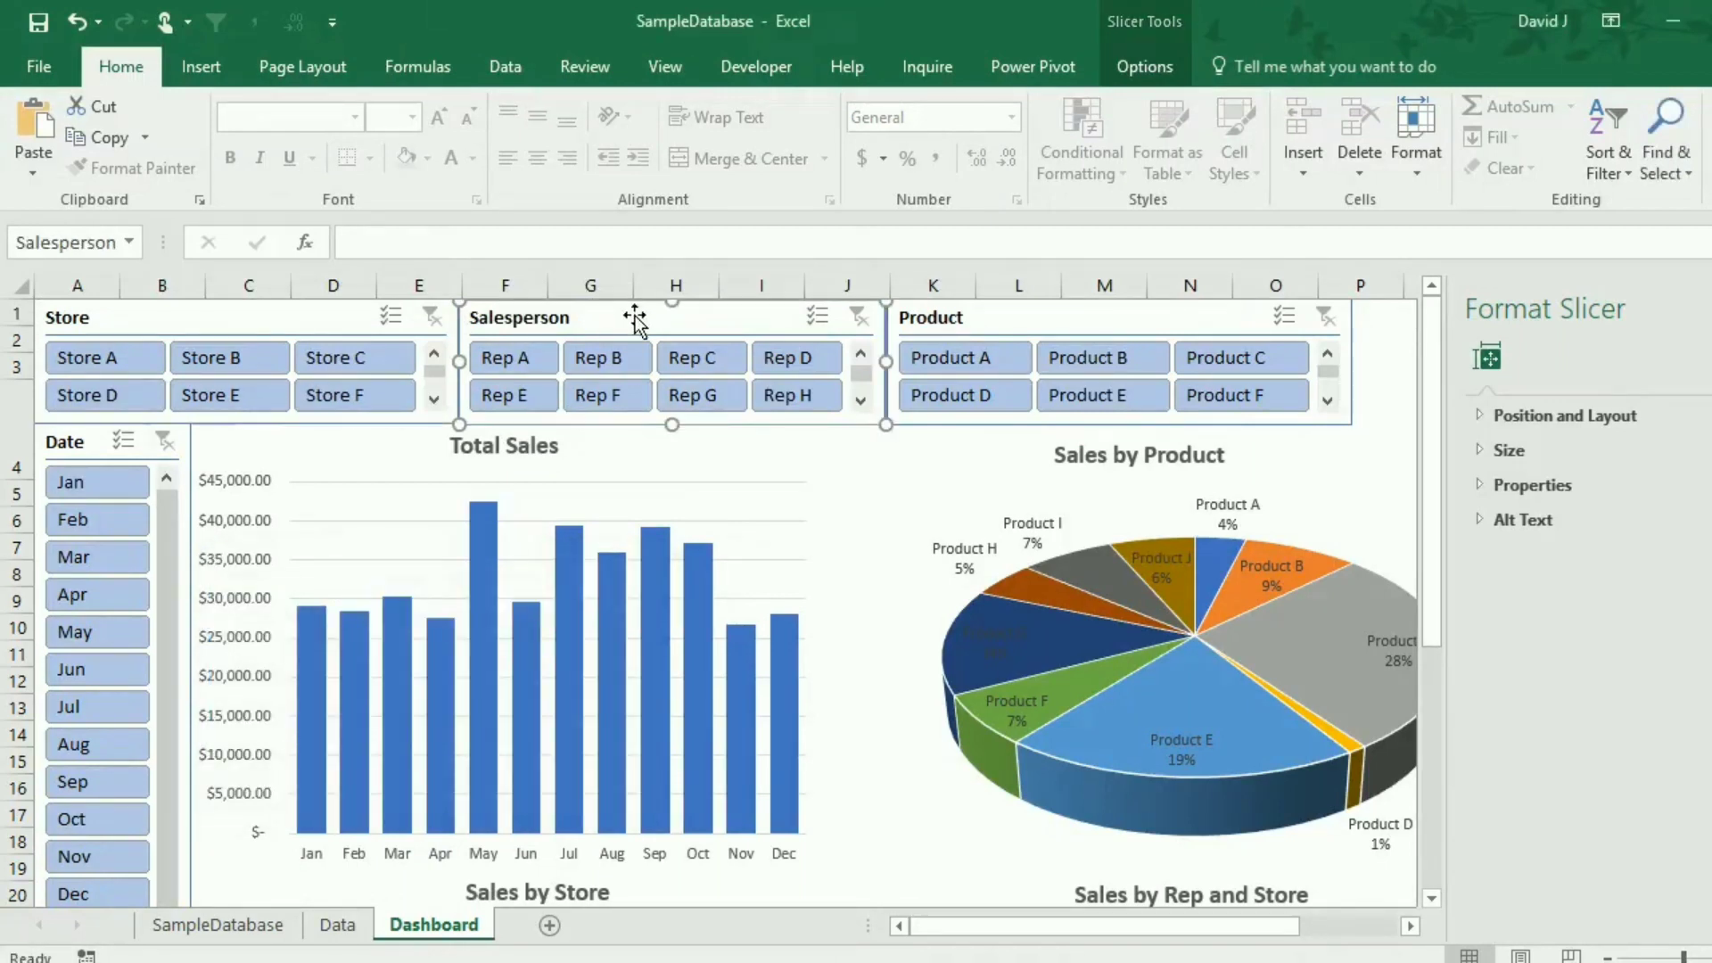
pyautogui.click(130, 360)
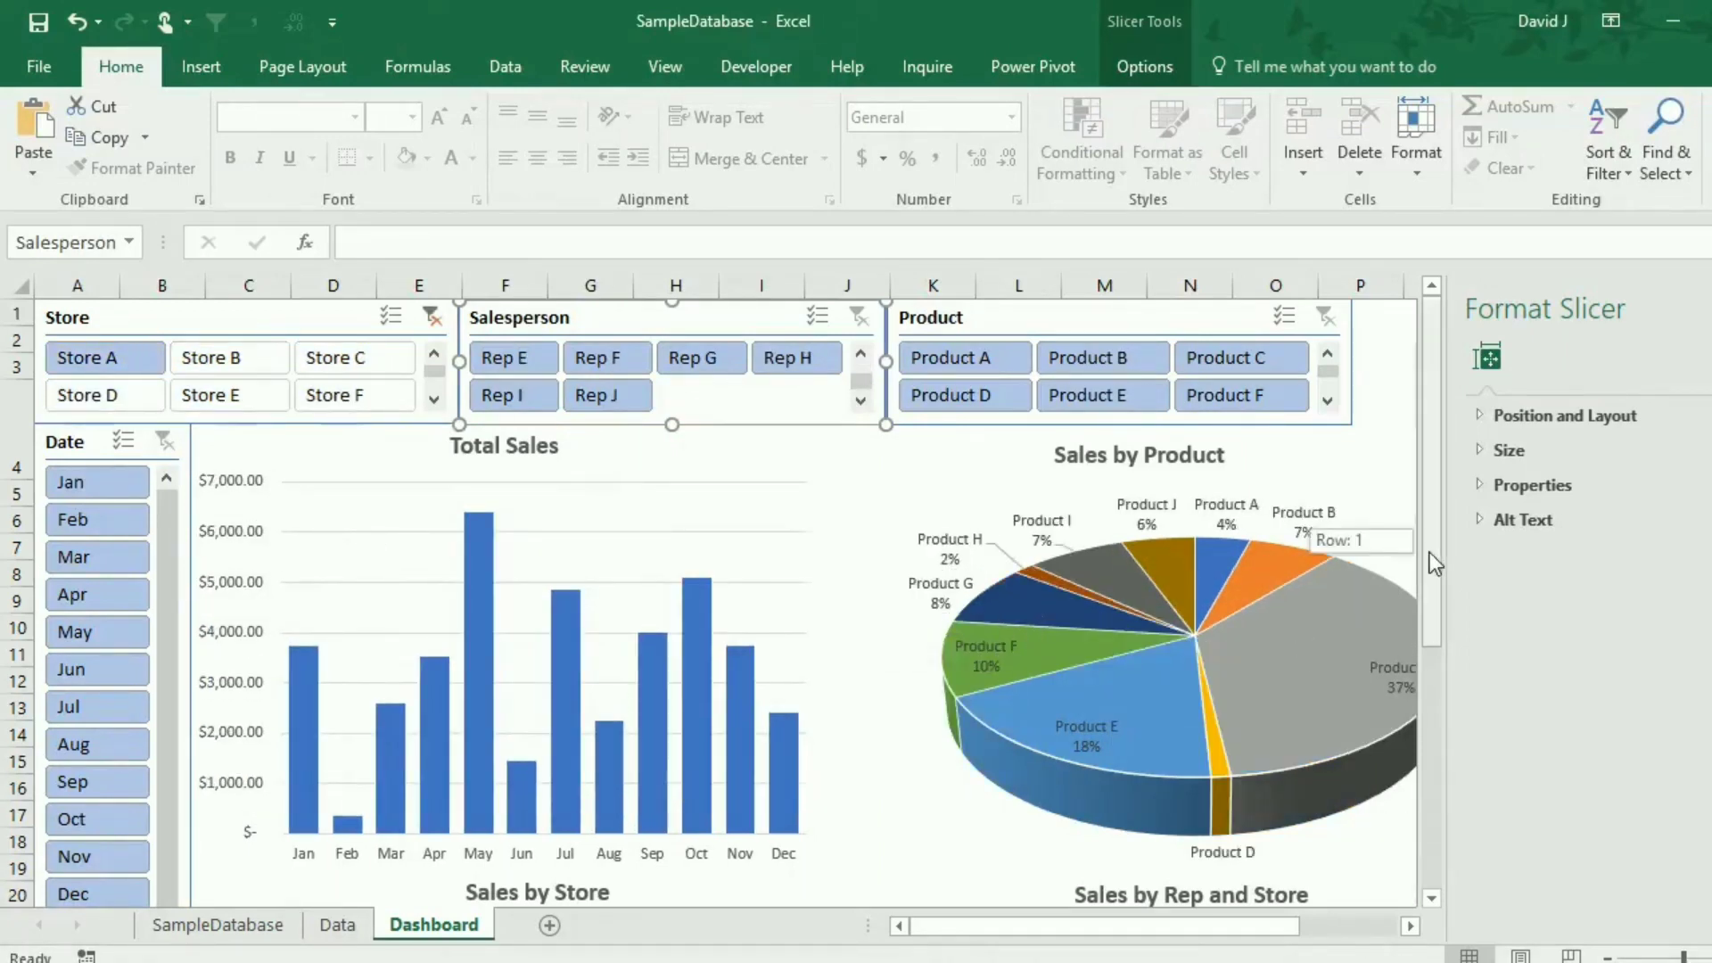
pyautogui.moveTo(1431, 553); pyautogui.dragTo(1431, 725)
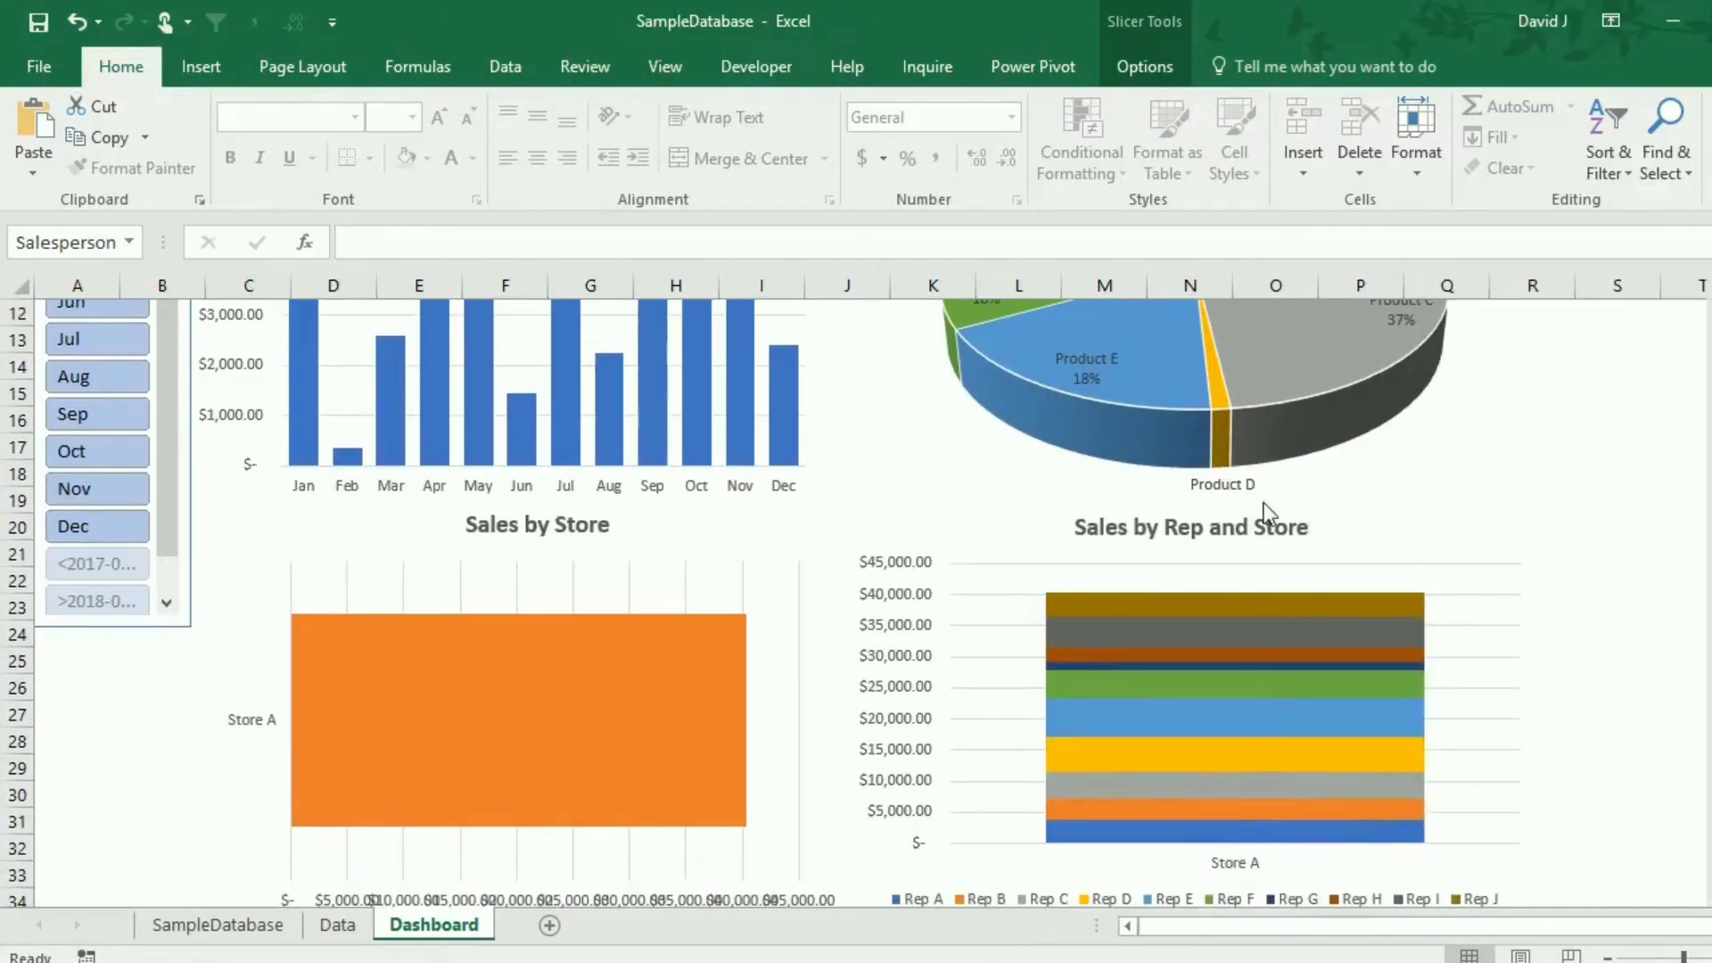
pyautogui.click(1670, 635)
pyautogui.scroll(4, 1601, 577)
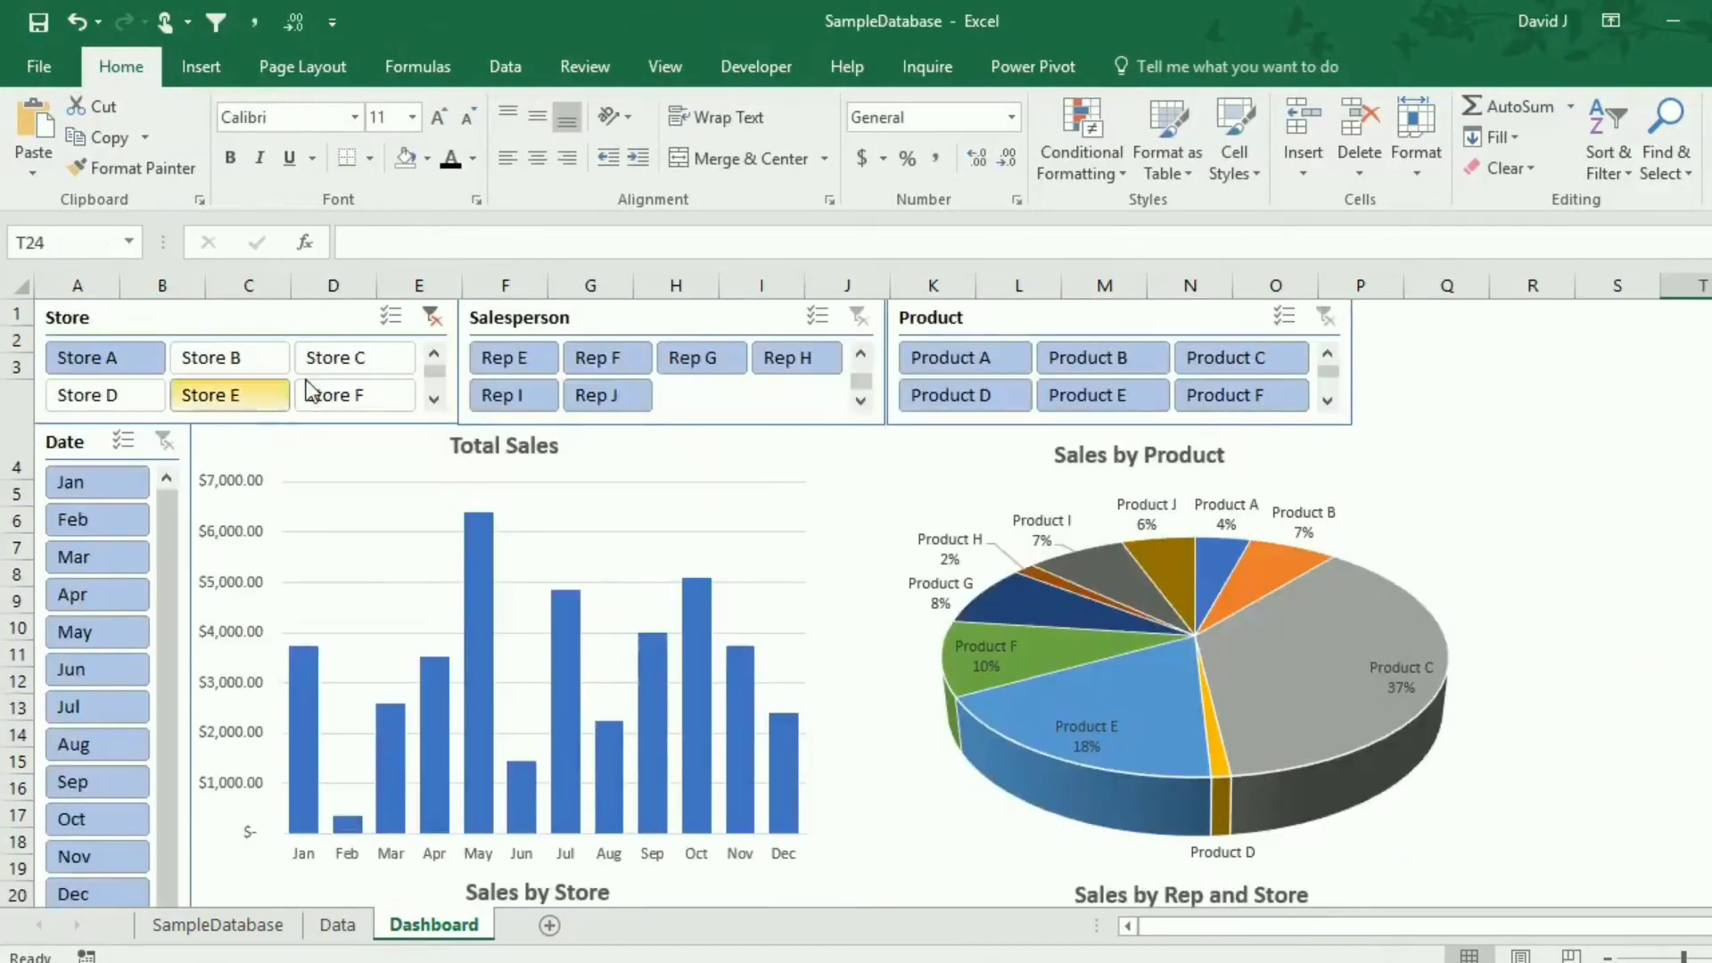
pyautogui.click(433, 316)
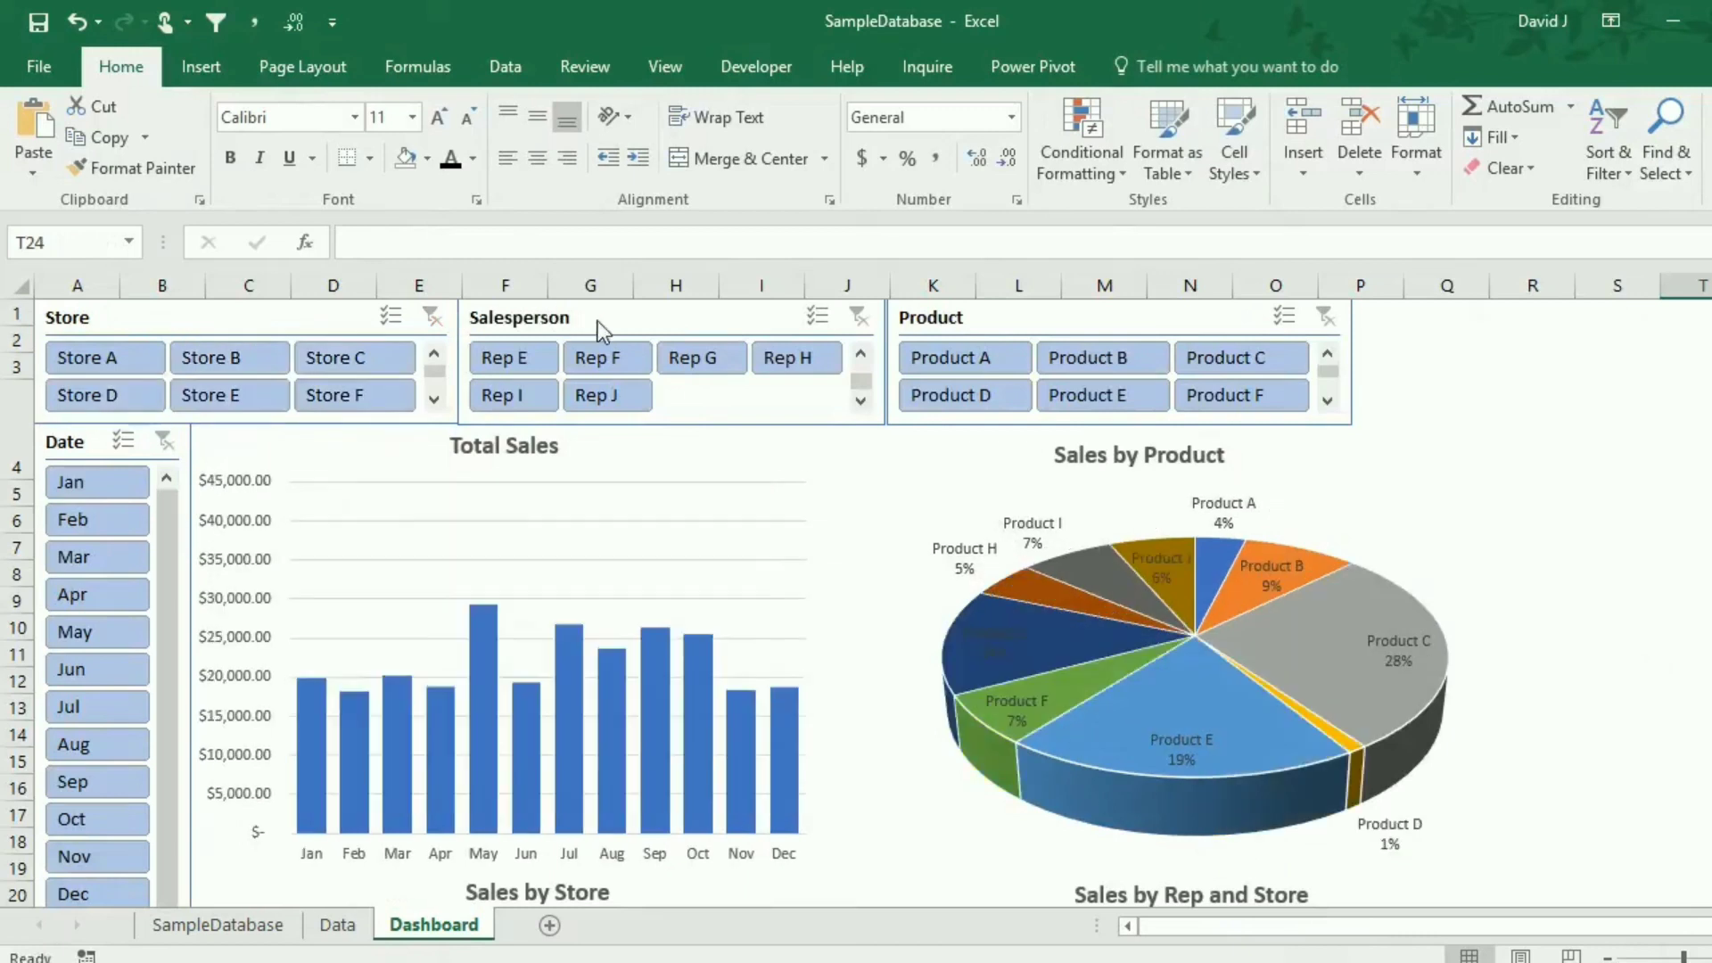
# Set the Salesperson slicer's report connections to include PivotTable10, PivotTable11 and PivotTable12 alongside PivotTable9.
pyautogui.click(617, 322)
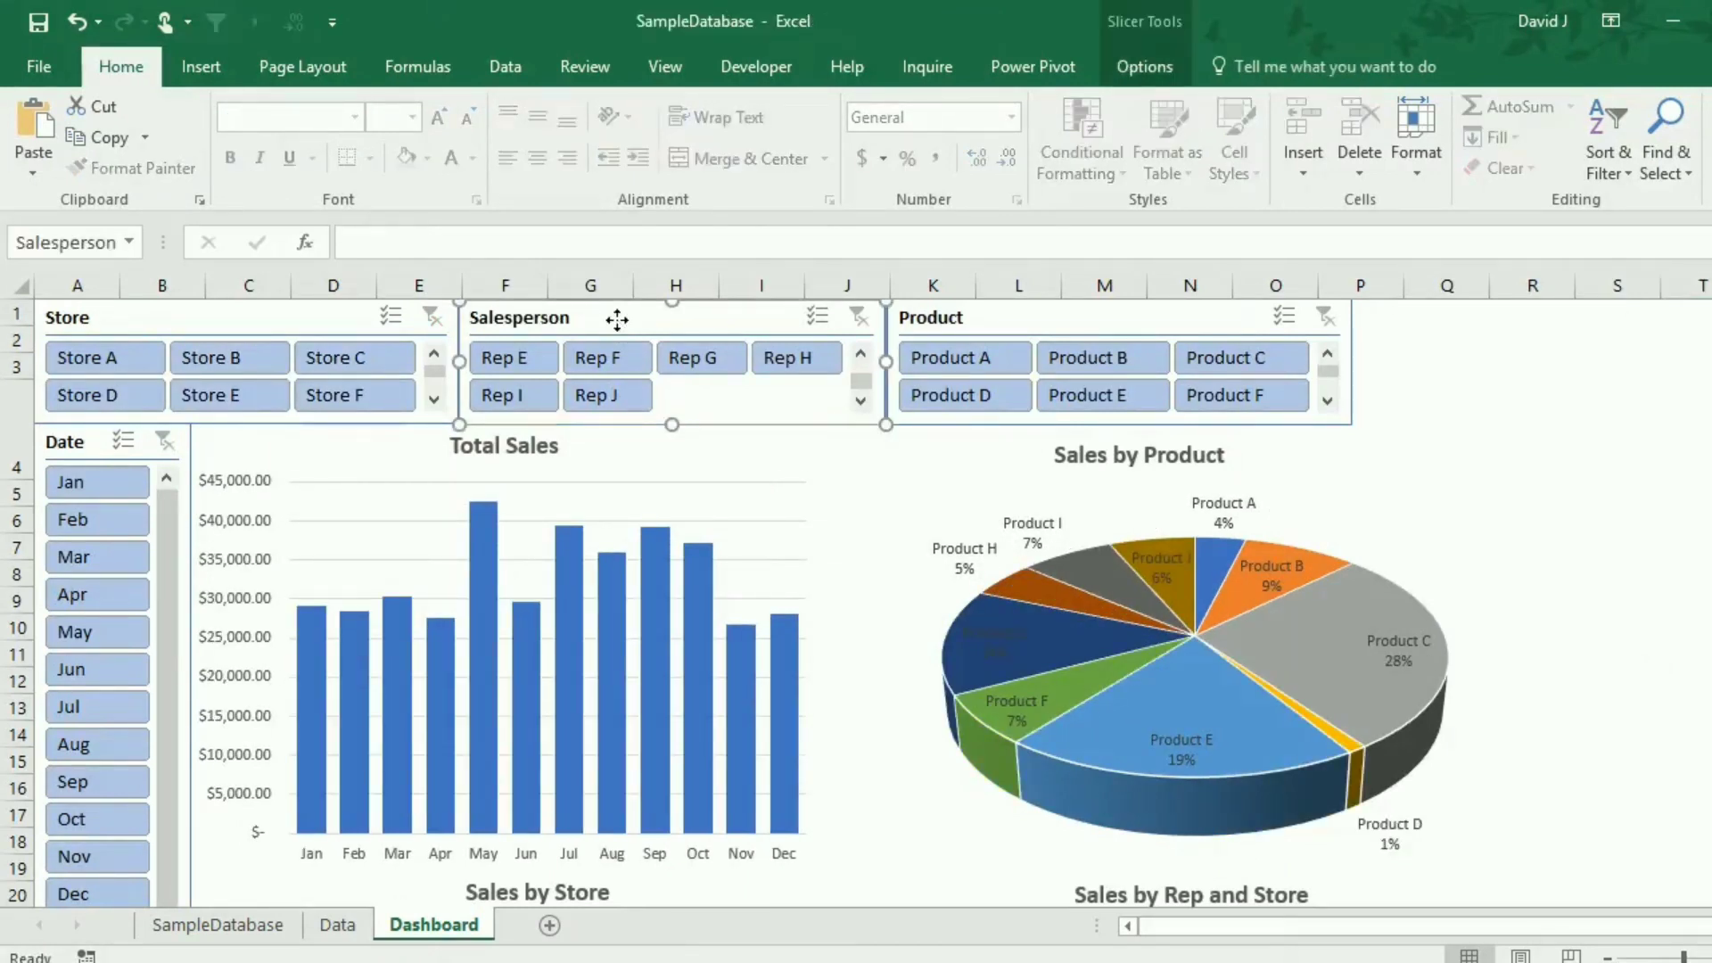
pyautogui.rightClick(617, 319)
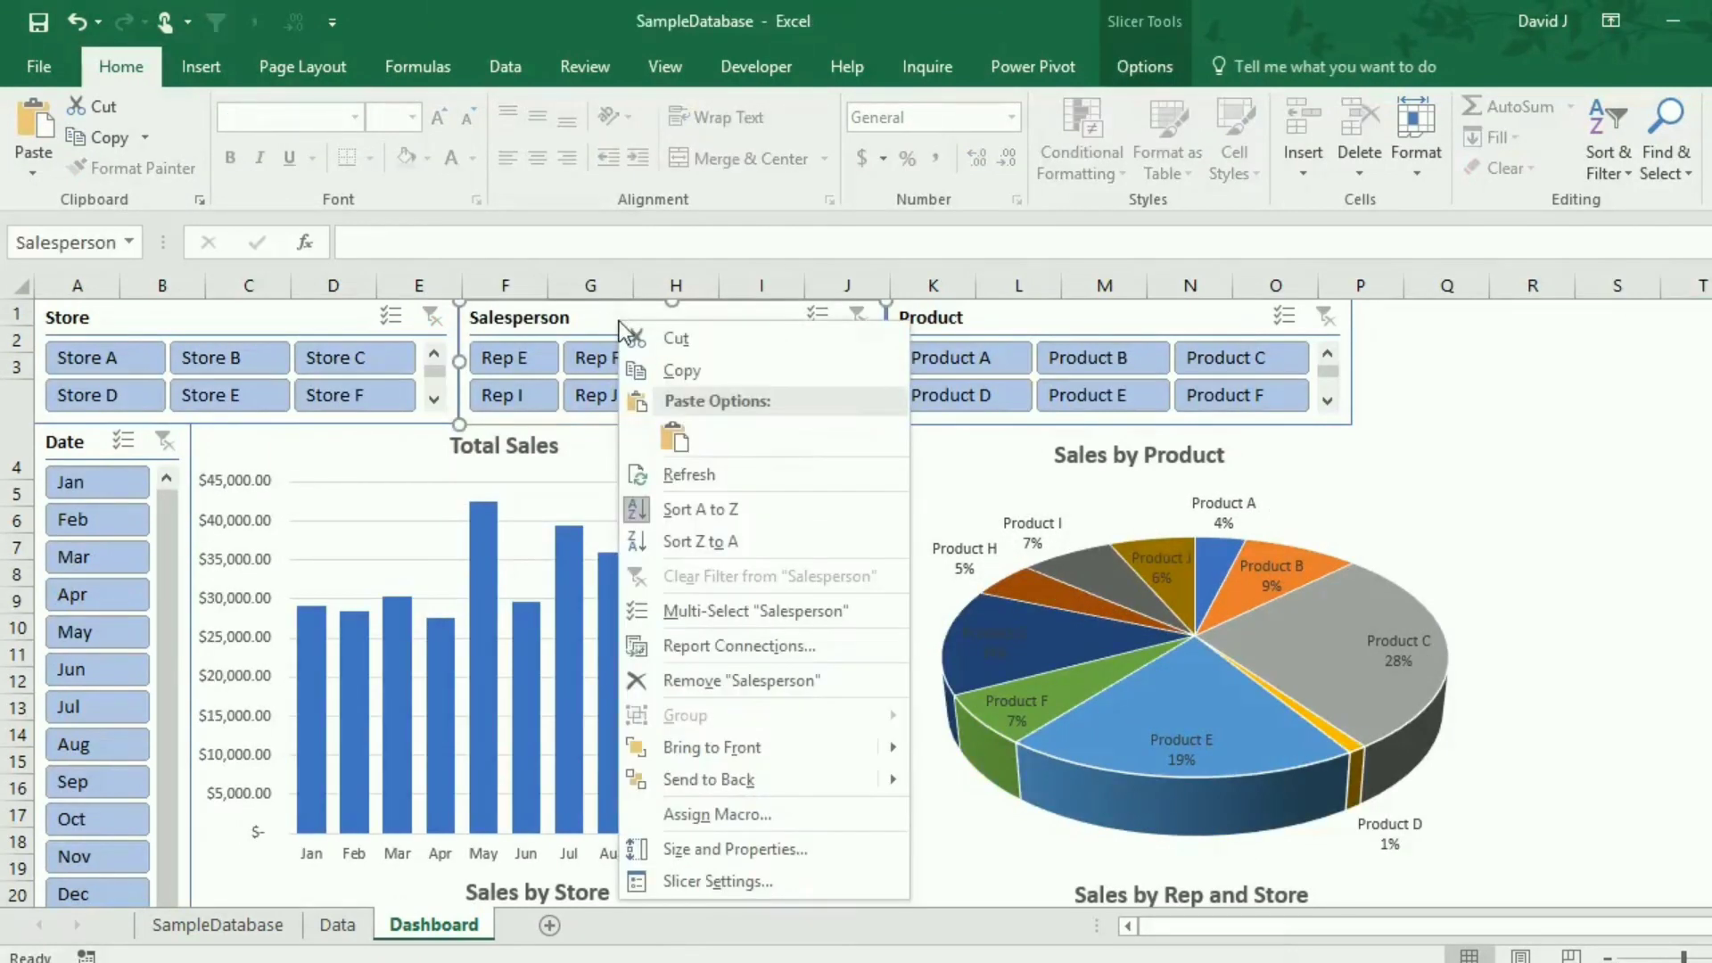
pyautogui.click(747, 644)
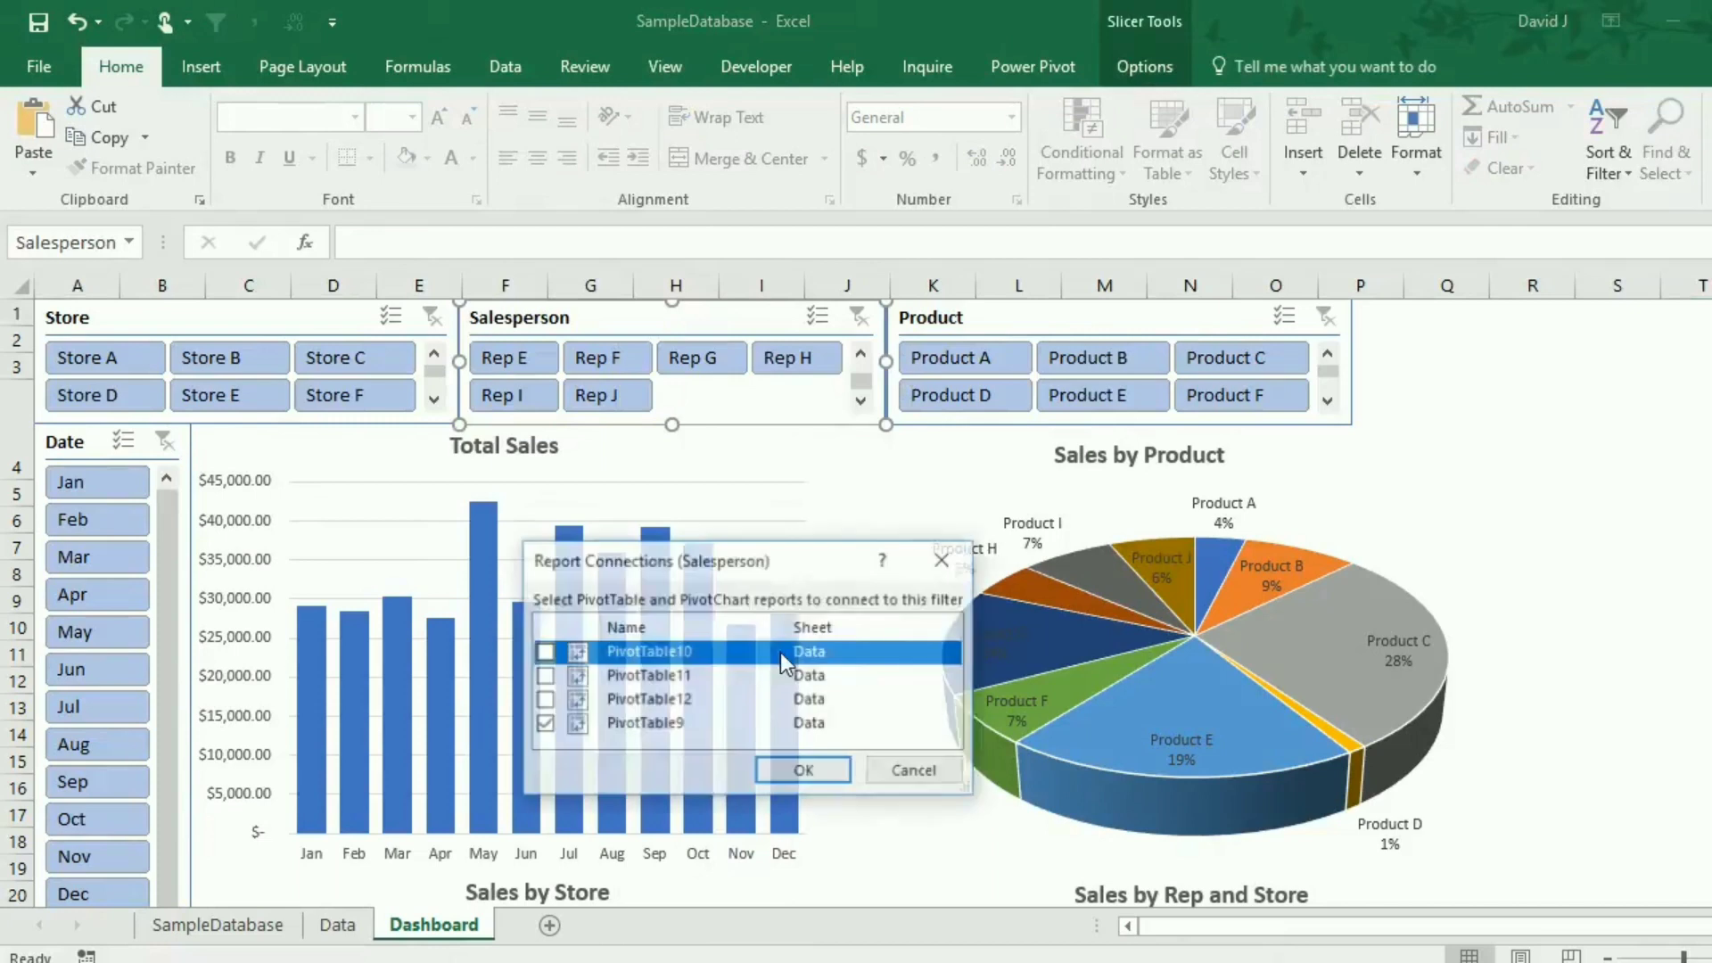
pyautogui.click(543, 676)
pyautogui.click(544, 700)
pyautogui.click(811, 788)
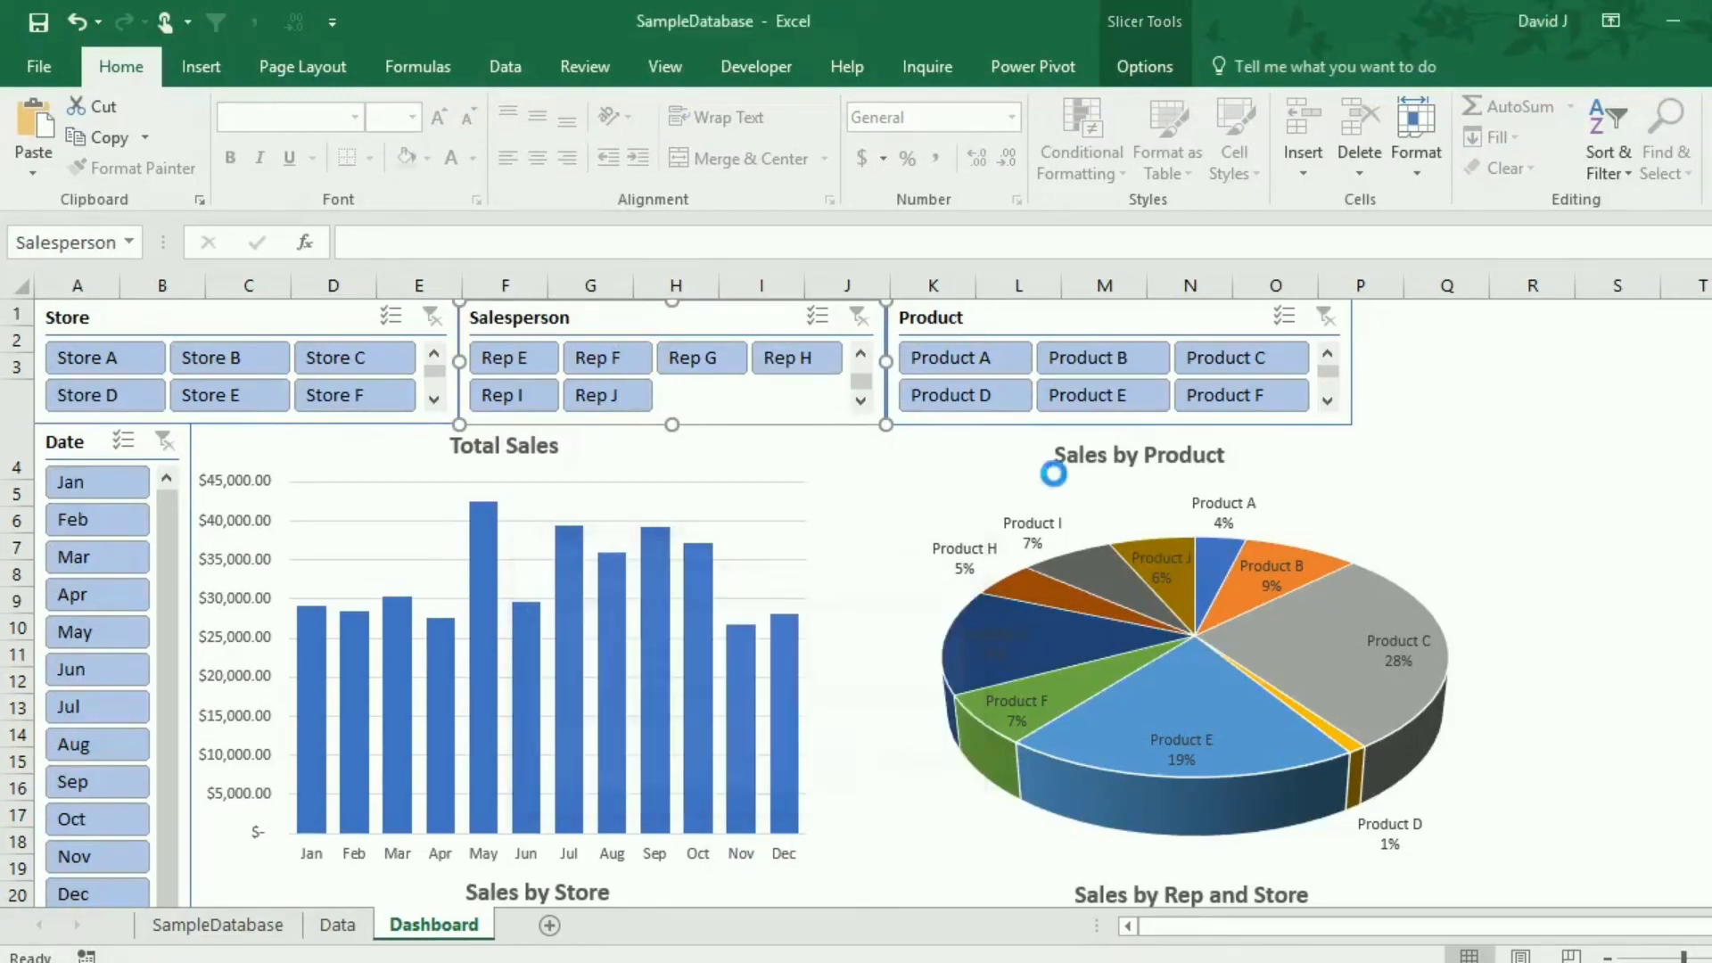
# Set the Product slicer's report connections to include PivotTable10, PivotTable11 and PivotTable12 alongside PivotTable9.
pyautogui.click(1042, 312)
pyautogui.rightClick(1042, 312)
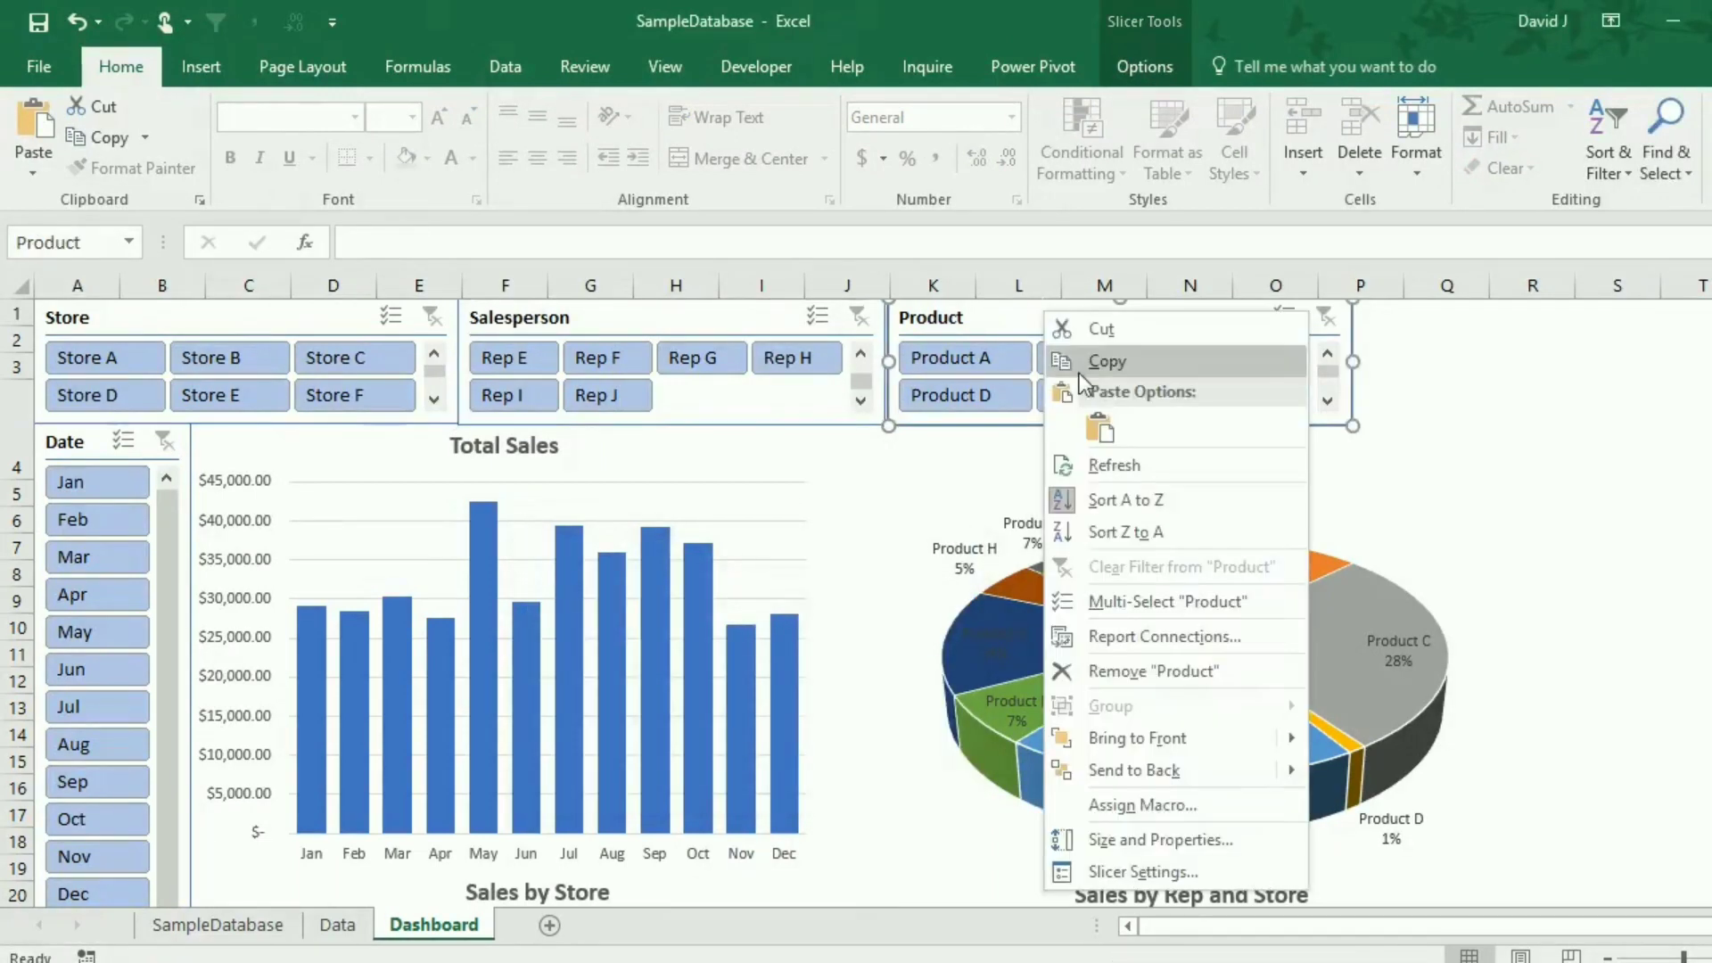
pyautogui.click(1165, 637)
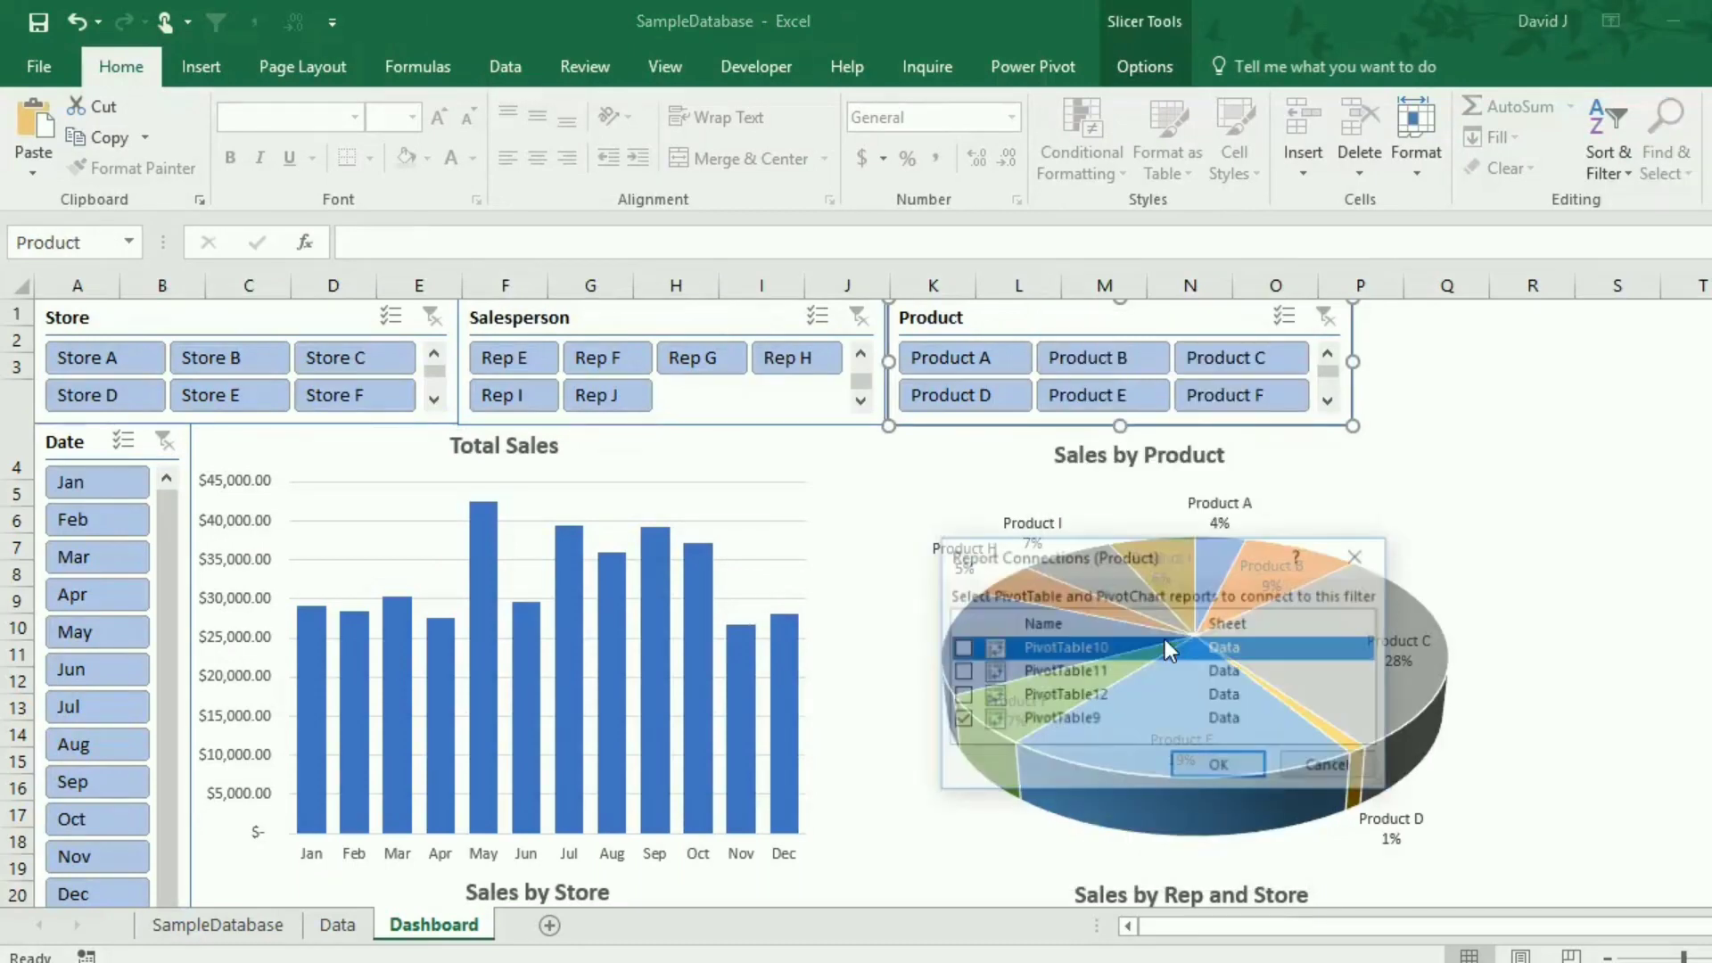
pyautogui.click(960, 675)
pyautogui.click(959, 672)
pyautogui.click(959, 696)
pyautogui.click(1220, 768)
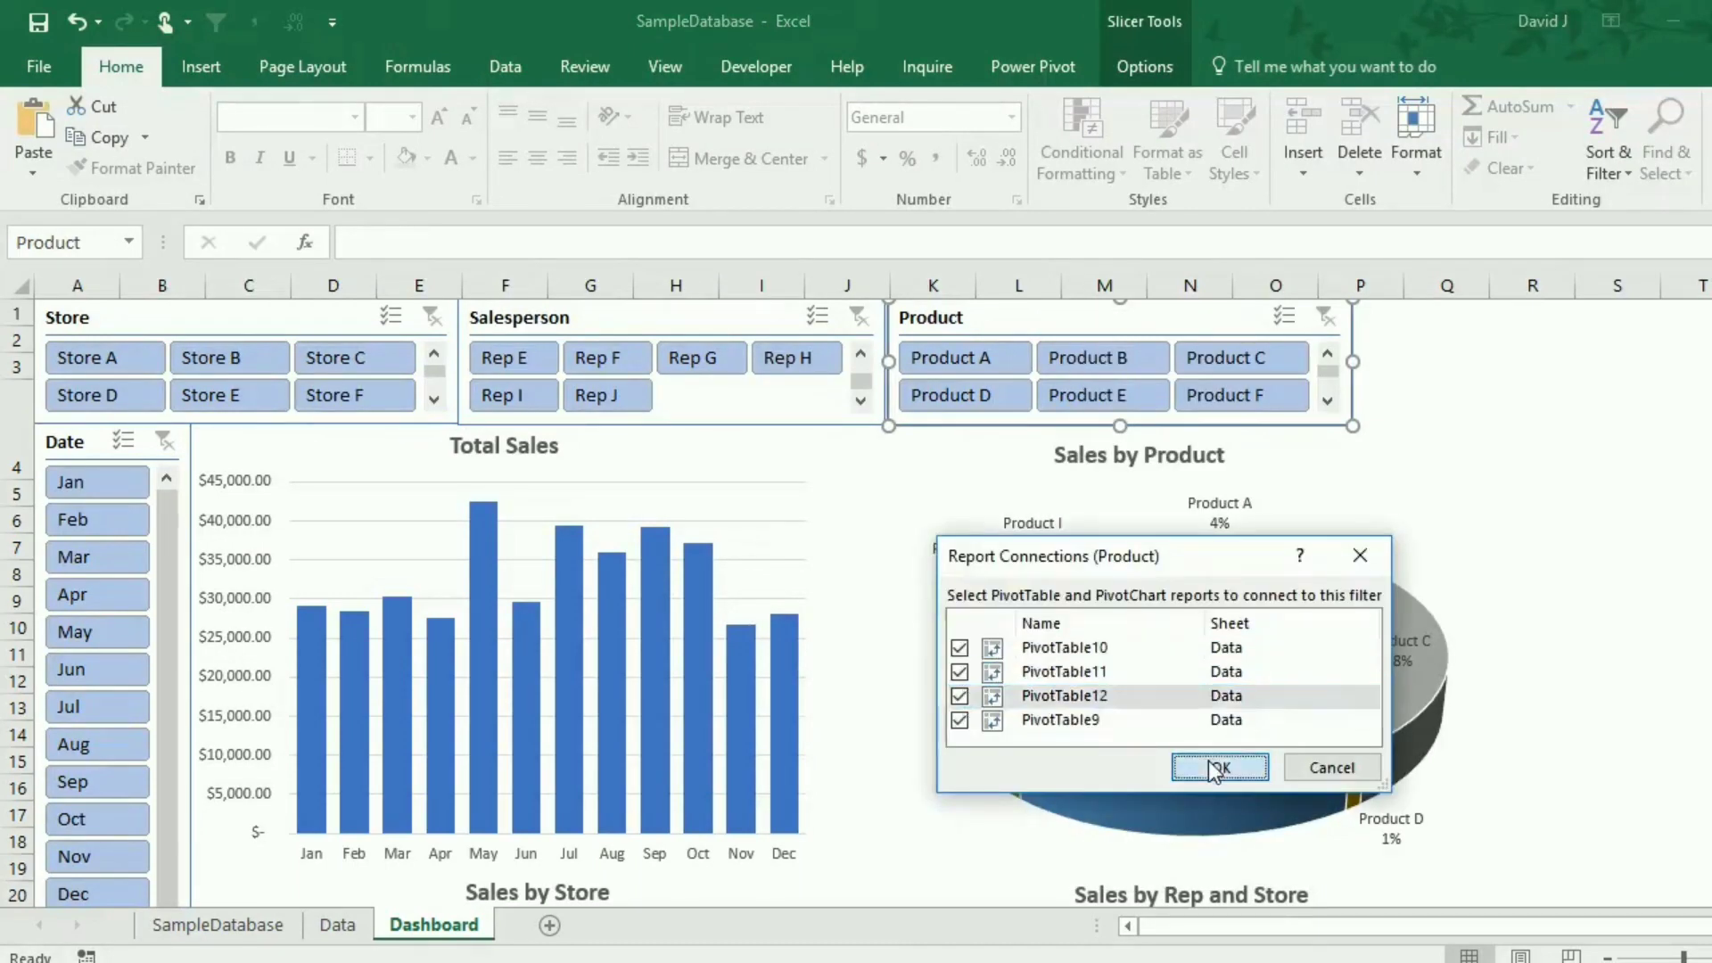
# Connect the Date slicer to PivotTable9, PivotTable10, PivotTable11 and PivotTable12 through its report connections.
pyautogui.click(60, 455)
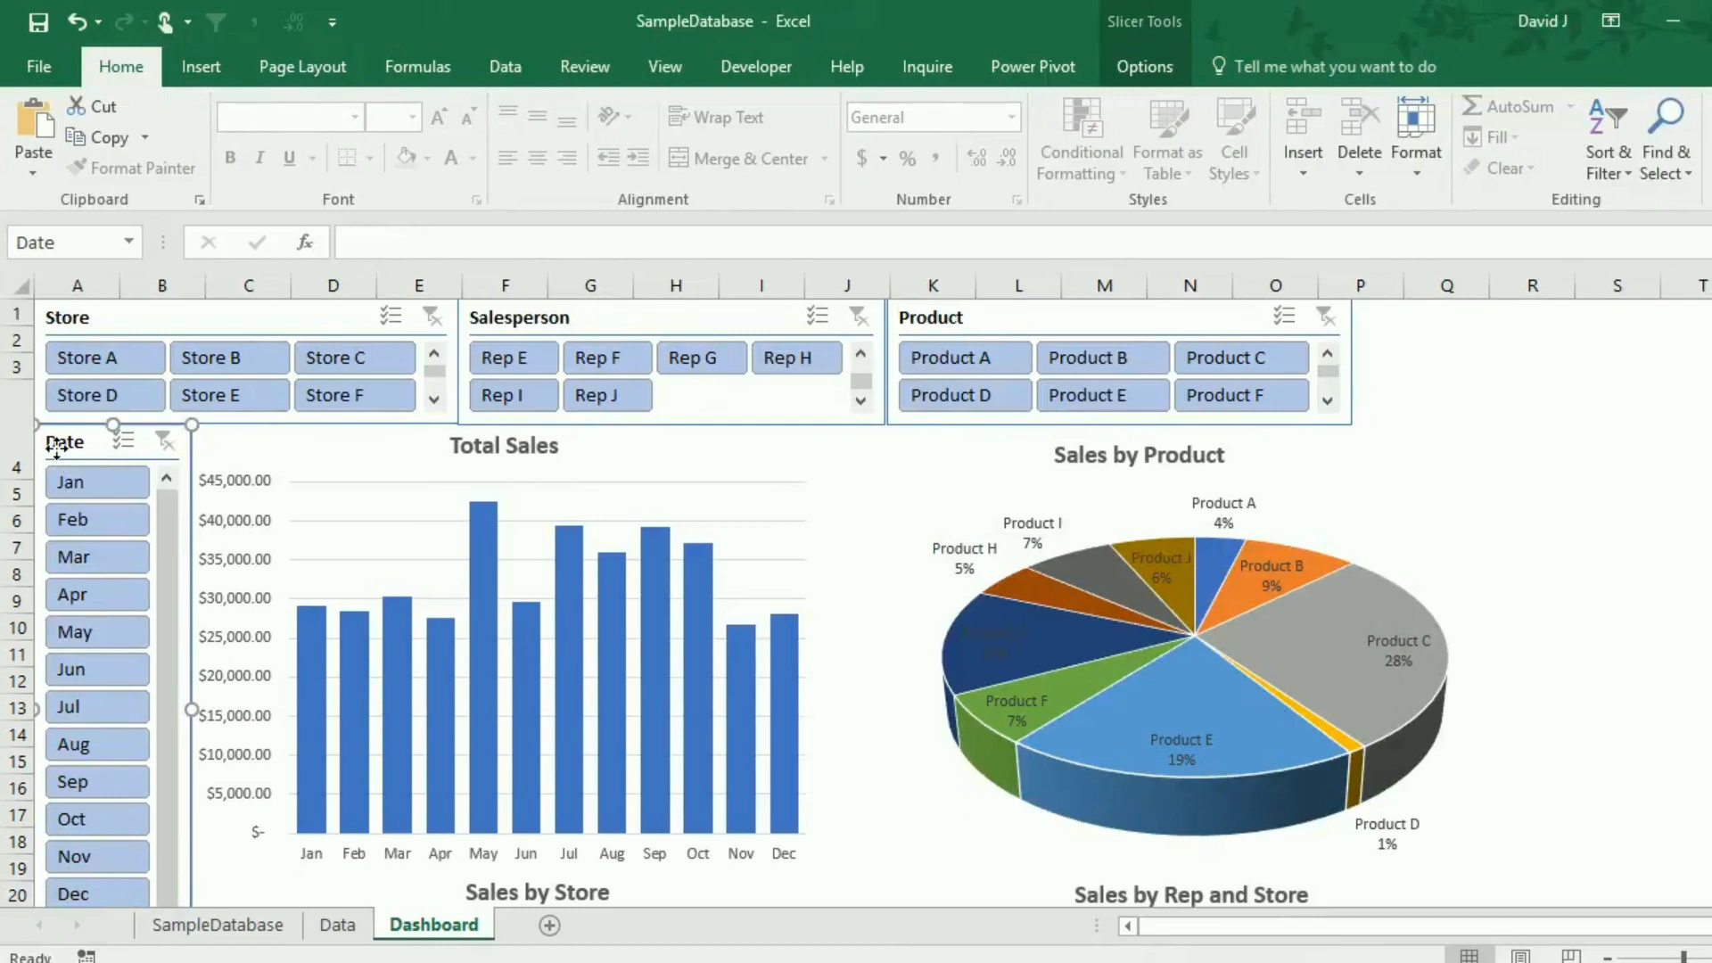
pyautogui.rightClick(55, 446)
pyautogui.press('Escape')
pyautogui.click(32, 730)
pyautogui.click(33, 755)
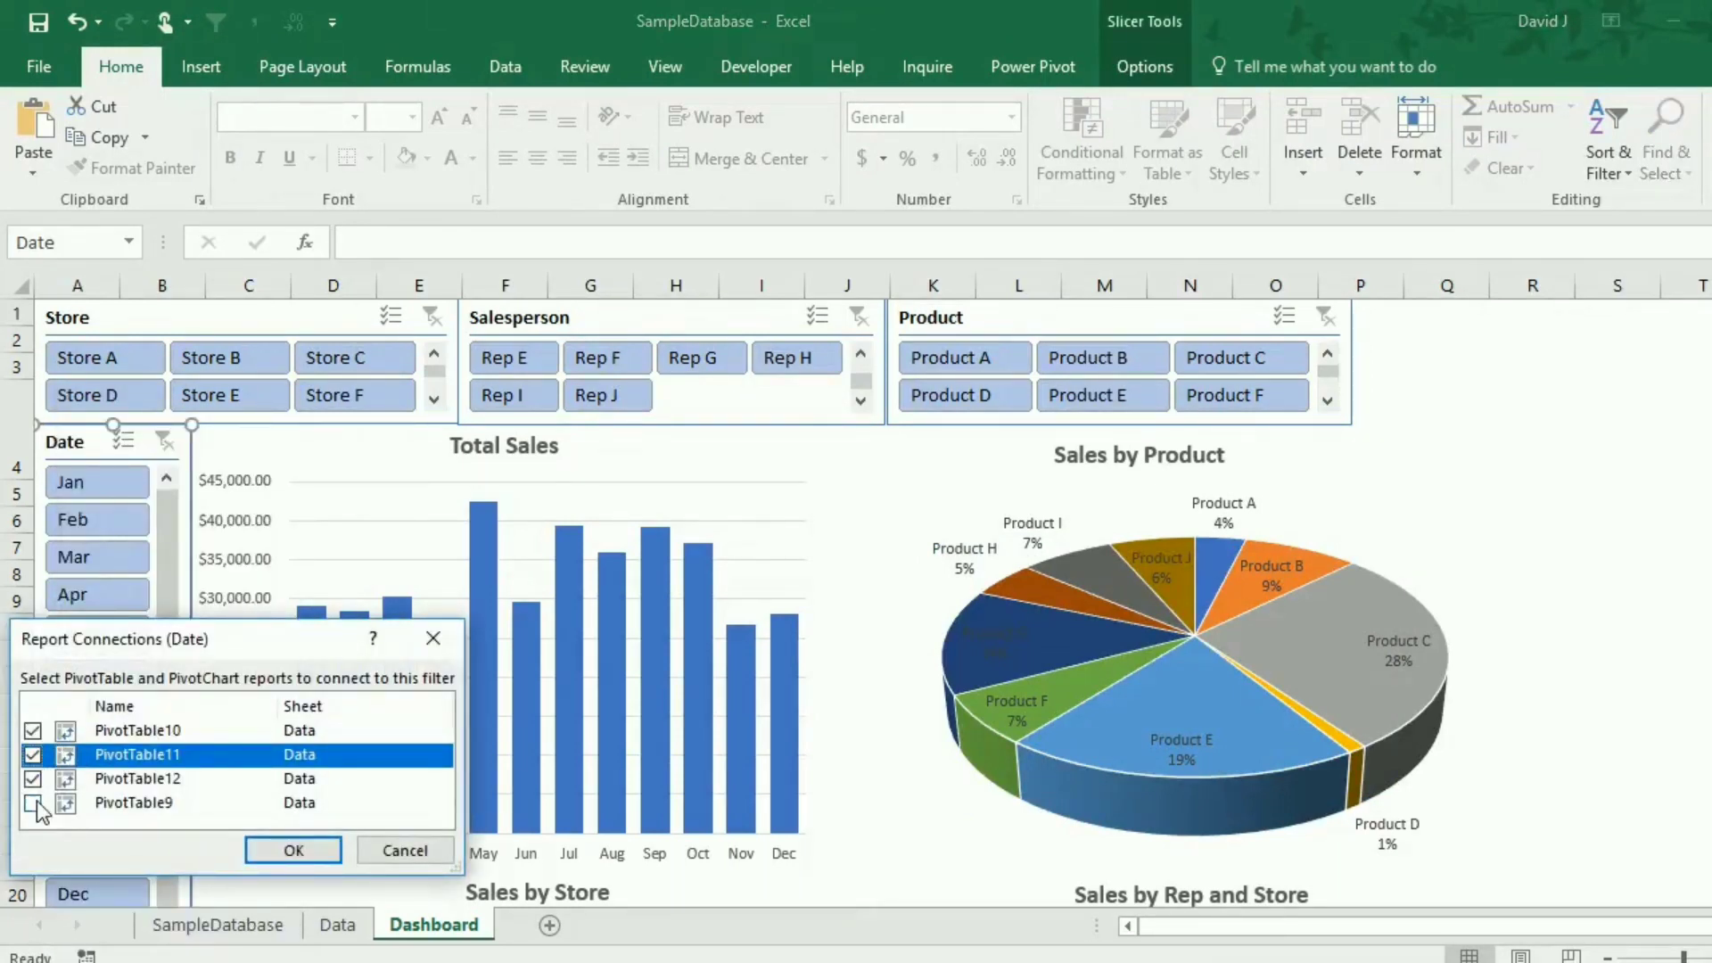
pyautogui.click(32, 803)
pyautogui.click(293, 850)
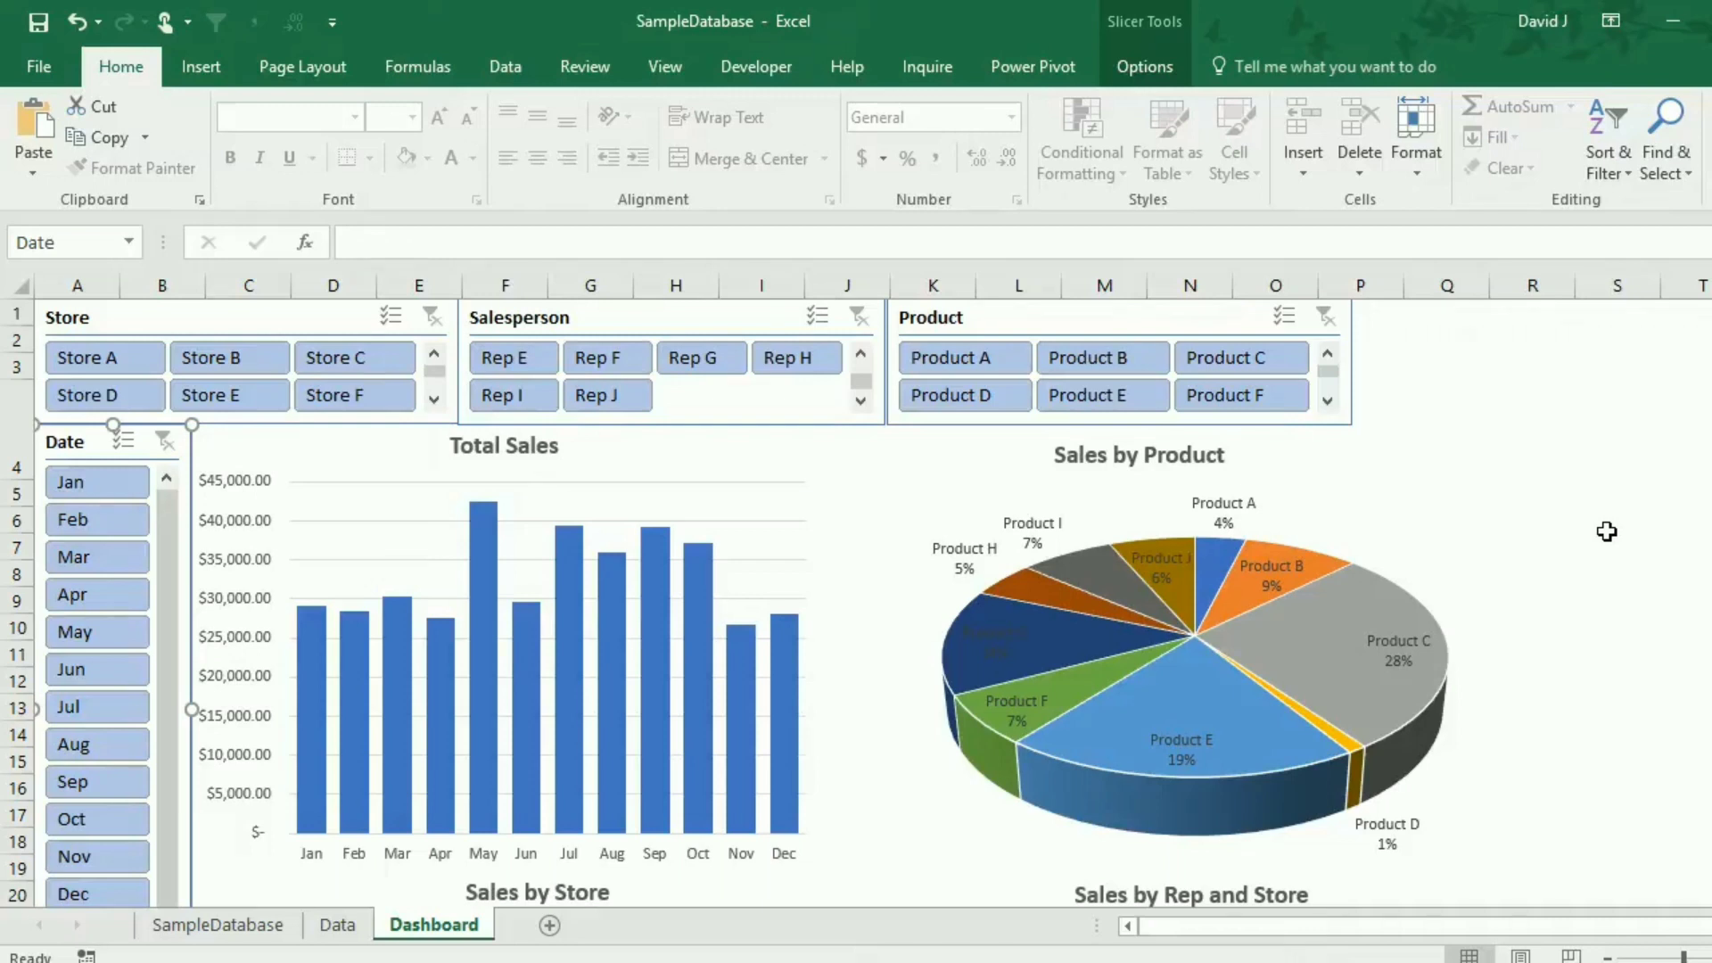
# Filter the dashboard to Store A, Store B and Store C together with the Store slicer and review all four charts.
pyautogui.click(238, 361)
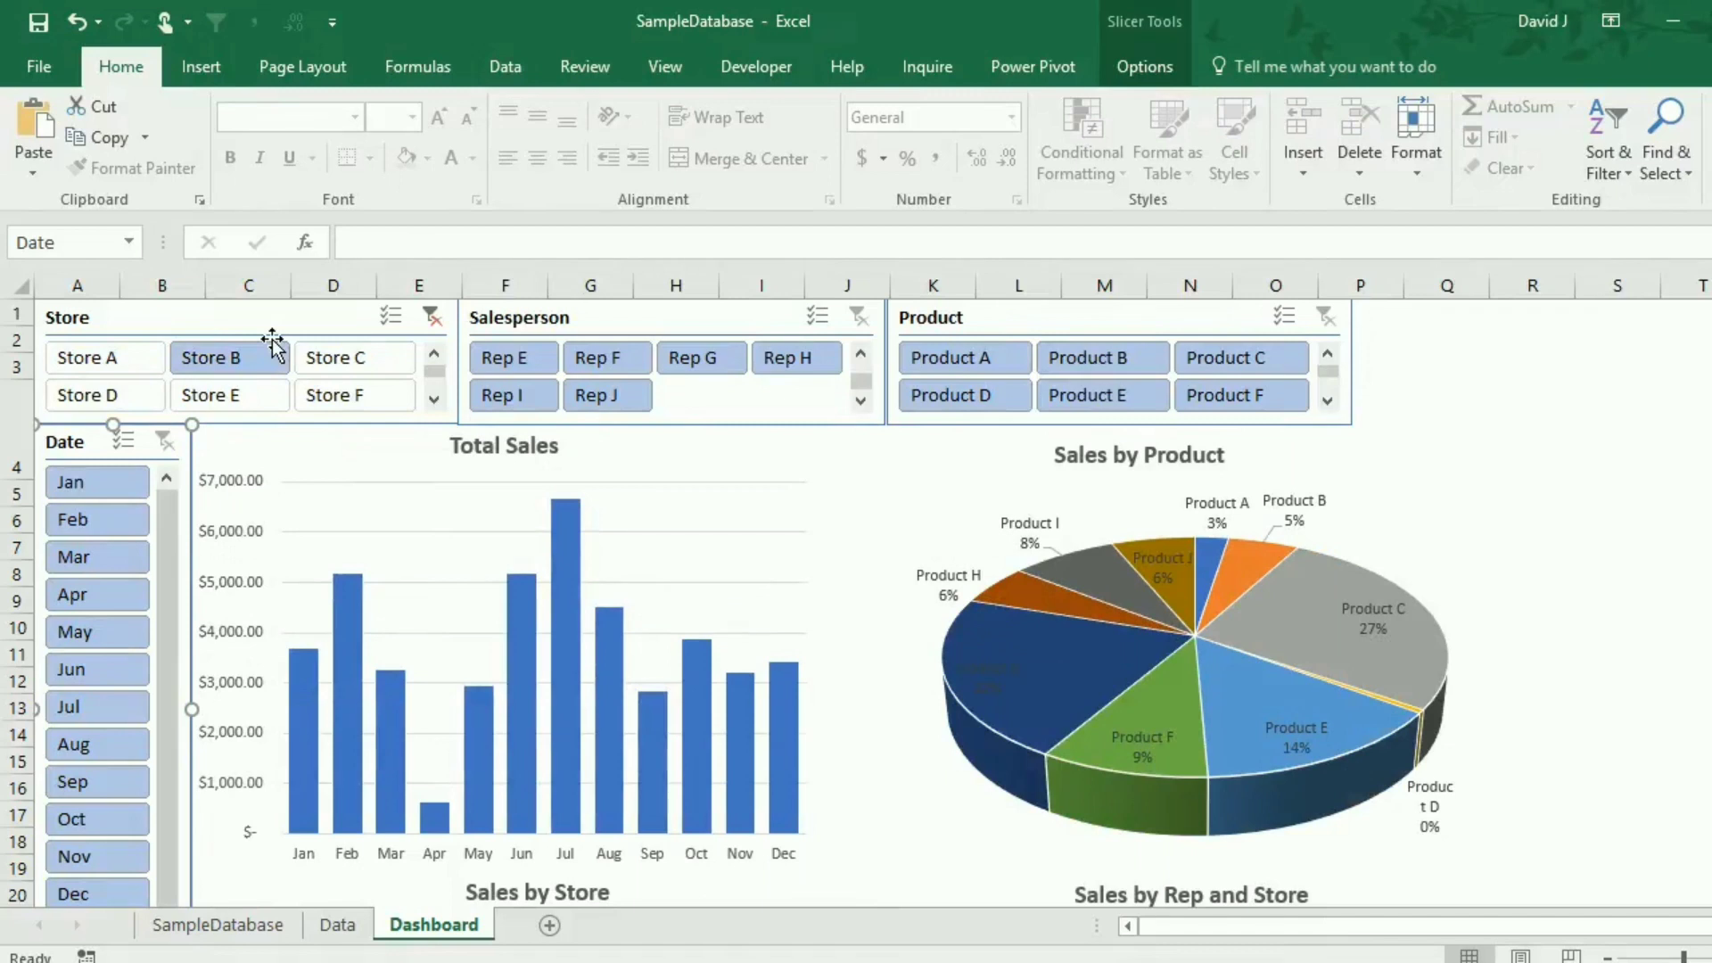
pyautogui.click(99, 349)
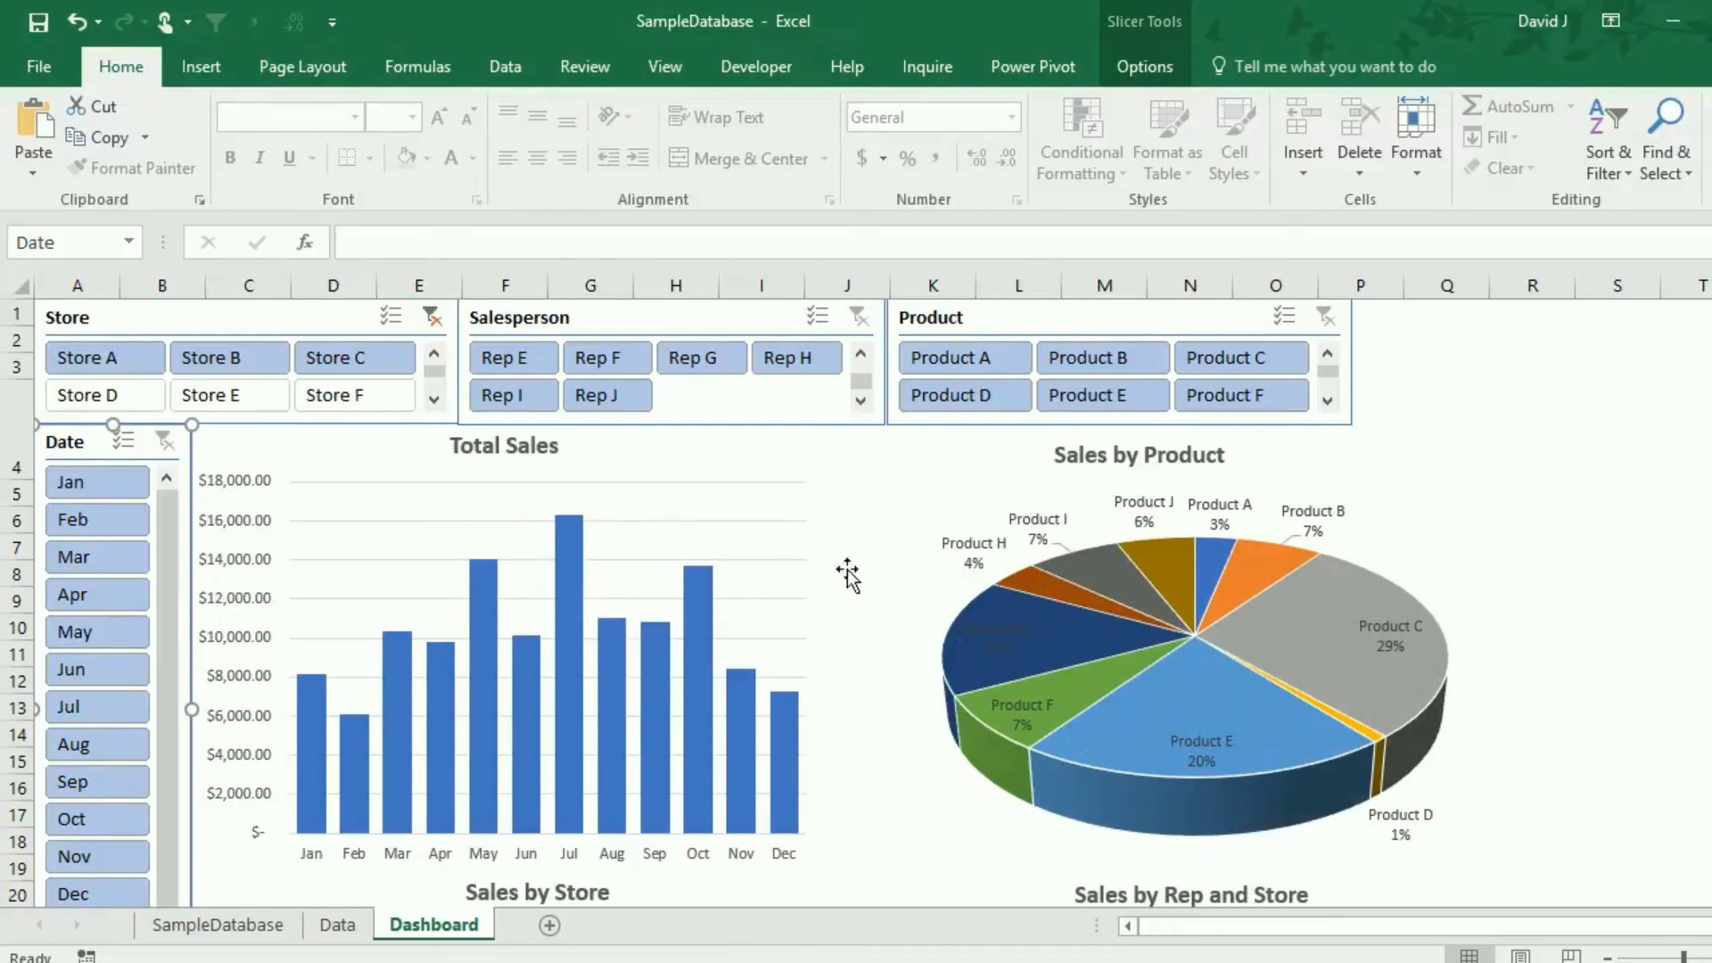
pyautogui.scroll(-1, 1095, 595)
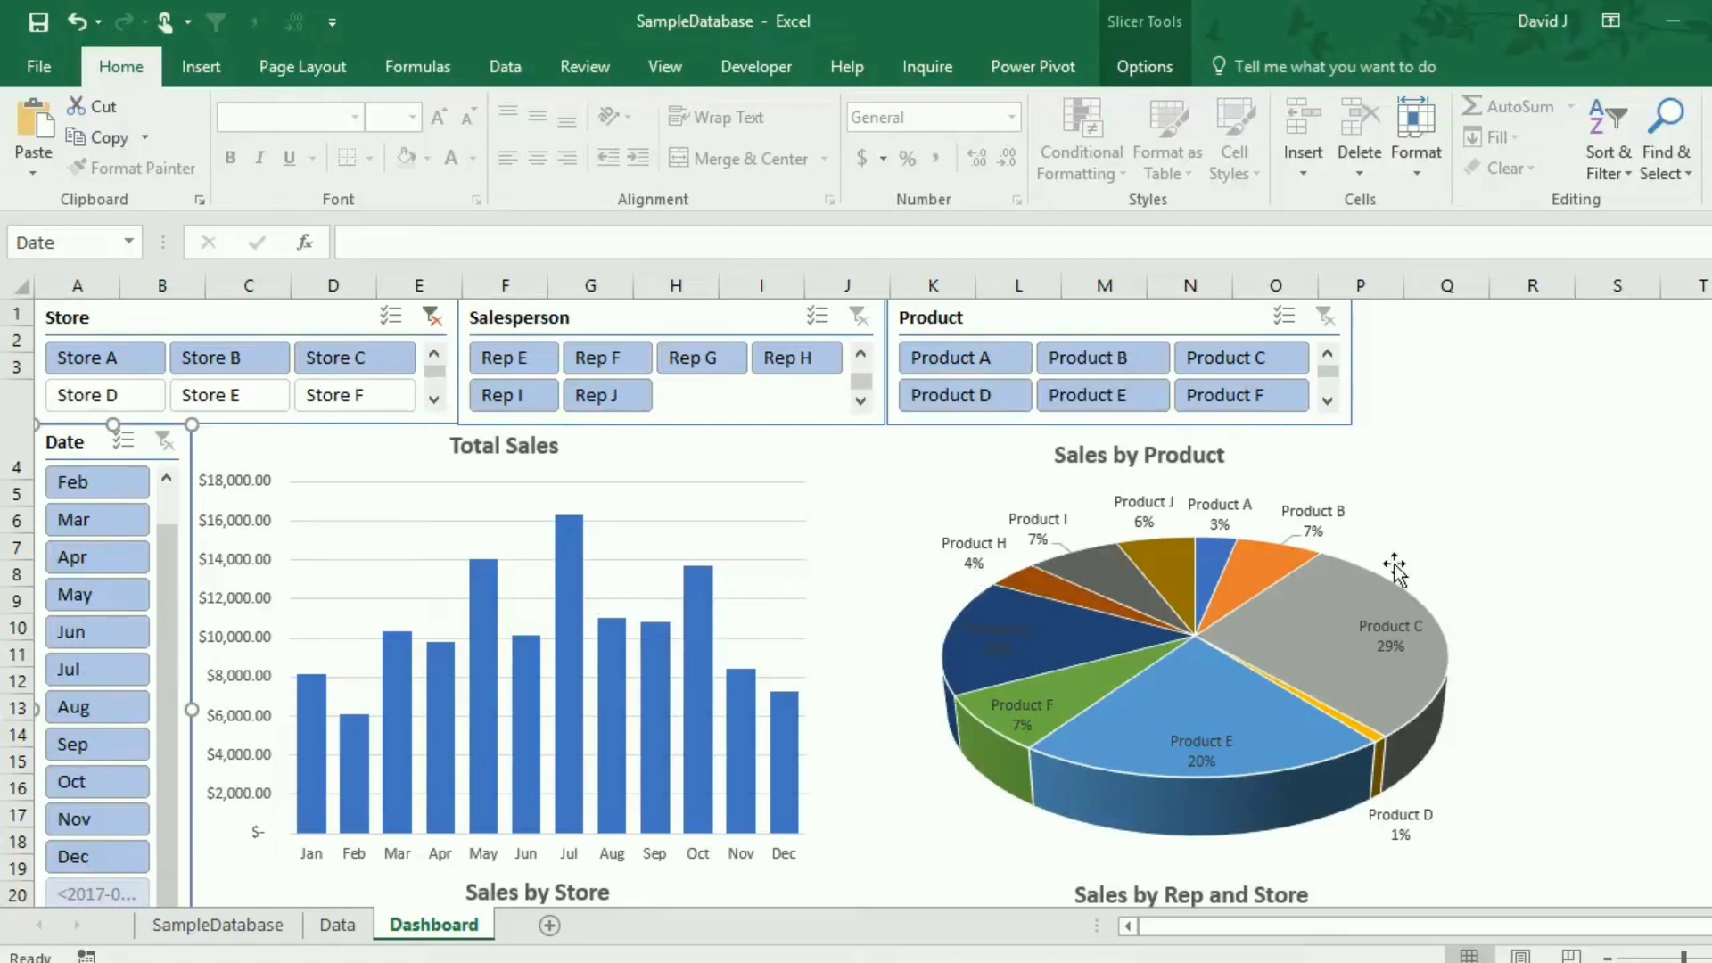
pyautogui.click(1639, 597)
pyautogui.scroll(-4, 1697, 614)
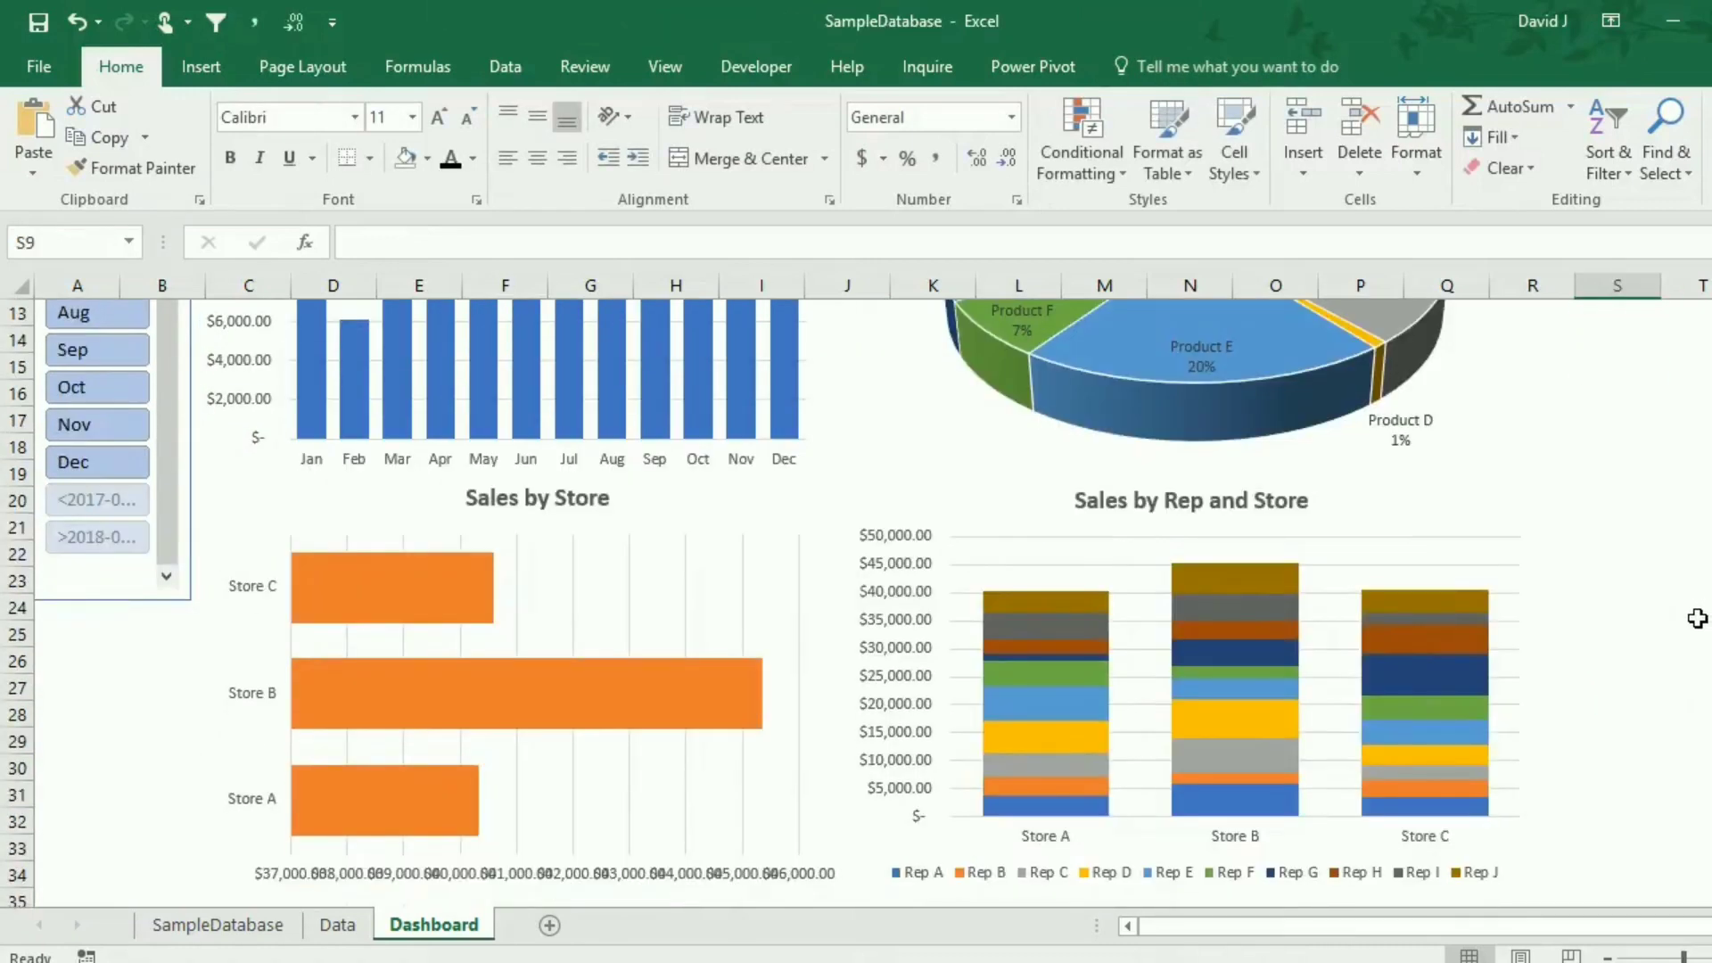
pyautogui.scroll(-1, 1697, 618)
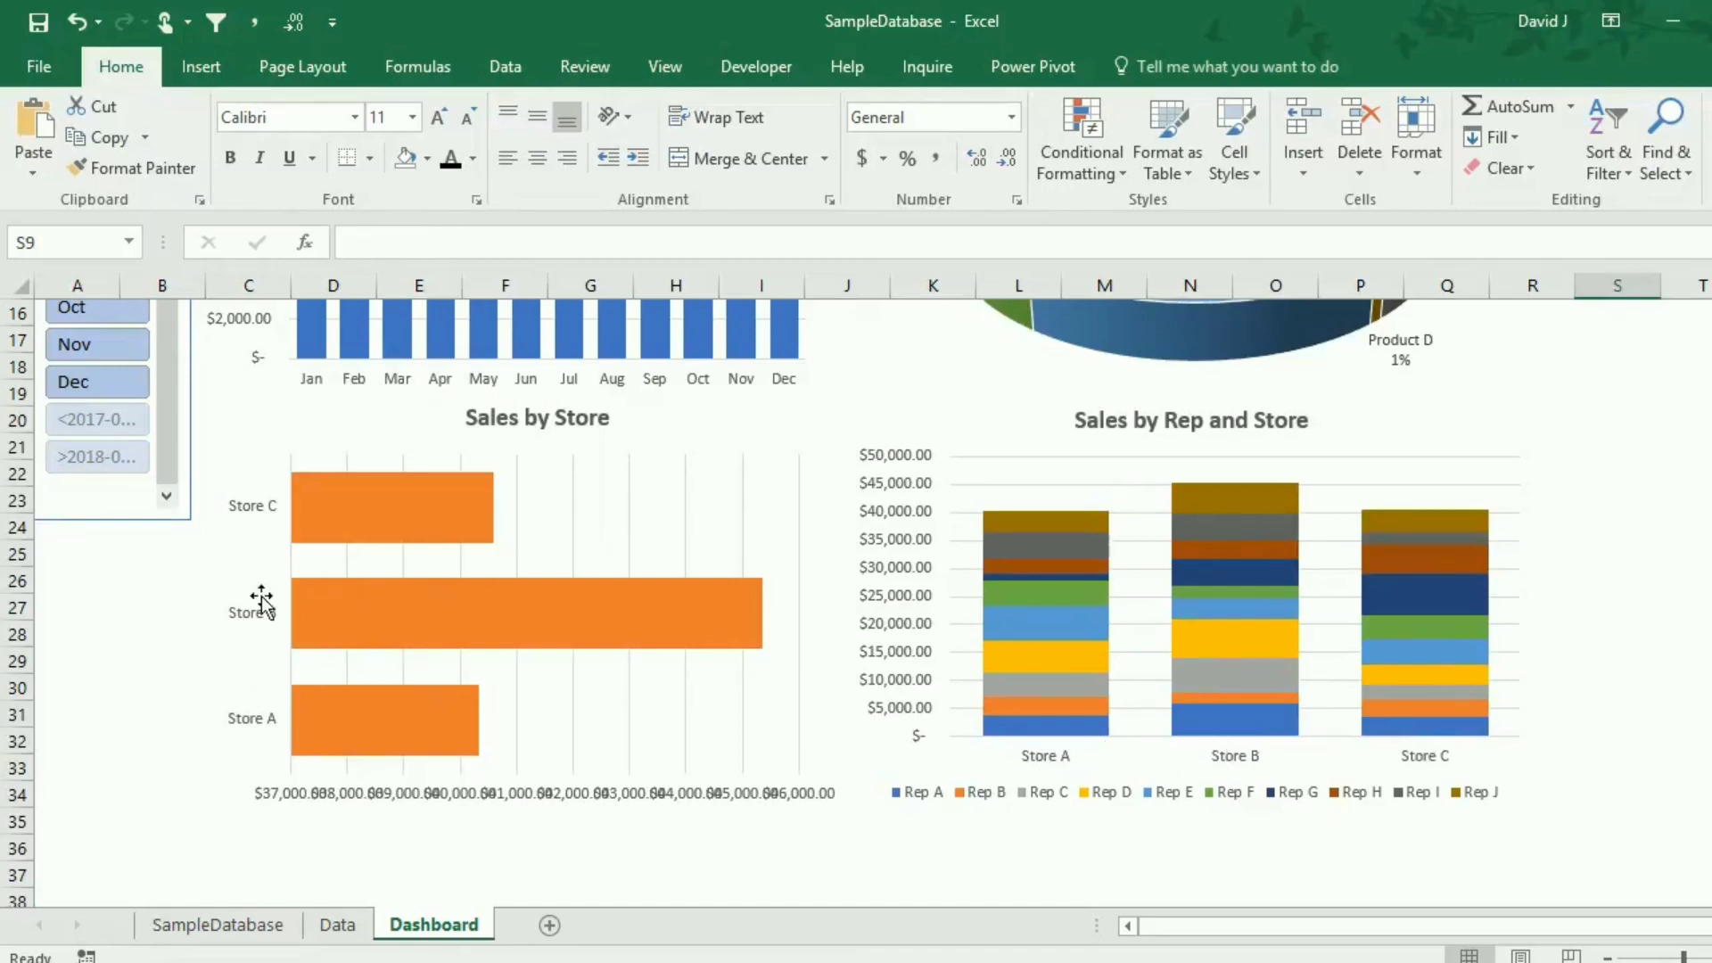
pyautogui.scroll(5, 292, 496)
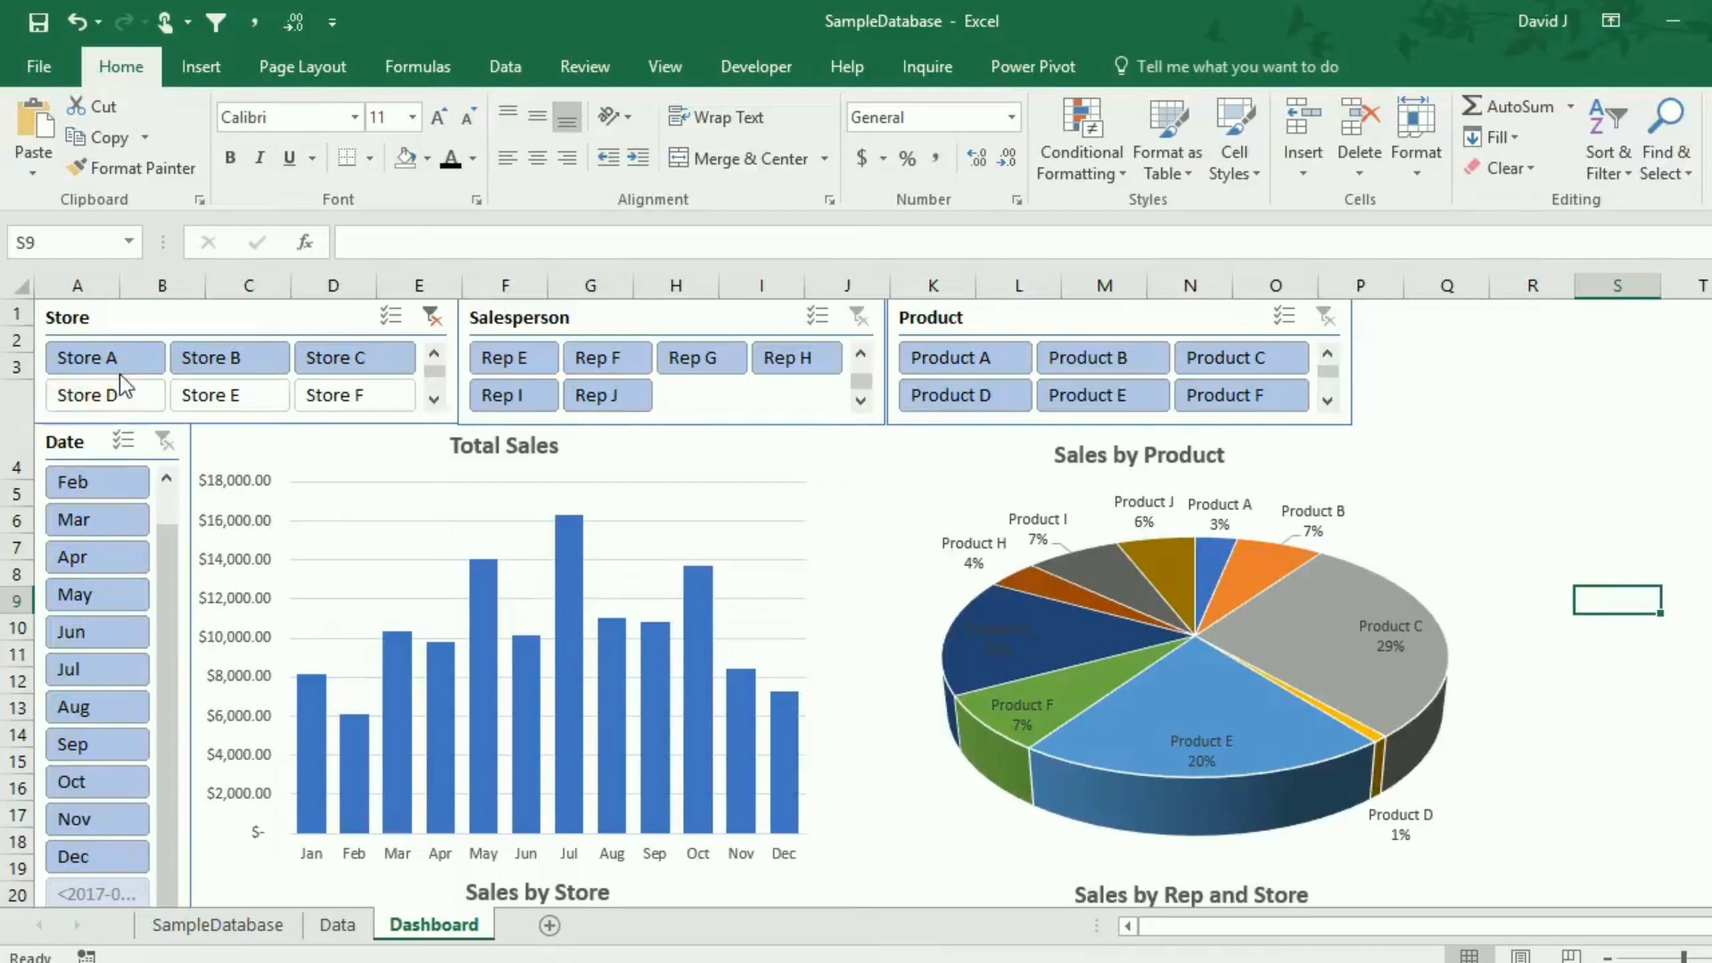
# Narrow the filtered dashboard to Rep A with the Salesperson slicer and review all four charts.
pyautogui.click(860, 353)
pyautogui.click(528, 360)
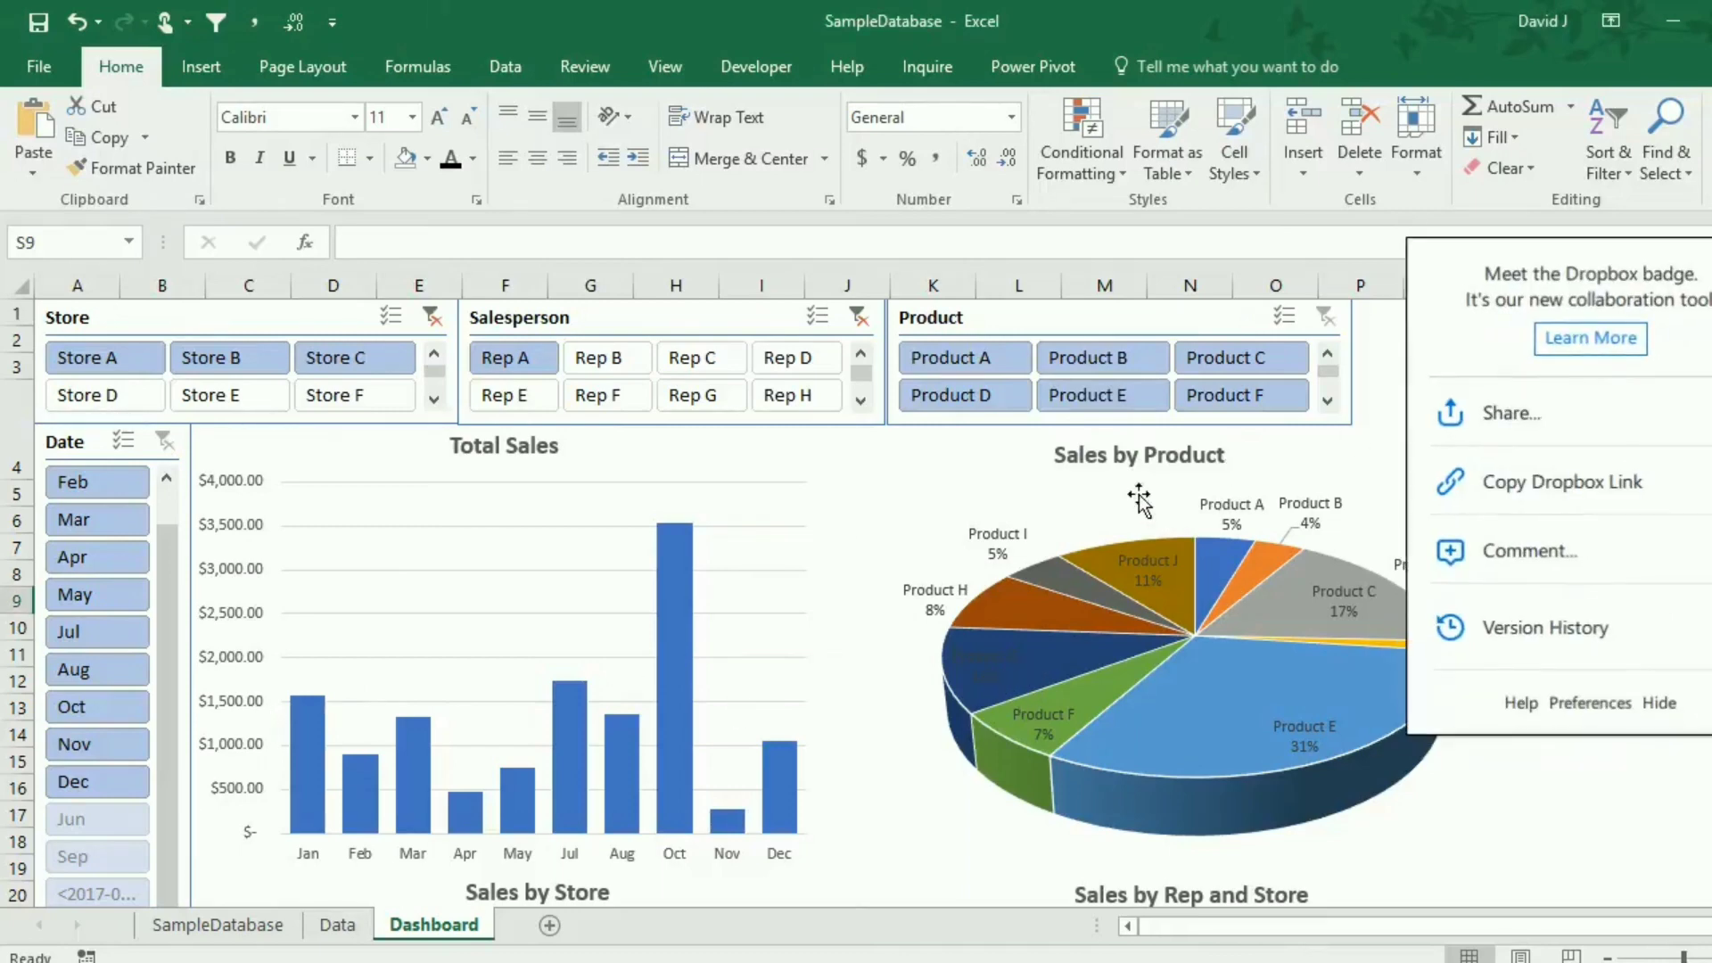
pyautogui.scroll(-4, 1186, 522)
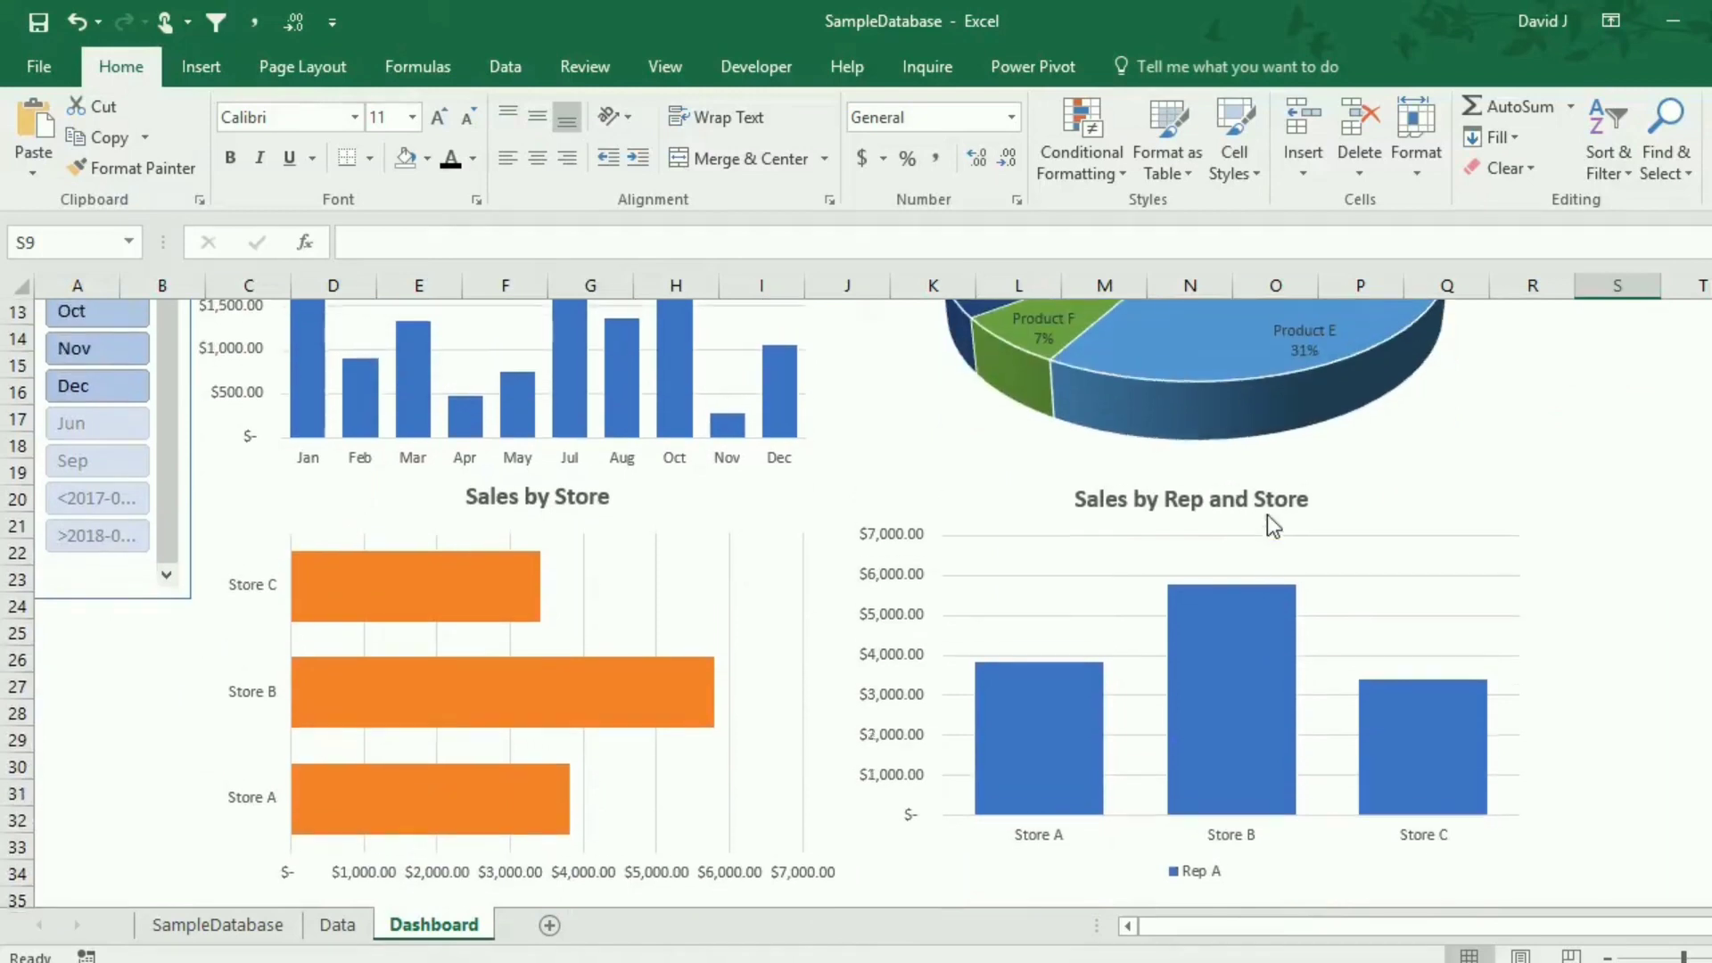
pyautogui.scroll(4, 1266, 516)
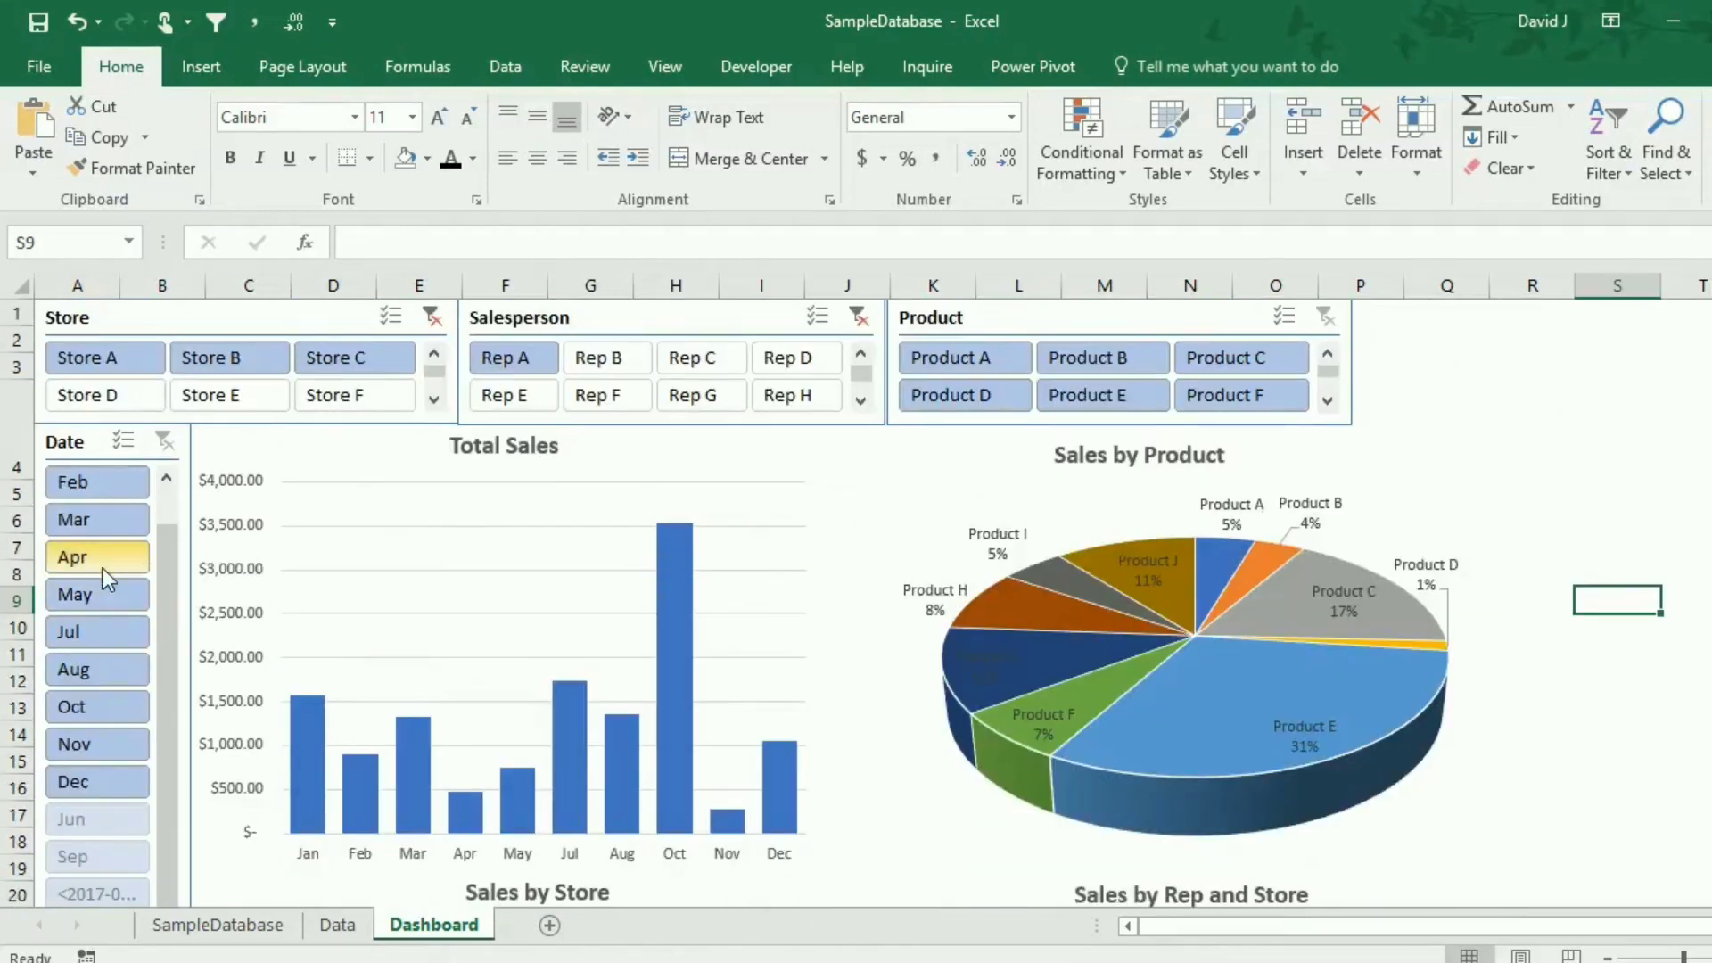
pyautogui.keyDown('ctrl'); pyautogui.click(96, 592); pyautogui.keyUp('ctrl')
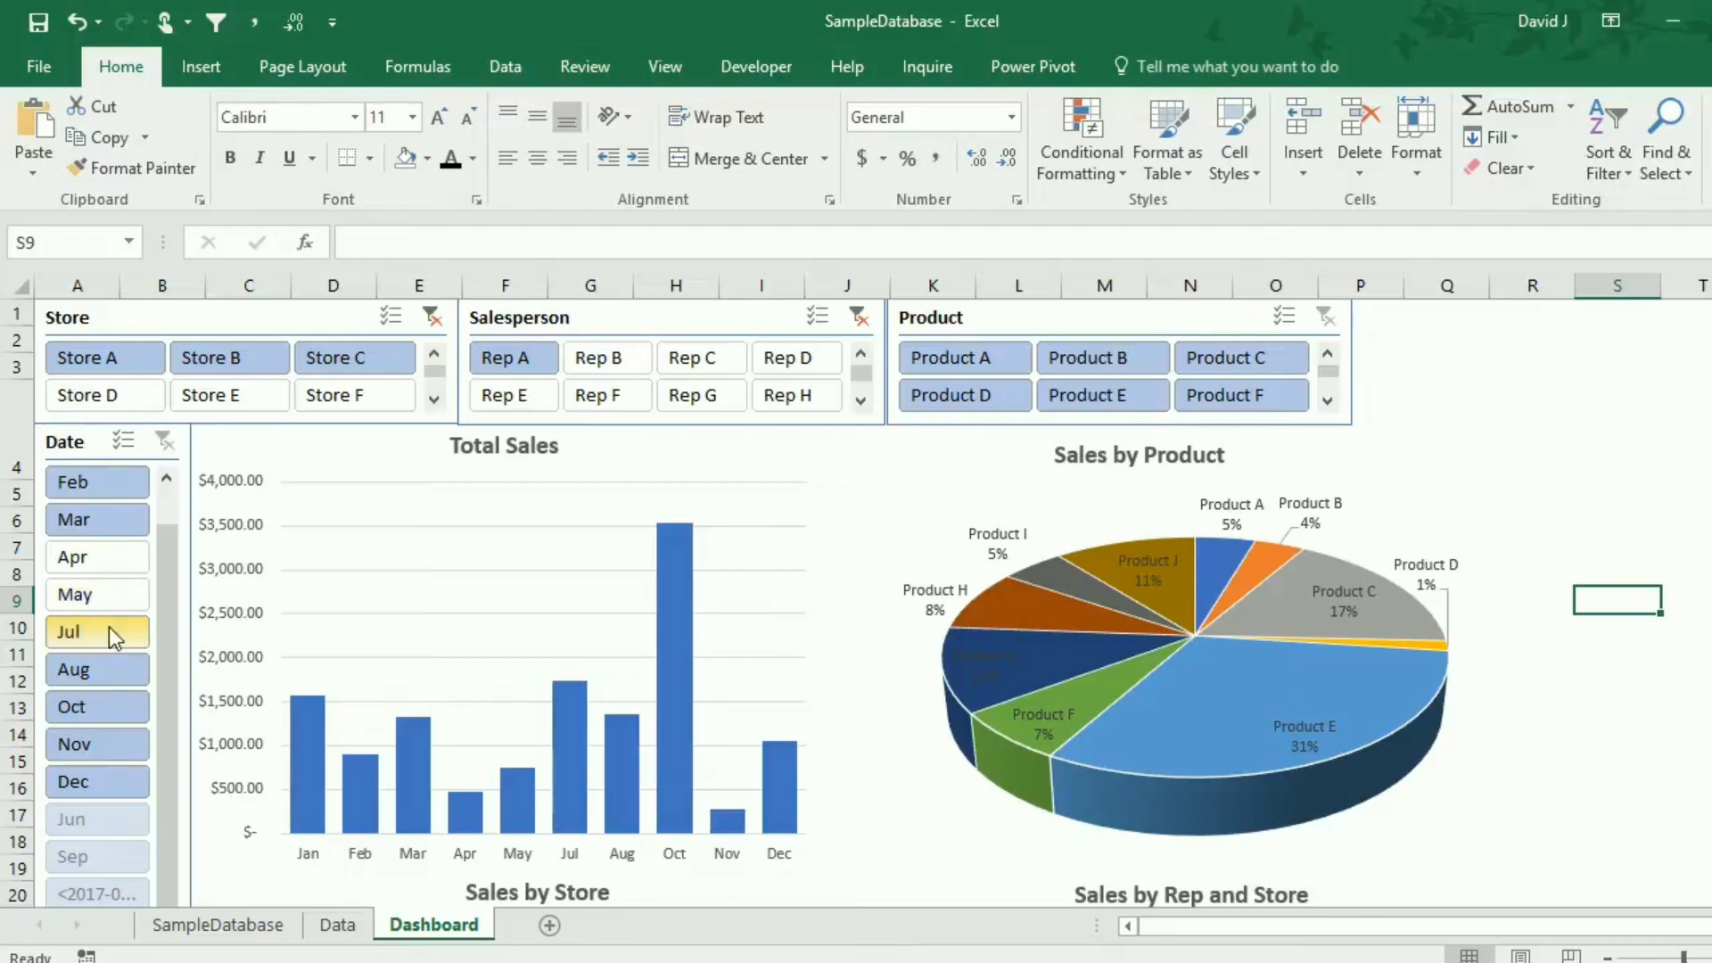
pyautogui.keyDown('ctrl'); pyautogui.click(105, 630); pyautogui.keyUp('ctrl')
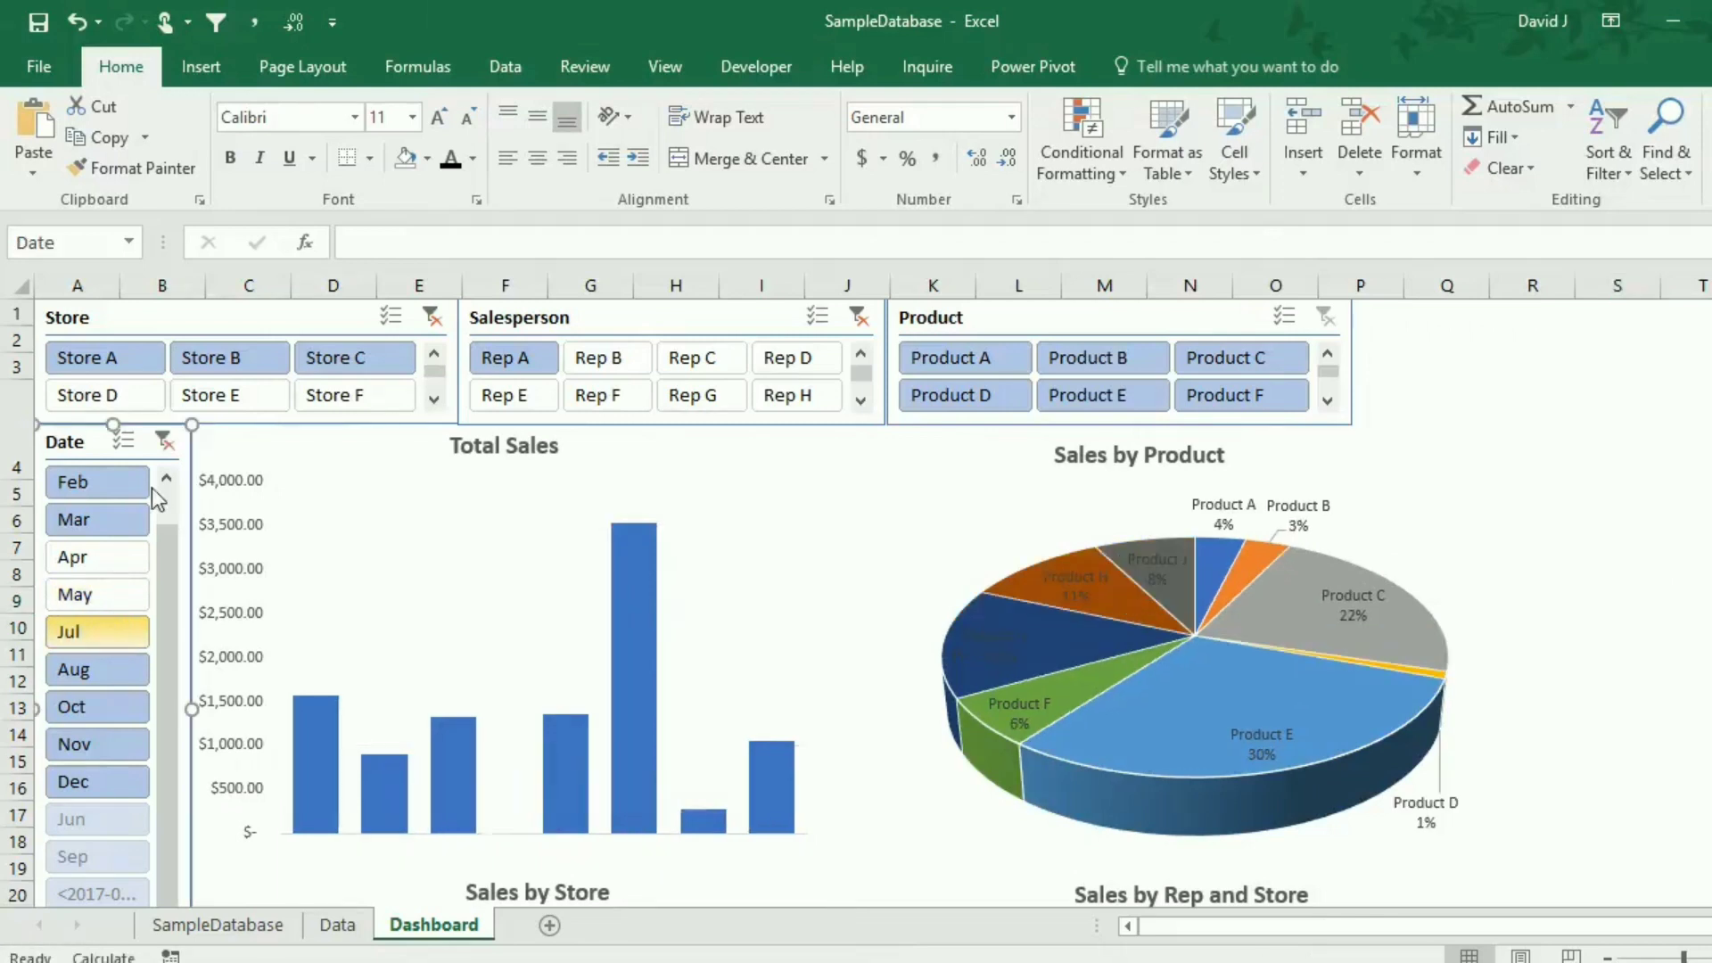
pyautogui.click(162, 442)
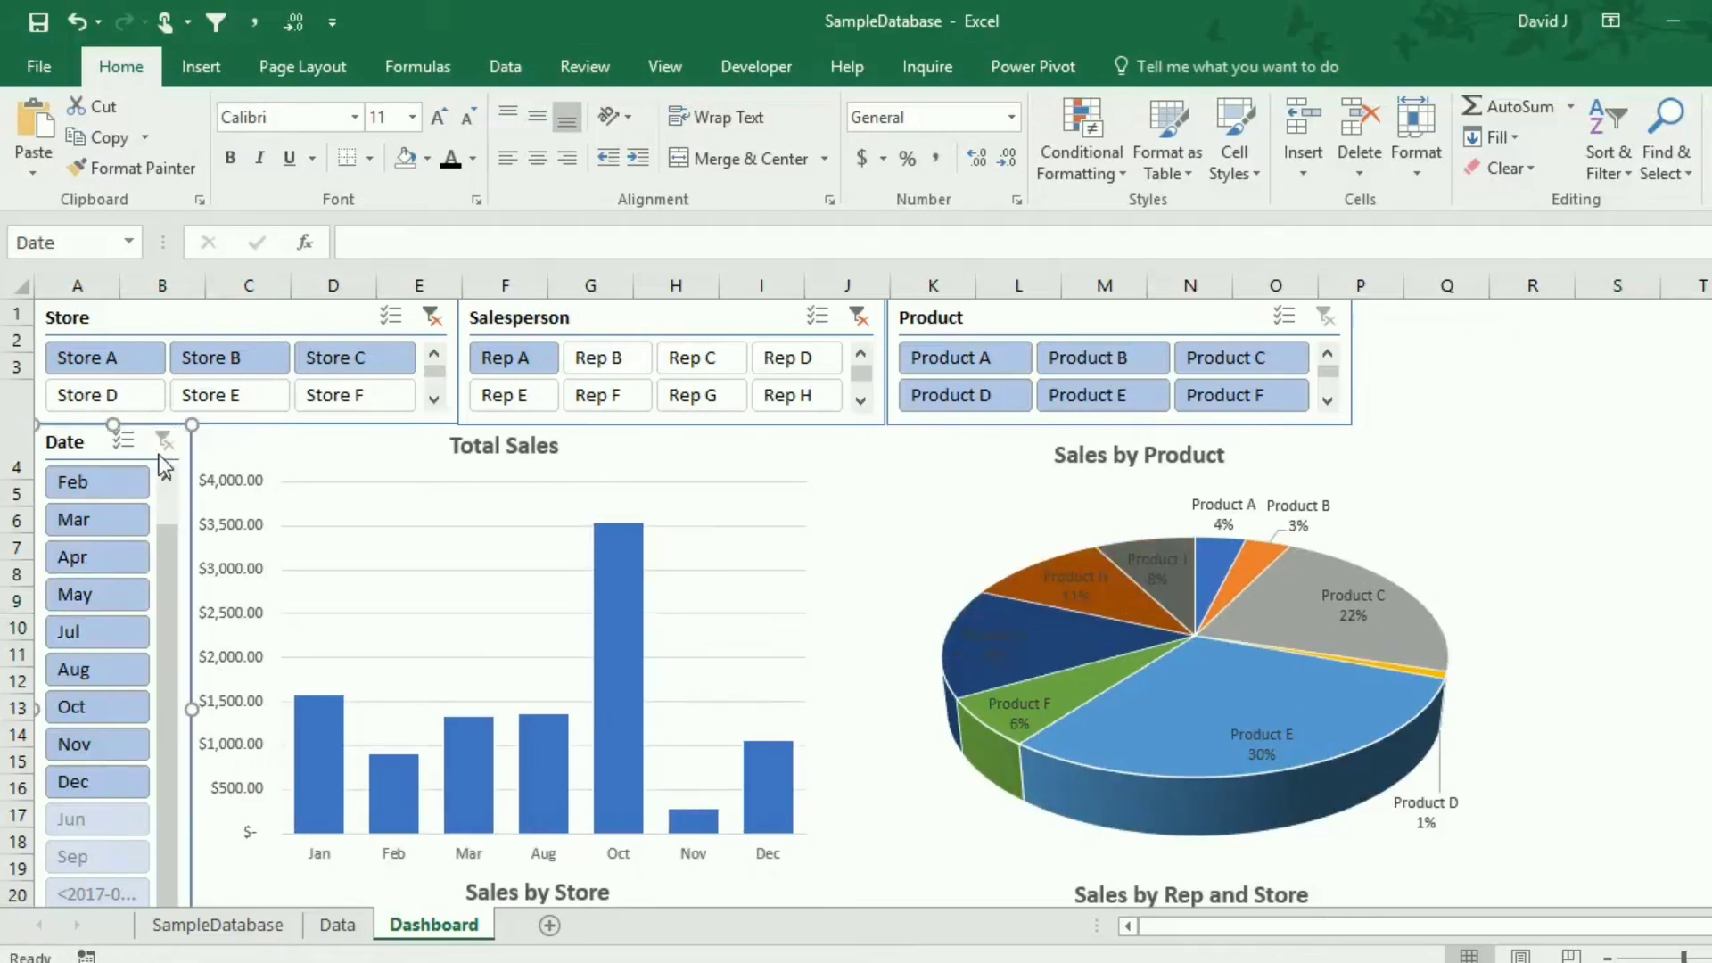
# Filter the dashboard to Apr, May and Jul with the Date slicer and review all four charts.
pyautogui.click(109, 559)
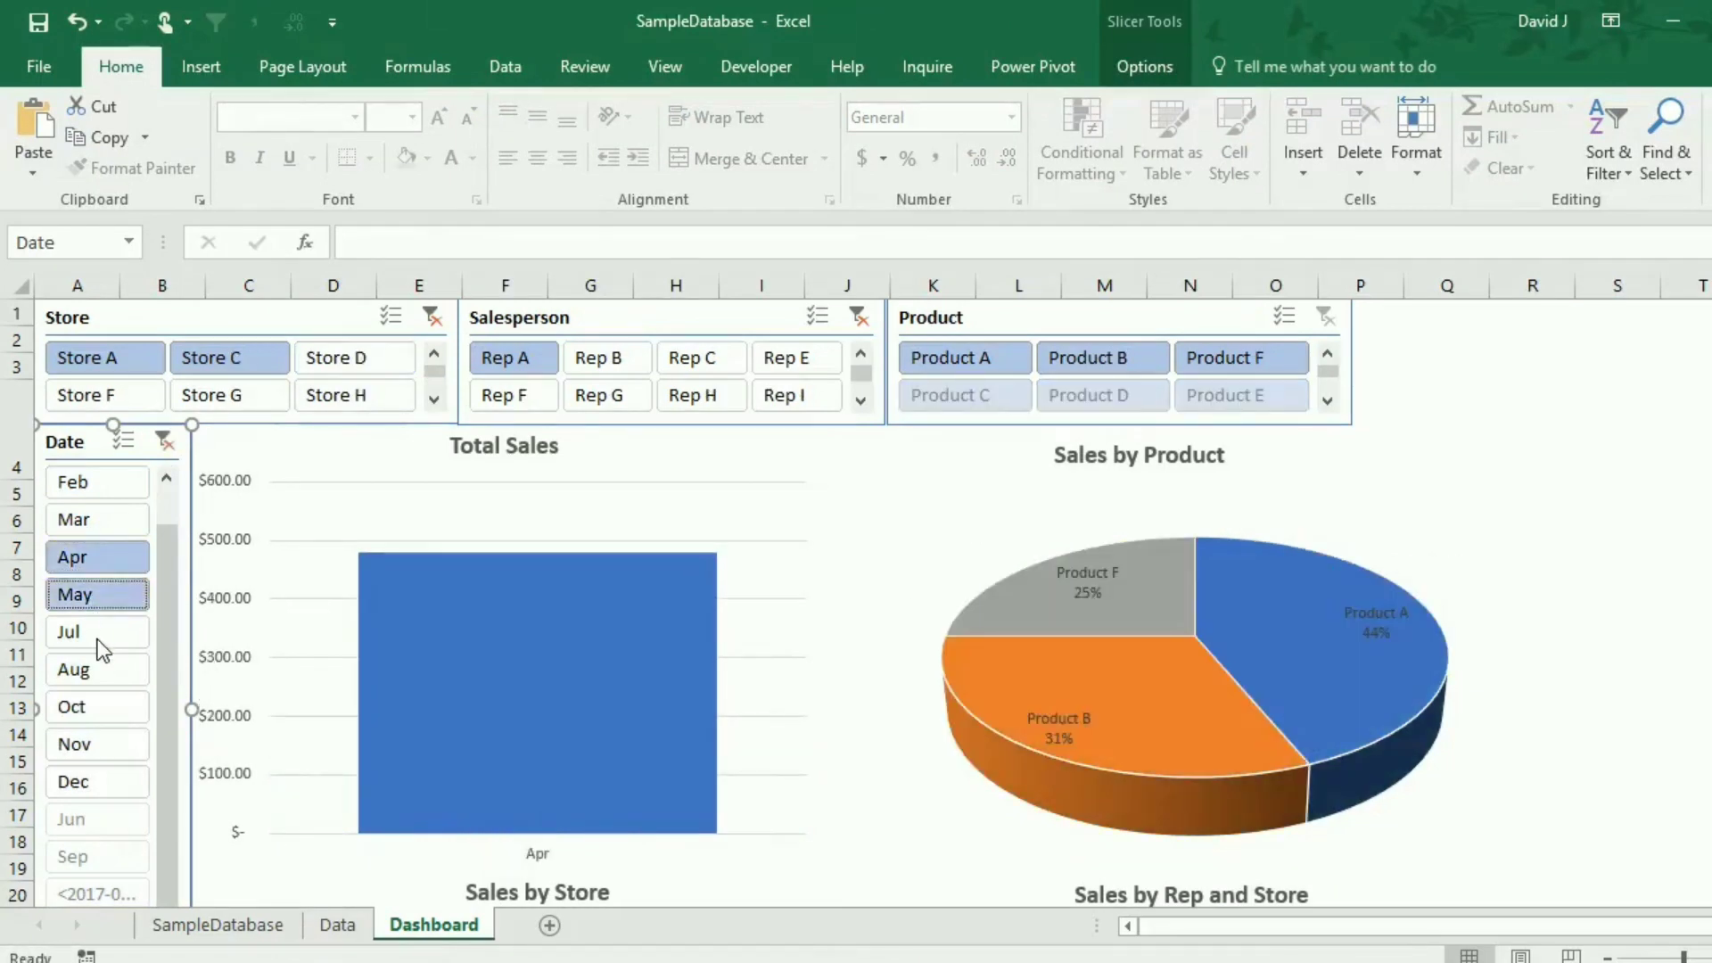
pyautogui.keyDown('ctrl'); pyautogui.click(97, 638); pyautogui.keyUp('ctrl')
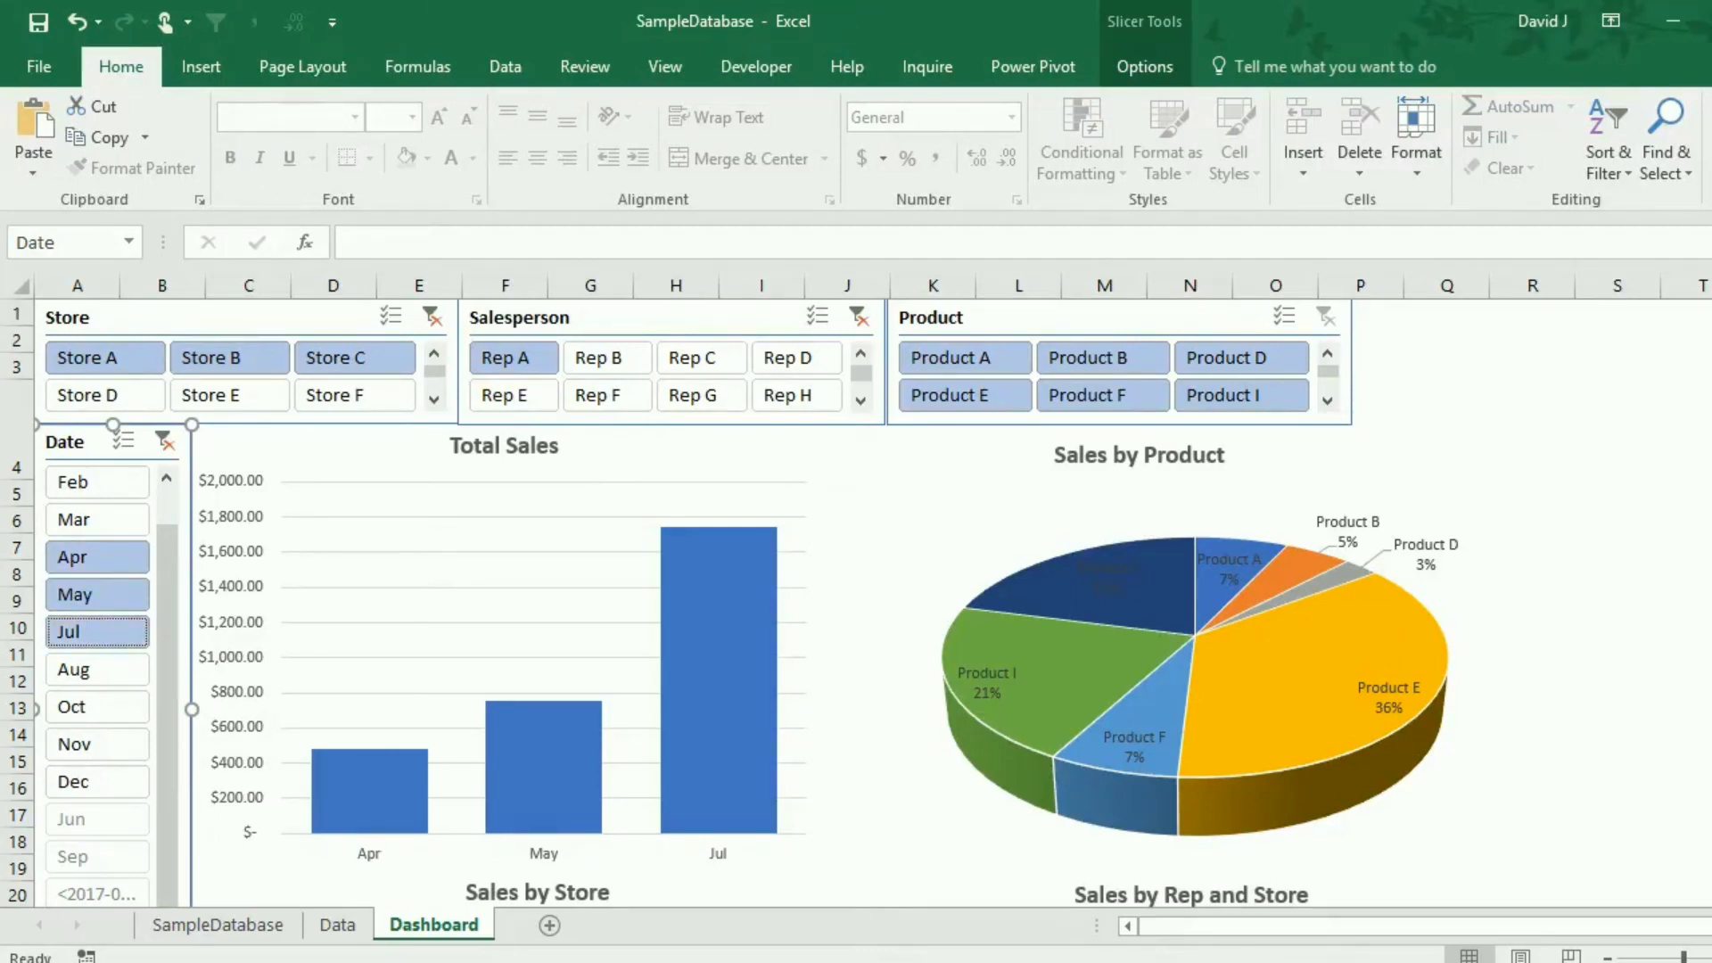
pyautogui.scroll(-5, 856, 602)
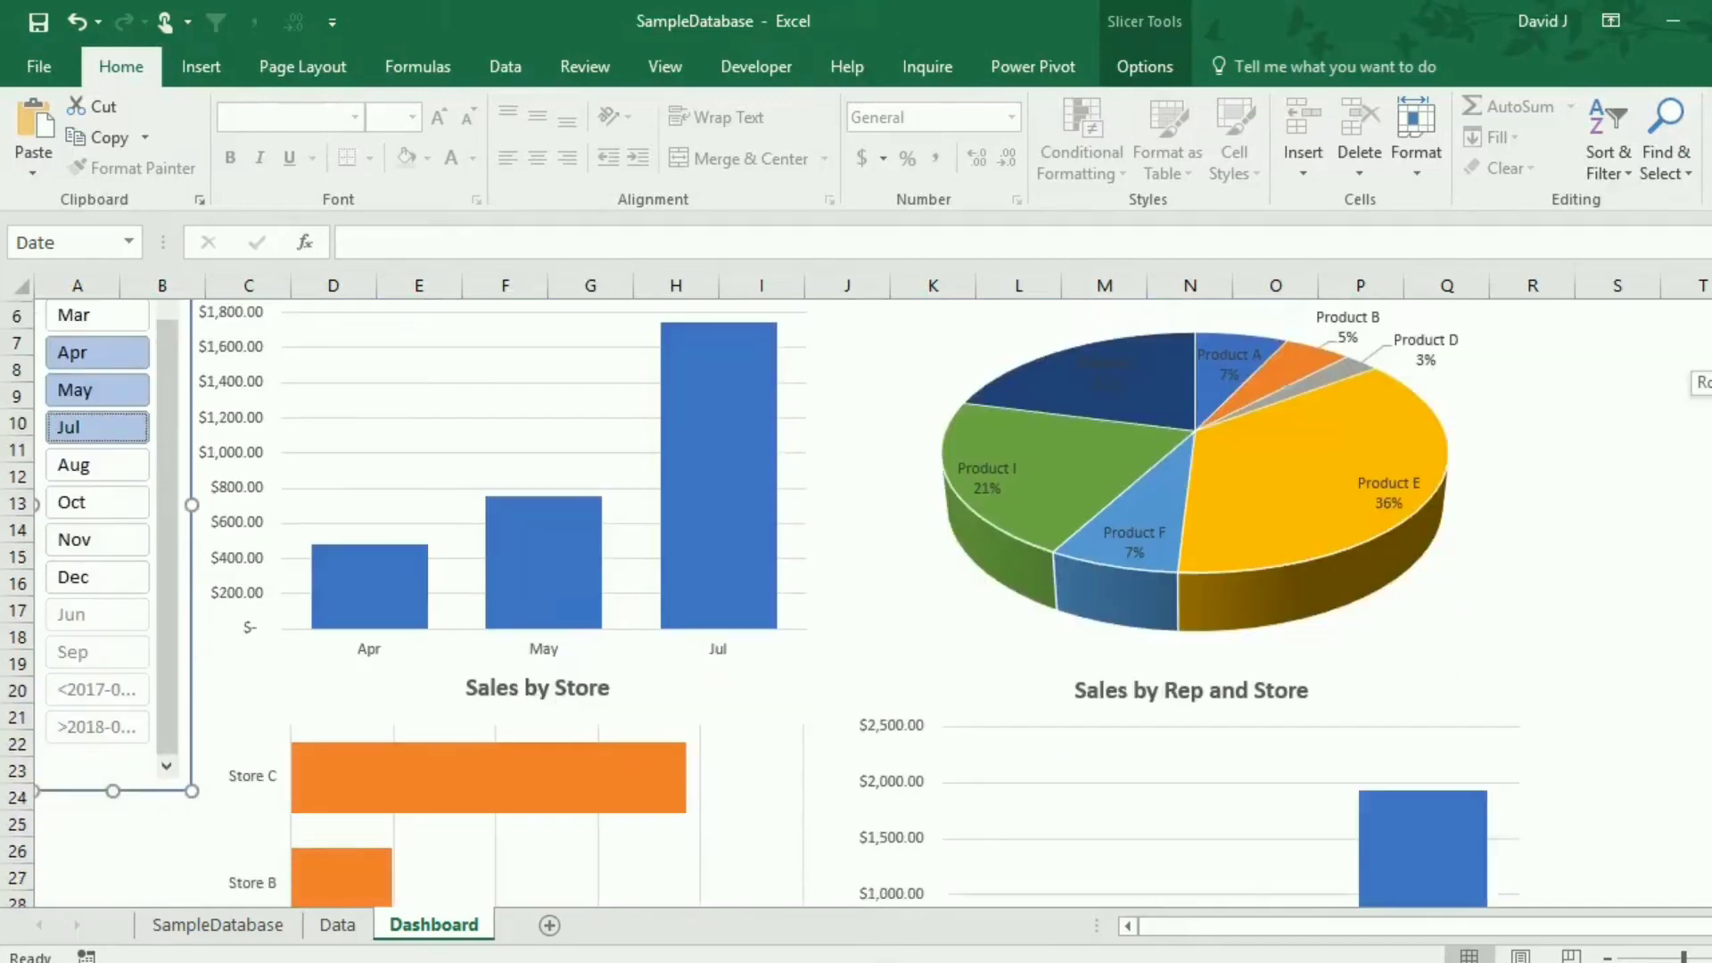
pyautogui.scroll(5, 231, 413)
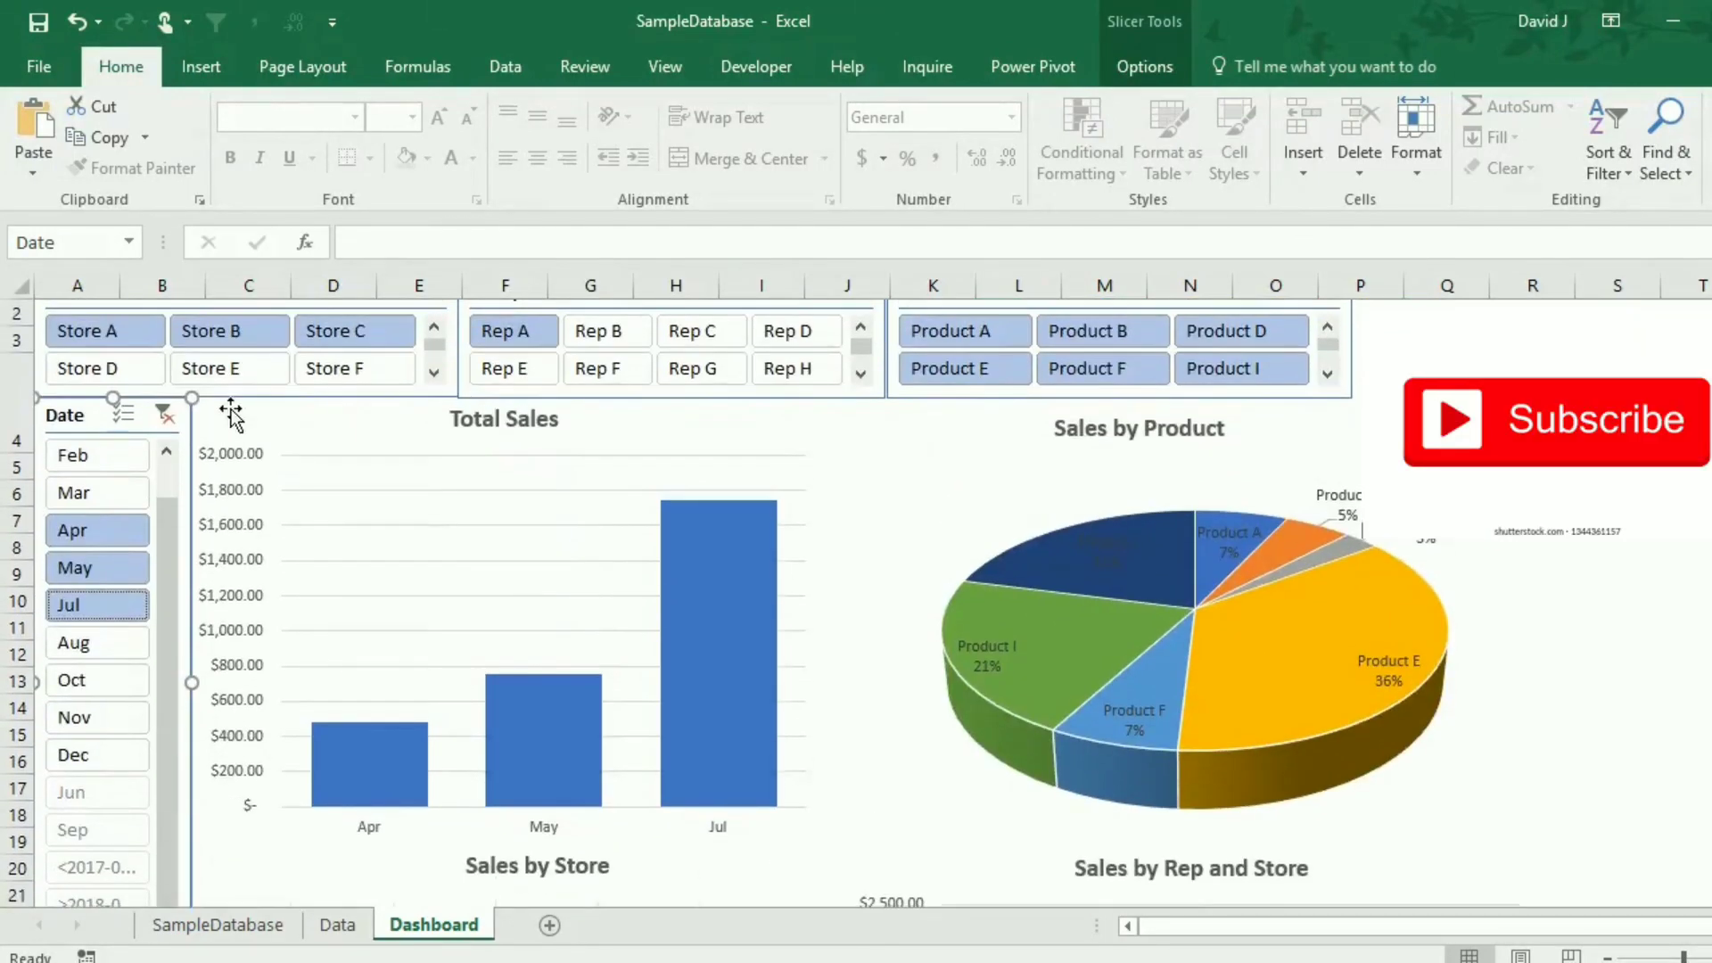
# Clear the filters of the Date, Store and Salesperson slicers to restore the full data on the dashboard.
pyautogui.click(164, 414)
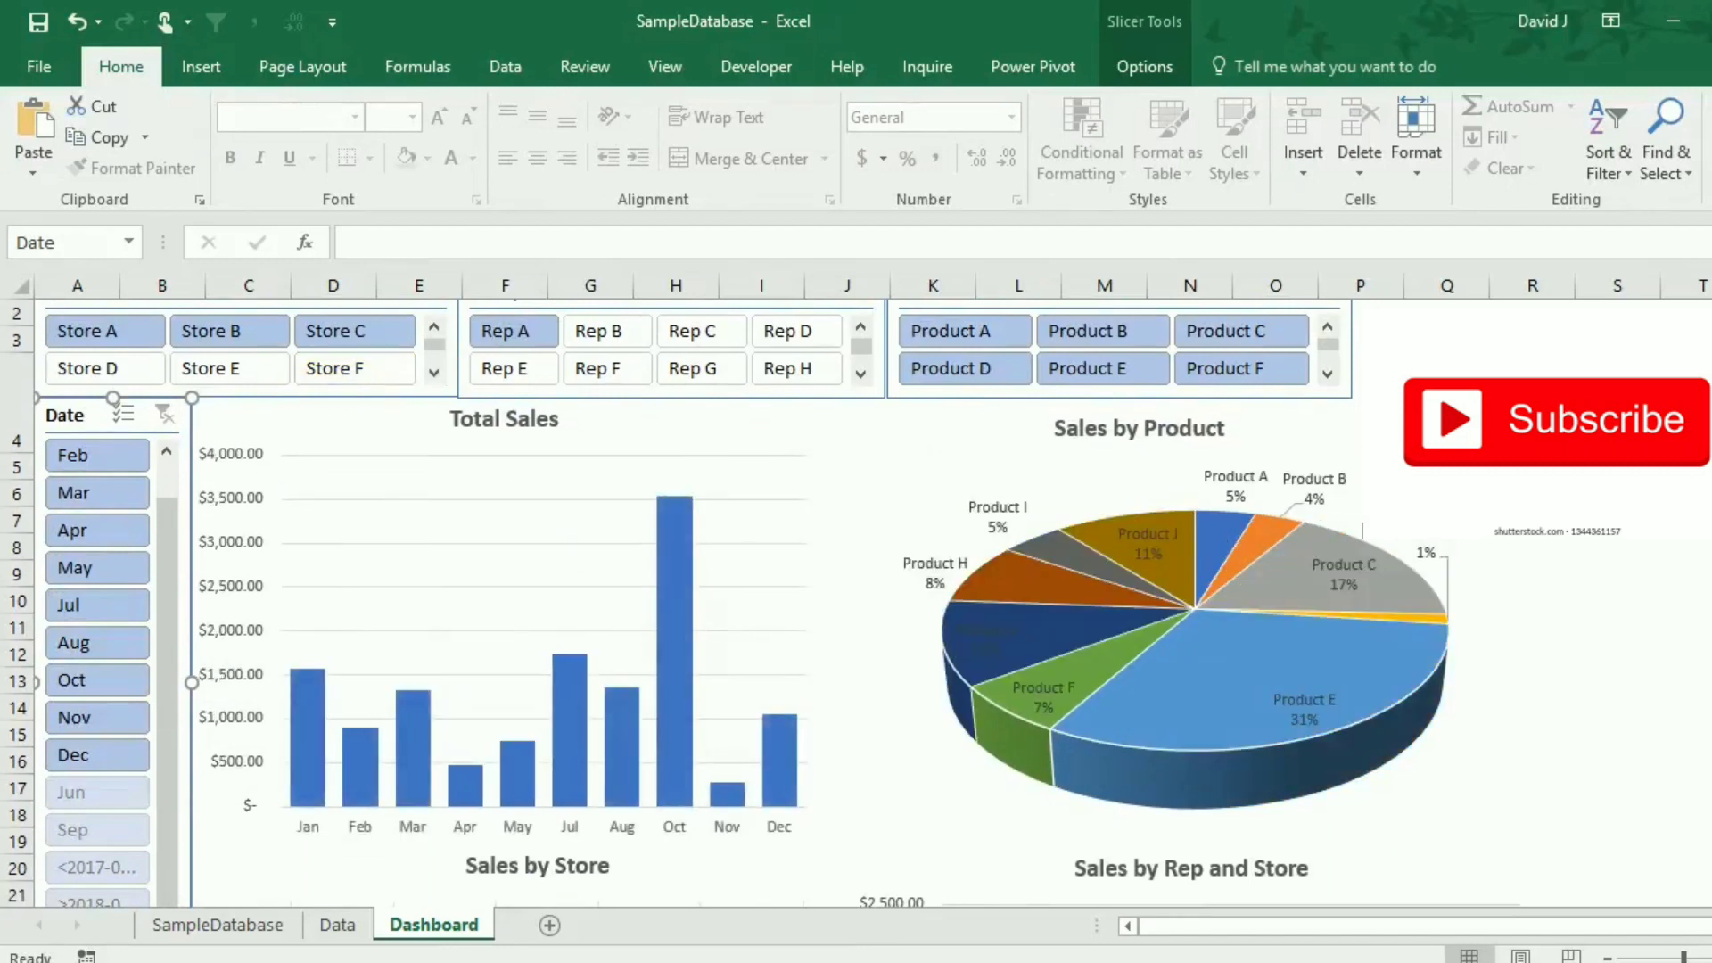
pyautogui.scroll(1, 661, 336)
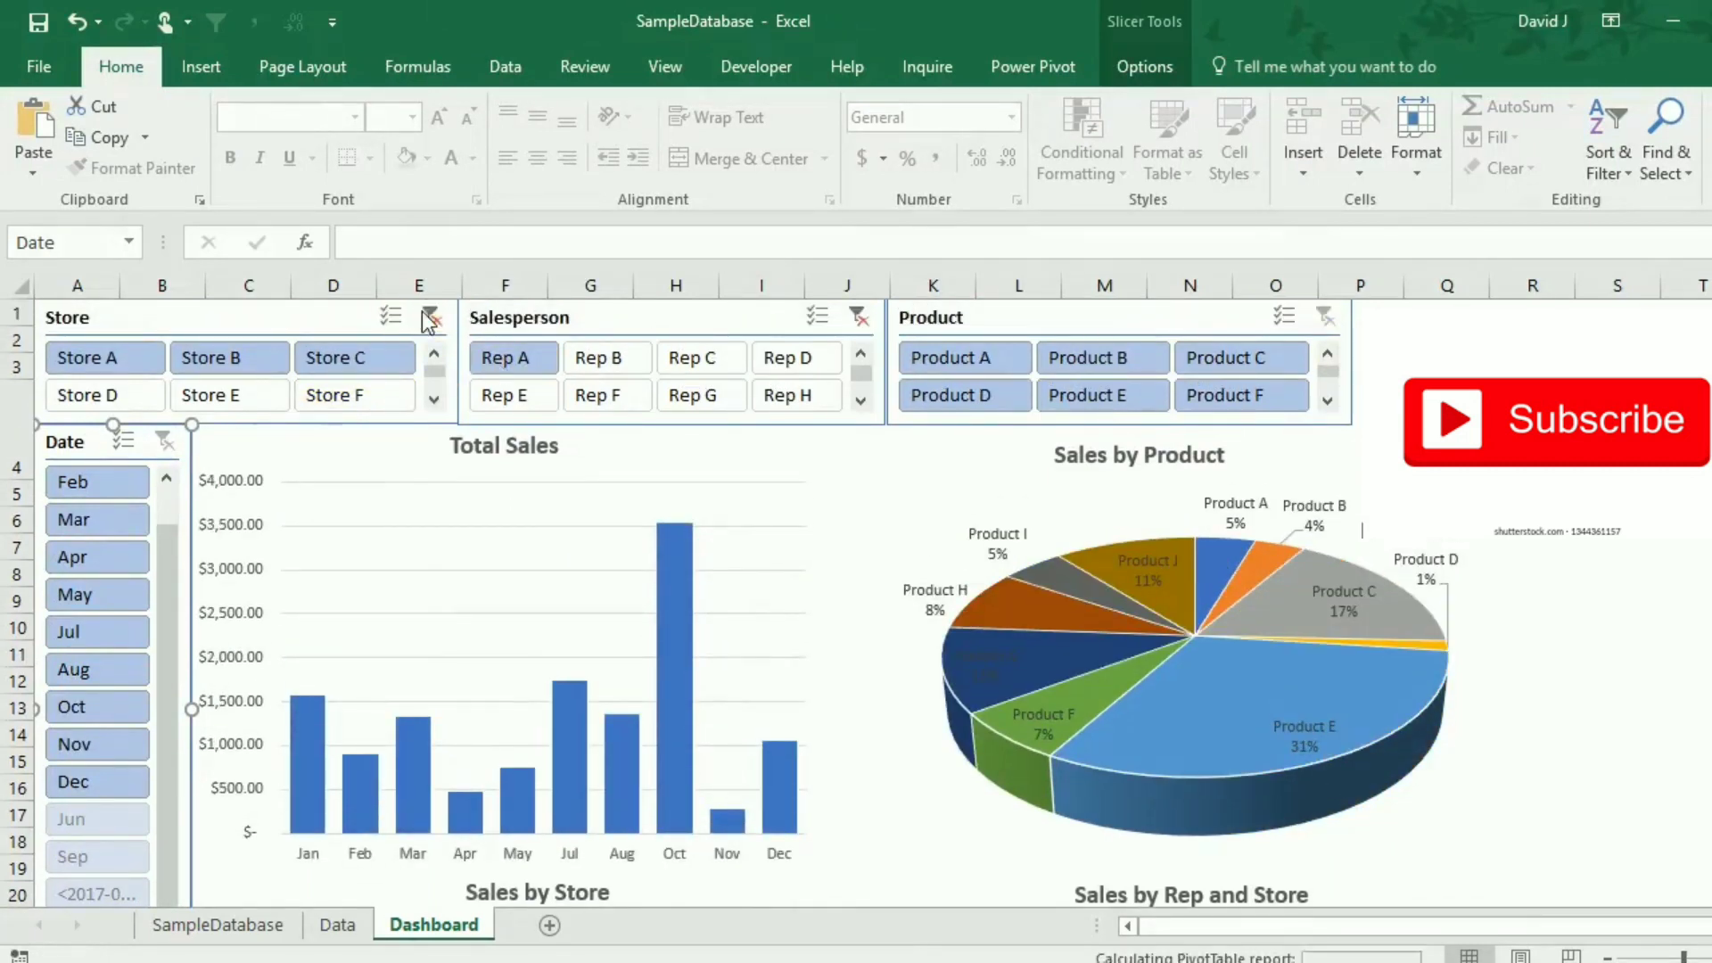
pyautogui.click(432, 317)
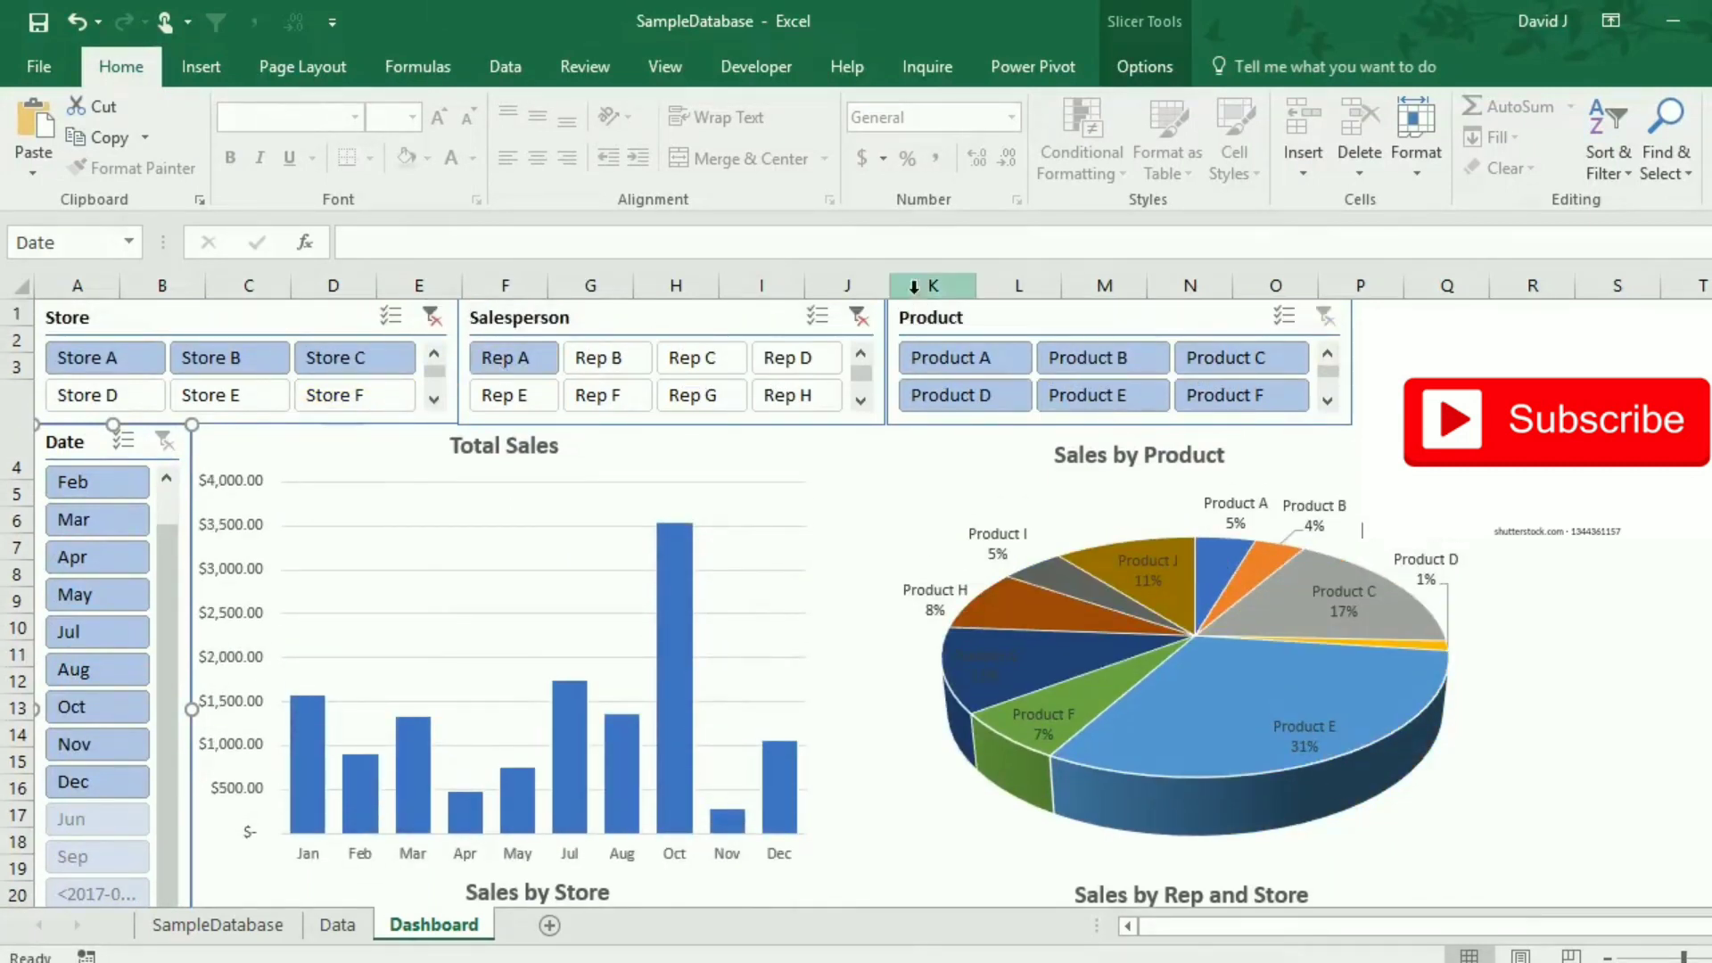
pyautogui.click(859, 319)
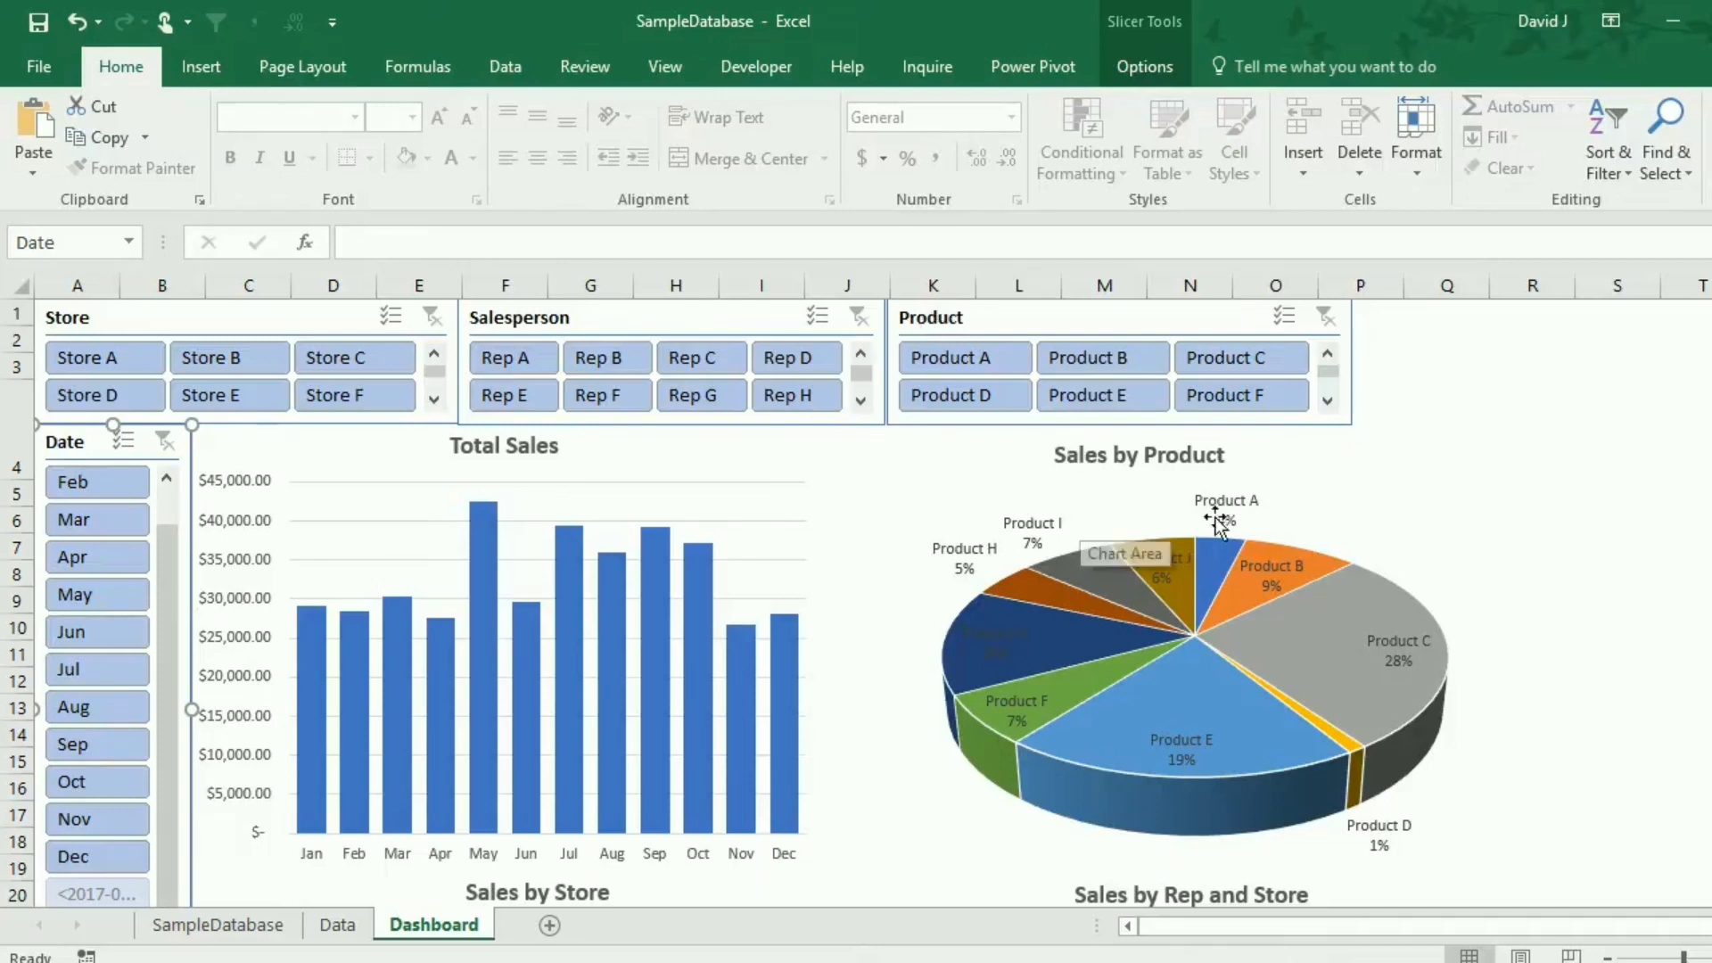
# Review the unfiltered dashboard charts, check the PivotTable on the Data sheet and return to the Dashboard sheet.
pyautogui.scroll(-4, 1096, 544)
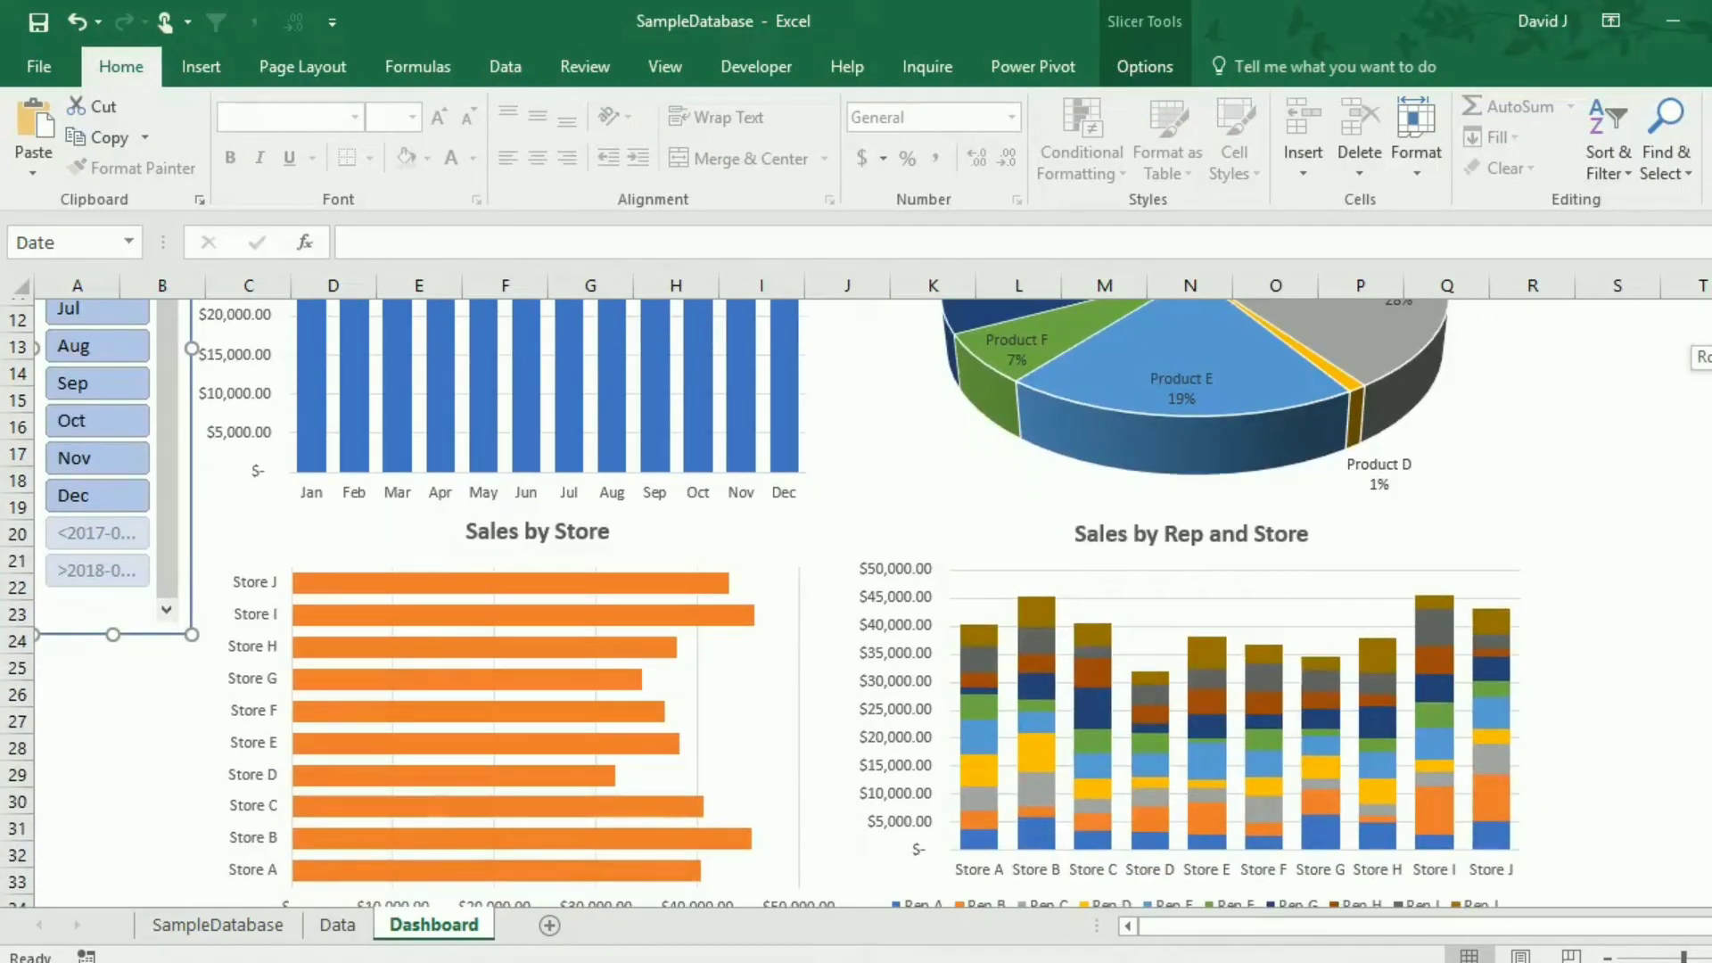
pyautogui.scroll(3, 760, 603)
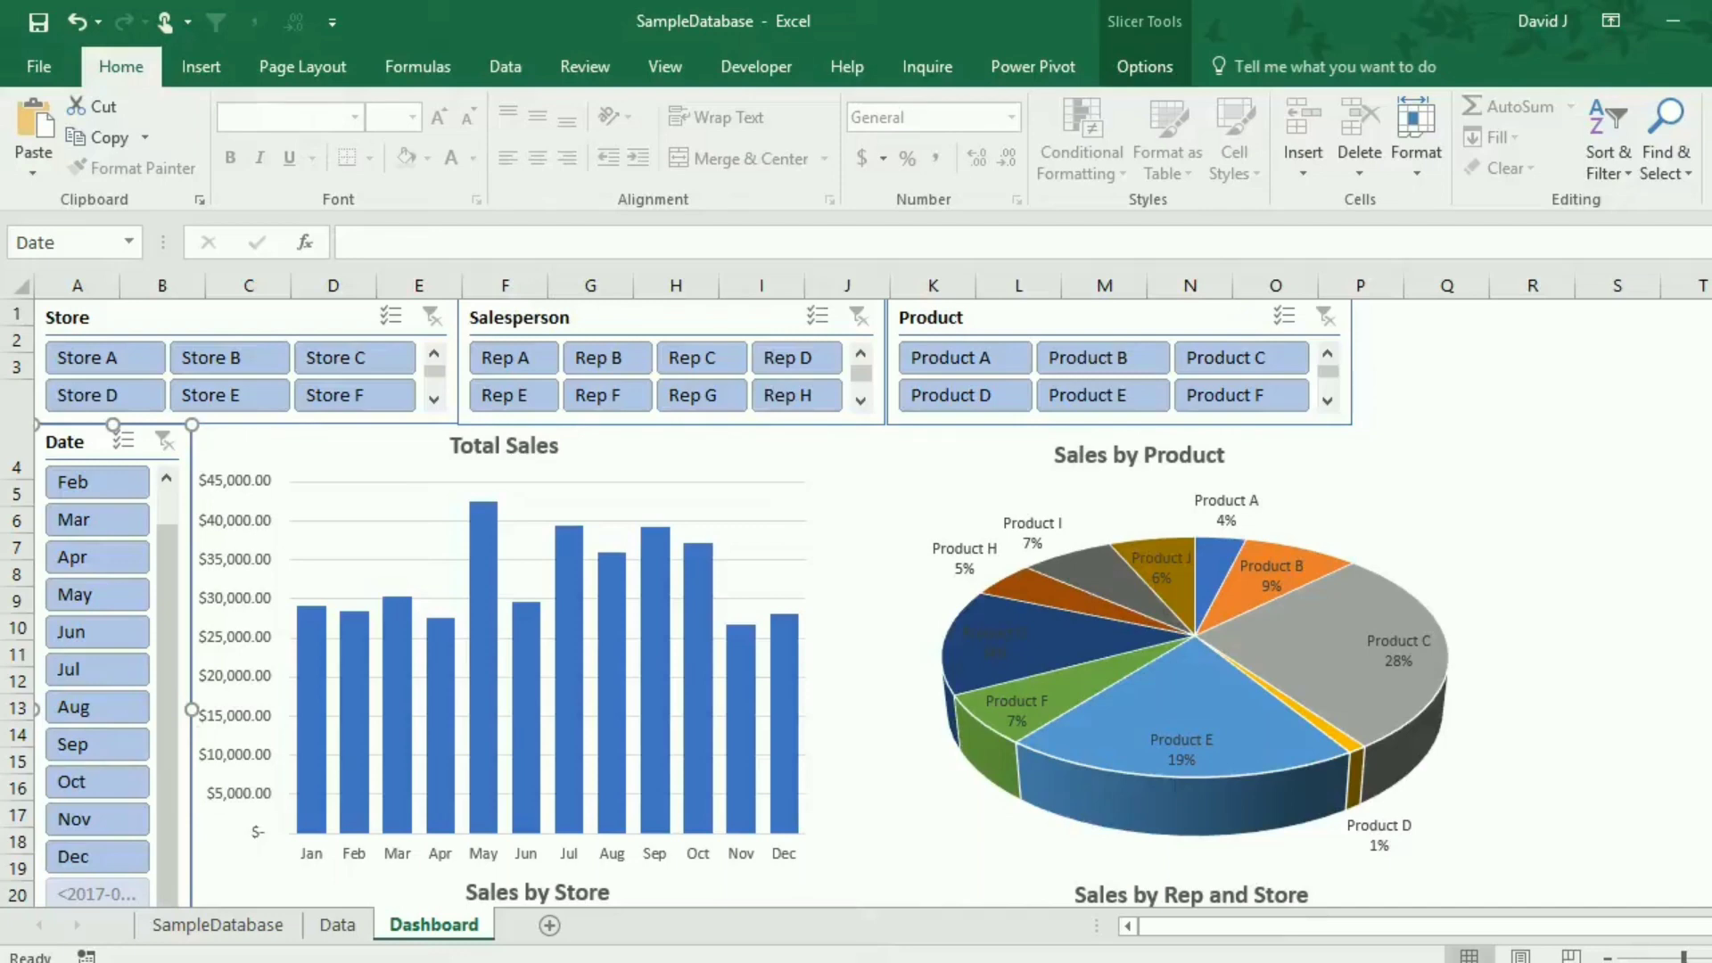
pyautogui.click(339, 927)
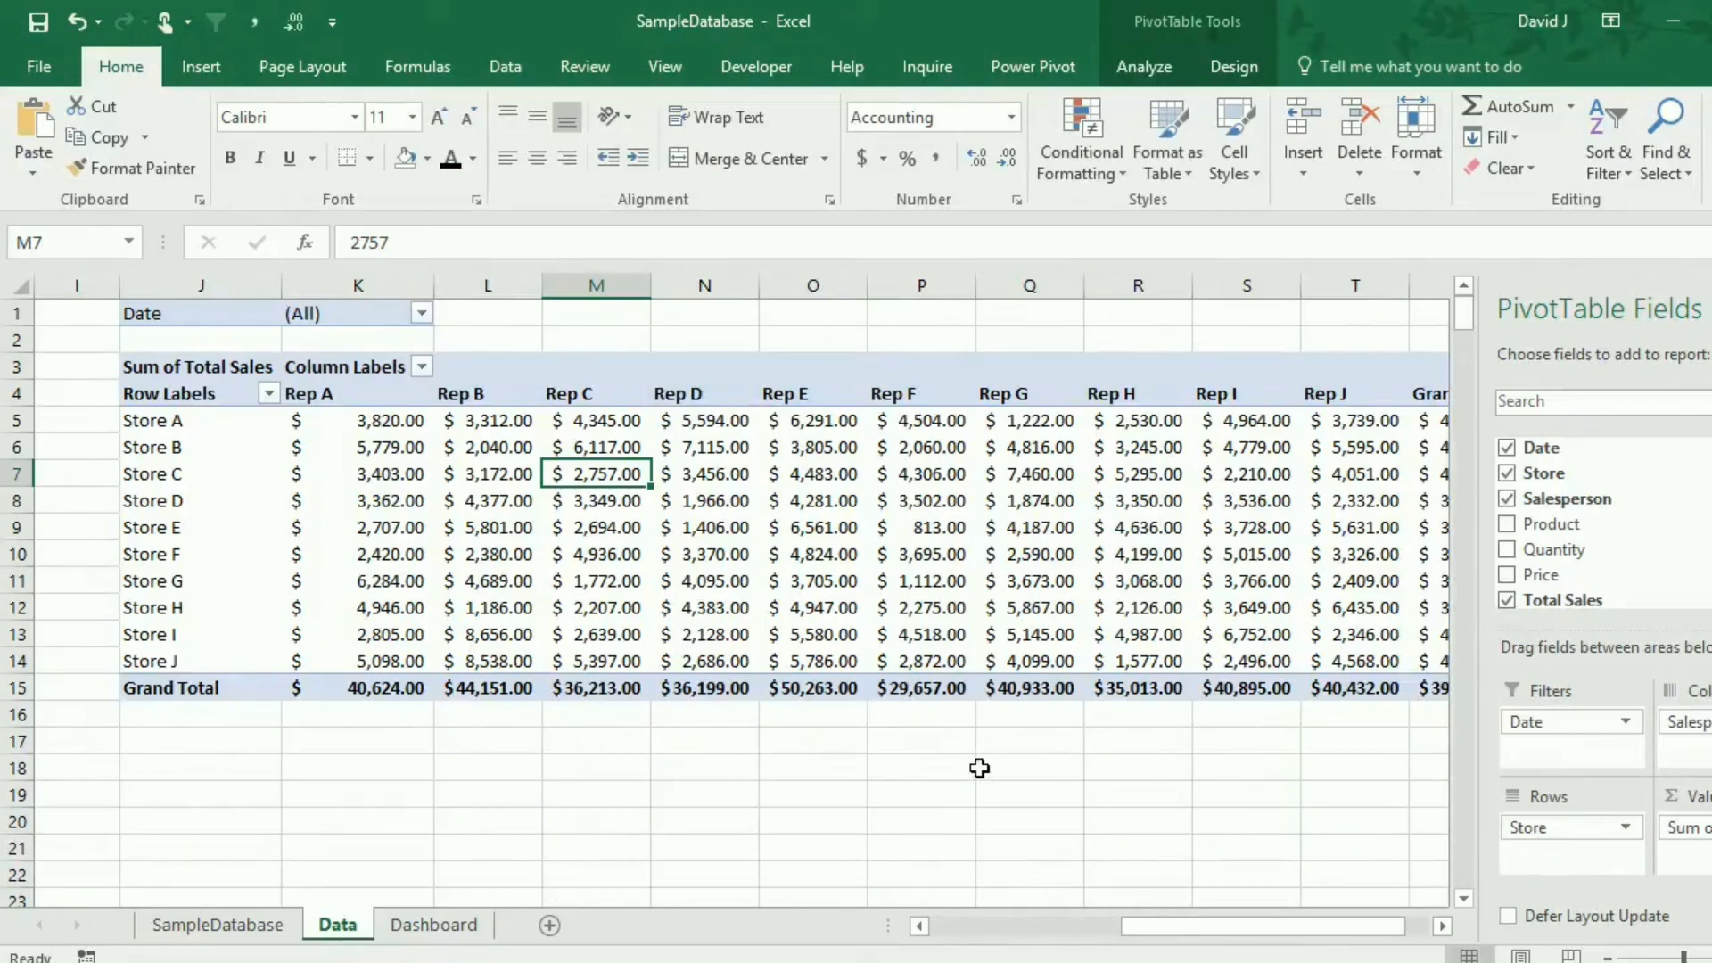
pyautogui.click(432, 926)
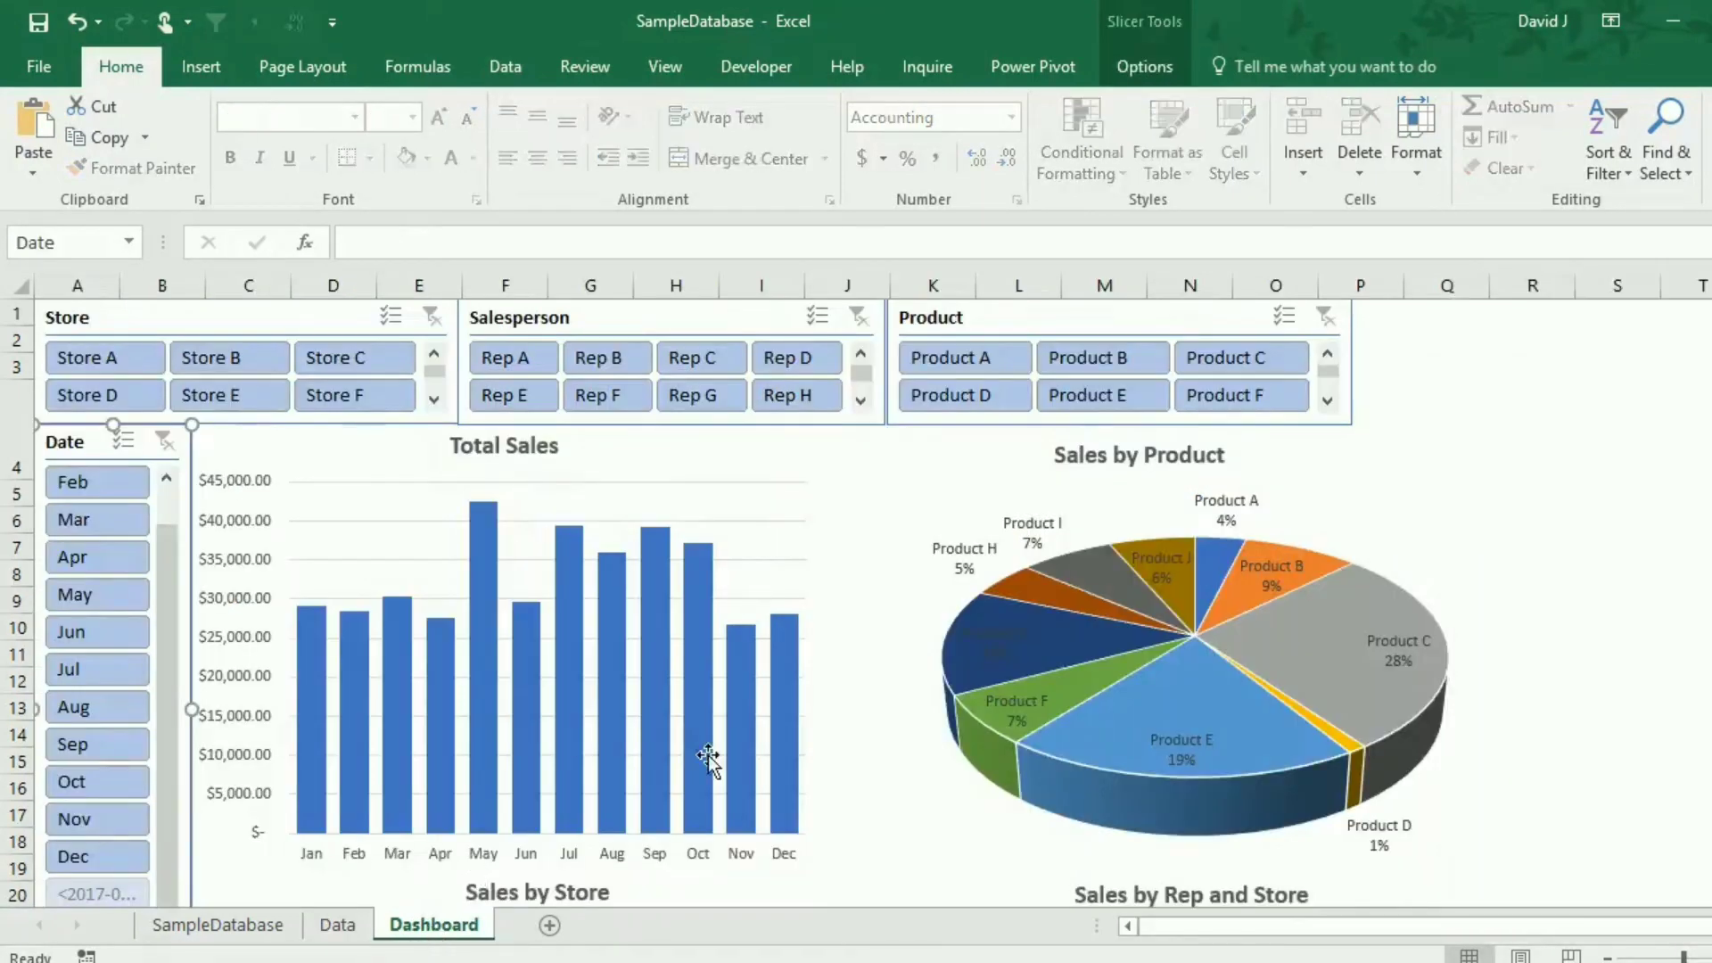